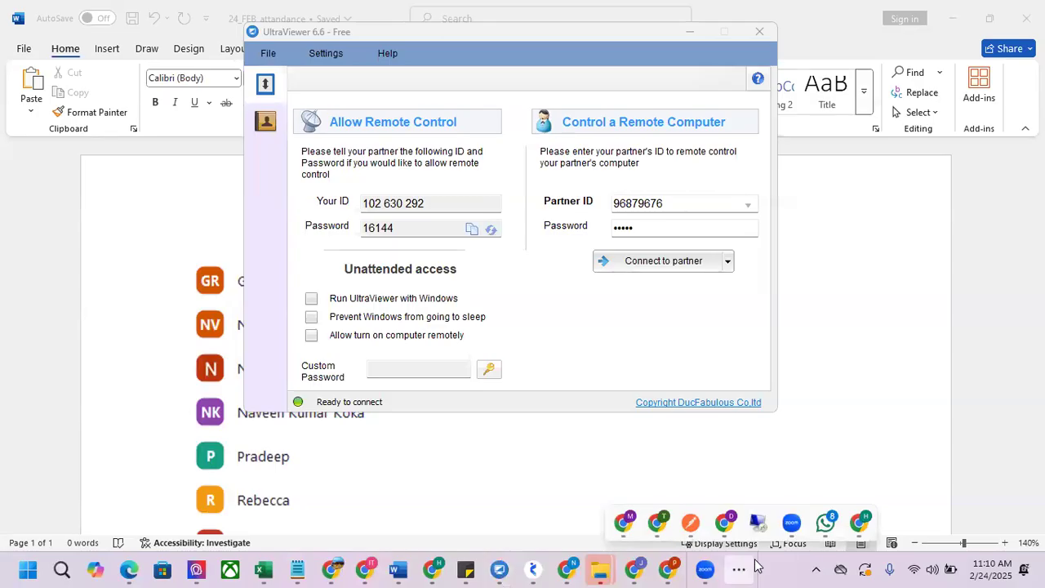
Switch to the Remote Desktop session and log on to Windows Server 2003 with the account password
left_click(579, 266)
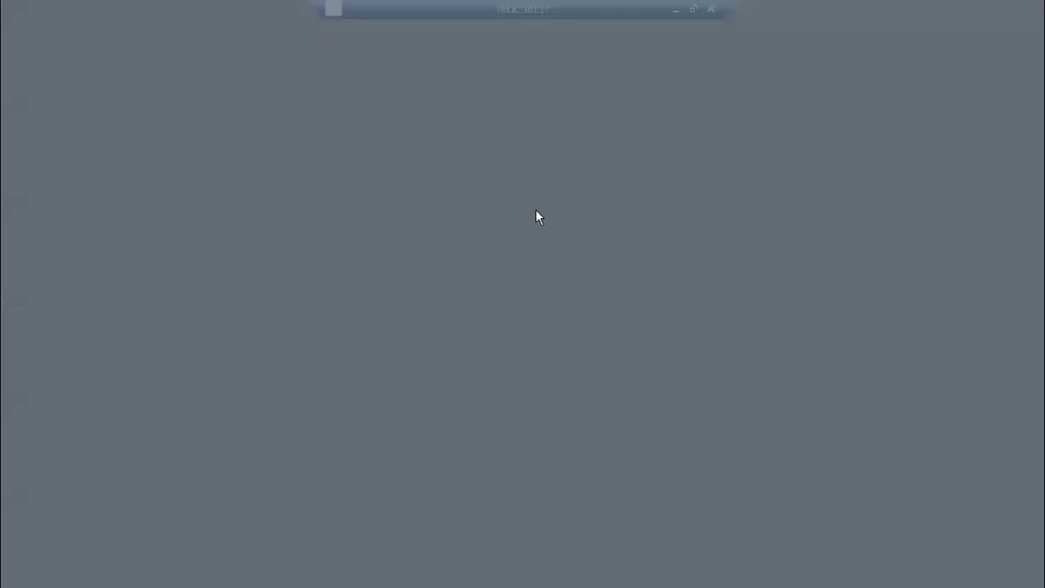
left_click(506, 336)
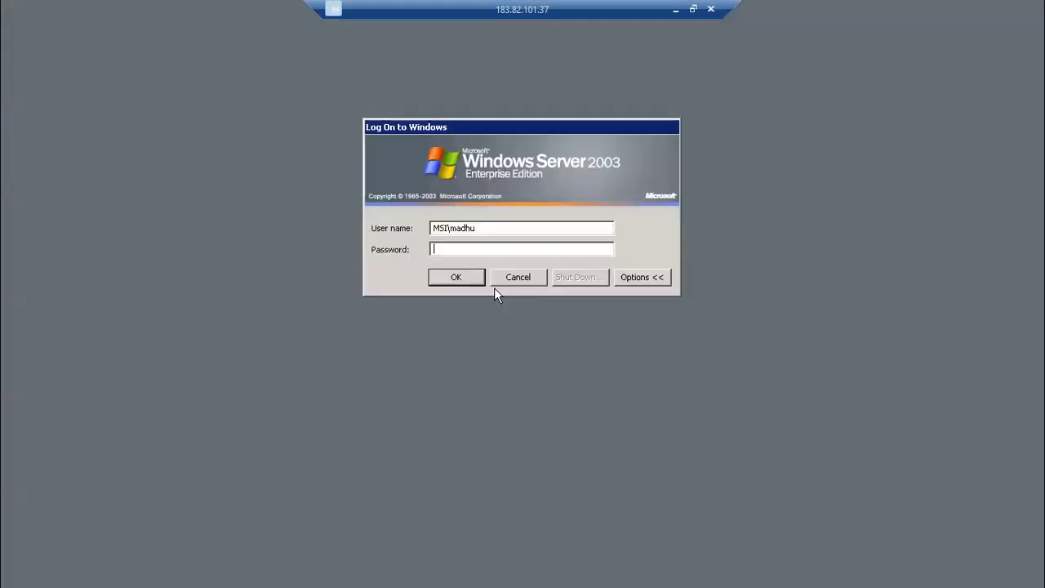
type("*")
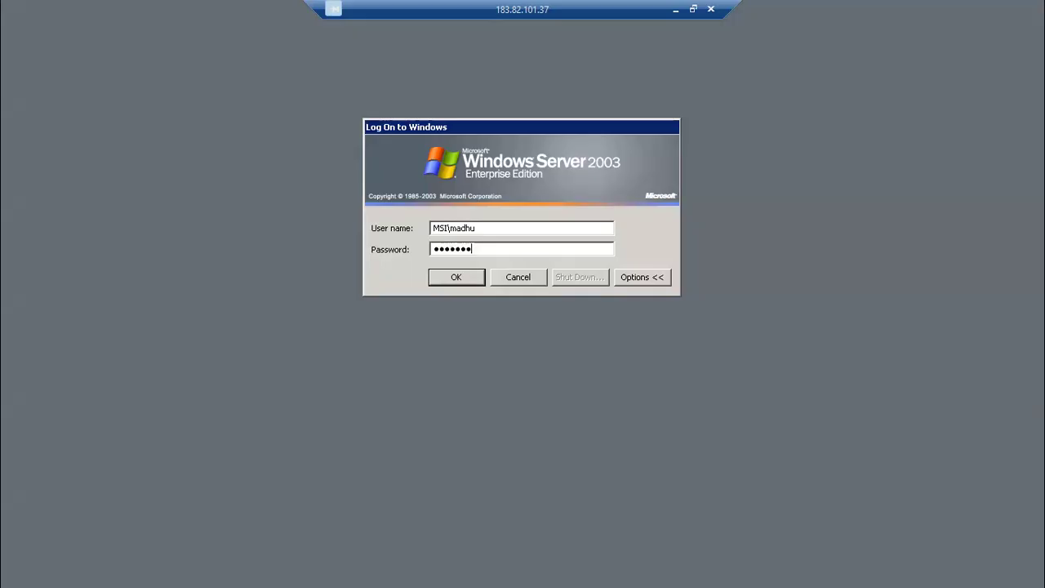
key("Return")
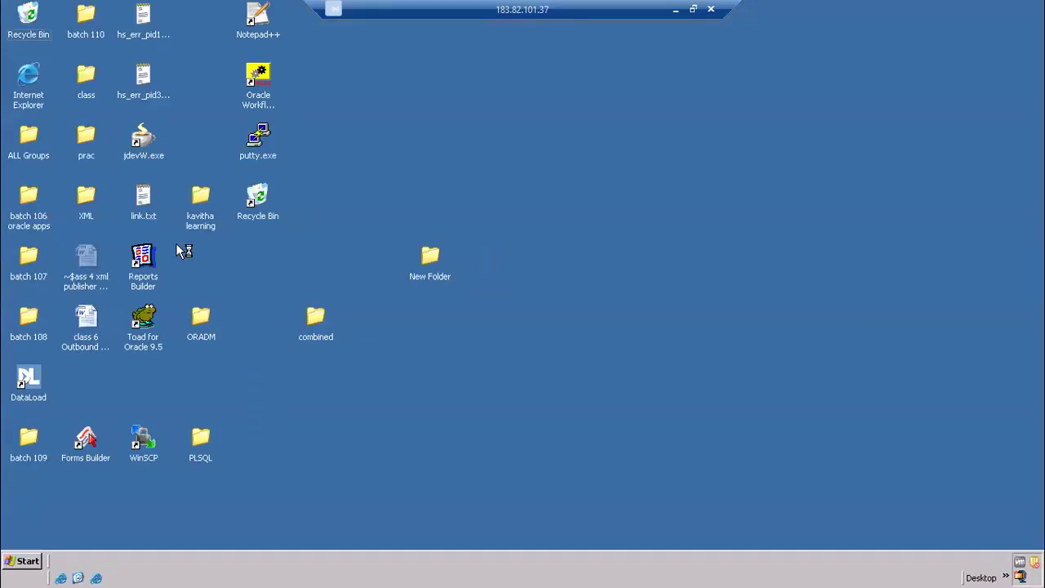
double_click(29, 81)
left_click(953, 63)
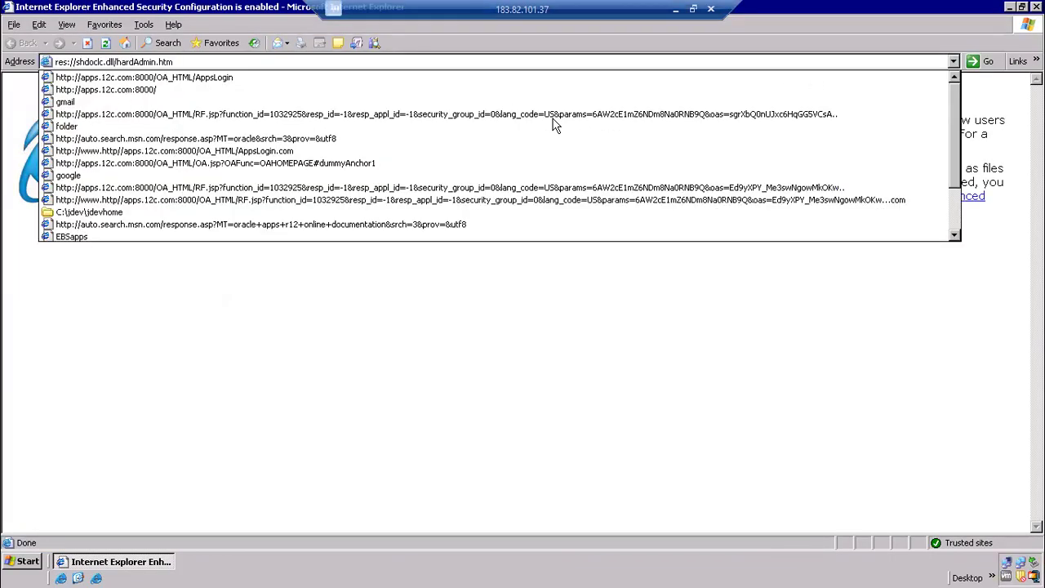
left_click(303, 75)
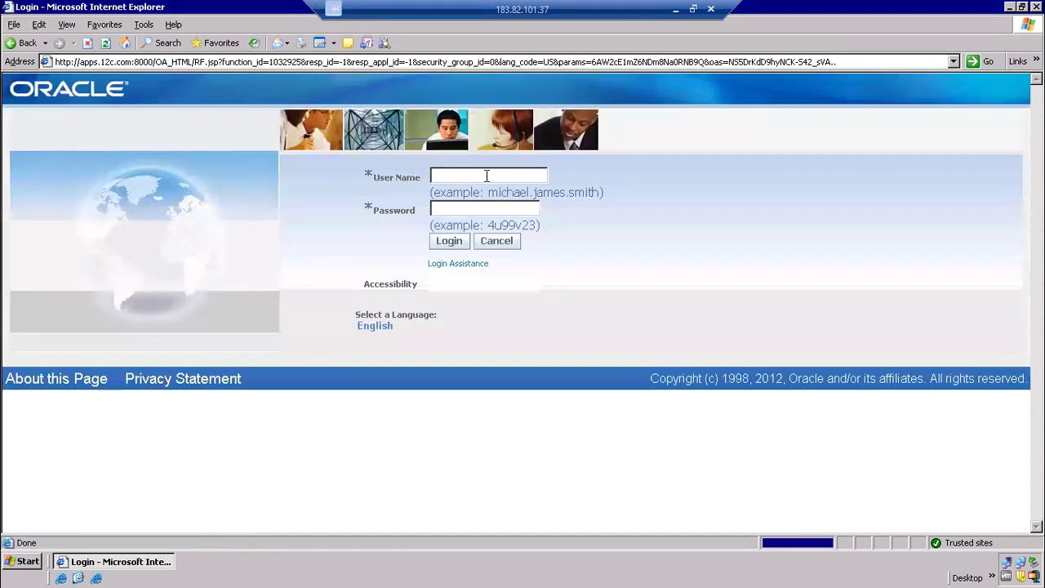
Log in to Oracle E-Business Suite as operations with the account password
type("operati")
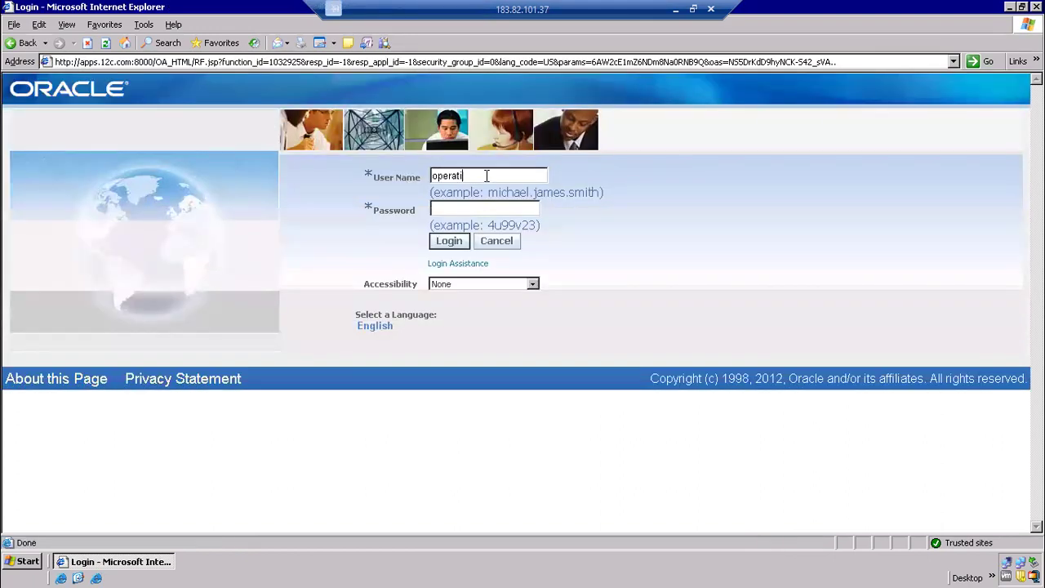
type("e")
key("Tab")
key("Return")
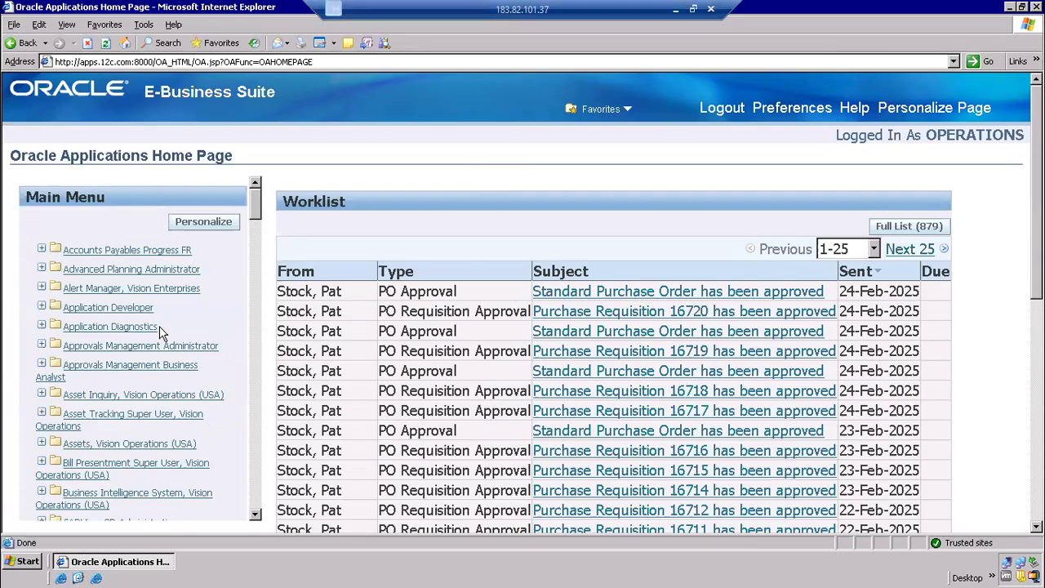
Create a new Microsoft Office Word document in the combined folder on the desktop
left_click(77, 579)
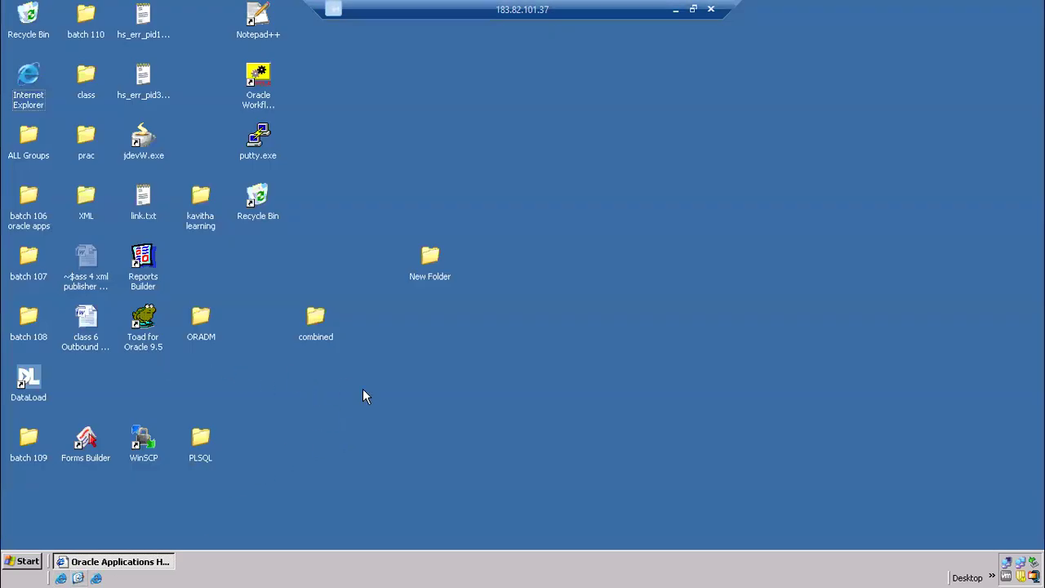
double_click(319, 335)
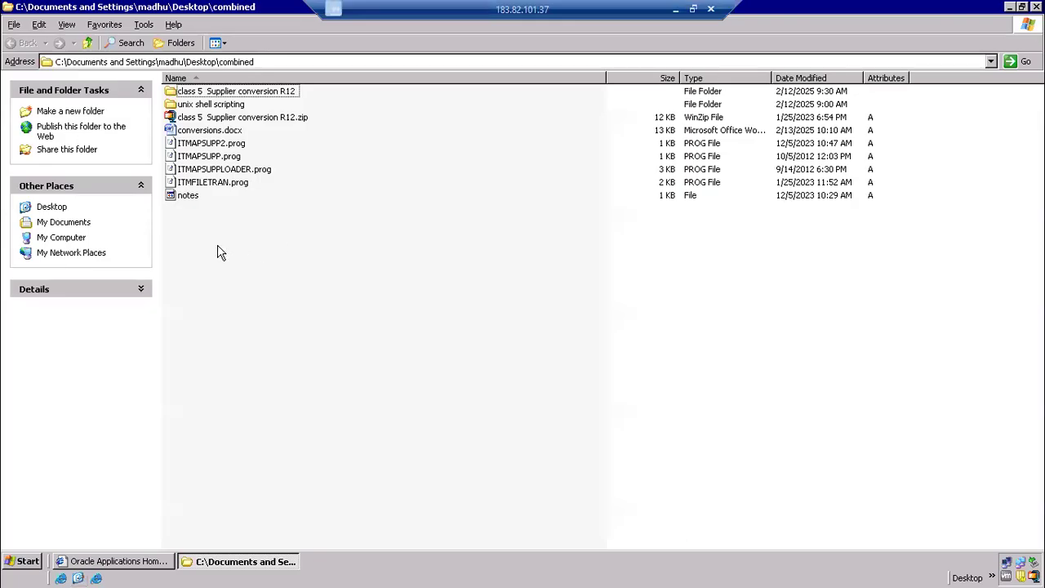
right_click(217, 245)
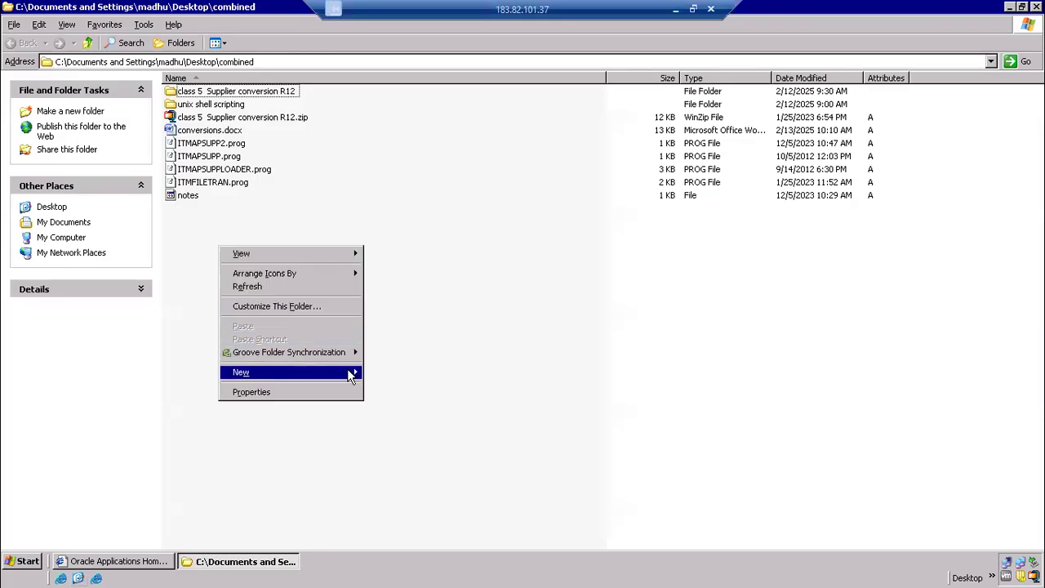
mouse_move(347, 371)
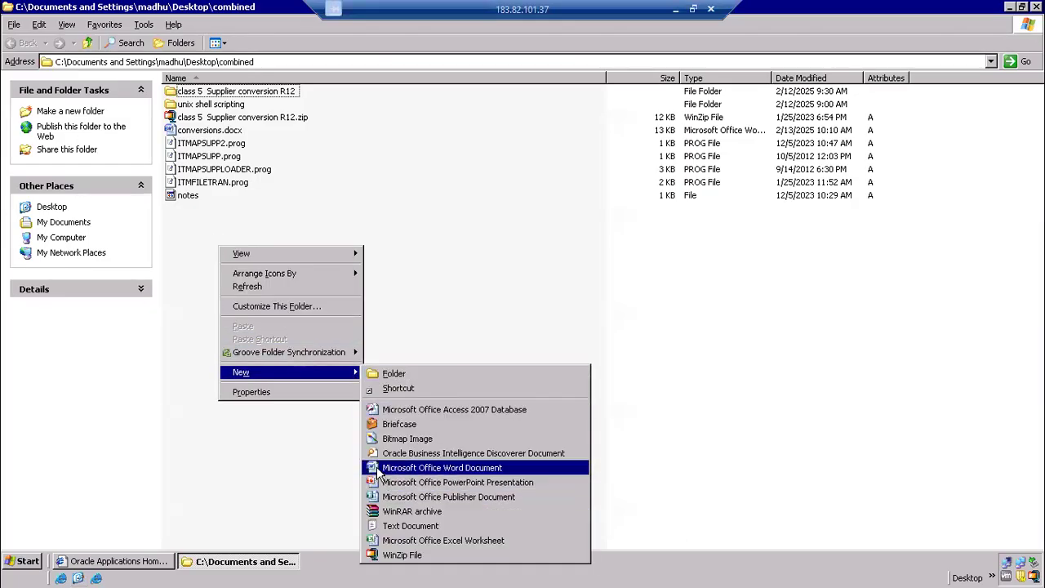
left_click(425, 468)
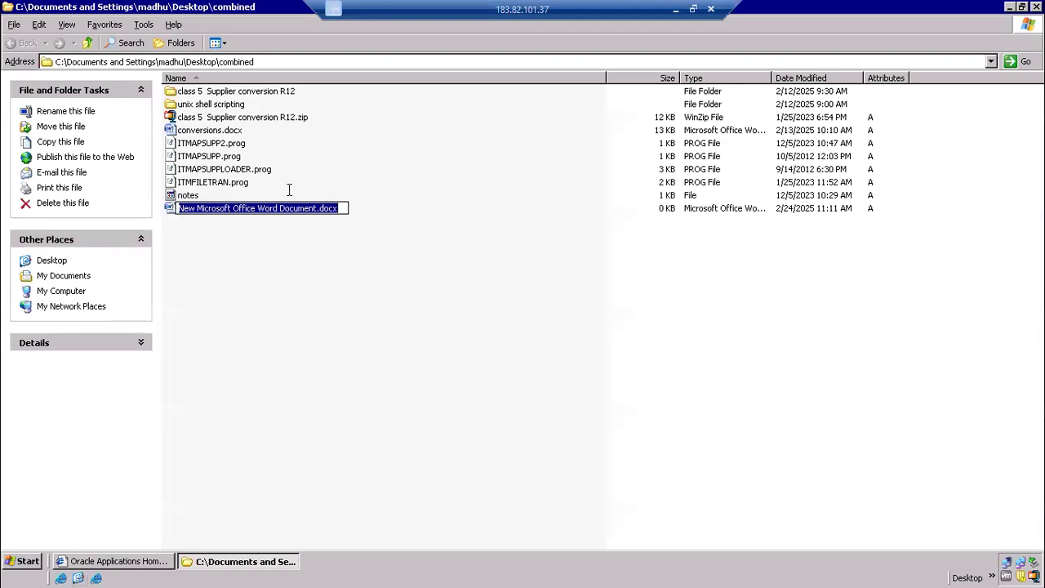
Name the new document "class 5 xml publiserh developement and registration", keeping the .docx extension
left_click(318, 209)
left_click_drag(339, 210, 64, 172)
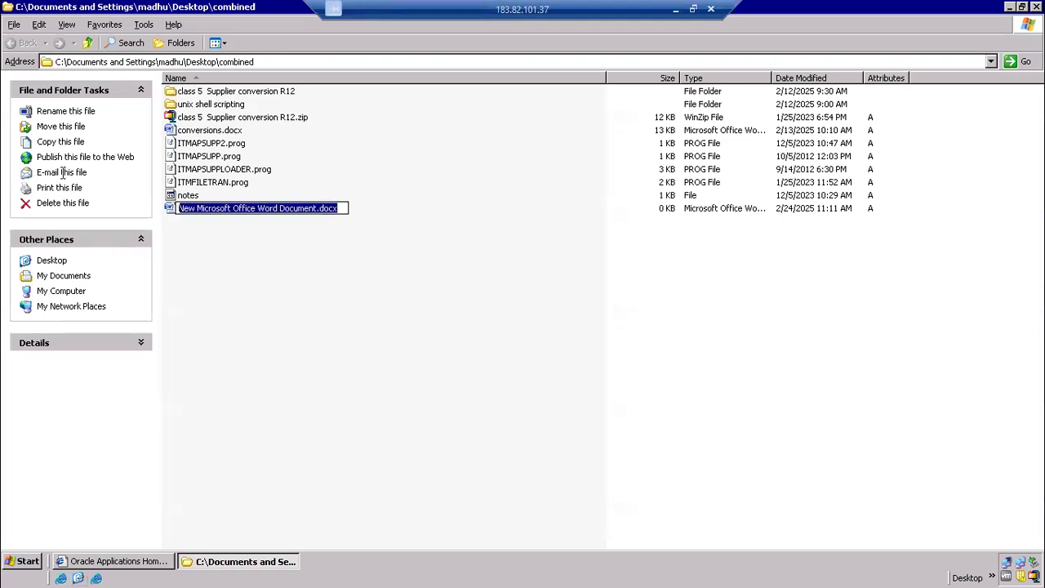
left_click(319, 209)
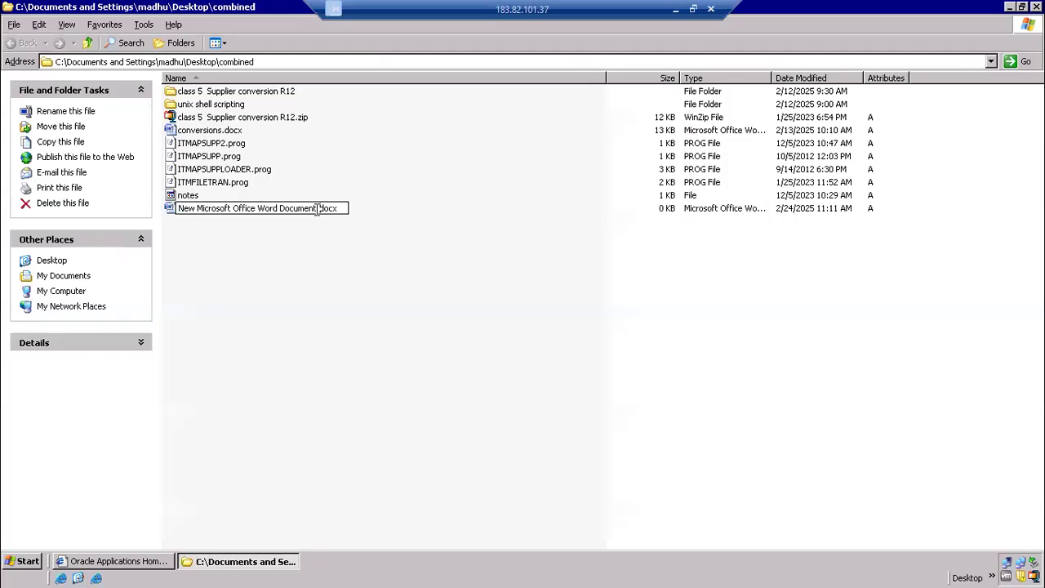
left_click_drag(318, 209, 104, 171)
type("cla")
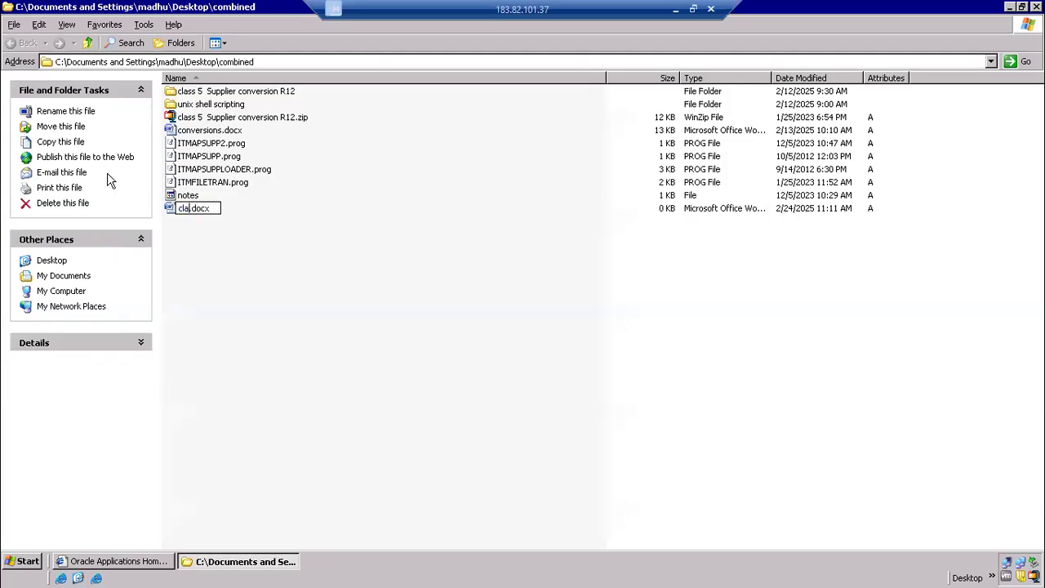
type("ss 5 xml publiserh developement and registration")
key("Return")
key("Return")
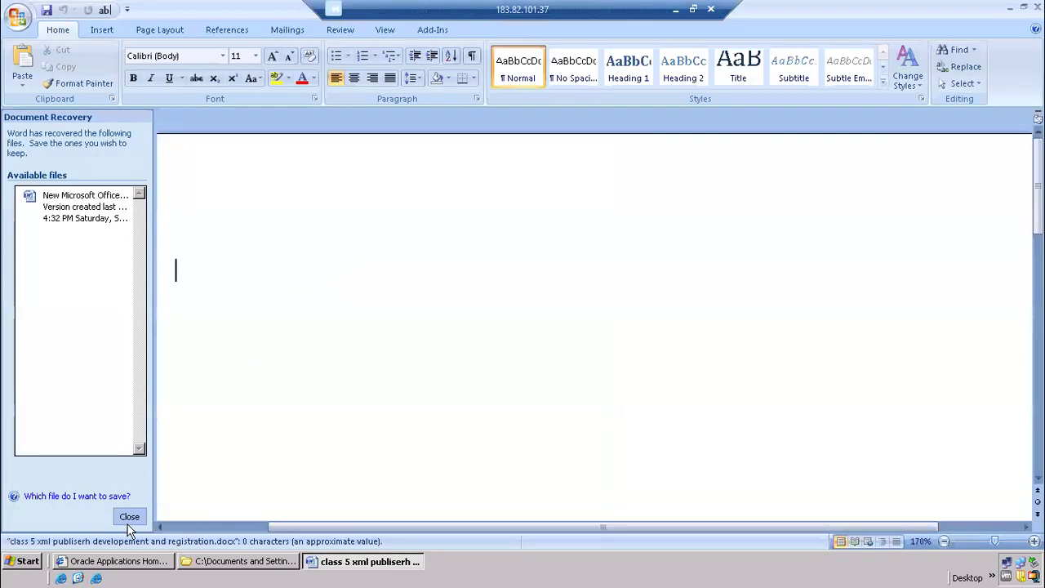
Open the new document, dismiss document recovery, and enter the heading "Xml publisher" with a horizontal line beneath it
left_click(129, 517)
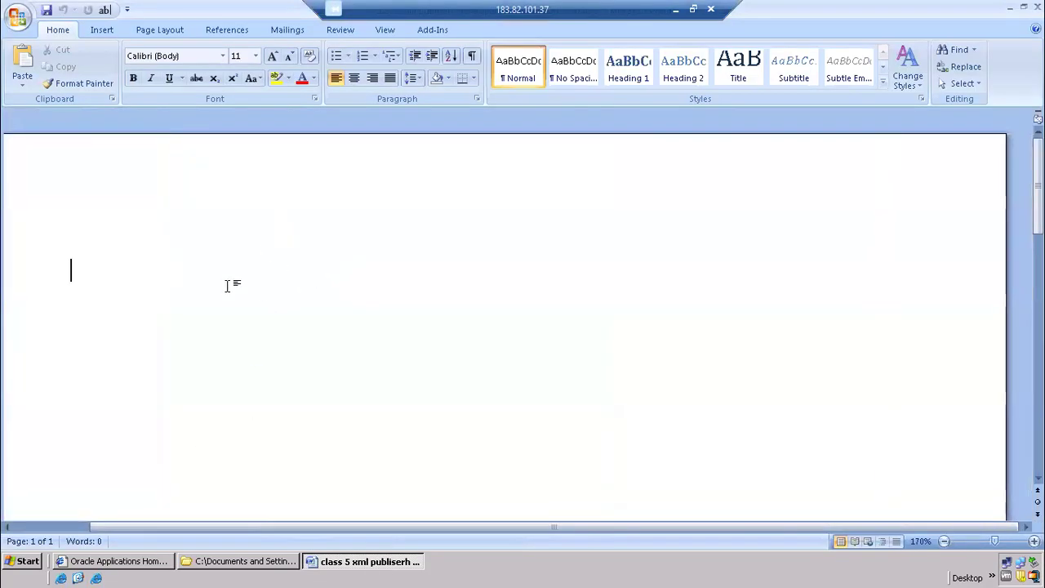
type("Xml publisher")
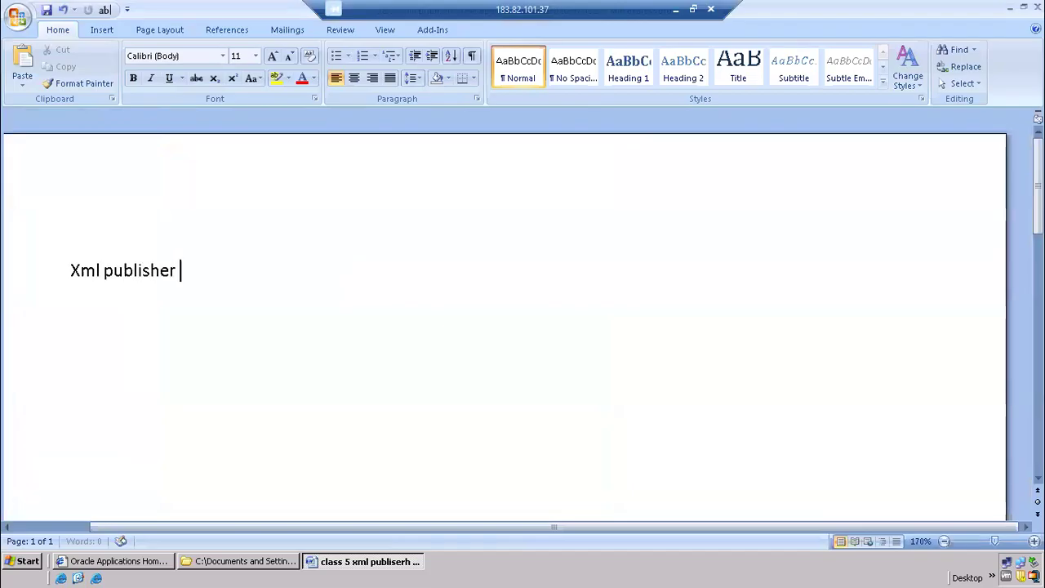
key("Return")
type("-----------------")
key("Return")
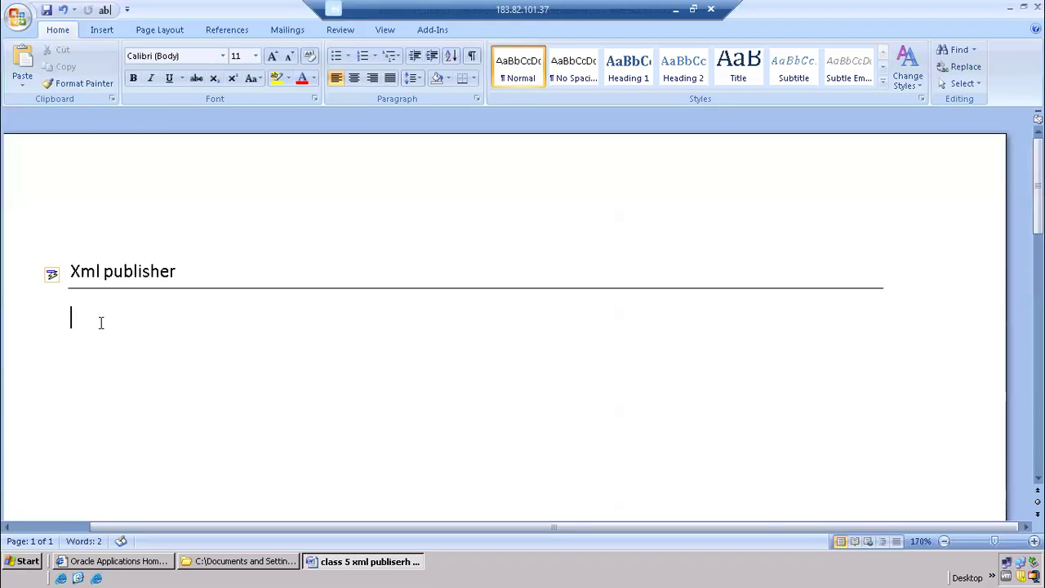
Add a numbered list under the heading with "Data template", "Plsql" and "RDF (report definition file)", ending the numbering after the third item
type("1) data template")
key("Return")
type("plsql")
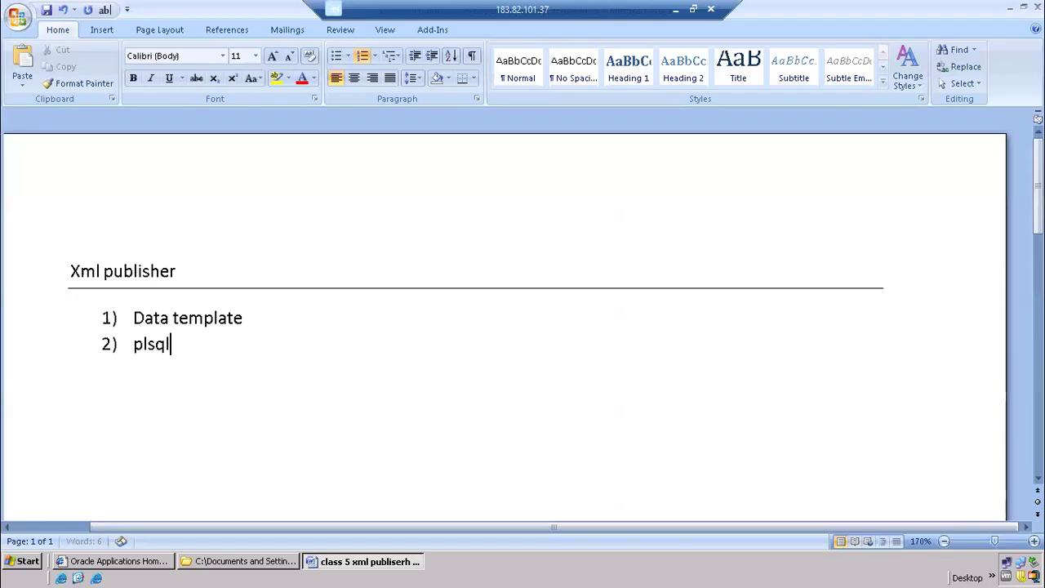
key("Return")
type("RDF")
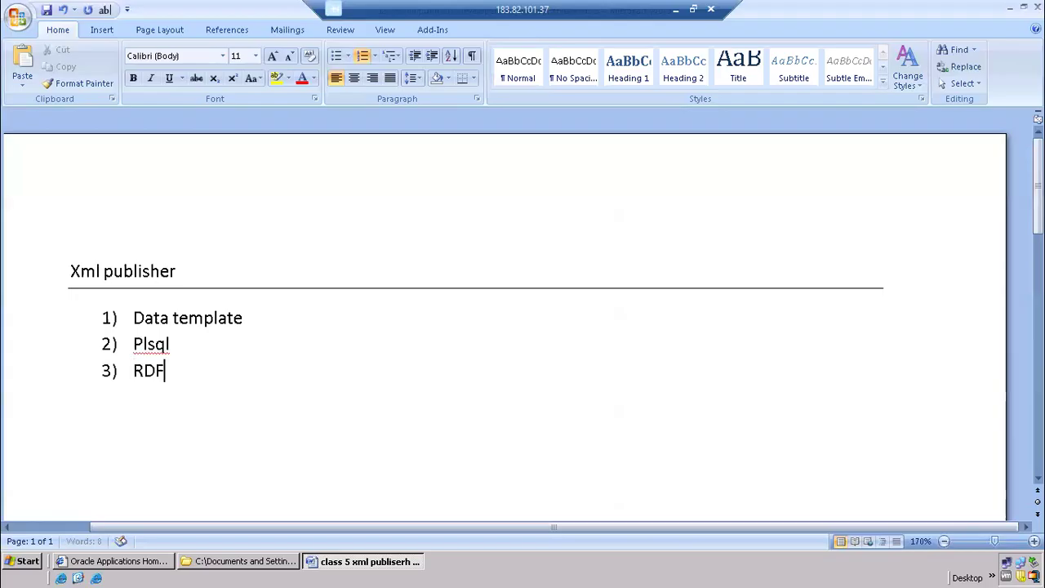
type(" (report definition file)")
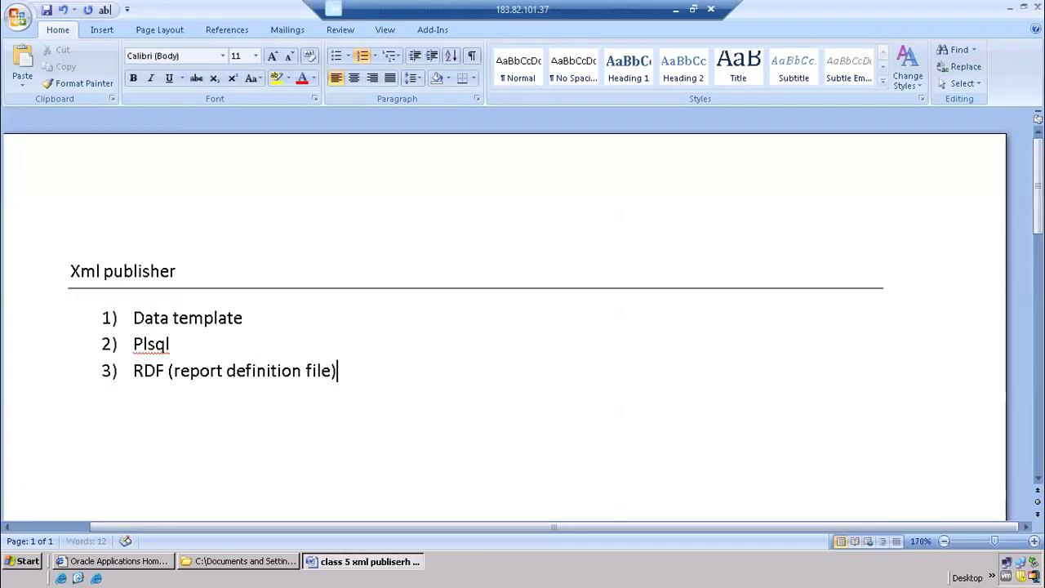
key("Return")
key("BackSpace")
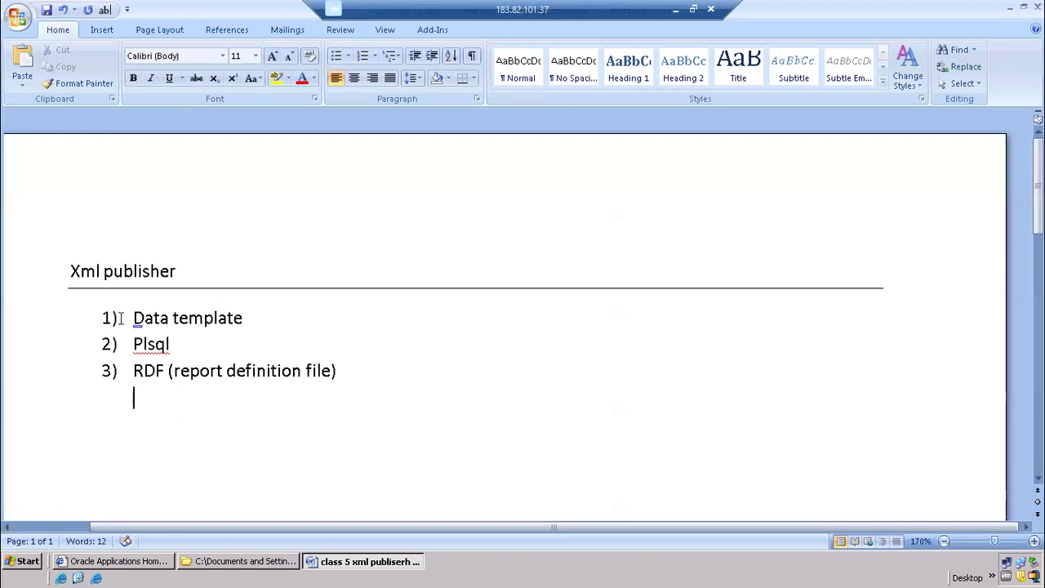
left_click_drag(132, 318, 254, 319)
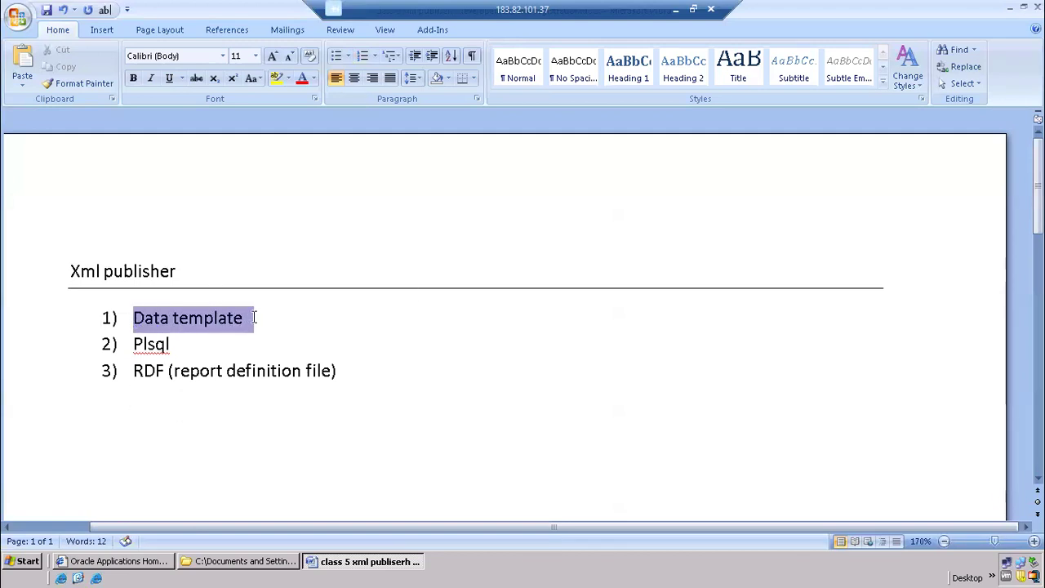
scroll(198, 376, "down", 1)
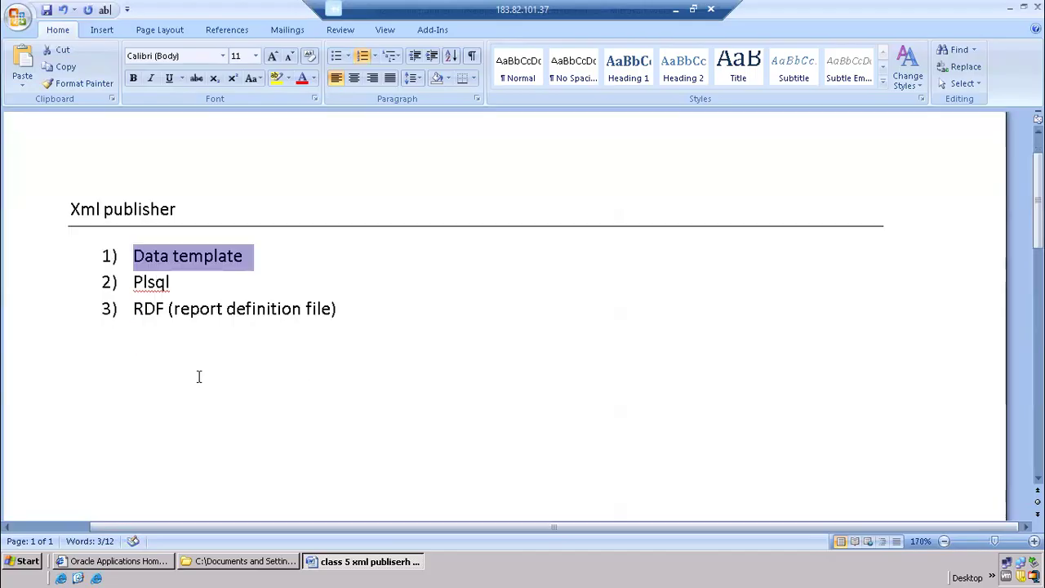
left_click(173, 349)
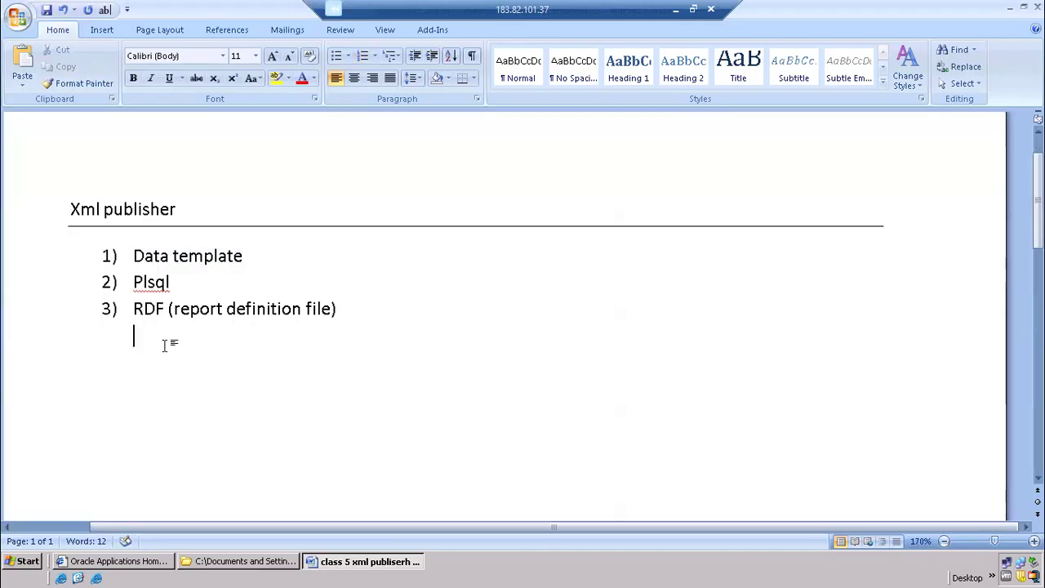
Switch to the Oracle Applications home page and open Data Definitions under the XML Publisher Administrator responsibility
left_click(131, 563)
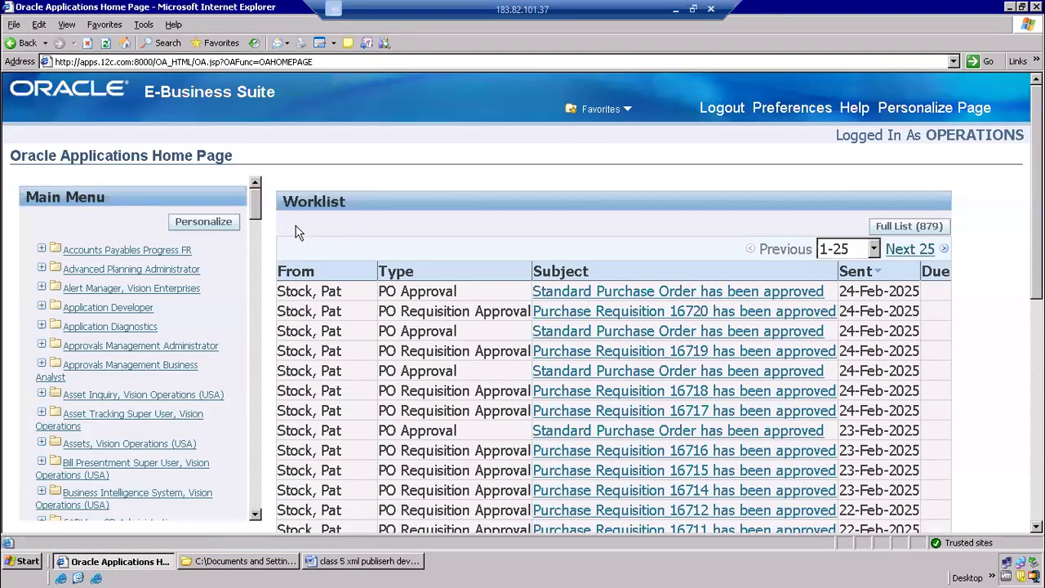
left_click_drag(258, 206, 220, 530)
left_click_drag(116, 502, 115, 489)
left_click(119, 479)
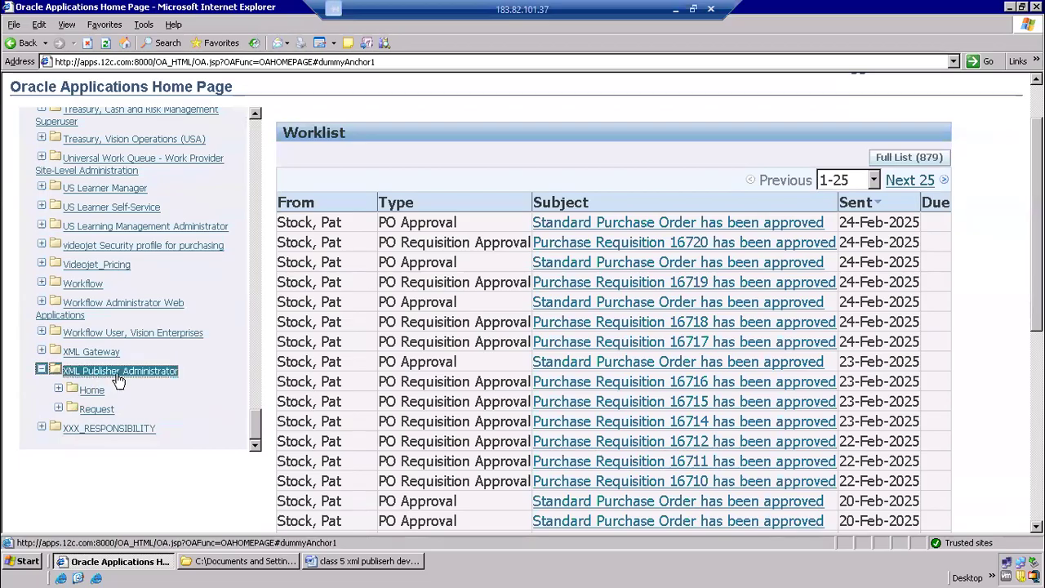
left_click(93, 391)
left_click(127, 378)
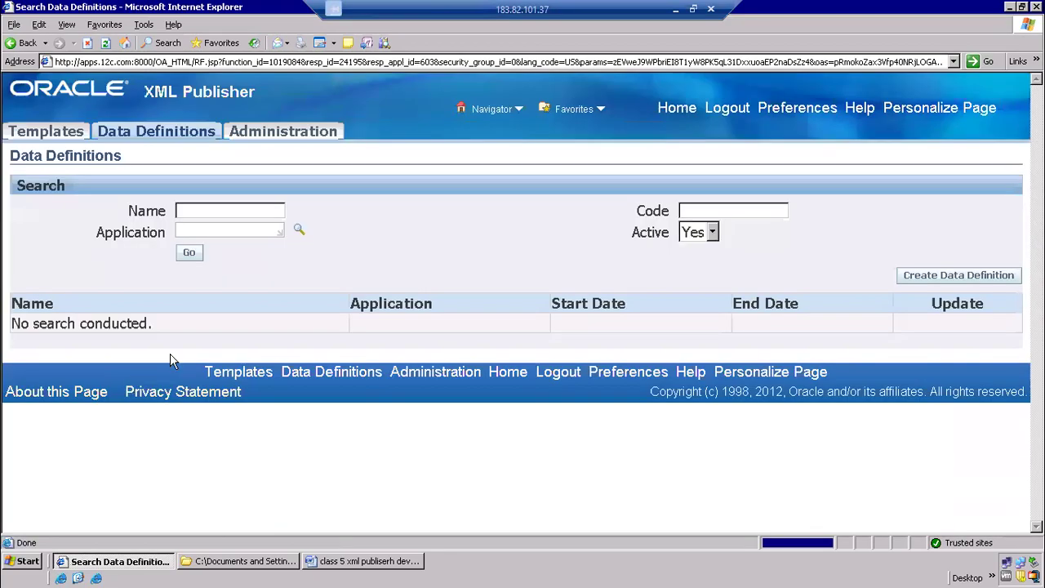
Search the data definitions for the Payables application and look through the first two result pages
left_click(198, 232)
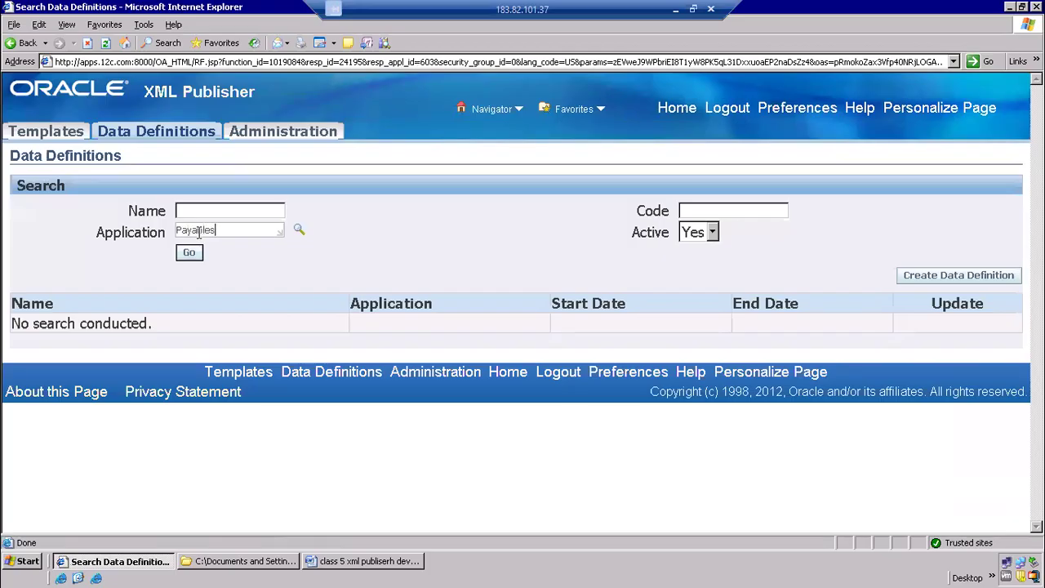
left_click(201, 254)
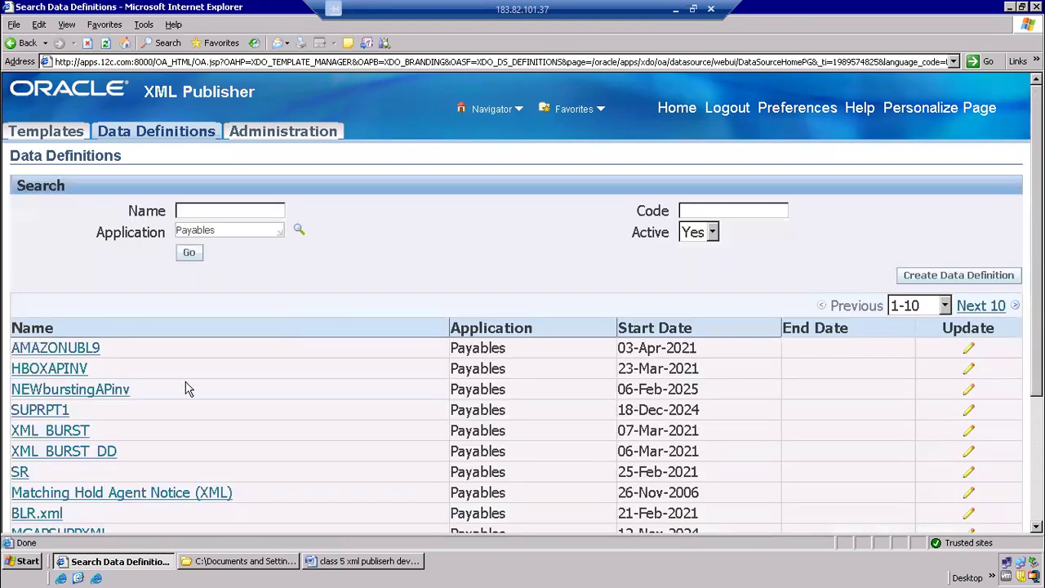
scroll(330, 327, "down", 3)
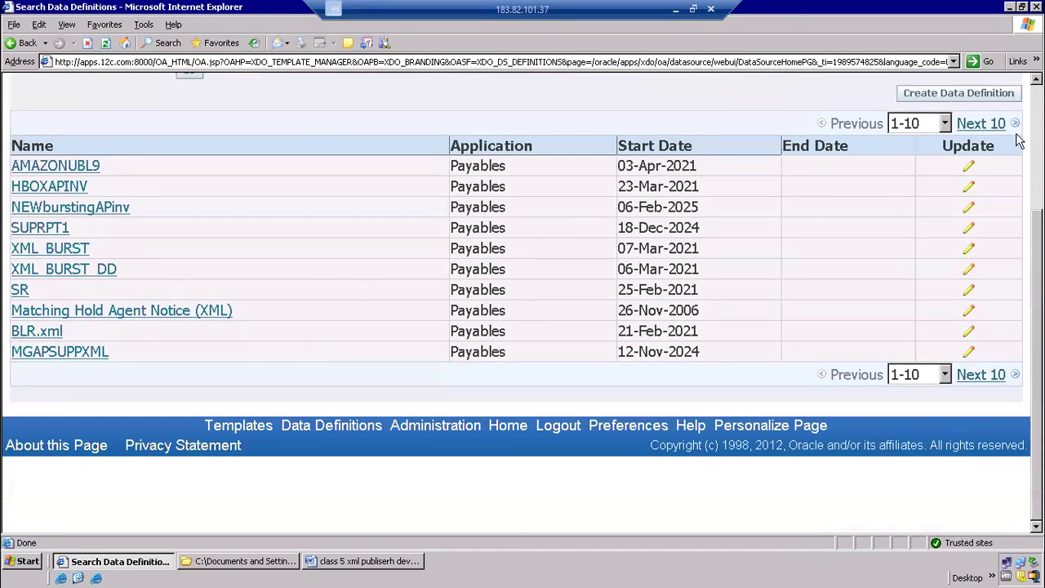
left_click(990, 127)
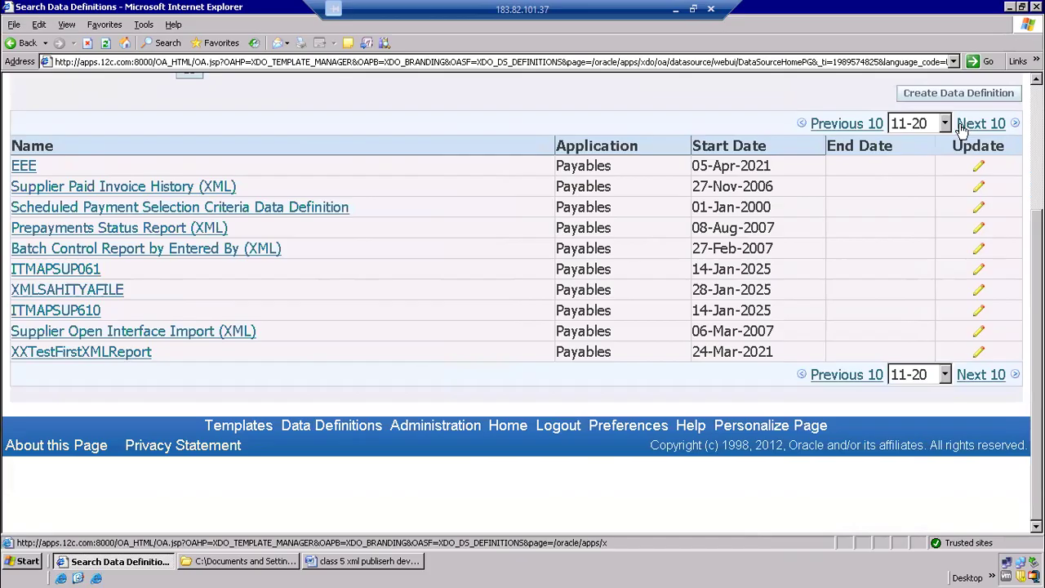
left_click(870, 124)
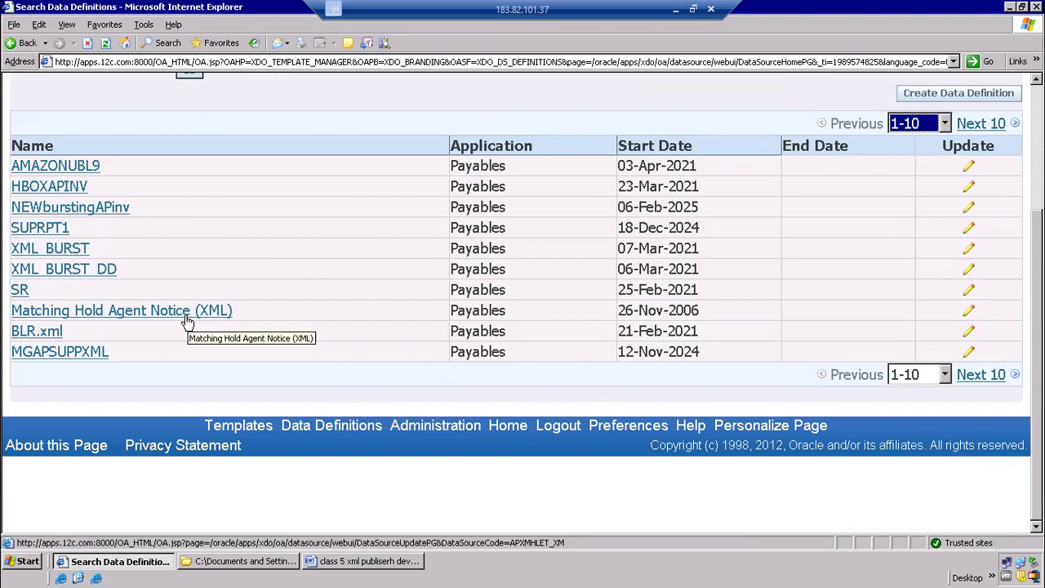
Open the Matching Hold Agent Notice (XML) data definition and view its attached files
double_click(645, 311)
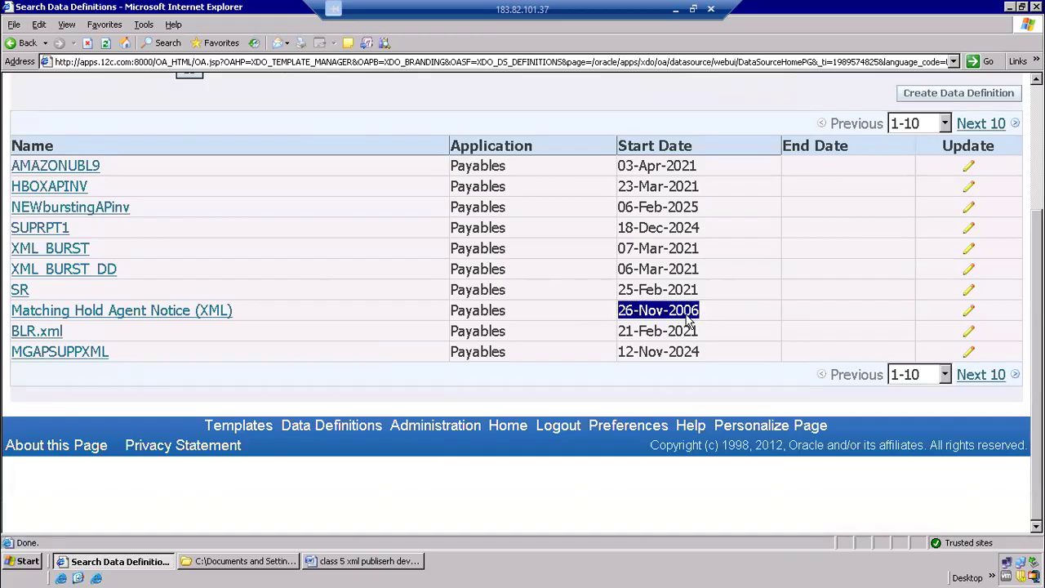
left_click(682, 318)
left_click(146, 314)
scroll(357, 374, "down", 3)
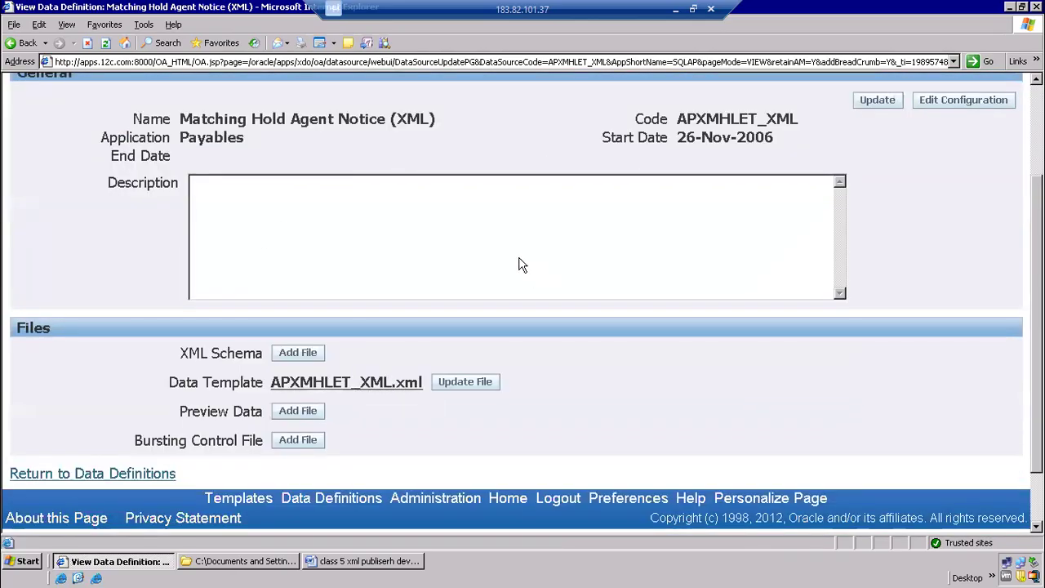
Download the data template APXMHLET_XML.xml into the combined folder on the desktop and open that folder
left_click(393, 385)
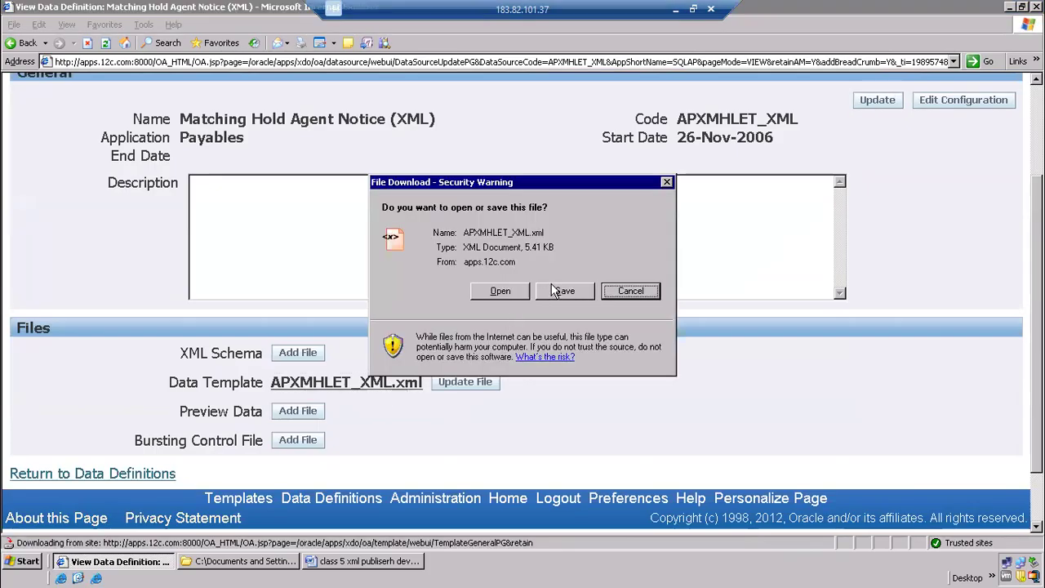
left_click(554, 291)
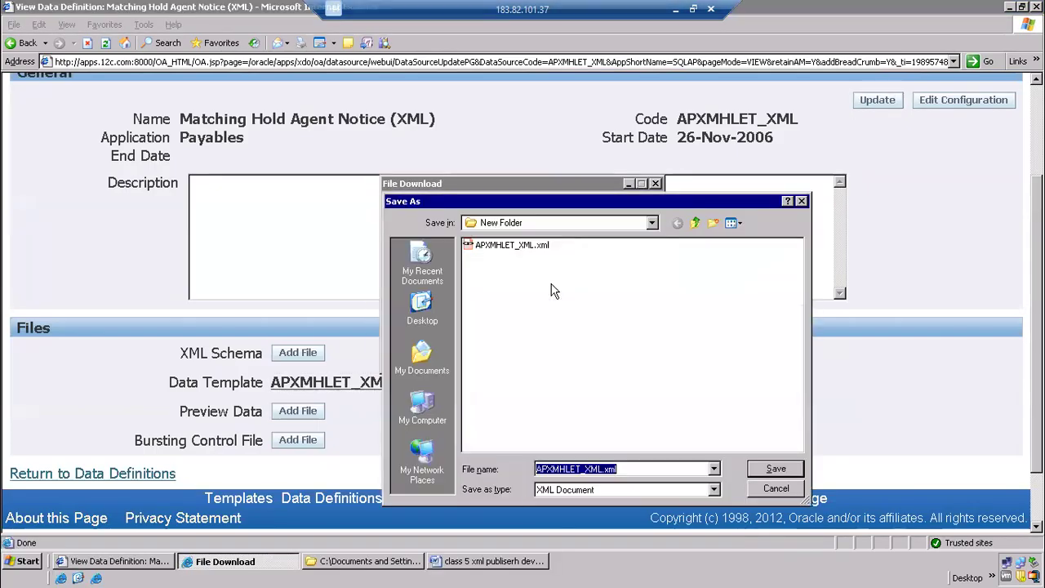
left_click(421, 309)
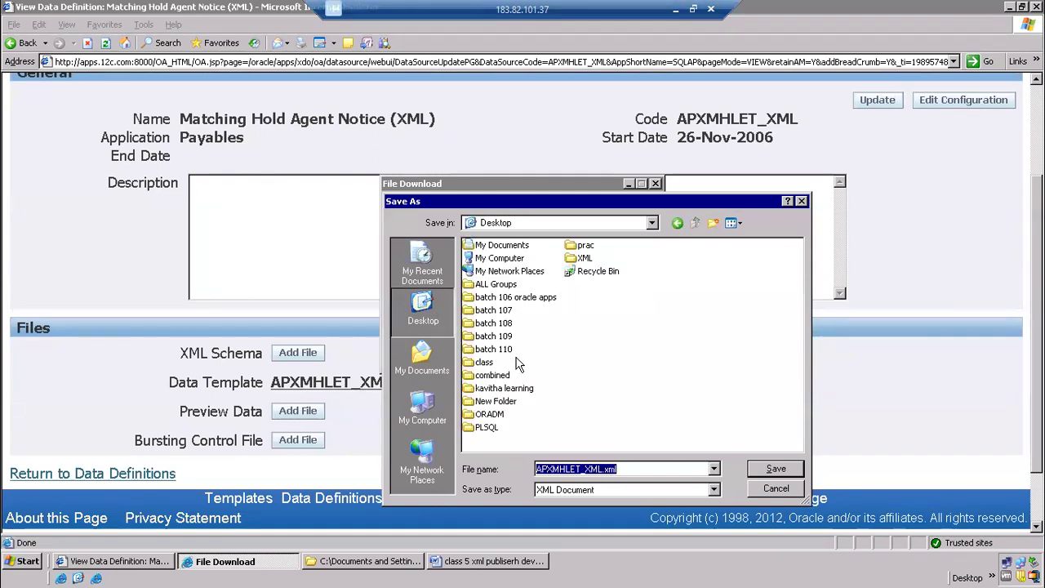
double_click(493, 376)
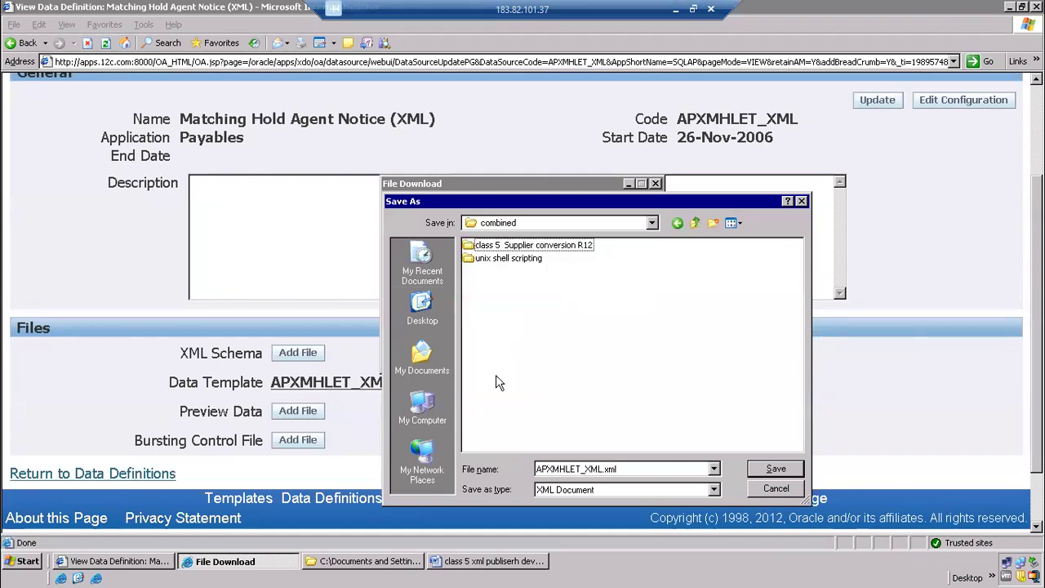
left_click(771, 472)
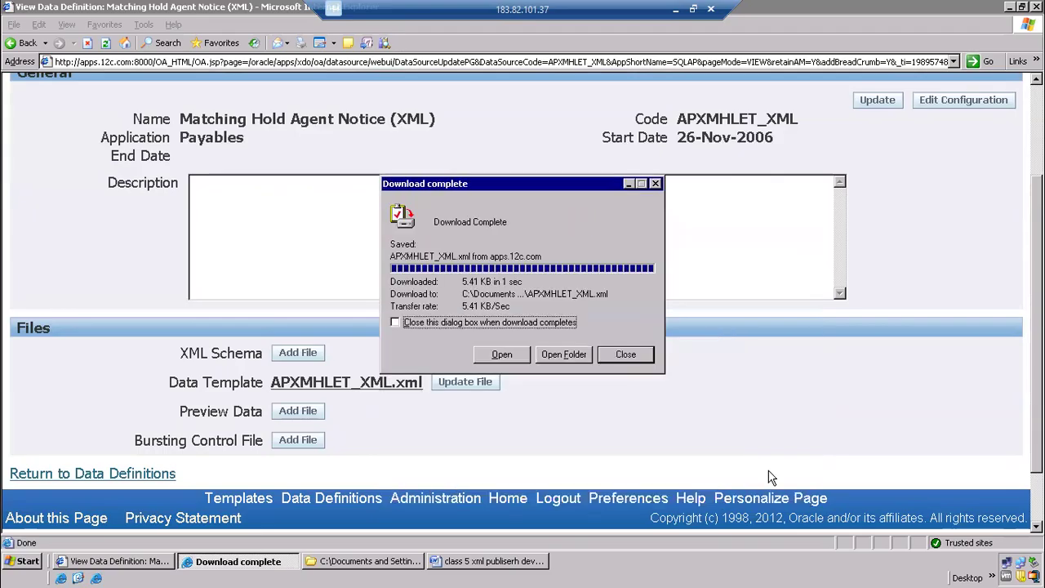
left_click(563, 355)
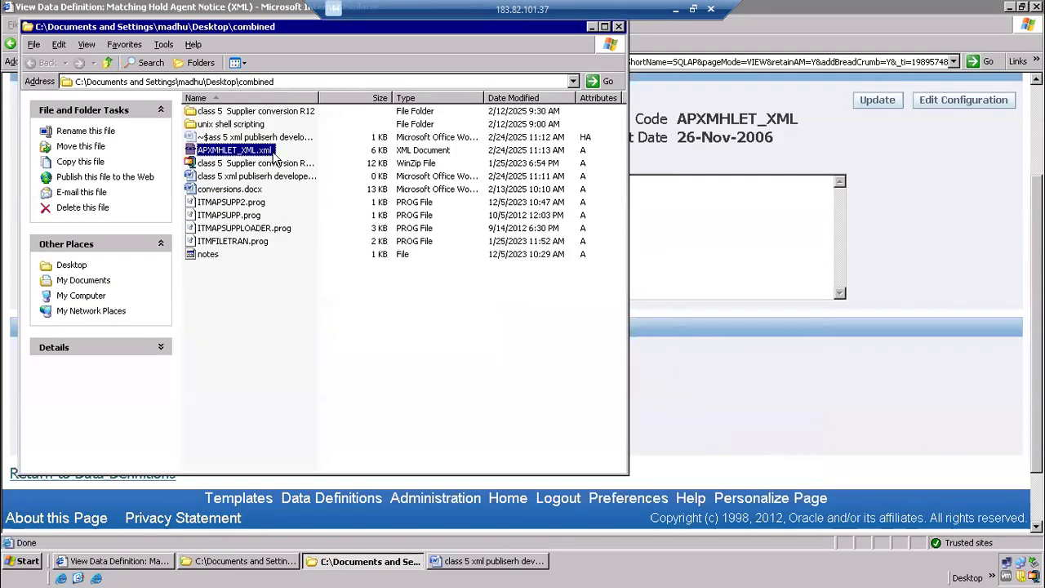
Open APXMHLET_XML.xml in Notepad, skim its contents and close it
right_click(264, 152)
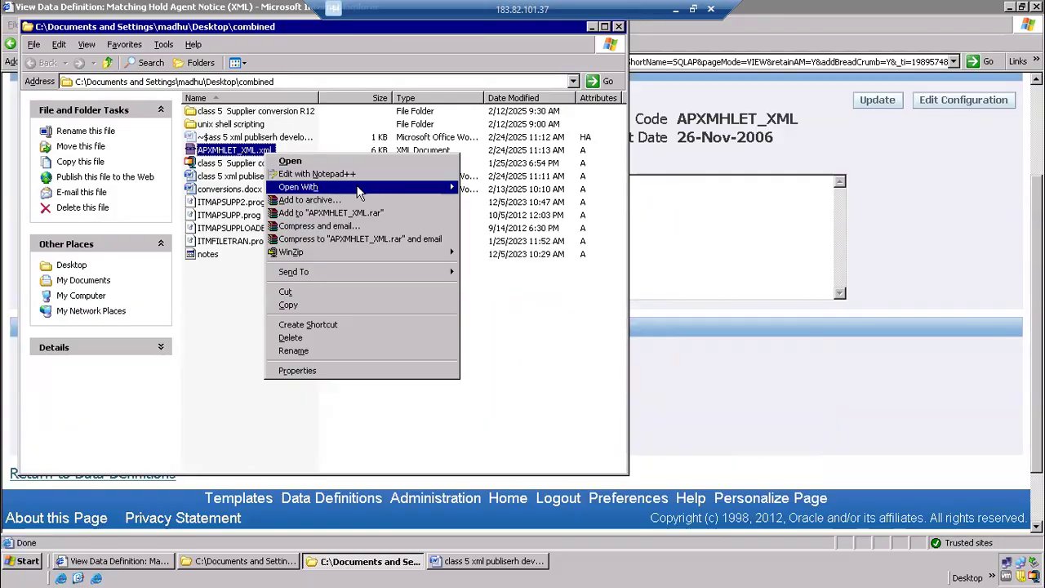
mouse_move(355, 187)
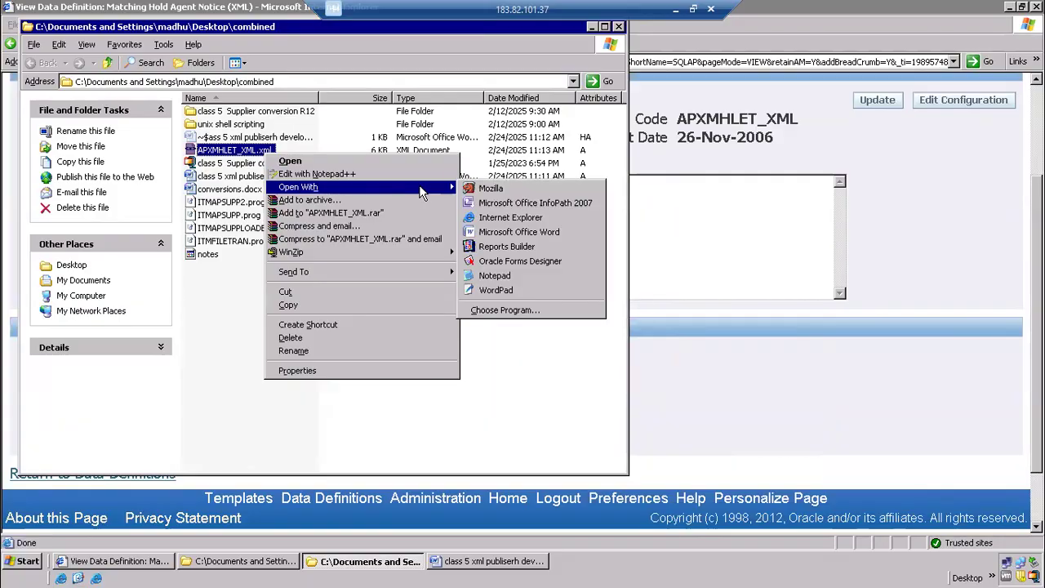
left_click(495, 275)
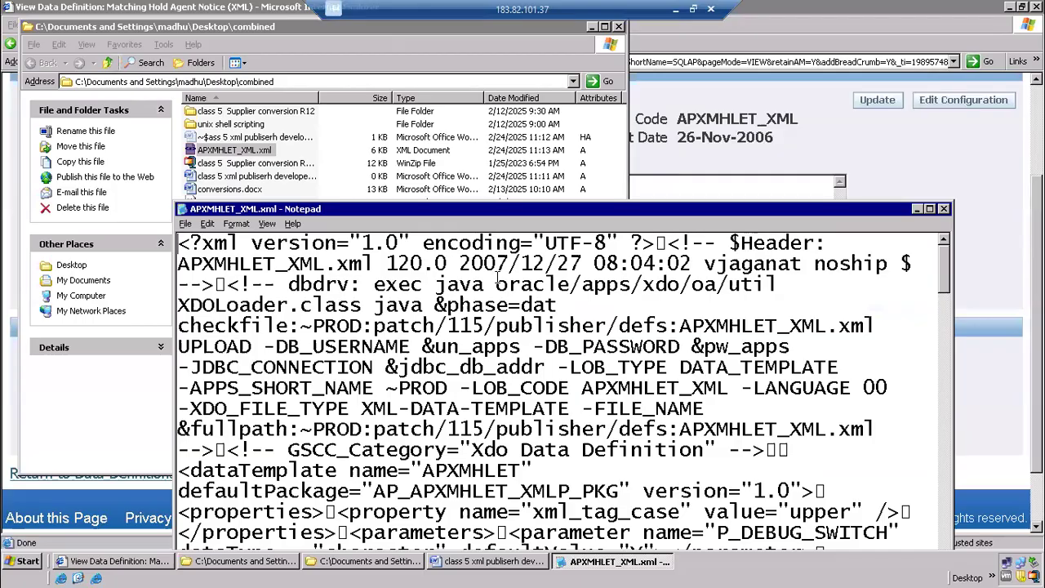
scroll(707, 255, "down", 15)
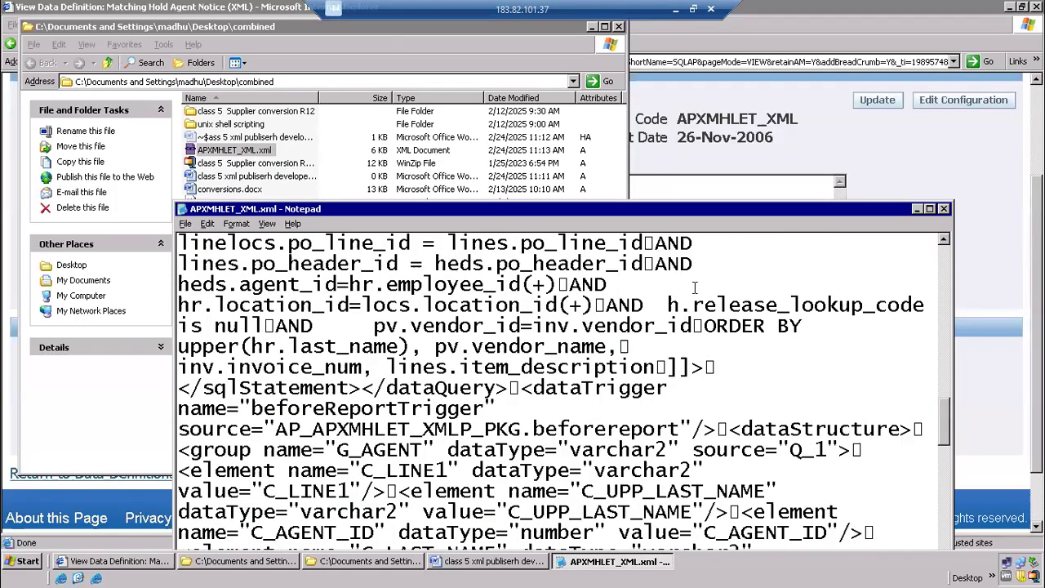
scroll(695, 287, "down", 10)
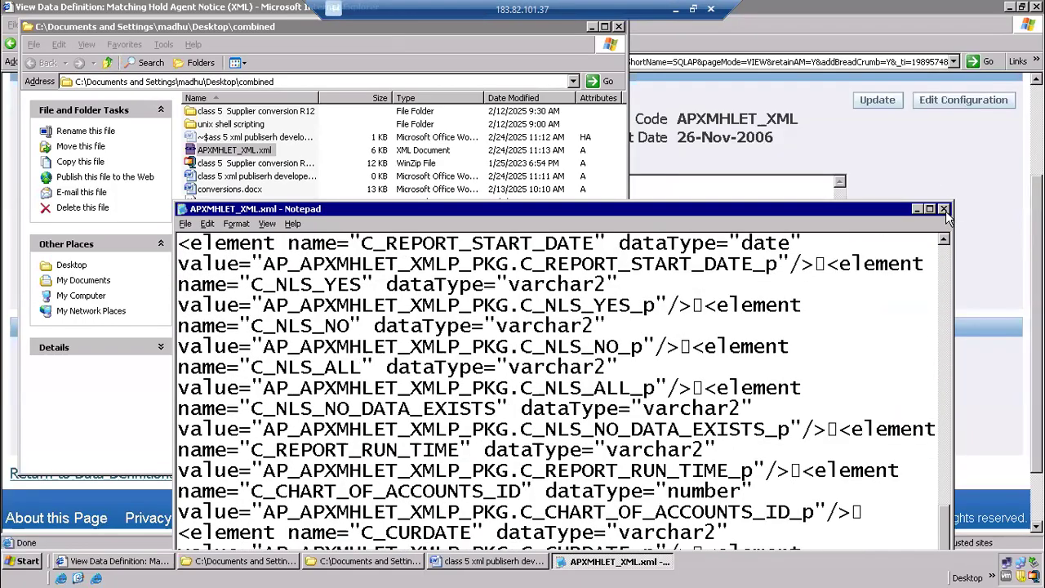
left_click(944, 209)
Open APXMHLET_XML.xml in Notepad++ and enlarge the editor window to fill the screen
right_click(251, 155)
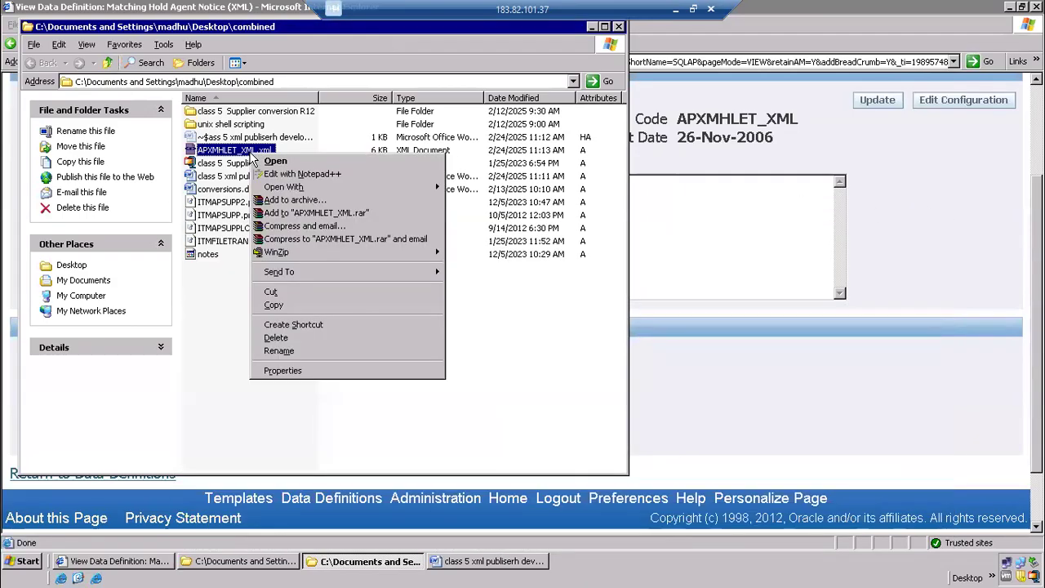
left_click(330, 176)
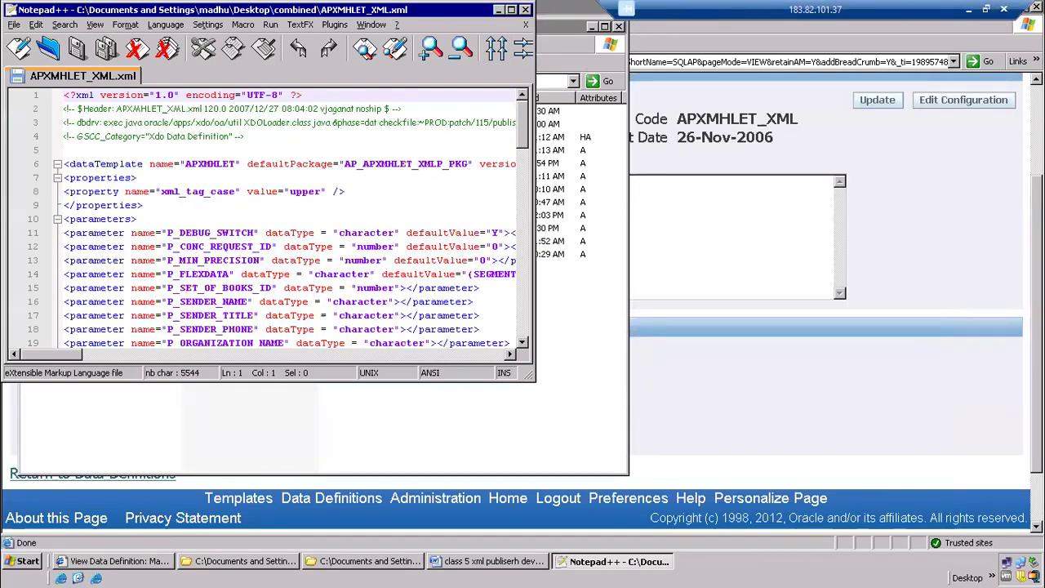
left_click_drag(531, 376, 1042, 547)
left_click(623, 319)
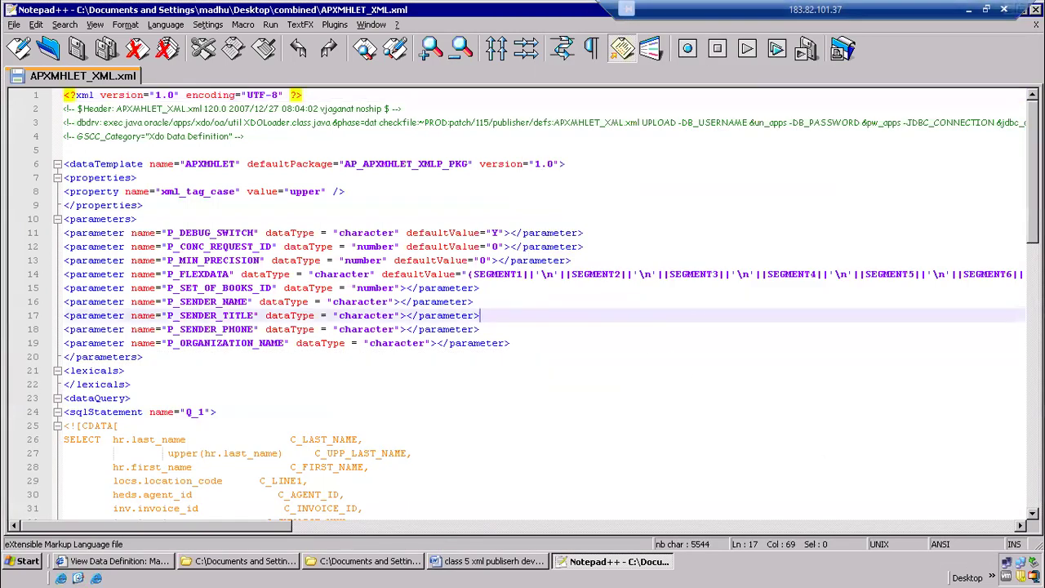
Examine the dataTemplate element's name and default package, then highlight the properties and parameters blocks
mouse_move(1032, 148)
left_mouse_down()
mouse_move(1029, 413)
mouse_move(1022, 163)
left_mouse_up()
left_click(92, 164)
double_click(92, 164)
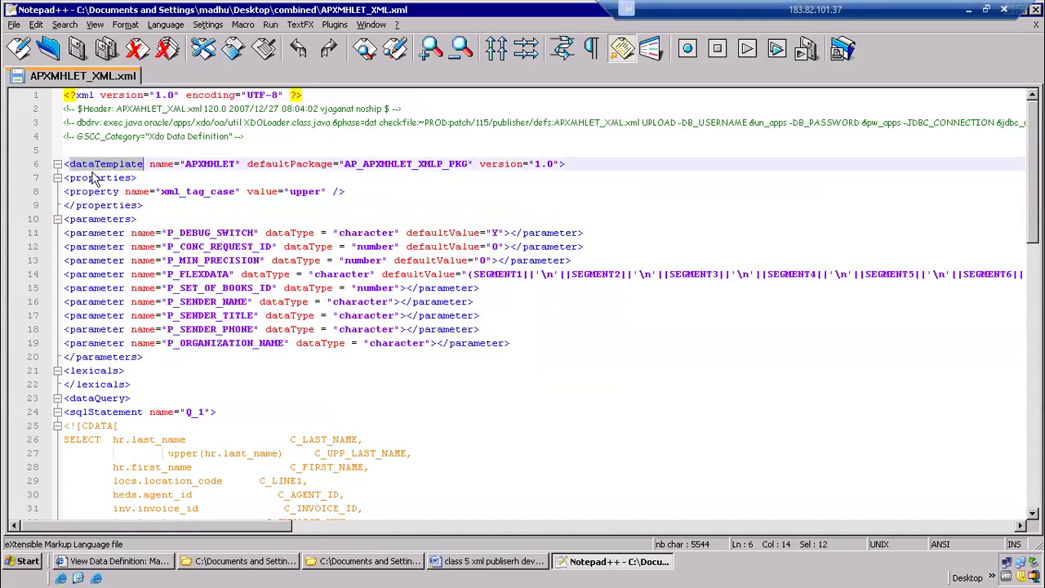
double_click(209, 164)
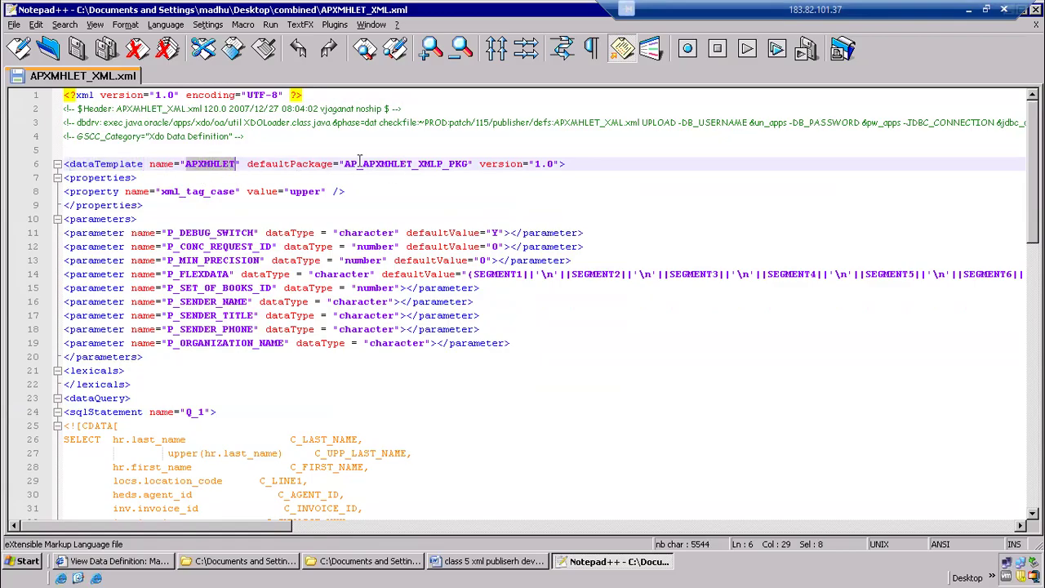
left_click_drag(347, 163, 466, 164)
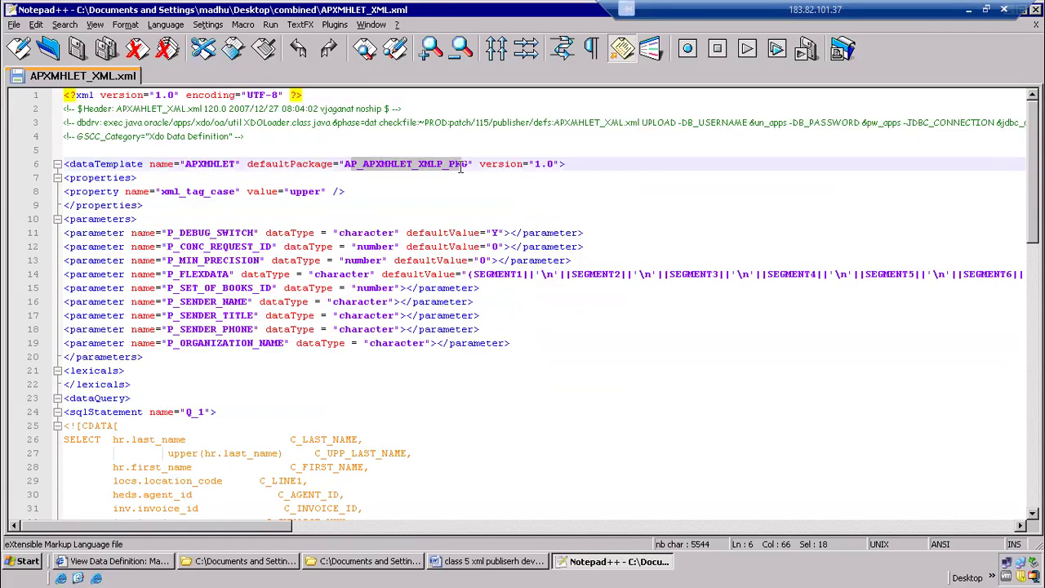
left_click(161, 191)
left_click(155, 205)
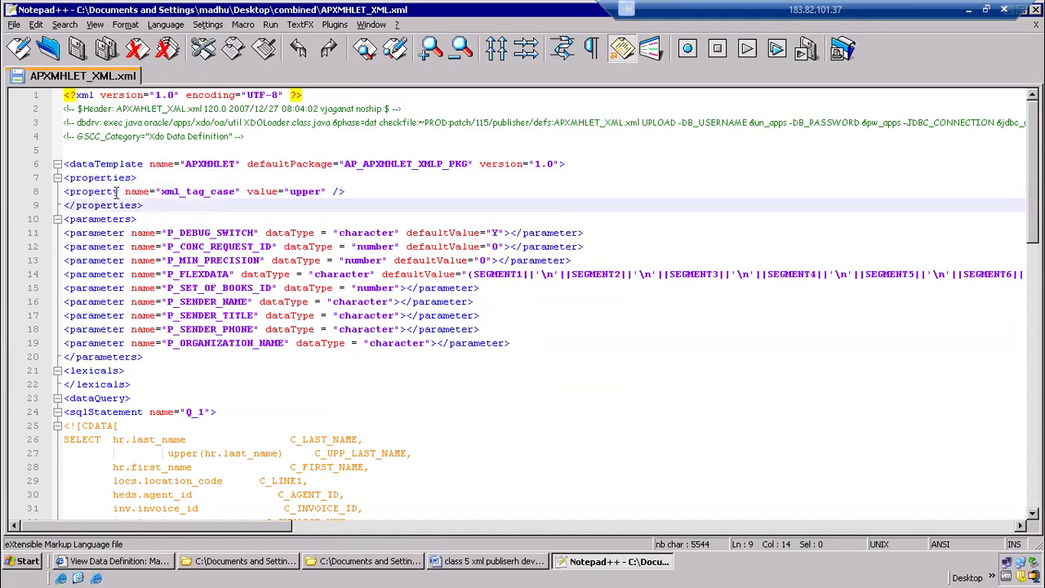
key("shift+Up")
key("shift+Up")
key("shift+Home")
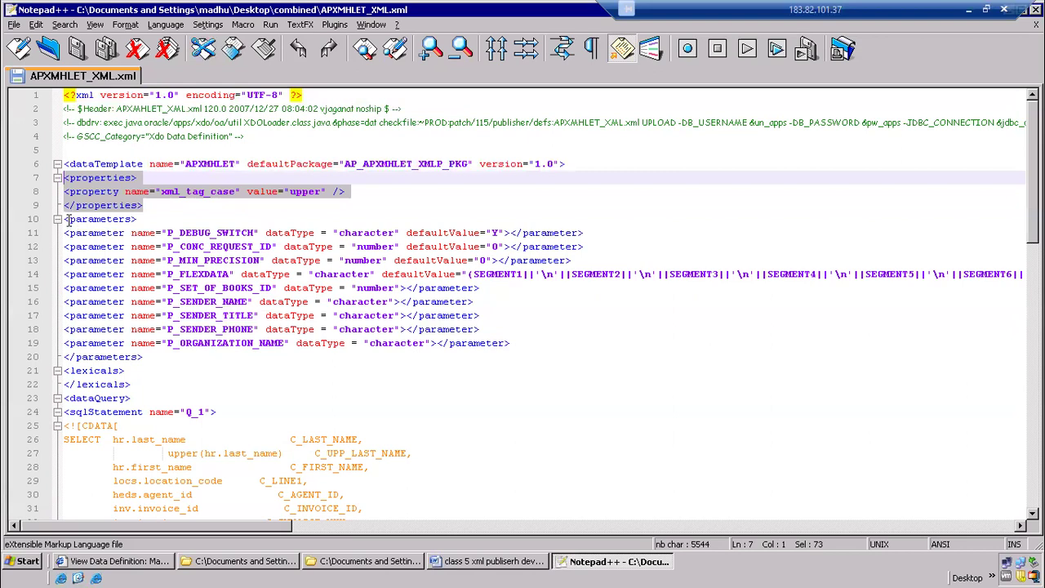
left_click_drag(65, 219, 146, 357)
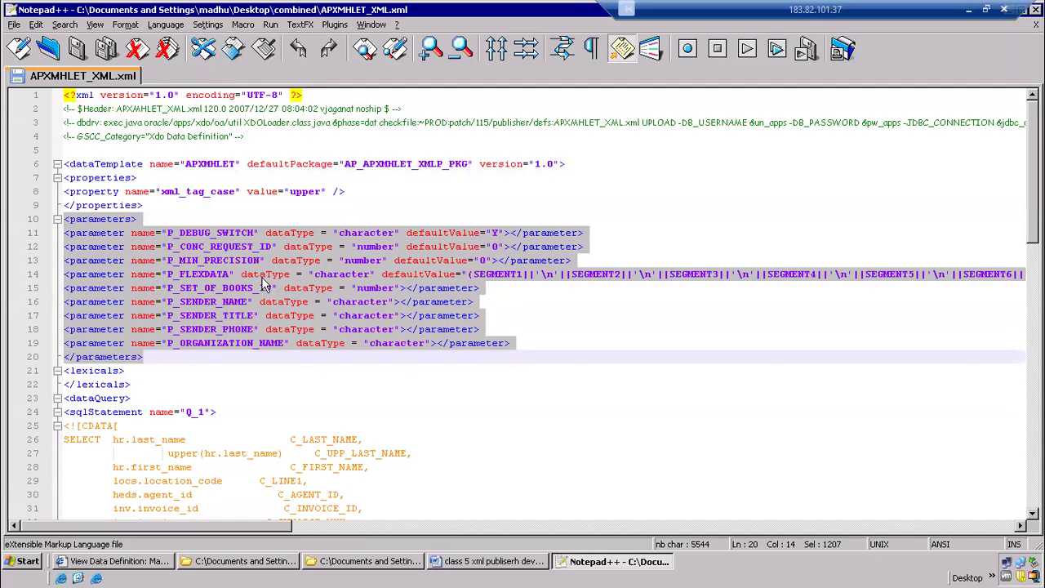
Examine the lexicals and dataQuery sections, folding and unfolding the Q_1 SQL statement and highlighting its CDATA marker
scroll(196, 292, "down", 5)
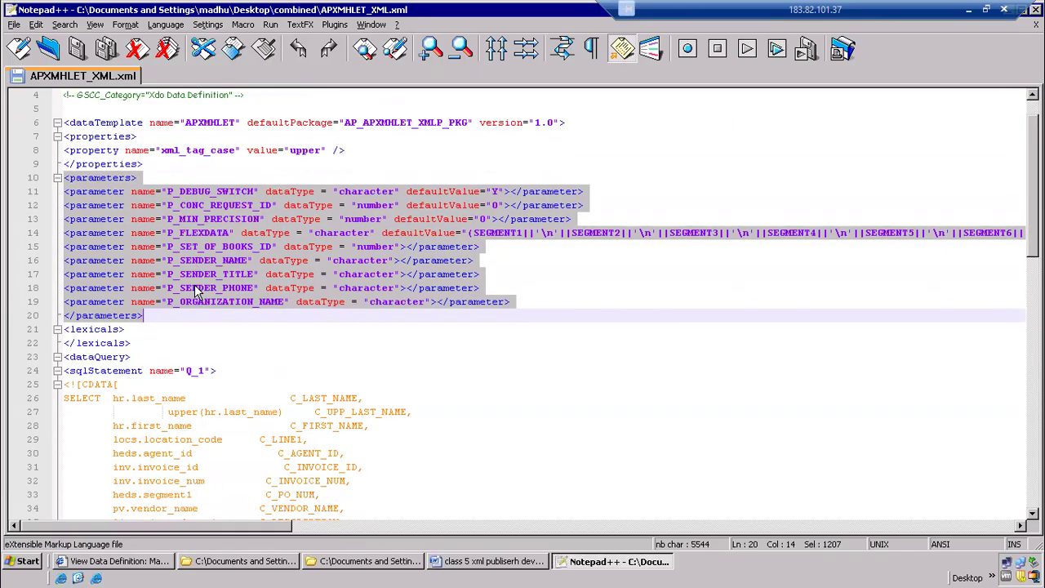
left_click(224, 166)
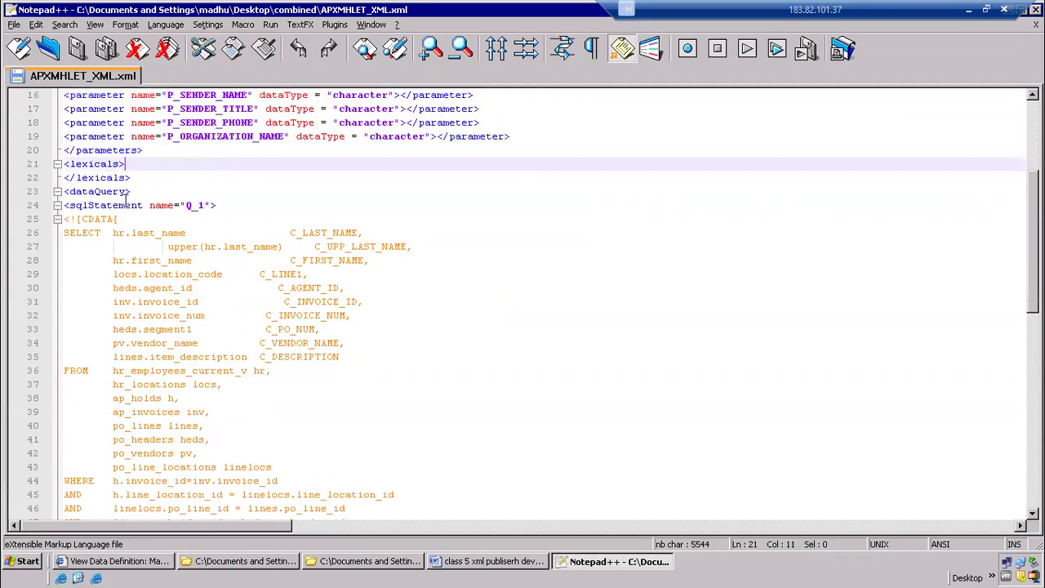
left_click_drag(70, 191, 130, 192)
left_click(155, 194)
left_click(55, 206)
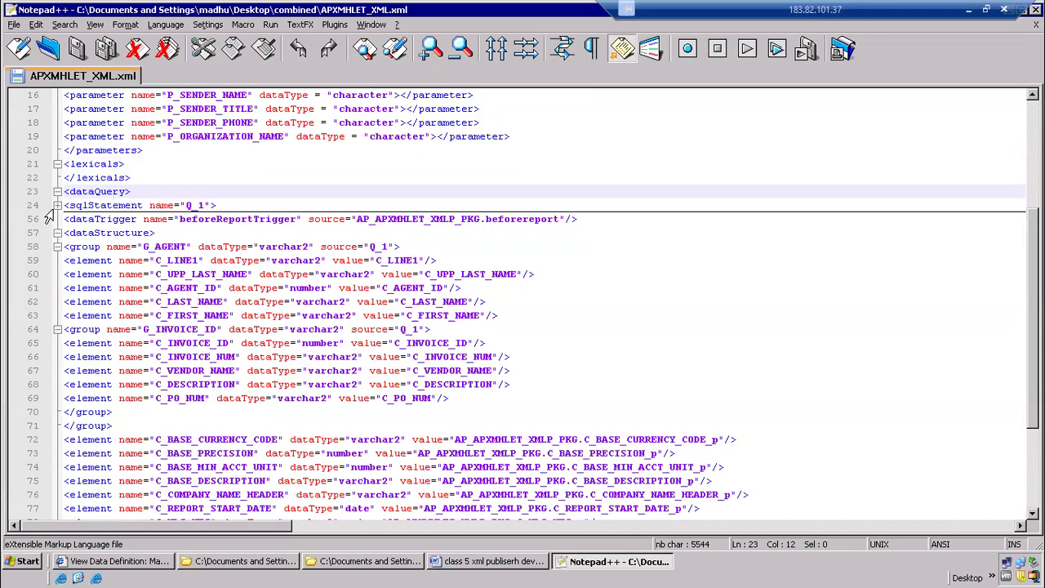
left_click(57, 205)
left_click(150, 232)
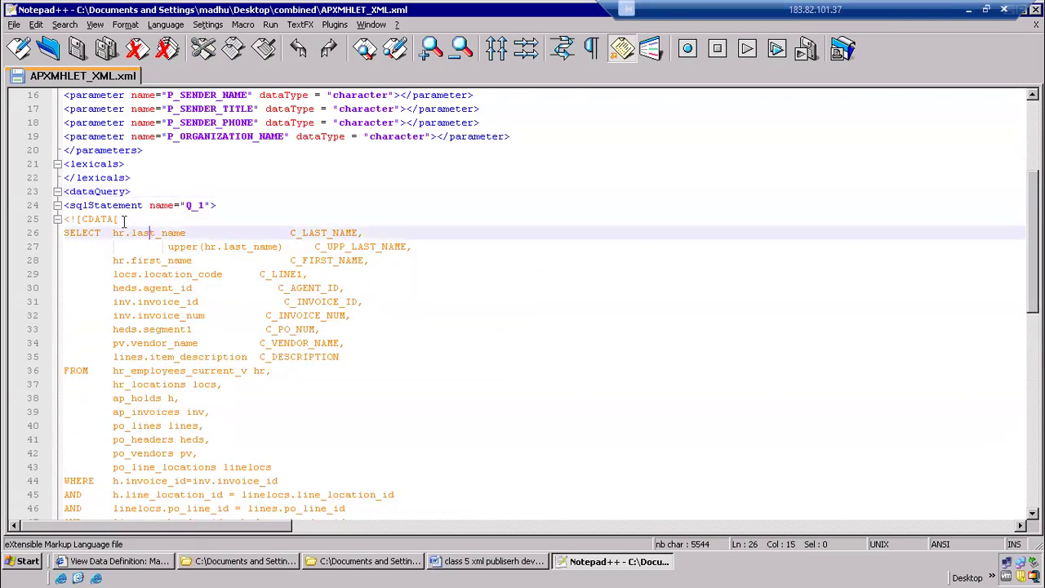
left_click(115, 219)
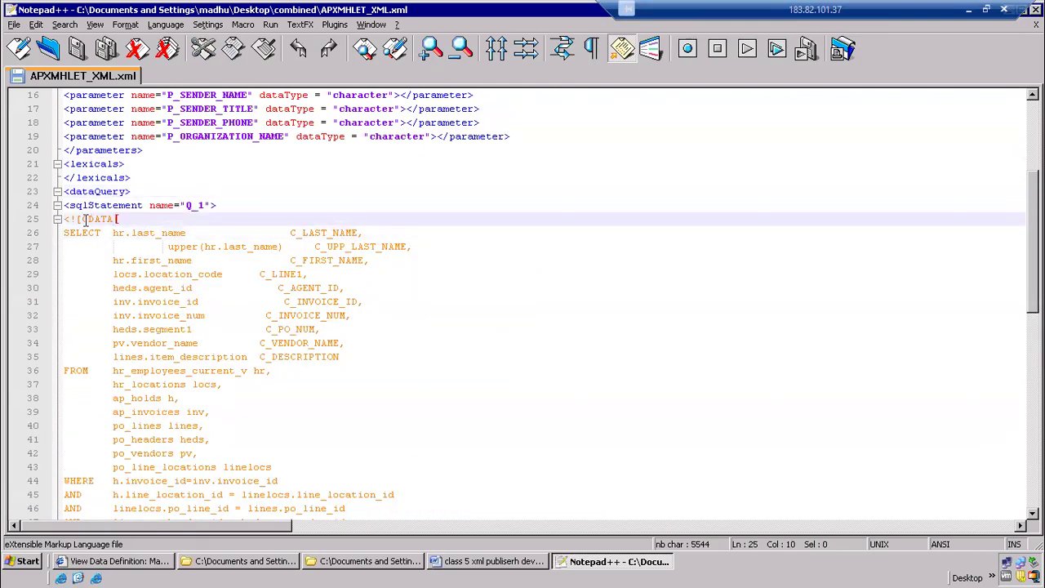
left_click(155, 246)
Review the dataStructure section, highlighting the G_AGENT group line and the elements across the G_AGENT and G_INVOICE_ID groups
scroll(174, 262, "down", 12)
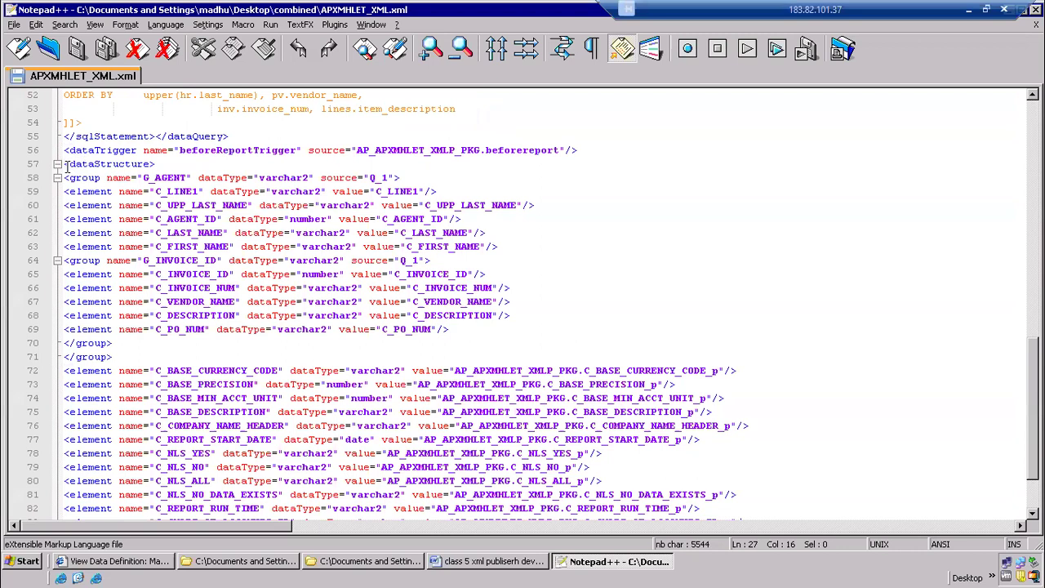
left_click(182, 177)
key("Down")
left_click_drag(88, 180, 408, 178)
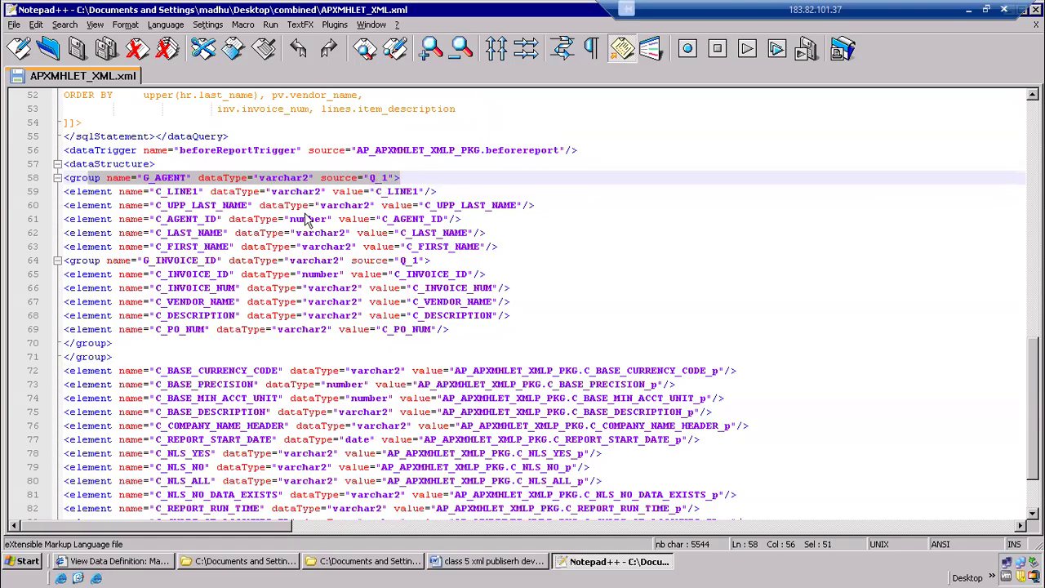
left_click(239, 244)
left_click_drag(82, 205, 470, 301)
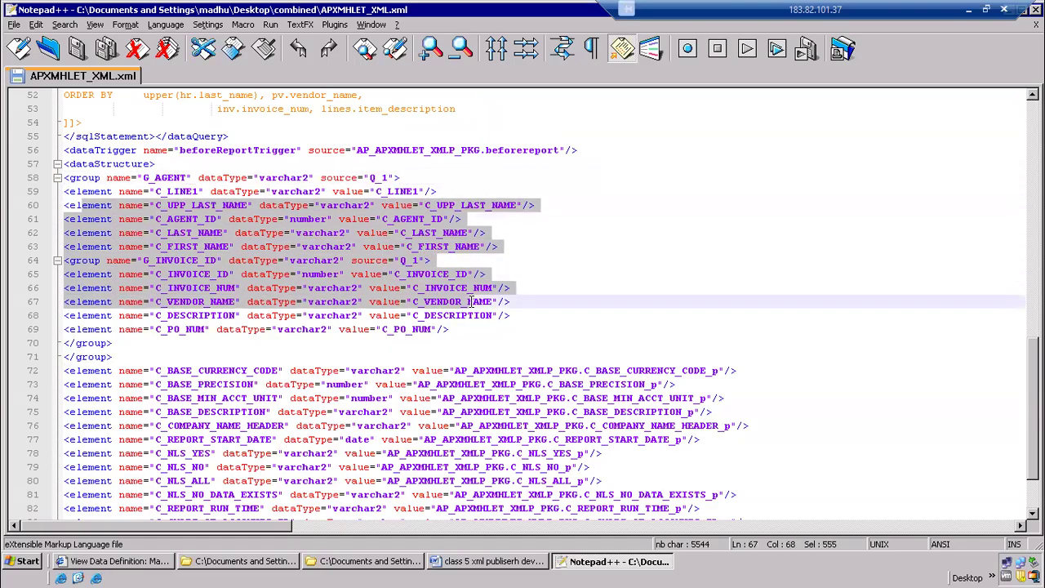
left_click(269, 343)
Examine the afterReportTrigger and beforeReportTrigger data trigger lines by highlighting each one
scroll(273, 311, "down", 2)
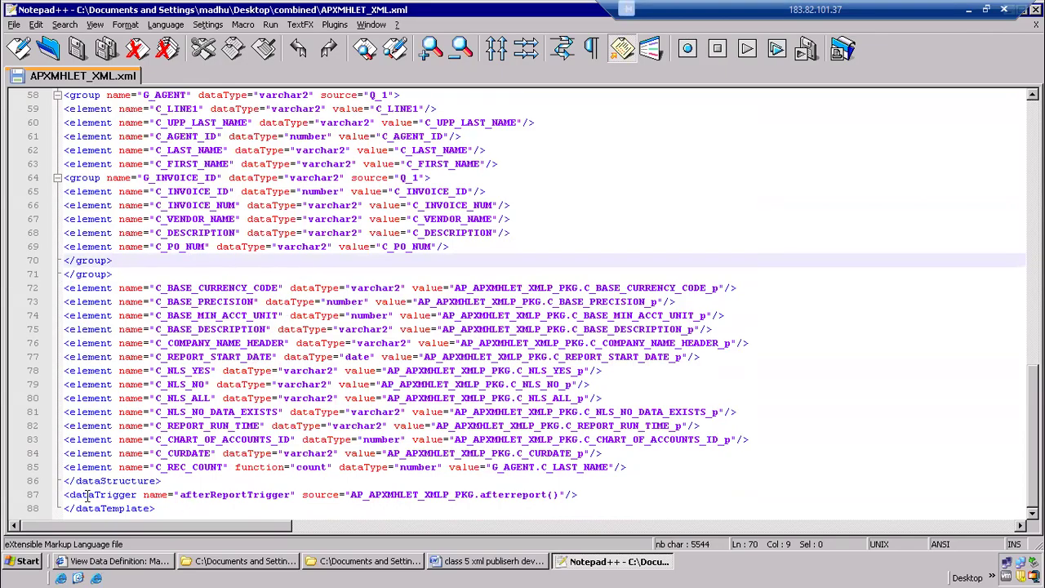
left_click_drag(180, 494, 470, 504)
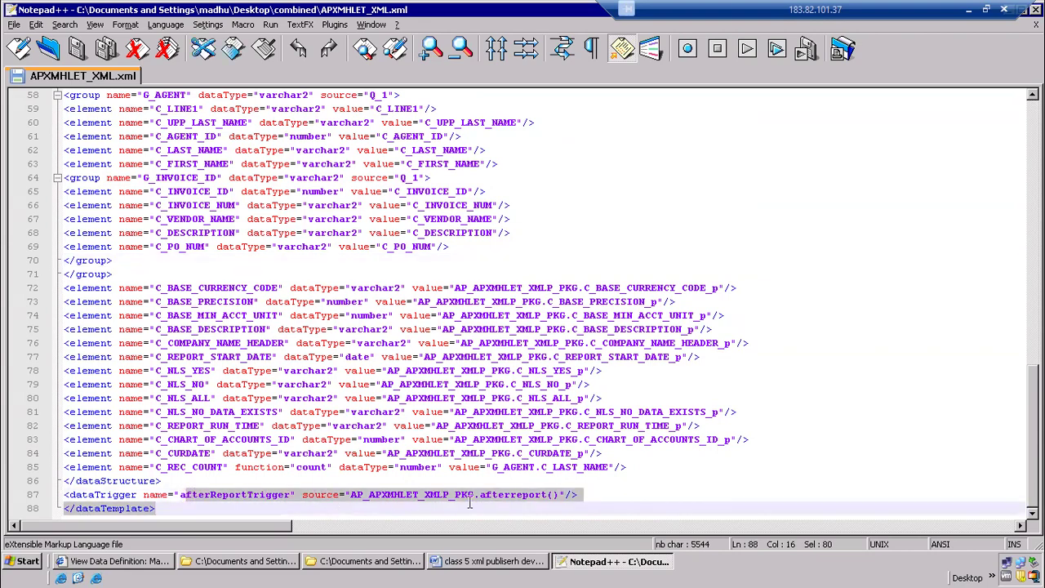
scroll(261, 353, "up", 7)
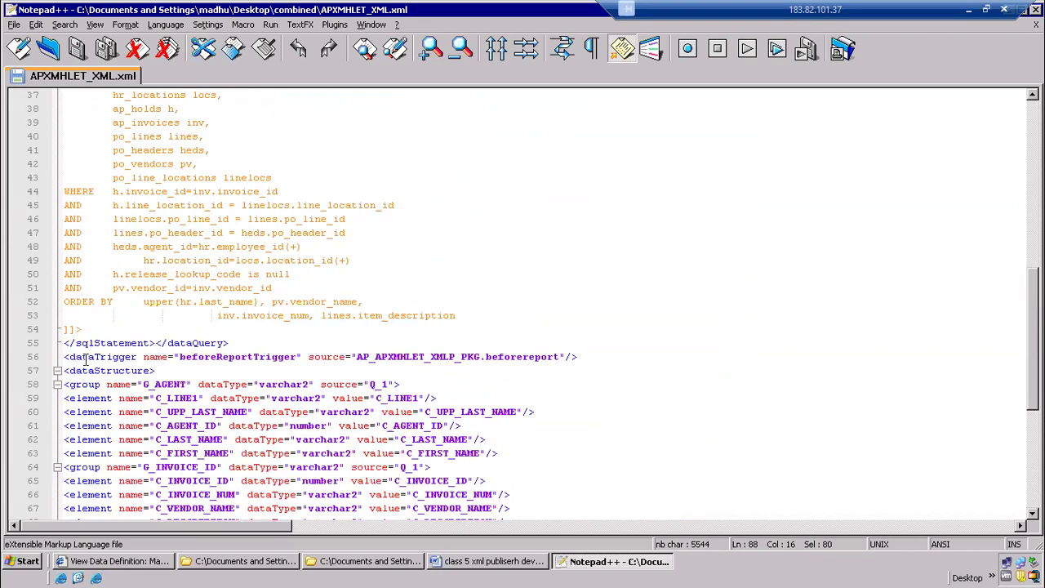
left_click_drag(68, 357, 550, 370)
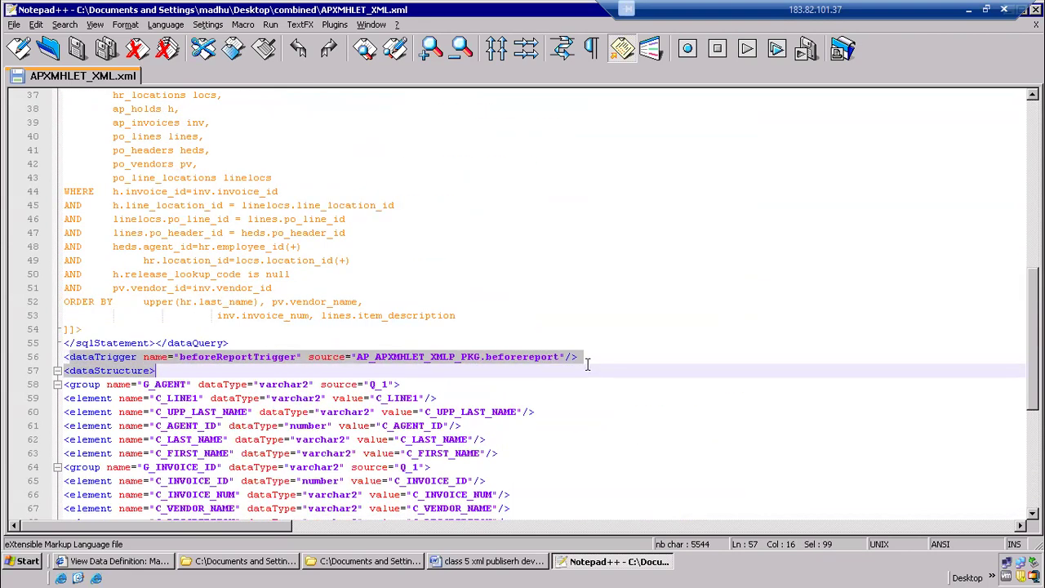
left_click(587, 365)
left_click(358, 249)
Highlight the dataTemplate line and collapse the properties, parameters, lexicals, Q_1 sqlStatement and dataStructure blocks to outline the file
scroll(324, 260, "up", 12)
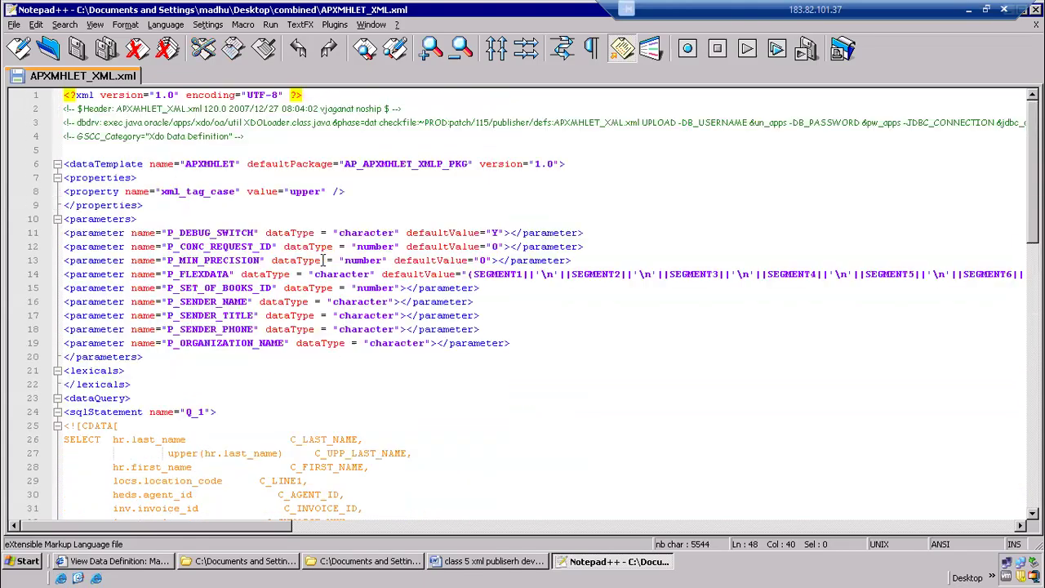
left_click_drag(83, 164, 549, 164)
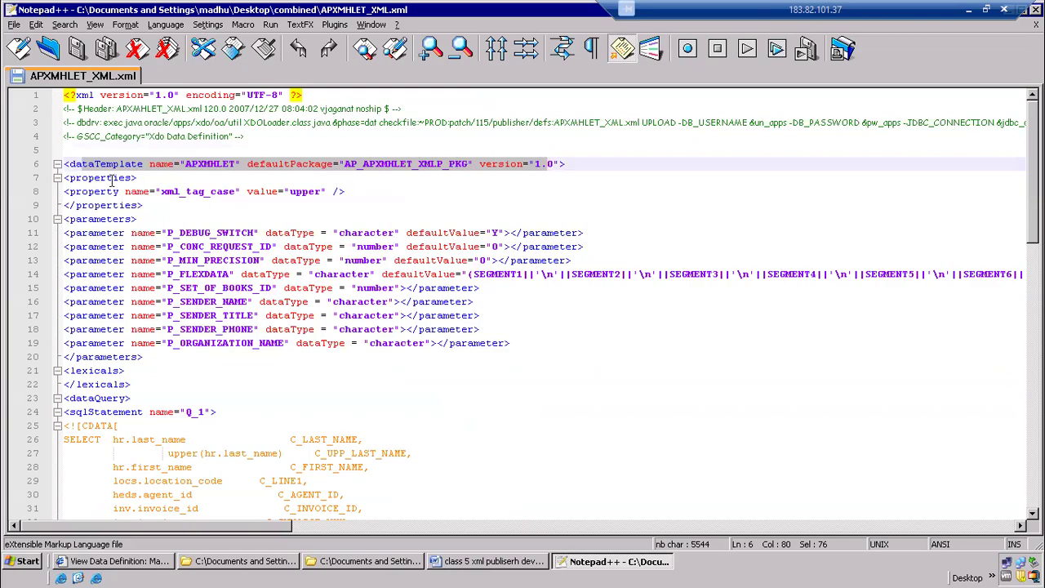
left_click(57, 177)
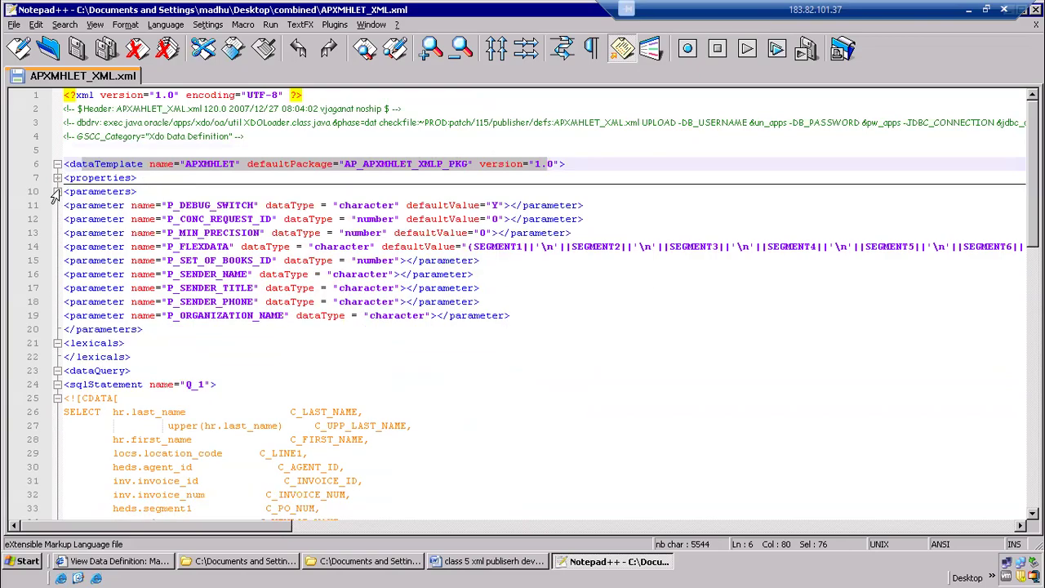
left_click(58, 191)
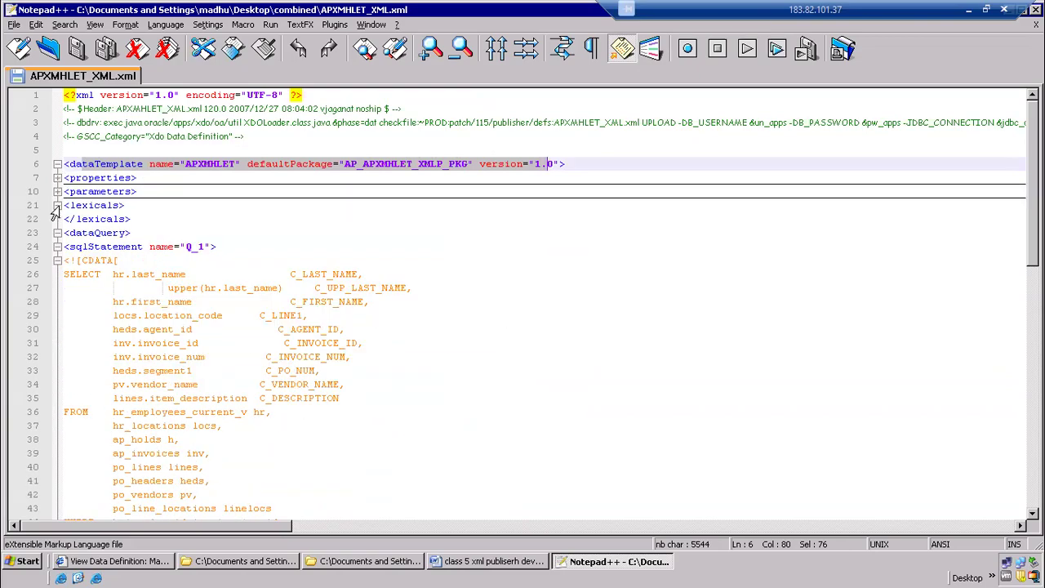
left_click(56, 206)
left_click(55, 221)
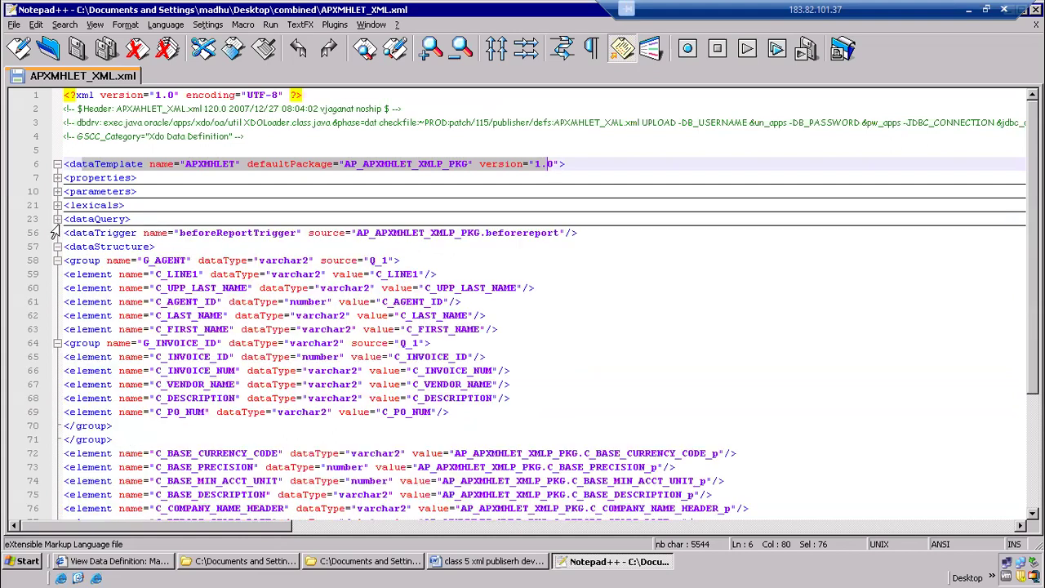
left_click(56, 221)
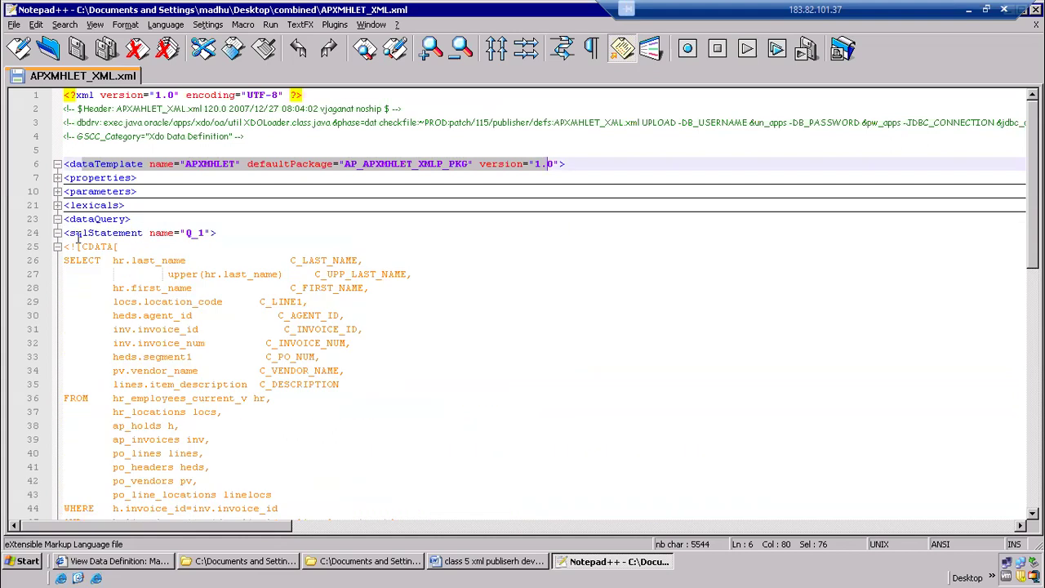
left_click(57, 233)
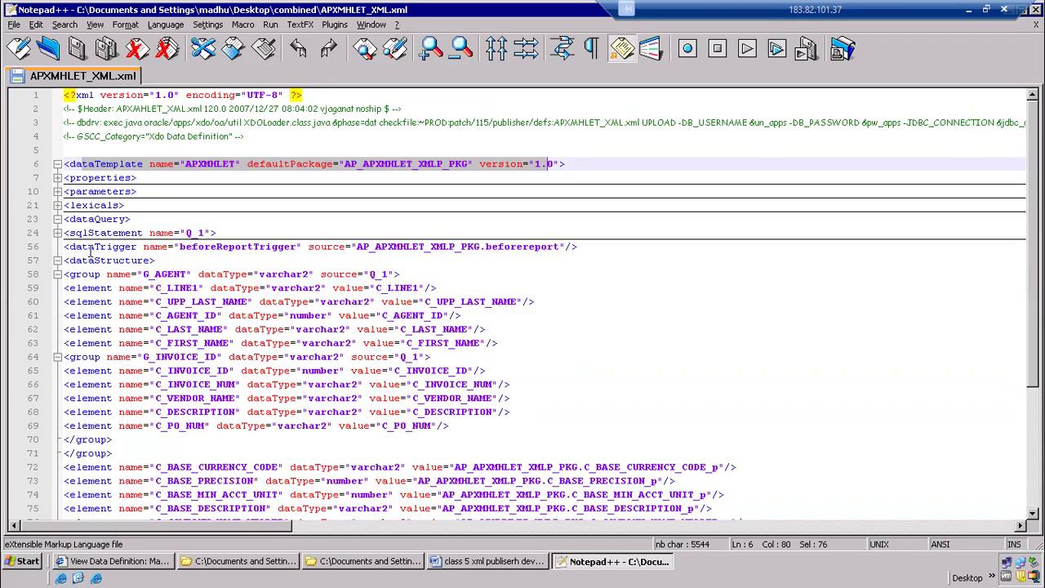
left_click(55, 261)
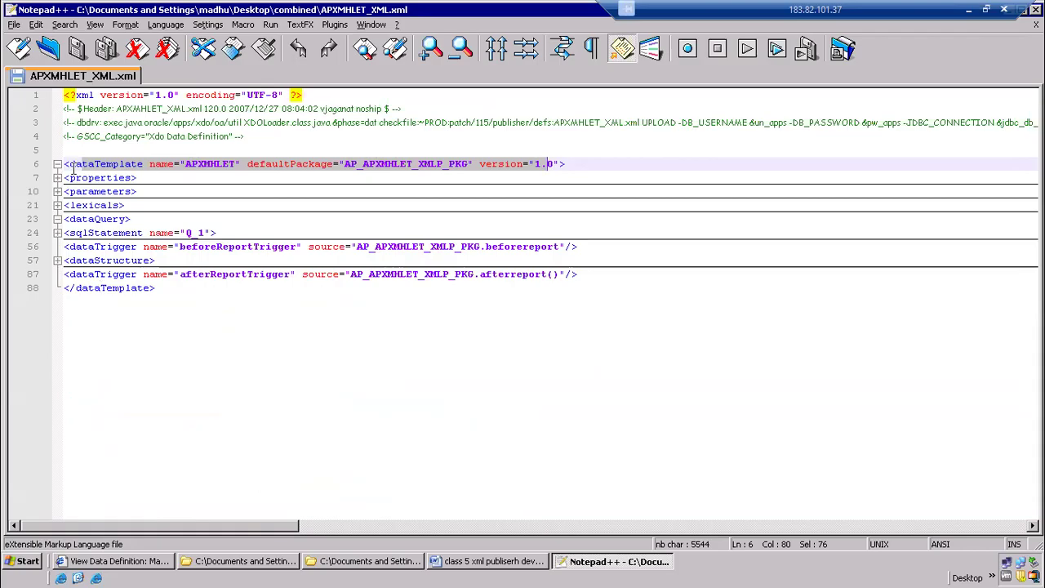
Highlight the full dataTemplate line, then expand the properties block and highlight its xml_tag_case property
left_click_drag(69, 163, 568, 166)
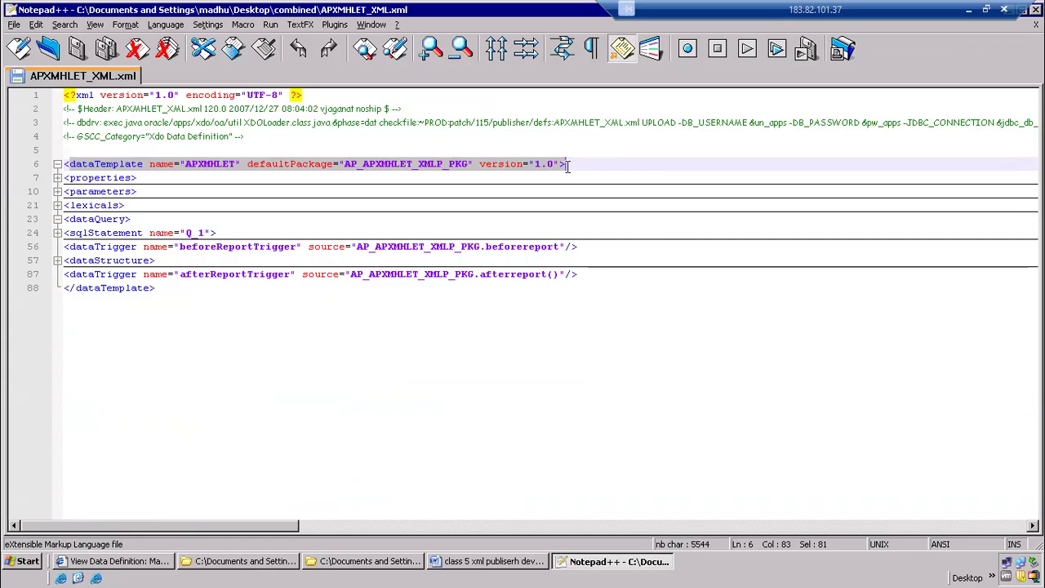
left_click(68, 178)
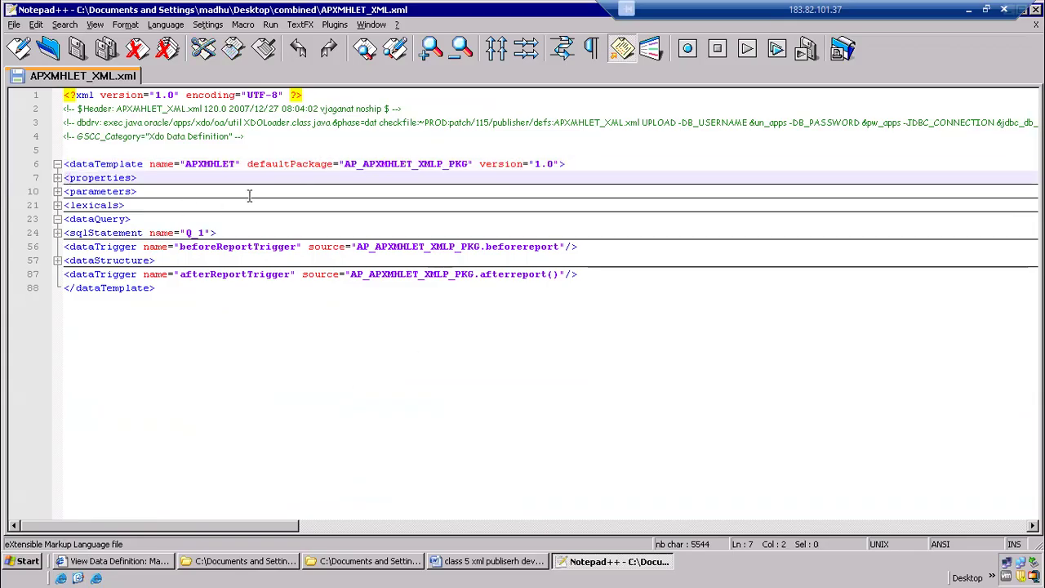
left_click(57, 178)
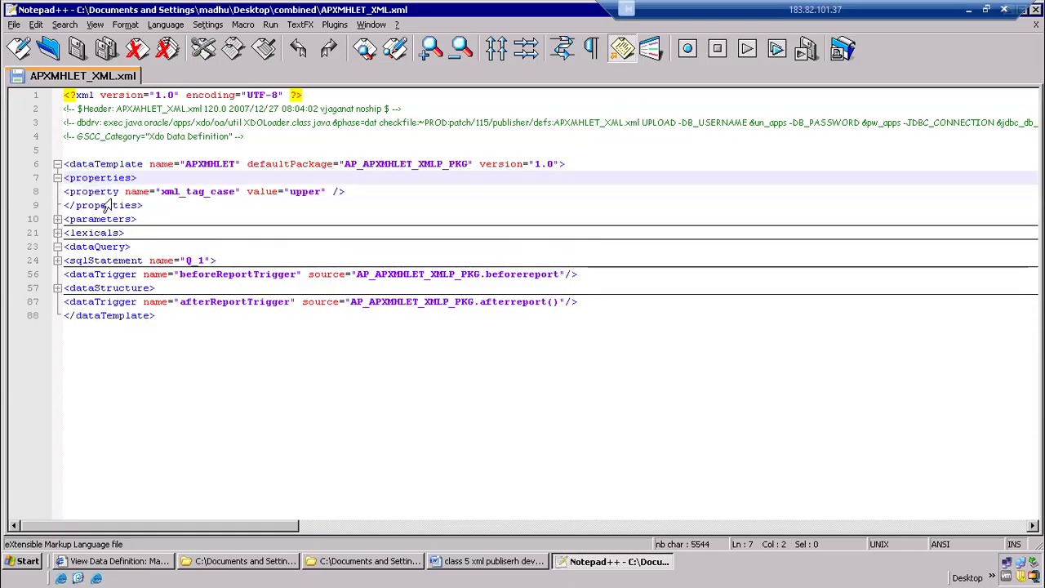
left_click_drag(172, 192, 344, 194)
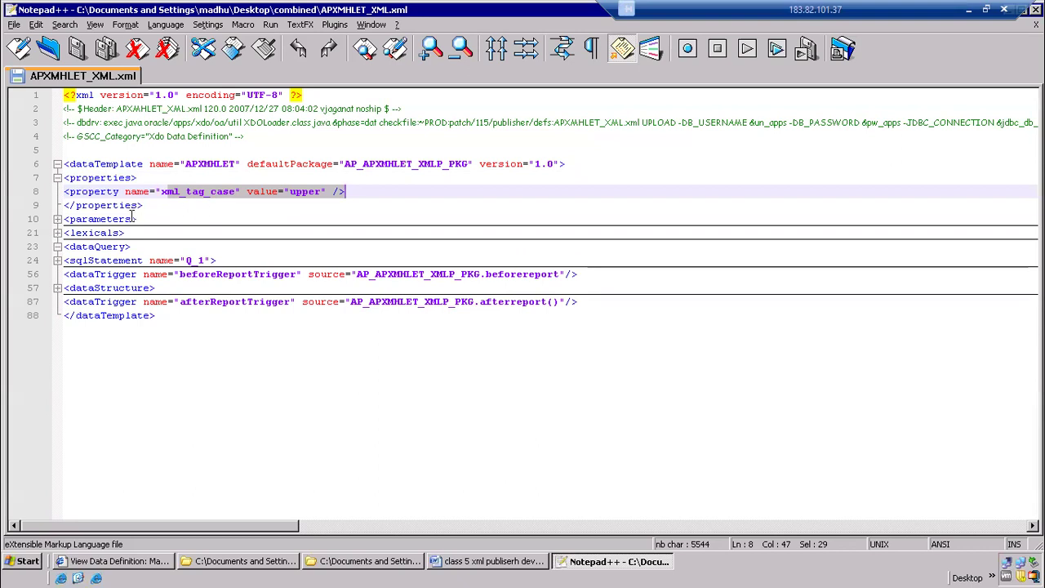
Expand the parameters and lexicals blocks for review, highlight the lexicals tags, and collapse the lexicals block again
left_click(57, 220)
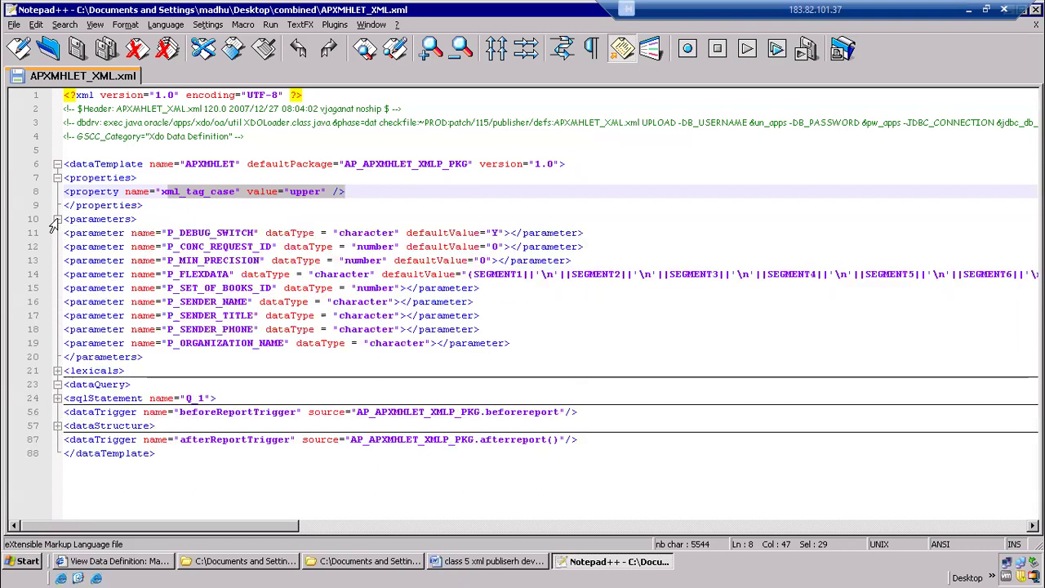
left_click(56, 371)
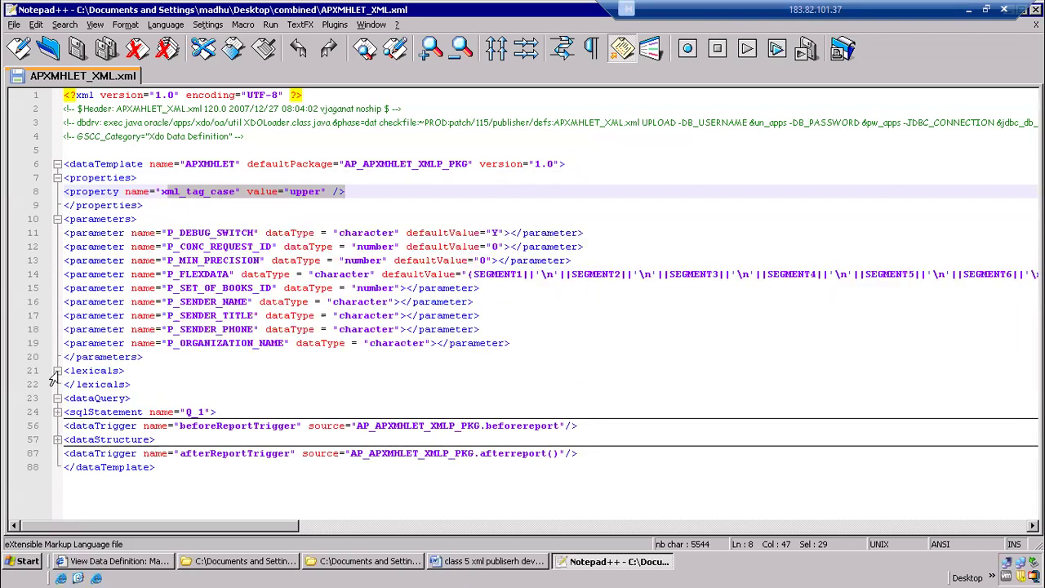
left_click_drag(152, 380, 66, 370)
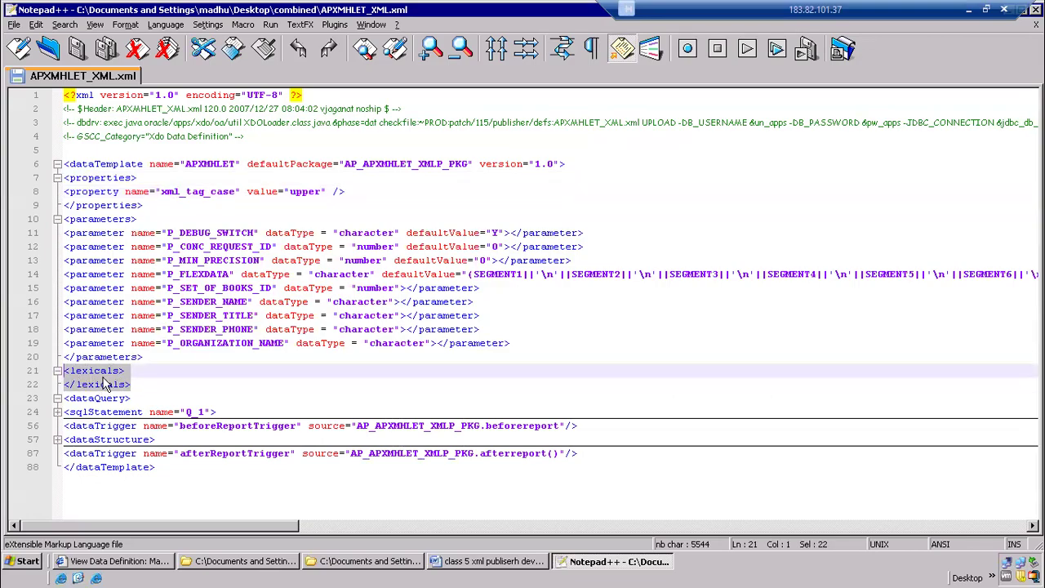
left_click(56, 382)
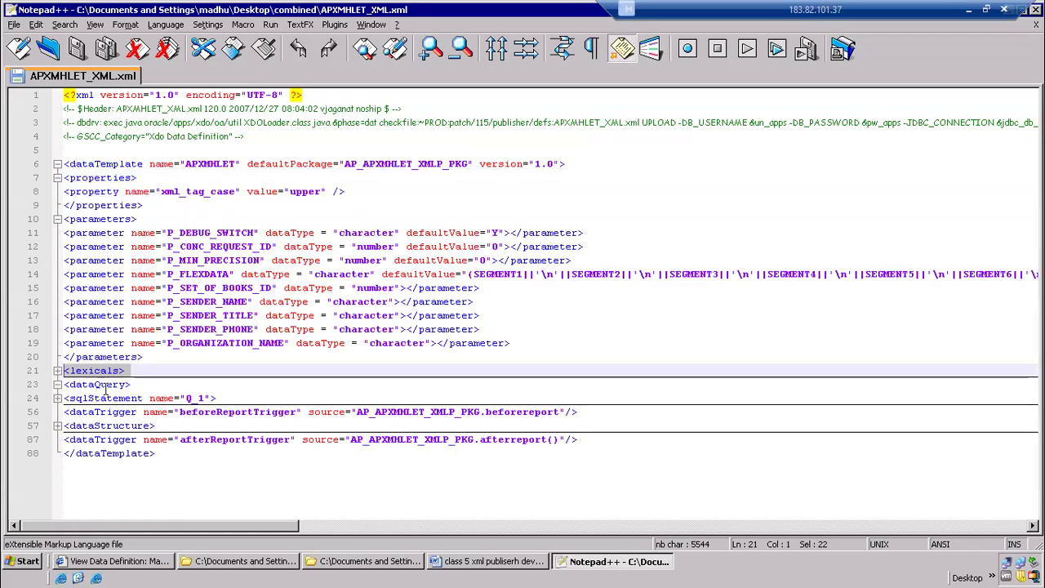
Expand the Q_1 SQL statement inside dataQuery and highlight its query from SELECT through the WHERE conditions
left_click(56, 385)
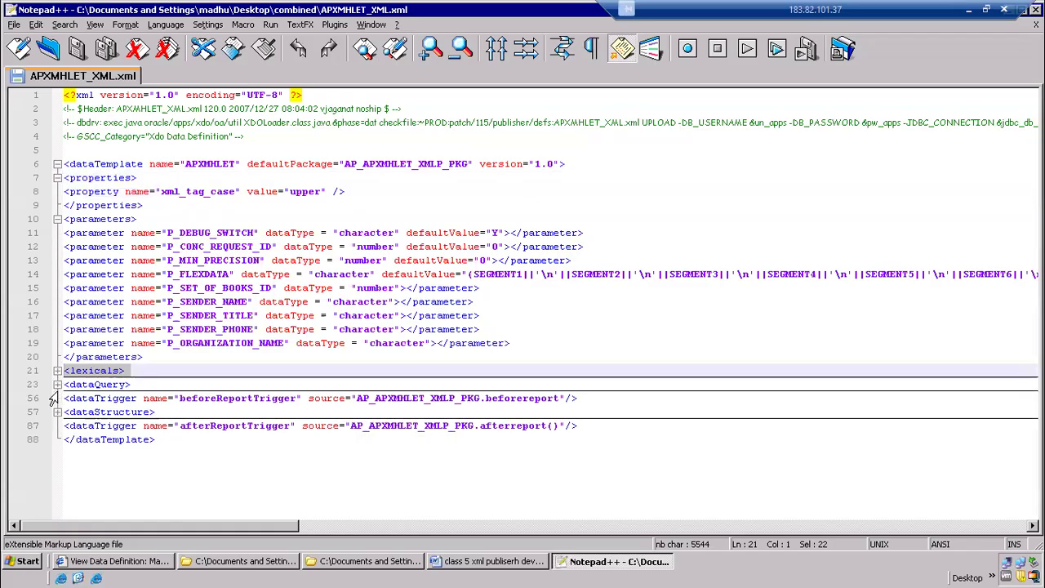
left_click(57, 384)
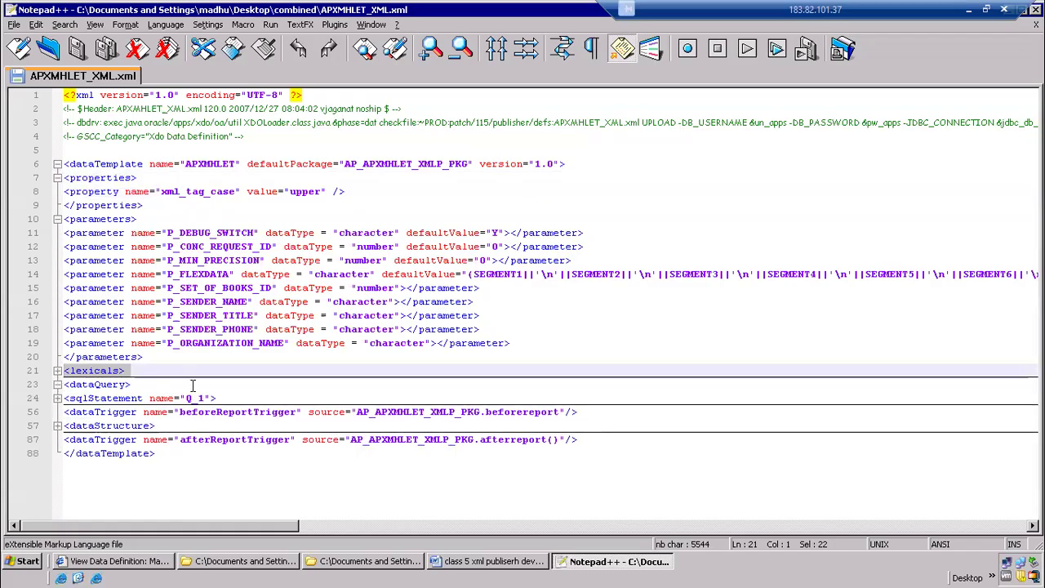
left_click(57, 399)
scroll(162, 223, "down", 7)
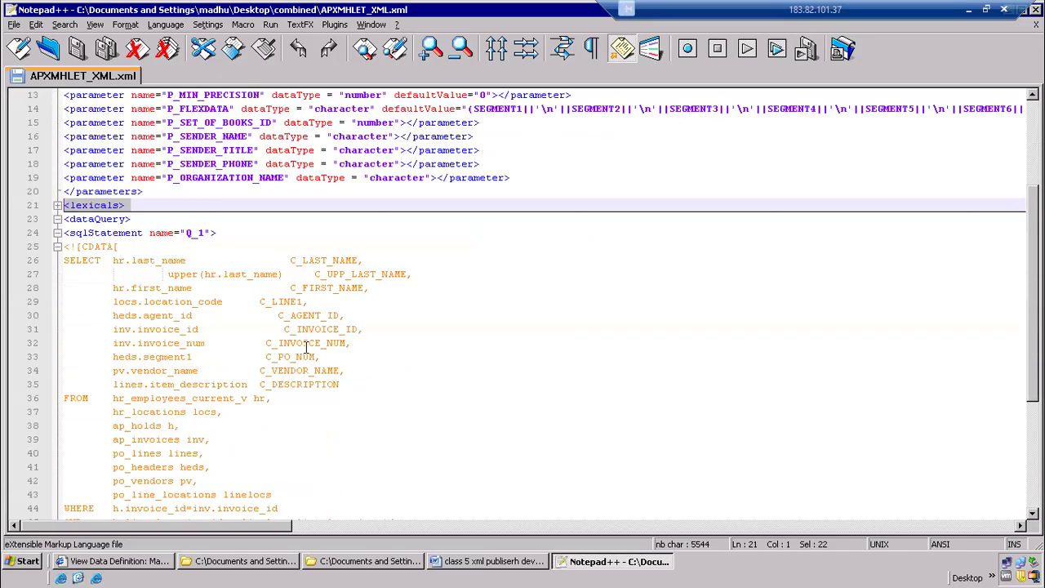
left_click_drag(83, 136, 309, 482)
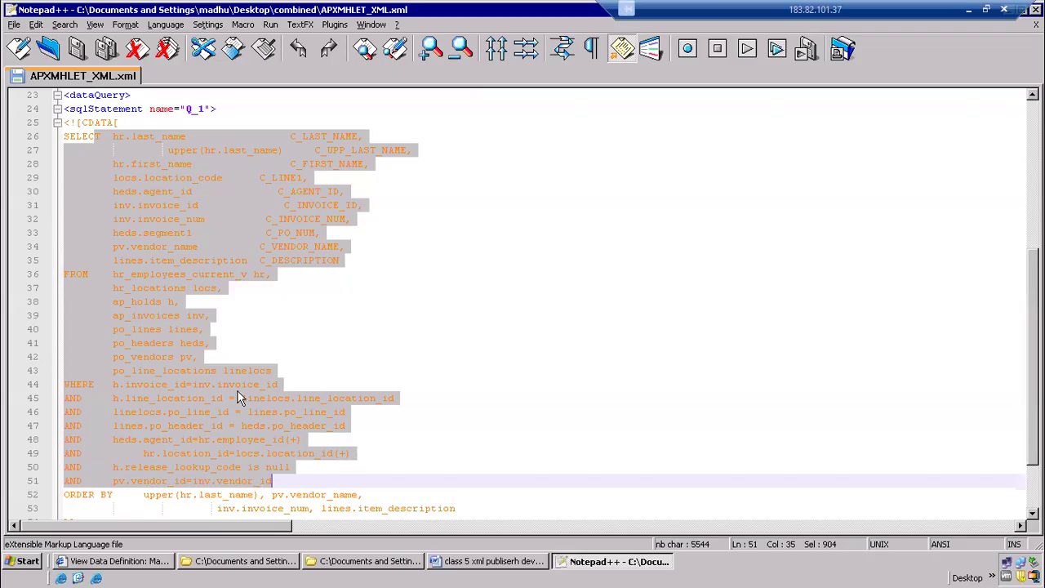
Switch to the Word class notes, extend the "Xml publisher" heading with "– Reporting tool", and highlight the "Data template" list item
left_click(492, 564)
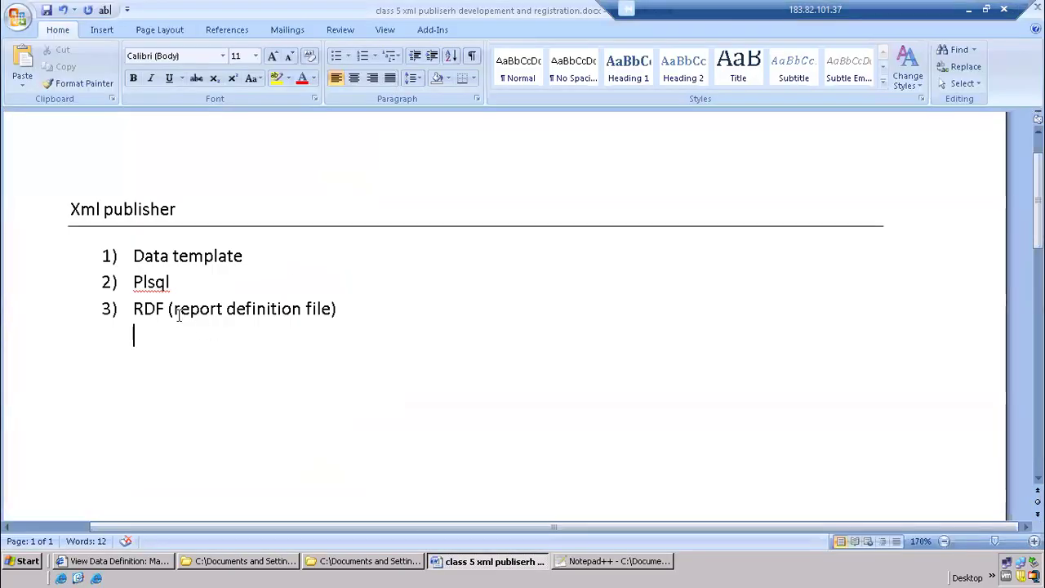
left_click(217, 215)
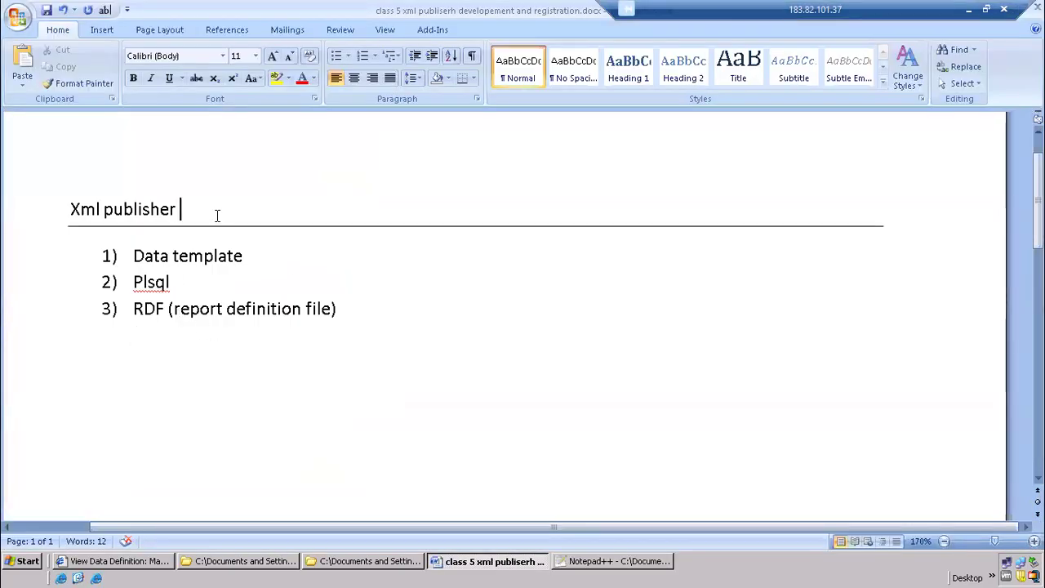
type("- Reporting tool")
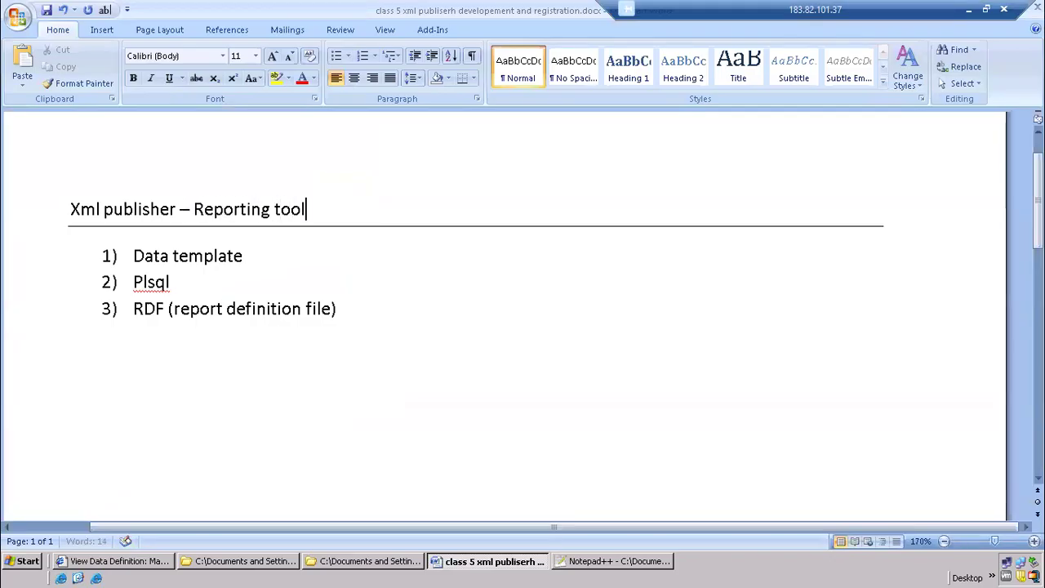
left_click(258, 256)
left_click_drag(258, 257, 95, 249)
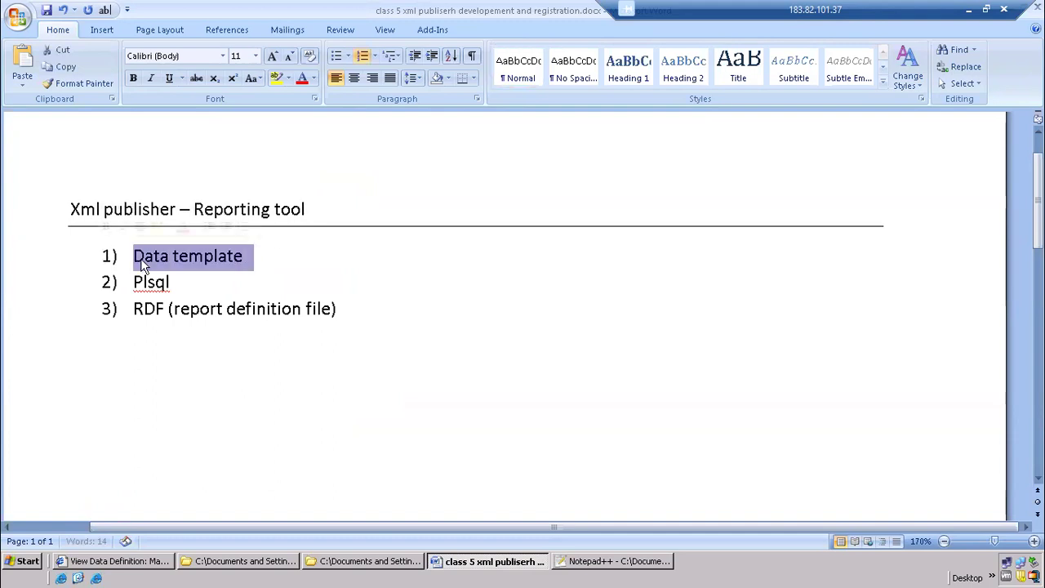
left_click(280, 259)
Return to APXMHLET_XML.xml in Notepad++ and review the dataTemplate, parameters and lexicals lines at the start of the file
left_click(623, 562)
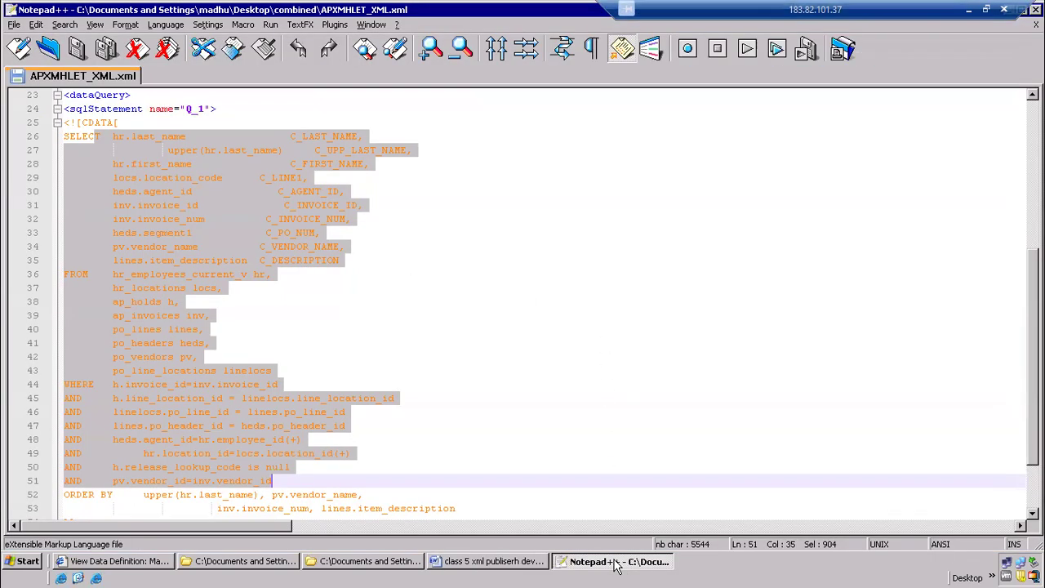
left_click(252, 309)
scroll(250, 301, "up", 6)
scroll(250, 301, "up", 1)
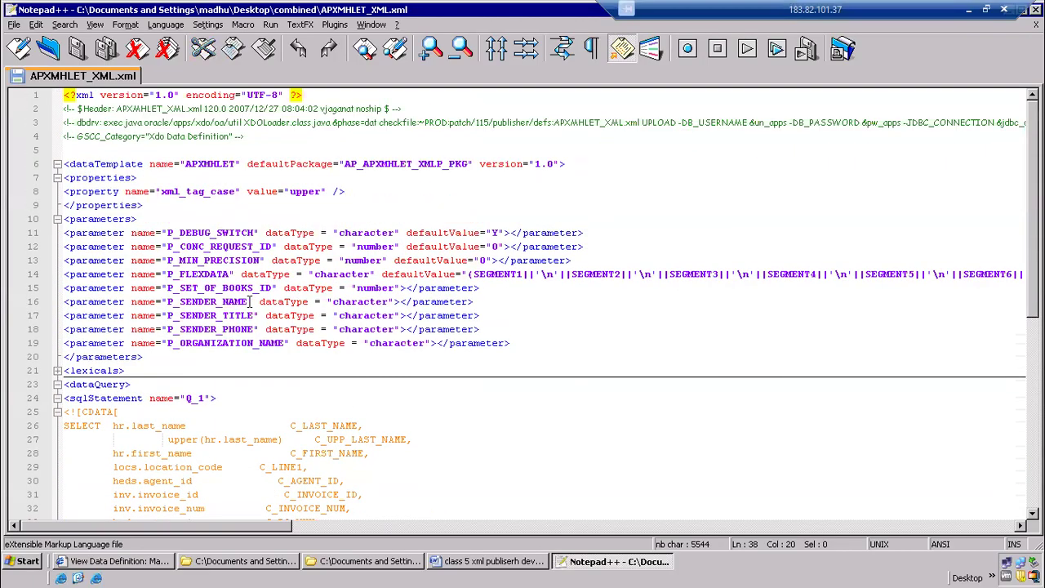
left_click(69, 164)
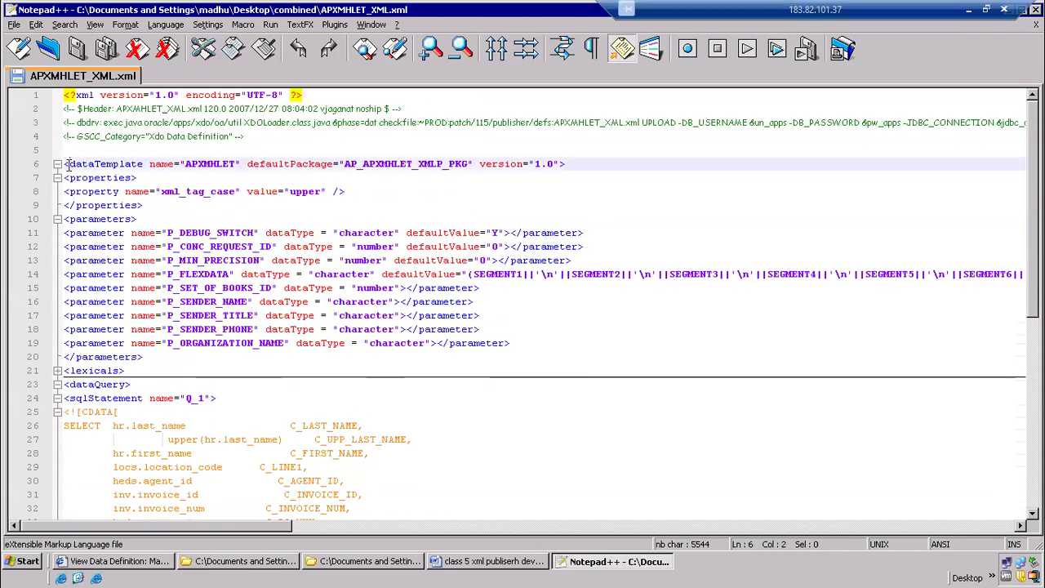
left_click(302, 219)
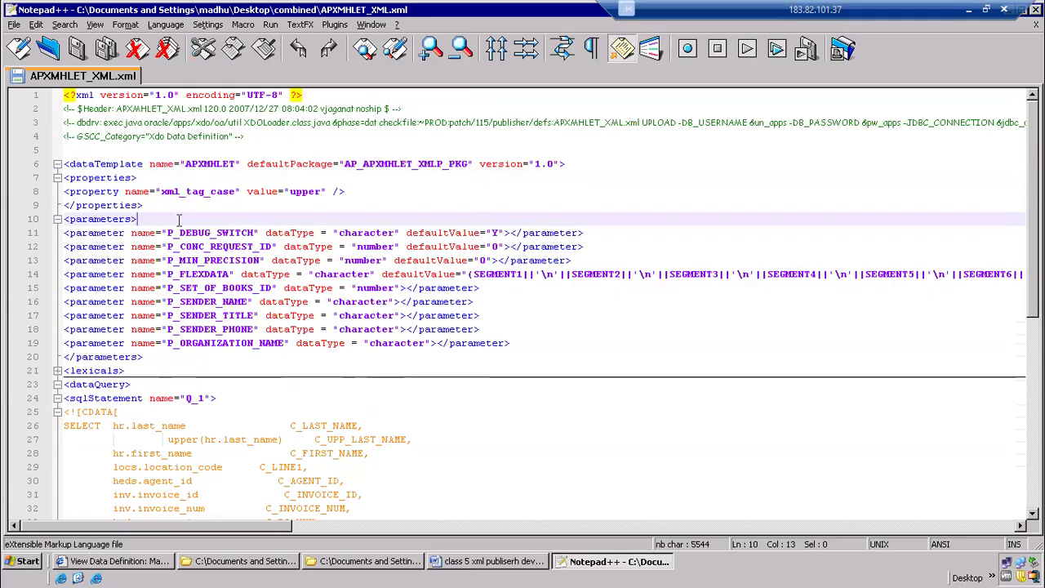
left_click(499, 365)
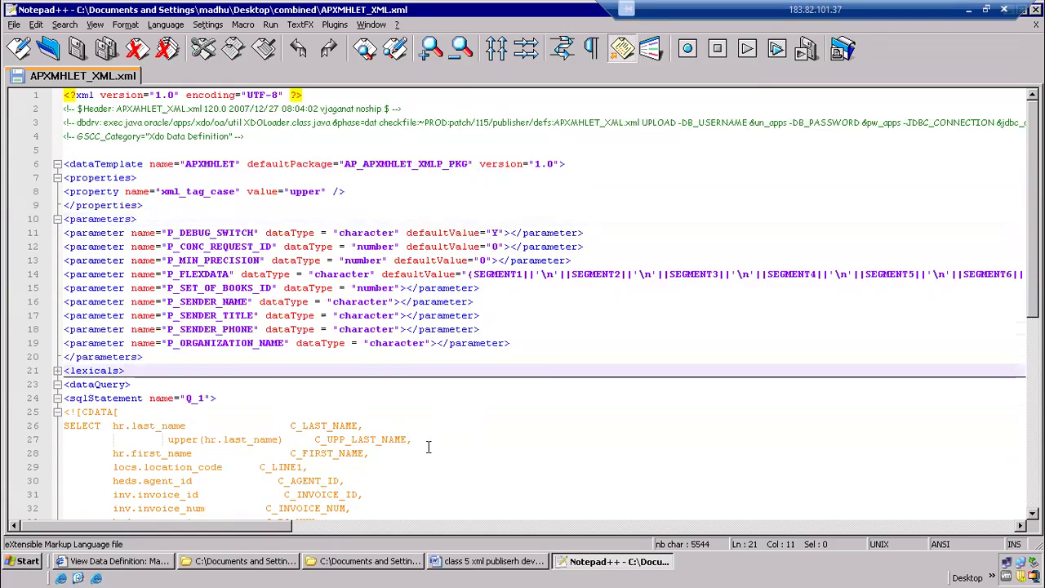
Launch Toad for Oracle from the desktop with its automatic connection to the APPS schema on VIS
left_click(320, 564)
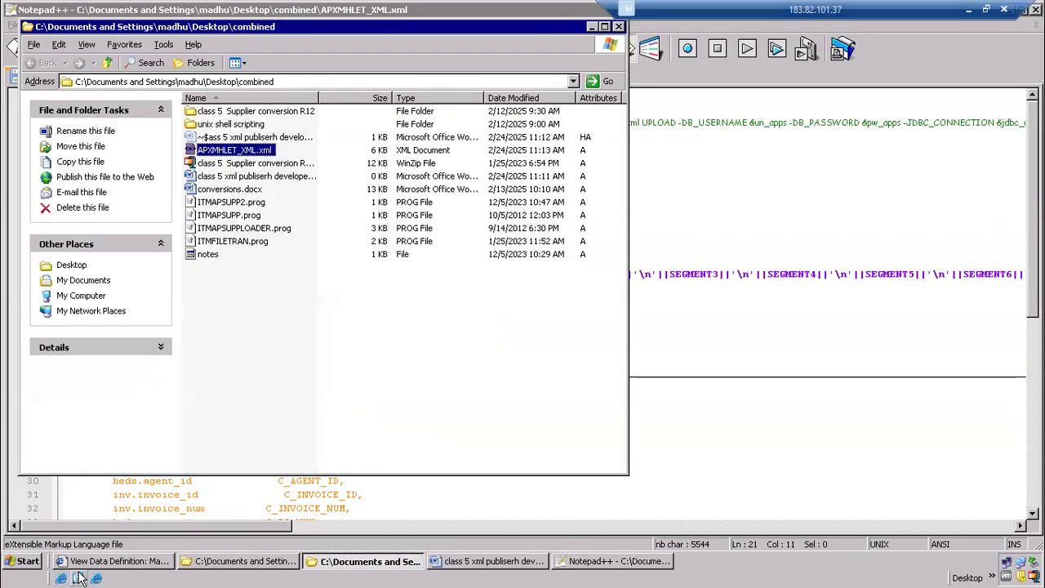
left_click(61, 578)
double_click(155, 327)
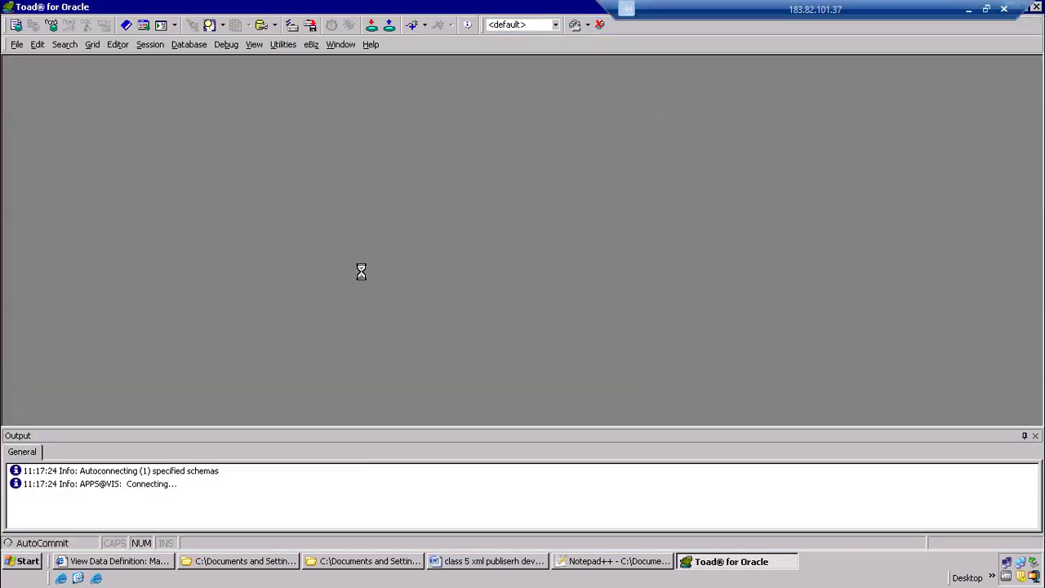
Switch to the combined folder in Windows Explorer and look through the Desktop's batch 110 and batch 108 folders for earlier class files
left_click(330, 568)
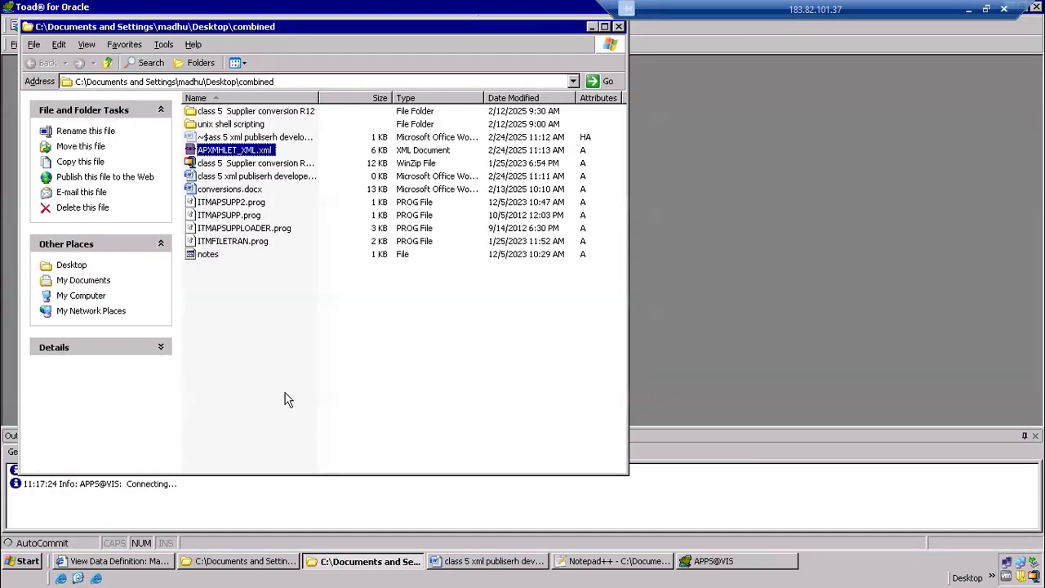
left_click(252, 308)
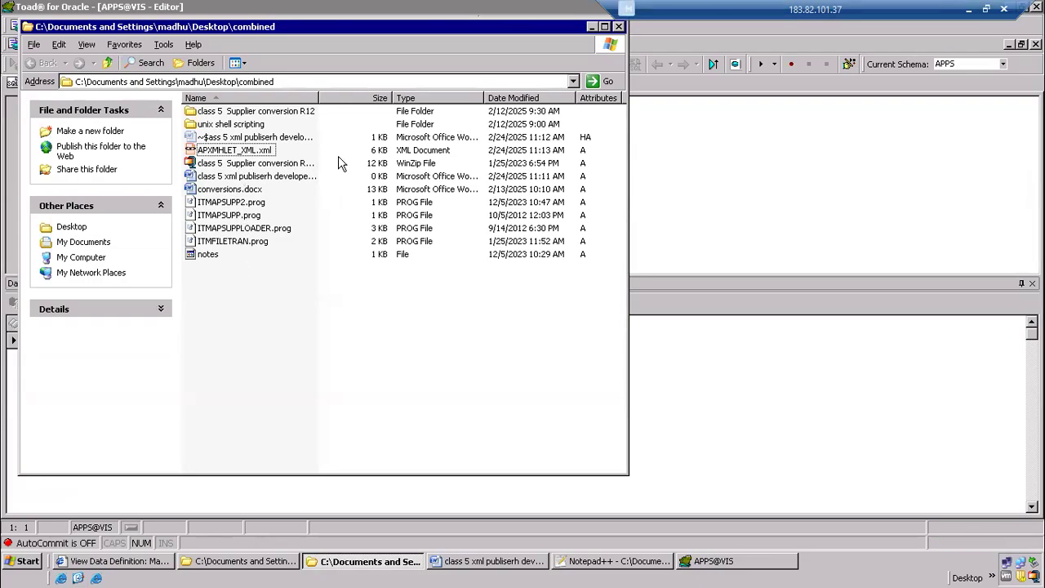
left_click(108, 65)
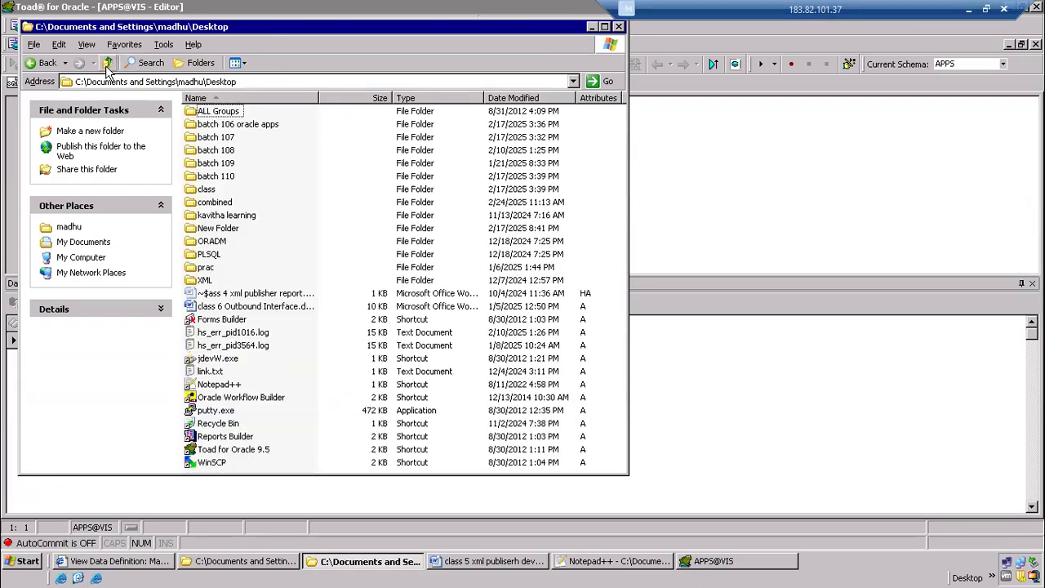
left_click(222, 181)
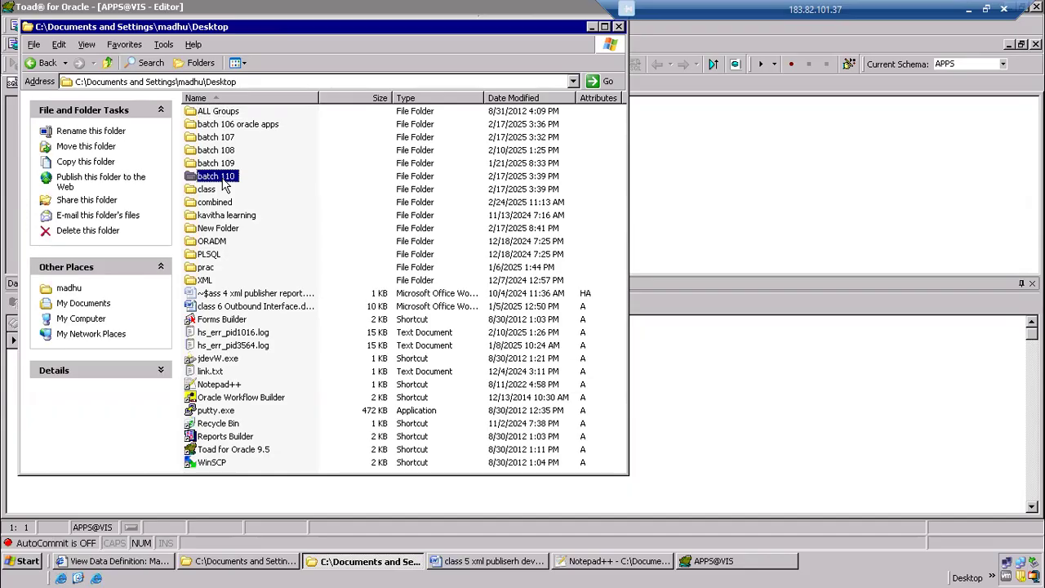
left_click(107, 63)
left_click(226, 153)
double_click(226, 153)
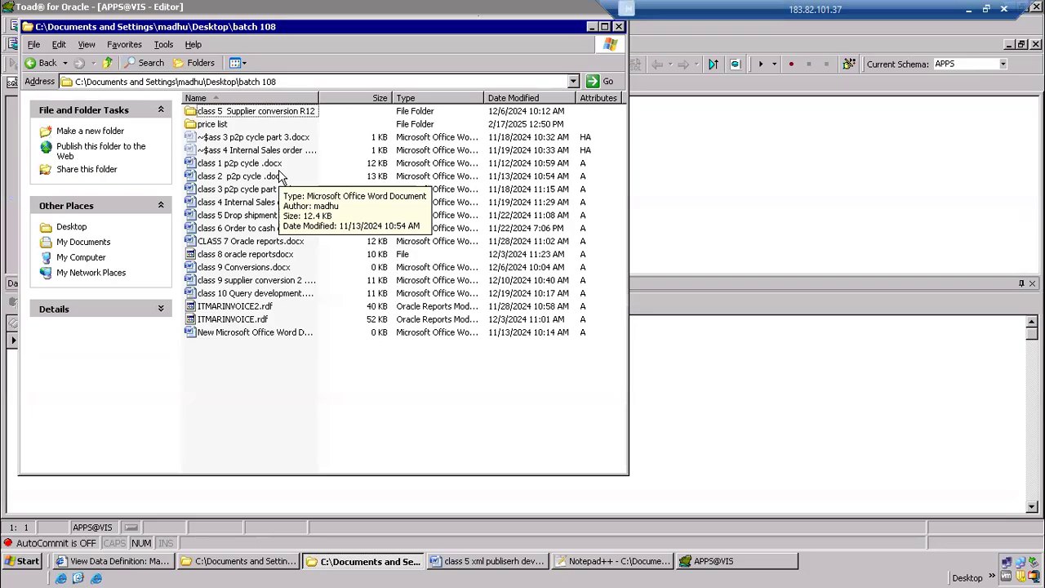
left_click(107, 63)
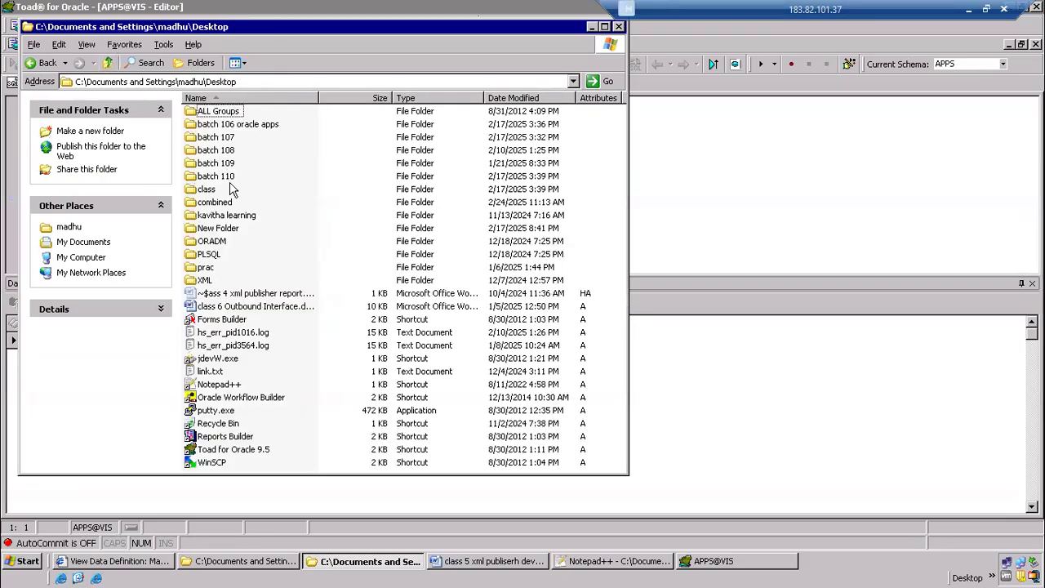
Open the batch 107 folder on the Desktop and open its LCAPSUP.xml data template in Notepad++ for editing
double_click(231, 139)
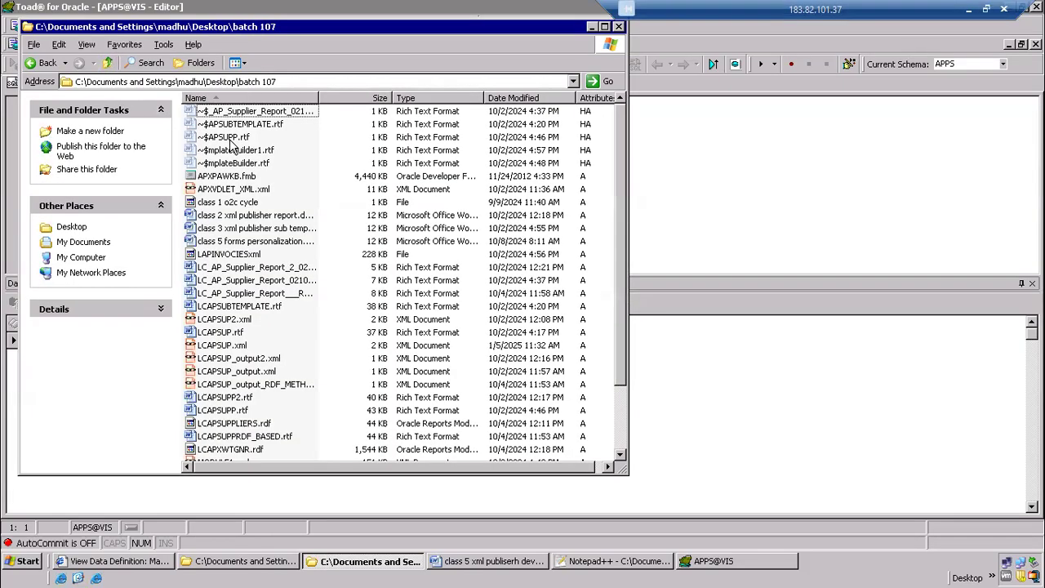
scroll(323, 336, "down", 2)
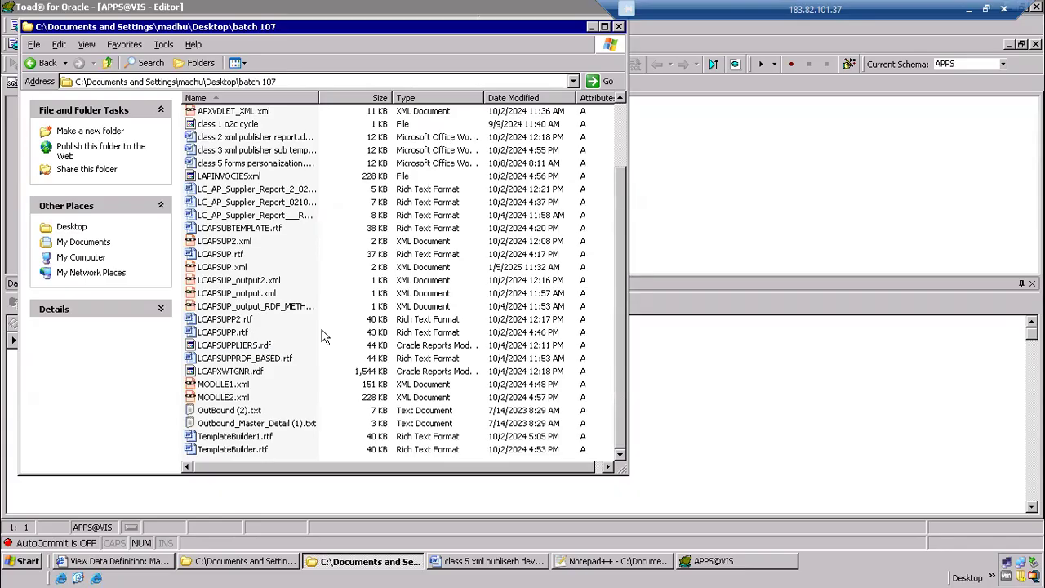
scroll(323, 337, "up", 2)
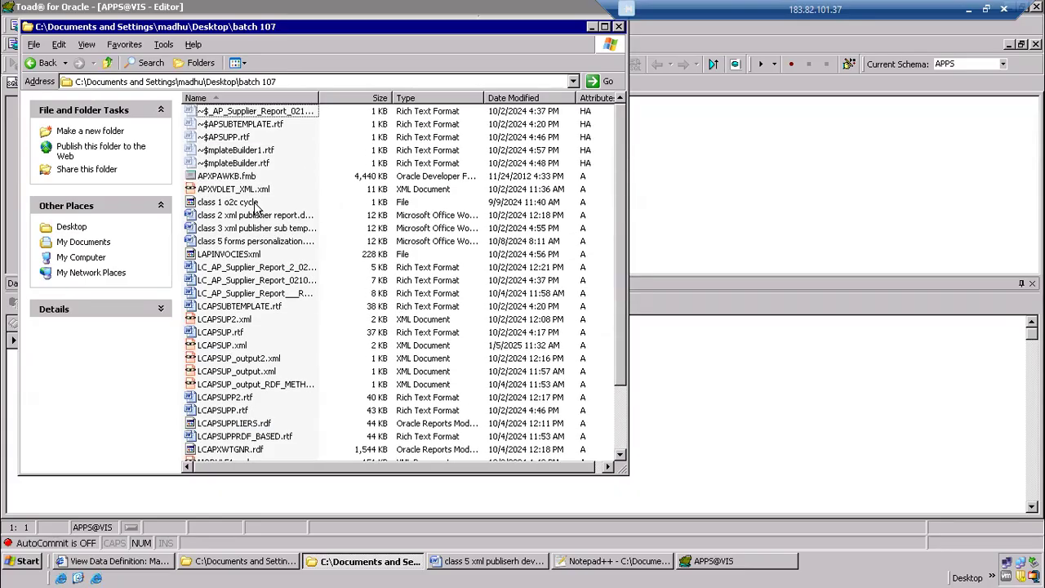
left_click(253, 190)
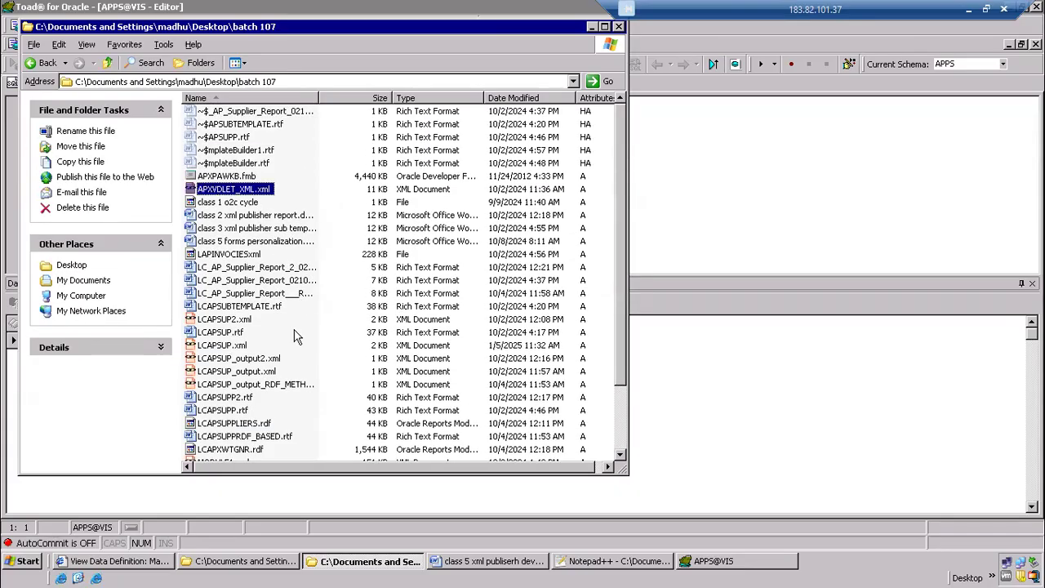
scroll(297, 336, "down", 2)
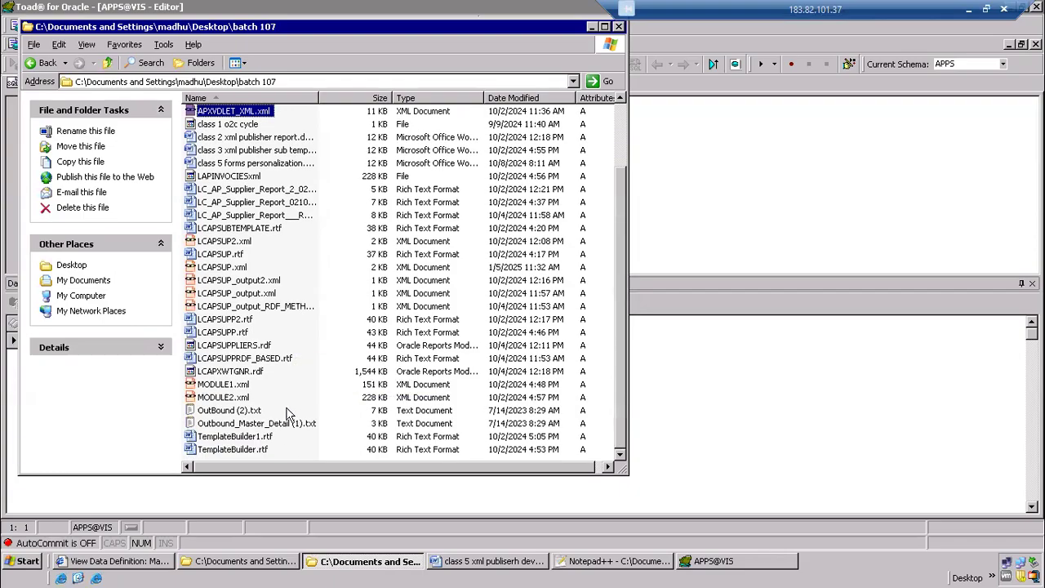
scroll(287, 415, "up", 2)
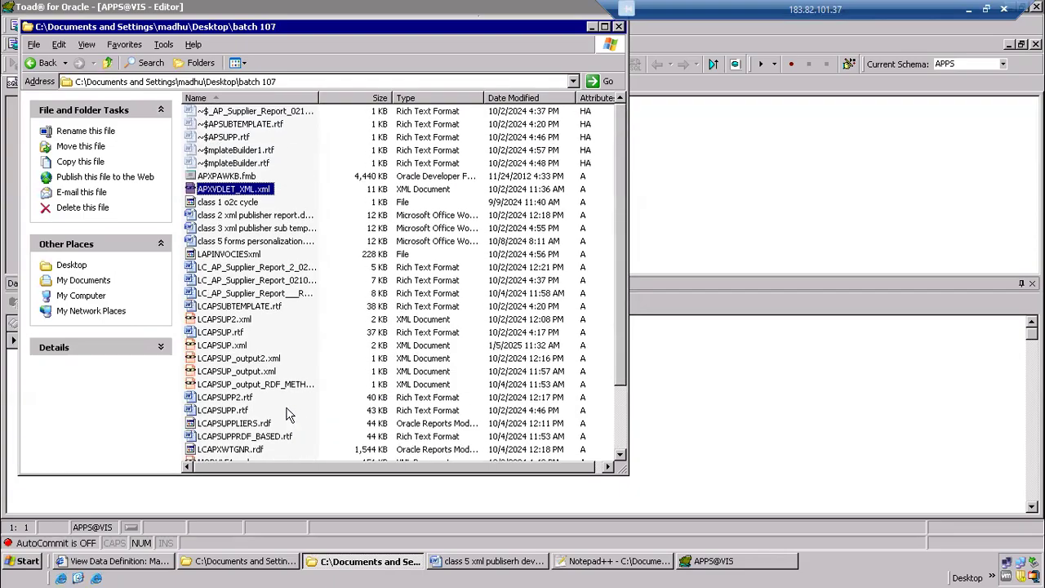
left_click(234, 347)
right_click(234, 351)
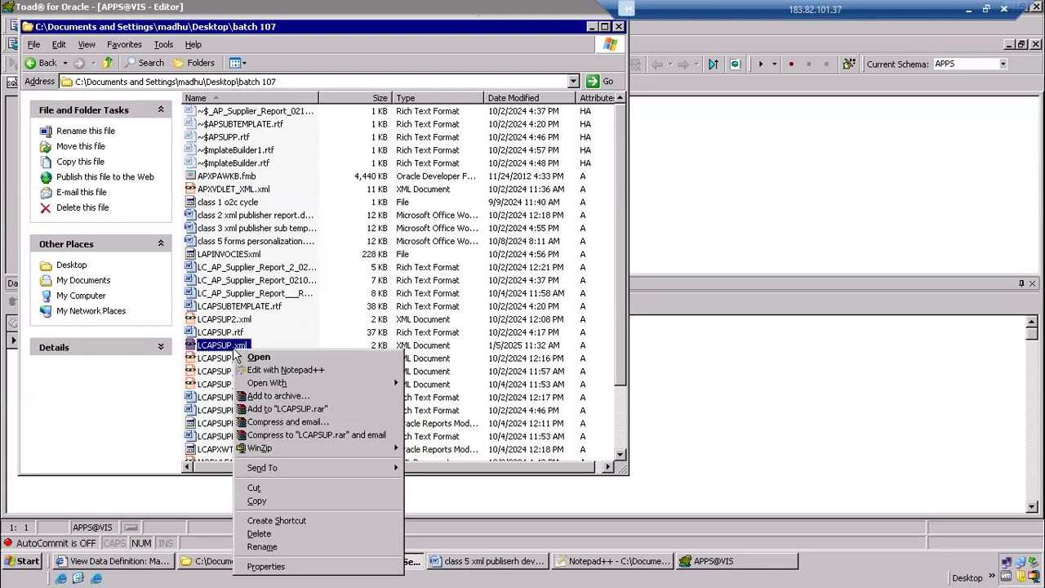
left_click(289, 368)
Review LCAPSUP.xml and highlight the Supplier_DETAILS template name, its description, and the properties and parameters sections
scroll(359, 305, "down", 3)
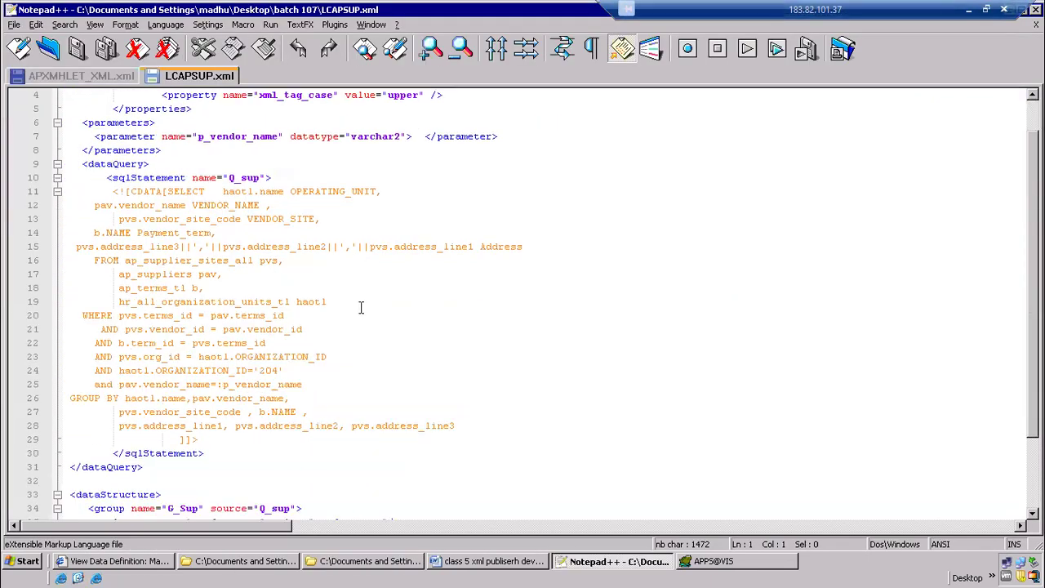
scroll(378, 368, "up", 2)
scroll(378, 371, "up", 2)
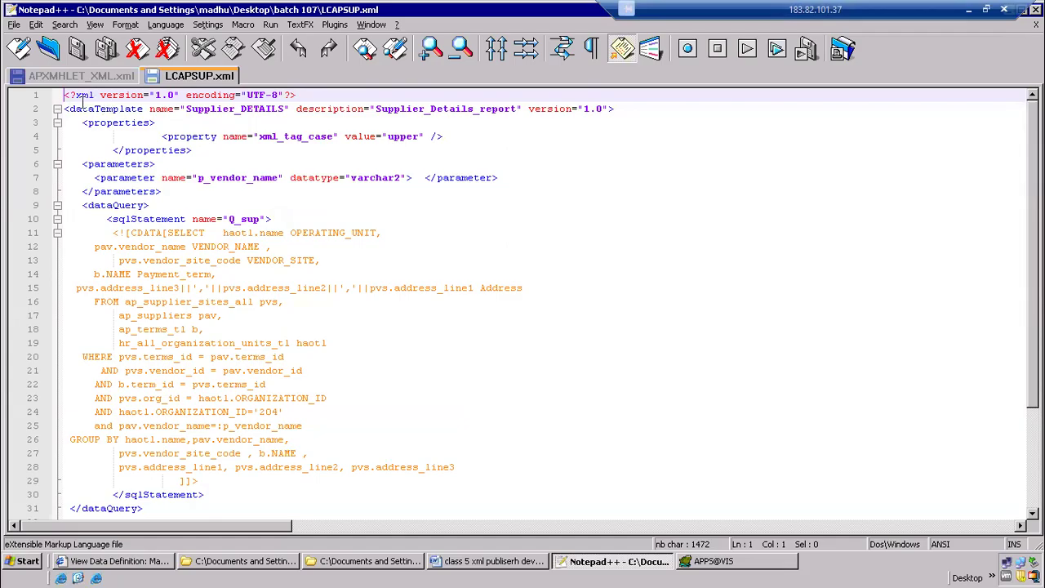
left_click(73, 109)
left_click_drag(187, 108, 283, 109)
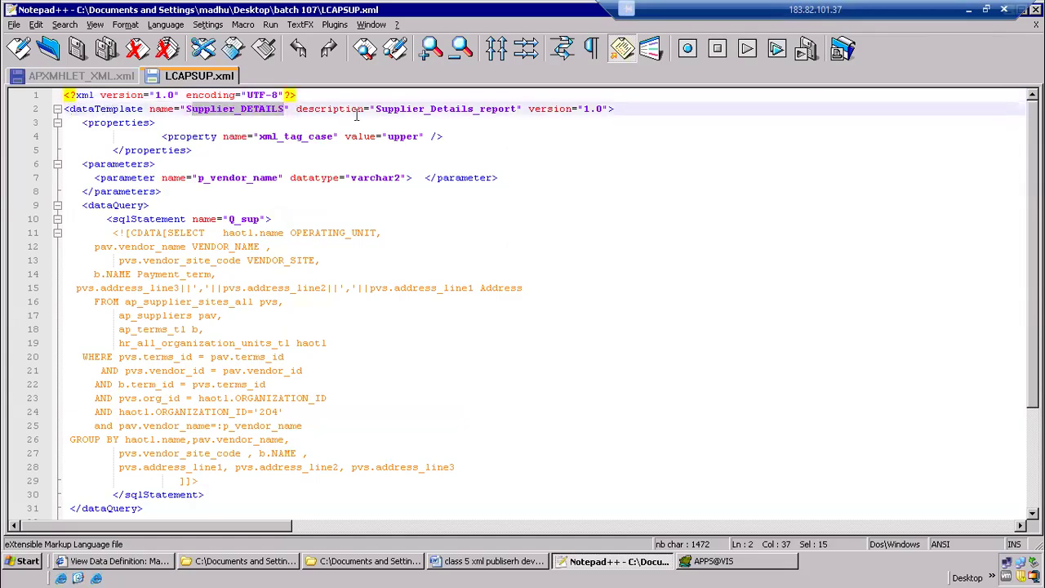
left_click_drag(389, 107, 173, 140)
left_click_drag(270, 152, 64, 123)
left_click_drag(184, 191, 51, 150)
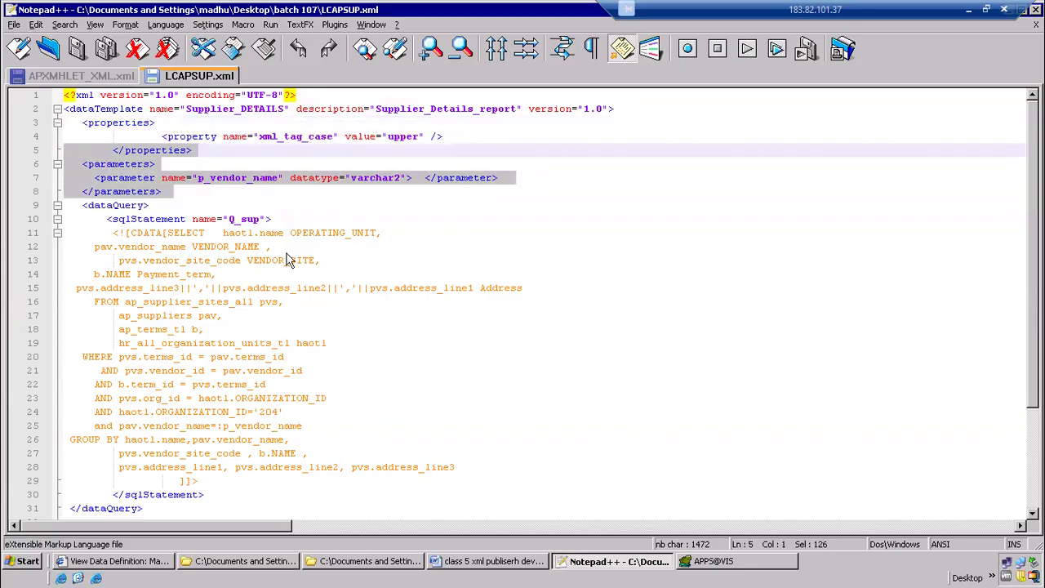
left_click(229, 204)
Delete the whole properties block, including its xml_tag_case property, from the LCAPSUP.xml data template
left_click_drag(208, 153, 51, 136)
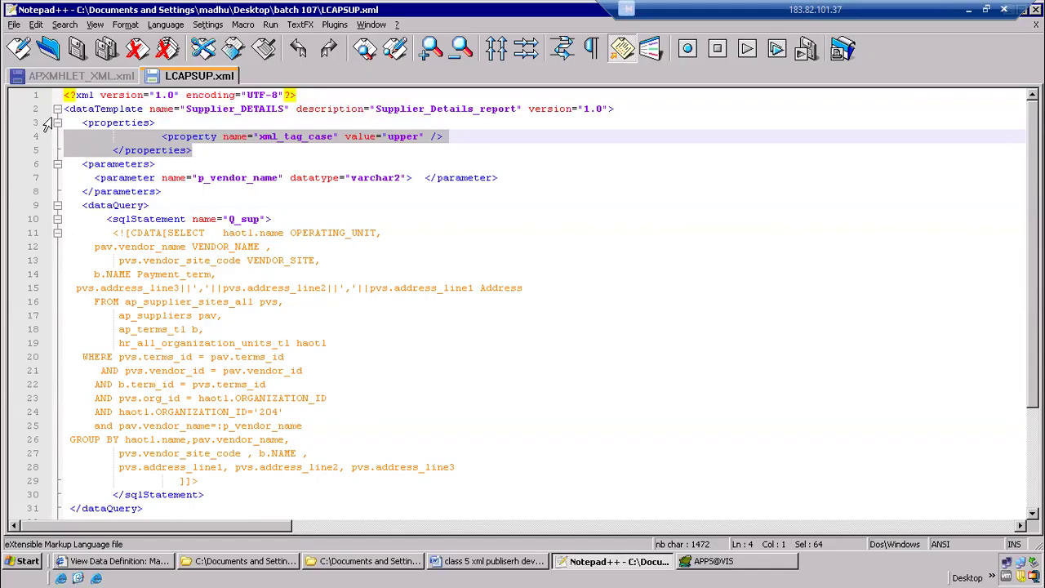
left_click_drag(82, 122, 199, 164)
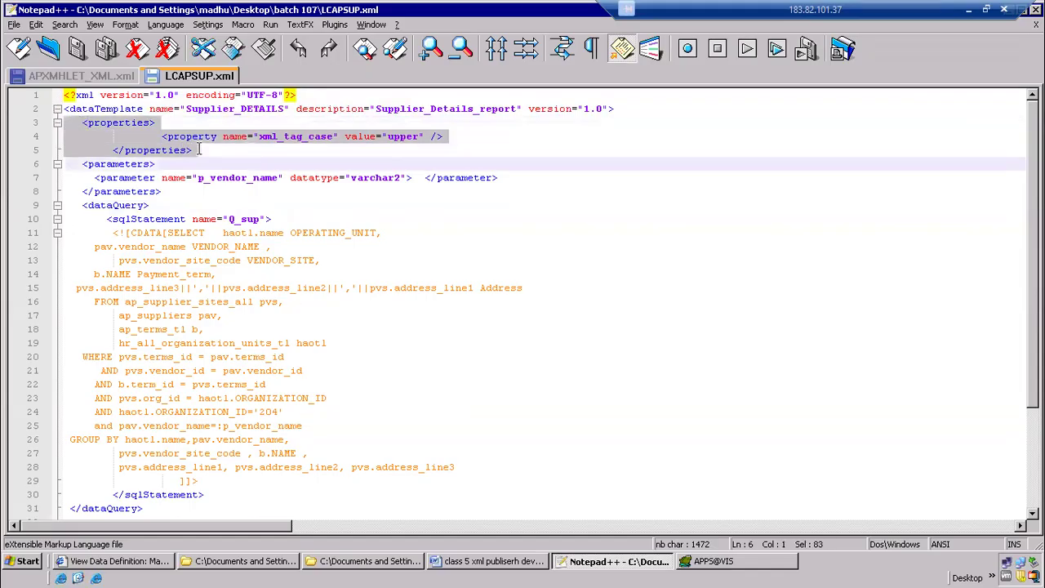
left_click(164, 173)
left_click_drag(83, 123, 156, 123)
left_click_drag(121, 151, 129, 152)
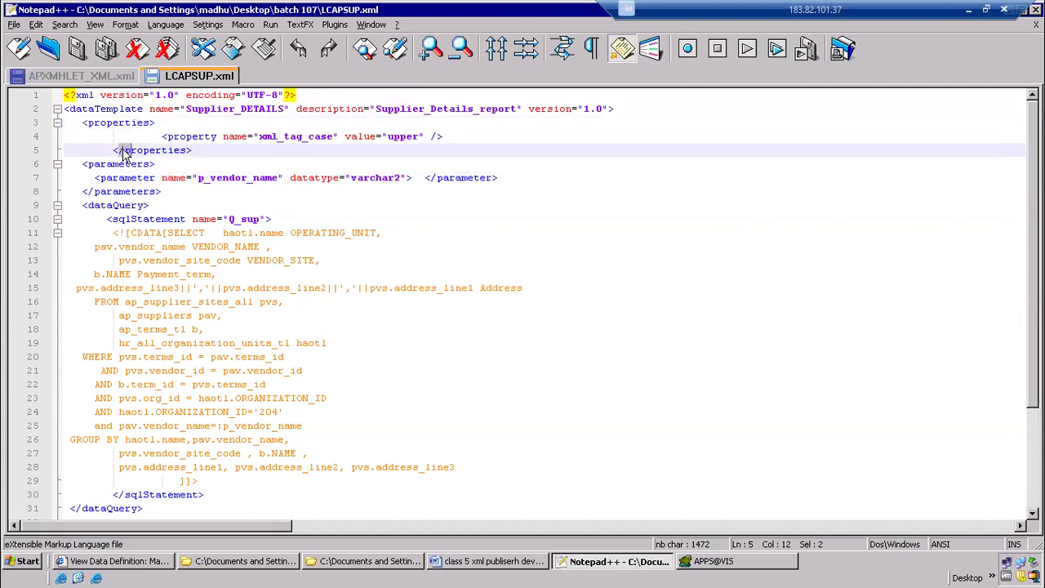
left_click_drag(217, 151, 66, 135)
key("Delete")
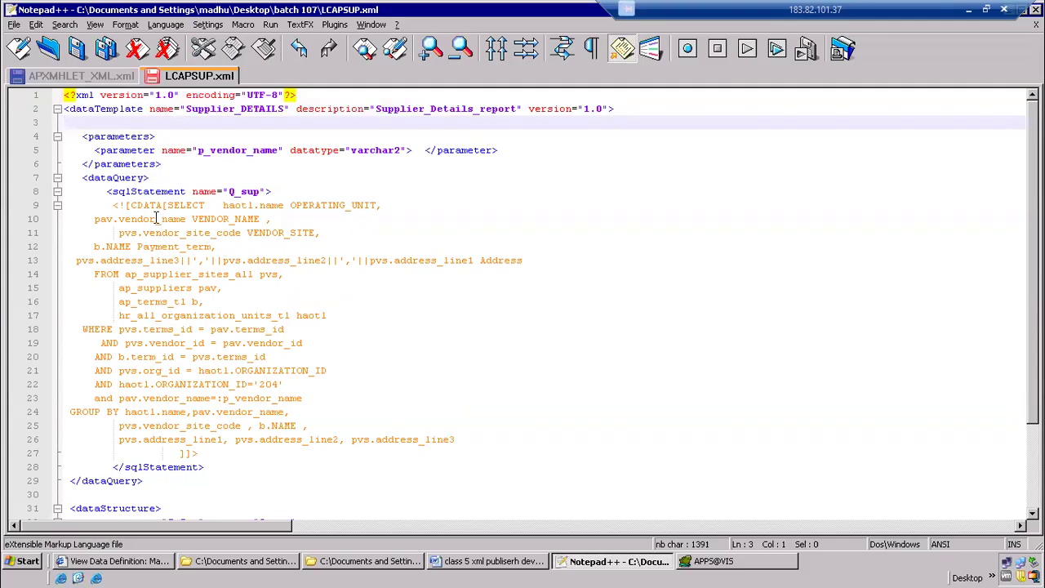
Highlight the opening dataQuery tag and the tables listed in the FROM clause of the Q_sup query
left_click_drag(86, 180, 155, 177)
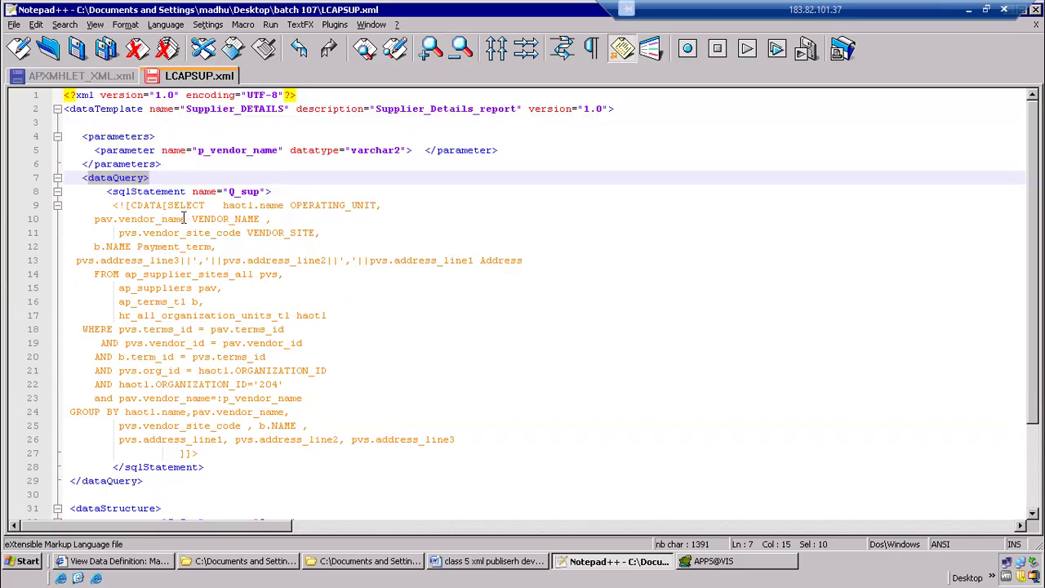
left_click_drag(126, 276, 312, 314)
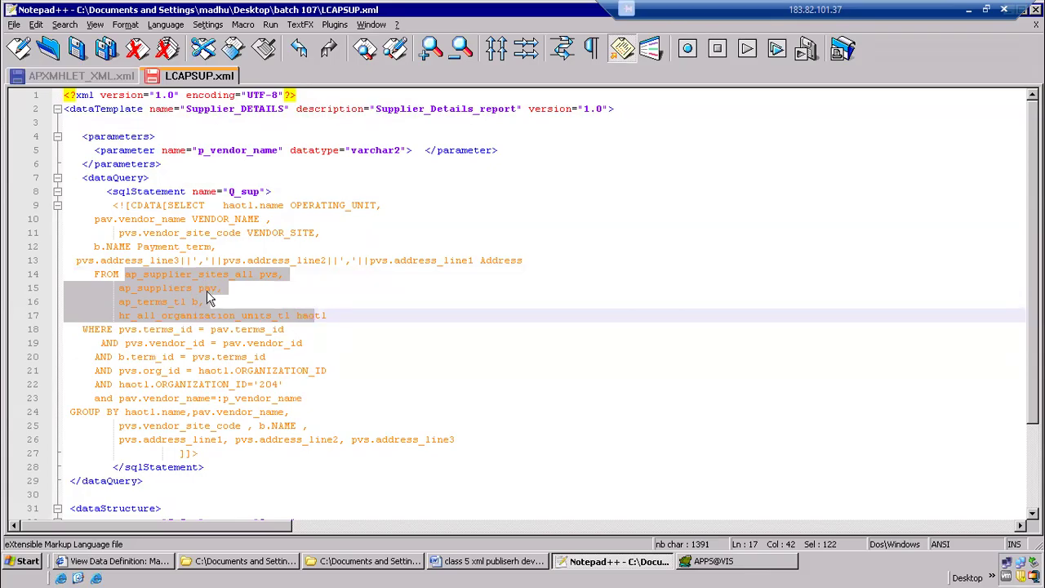
left_click(347, 370)
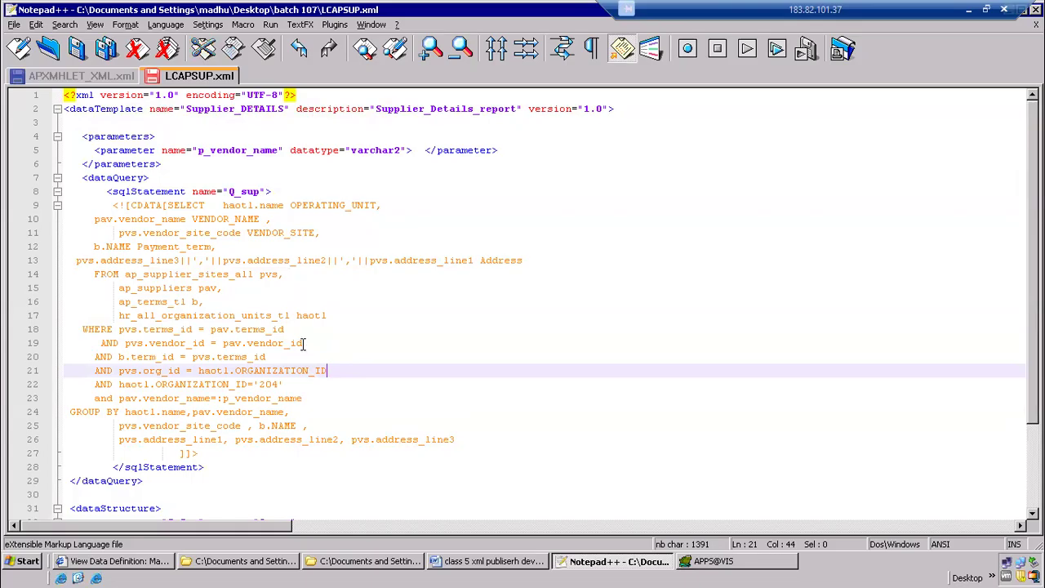
Highlight the :p_vendor_name bind variable in the Q_sup query's WHERE clause, including its colon prefix and the separate parts of its name
scroll(302, 347, "down", 3)
left_click_drag(222, 290, 303, 289)
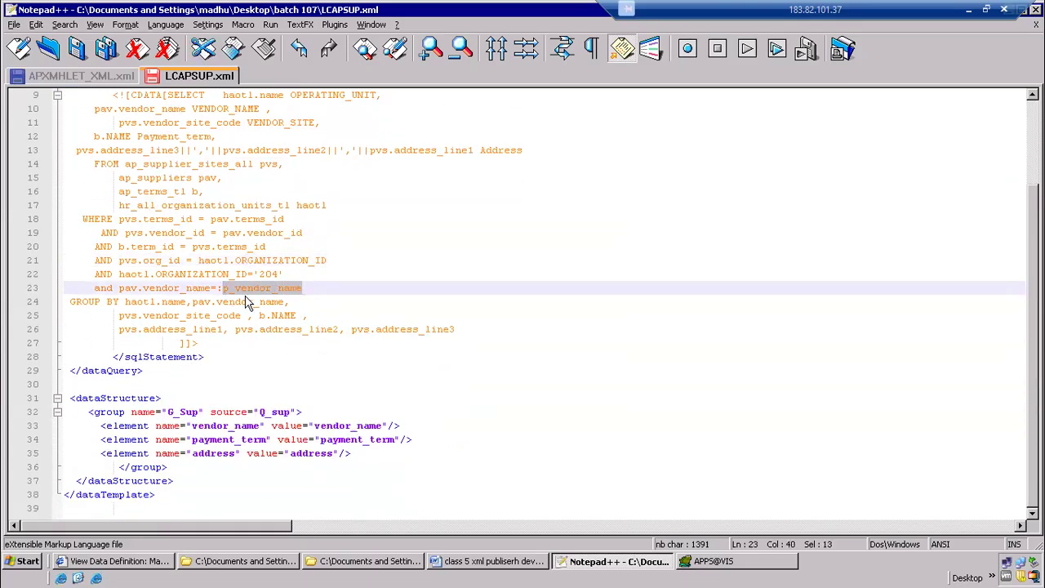
left_click_drag(216, 289, 224, 289)
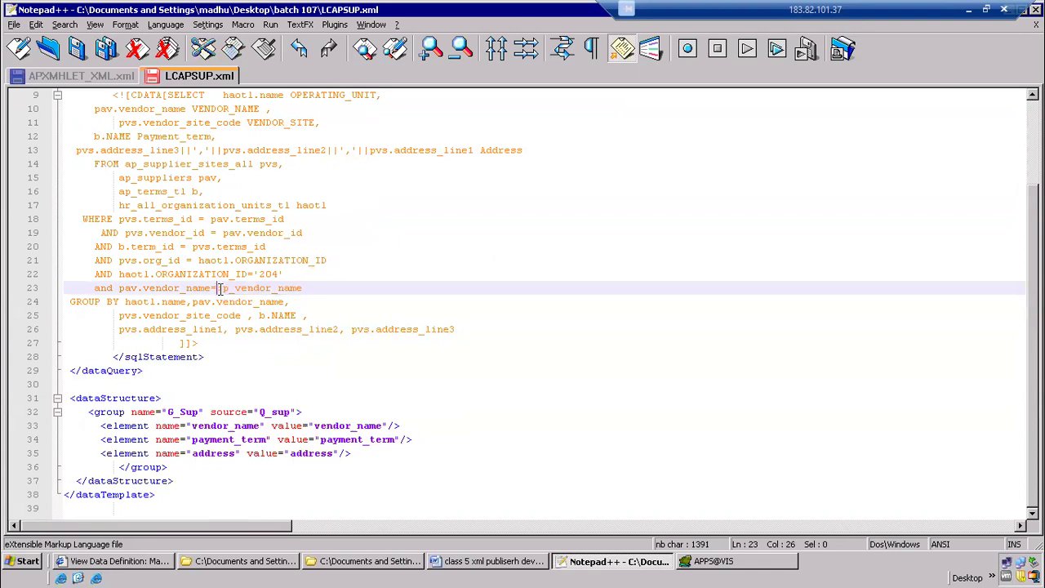
scroll(270, 298, "up", 8)
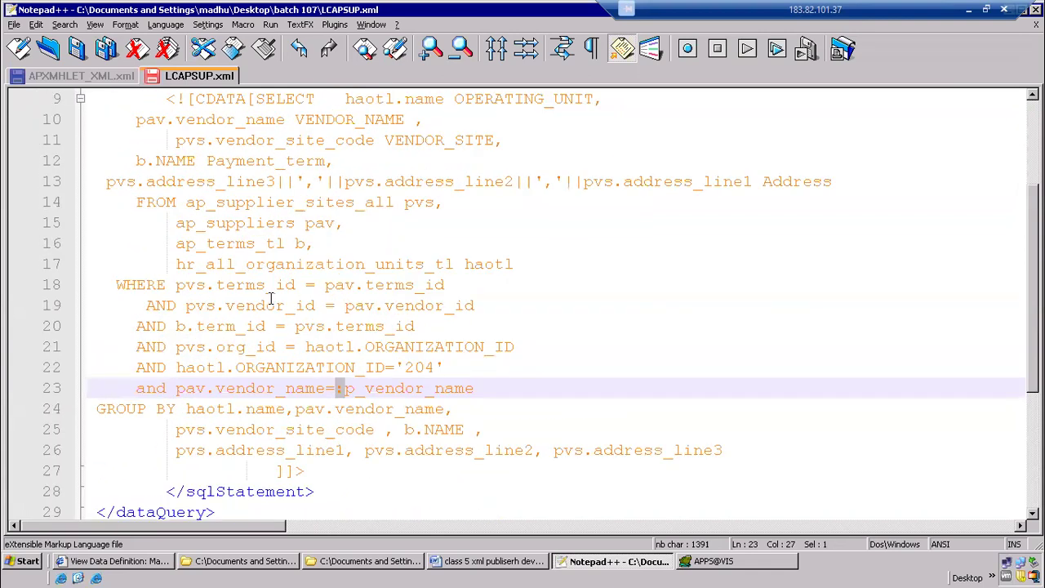
scroll(488, 340, "down", 1)
left_click(415, 209)
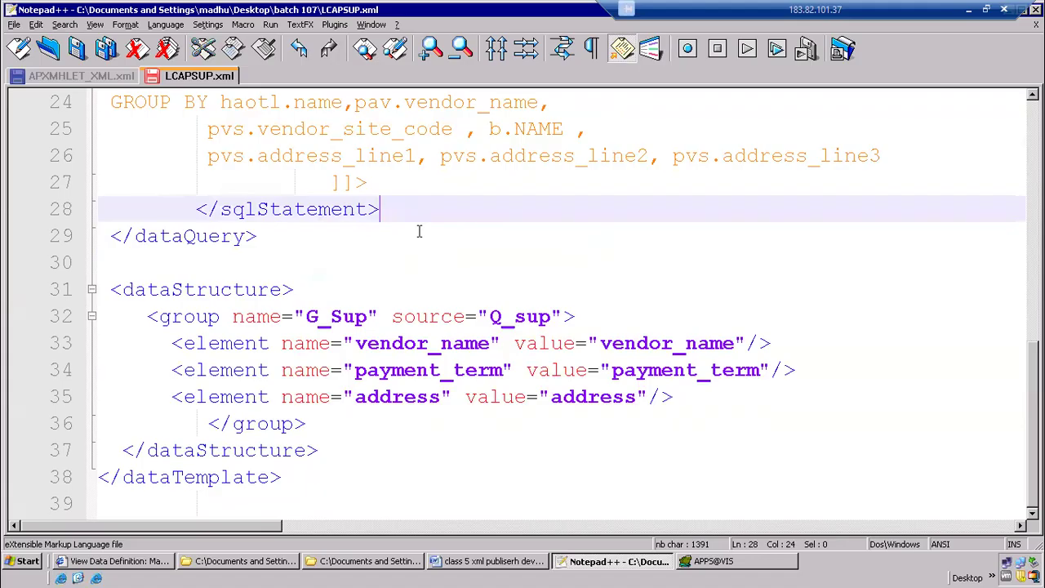
scroll(420, 229, "up", 2)
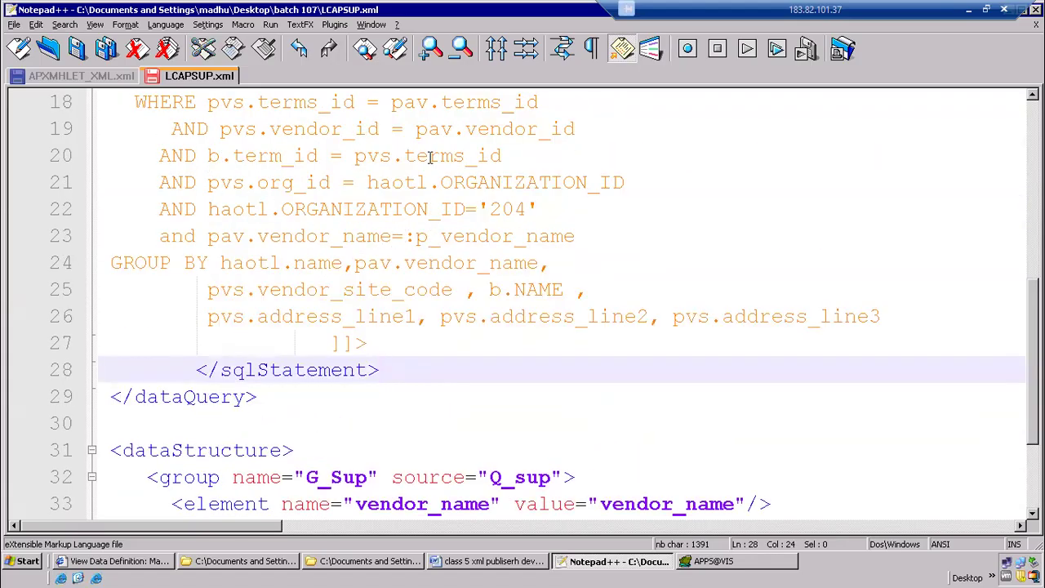
left_click_drag(408, 236, 578, 236)
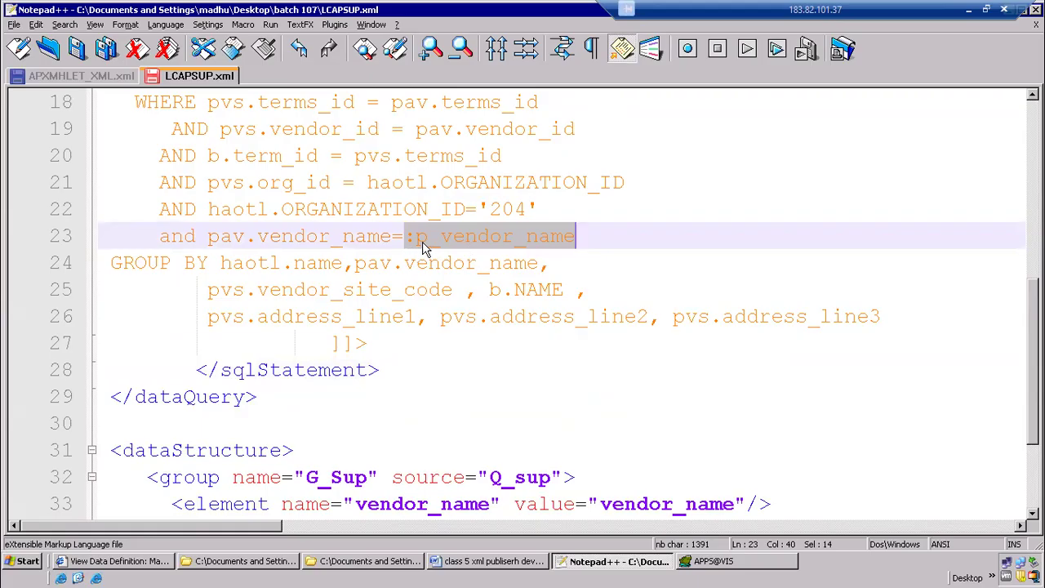
left_click(345, 231)
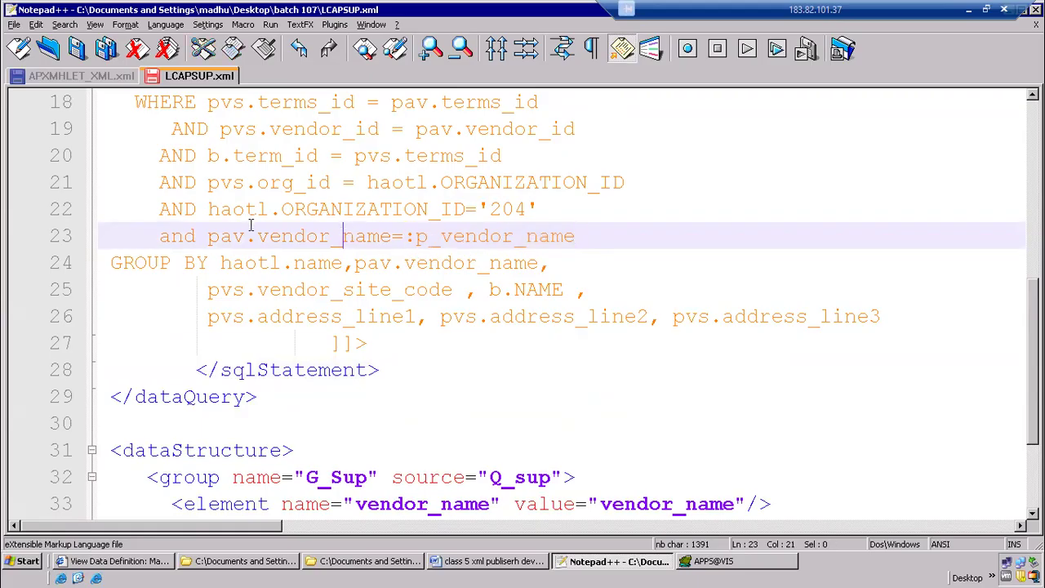
left_click_drag(414, 236, 428, 236)
left_click_drag(529, 236, 575, 237)
Highlight the p_vendor_name parameter's name and varchar2 datatype in the parameters section, and return to the end of the query
scroll(298, 233, "up", 5)
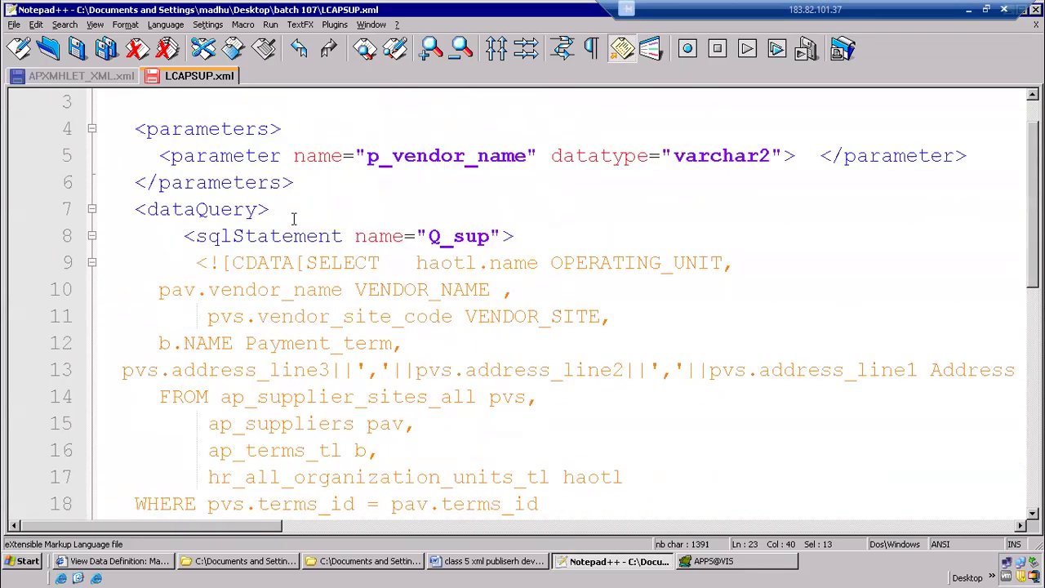
left_click_drag(368, 157, 525, 157)
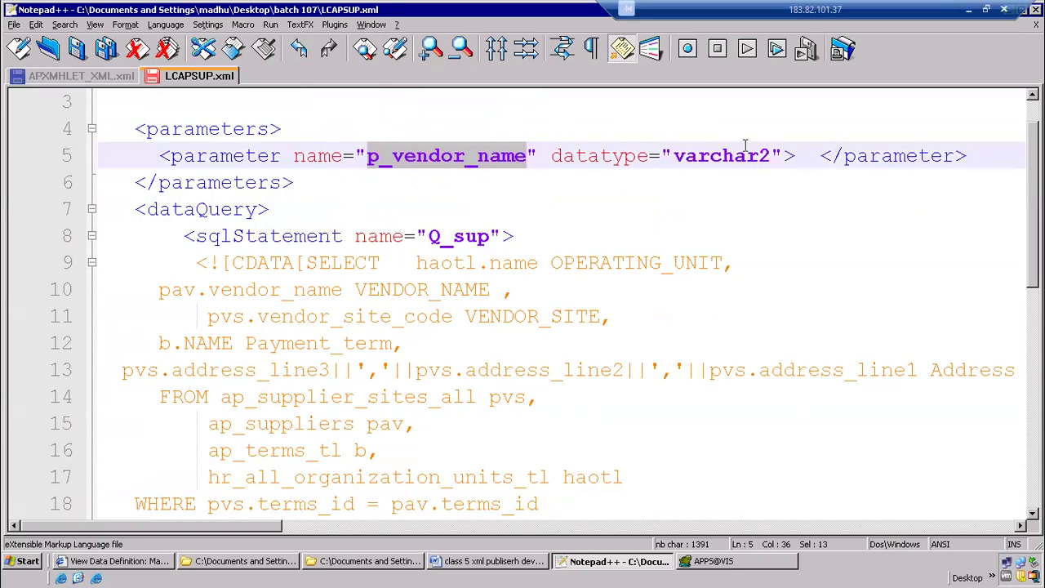
left_click_drag(676, 156, 791, 157)
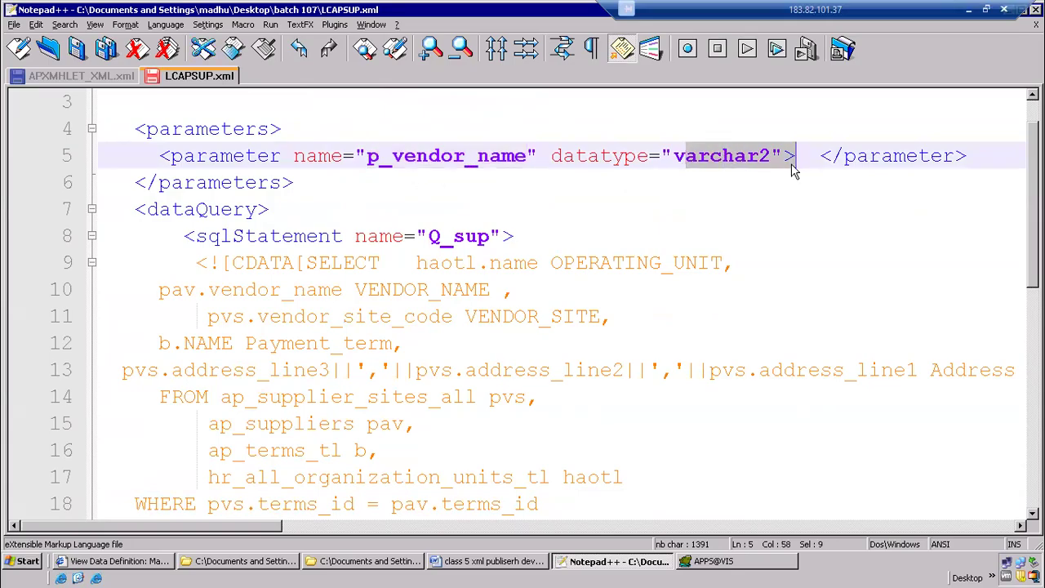
left_click(479, 316)
scroll(515, 310, "down", 7)
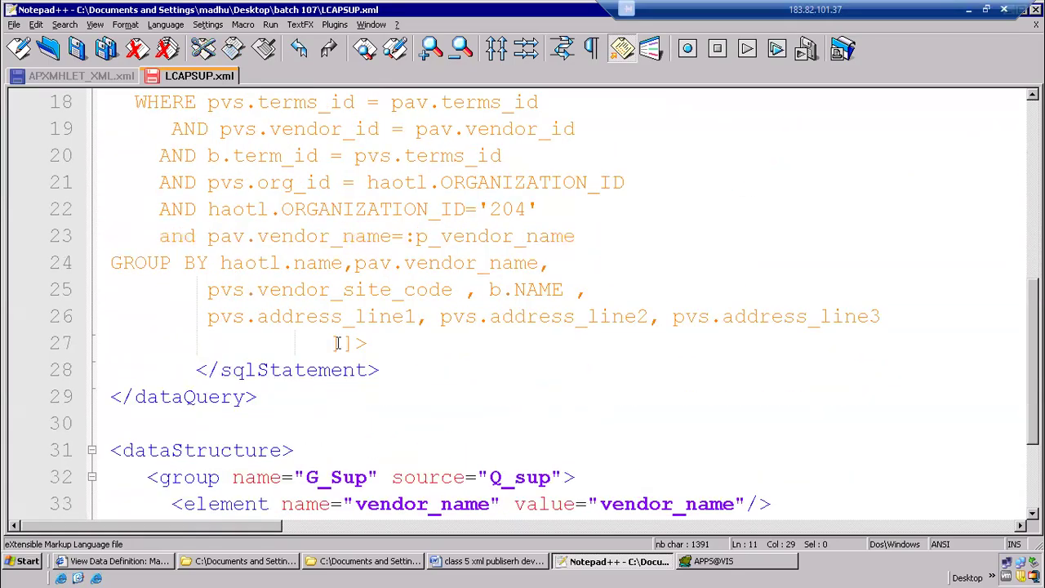
Highlight the dataStructure tag, the group name G_Sup, its source Q_sup, and the three element lines beneath it
left_click_drag(122, 291, 292, 282)
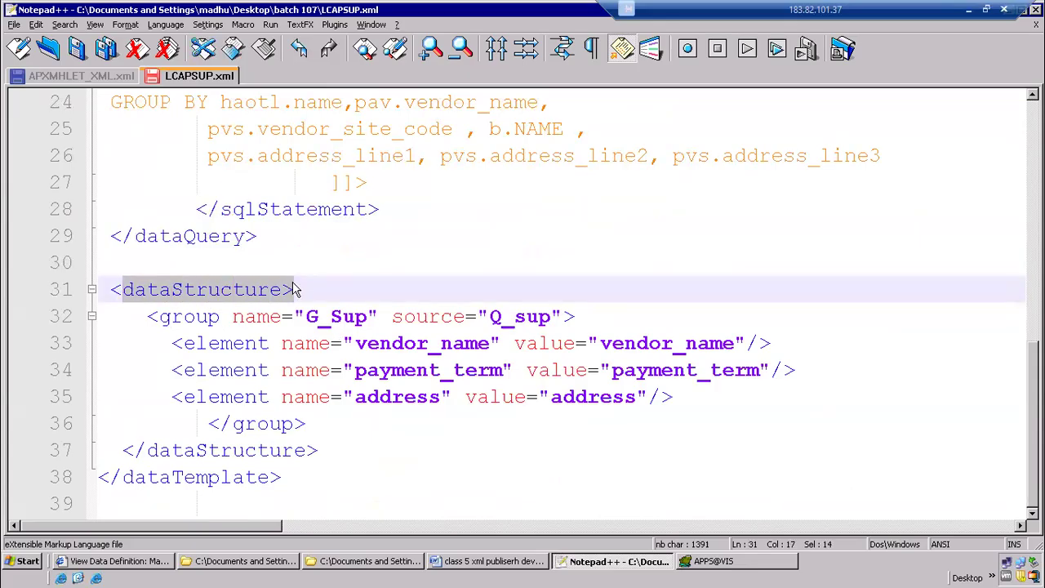
left_click_drag(307, 317, 359, 318)
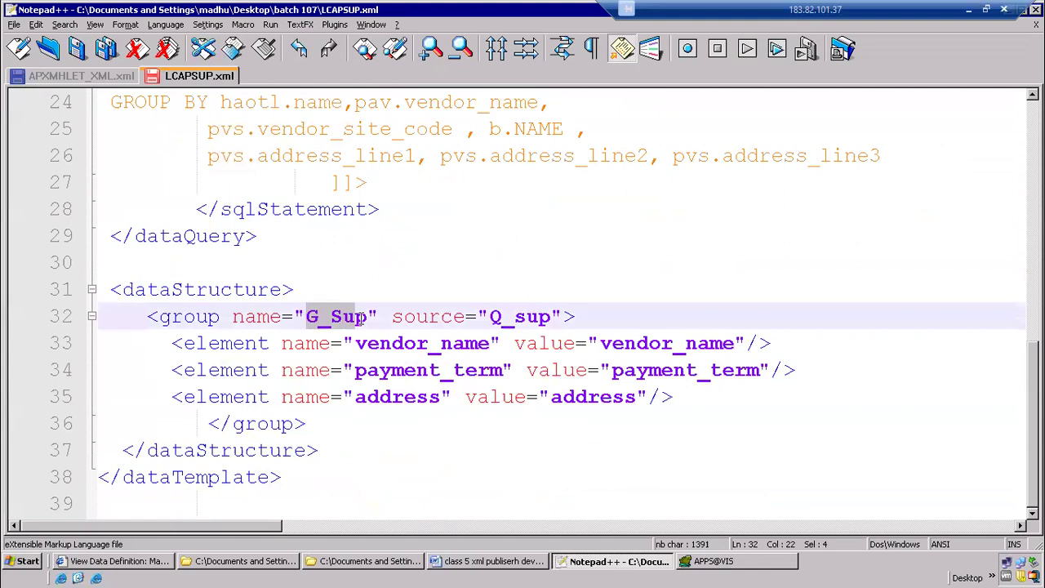
left_click_drag(489, 317, 545, 319)
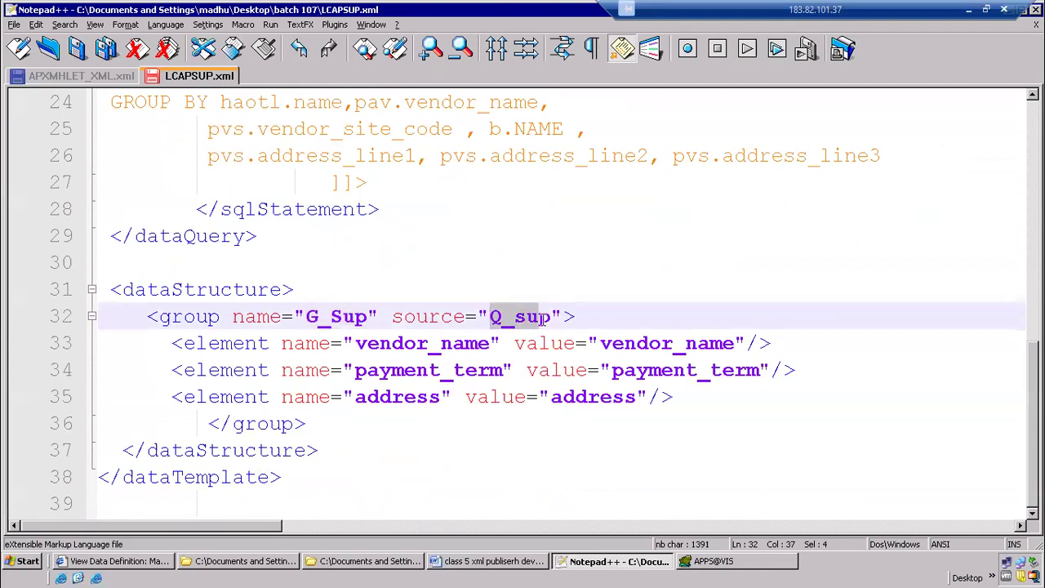
left_click_drag(164, 347, 675, 397)
Highlight the column aliases in the Q_sup query's SELECT list, from OPERATING_UNIT through VENDOR_NAME and VENDOR_SITE to Payment_term
scroll(350, 250, "up", 4)
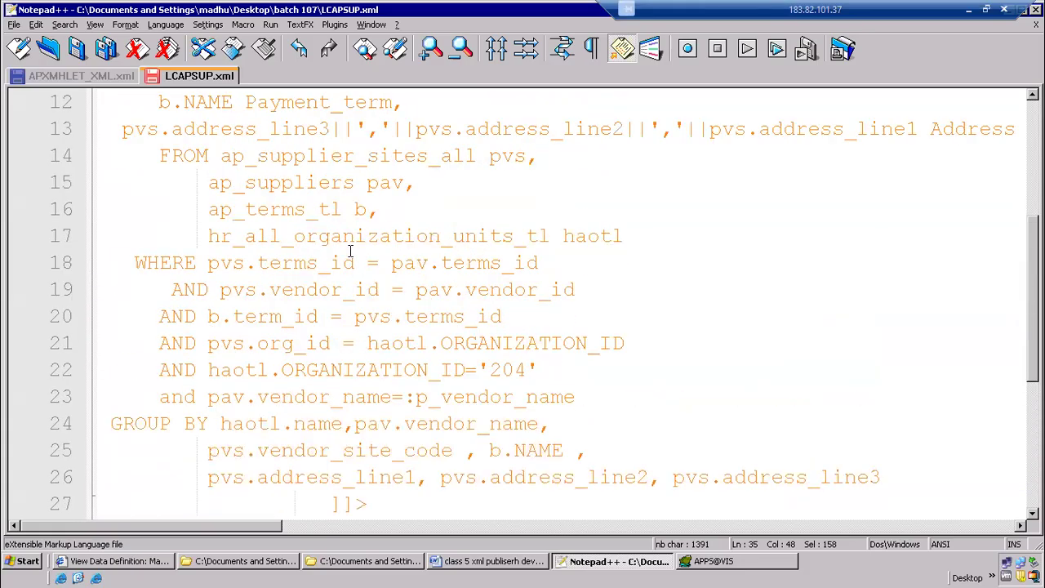
scroll(352, 184, "up", 2)
left_click_drag(552, 182, 737, 183)
left_click_drag(355, 209, 602, 236)
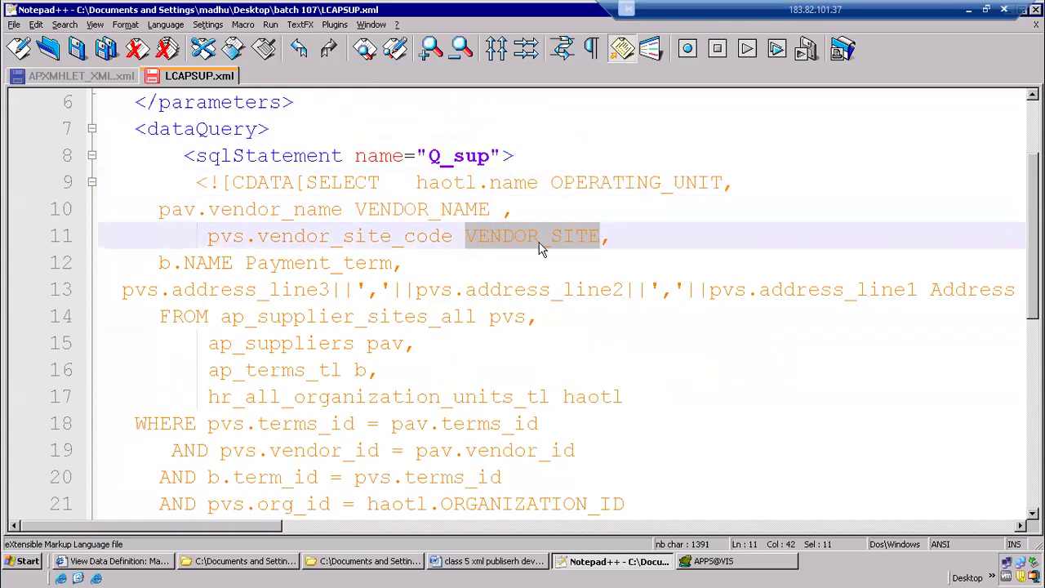
left_click_drag(233, 263, 394, 263)
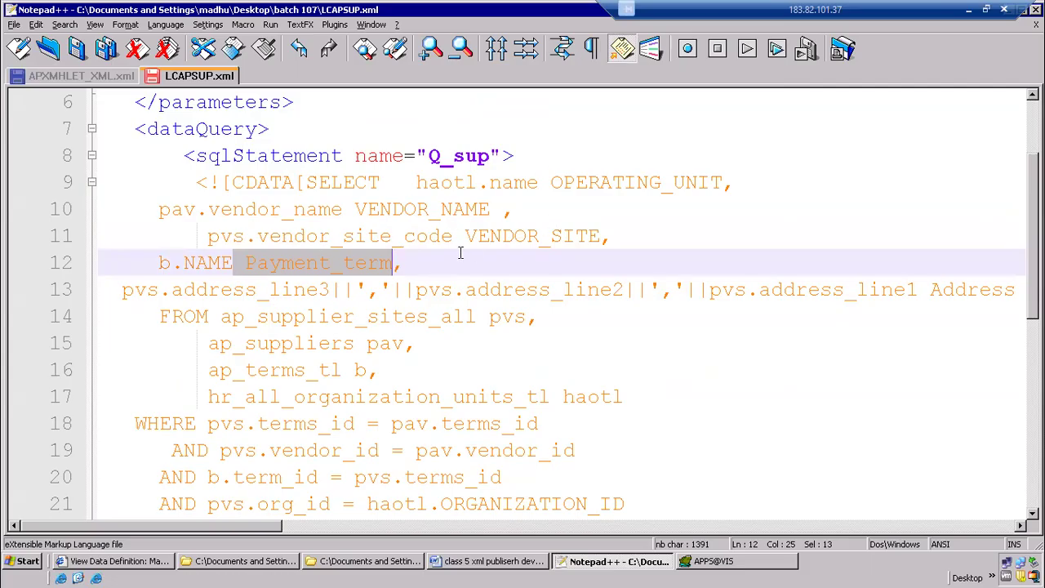
Highlight the vendor_name and payment_term element names in the G_Sup group, and continue through address to the closing dataTemplate tag
scroll(460, 254, "down", 6)
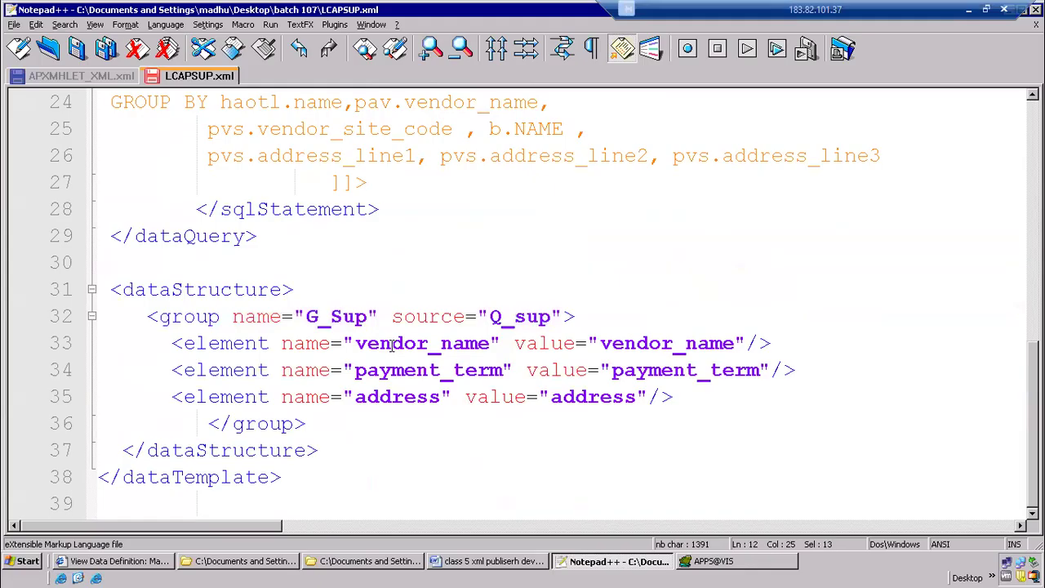
left_click_drag(355, 343, 495, 343)
left_click_drag(356, 370, 539, 370)
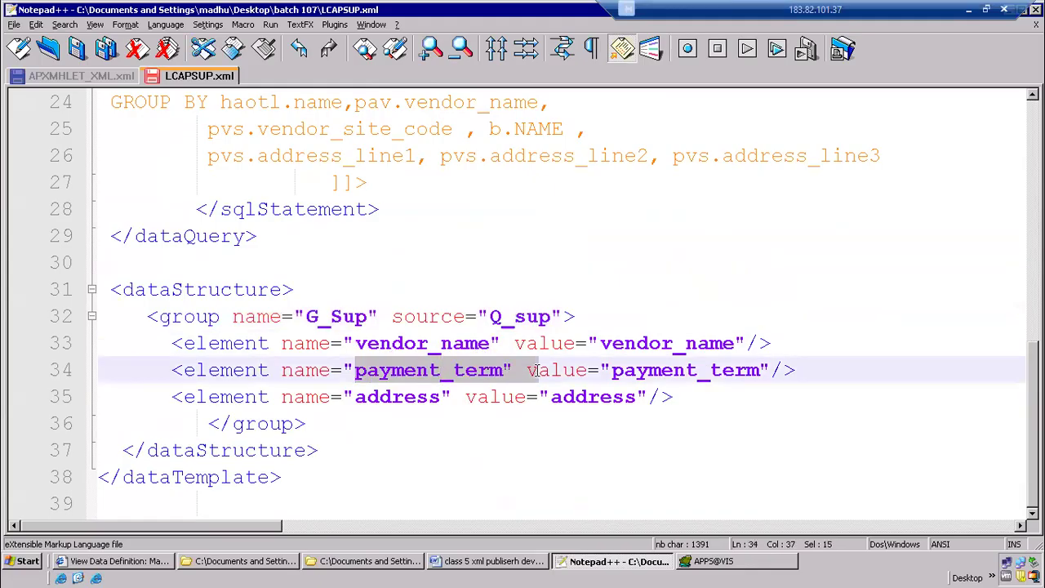
left_click(392, 397)
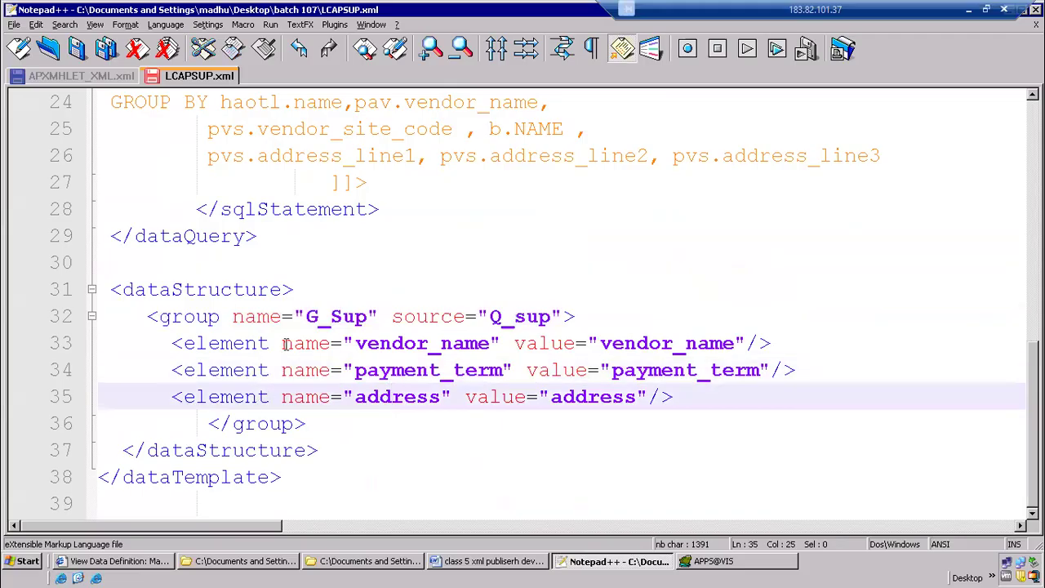
left_click(299, 482)
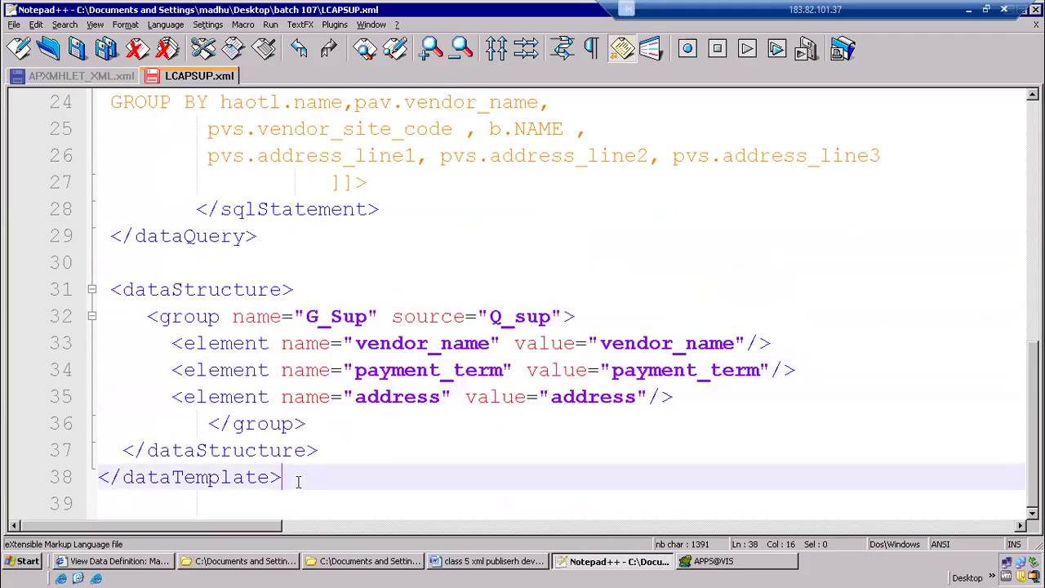
Collapse the dataStructure, dataQuery and parameters sections, and fold and unfold the whole dataTemplate to show its outline
left_click(92, 289)
scroll(127, 281, "up", 6)
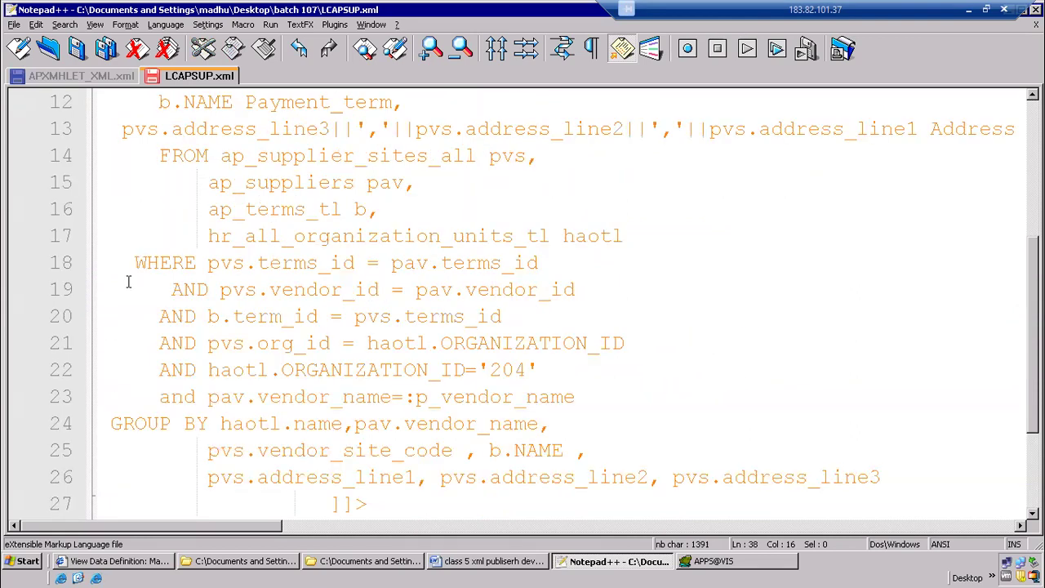
left_click(91, 263)
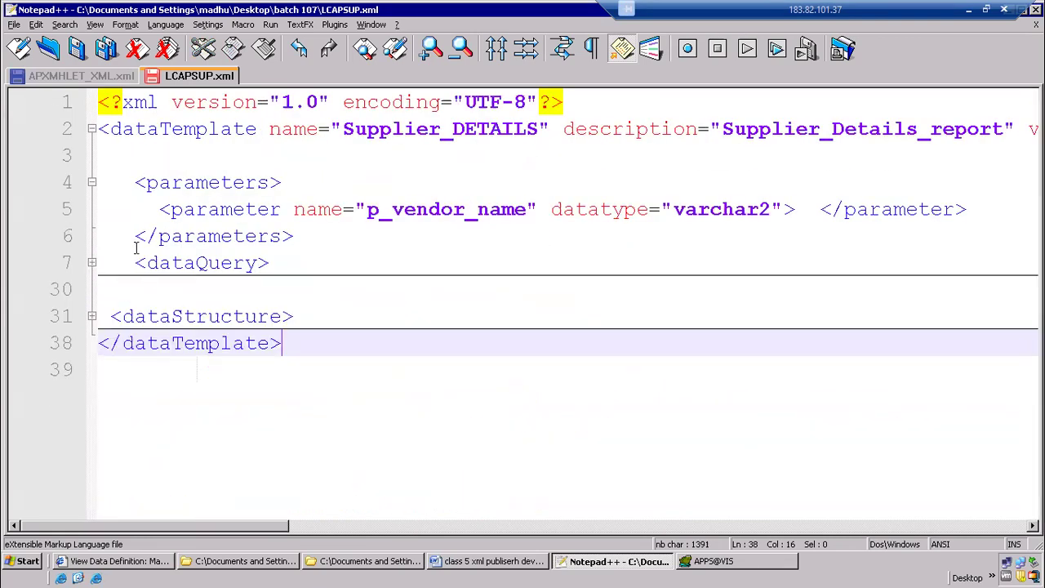
left_click(92, 184)
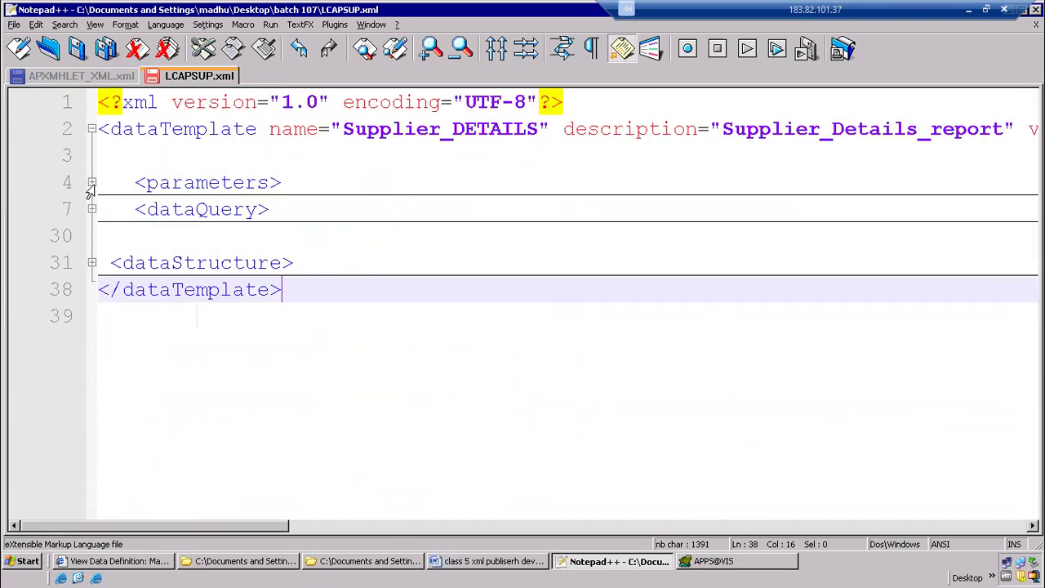
left_click(91, 129)
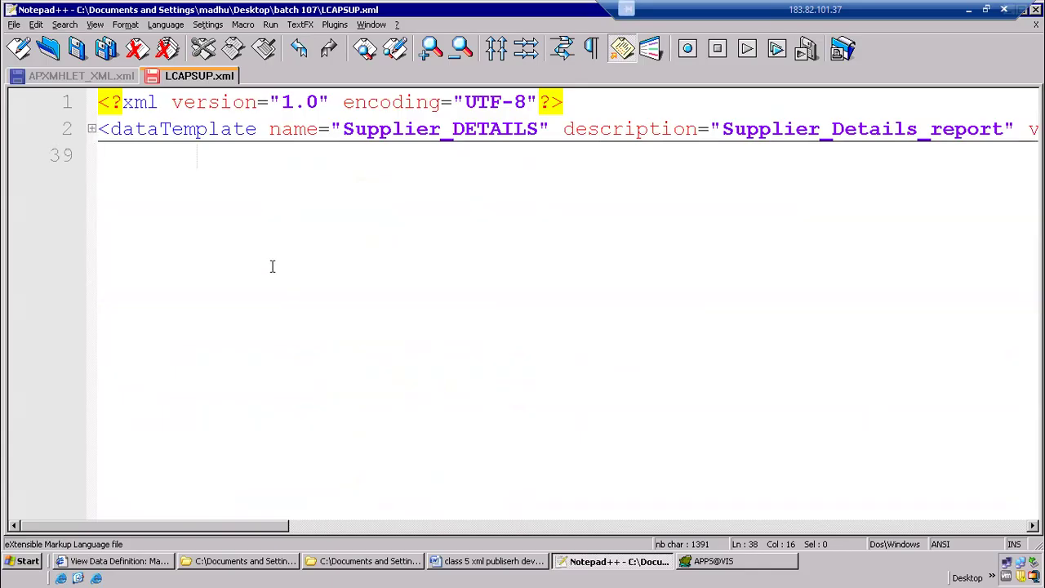
left_click(92, 129)
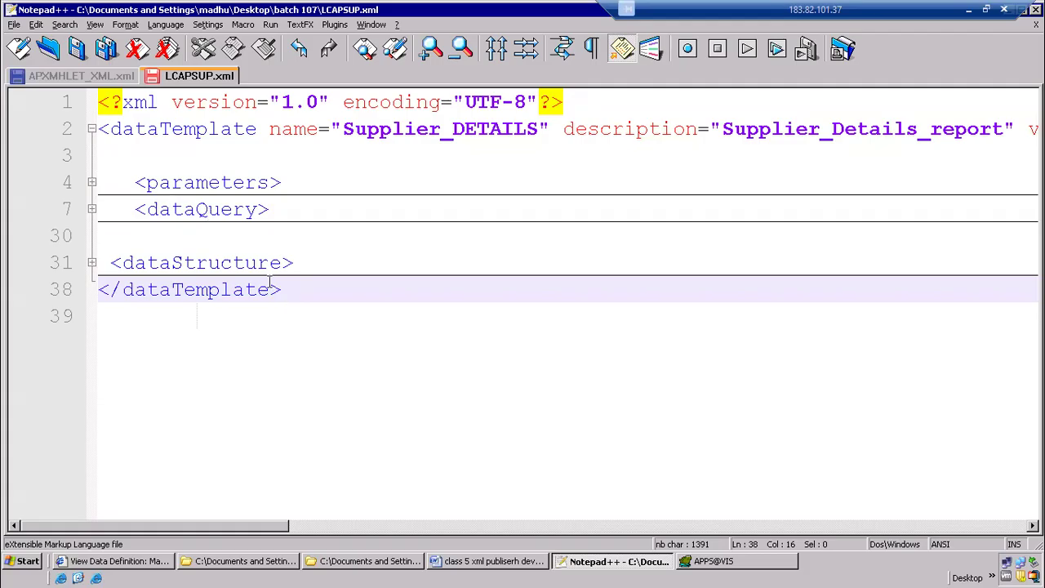
In APXMHLET_XML.xml, collapse the Q_1 sqlStatement and highlight the dataTrigger tag of beforeReportTrigger
left_click(84, 78)
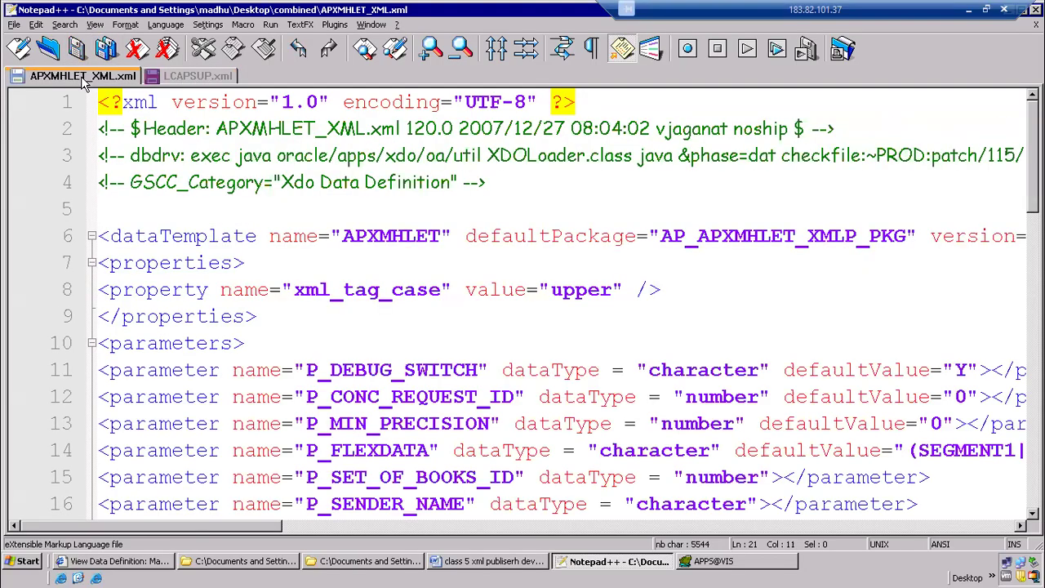
left_click(273, 326)
scroll(269, 327, "down", 7)
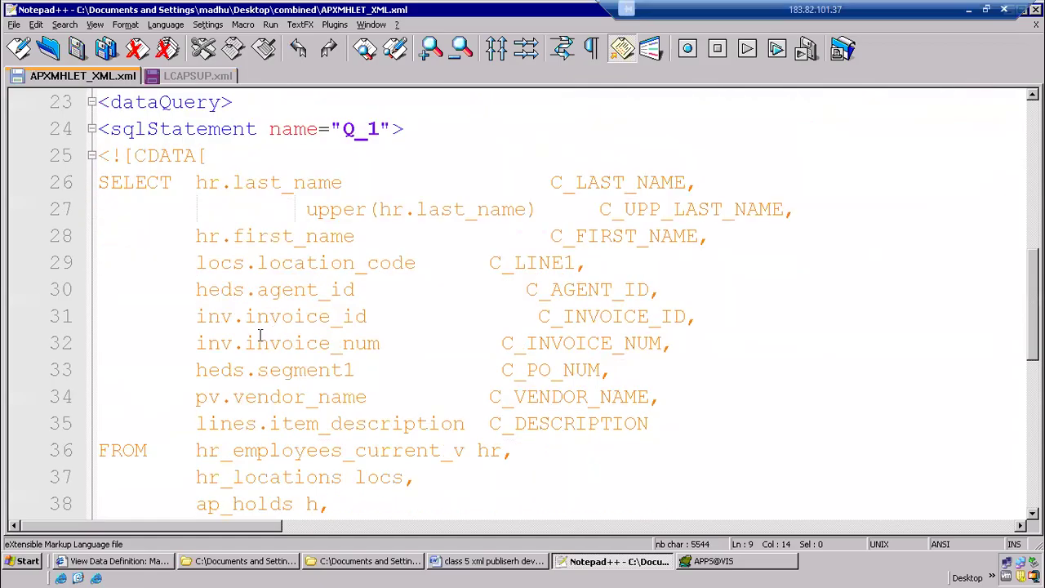
left_click(91, 129)
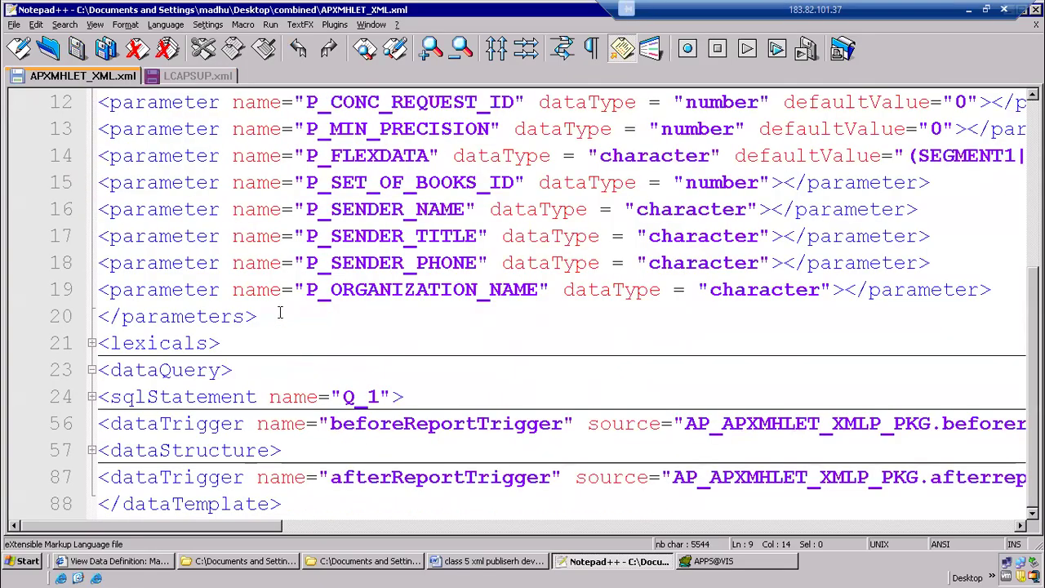
left_click_drag(112, 424, 244, 426)
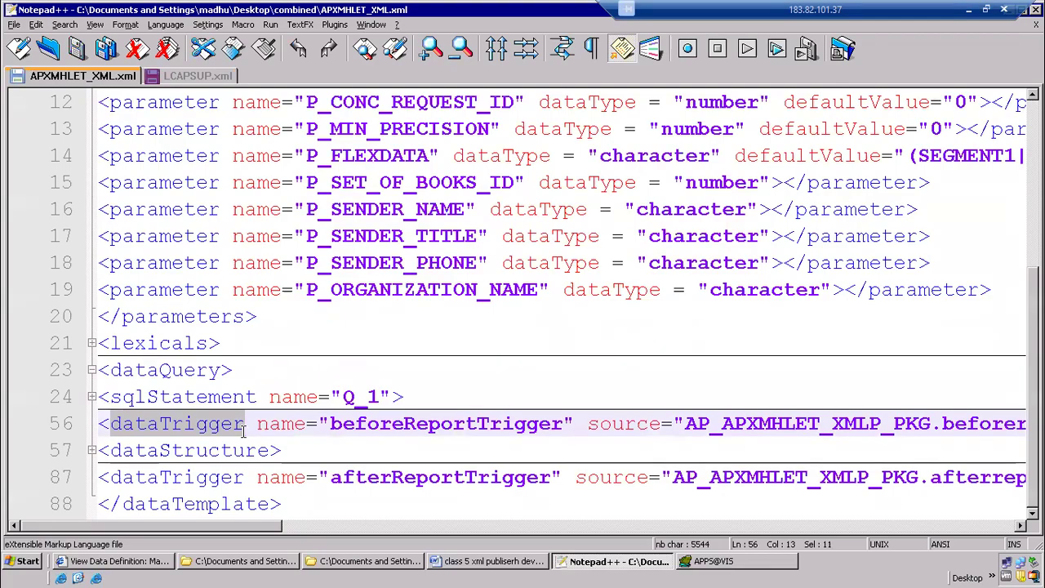
Return to LCAPSUP.xml, expand its parameters and dataQuery sections, and highlight the body of the Q_sup query
left_click(199, 78)
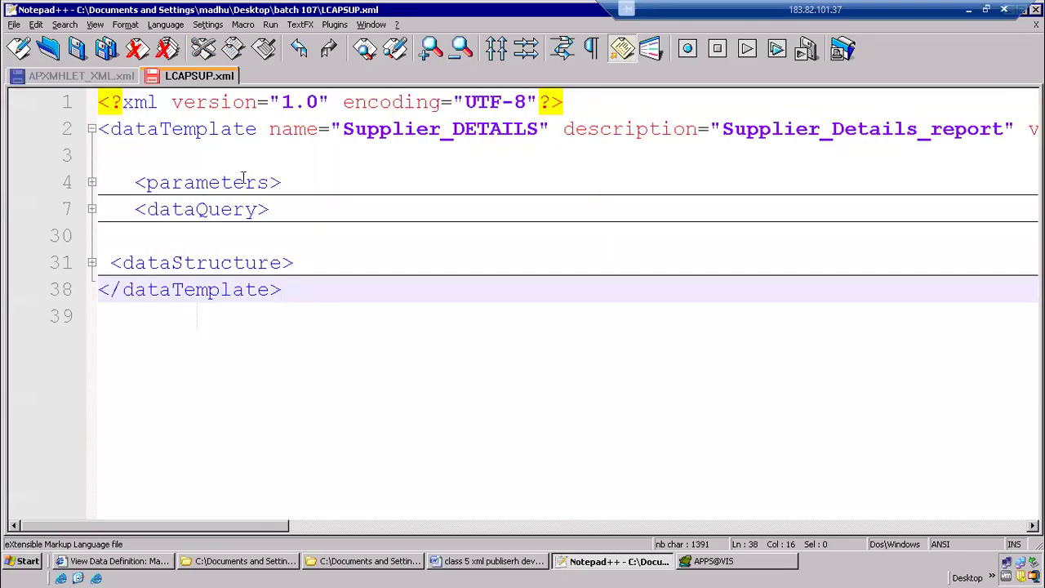
left_click(420, 207)
left_click(92, 184)
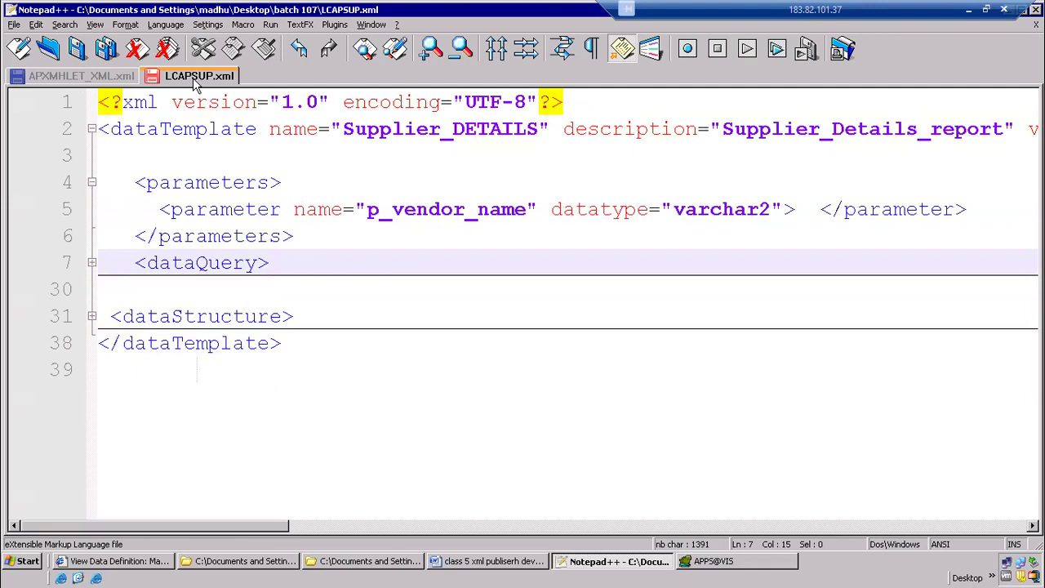
left_click(91, 263)
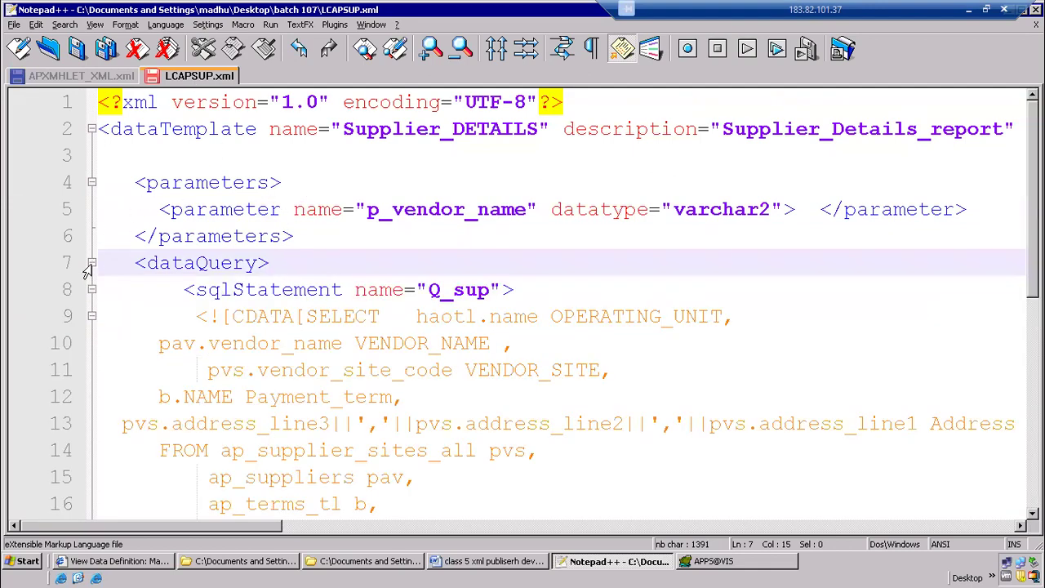
scroll(382, 341, "down", 3)
left_click_drag(260, 129, 533, 479)
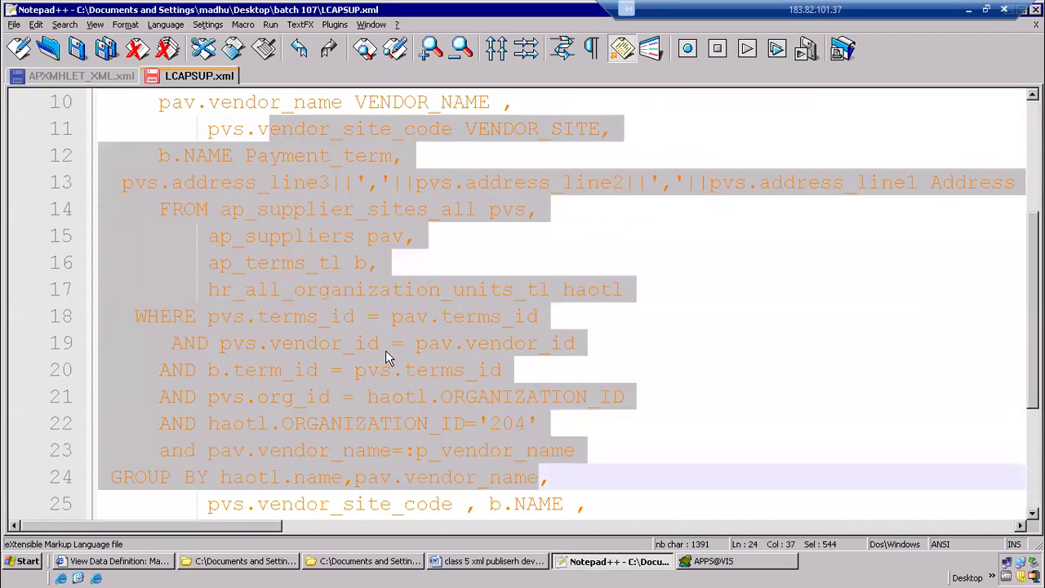
left_click(390, 345)
Try deleting the entire SELECT query from the CDATA section of Q_sup, and undo the deletion
scroll(360, 261, "up", 2)
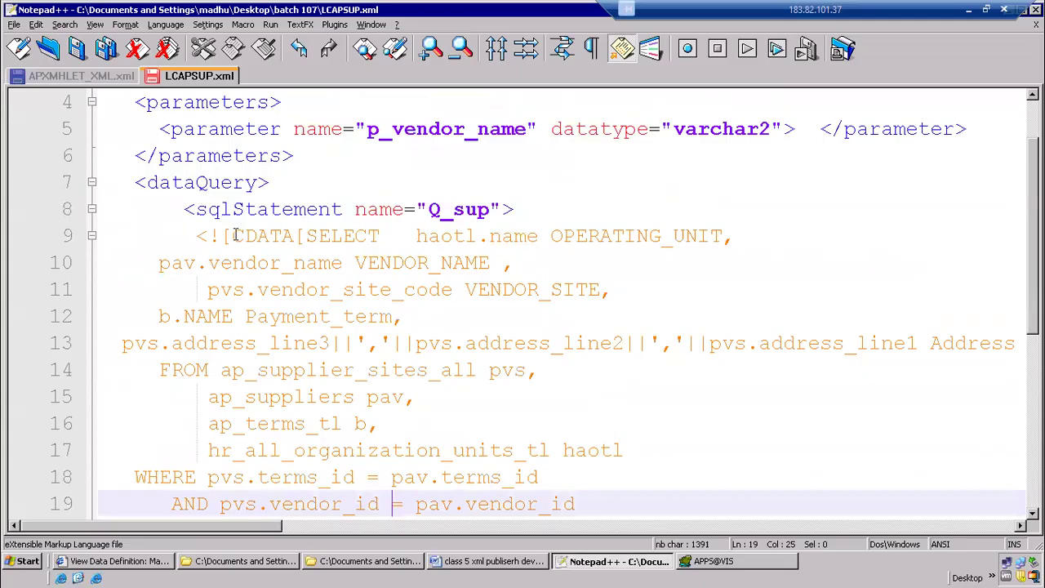
left_click_drag(305, 236, 341, 343)
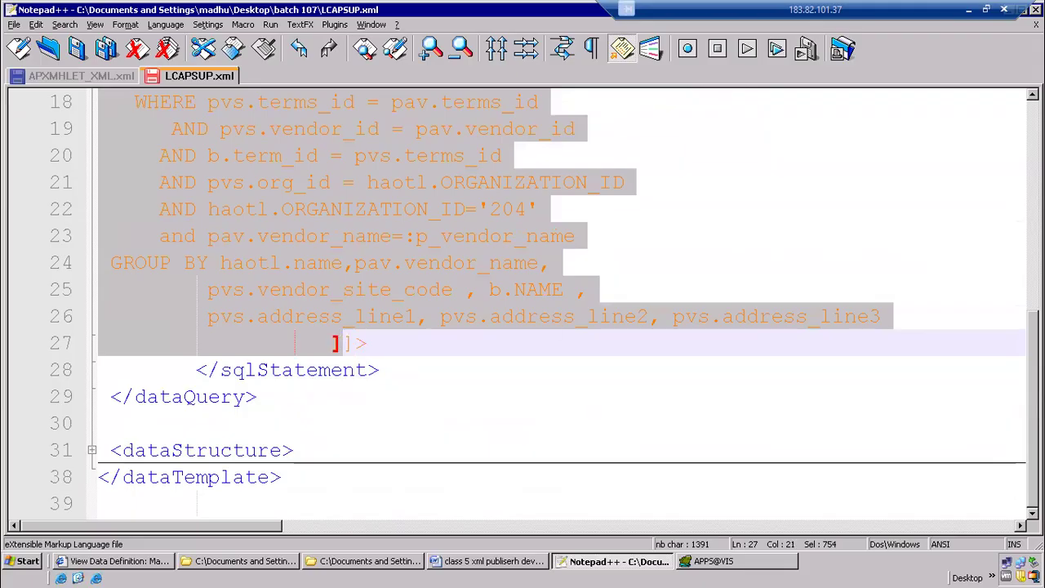
key("Delete")
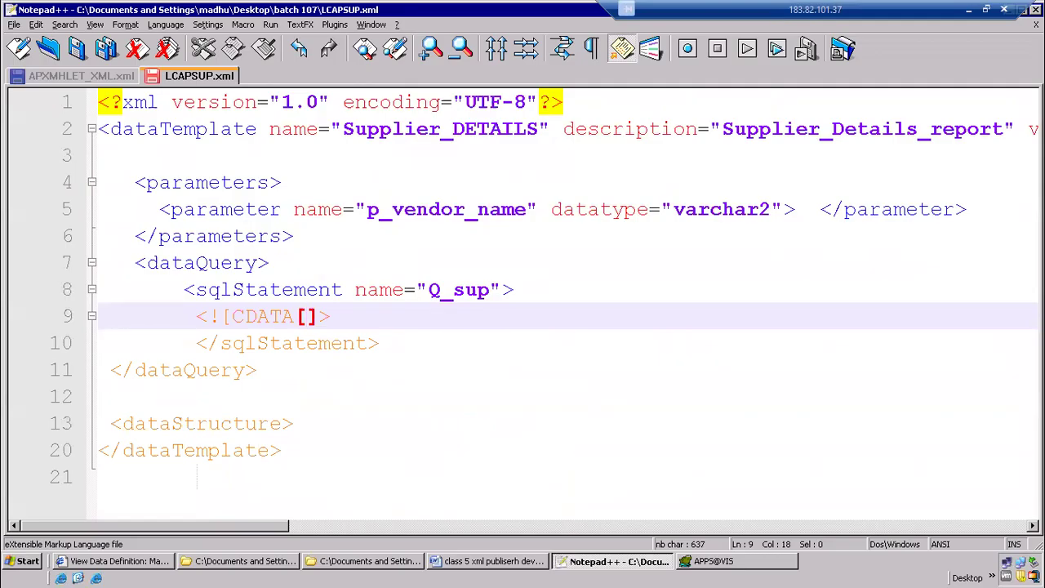
key("ctrl+z")
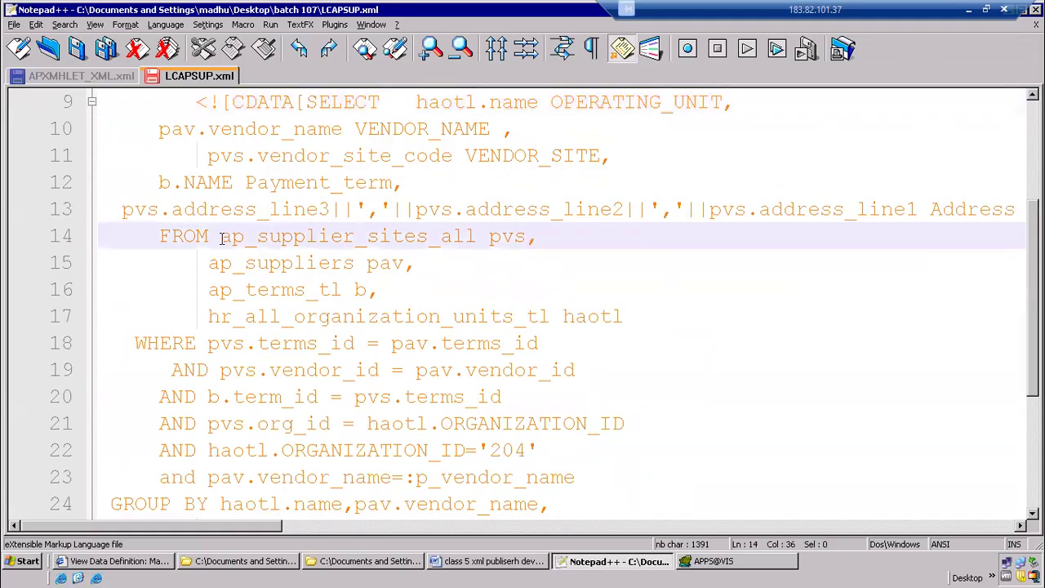
Start saving the template as a new file in the combined folder on the Desktop
left_click(18, 25)
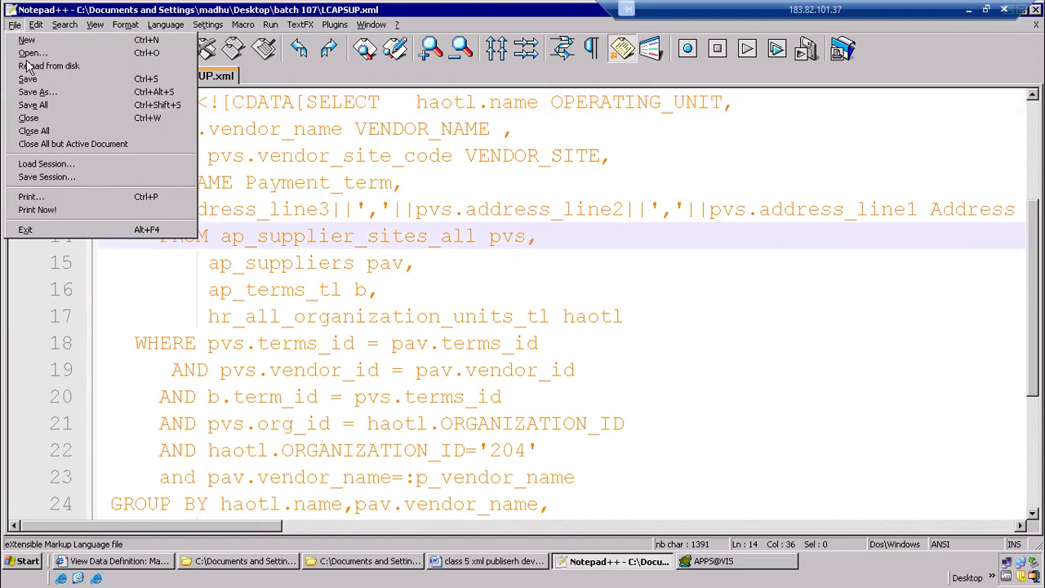
left_click(55, 100)
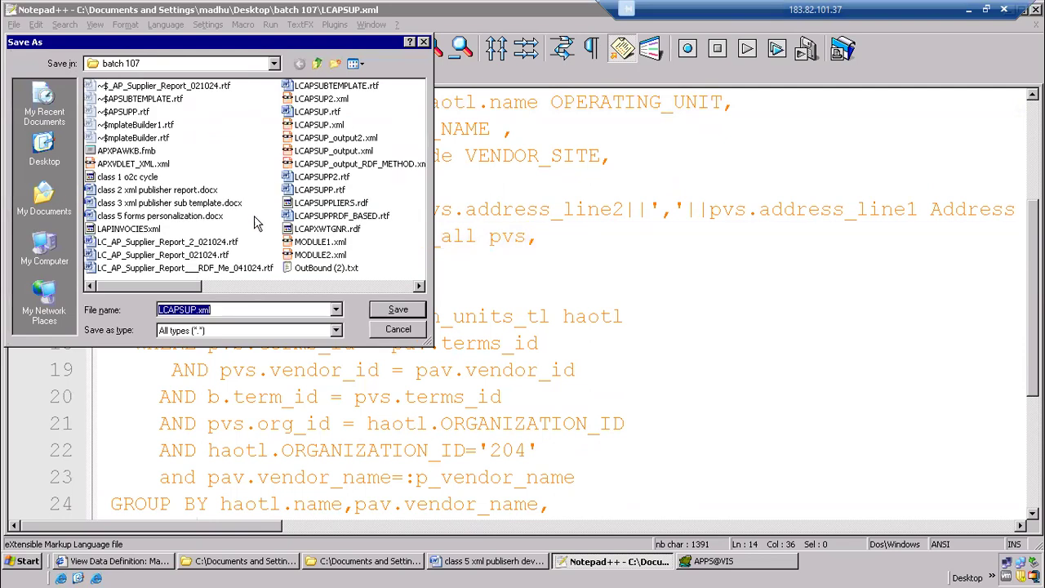
left_click(47, 160)
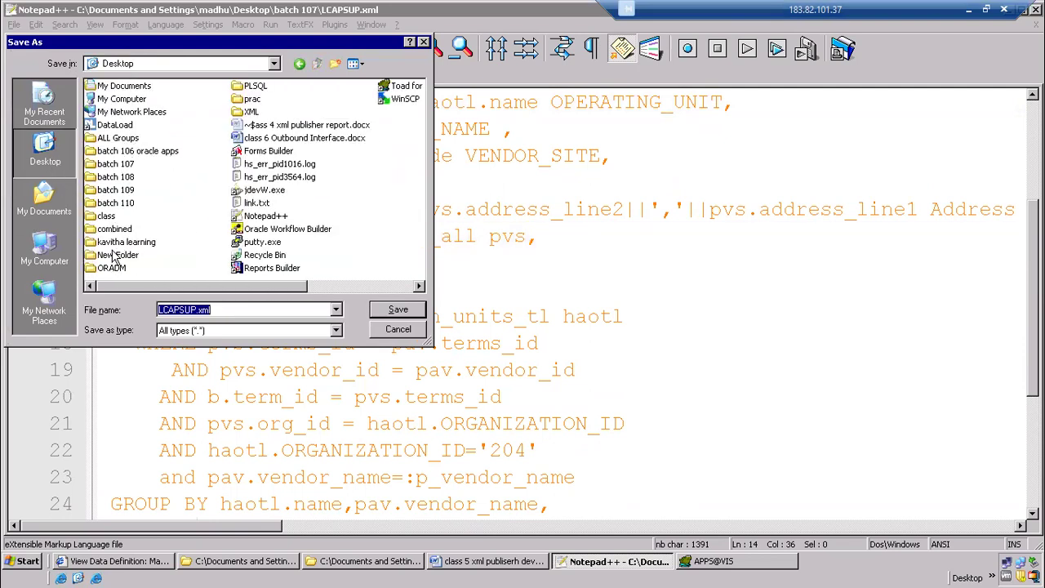
double_click(115, 229)
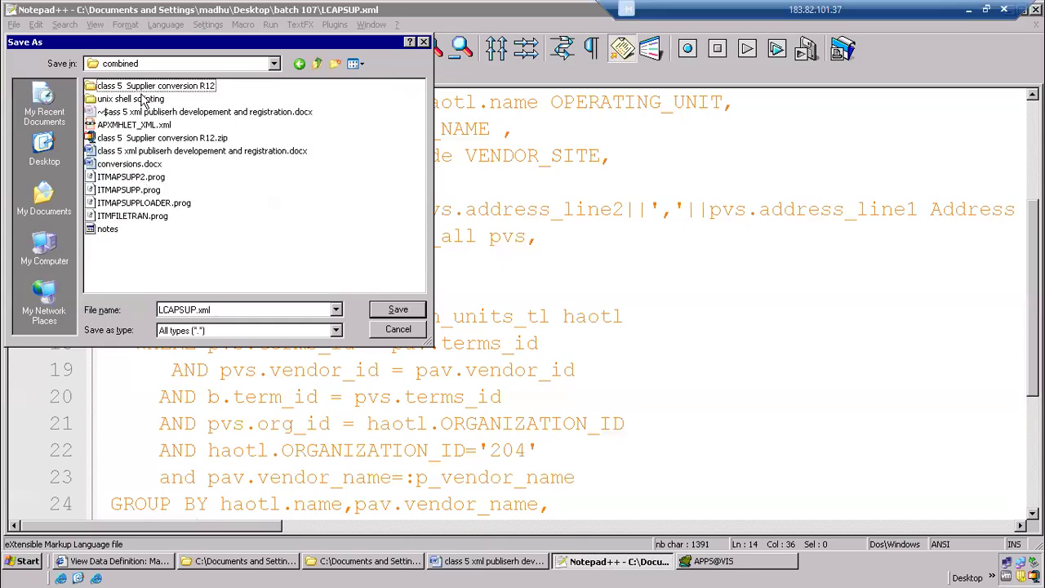
Name the new file CPAPSUP.xml and save it
double_click(194, 310)
left_click(198, 311)
left_click_drag(196, 310, 134, 306)
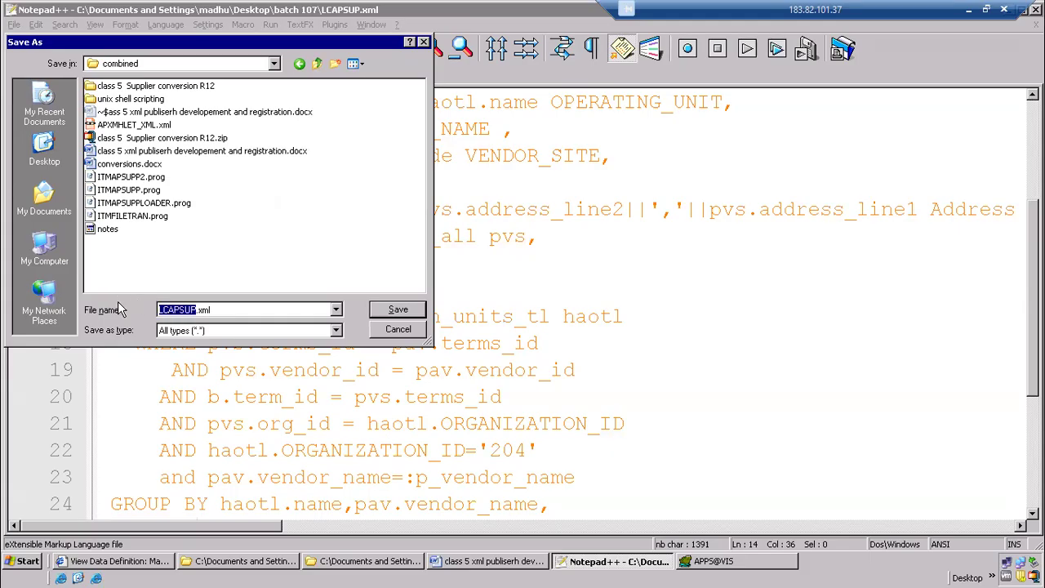
type("CLOPAY")
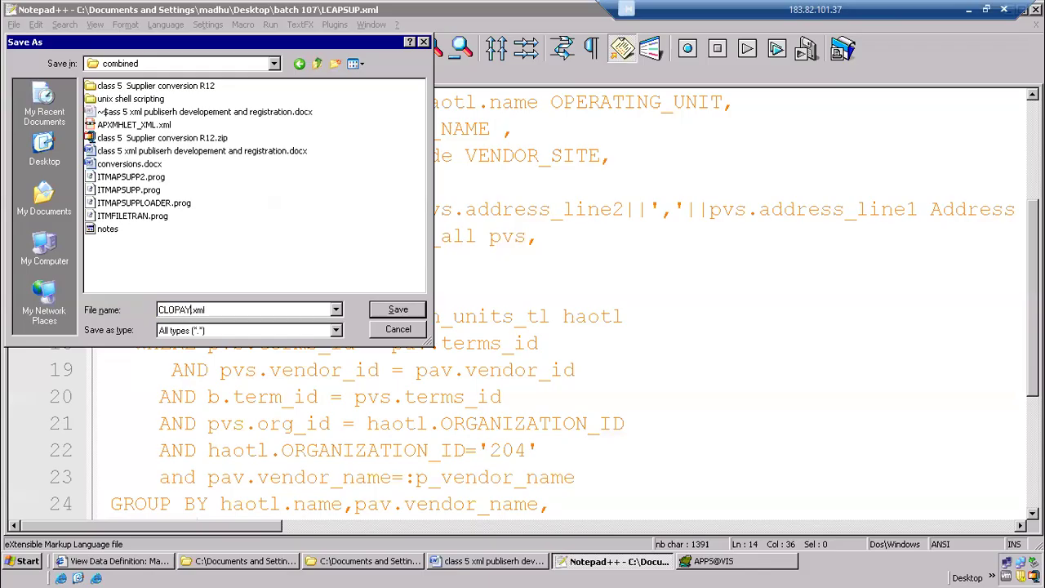
key("BackSpace")
key("BackSpace")
key("BackSpace")
key("BackSpace")
key("BackSpace")
type("PAPSUPP")
key("BackSpace")
double_click(171, 310)
left_click(179, 310)
left_click_drag(180, 310, 187, 309)
left_click(404, 315)
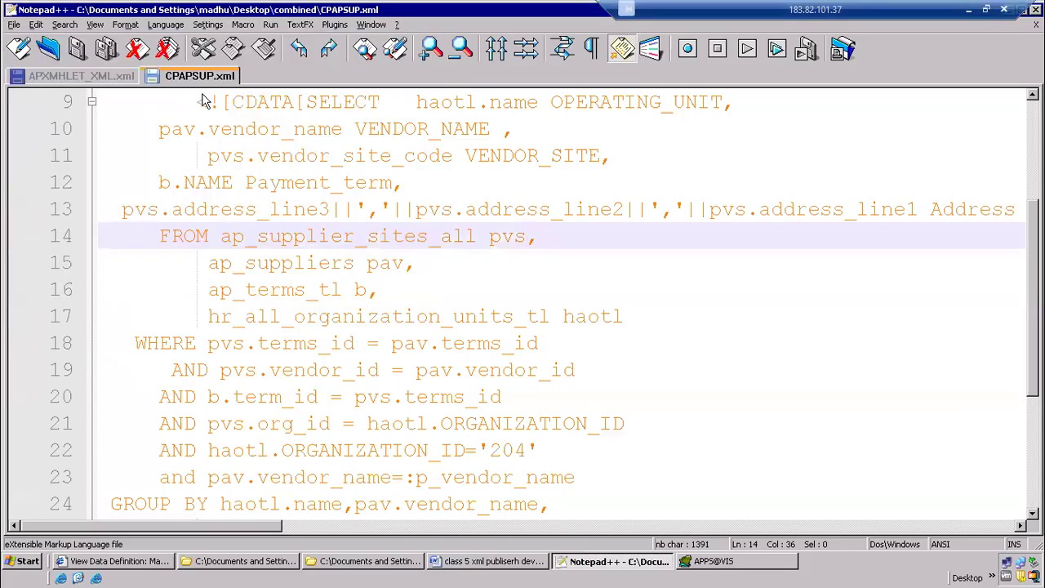
Switch to the class 5 Word document and add the numbered item "Create data template" below the RDF line, restarting at 1
left_click(469, 562)
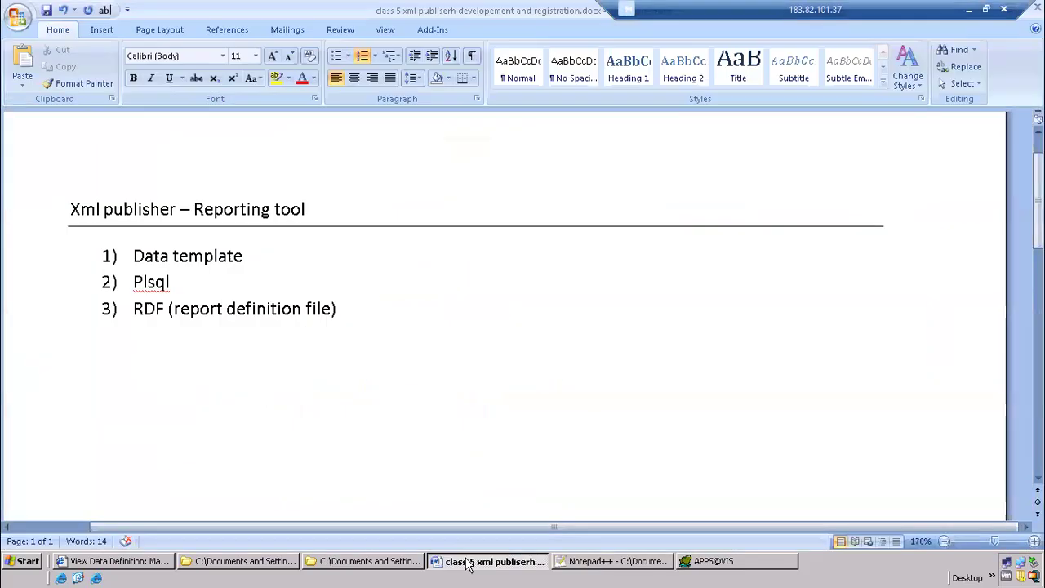
left_click(387, 321)
key("Return")
key("Return")
type("1")
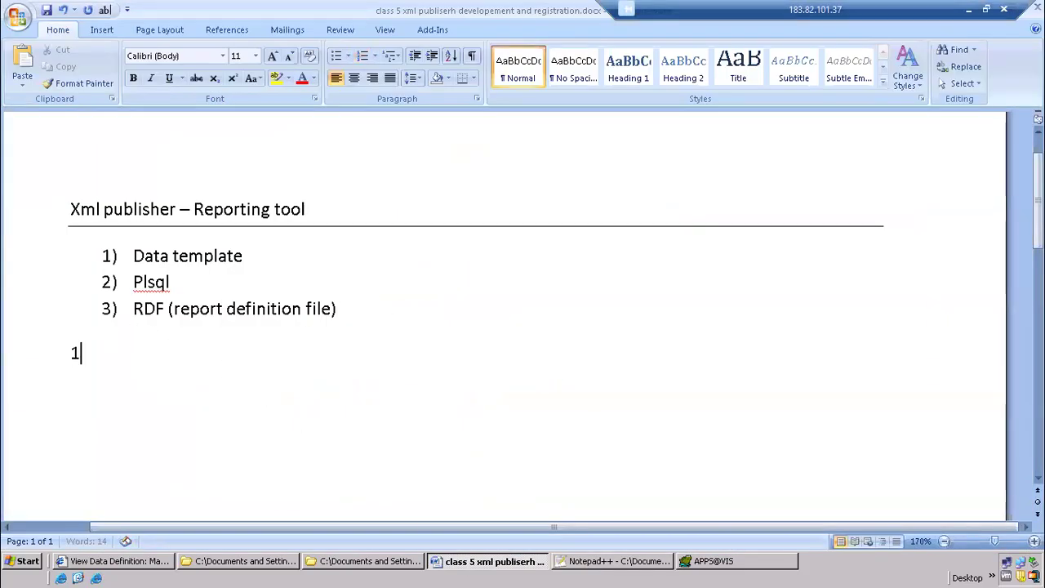
type(") Create data tempa")
key("BackSpace")
type("late")
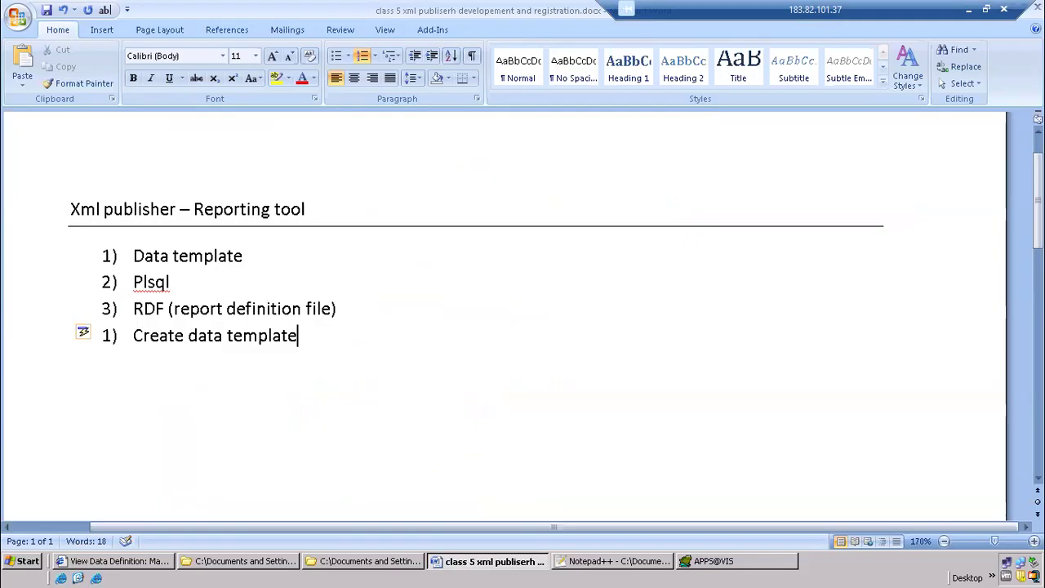
type("------------ ")
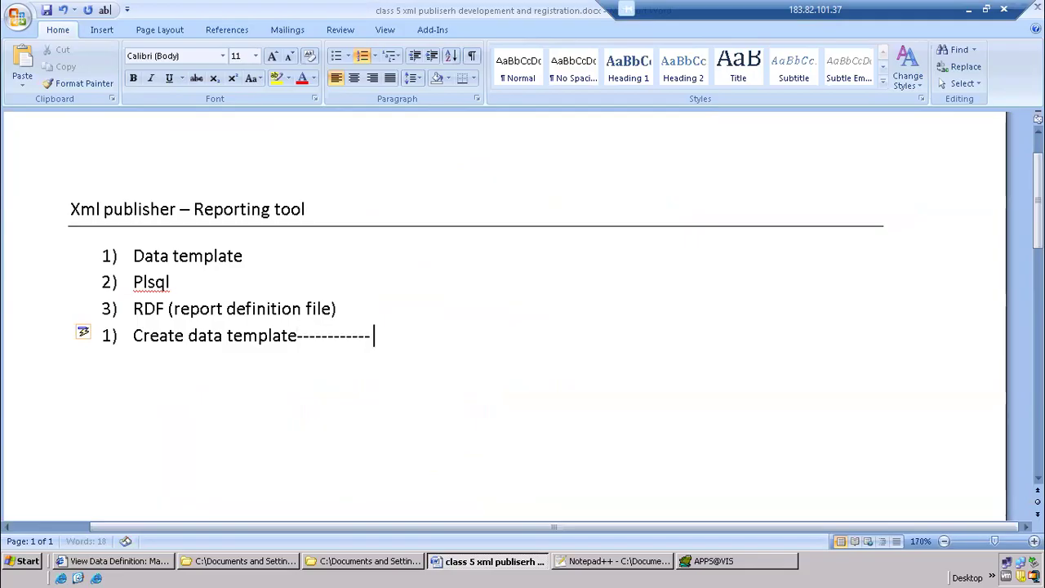
type("xml file - query")
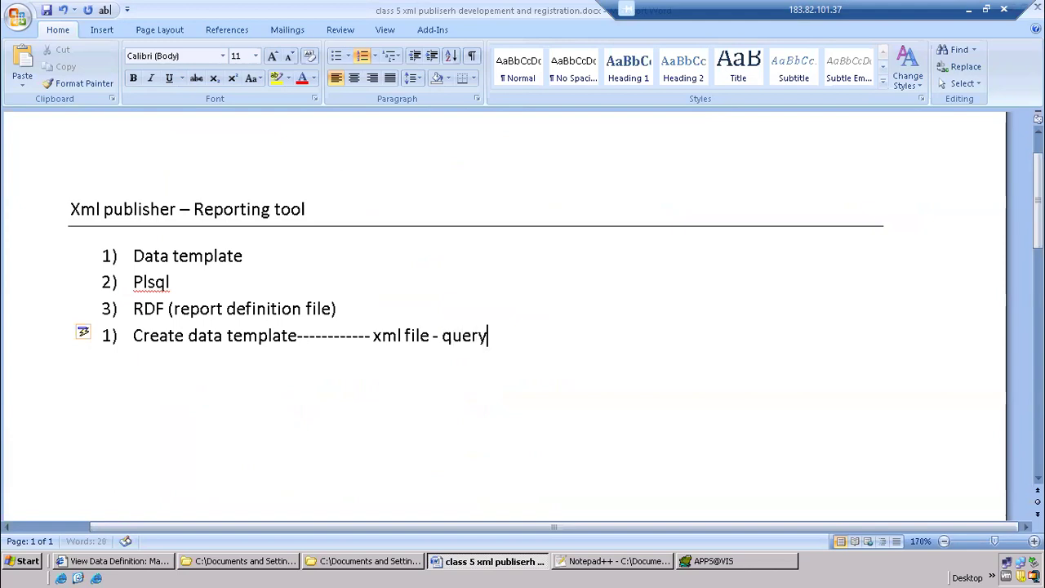
type(",")
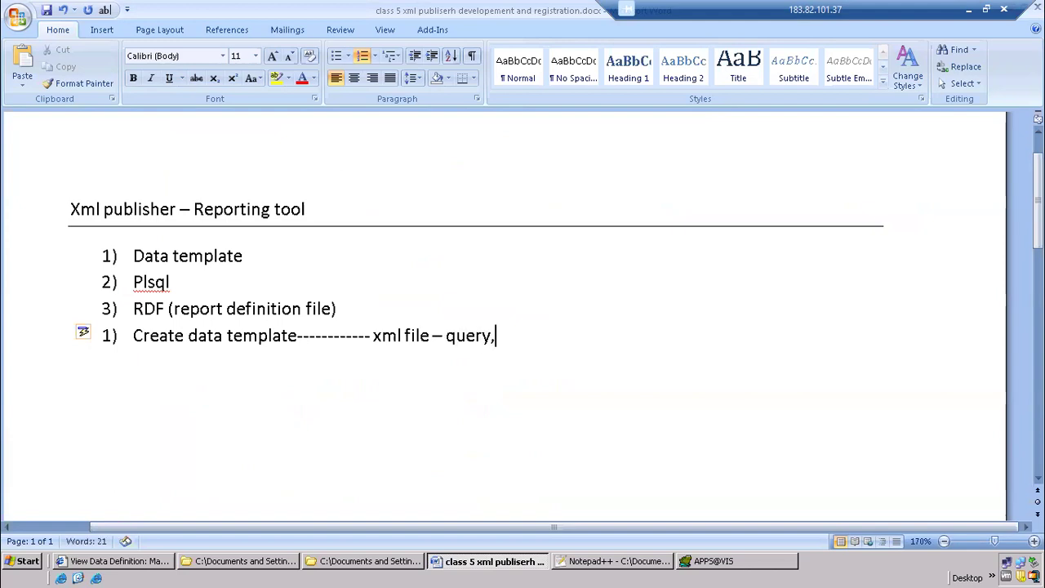
type("list of columns")
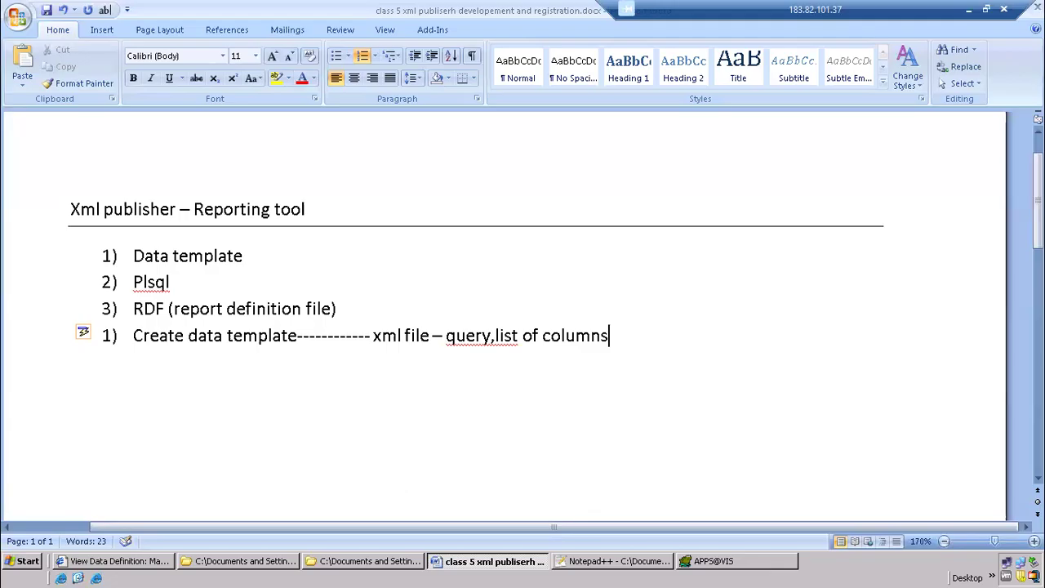
Add the second item "Create data definition – upload data template" and begin an empty third item
key("Return")
type("c")
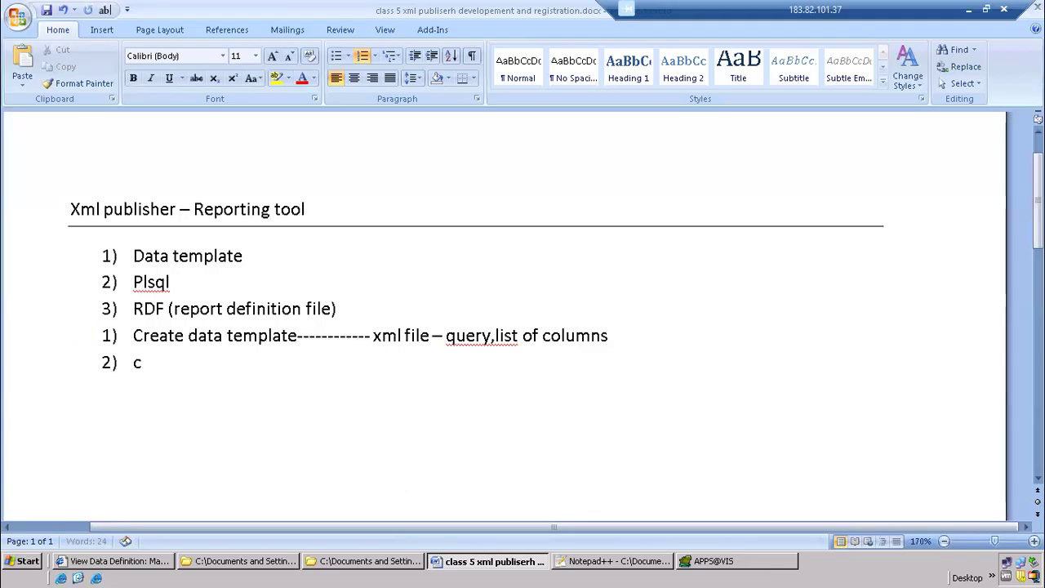
type("reate data d")
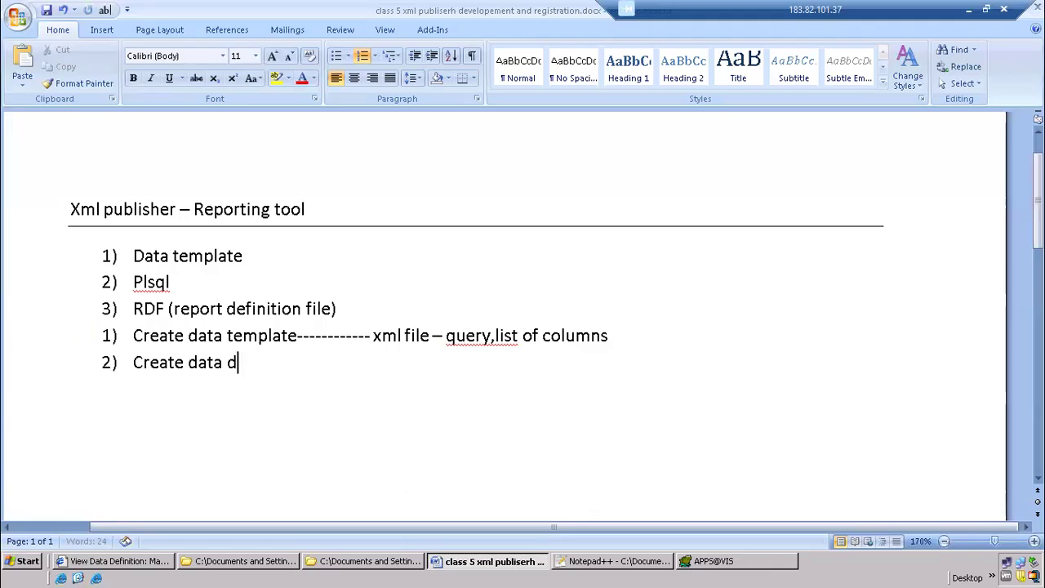
type("efinition -- up")
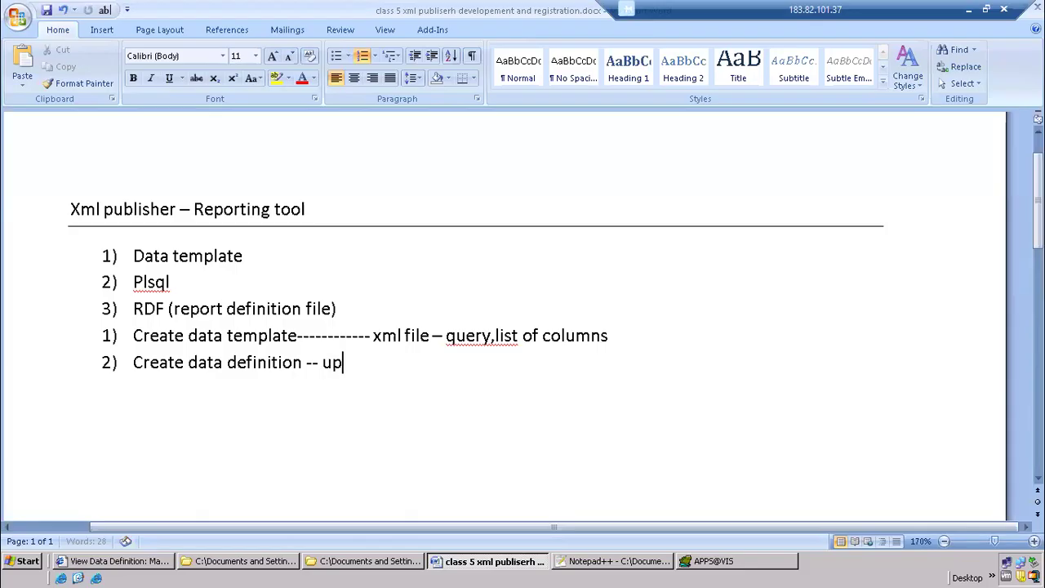
type("load ")
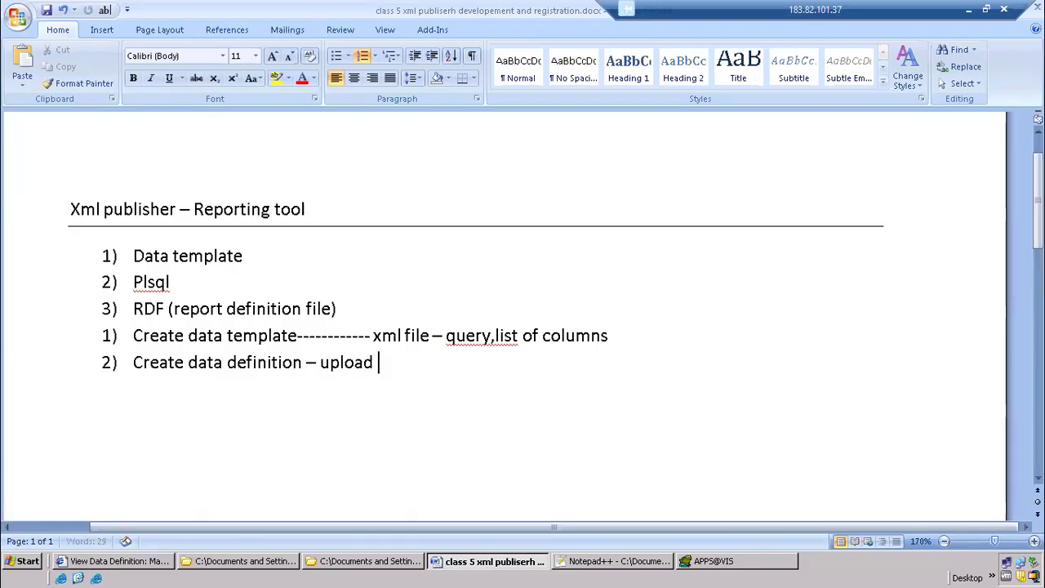
type("data template")
key("Return")
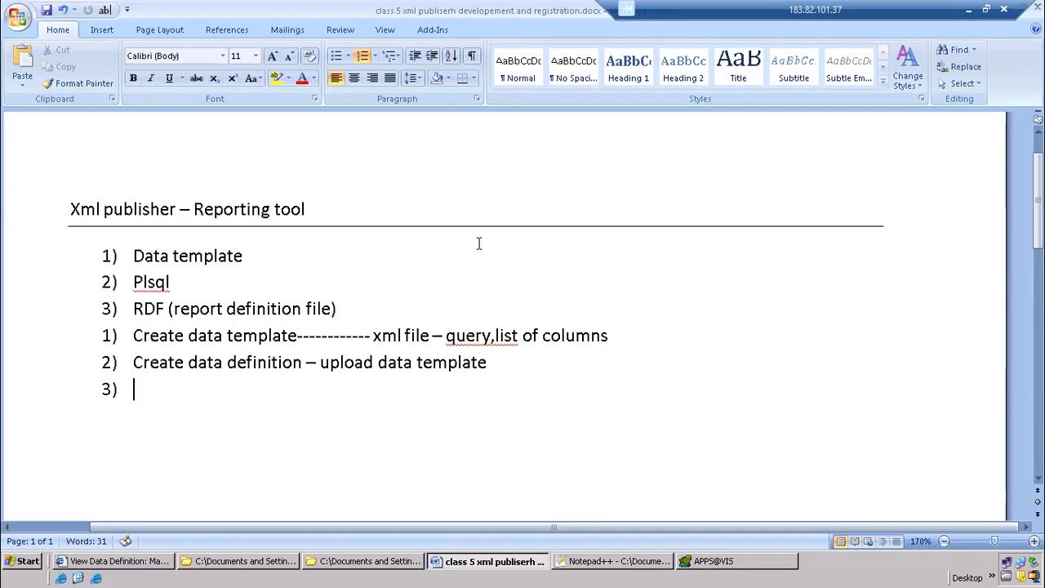
left_click(968, 10)
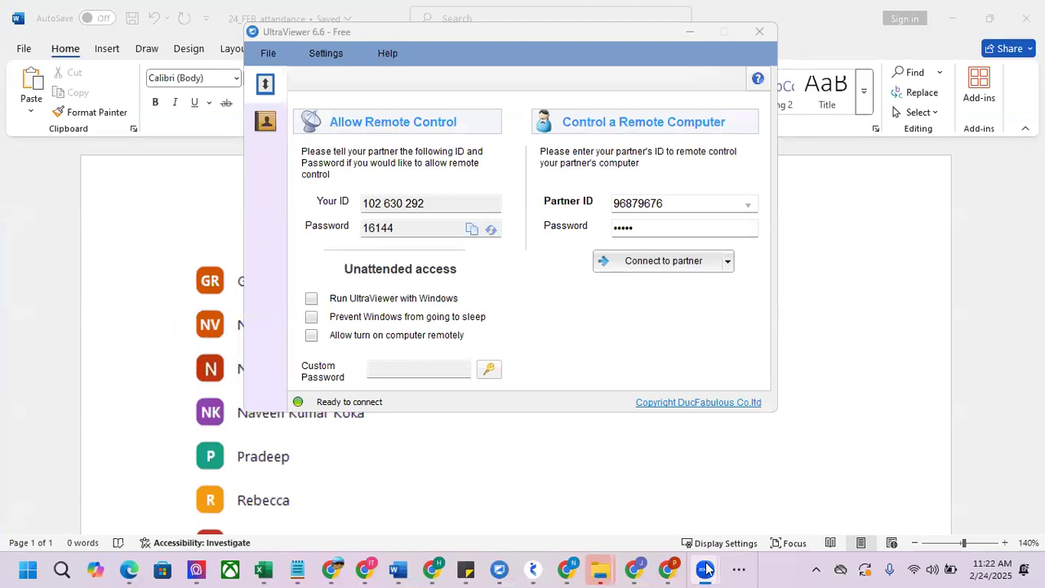
left_click(747, 569)
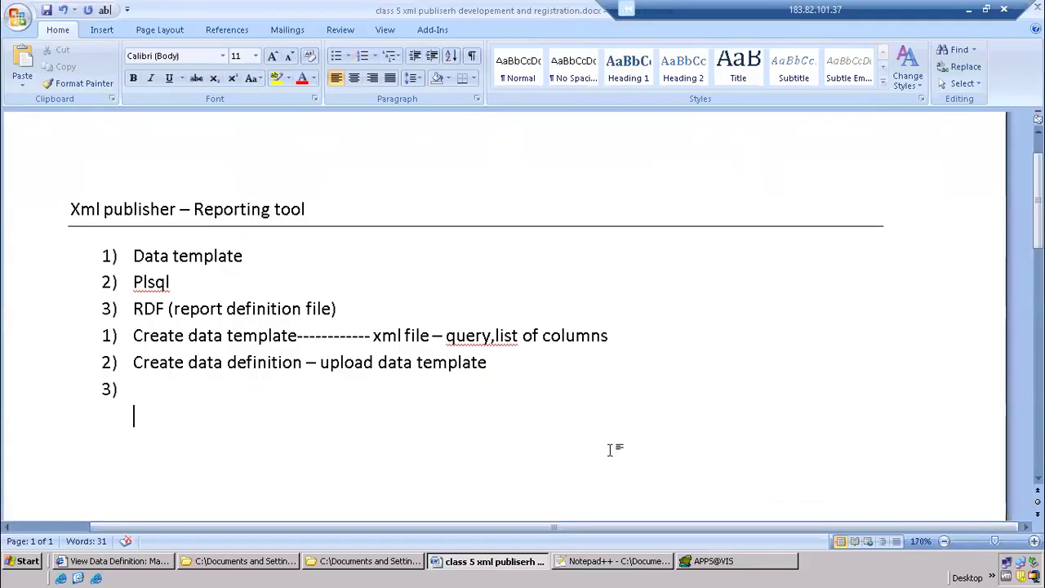
Switch to Oracle in the browser, return to the home page, and open Data Definitions under XML Publisher Administrator
left_click(162, 568)
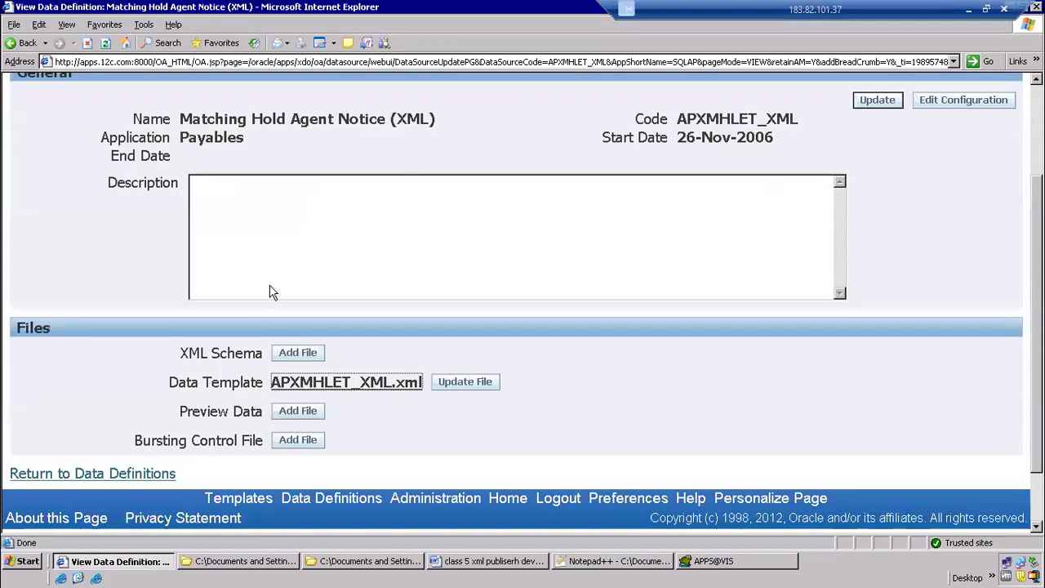
scroll(270, 291, "up", 3)
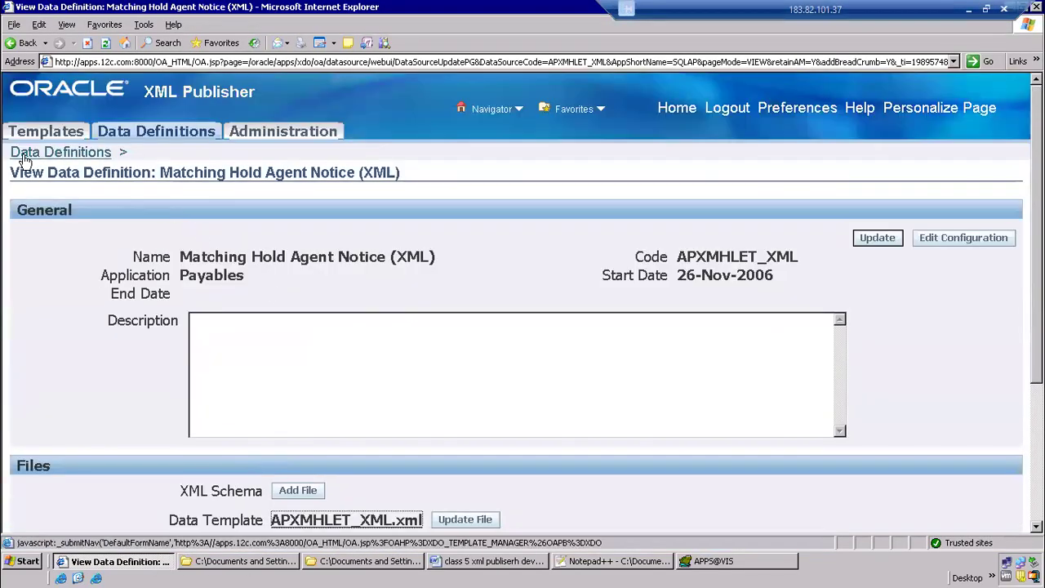
left_click(666, 110)
scroll(210, 343, "down", 10)
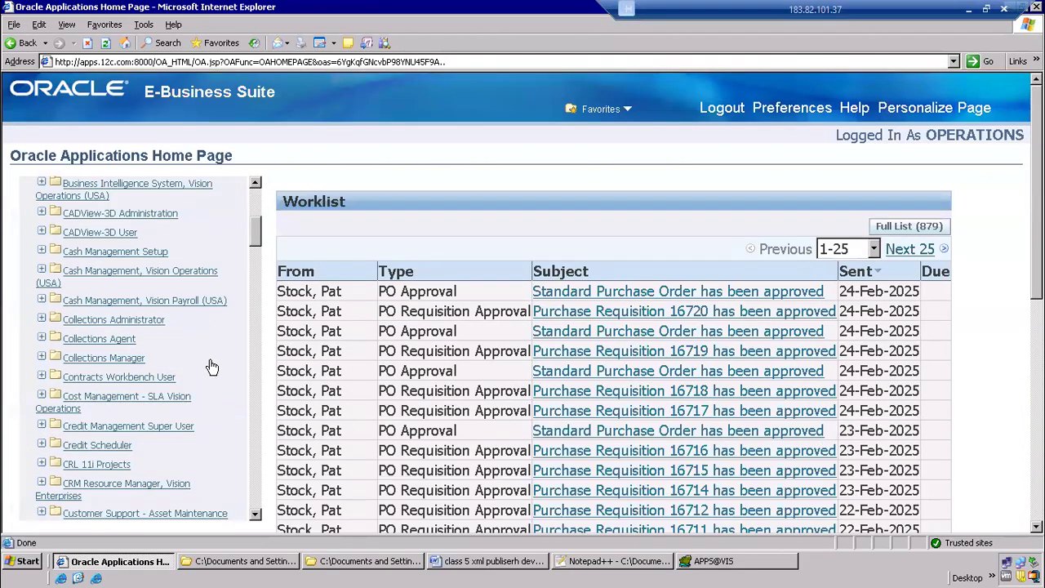
scroll(181, 433, "down", 15)
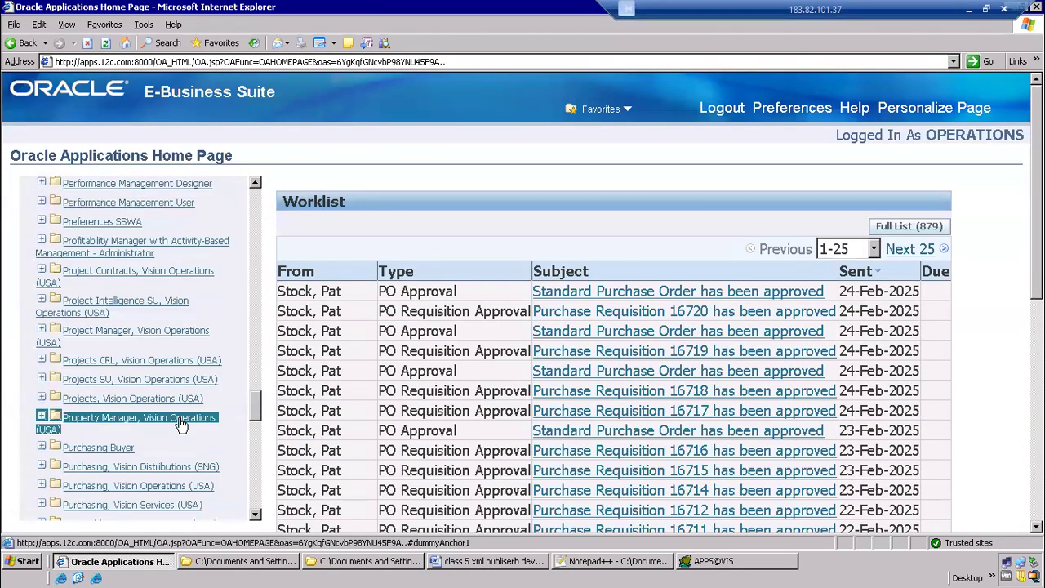
scroll(180, 455, "down", 3)
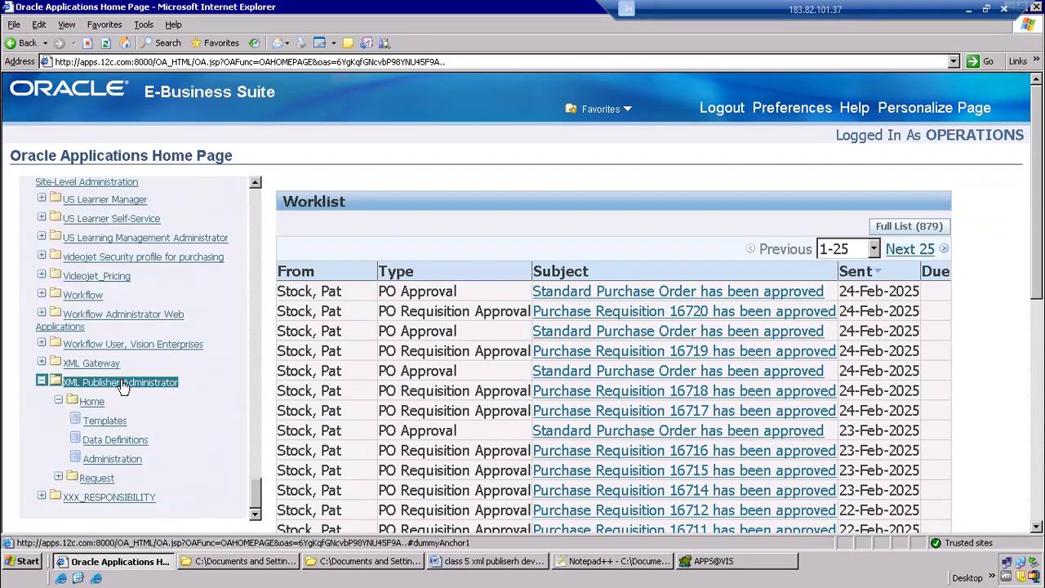
left_click(119, 441)
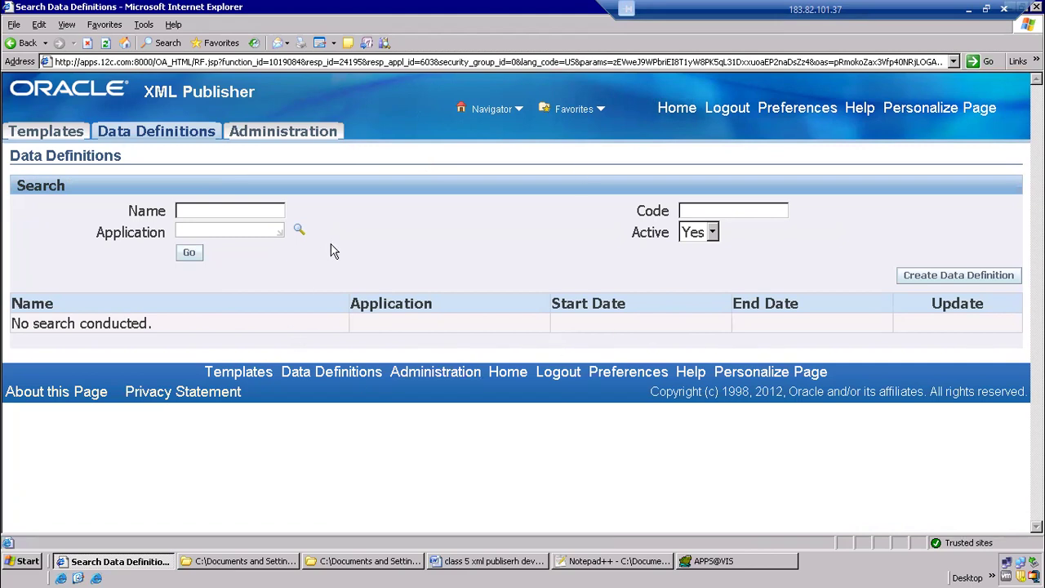
Search the data definitions without criteria, view the VETS-2000 DataSource definition, and return to the list
left_click(195, 209)
left_click(188, 253)
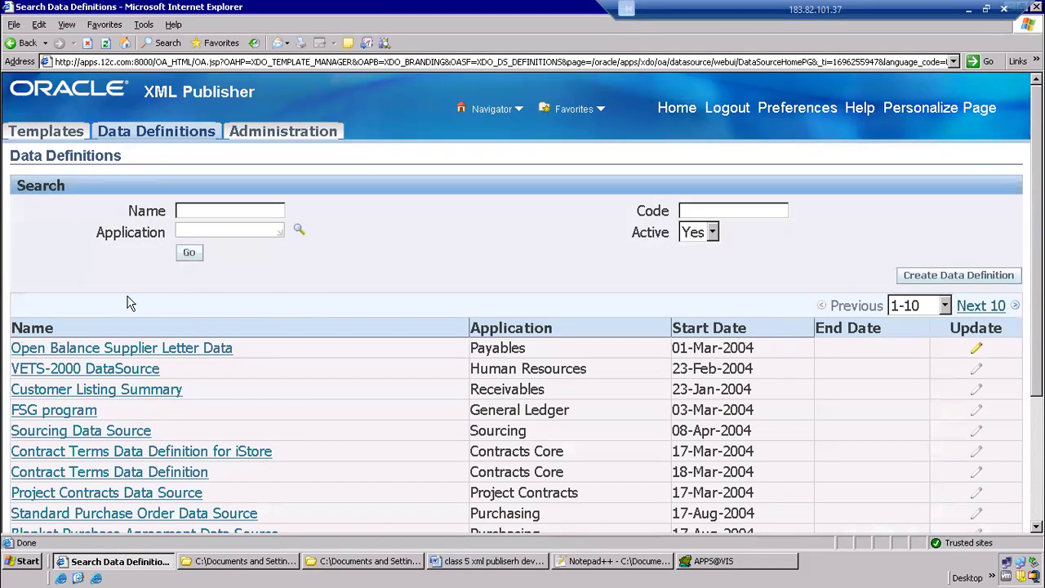
left_click(114, 369)
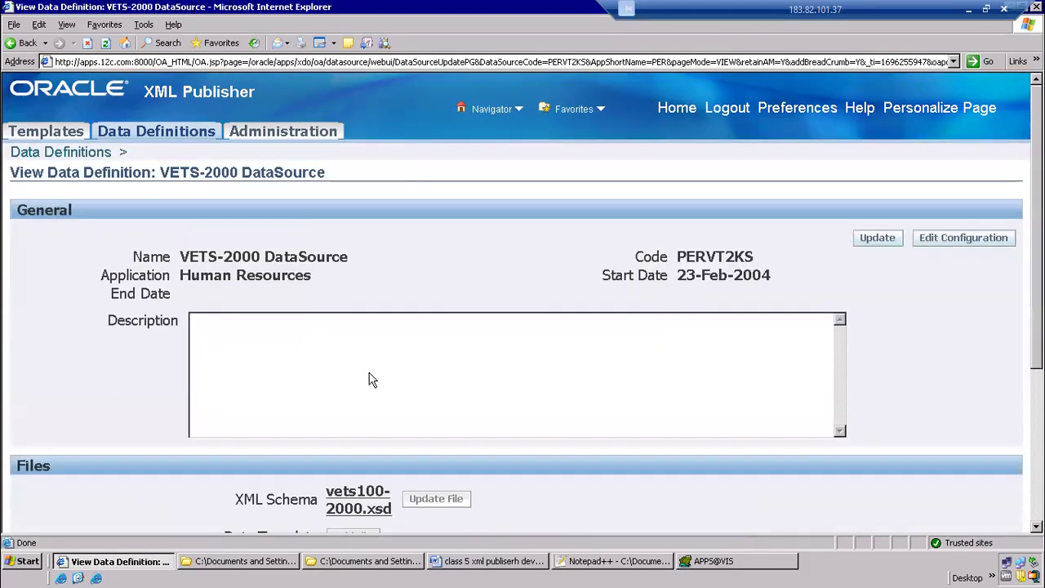
left_click(11, 45)
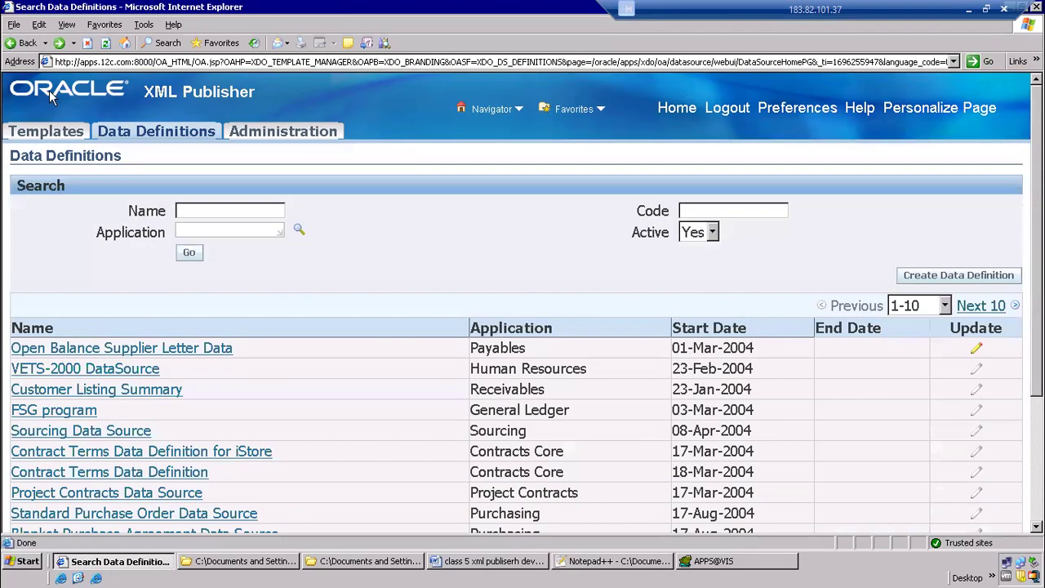
Reopen the Data Definitions search page and start creating a new data definition
left_click(137, 141)
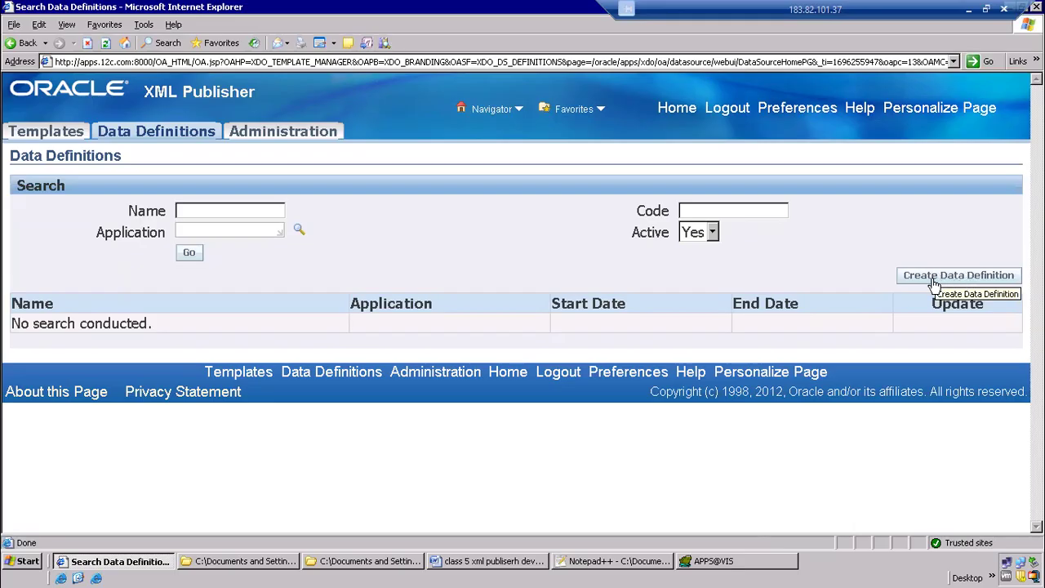
left_click(921, 279)
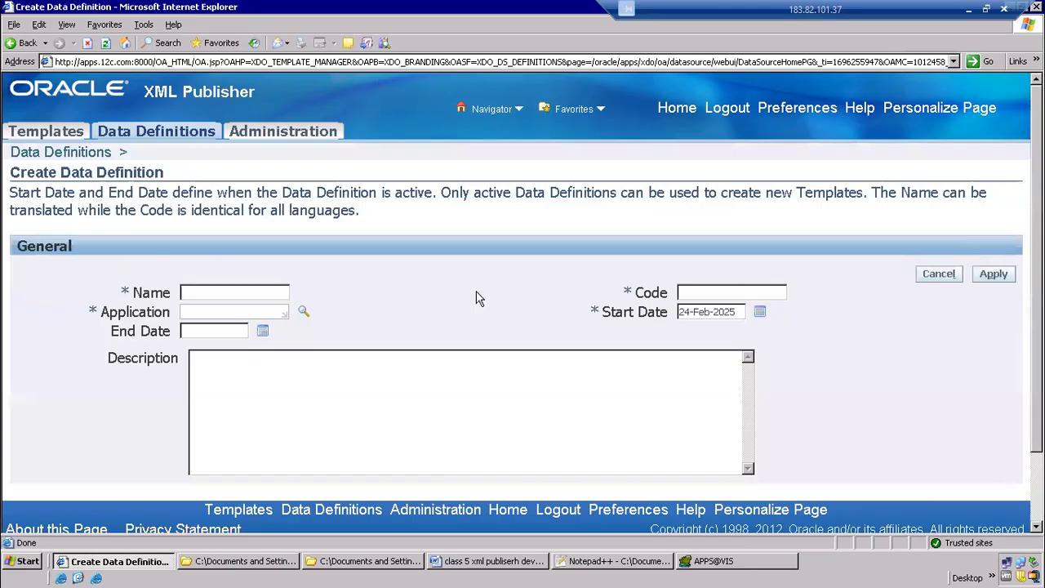
left_click(704, 291)
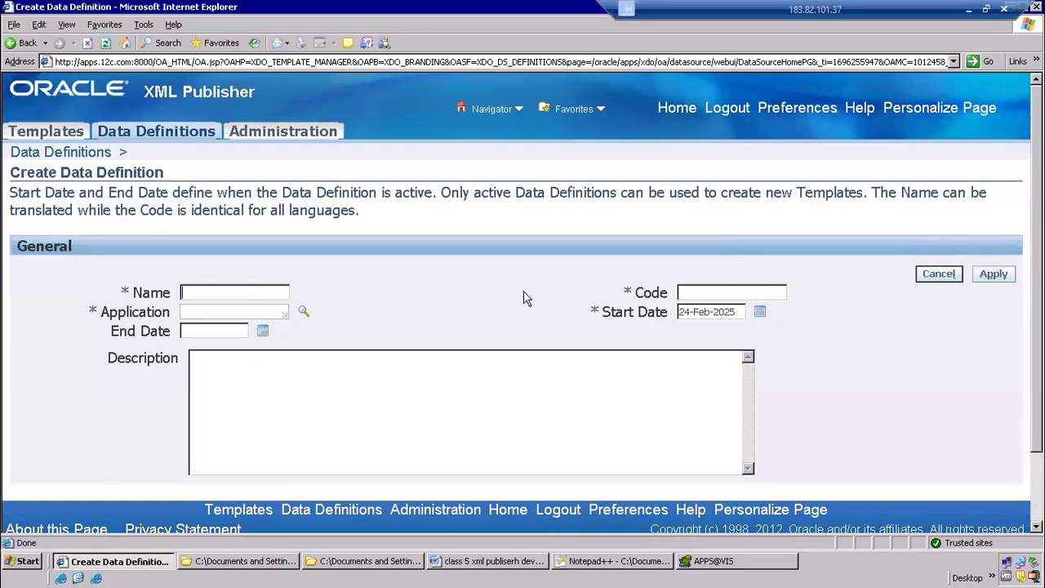
Close the batch 107 folder window and select the base name of CPAPSUP.xml in the combined folder for copying
left_click(364, 561)
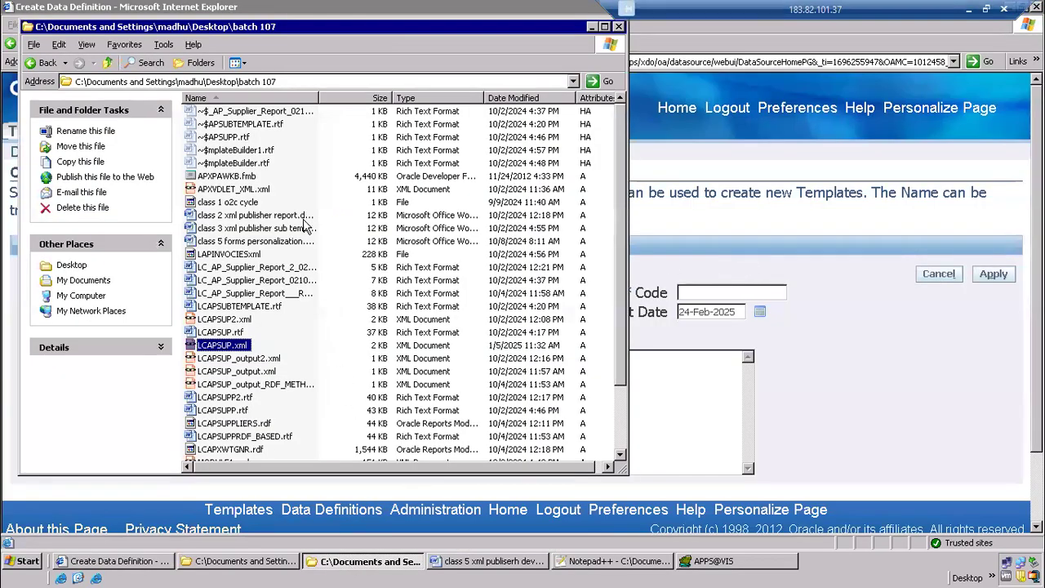
left_click(619, 26)
left_click(267, 564)
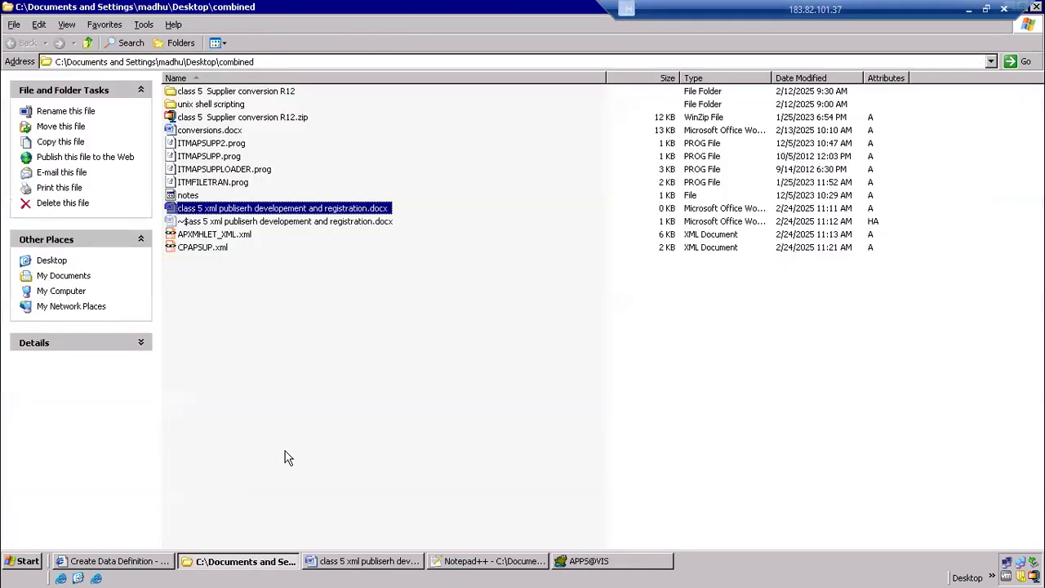
left_click(205, 248)
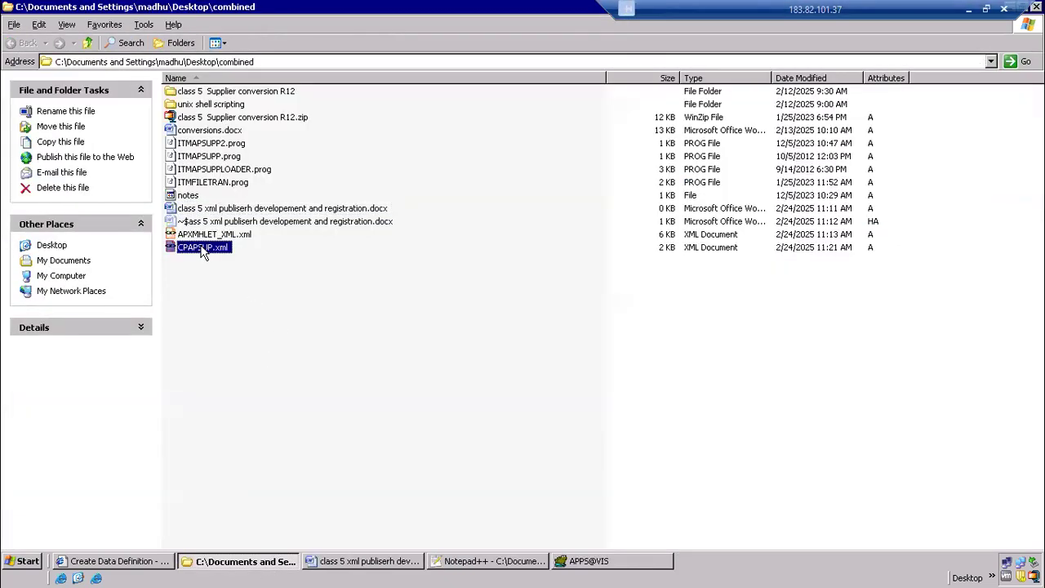
left_click(202, 248)
left_click_drag(215, 248, 131, 246)
key("ctrl+c")
Return to the Create Data Definition form and set the code to CPAPSUP, without the trailing period
key("alt+Tab")
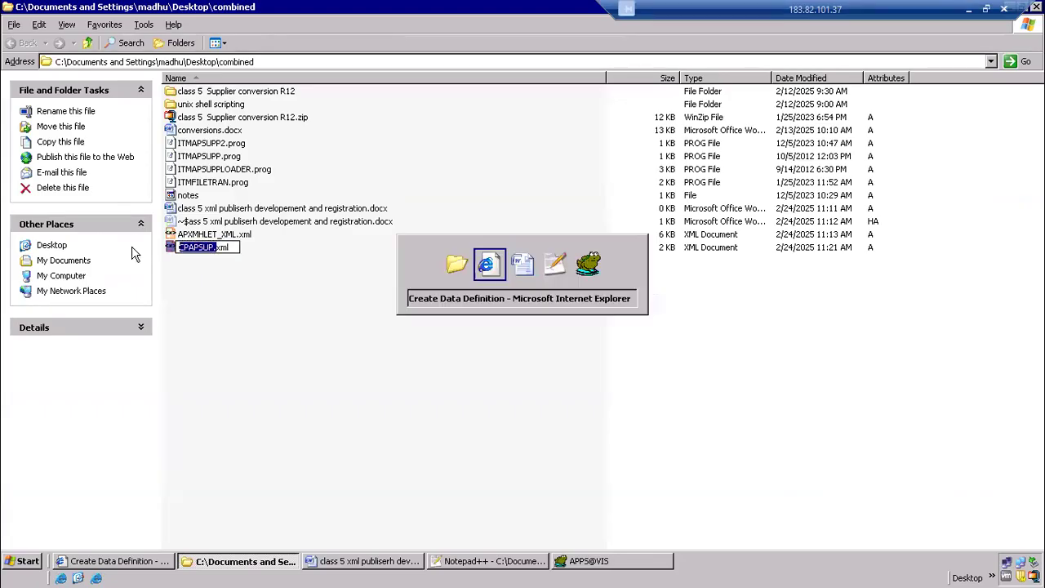
key("alt+Tab")
key("alt+Tab")
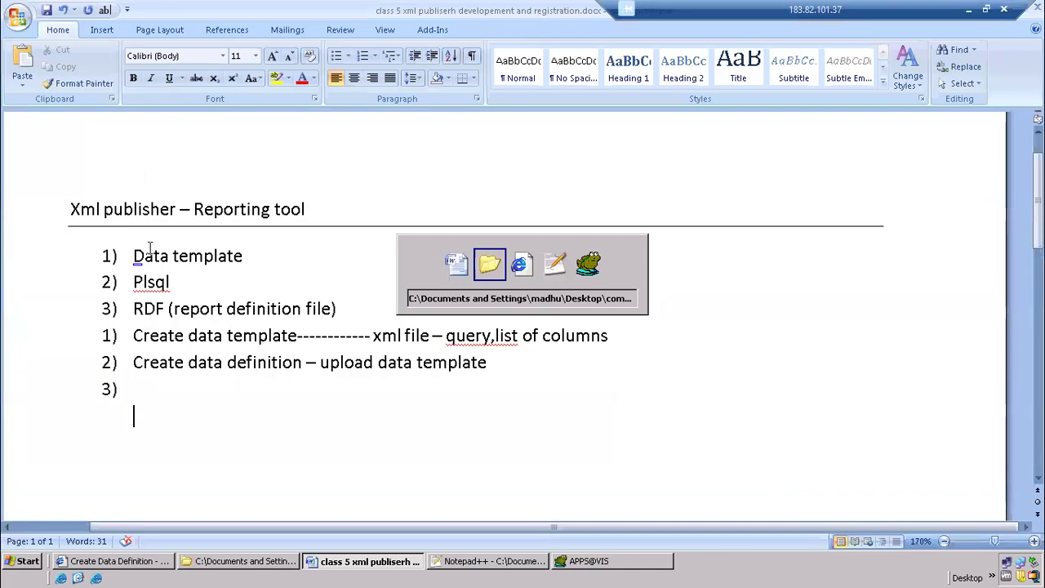
key("alt+Tab")
left_click(710, 295)
key("ctrl+v")
key("ctrl+a")
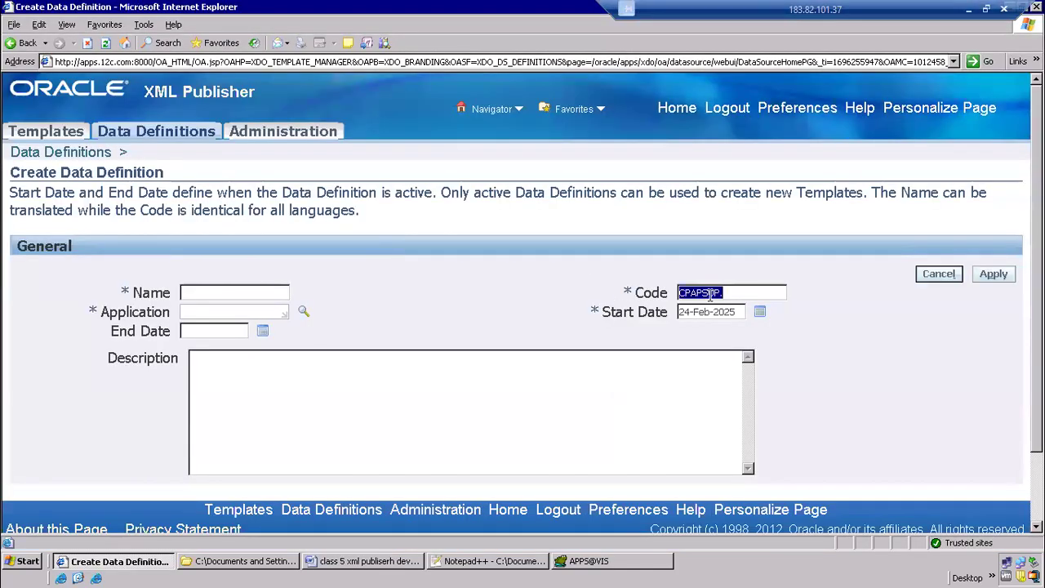
left_click(734, 294)
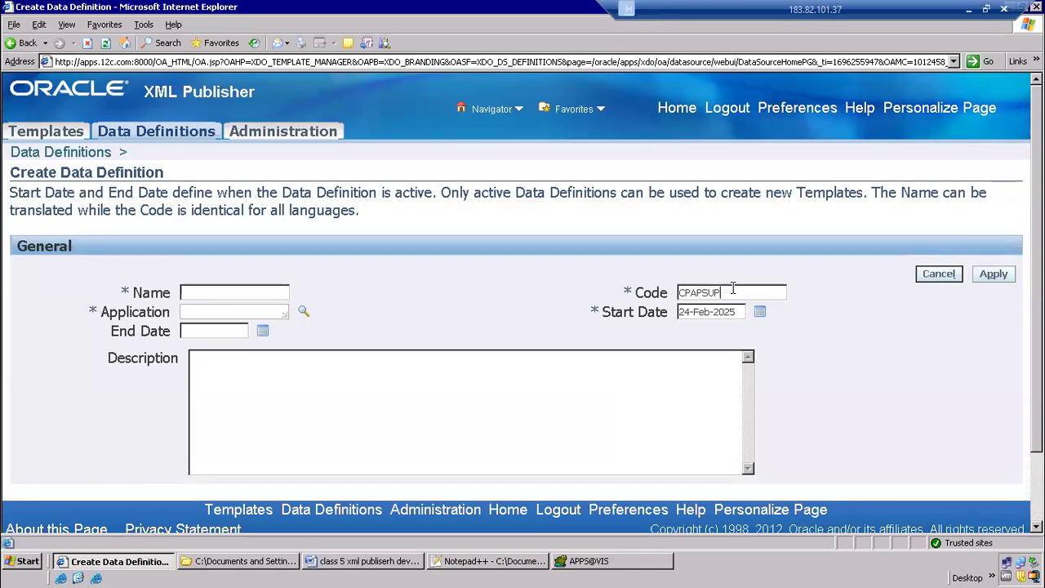
Reuse the code CPAPSUP as the data definition's name and set the application to Payables
left_click_drag(733, 292, 619, 290)
key("ctrl+c")
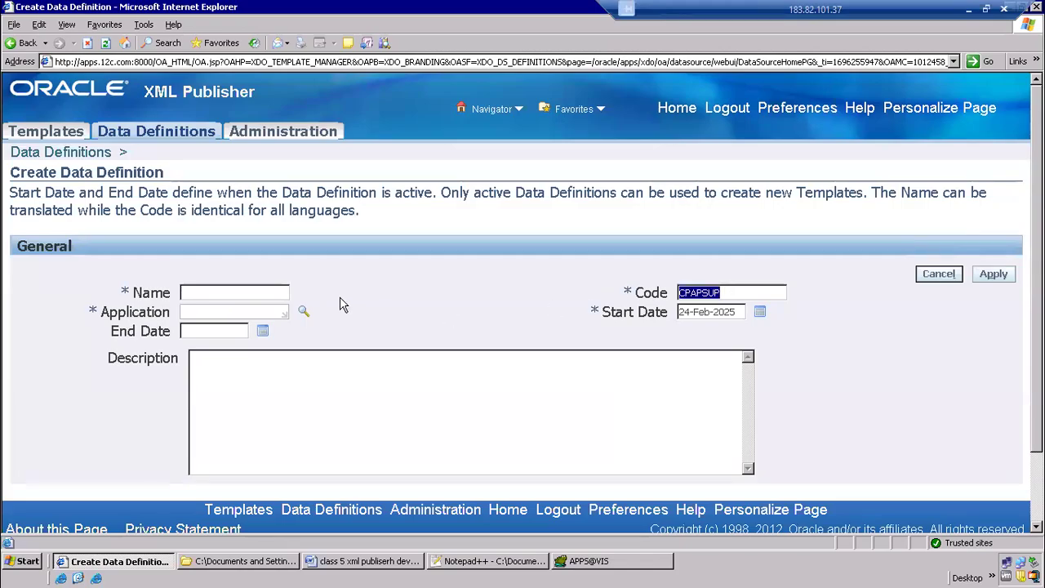
left_click(256, 294)
key("ctrl+v")
left_click(248, 312)
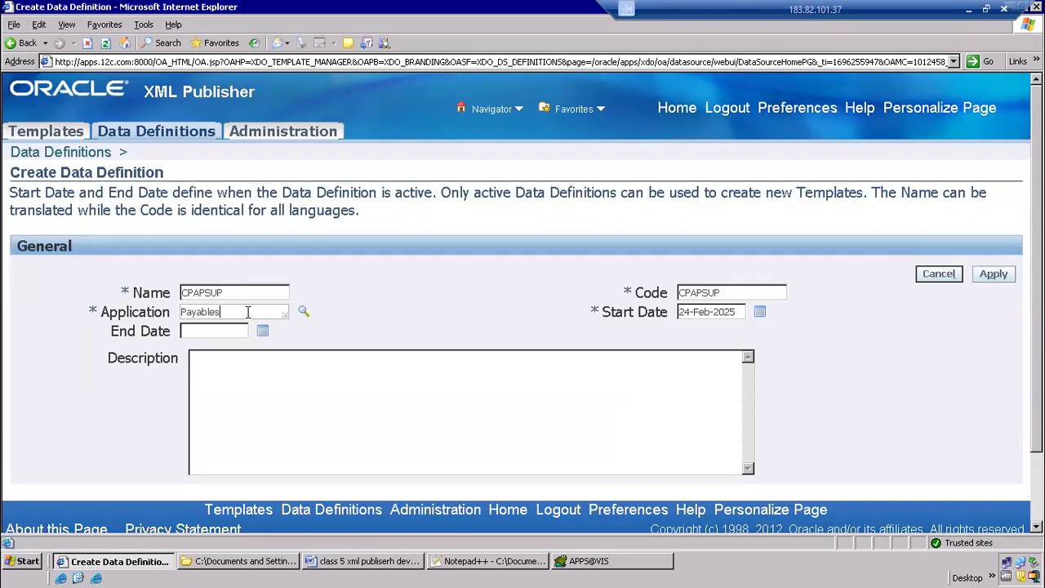
Choose Payables from the matching application suggestions as the data definition's application
type("Payables")
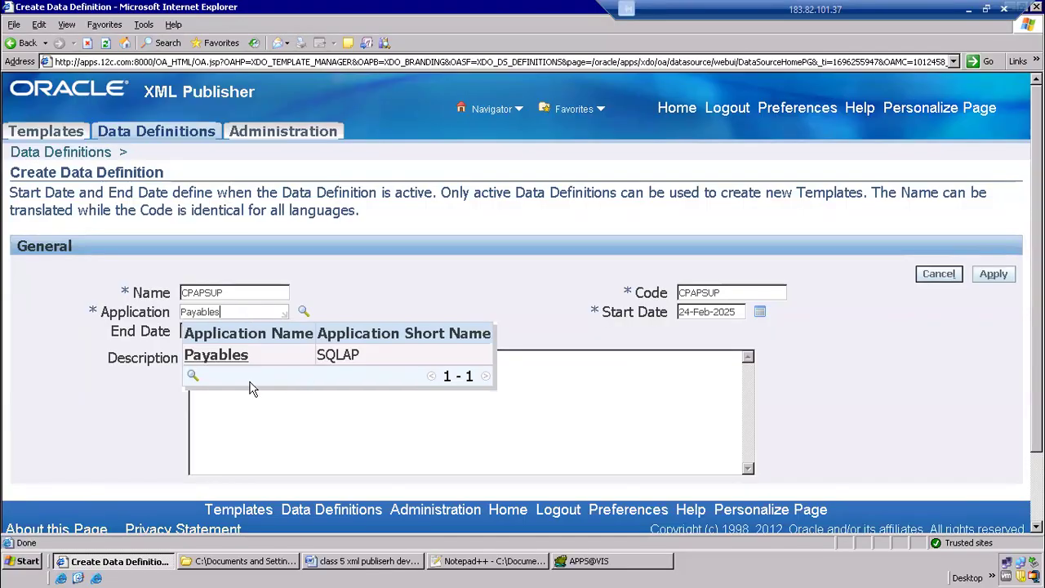
left_click(224, 359)
left_click(255, 375)
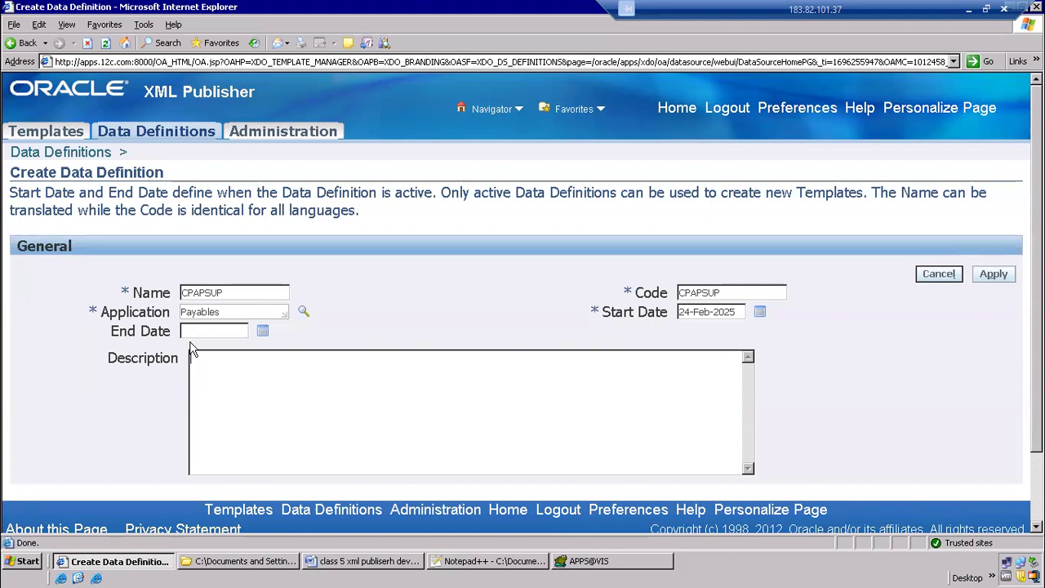
left_click_drag(107, 295, 103, 294)
left_click(262, 392)
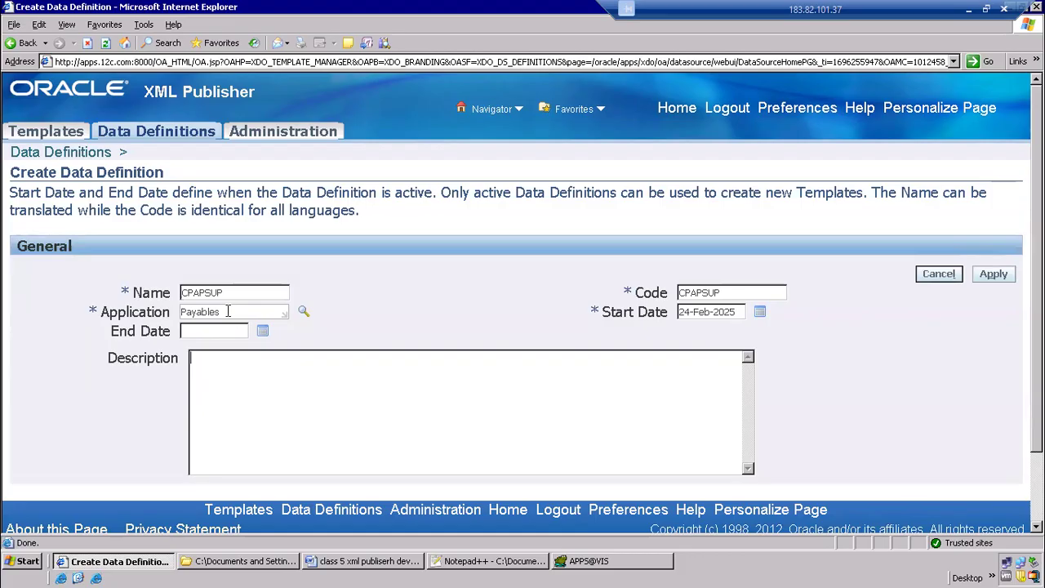
Search the full application list and change the data definition's application to Purchasing
double_click(193, 318)
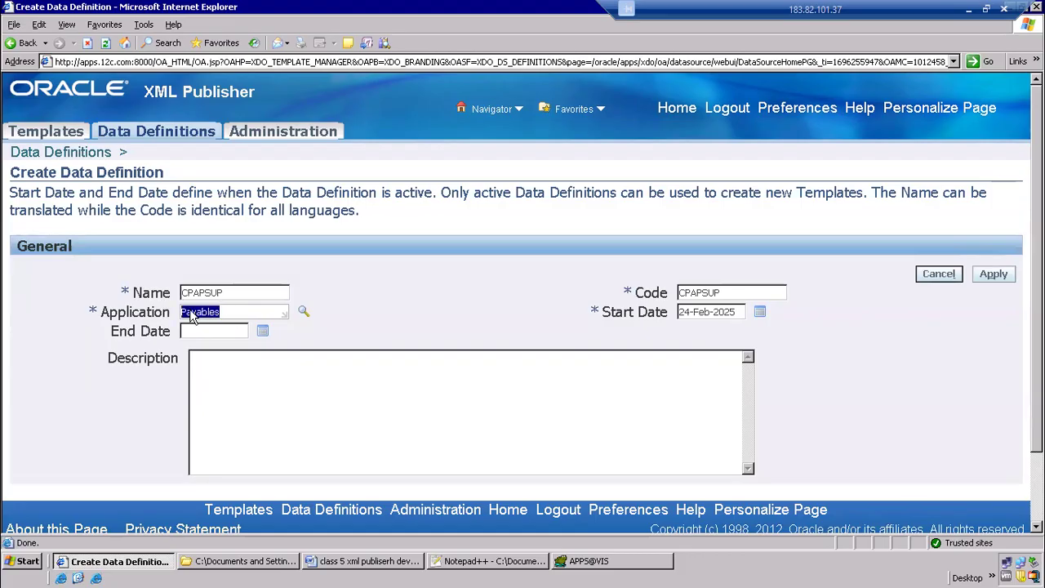
left_click(304, 315)
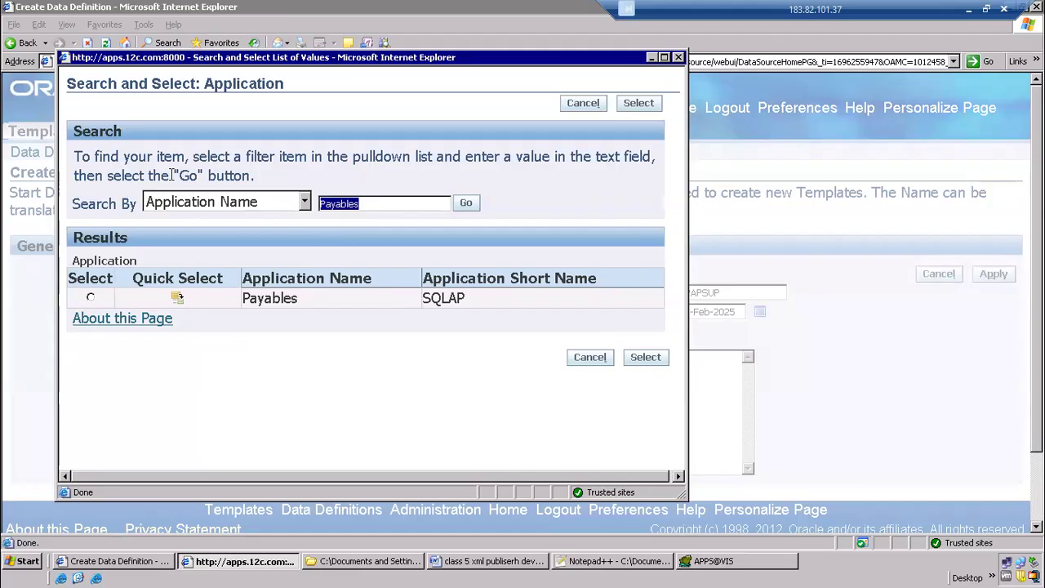
key("BackSpace")
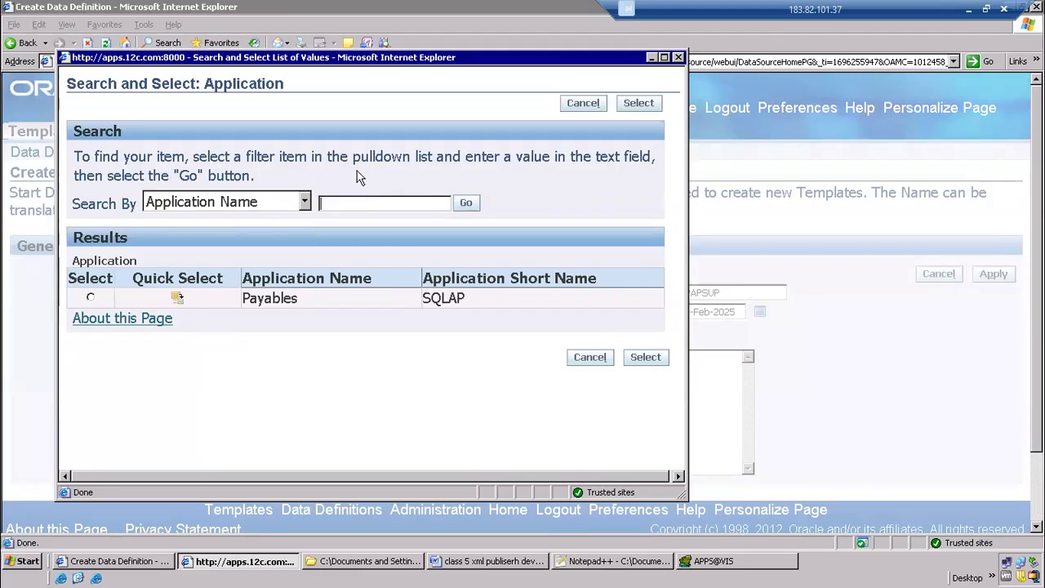
left_click(464, 203)
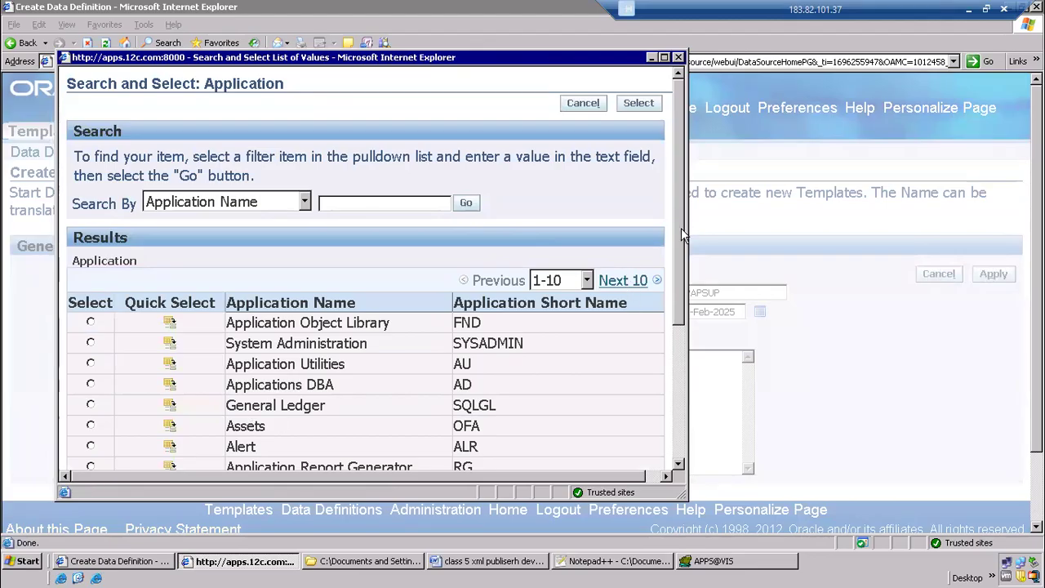
left_click_drag(681, 227, 674, 351)
left_click(629, 343)
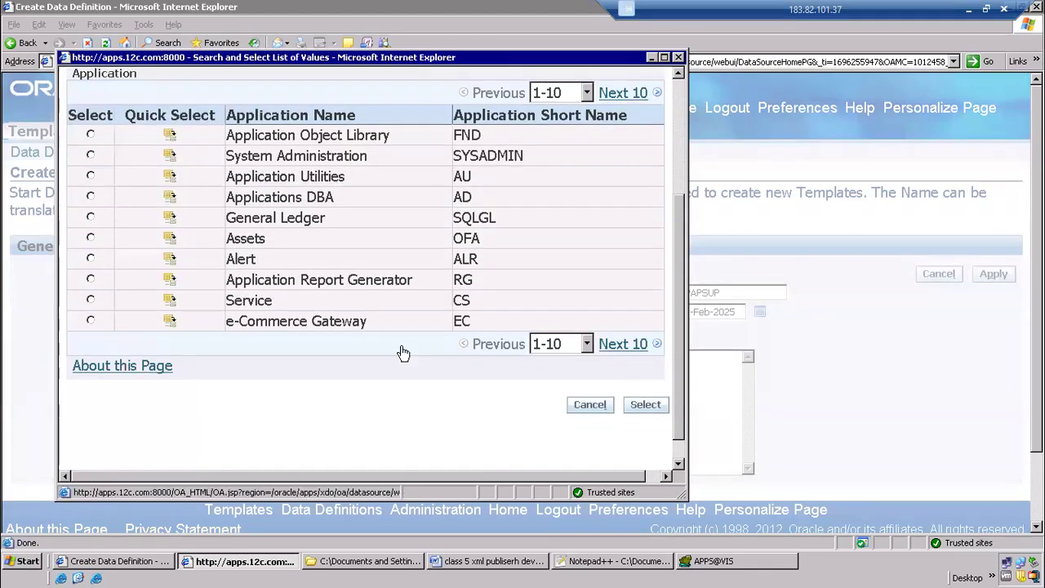
double_click(268, 319)
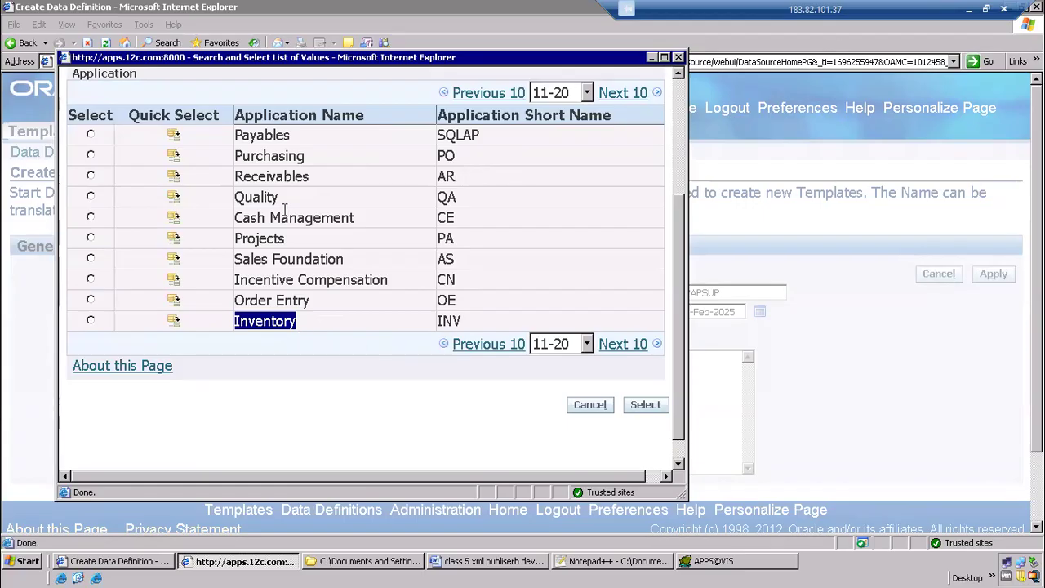
left_click(270, 155)
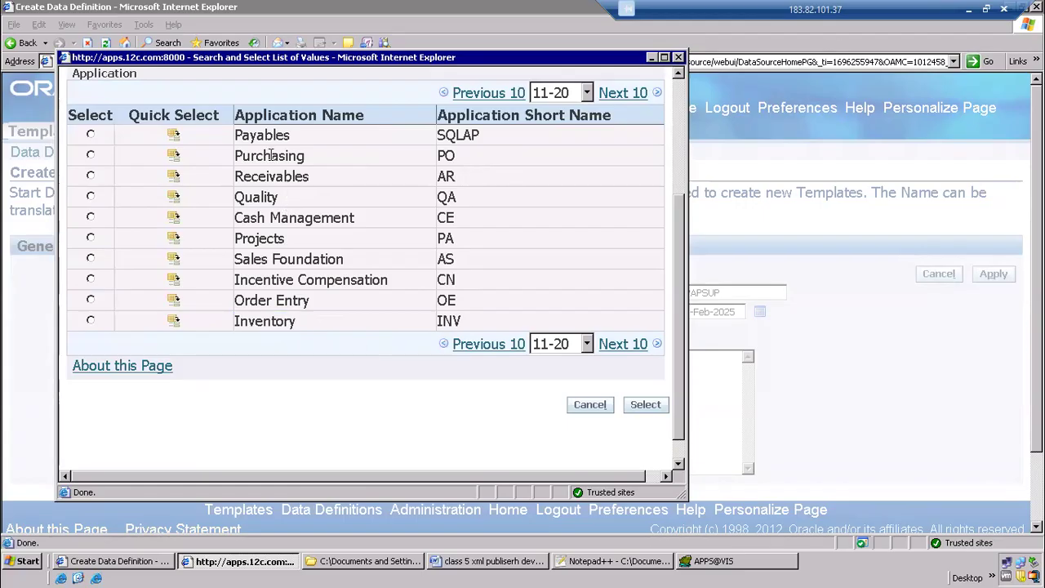
left_click(173, 156)
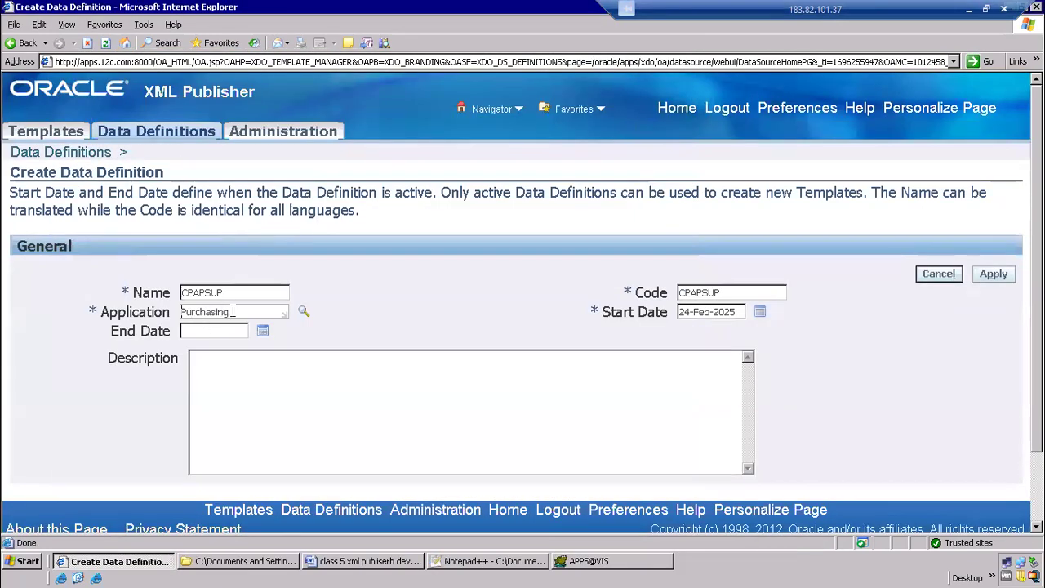
Switch to Notepad++ and examine the tables in the FROM clause of the CPAPSUP.xml query
left_click(602, 562)
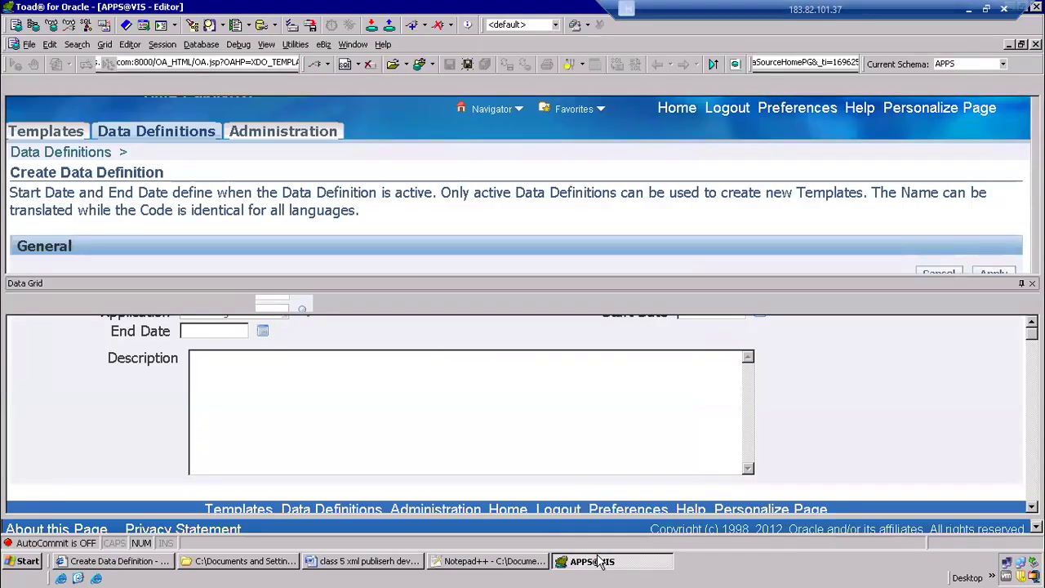
left_click(523, 565)
left_click_drag(224, 237, 401, 281)
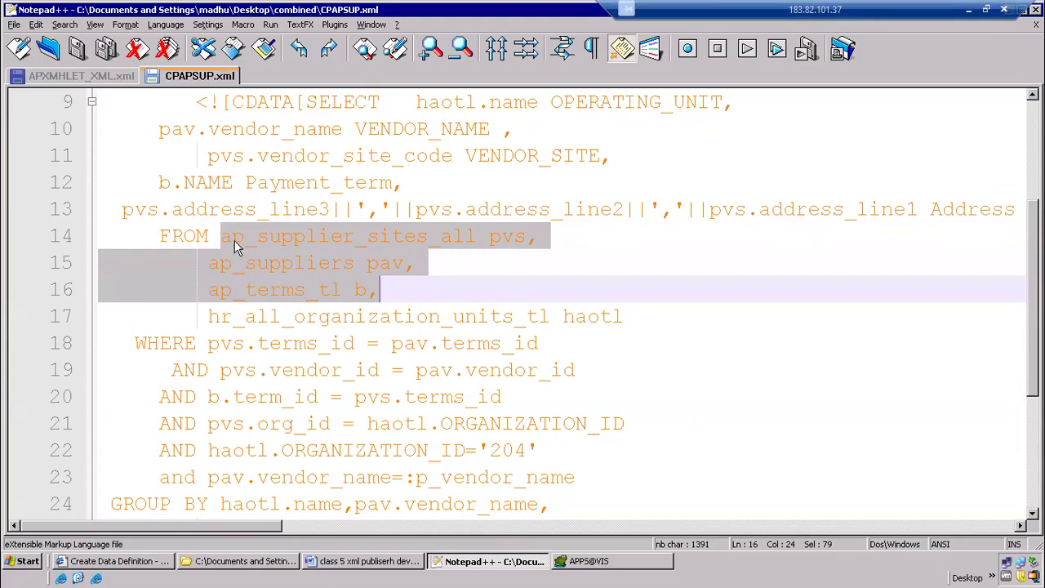
key("alt+Tab")
key("alt+Tab")
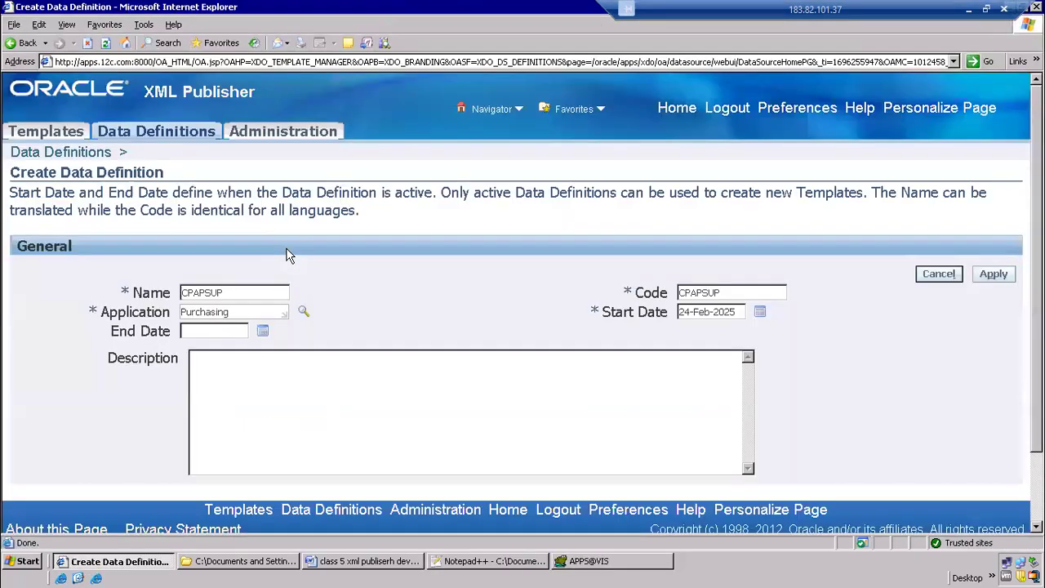
Set the data definition's application to Payables and save the CPAPSUP data definition
left_click_drag(243, 307, 129, 311)
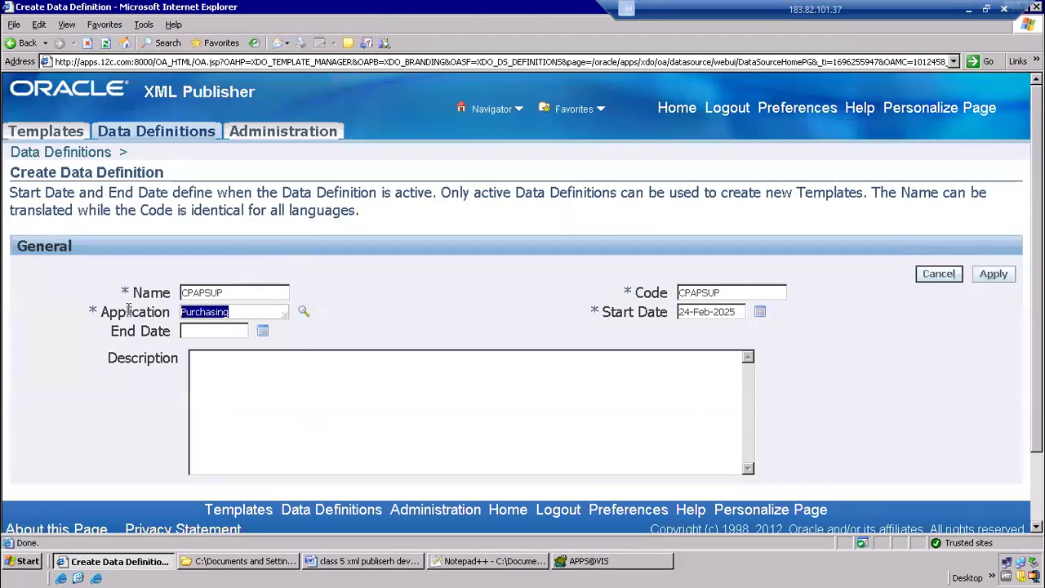
type("Payables")
key("Tab")
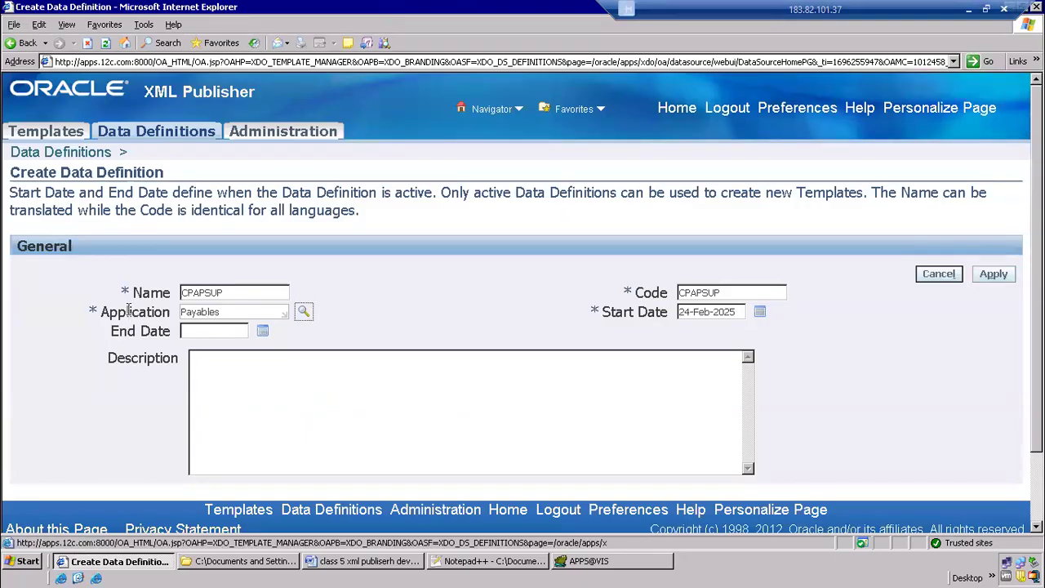
left_click(993, 276)
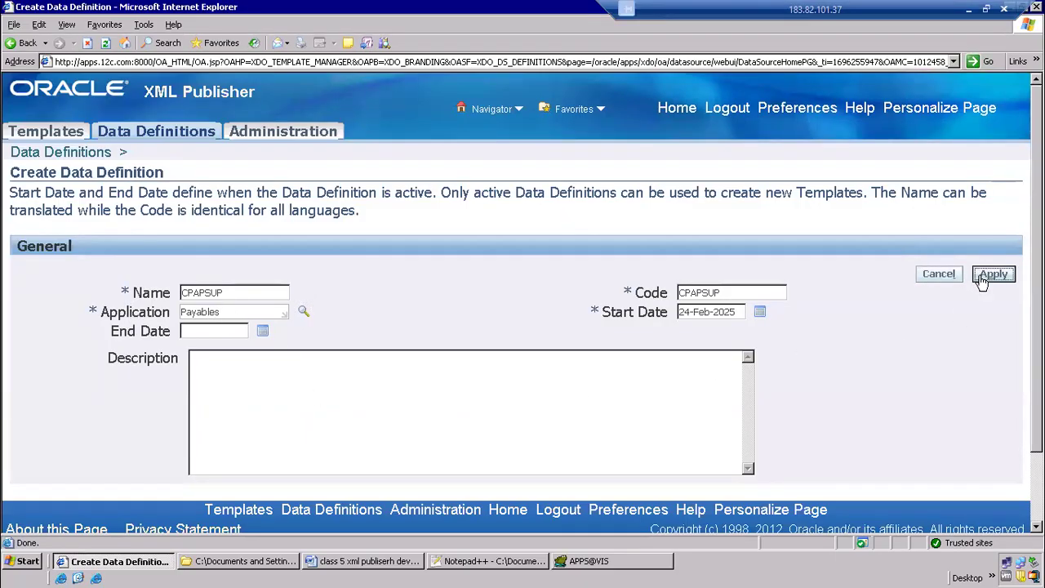
Review the Data Template entry among the definition's files against the data template upload step in the Word notes
scroll(341, 287, "down", 5)
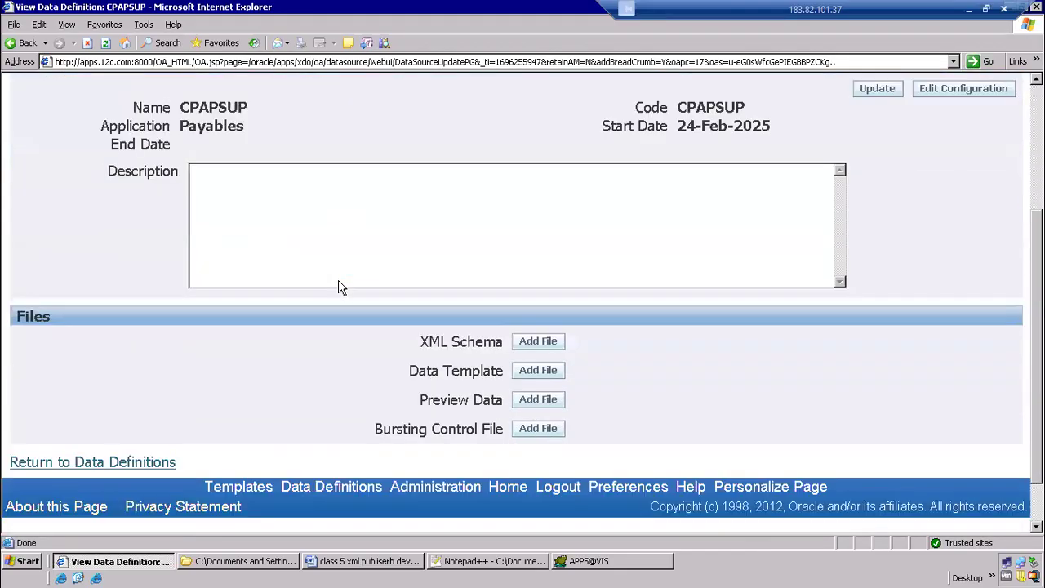
left_click_drag(410, 314, 496, 311)
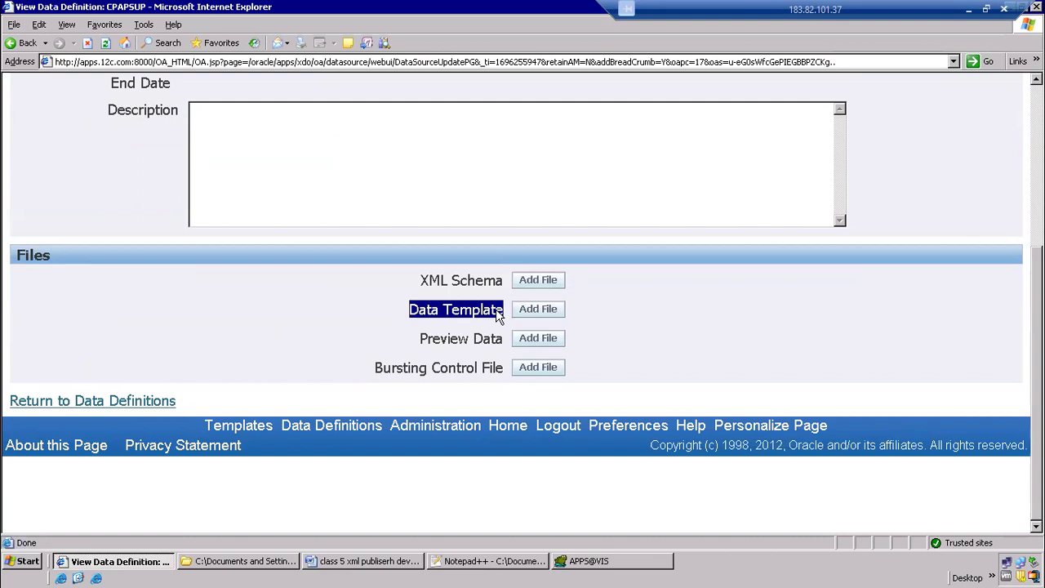
key("alt+Tab")
key("alt+Tab")
key("alt+Tab")
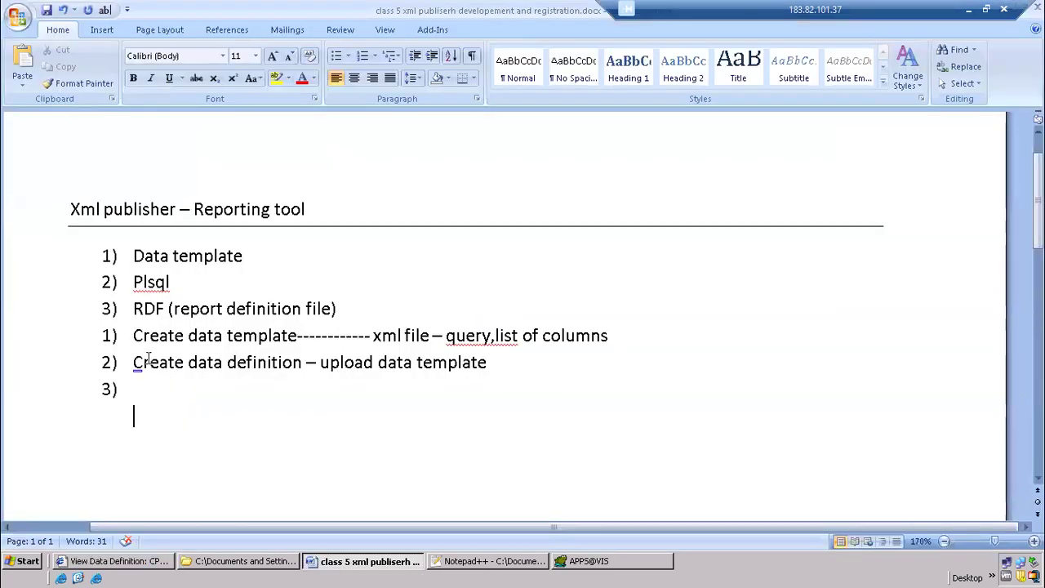
left_click_drag(137, 363, 482, 363)
left_click(345, 390)
key("alt+Tab")
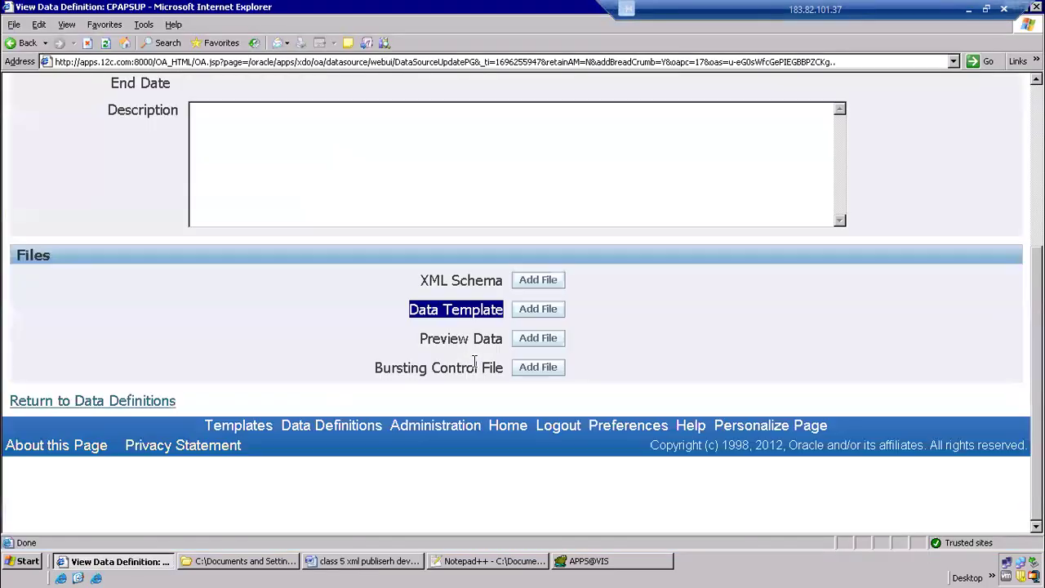
Upload CPAPSUP.xml from the combined folder as the data template of the CPAPSUP data definition
left_click(533, 310)
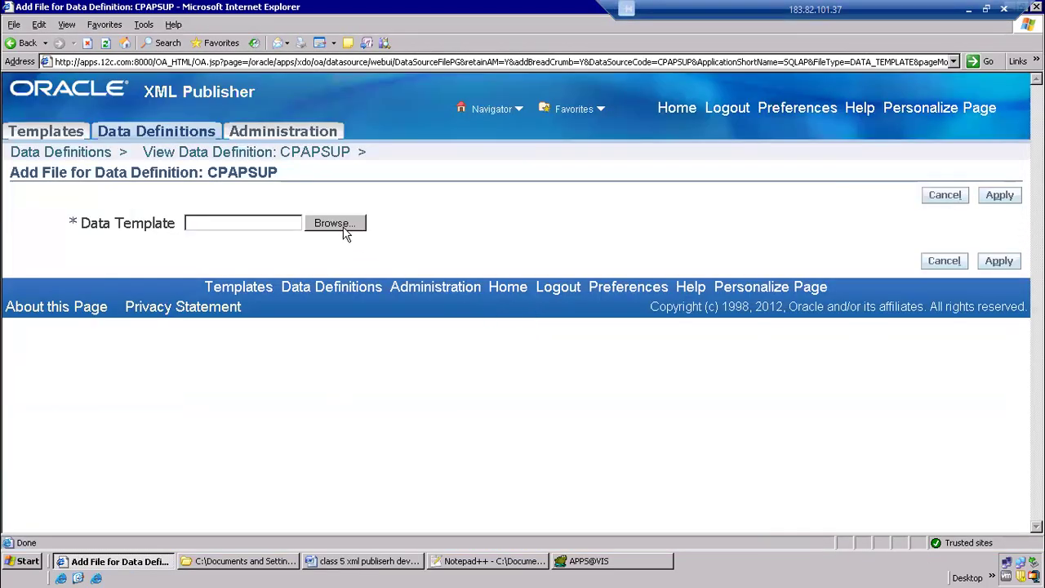
left_click(346, 228)
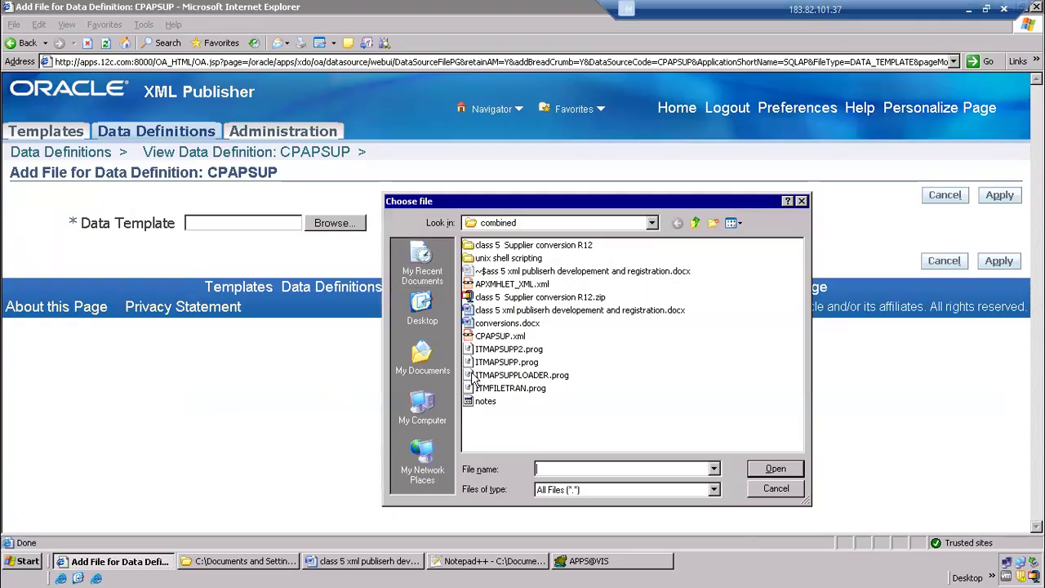
left_click(496, 337)
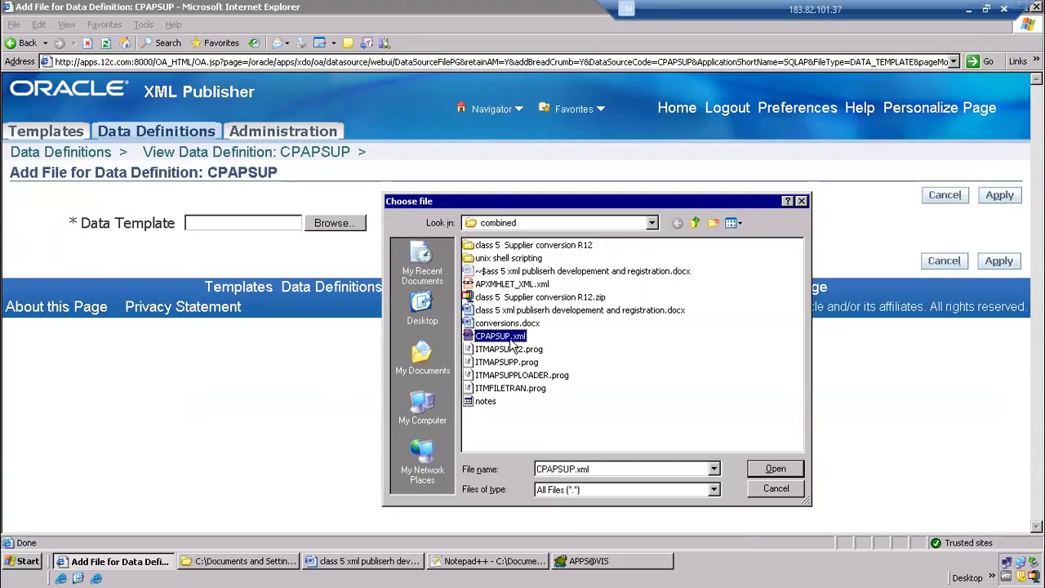
left_click(776, 470)
left_click(997, 196)
Start downloading the uploaded CPAPSUP.xml data template and cancel the download
scroll(490, 343, "down", 5)
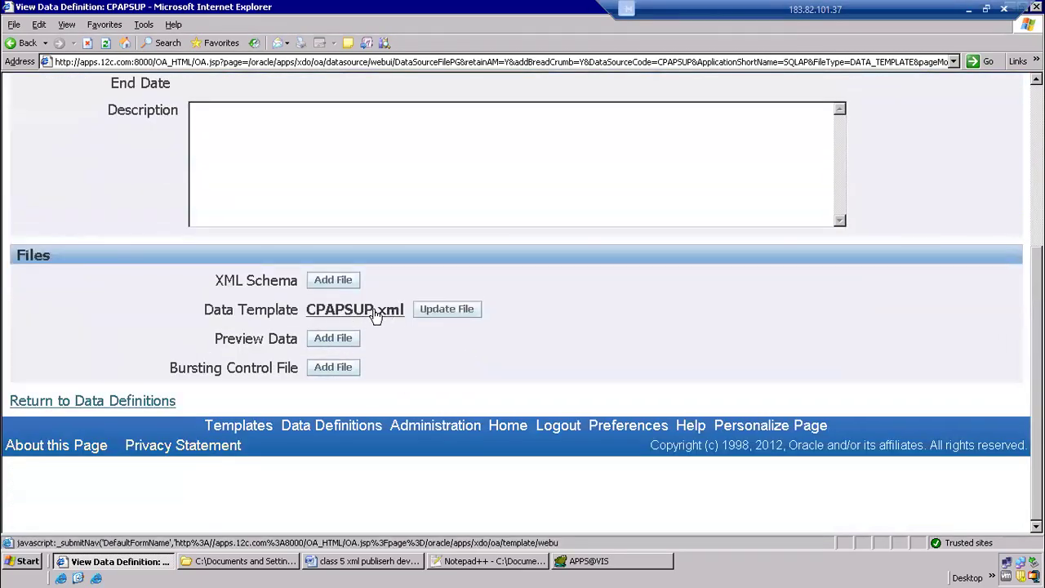
left_click(373, 310)
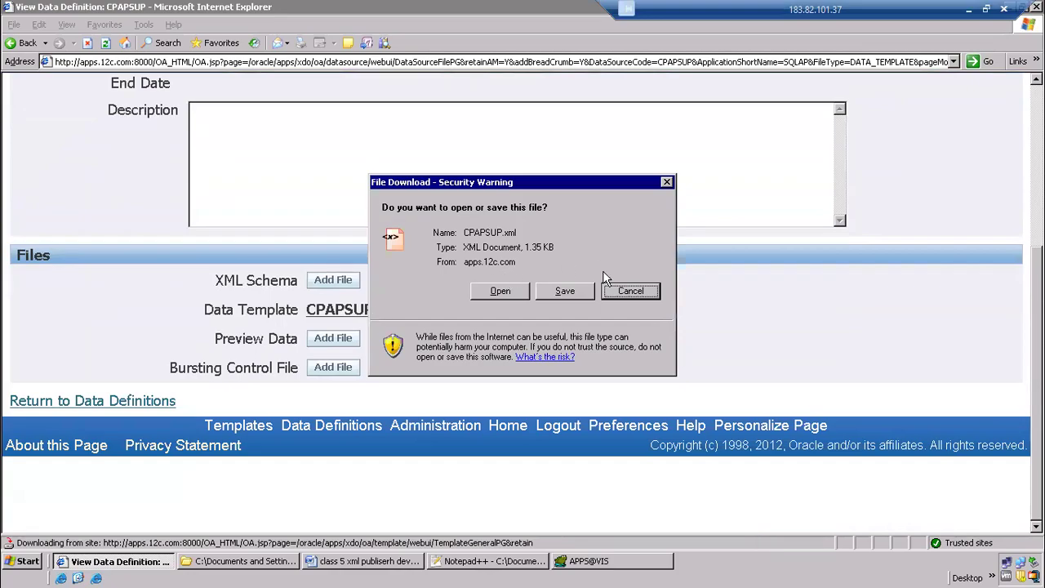
left_click(630, 295)
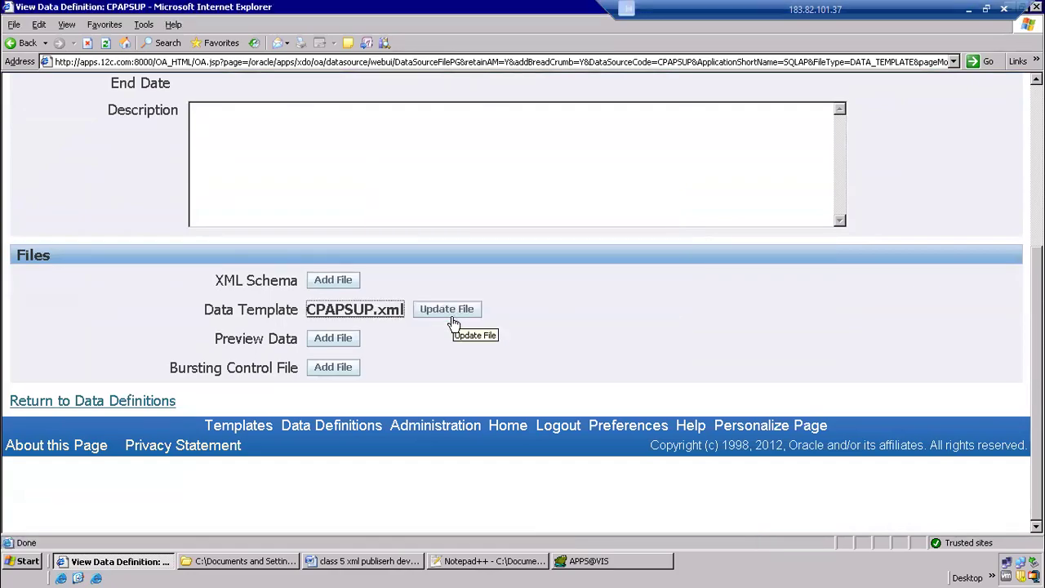
left_click(463, 313)
Return to the Word class notes and fill in numbered item 3 as "Concurrent program"
key("alt+Tab")
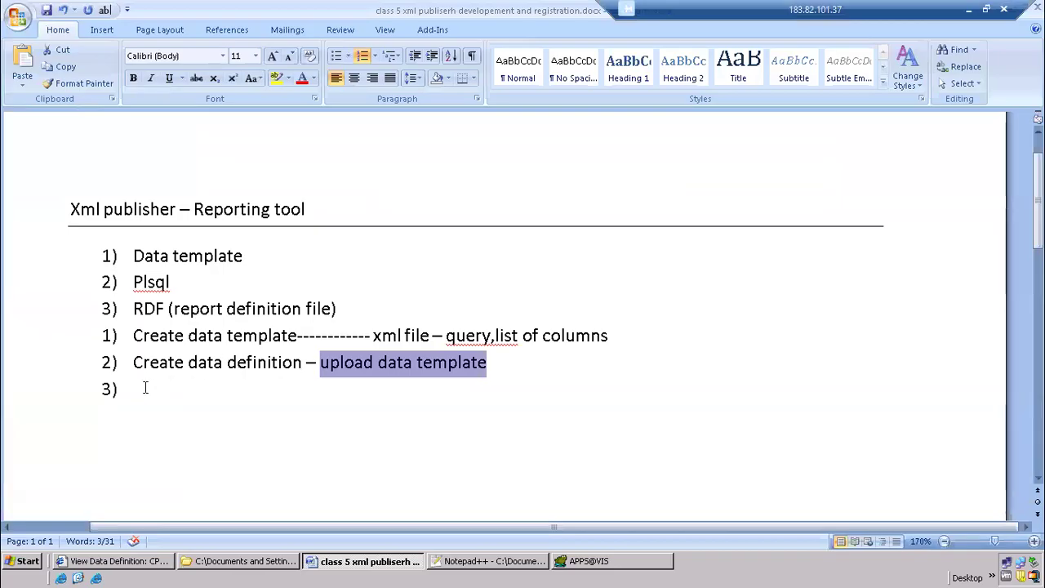
left_click(146, 388)
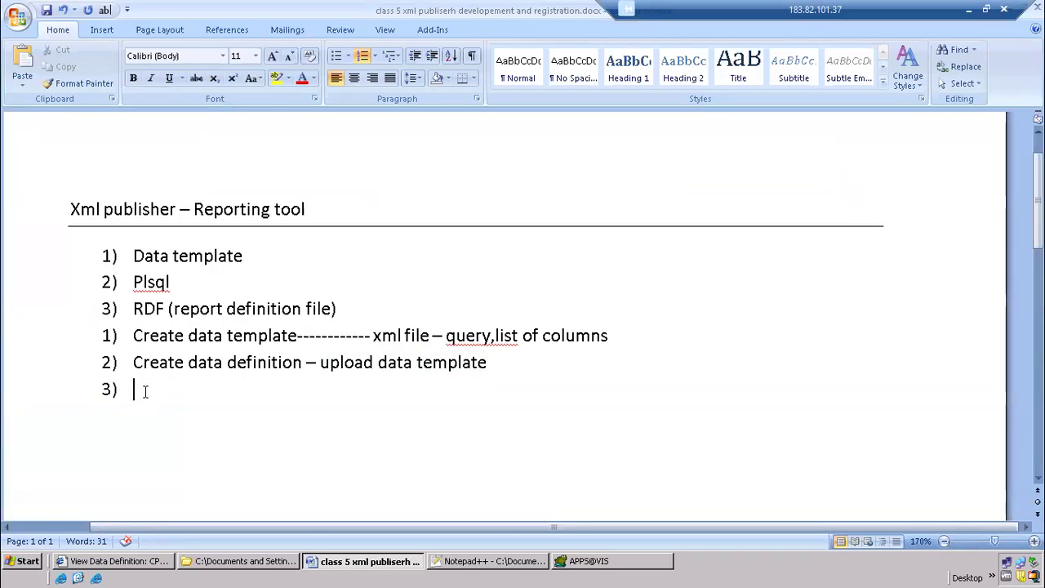
left_click(114, 561)
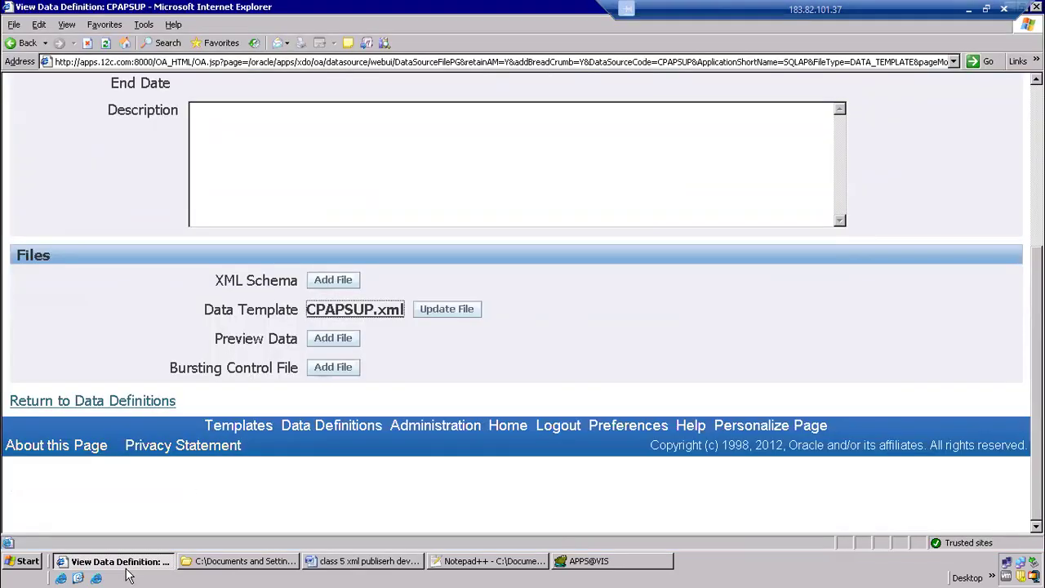
key("alt+Tab")
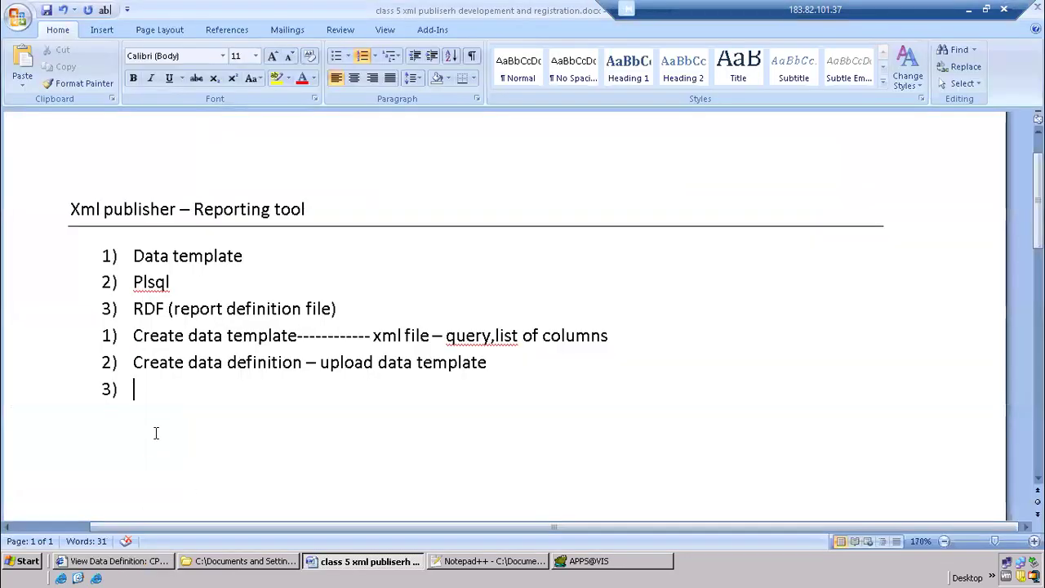
type("concur")
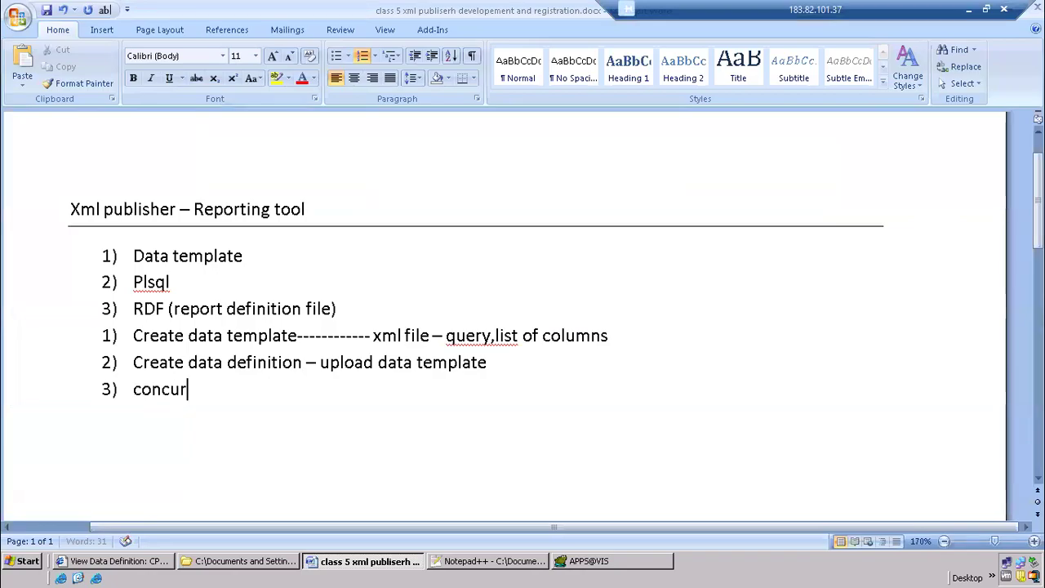
type("rent program")
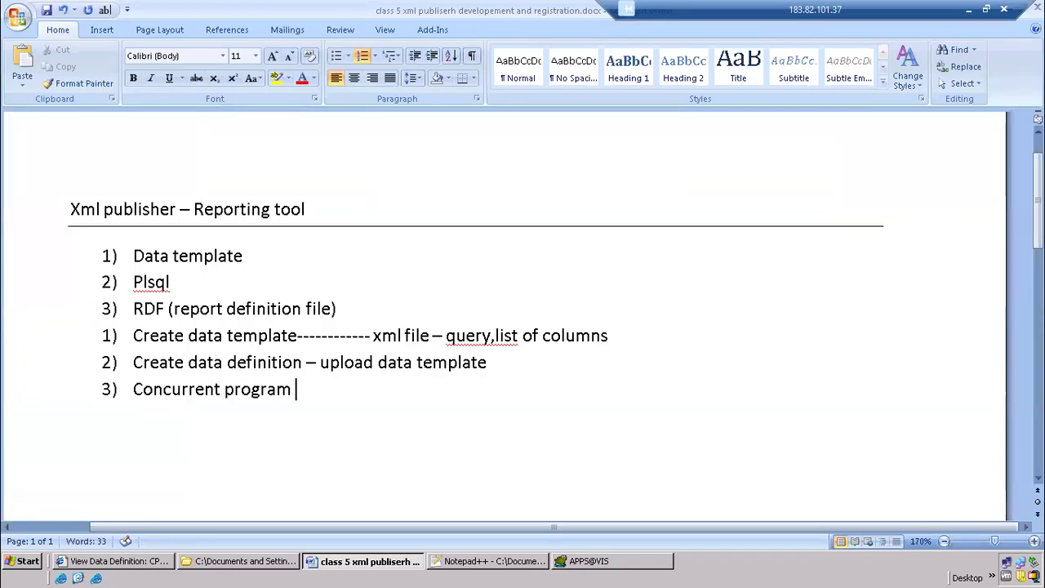
Add "Request Group" and "Responsibility" as items 4 and 5 of the numbered list in the notes
key("Return")
type("Request ")
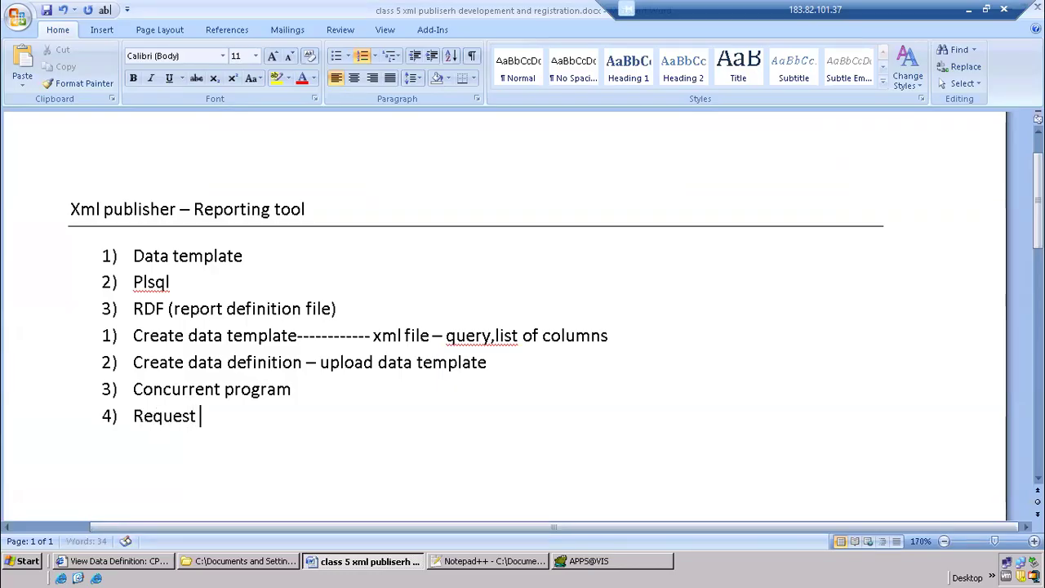
type("Group")
key("Return")
type("REspon")
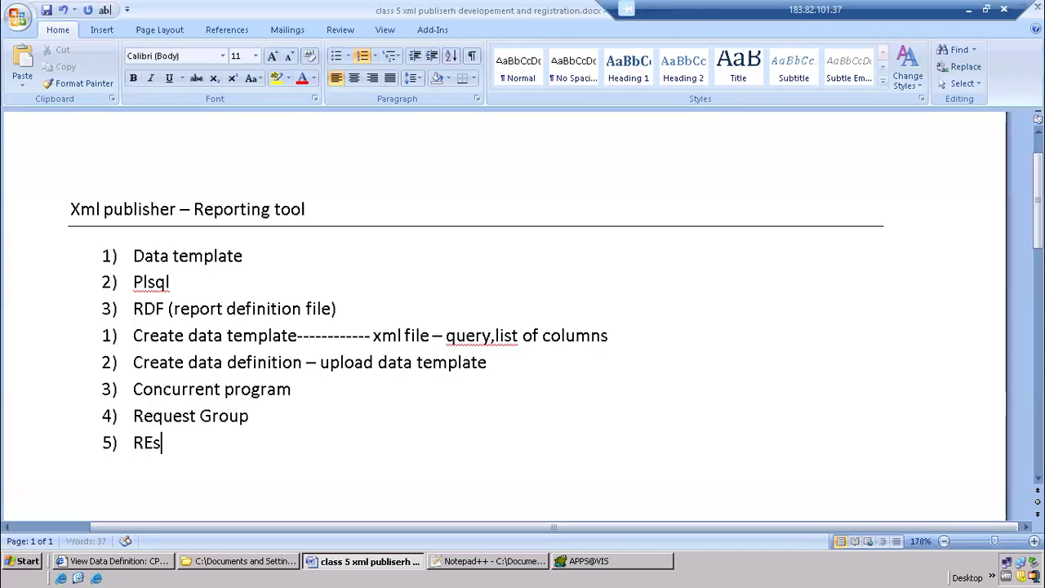
key("BackSpace")
key("BackSpace")
key("BackSpace")
key("BackSpace")
key("BackSpace")
type("eso")
key("BackSpace")
type("ponsibility")
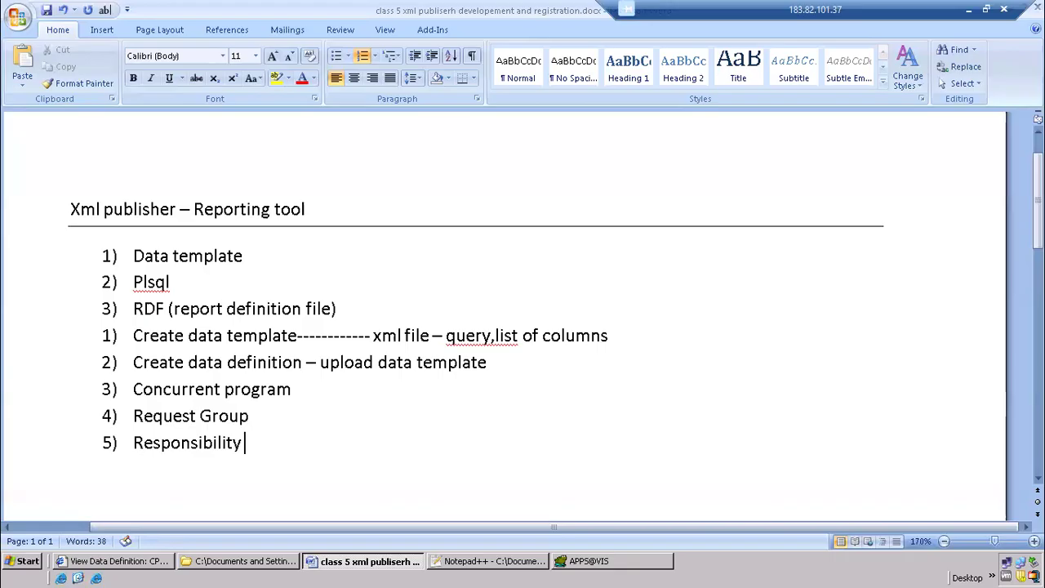
Highlight the numbered items "Concurrent program", "Request Group" and "Responsibility" in yellow in the class notes
left_click_drag(133, 389, 257, 443)
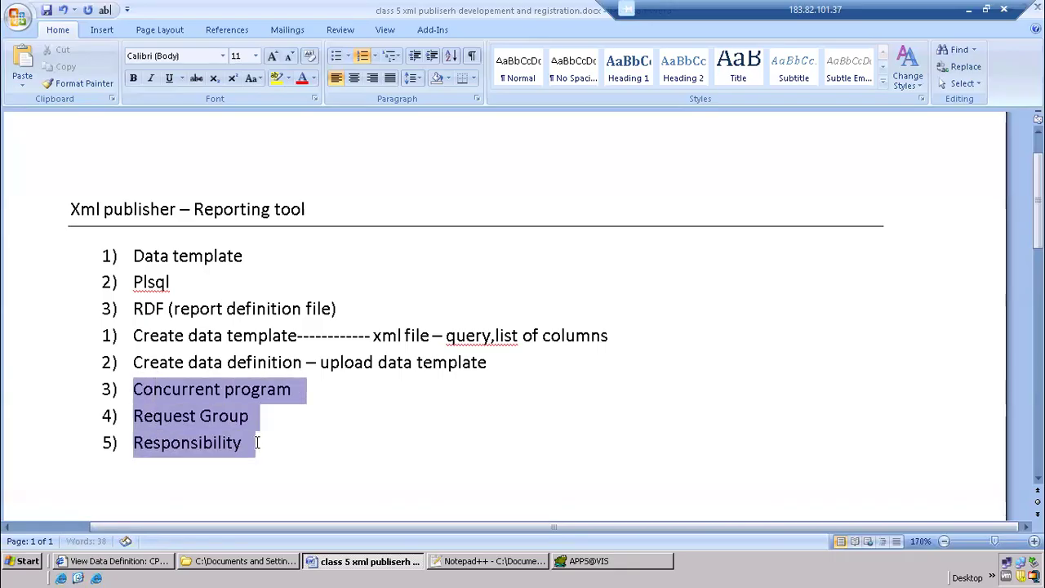
left_click(278, 77)
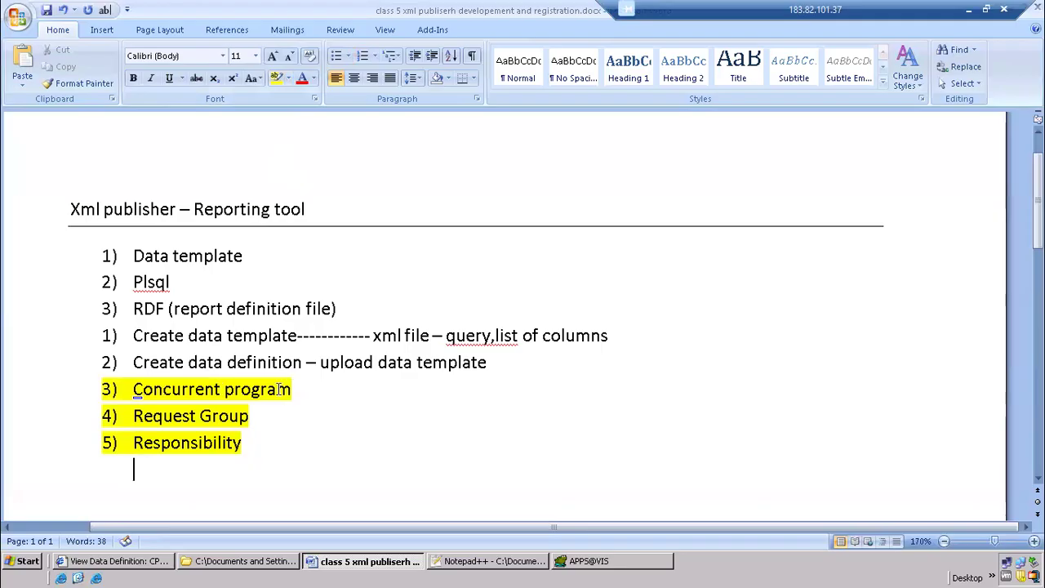
left_click_drag(133, 335, 490, 361)
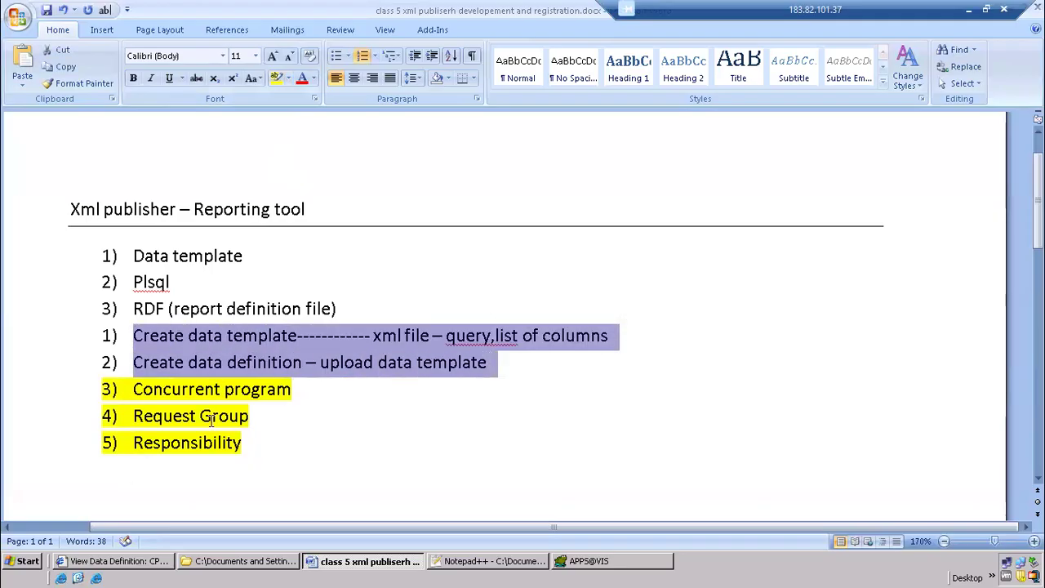
left_click(130, 391)
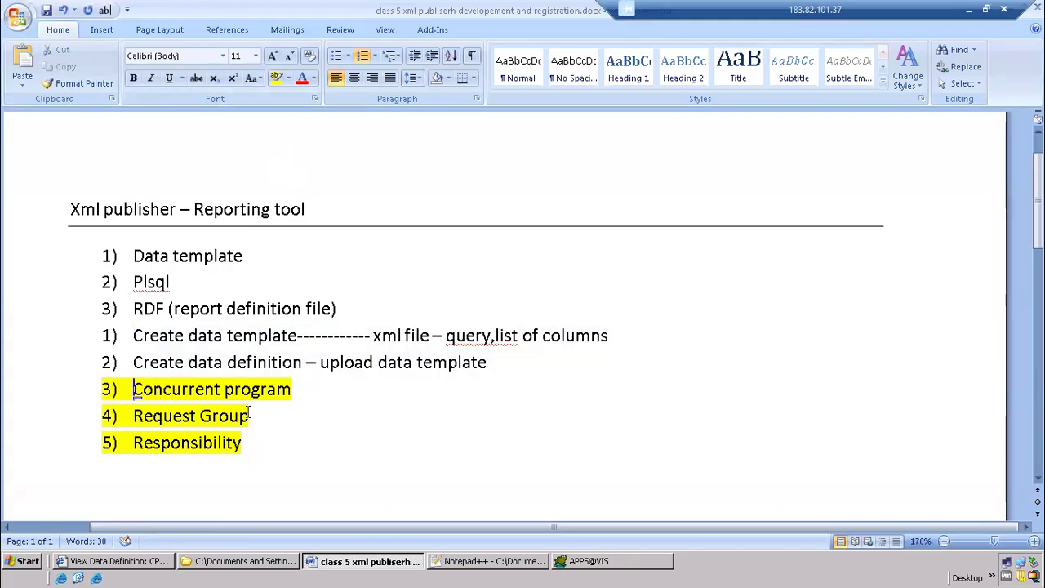
Switch to the XML Publisher browser window and go to the Oracle Applications home page
key("alt+Tab")
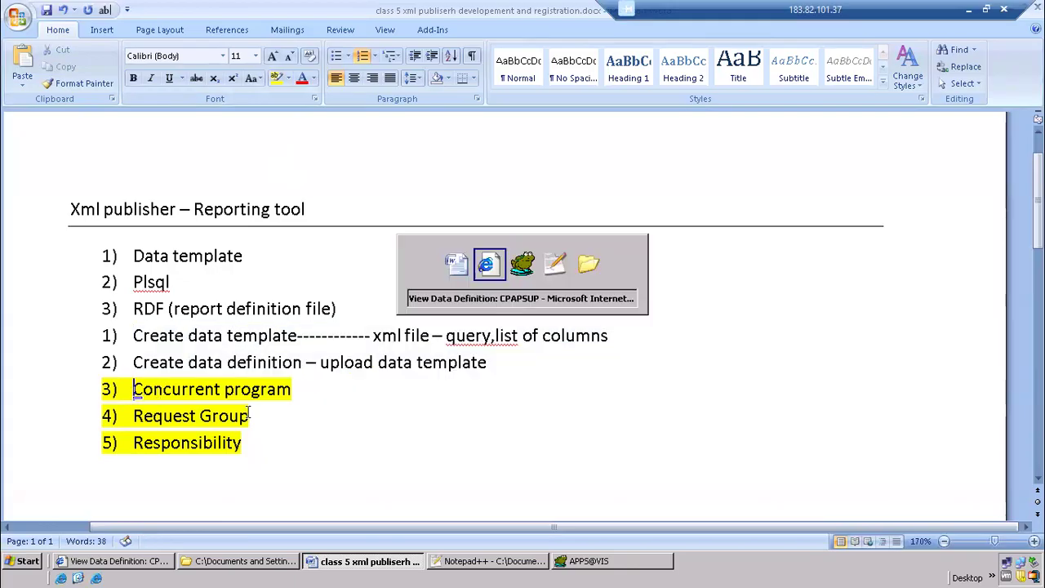
scroll(153, 252, "up", 6)
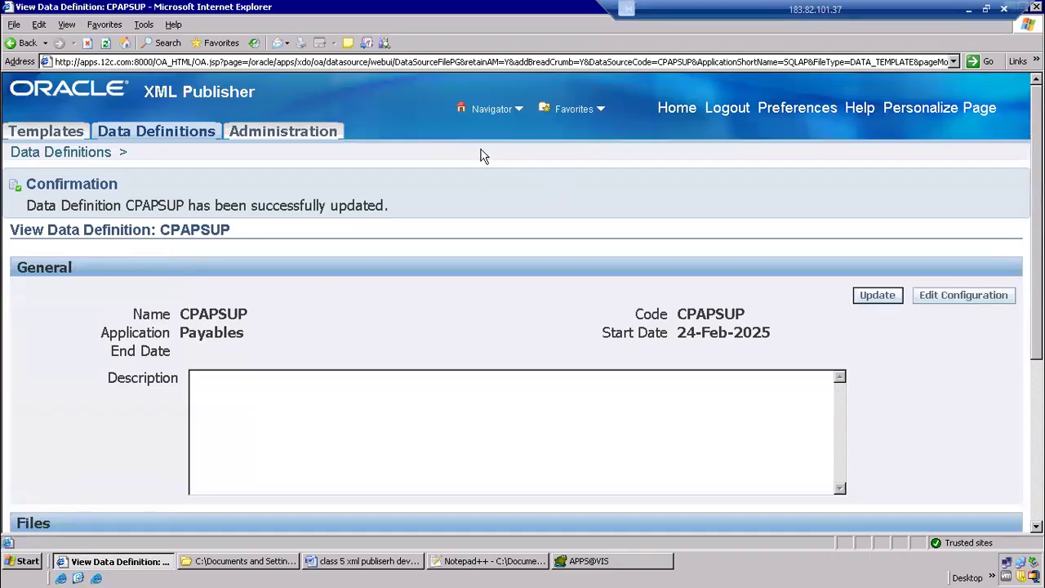
left_click(678, 111)
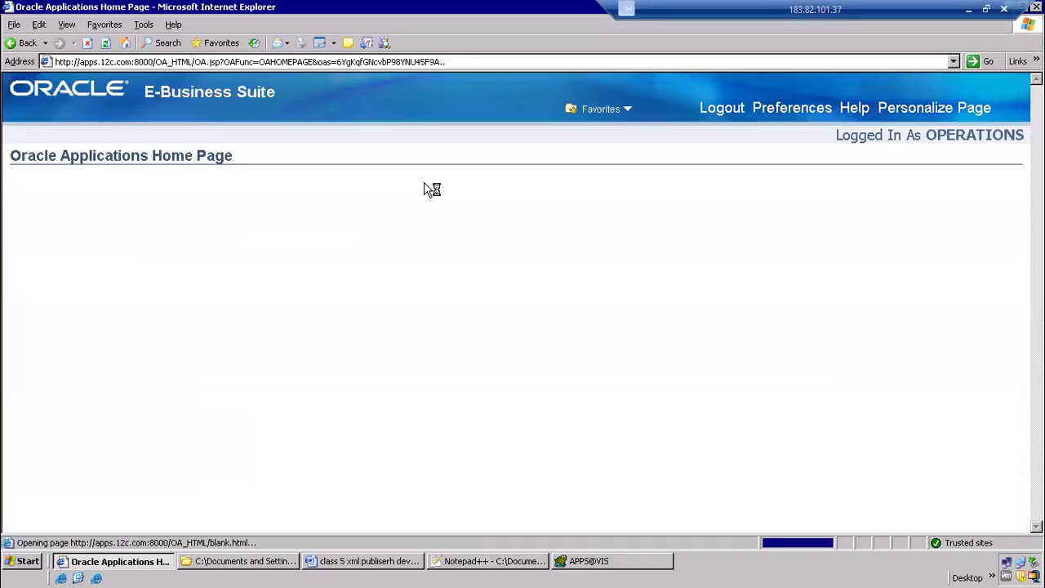
left_click_drag(258, 210, 254, 238)
left_click_drag(39, 446, 127, 216)
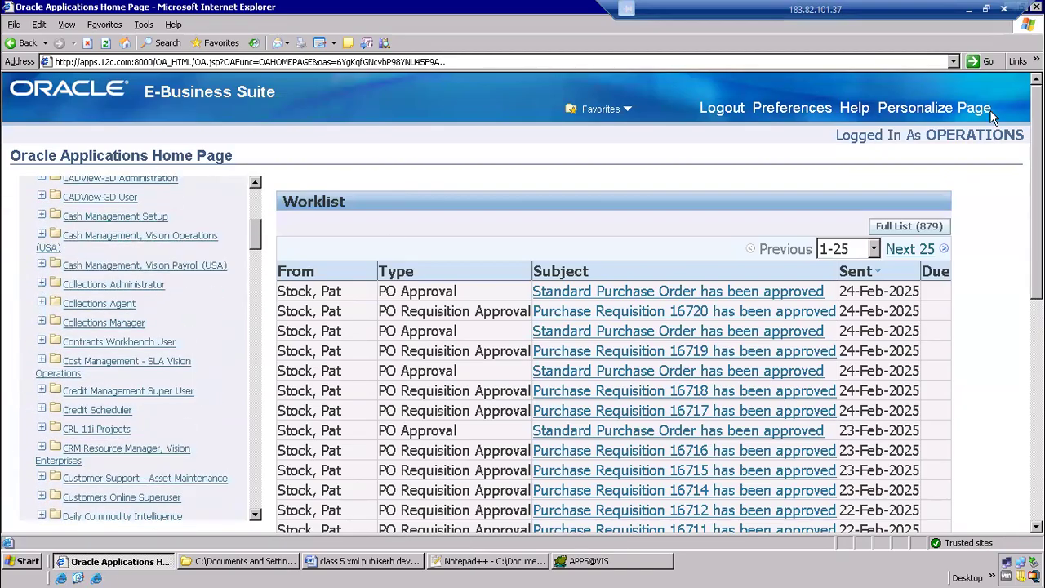
double_click(968, 135)
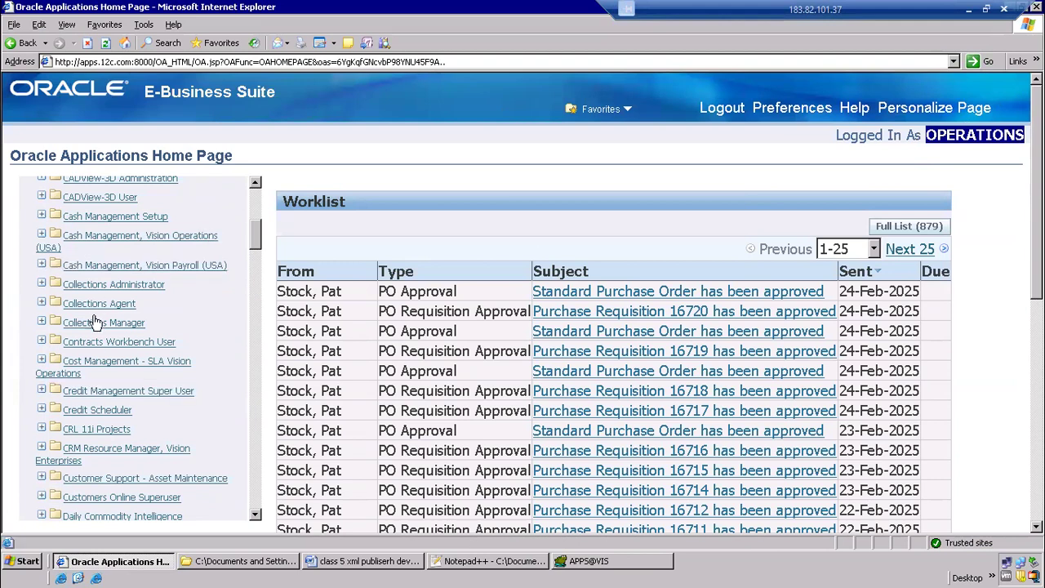
Search the home page for "system administrator" to locate that responsibility in the responsibility list
left_click_drag(259, 237, 237, 498)
scroll(260, 249, "down", 1)
left_click_drag(259, 393, 251, 444)
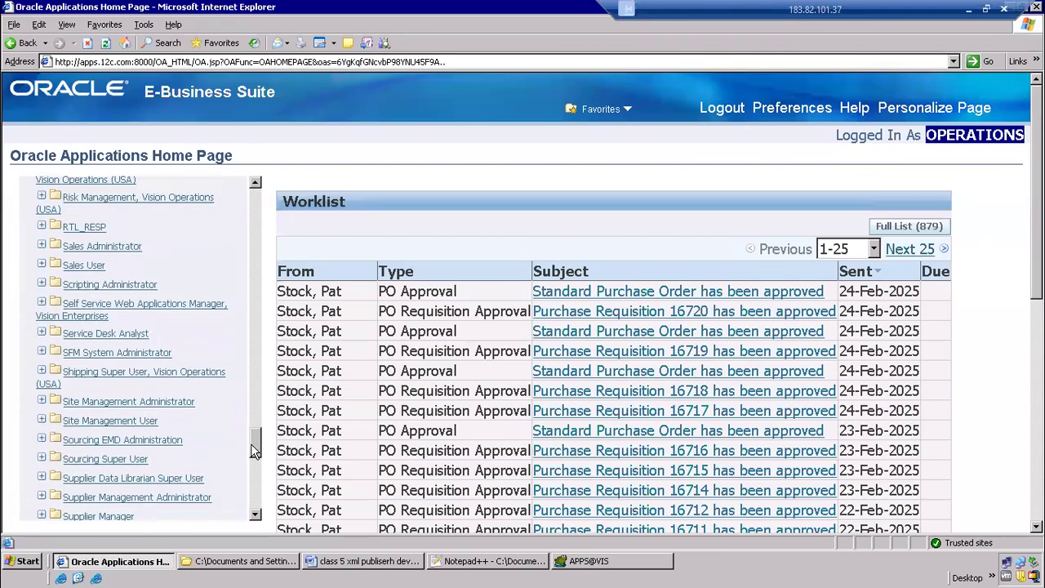
key("ctrl+f")
type("system")
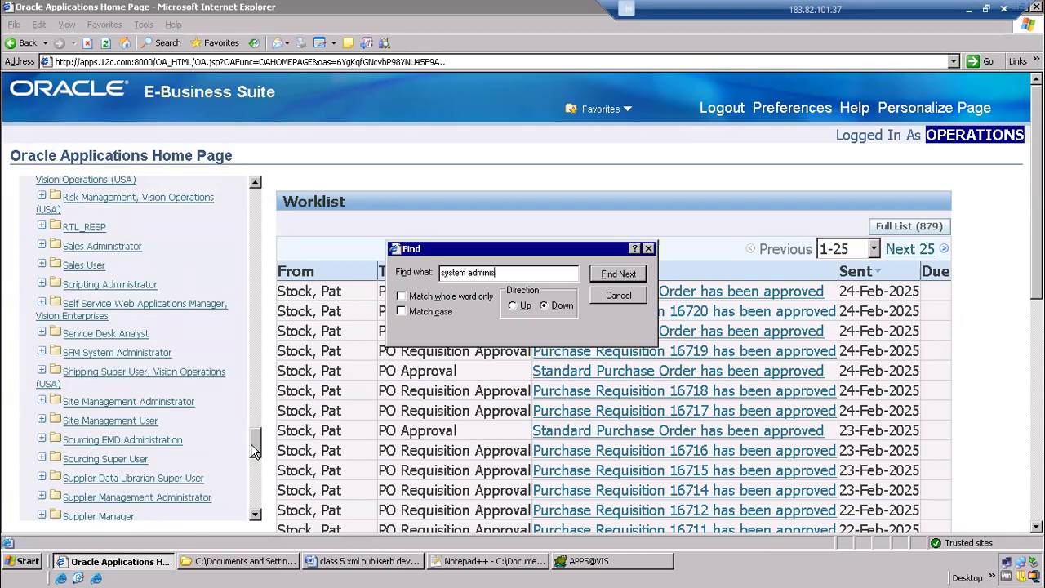
type("administrator")
key("Return")
left_click(606, 276)
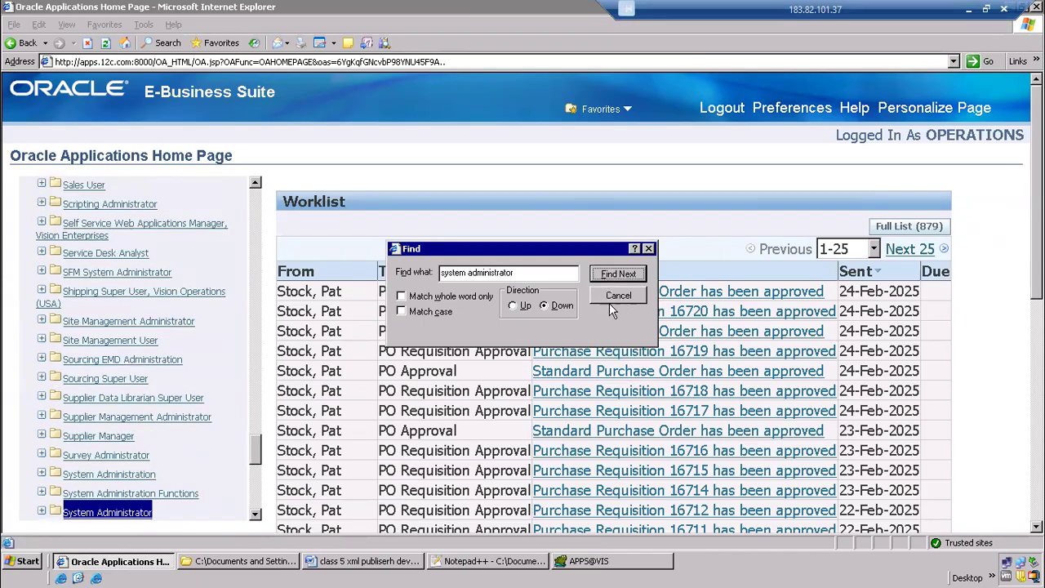
left_click(611, 301)
Expand the System Administrator responsibility down to its concurrent programs and launch the form for defining a program
scroll(441, 343, "down", 2)
left_click(72, 378)
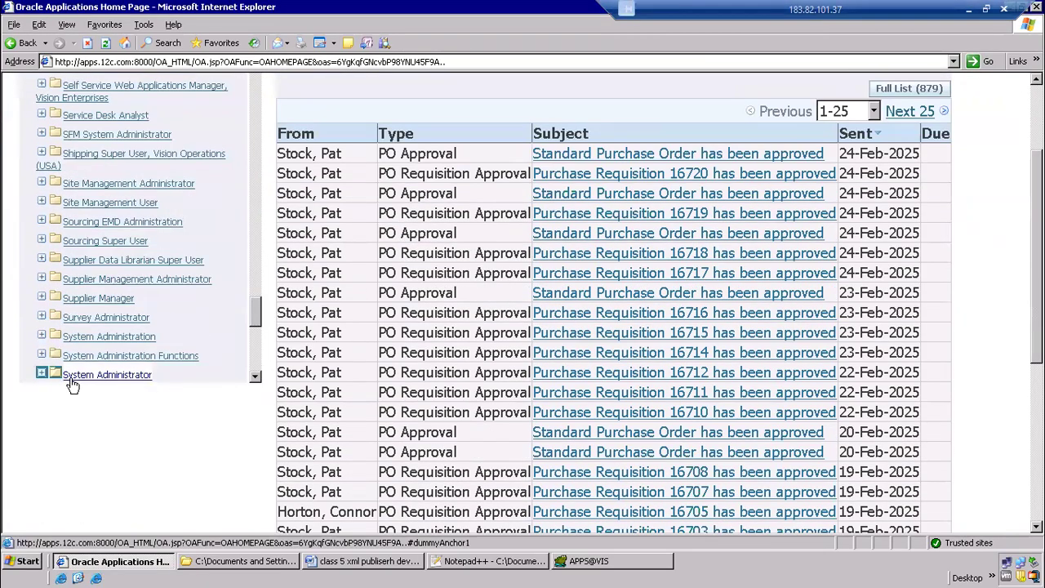
left_click(255, 377)
left_click(256, 377)
left_click(255, 377)
left_click(42, 246)
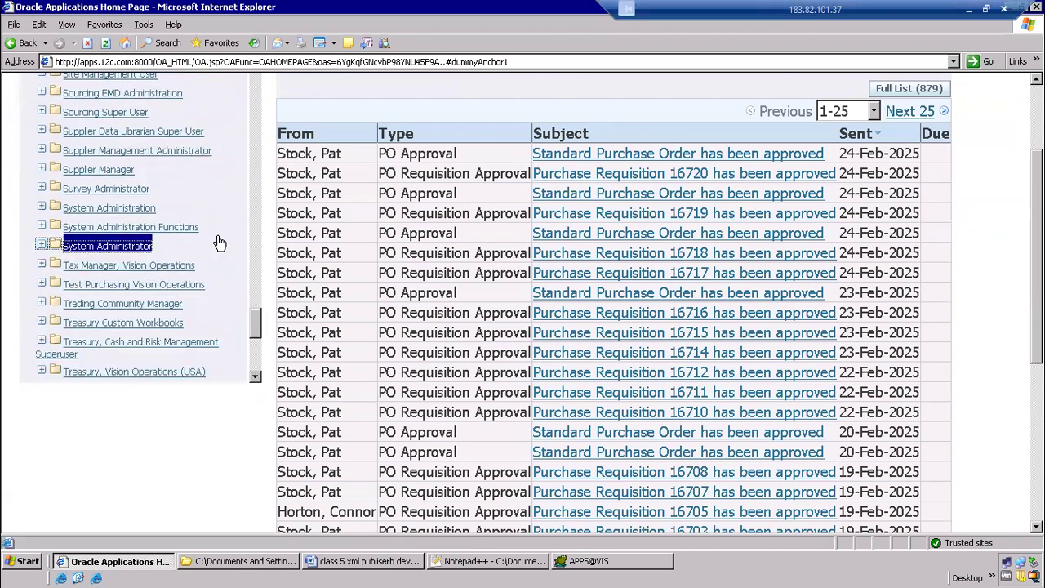
scroll(217, 242, "down", 3)
left_click(41, 142)
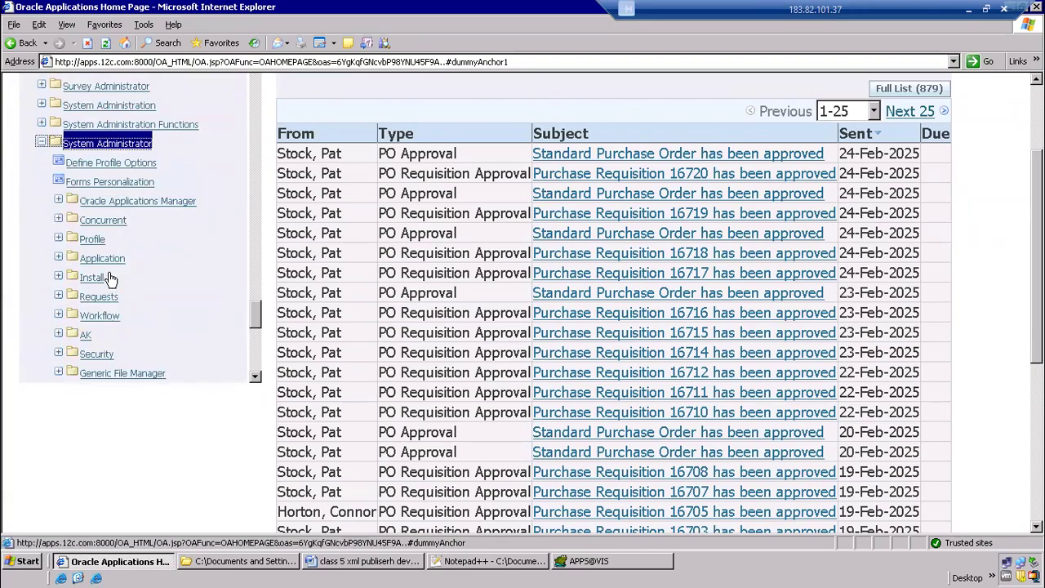
left_click(102, 222)
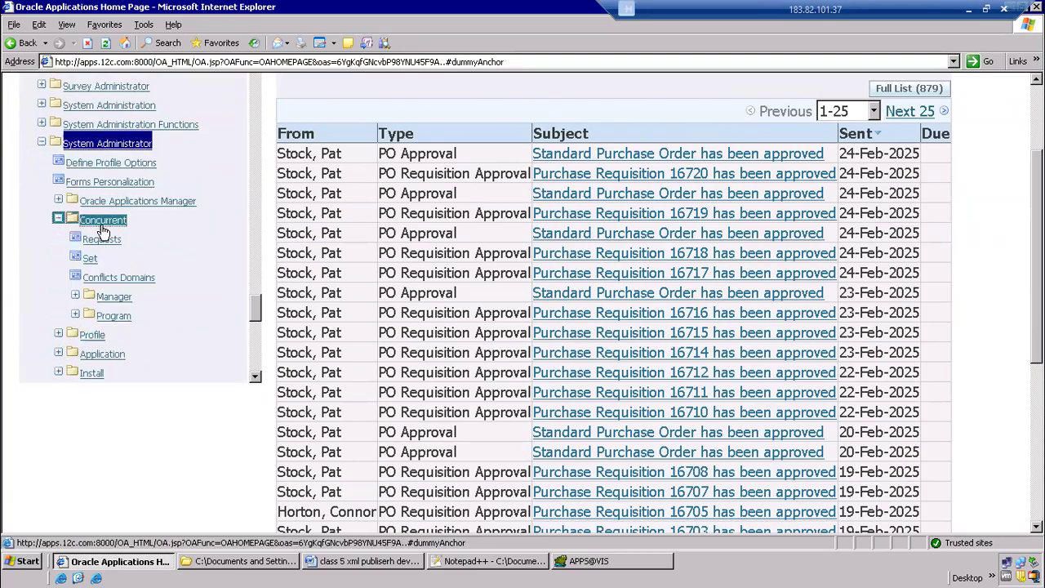
left_click(115, 315)
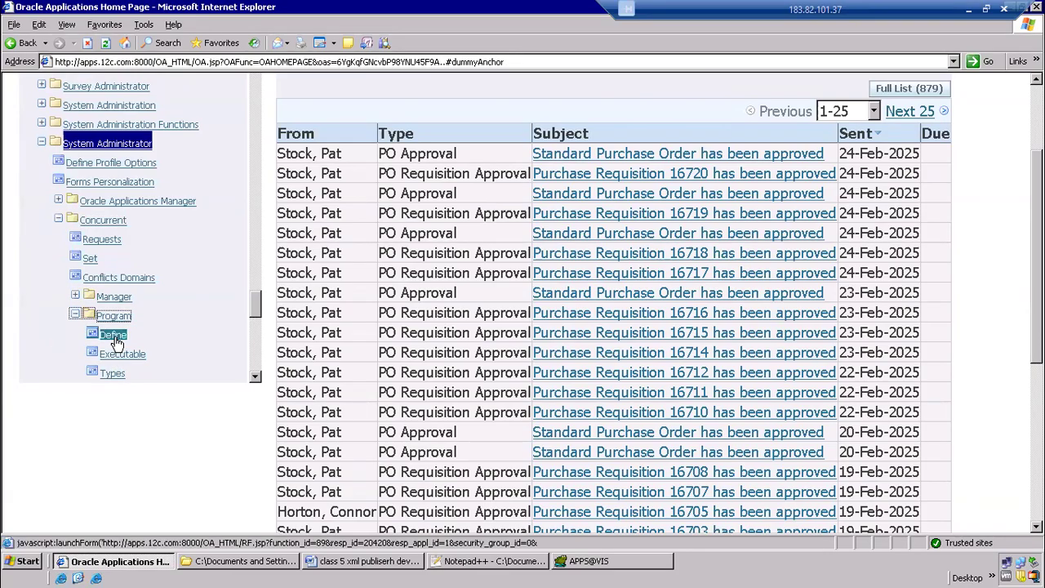
left_click(114, 337)
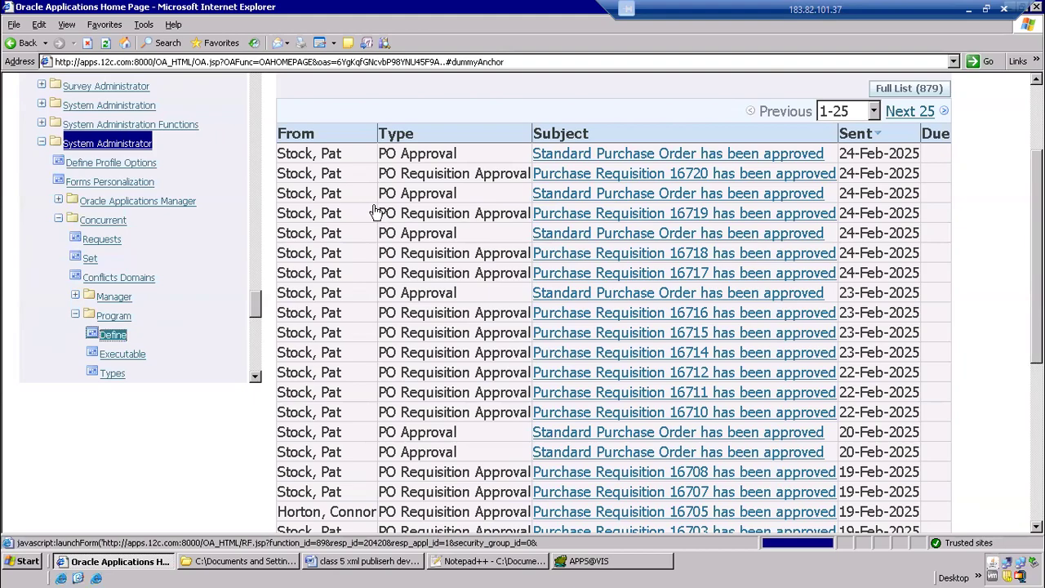
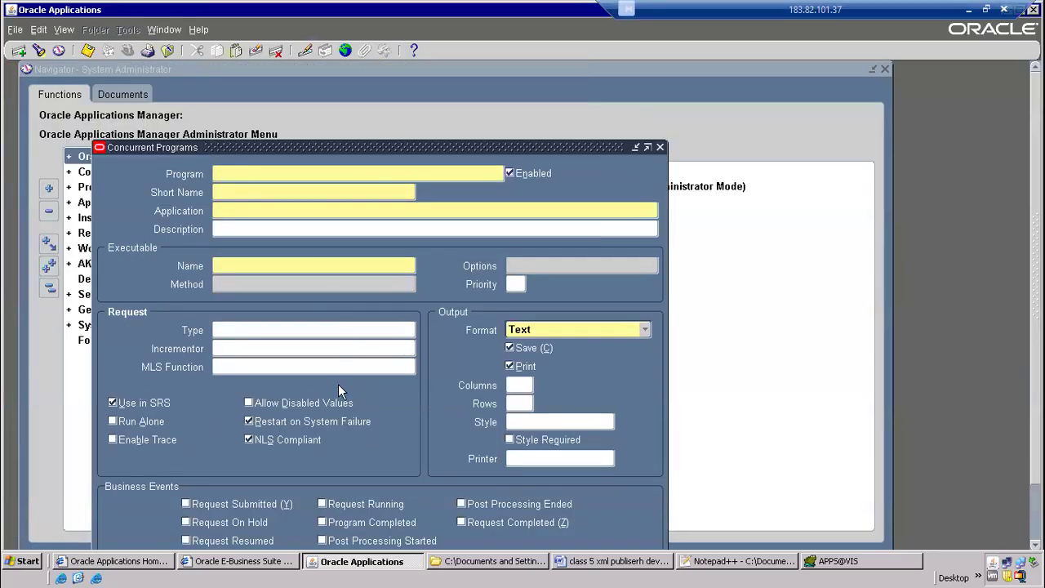
Switch to the Oracle Applications home page and open Data Definitions under the XML Publisher Administrator responsibility
left_click(106, 562)
scroll(259, 381, "down", 5)
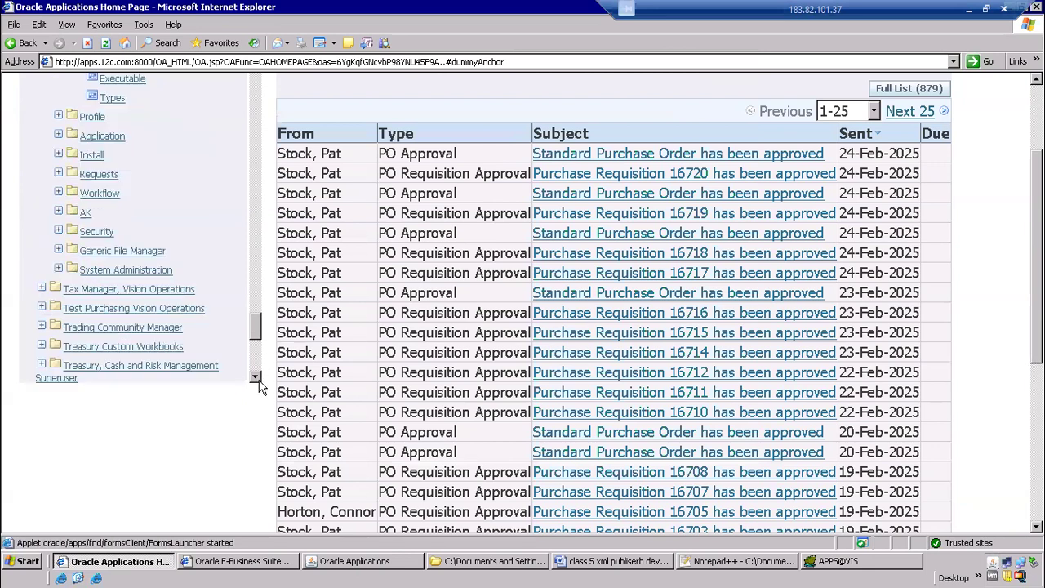
scroll(259, 381, "down", 5)
left_click(112, 308)
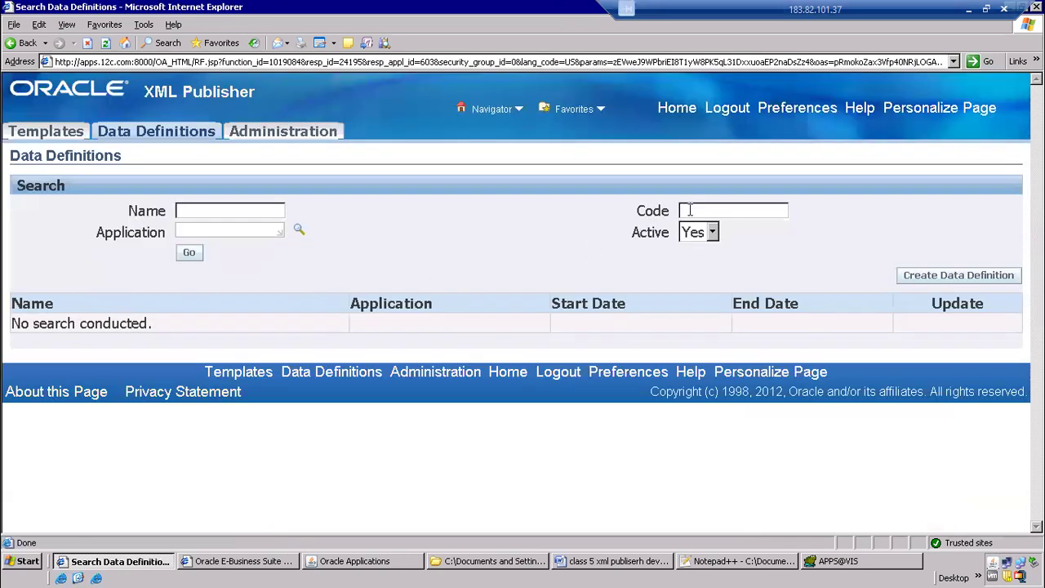
Search the data definitions by code CPAPSUP and view the matching Payables definition
left_click(690, 210)
type("CPAPSUP")
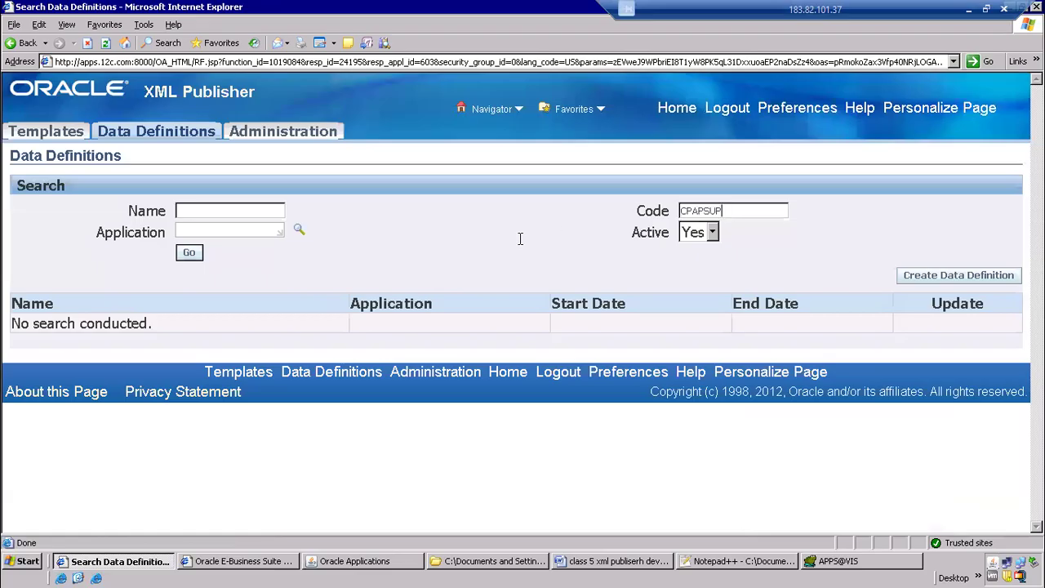
left_click(196, 255)
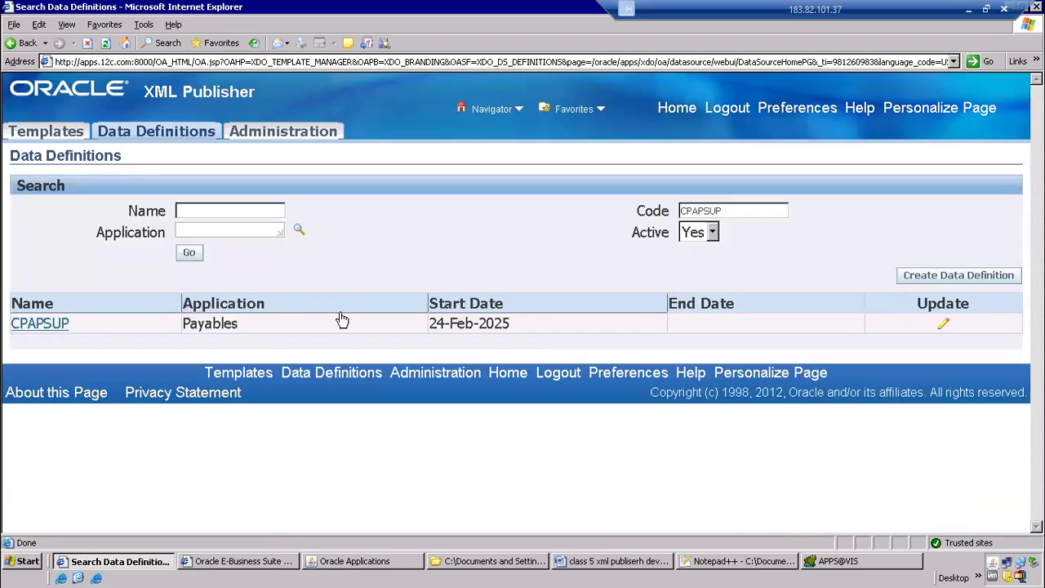
left_click(66, 325)
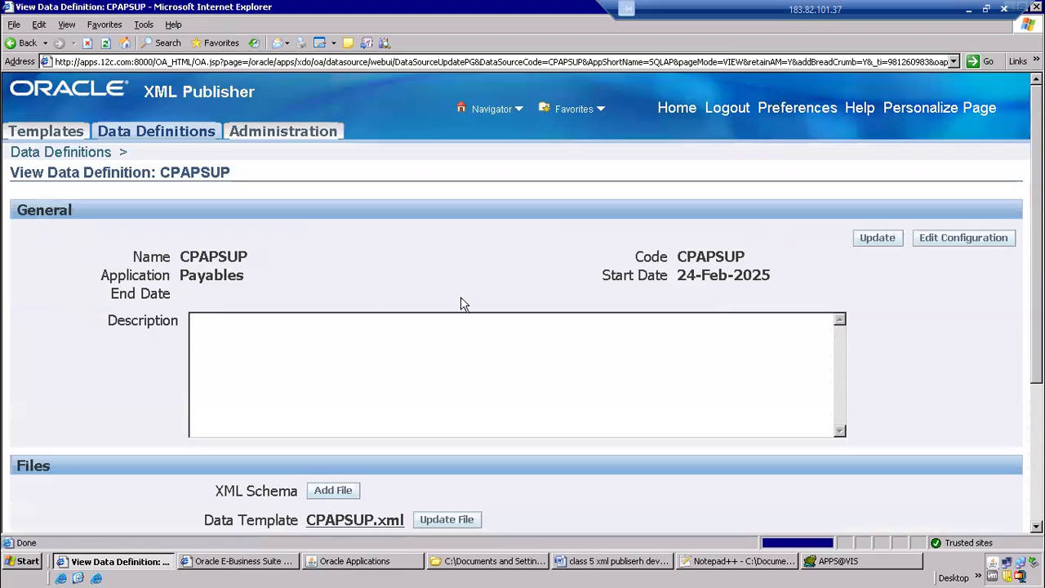
Copy the data definition's code and enter it as the concurrent program's short name, CPAPSUP
double_click(699, 258)
key("ctrl+c")
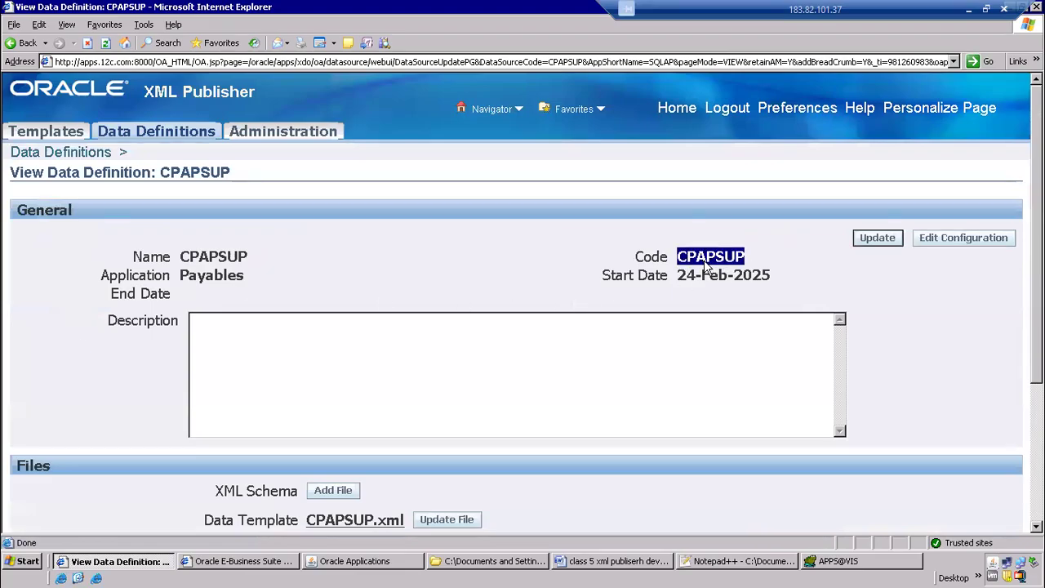
key("alt+Tab")
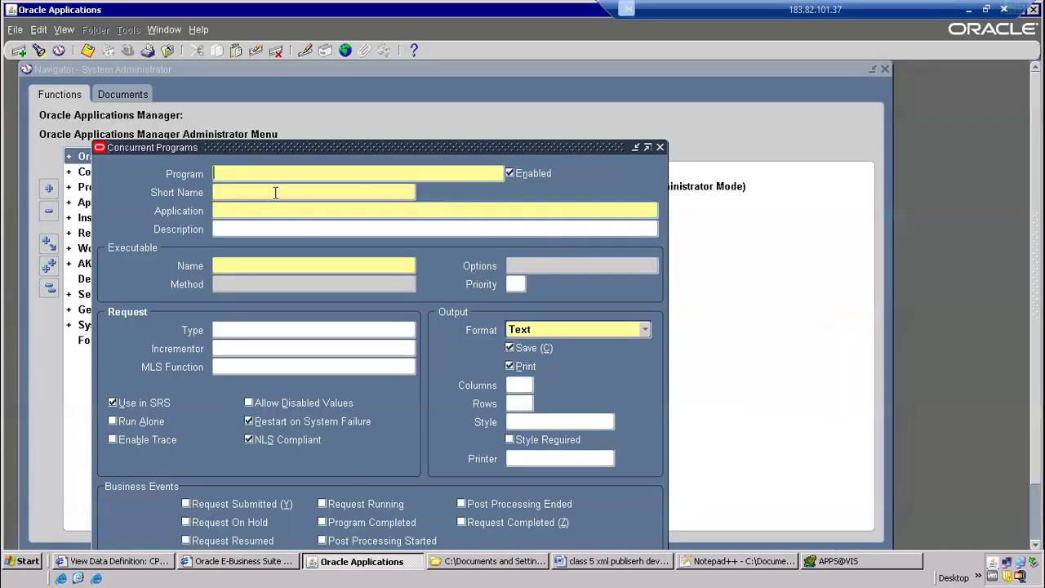
left_click(275, 192)
key("ctrl+v")
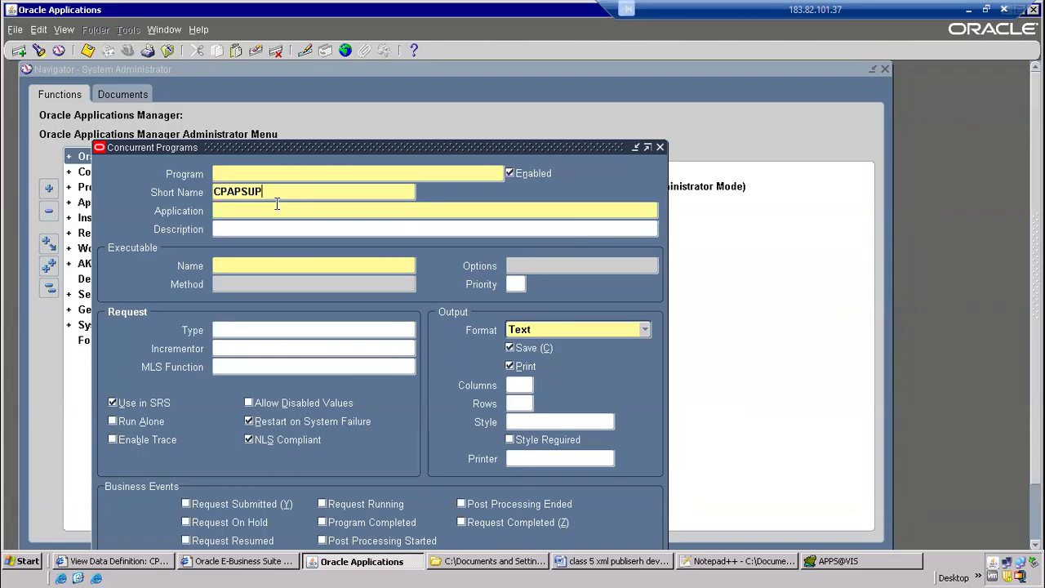
Compare the concurrent program's short name with the code of the data definition
key("alt+Tab")
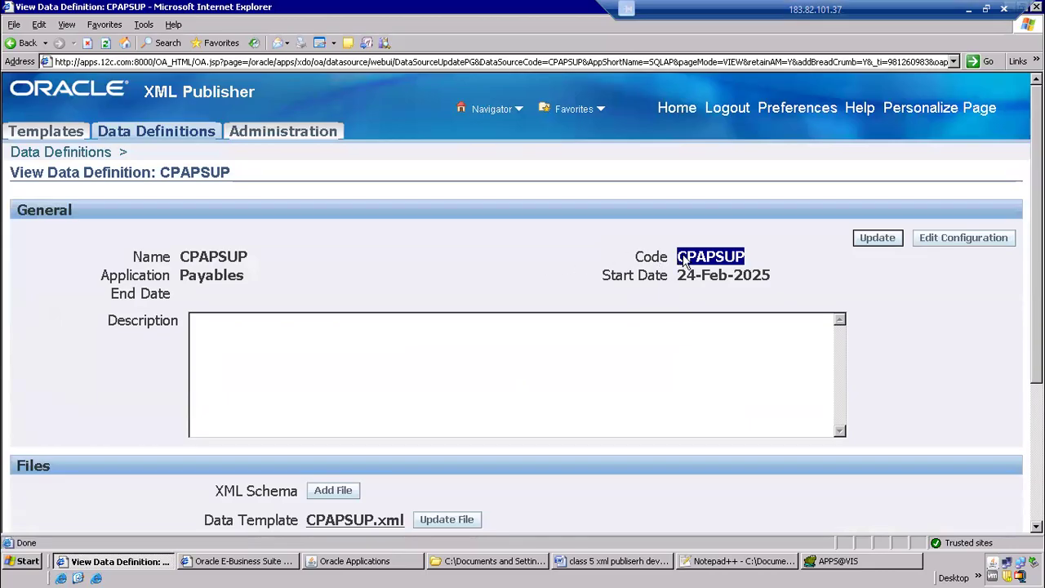
key("alt+Tab")
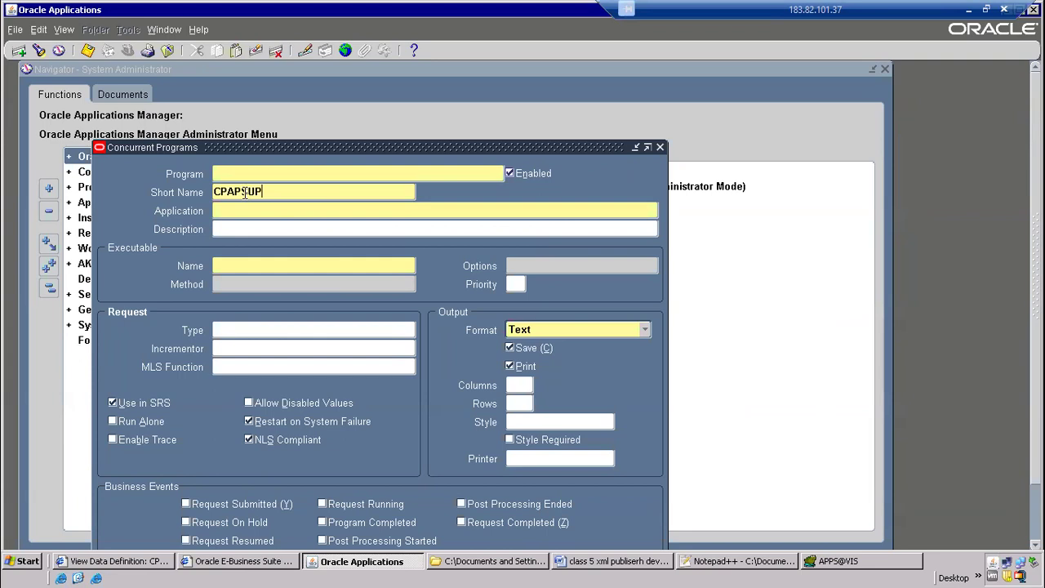
key("alt+Tab")
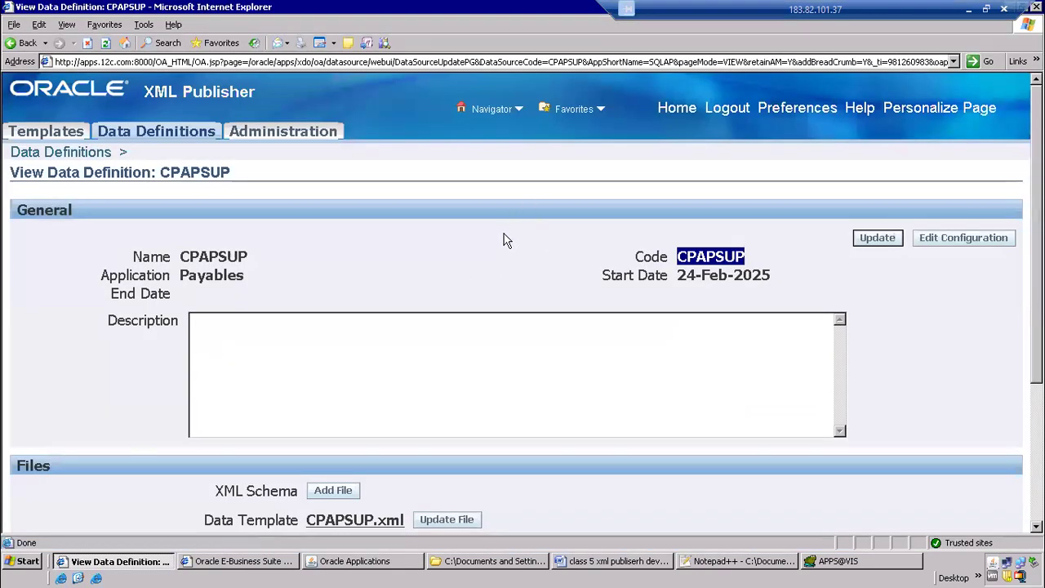
key("alt+Tab")
left_click(233, 206)
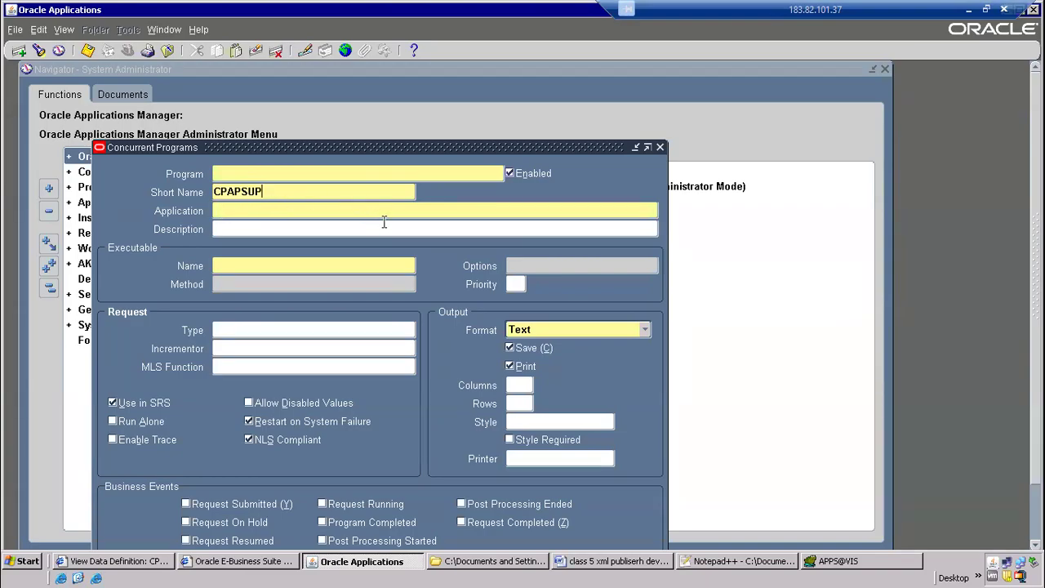
key("alt+Tab")
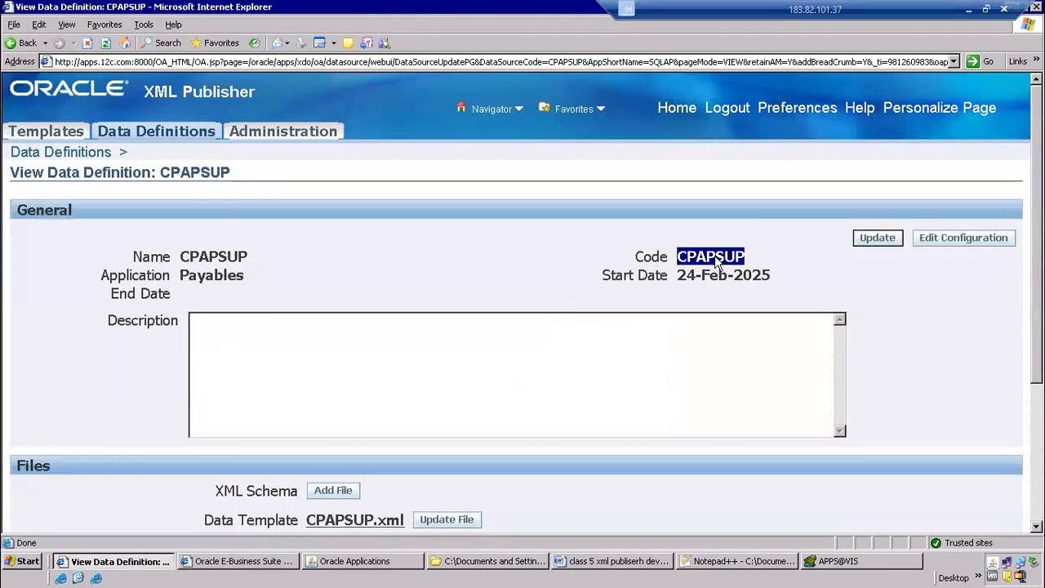
key("alt+Tab")
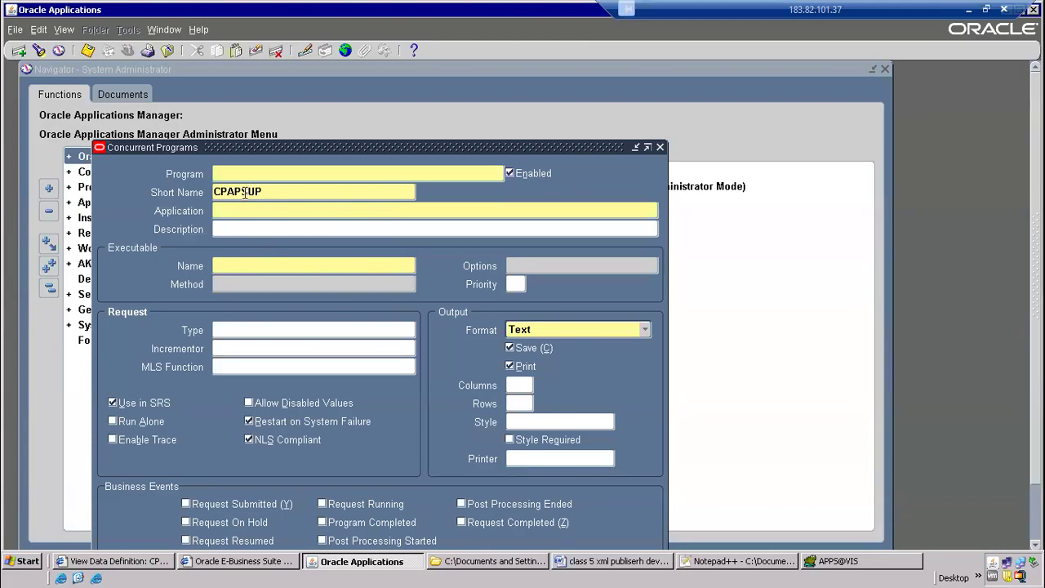
Name the concurrent program "CP R1 AP Supplier Report"
left_click(280, 167)
key("ctrl+v")
left_click(229, 172)
left_click_drag(227, 172, 167, 169)
left_click(244, 173)
key("BackSpace")
key("BackSpace")
type("upplier rep")
key("BackSpace")
key("BackSpace")
key("BackSpace")
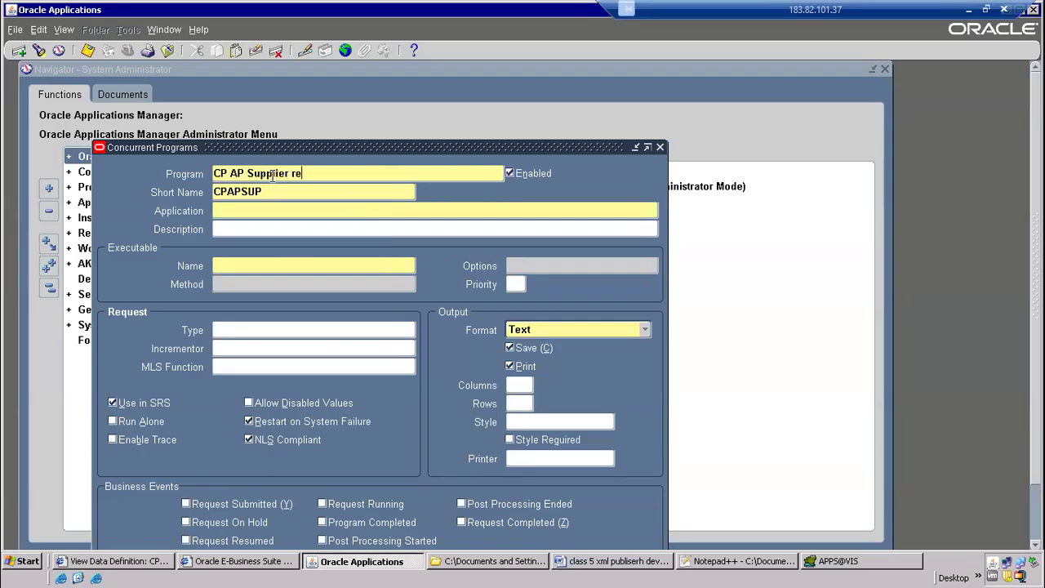
type("Report")
left_click(232, 177)
type("R1")
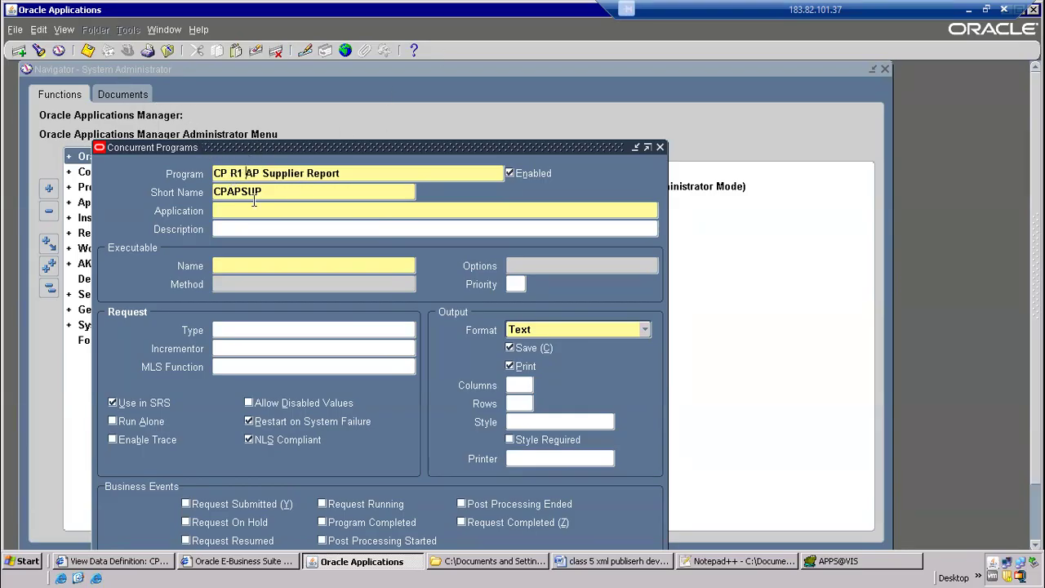
key("Tab")
key("Tab")
Check the data definition's application and set the concurrent program's application to the same value, Payables
left_click_drag(382, 151, 376, 97)
left_click(220, 204)
left_click(232, 157)
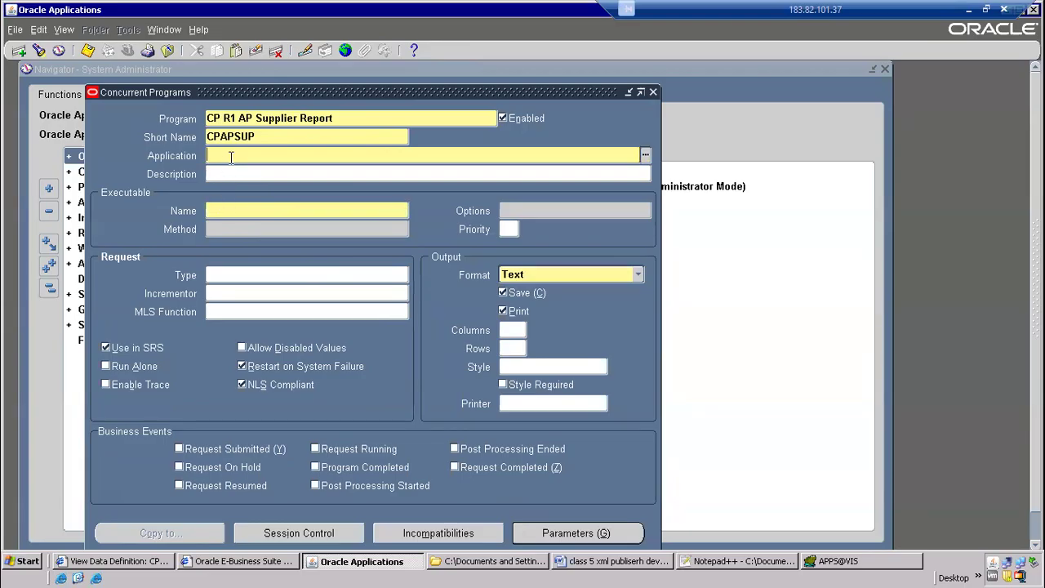
key("alt+Tab")
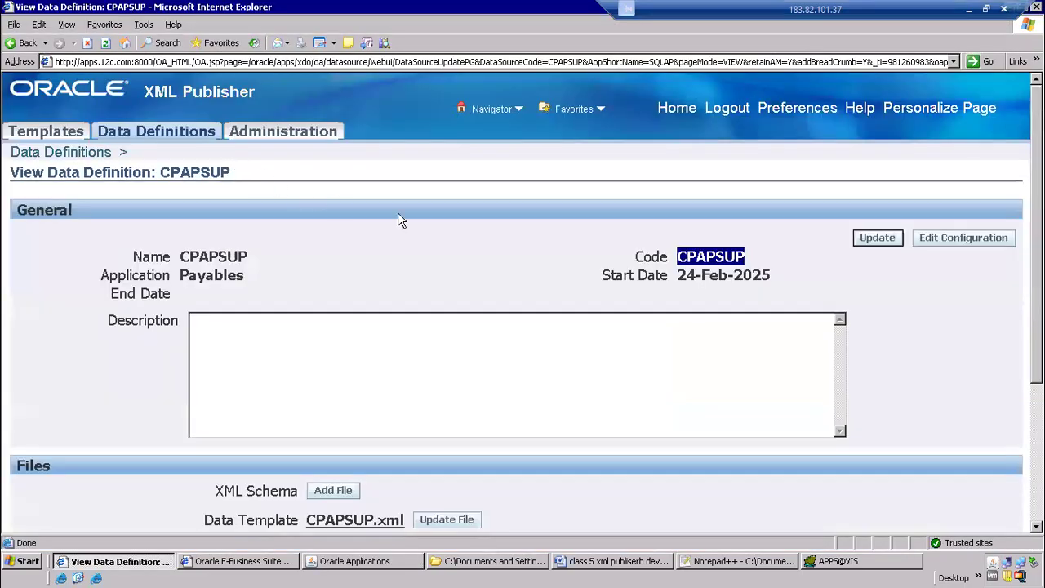
left_click(203, 276)
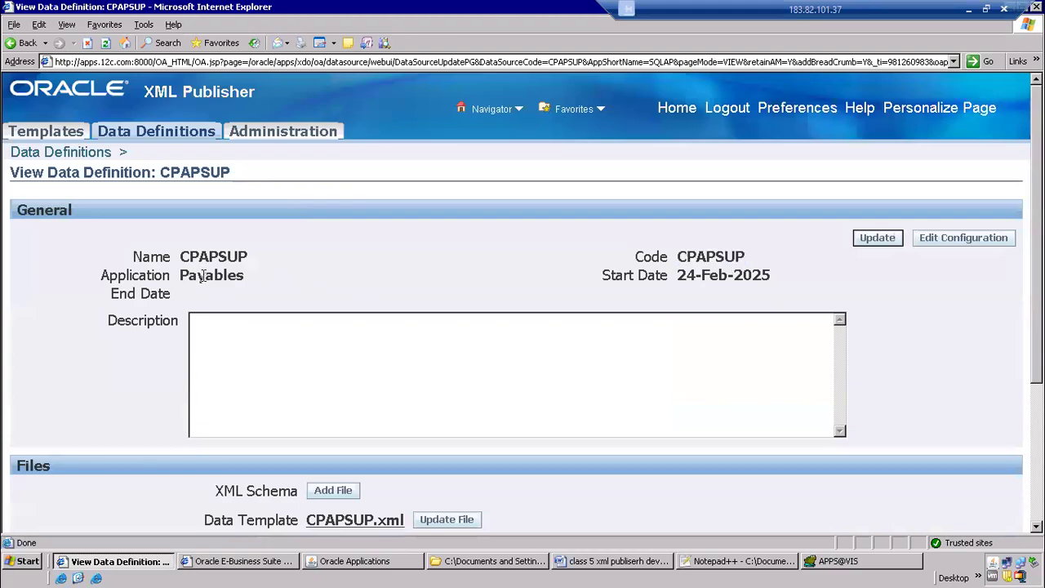
double_click(203, 275)
key("alt+Tab")
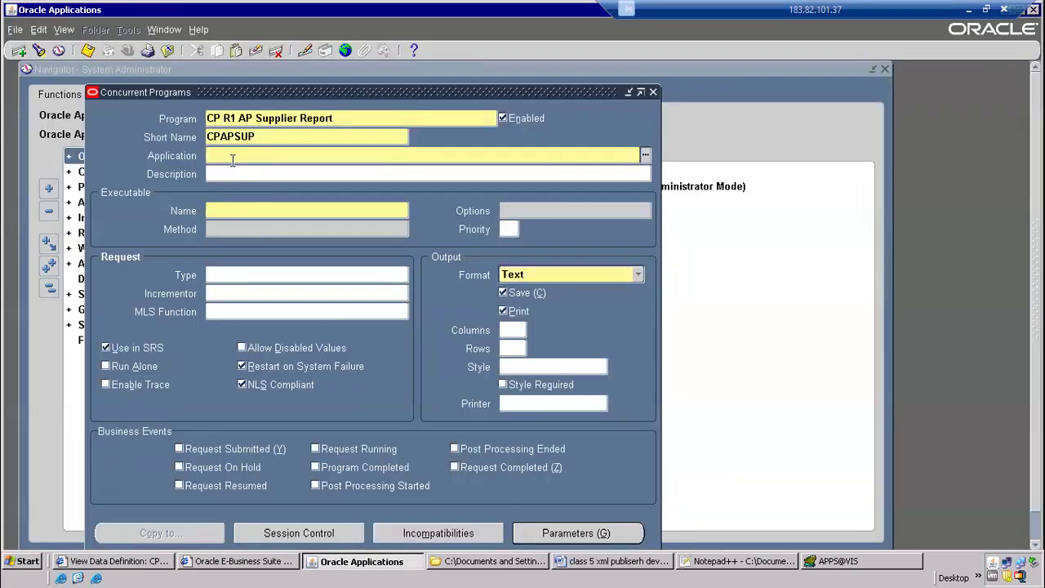
type("Payables")
key("Tab")
Set the program's executable to XDODTEXE, choosing the entry that belongs to the XML Publisher application
left_click(249, 210)
type("XDODTEXE")
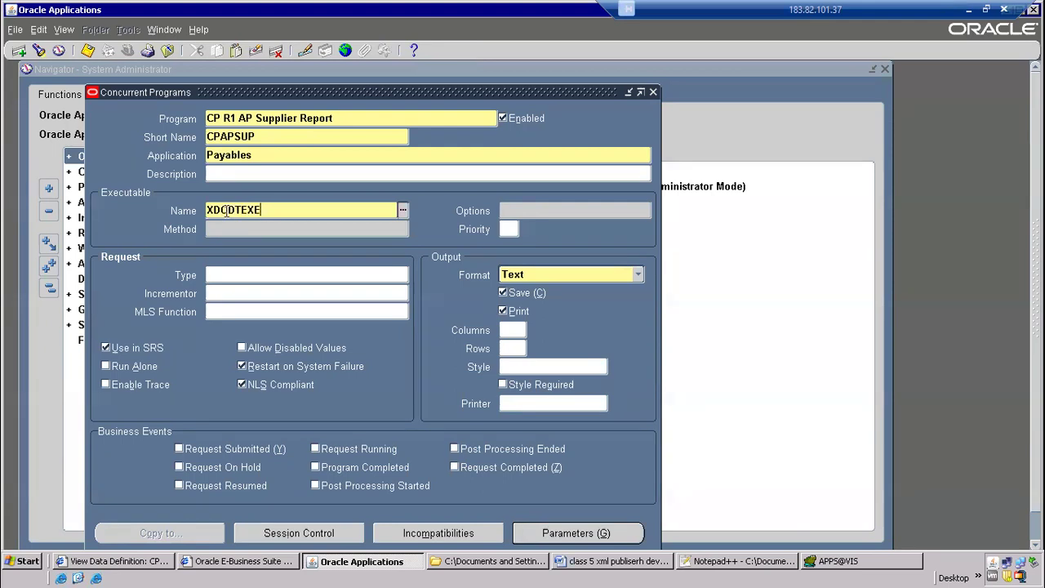
left_click_drag(227, 211, 176, 206)
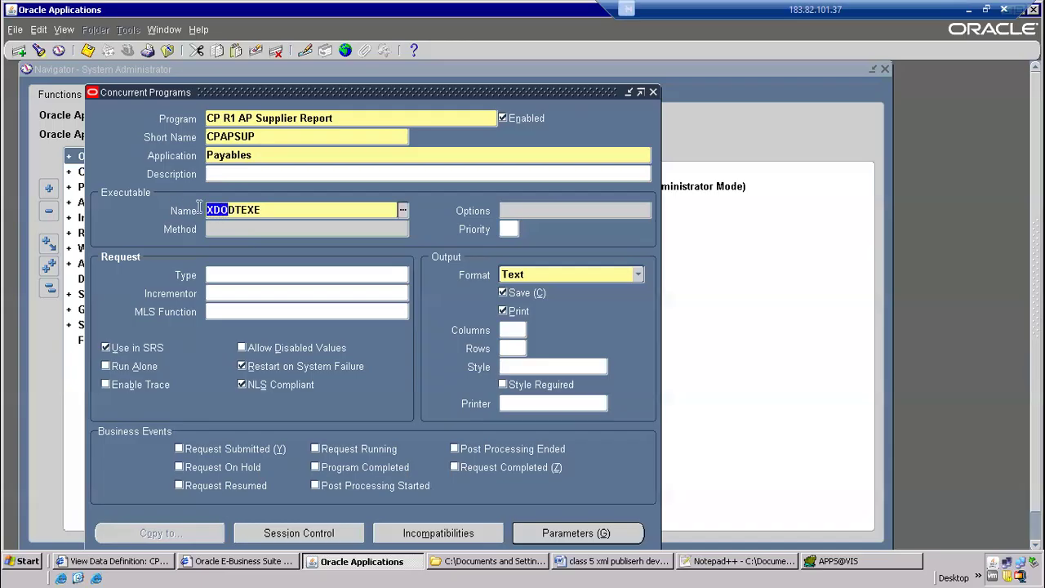
mouse_move(241, 210)
left_mouse_down()
mouse_move(232, 211)
mouse_move(269, 210)
mouse_move(233, 209)
left_mouse_up()
key("Tab")
left_click(445, 317)
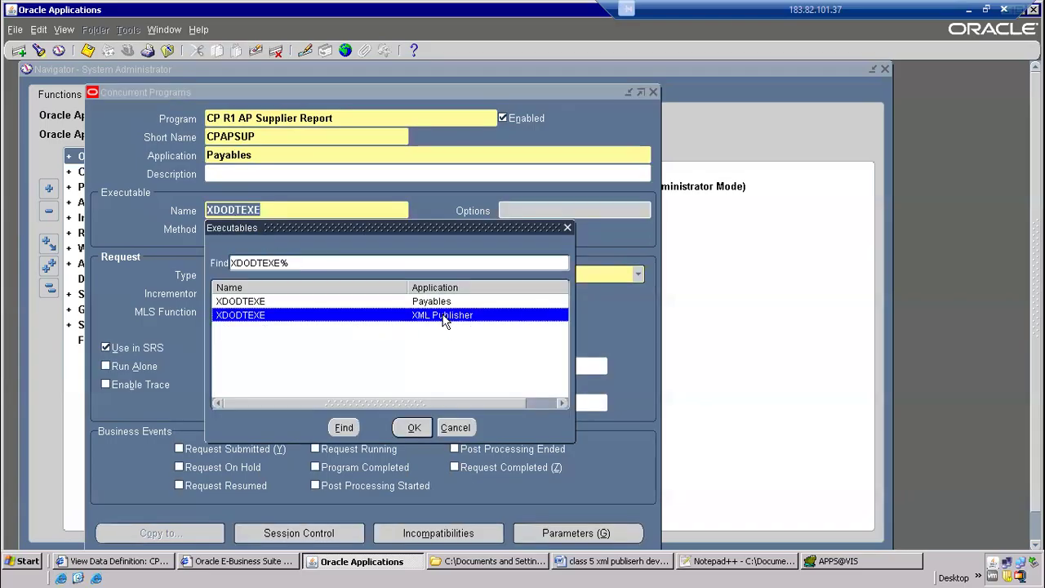
left_click(427, 304)
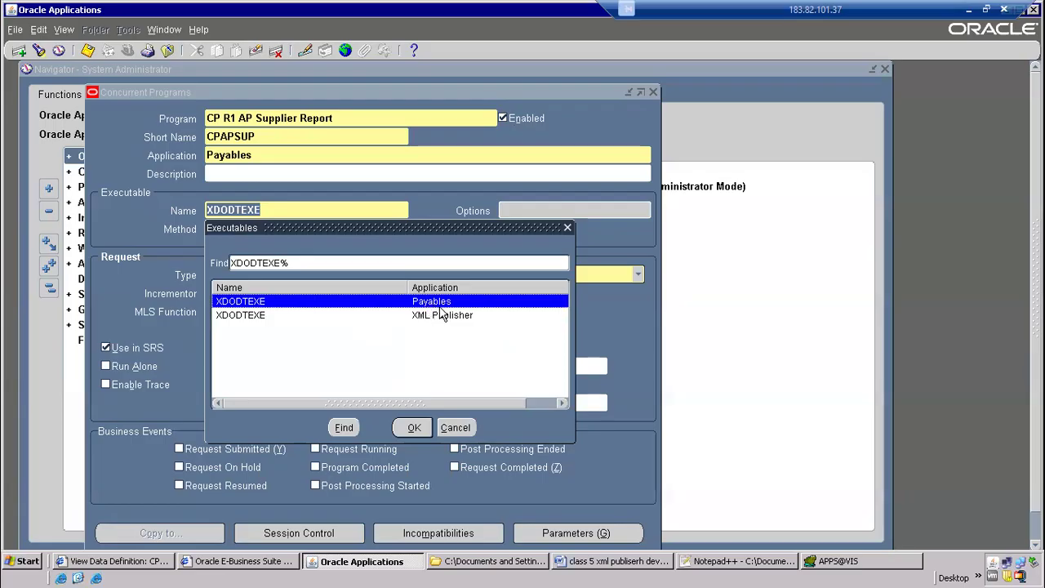
double_click(441, 315)
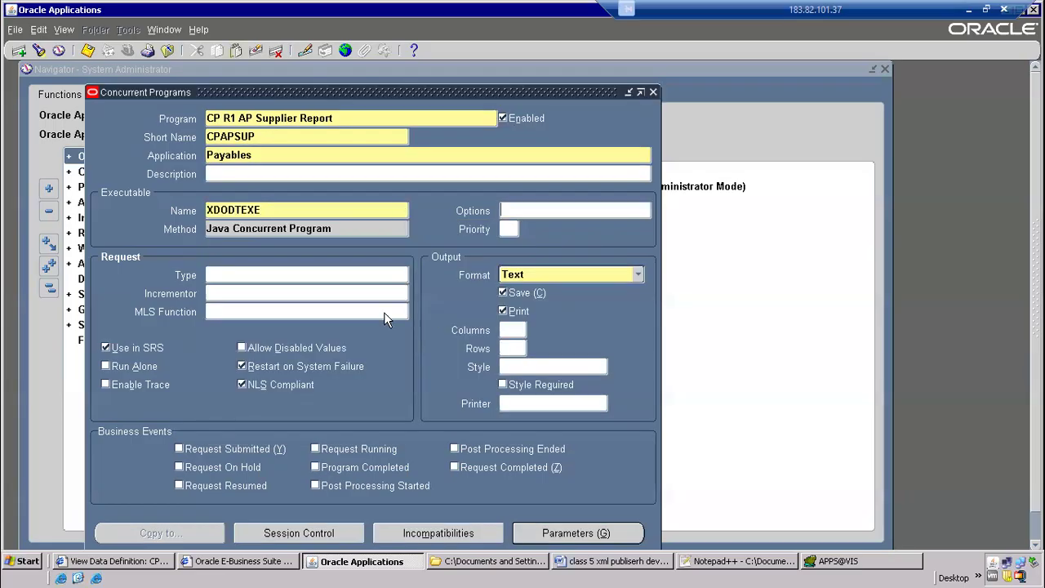
left_click(229, 231)
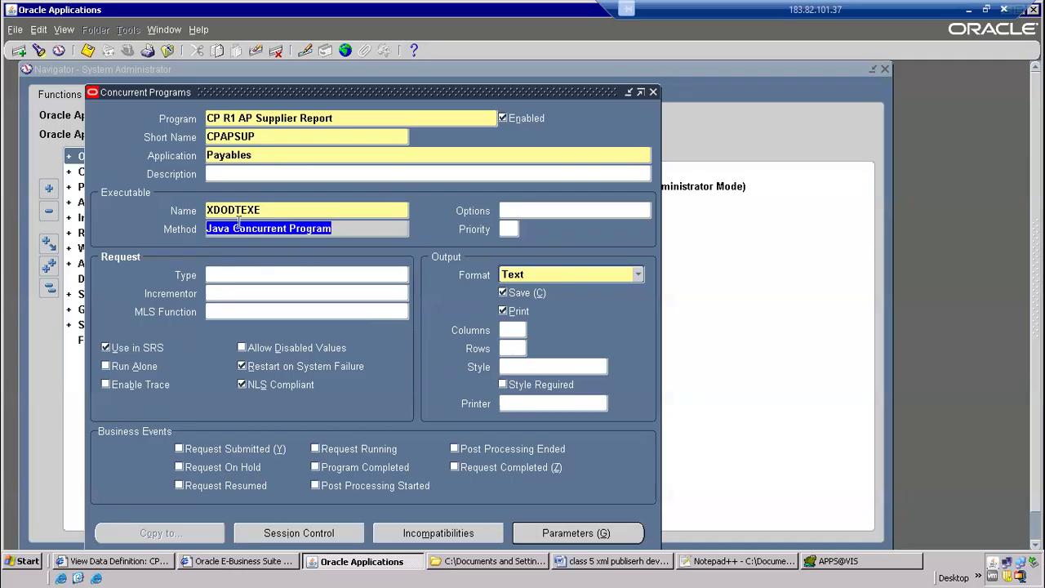
left_click(259, 210)
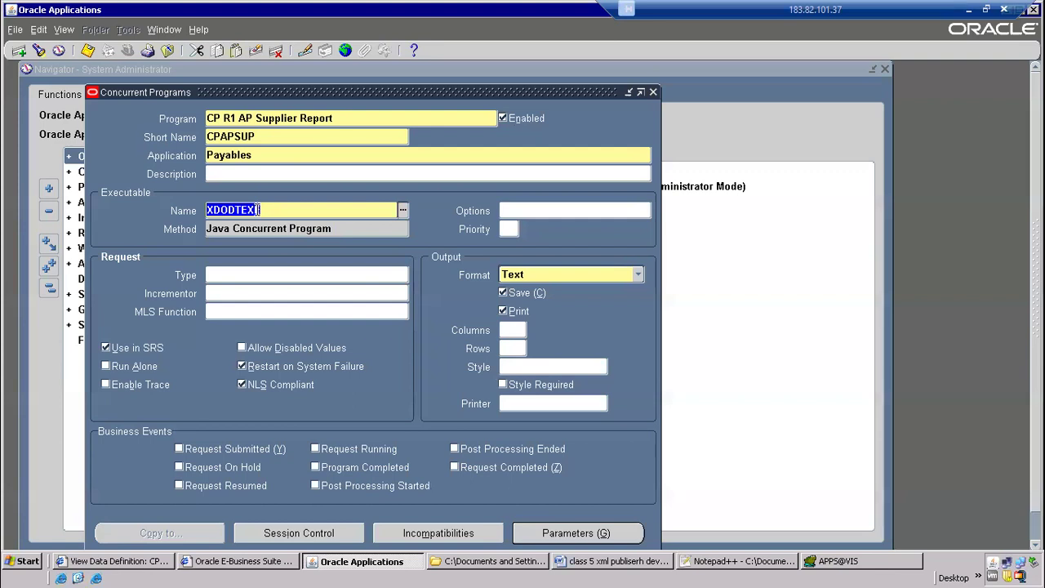
left_click(271, 205)
key("shift+Home")
Set the concurrent program's output format to XML
left_click(572, 276)
left_click(527, 292)
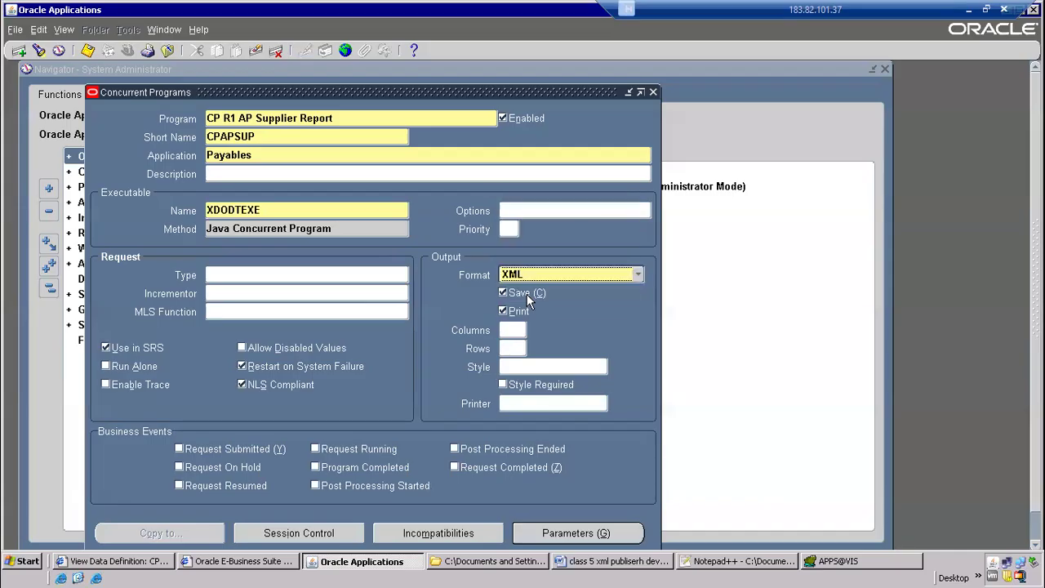
left_click(544, 274)
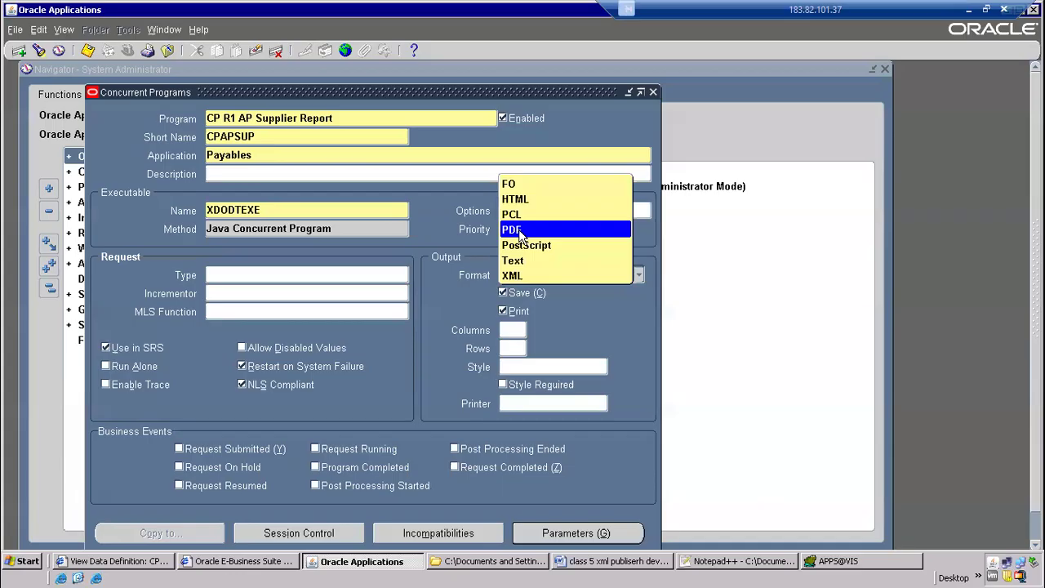
left_click(516, 276)
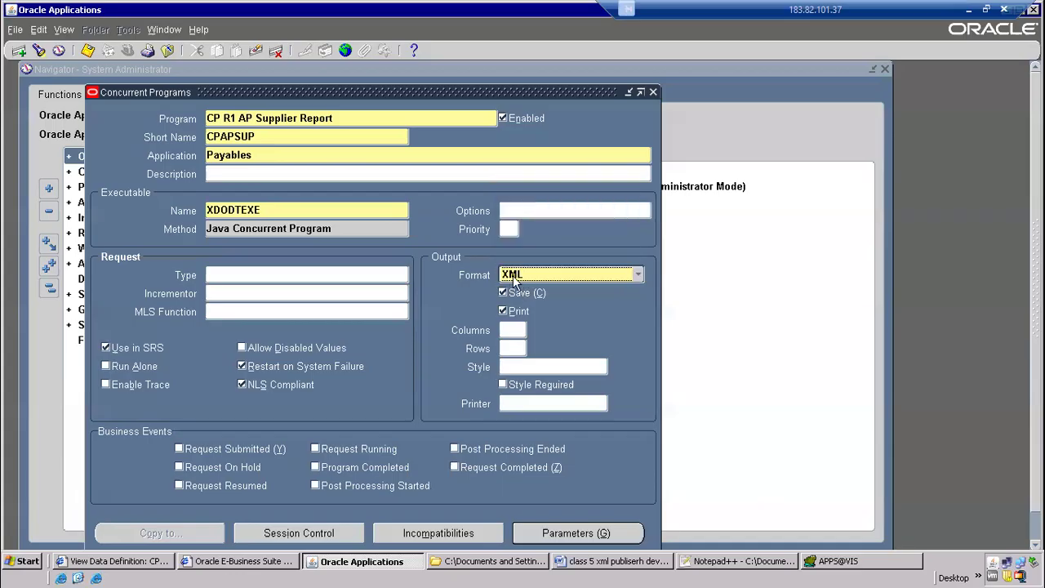
Open the concurrent program's parameters form, and switch to the CPAPSUP.xml data template in Notepad++
left_click(556, 533)
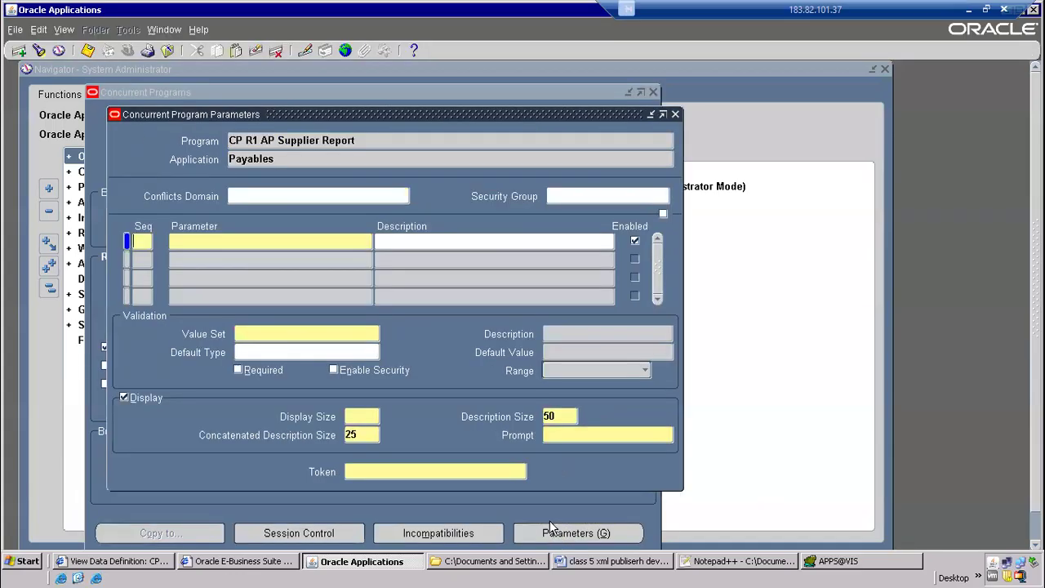
key("alt+Tab")
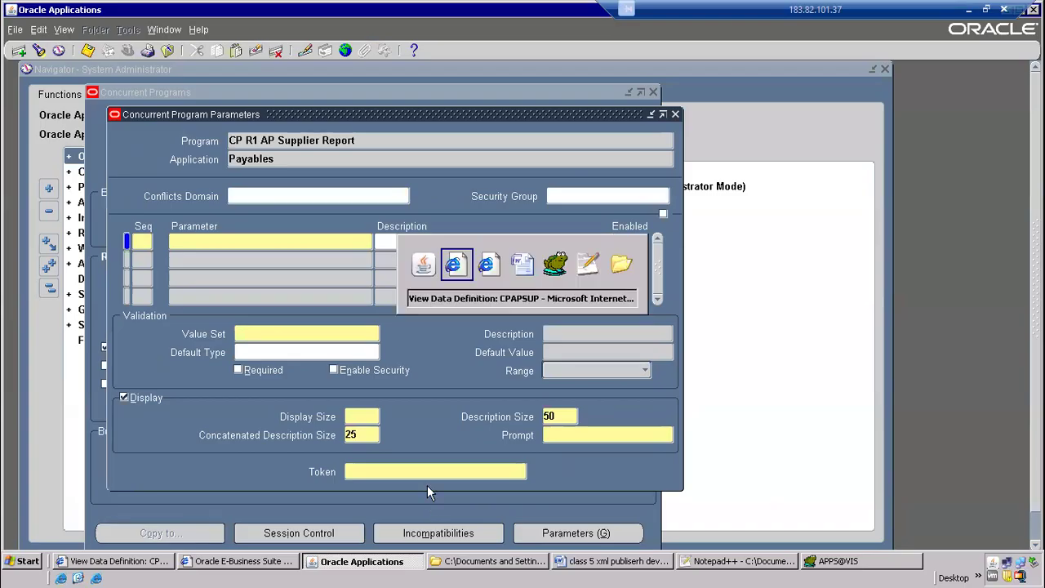
key("alt+Tab")
key("alt+Tab")
key("alt+Tab")
key("alt+Tab")
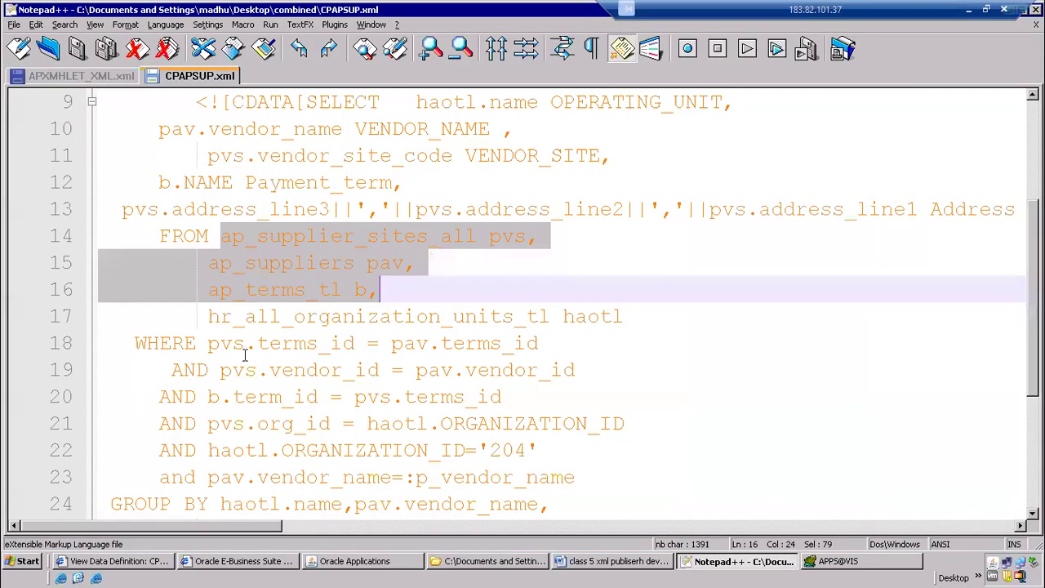
Locate the parameters block of the data template and copy the parameter name p_vendor_name
left_click(305, 290)
scroll(359, 263, "up", 3)
left_click(135, 183)
left_click(305, 237, "shift")
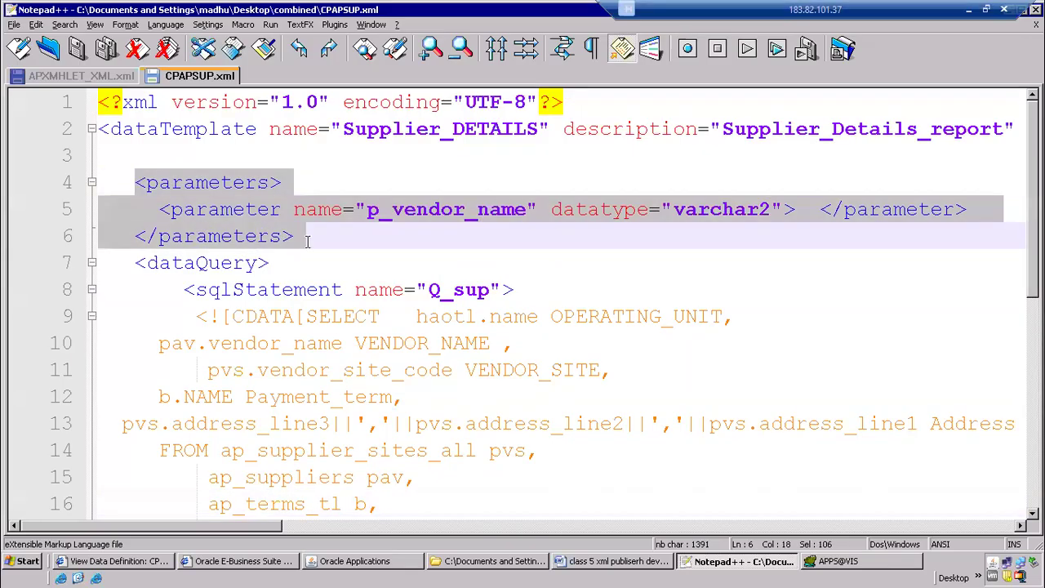
left_click(373, 226)
left_click_drag(367, 210, 523, 210)
right_click(502, 206)
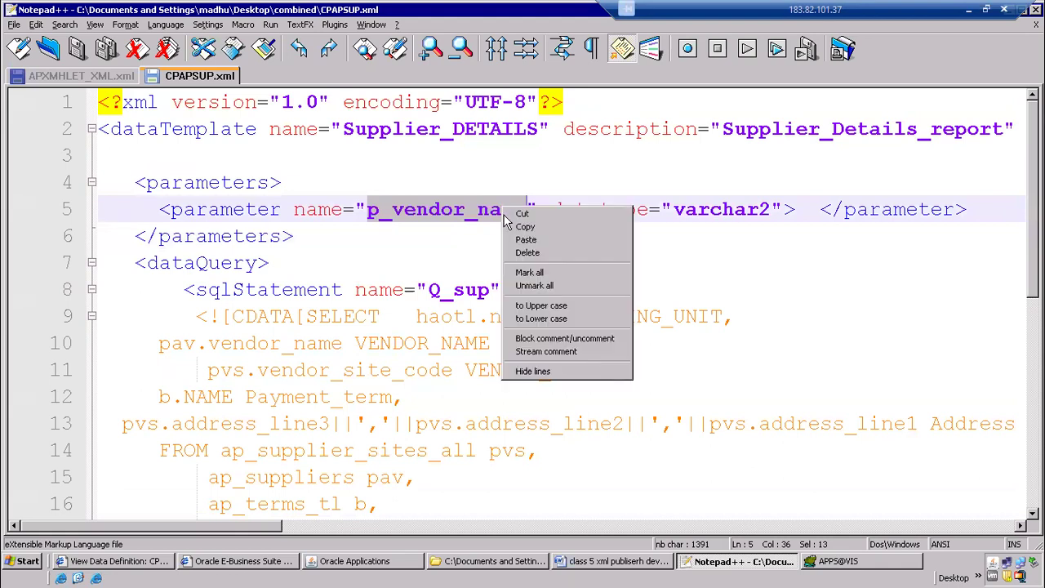
left_click(536, 227)
scroll(469, 351, "down", 2)
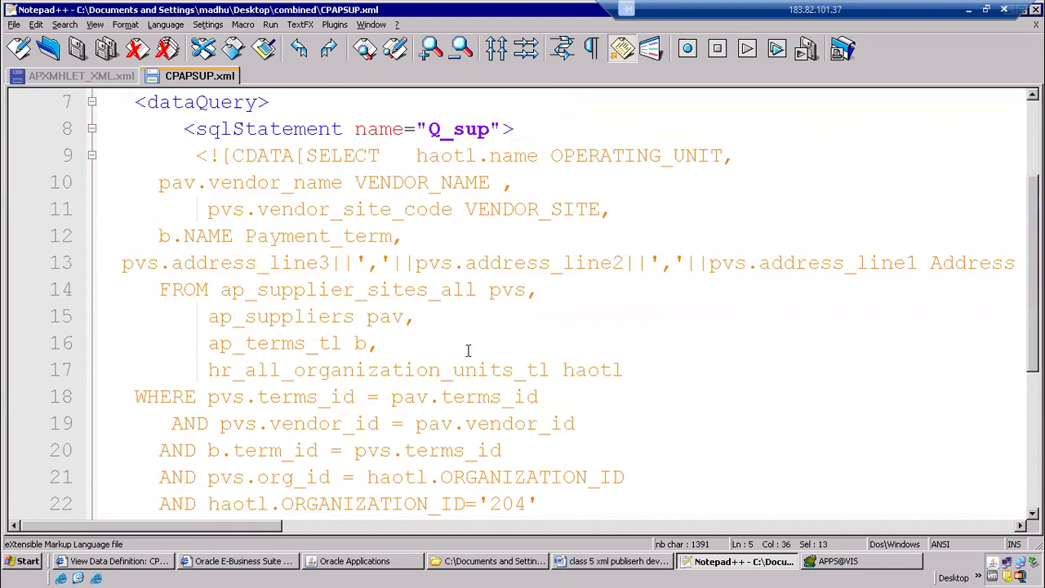
Examine the :p_vendor_name condition in the data template's WHERE clause, and switch back to Oracle Applications
scroll(441, 397, "down", 2)
left_click_drag(406, 372, 413, 378)
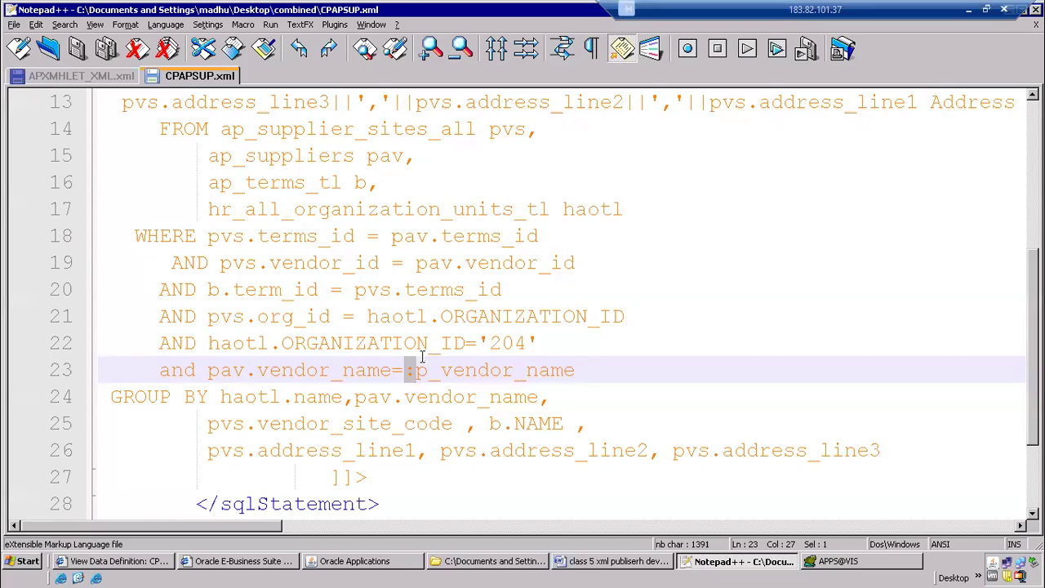
key("alt+Tab")
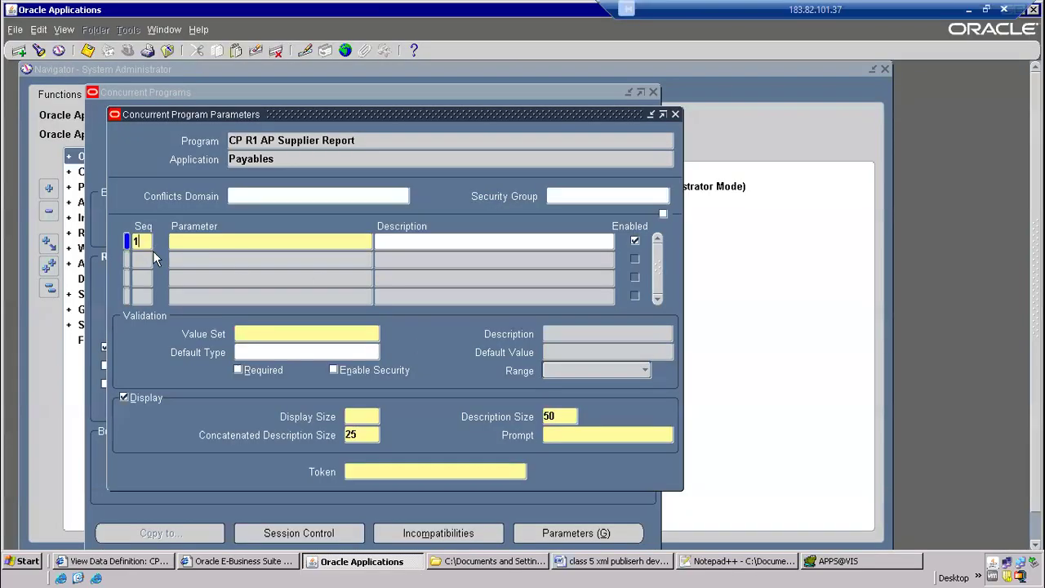
Name the program's first parameter Supplier Name and set its token to p_vendor_name
type("supplier Name")
key("Home")
key("Delete")
type("S")
left_click(382, 471)
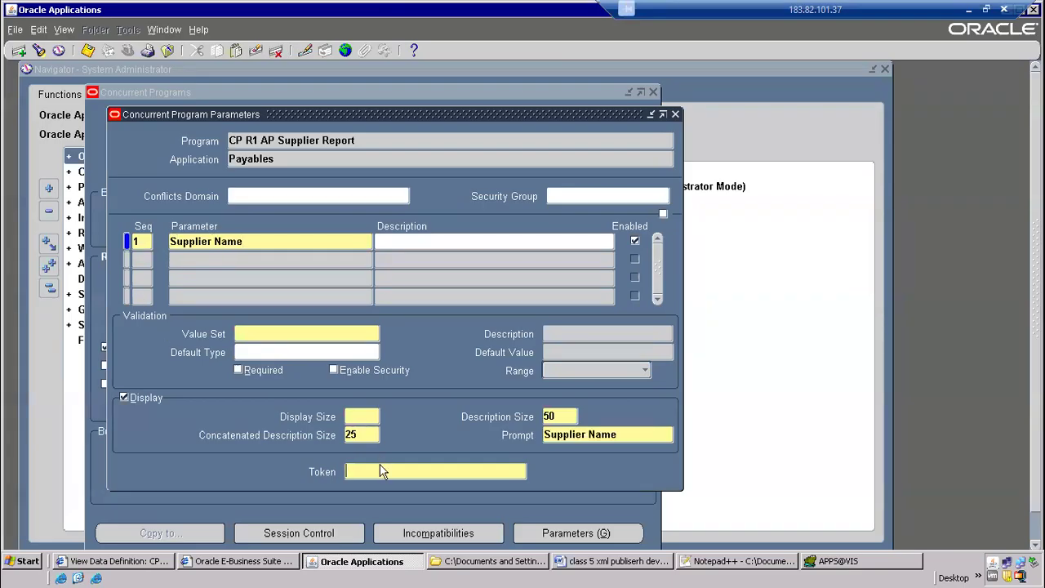
key("ctrl+v")
Check the token against the parameter name in the CPAPSUP.xml data template in Notepad++, and return to Oracle Applications
key("alt+Tab")
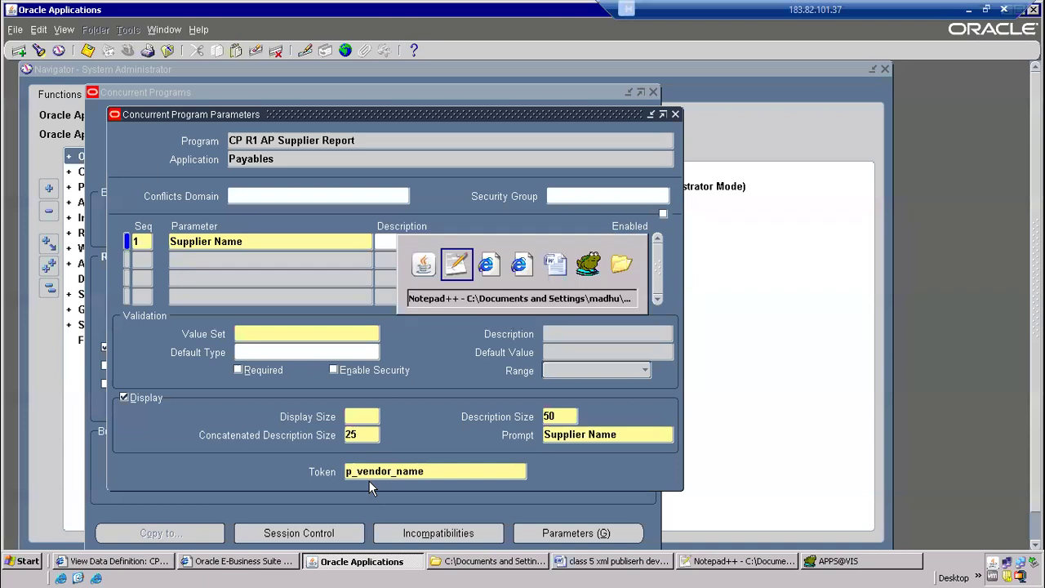
left_click(411, 232)
scroll(411, 232, "up", 4)
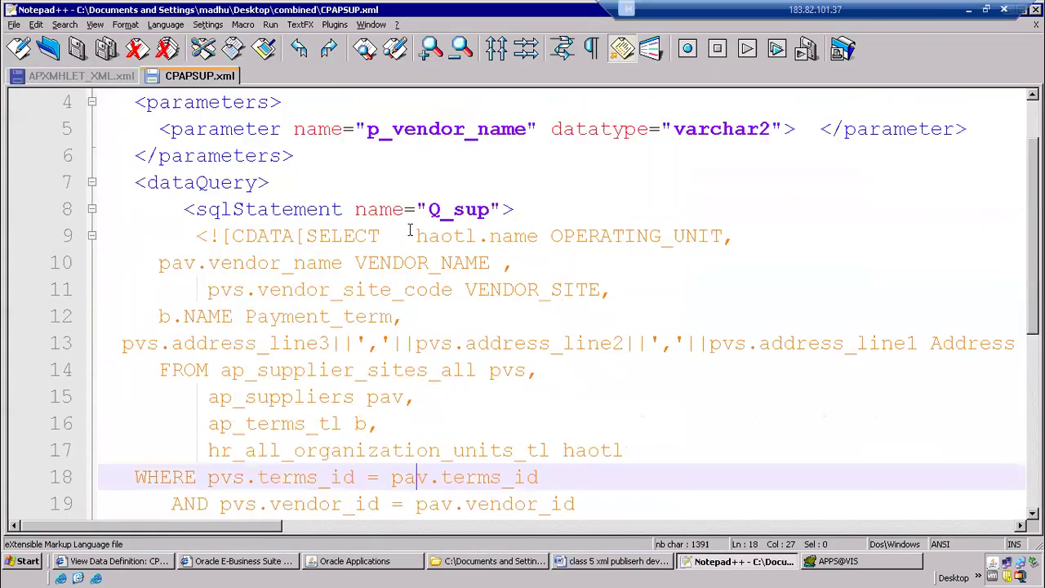
left_click_drag(370, 211, 527, 211)
key("ctrl+c")
key("alt+Tab")
key("ctrl+v")
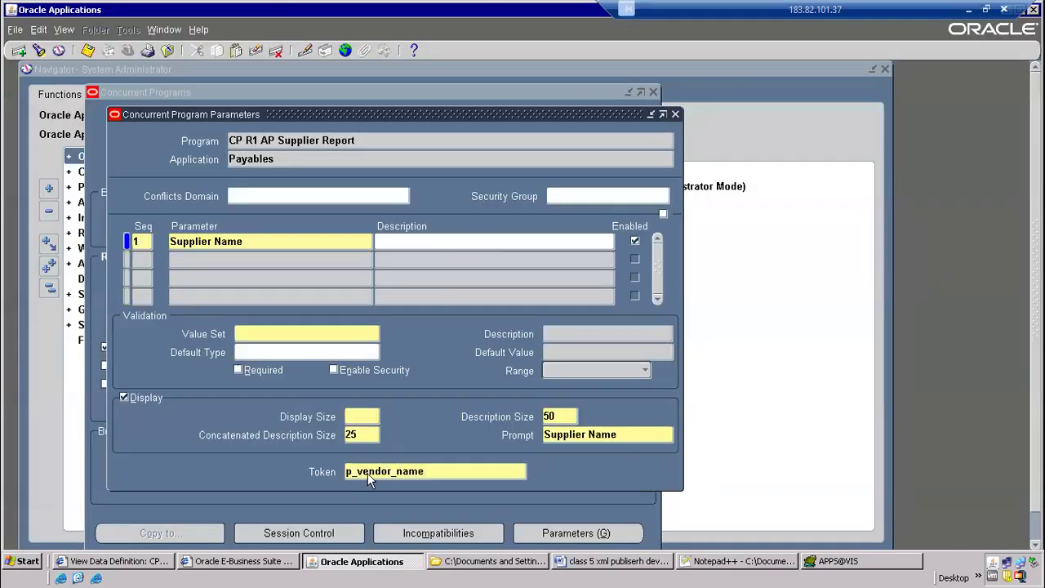
Mark the Supplier Name parameter as required and search the value sets for AP%SRS%SU%
left_click(238, 370)
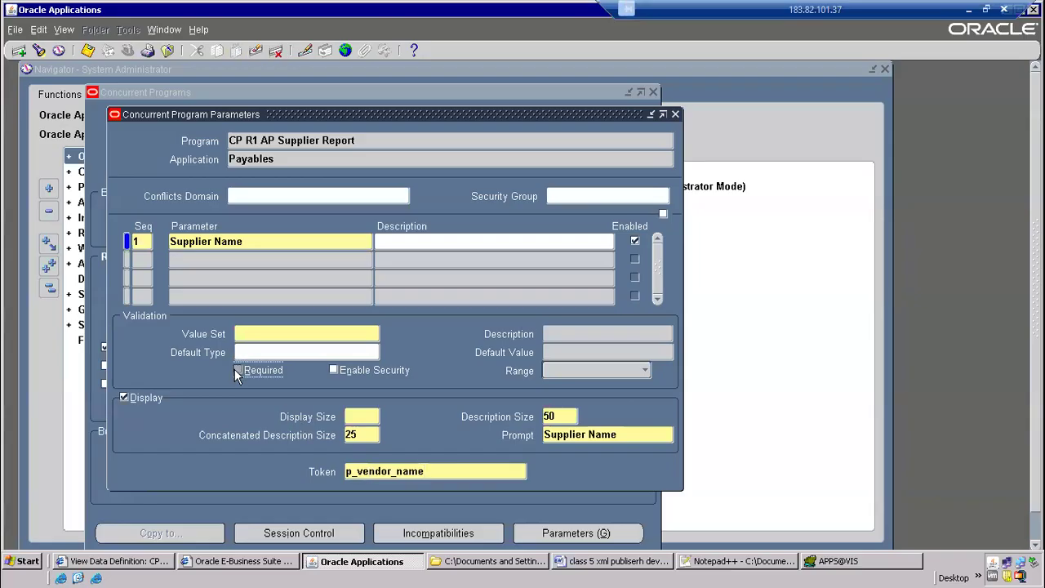
left_click(263, 333)
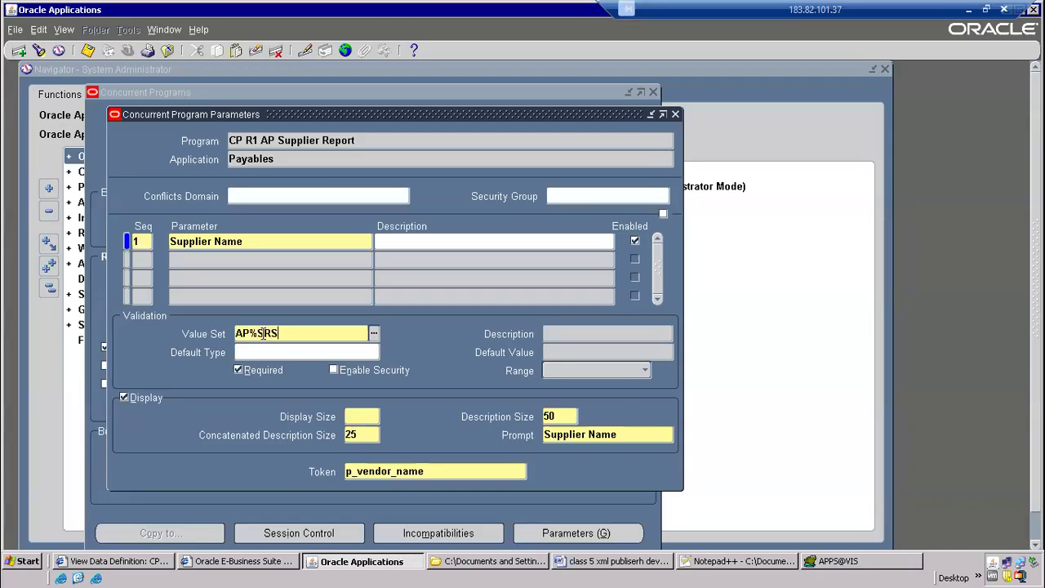
type("AP%SRS%SU%")
key("Tab")
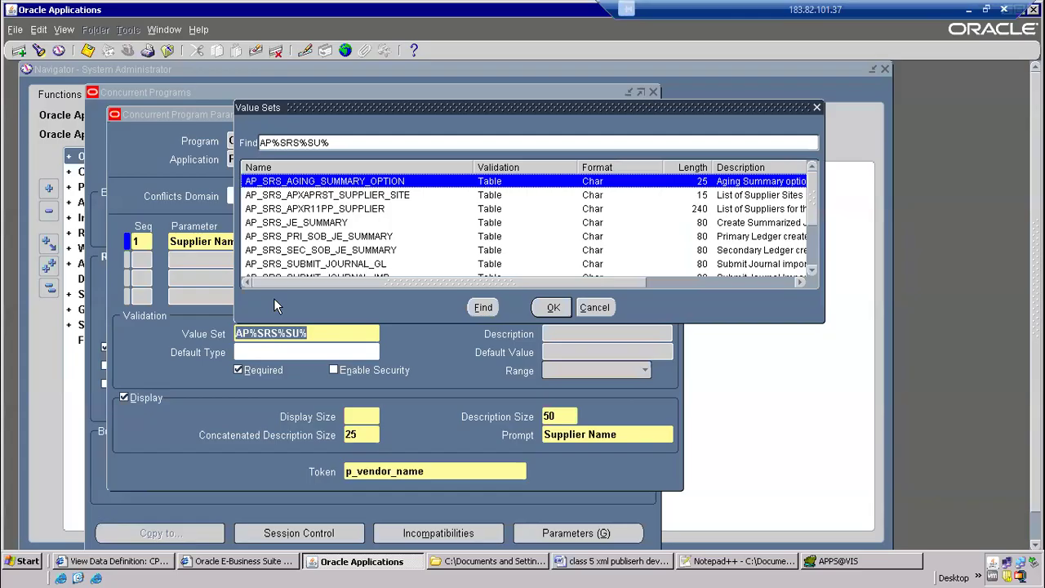
Assign the value set AP_SRS_SUPPLIER_NAME, described as Supplier Name, to the parameter
left_click_drag(637, 285, 751, 288)
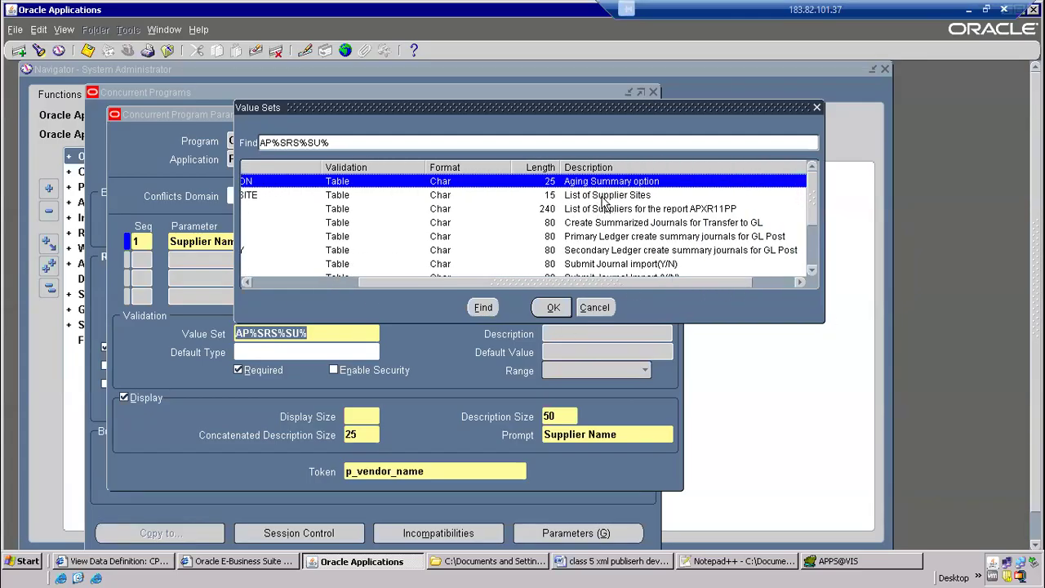
left_click(604, 196)
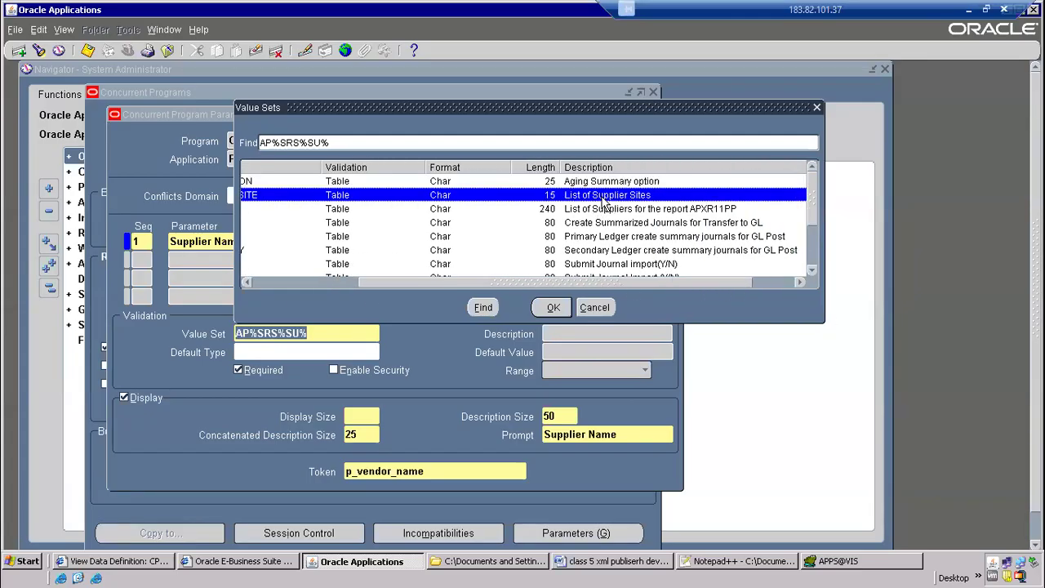
left_click(814, 271)
left_click(814, 272)
left_click(814, 273)
left_click(815, 272)
left_click(814, 273)
left_click(814, 272)
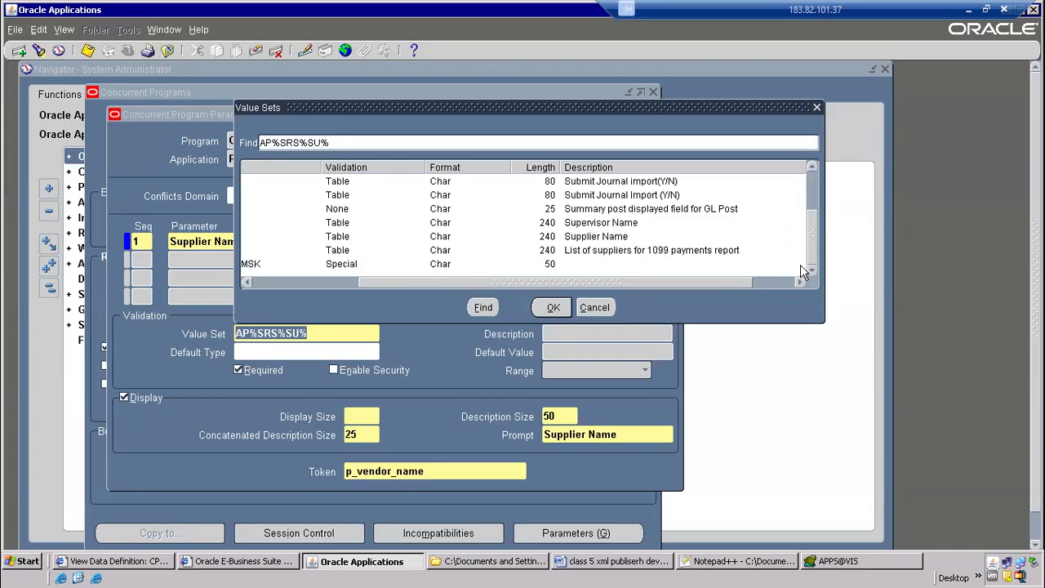
left_click(604, 236)
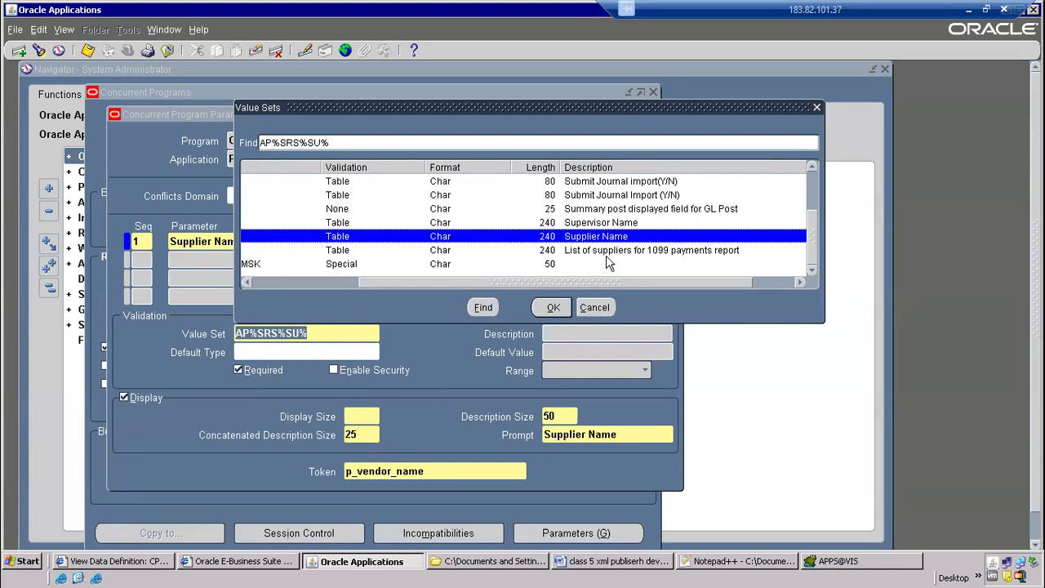
left_click(605, 226)
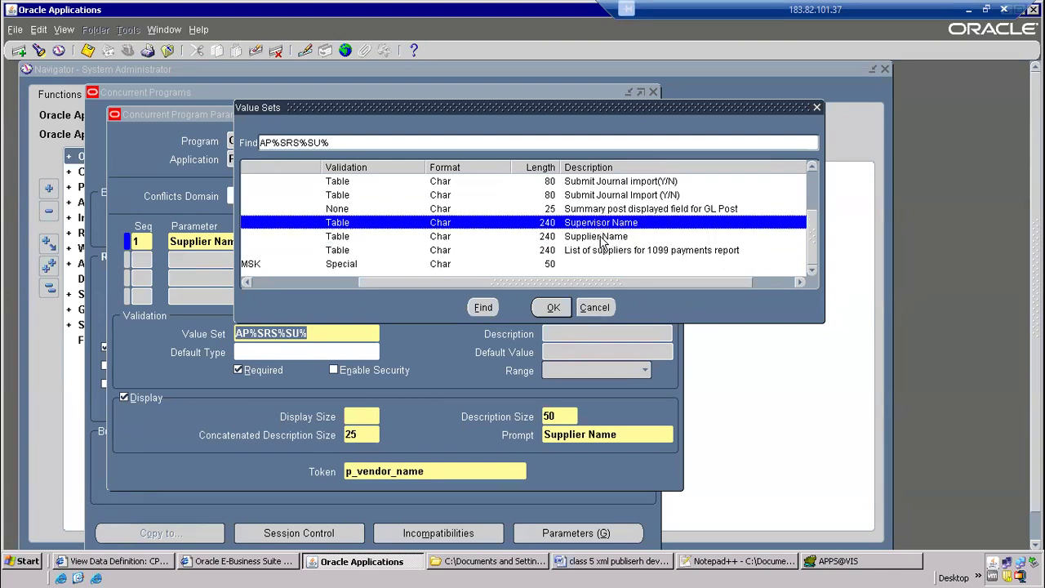
left_click(602, 237)
left_click_drag(545, 282, 314, 287)
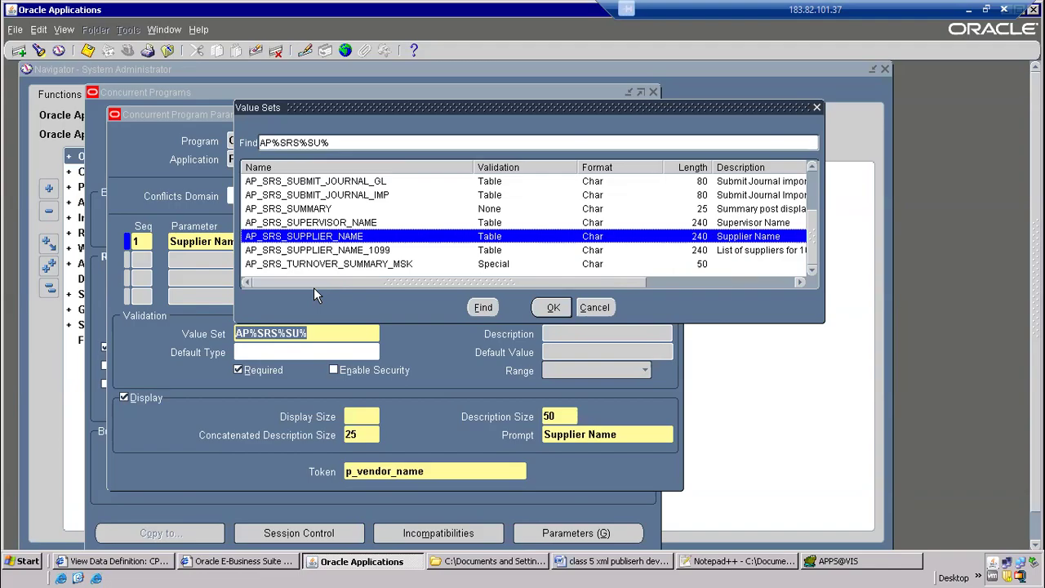
double_click(328, 241)
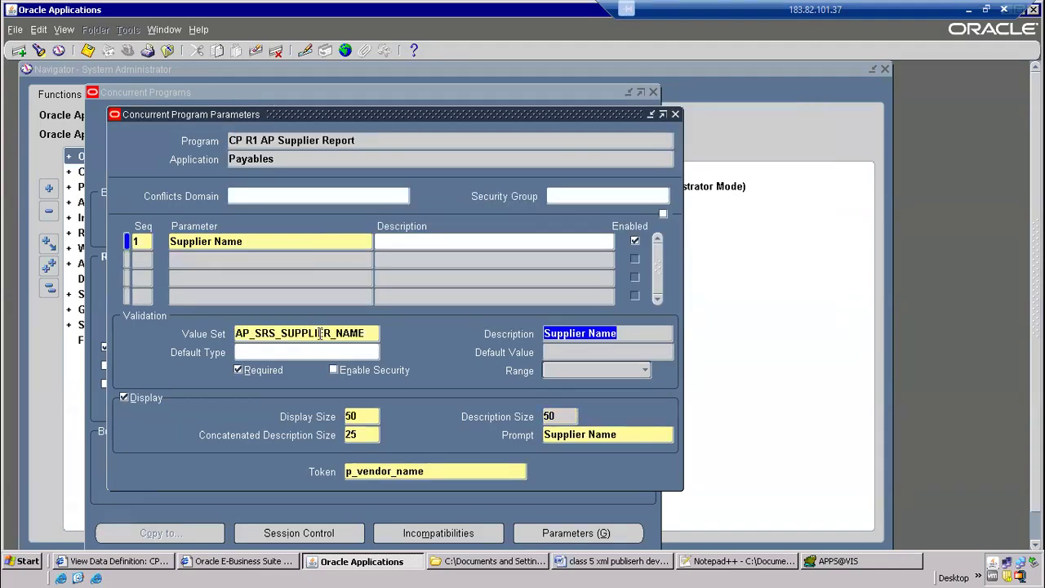
Save the Supplier Name parameter, accepting the display size caution, and close the parameters form
left_click(88, 51)
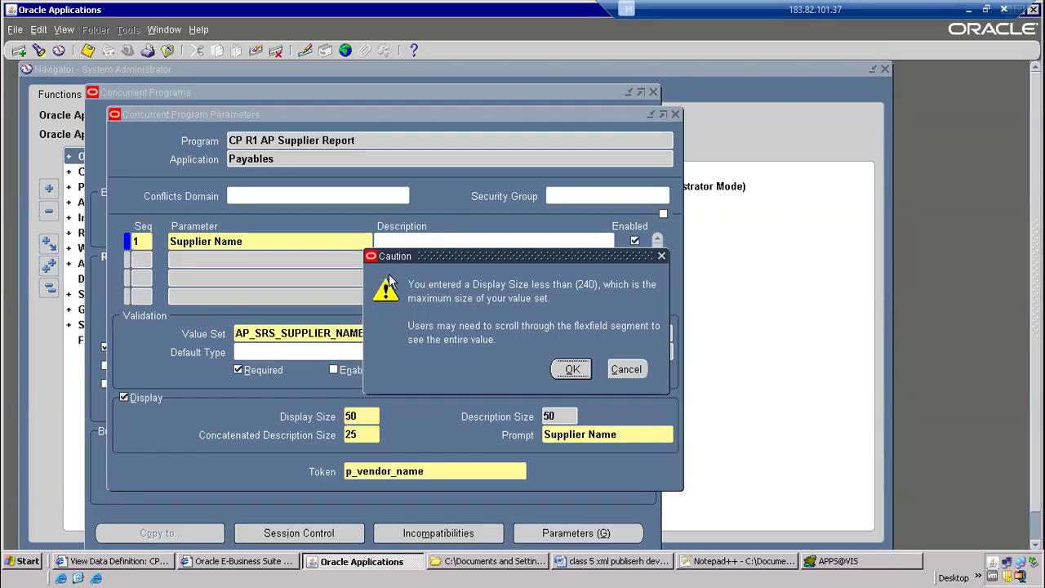
left_click(573, 369)
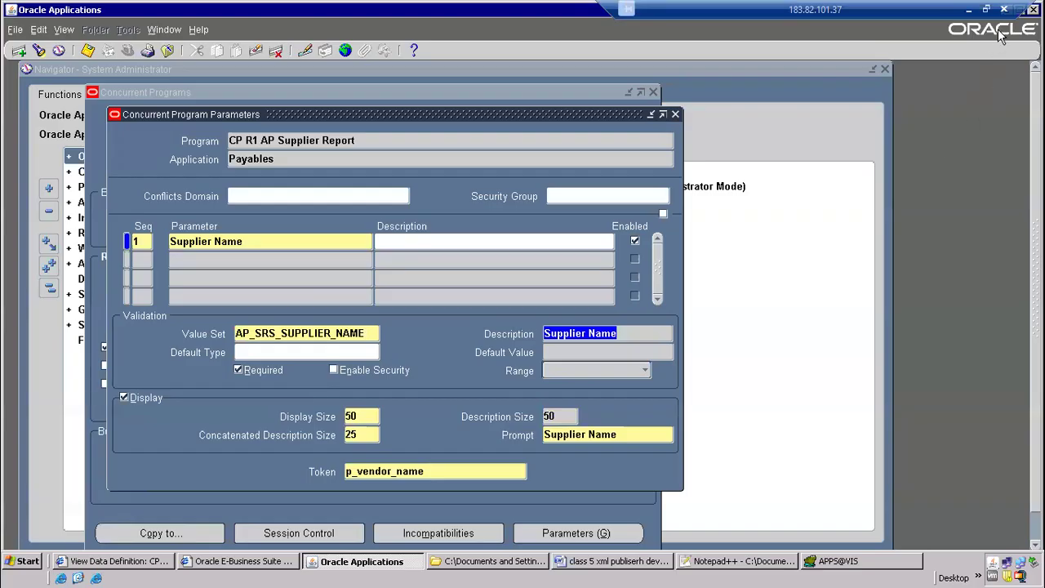
left_click_drag(896, 13, 741, 13)
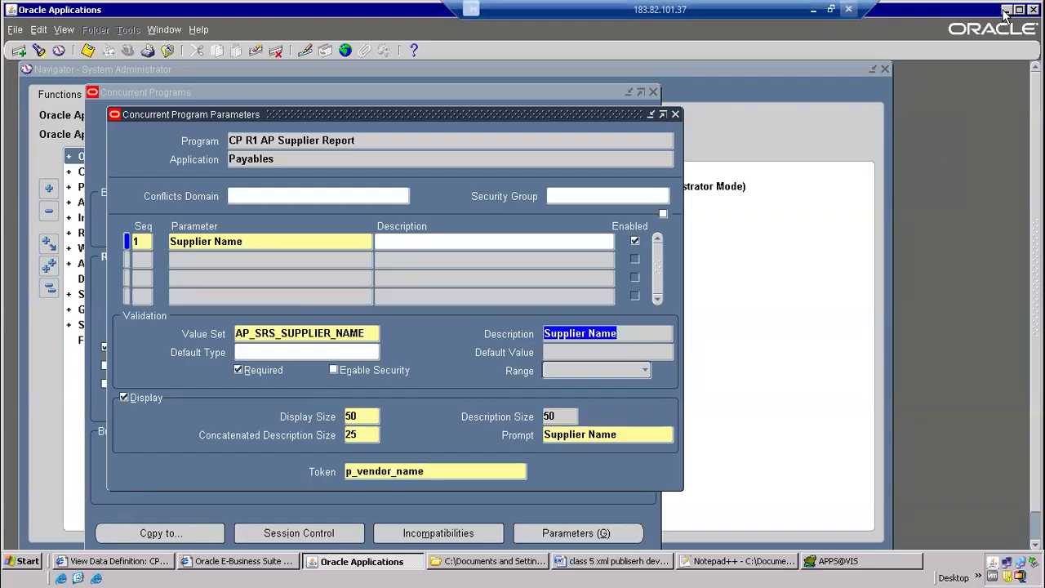
left_click(1023, 10)
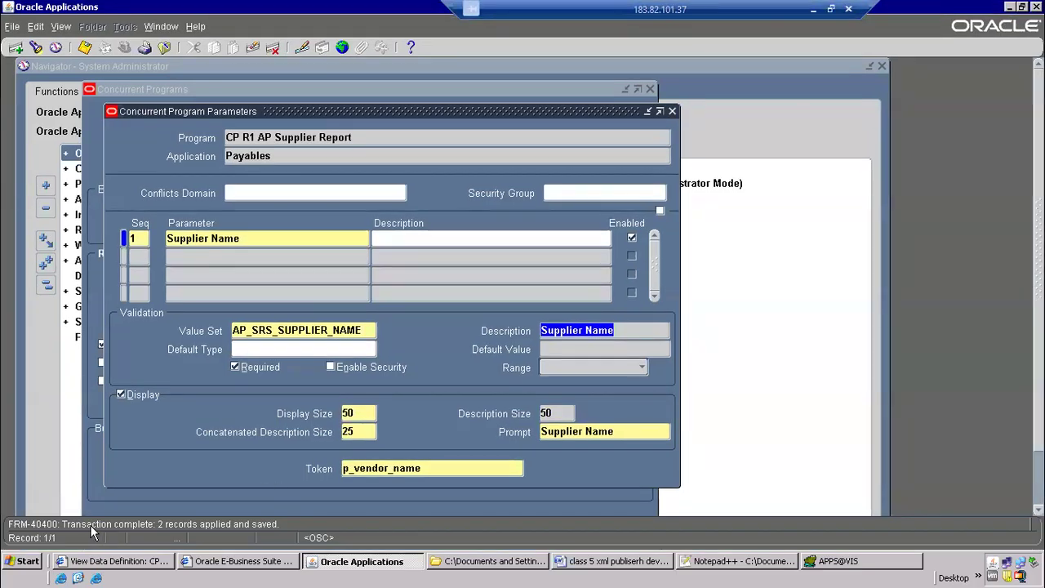
left_click(672, 111)
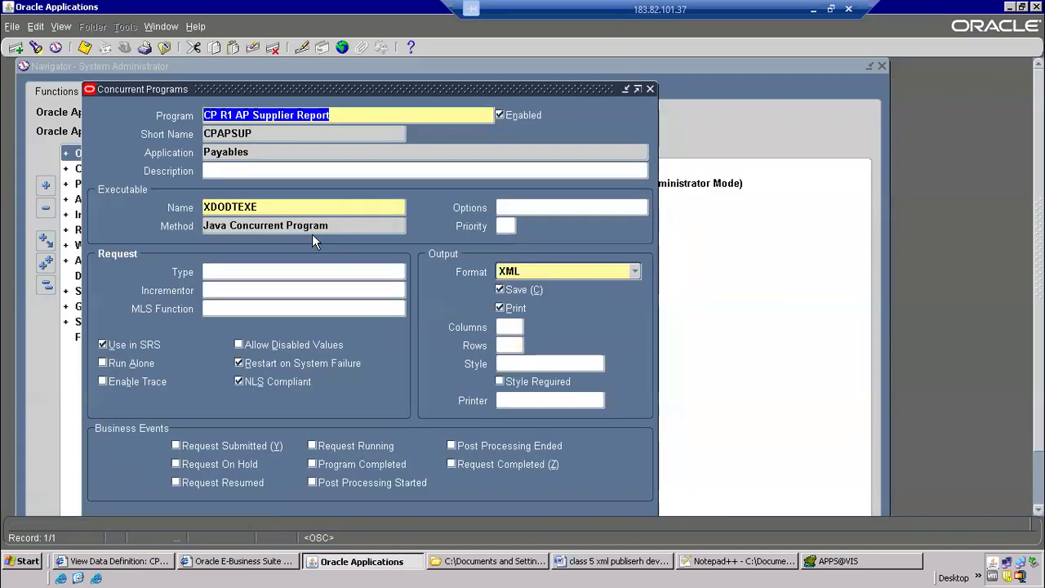
Review the program's executable, output format and Supplier Name parameter with its value set, and close the parameters form
left_click(258, 209)
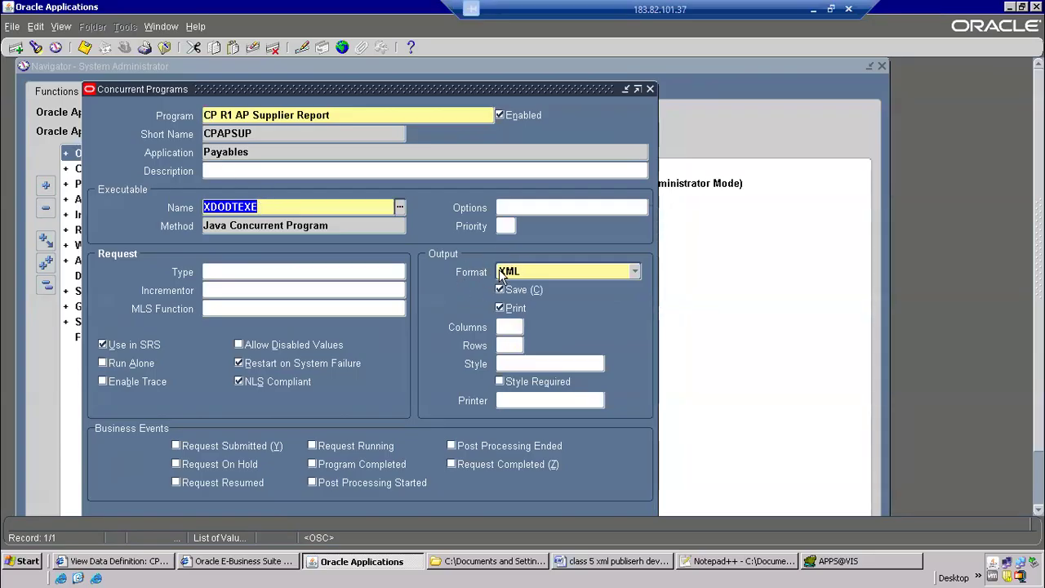
left_click_drag(1039, 306, 1039, 359)
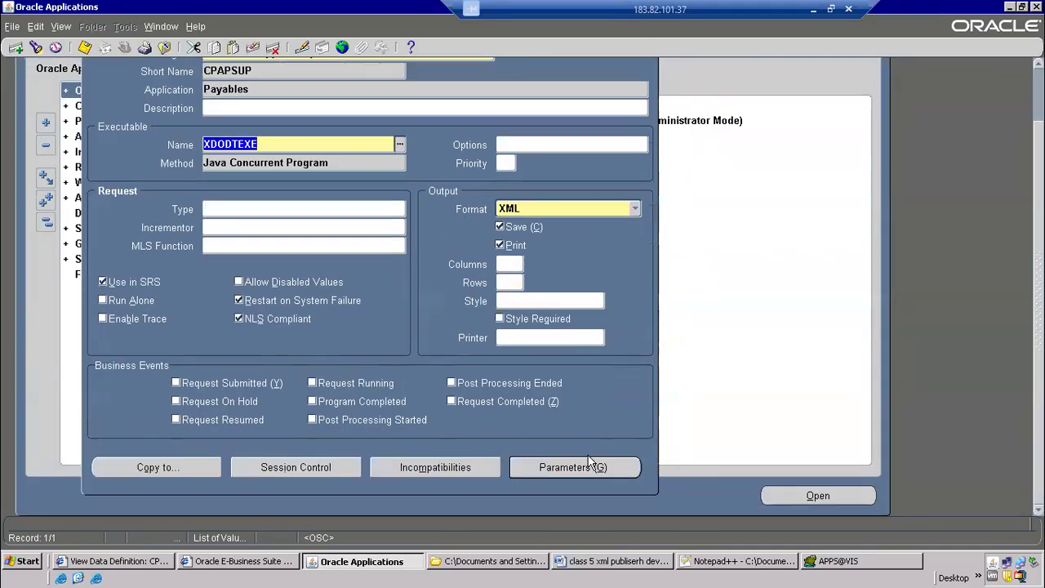
left_click(589, 464)
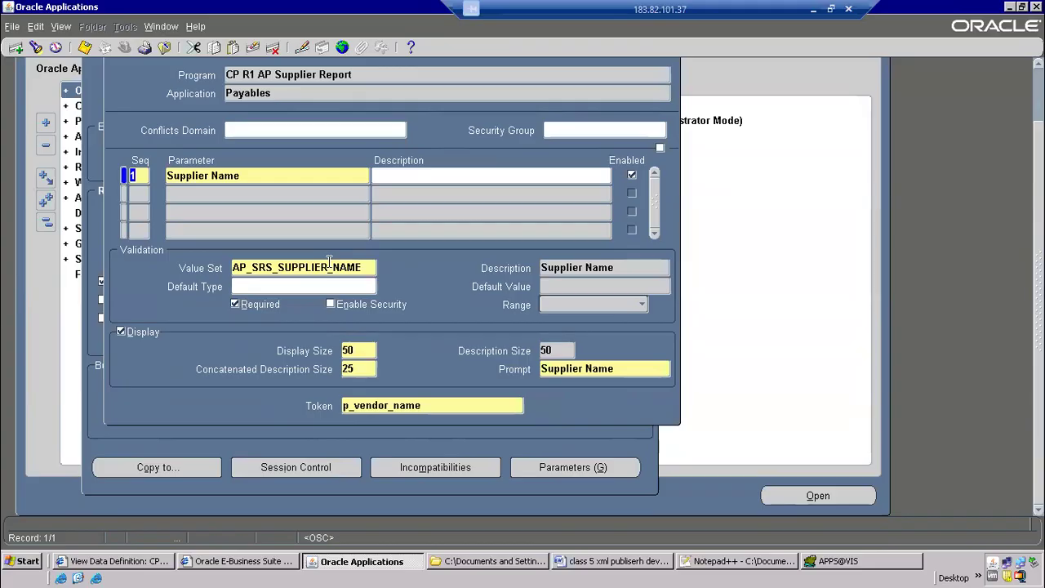
left_click_drag(1039, 320, 1039, 266)
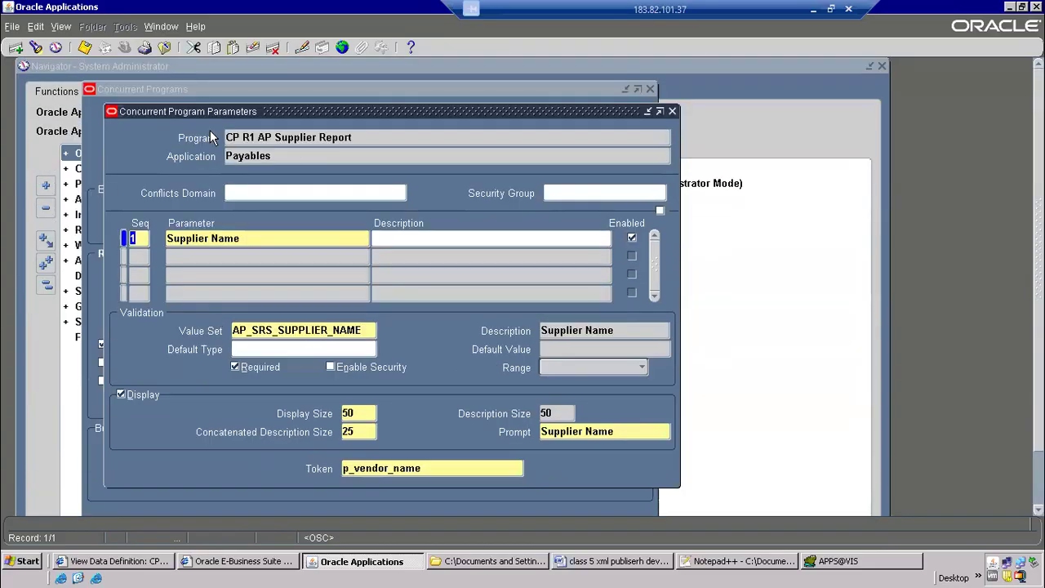
left_click(85, 46)
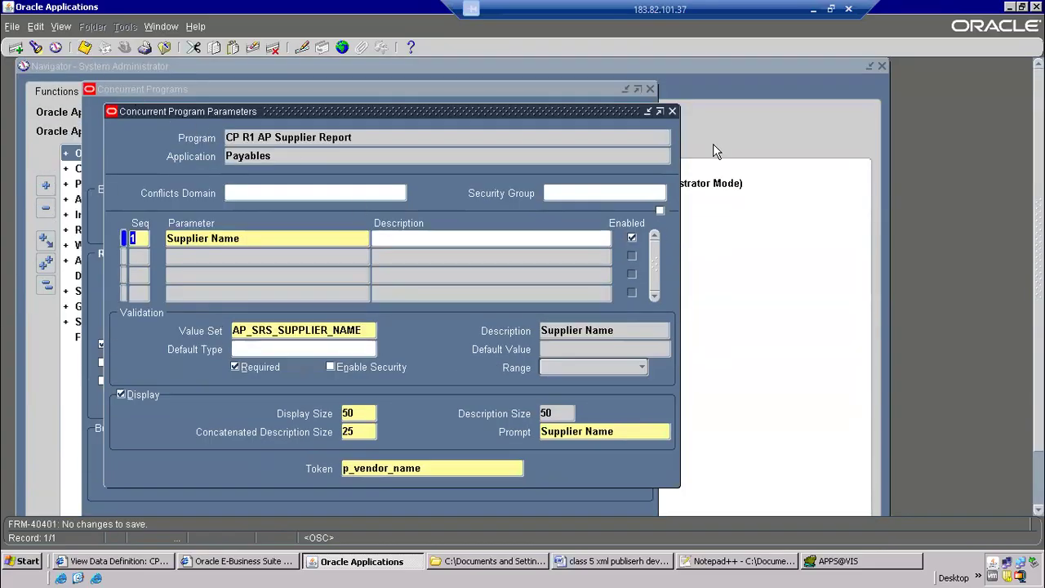
left_click(234, 335)
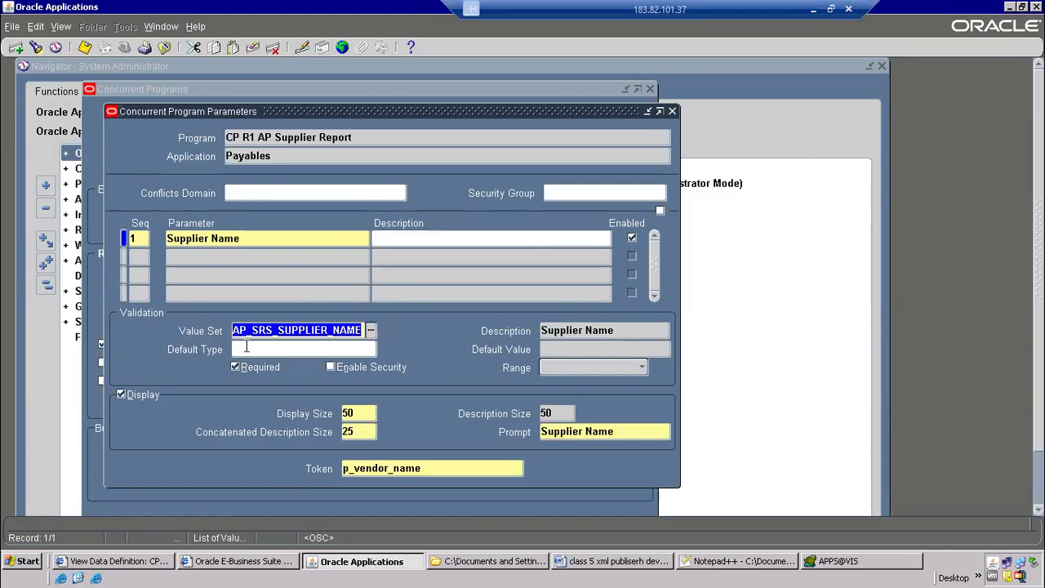
left_click(672, 111)
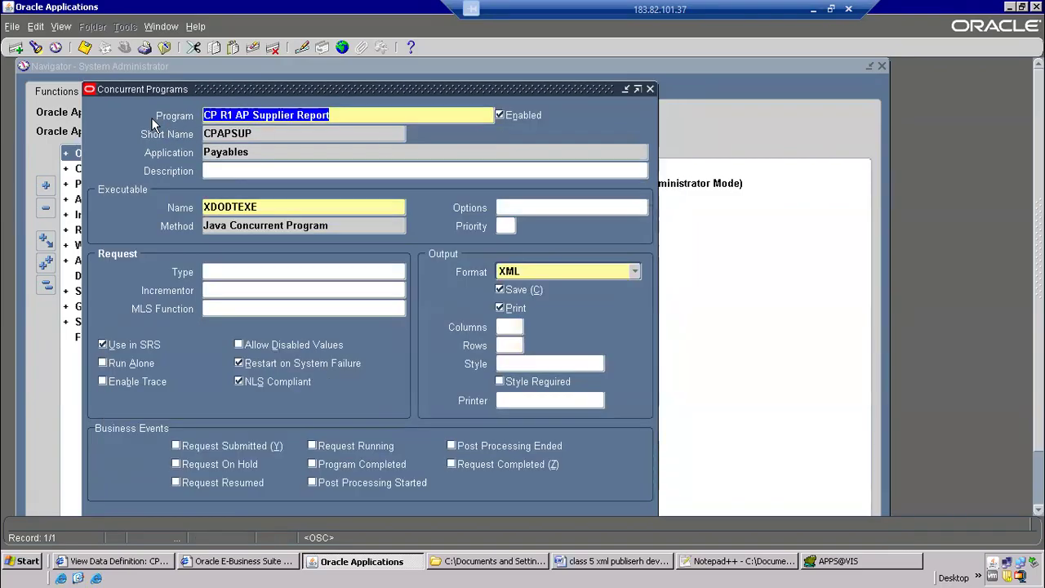
Copy the program name CP R1 AP Supplier Report and bring the System Administrator Navigator to the front
right_click(269, 119)
left_click(305, 144)
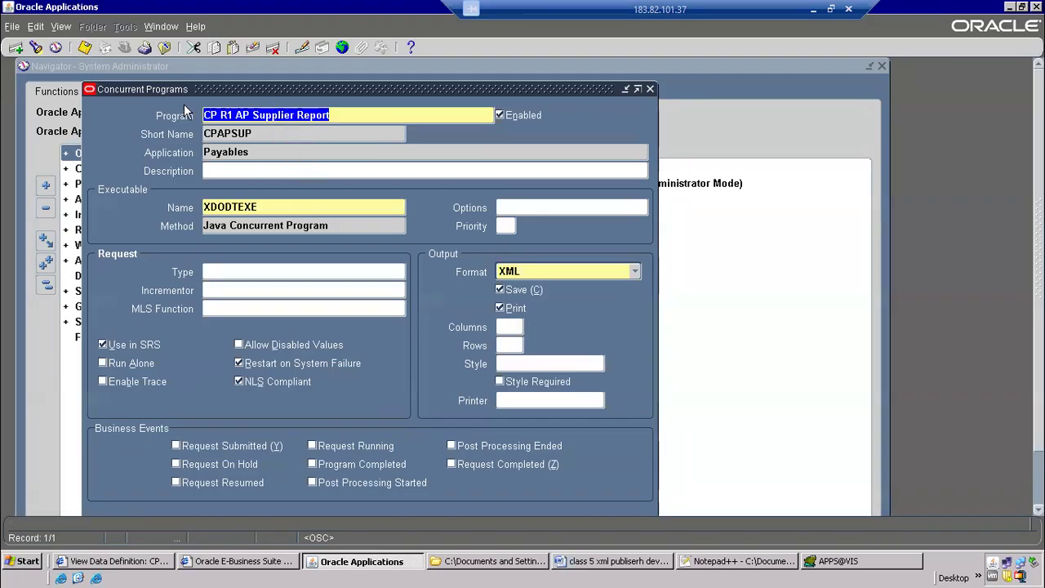
left_click(166, 64)
Switch to the class notes in Word and append "---concurrent-program- define" to the Concurrent program item
key("alt+Tab")
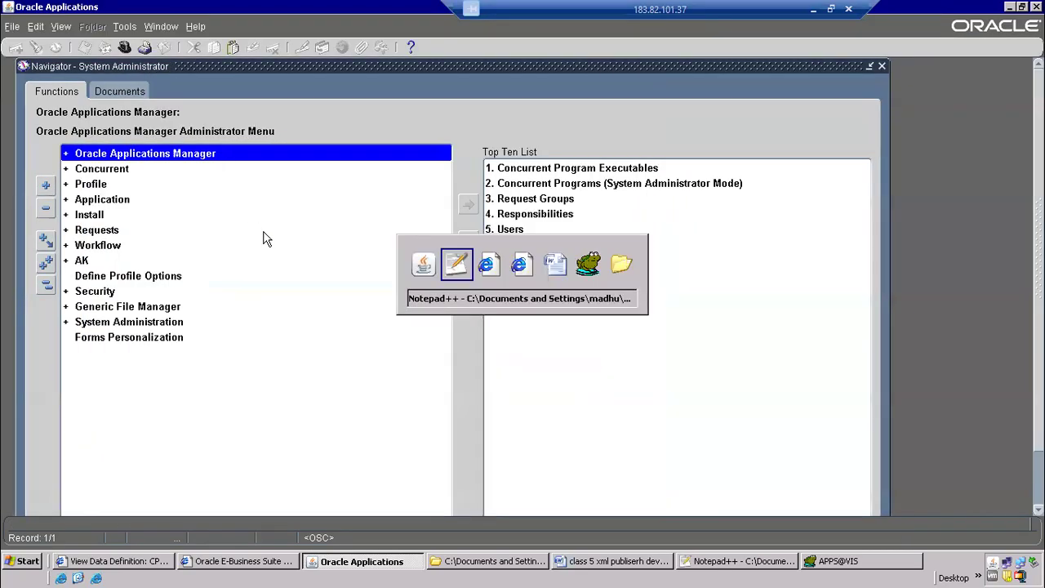
key("alt+Tab")
key("alt+Tab")
key("alt+Tab")
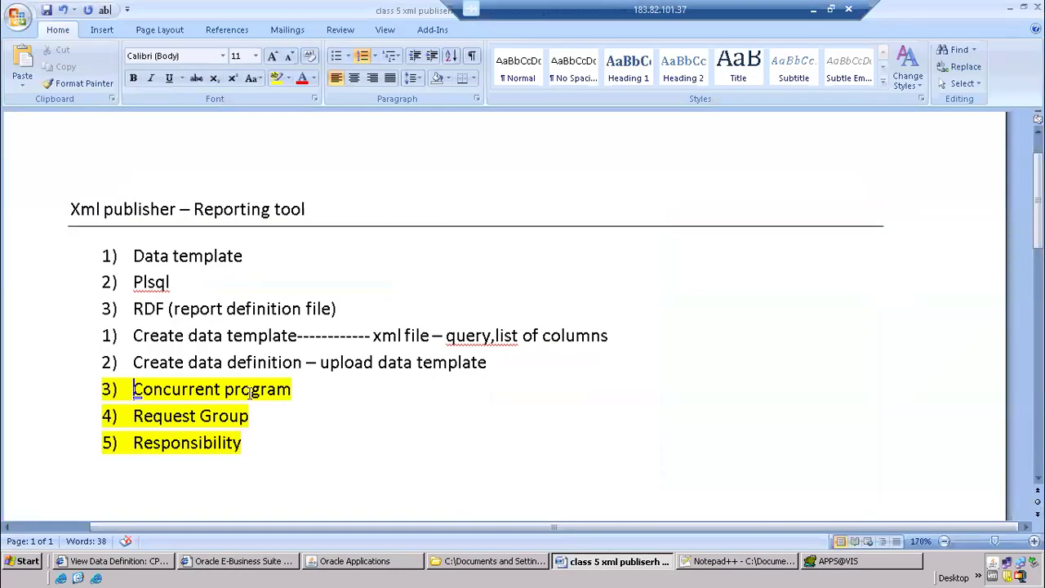
type("---")
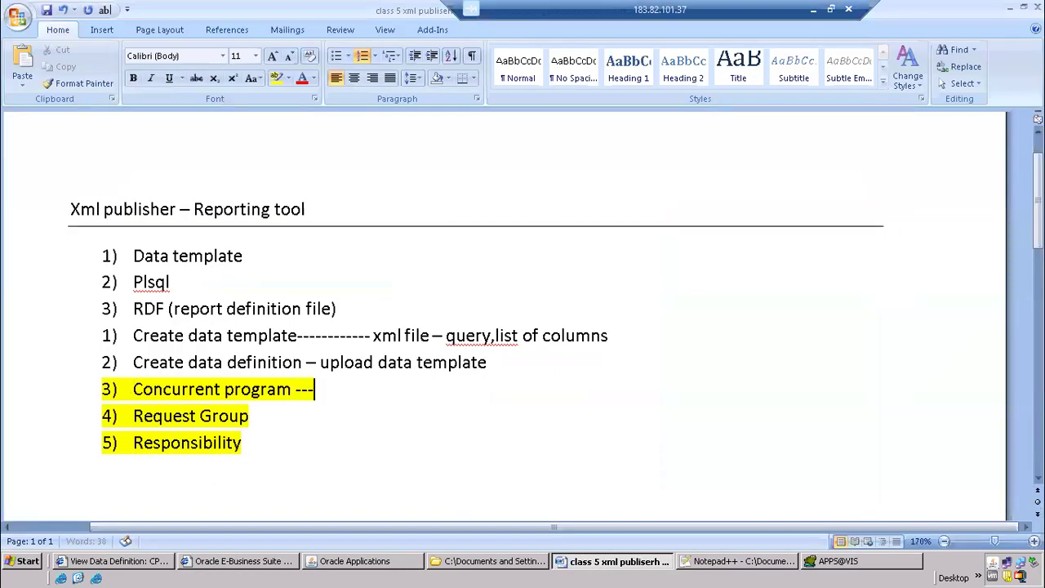
type("concurre")
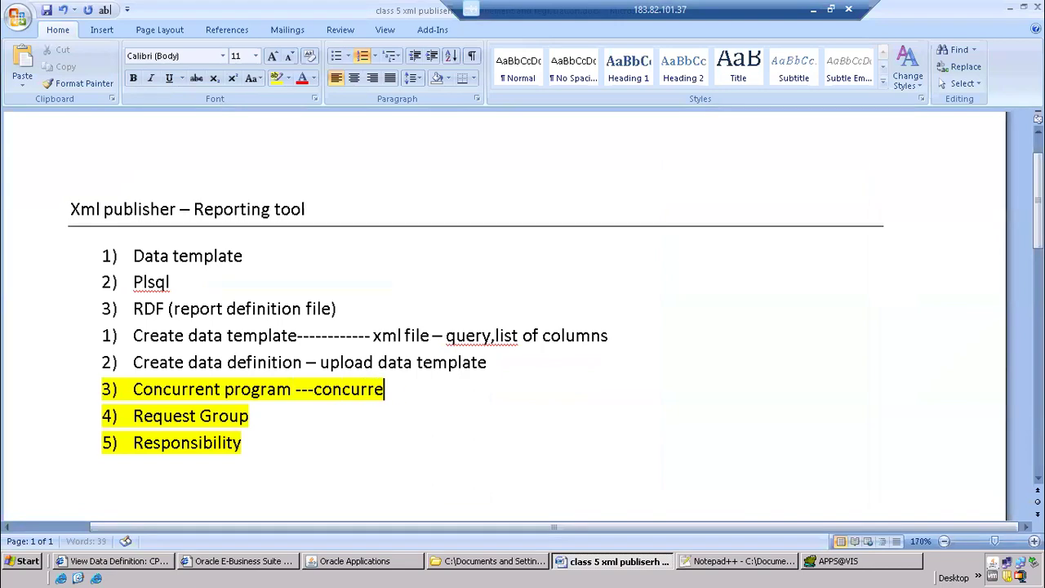
type("nt-program")
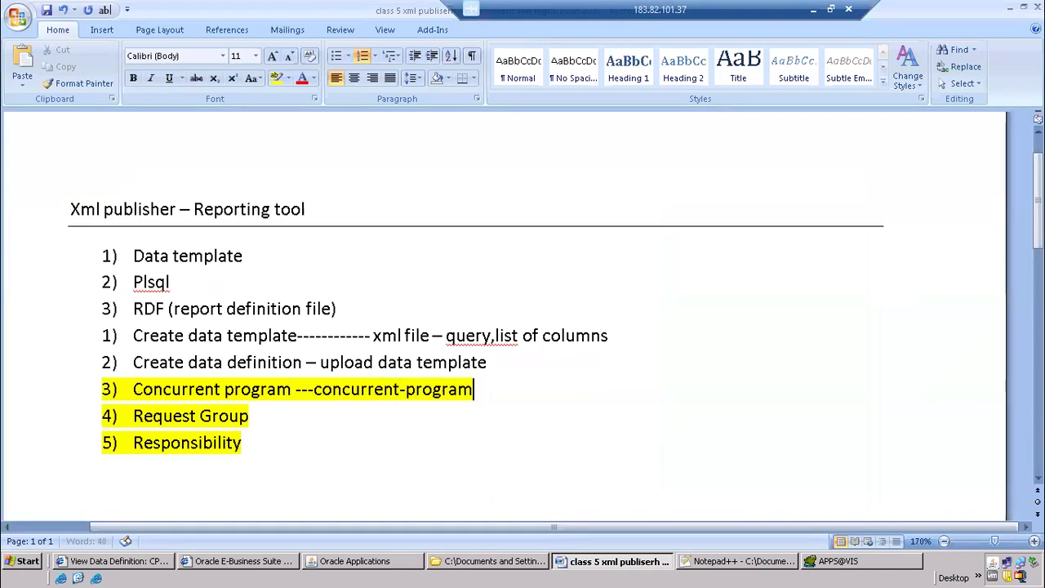
type("- define")
Append "--" to the Request Group item and locate Security > Responsibility > Request in the Oracle Applications Navigator
key("Down")
type("--")
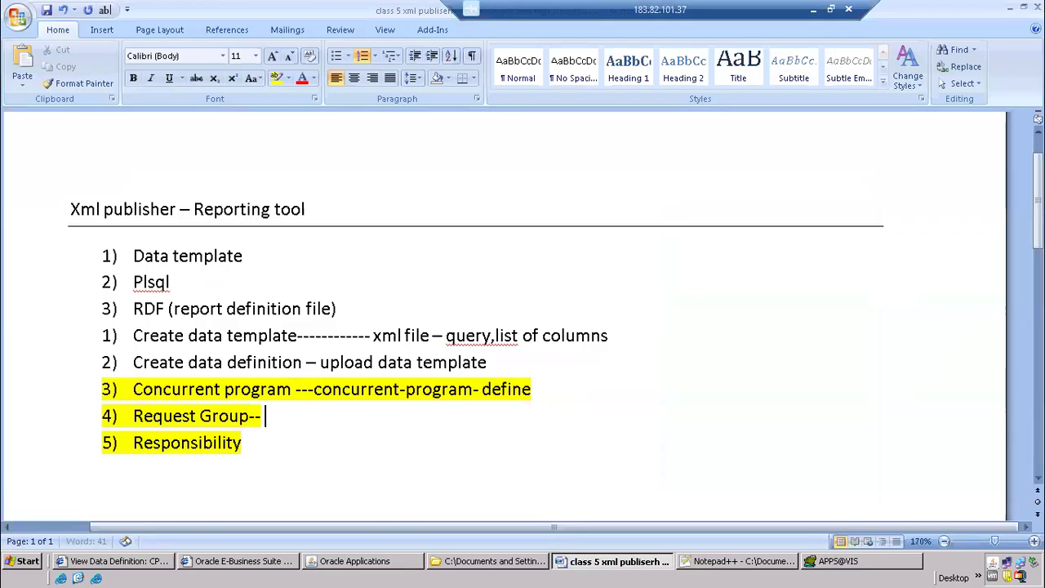
left_click(374, 564)
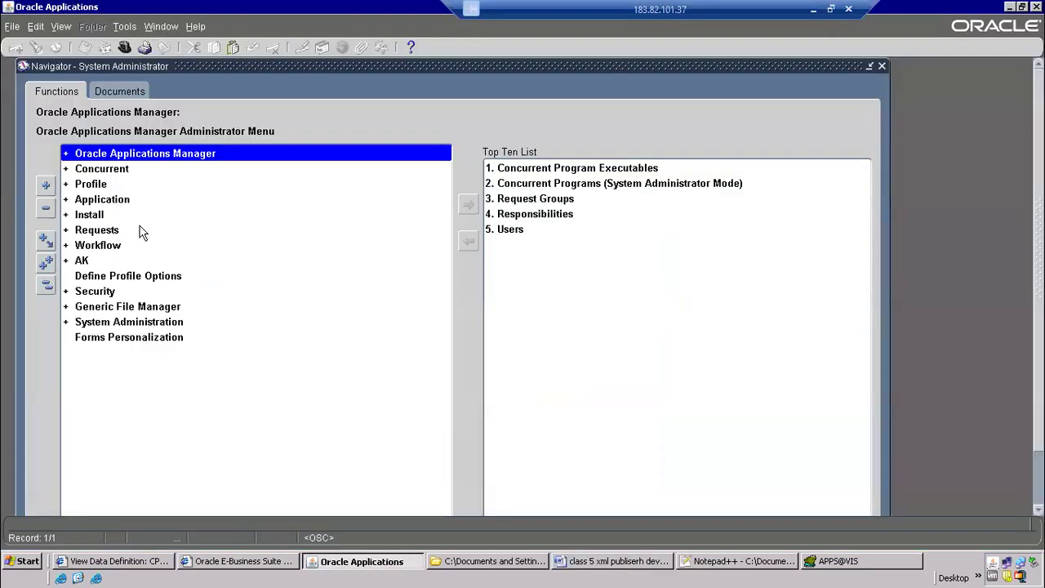
double_click(101, 293)
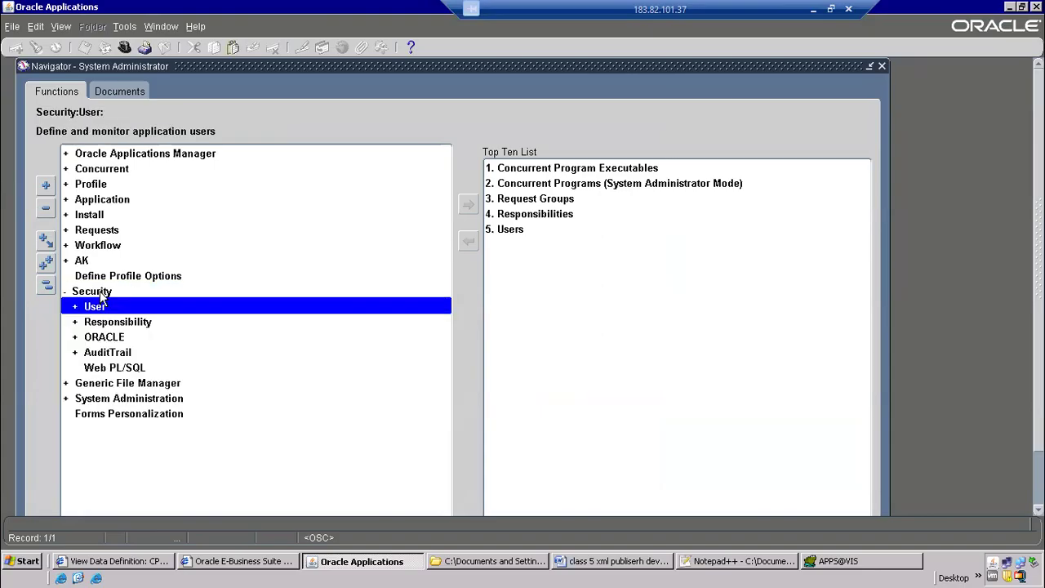
double_click(111, 323)
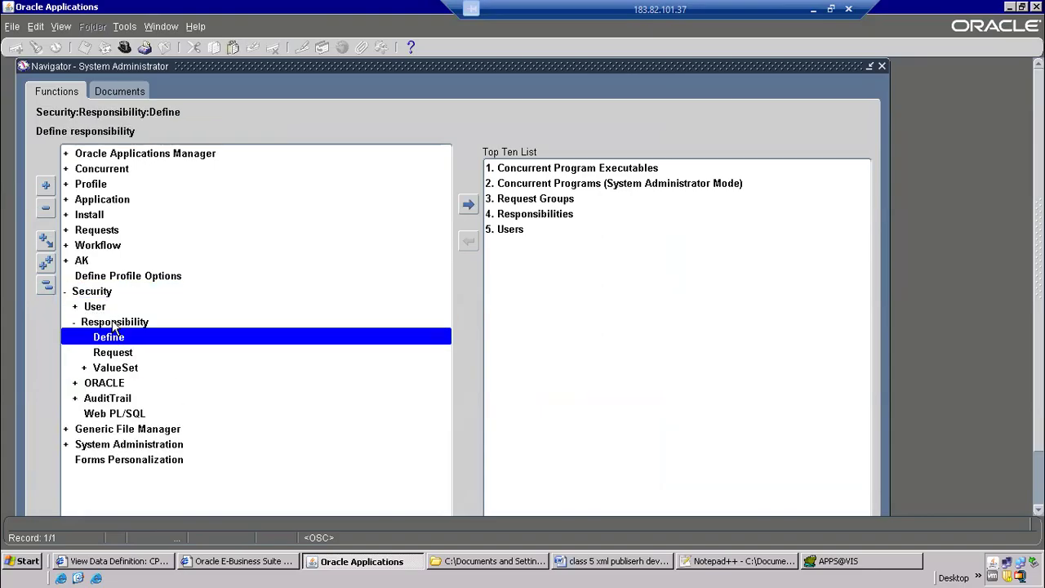
left_click(114, 354)
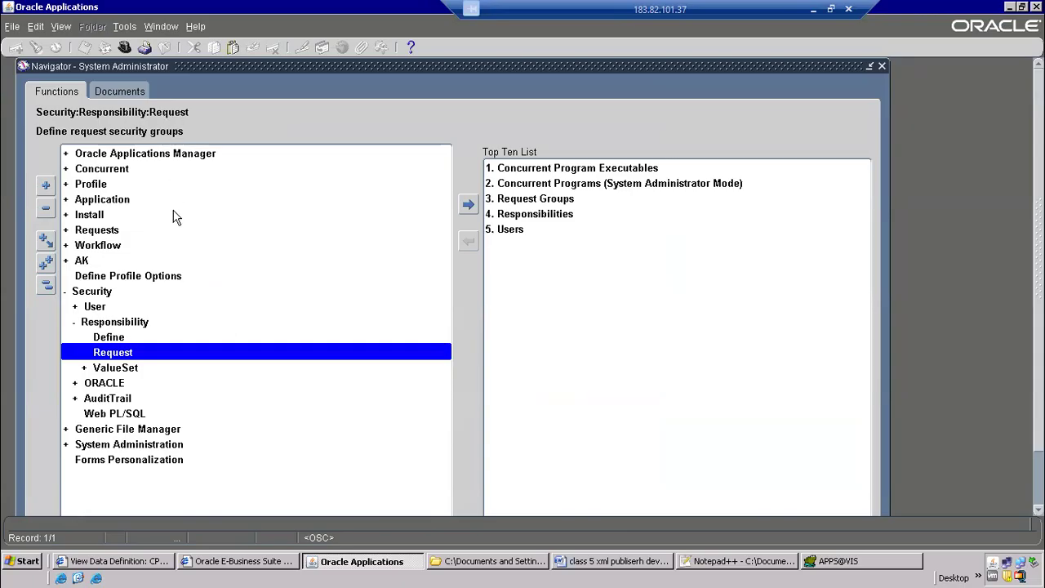
Return to the Word notes and complete the Request Group item with the path "Security- Responsibility- Request"
key("alt+Tab")
type("S")
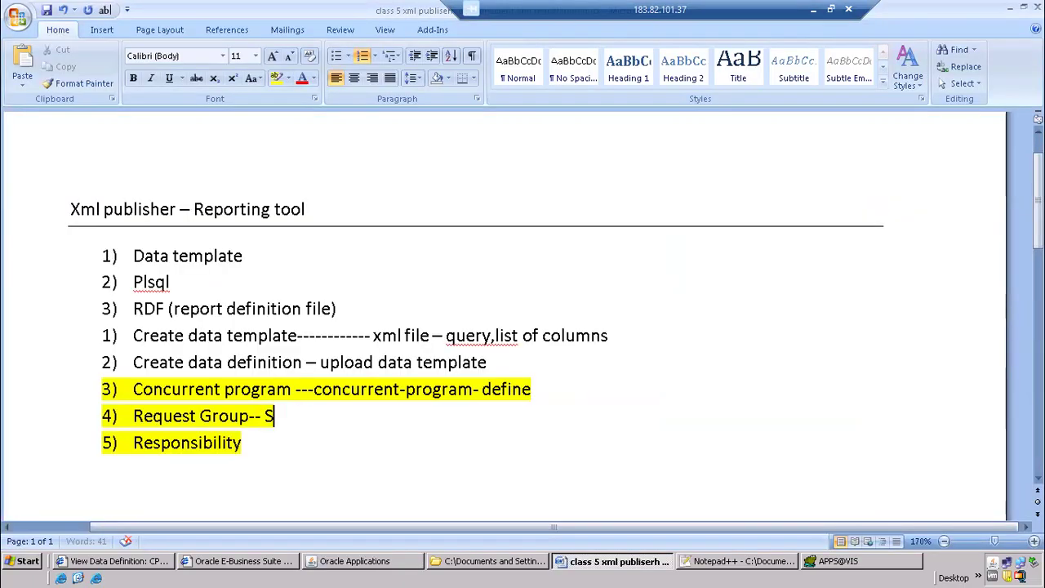
type("ecurit")
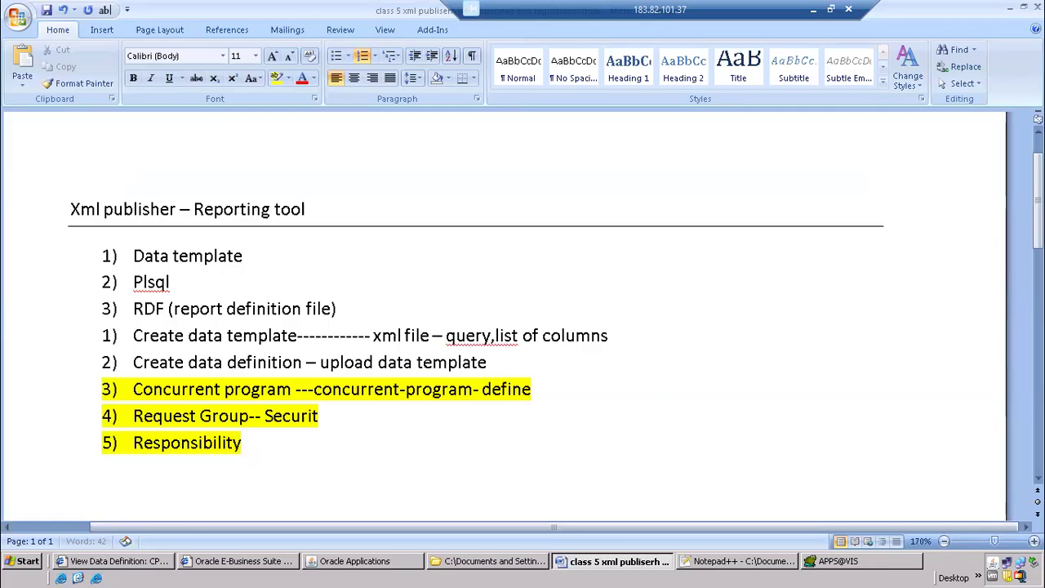
type("y- Responsibi")
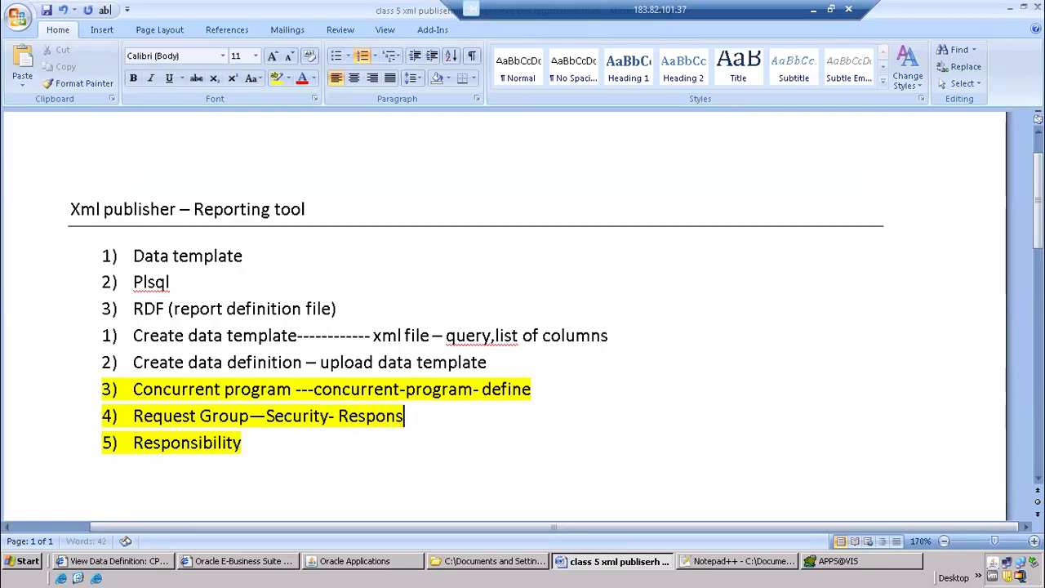
key("BackSpace")
key("BackSpace")
key("BackSpace")
type("ibility- rEqu")
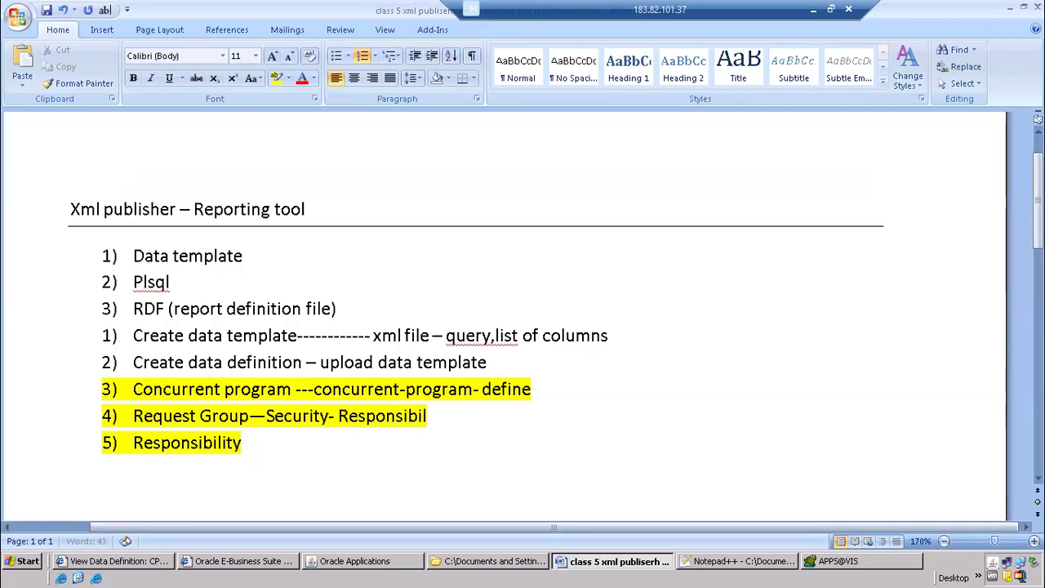
key("BackSpace")
key("BackSpace")
key("BackSpace")
key("BackSpace")
type("Request")
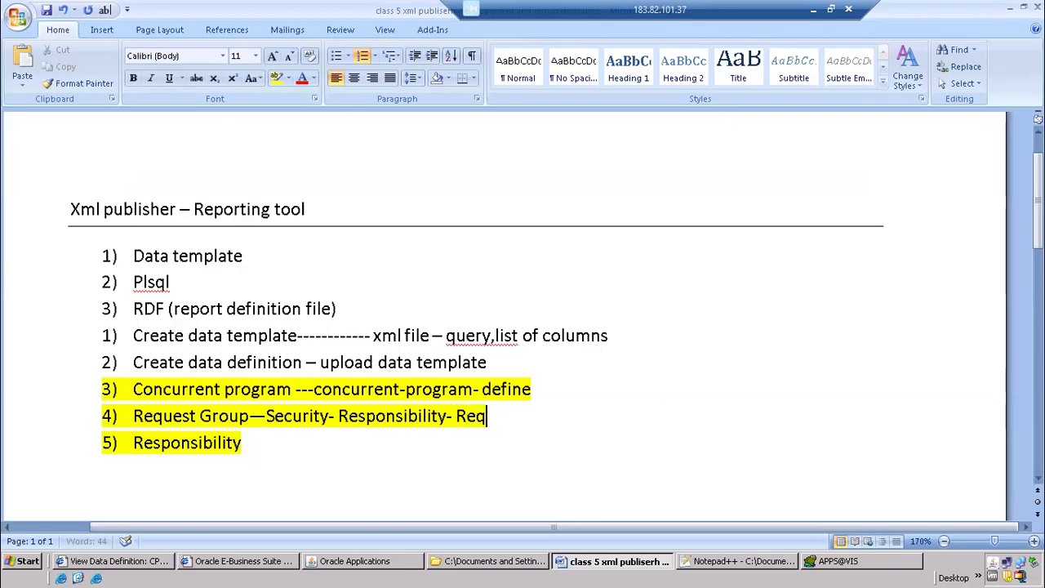
Switch to Oracle Applications, open the Request Groups form from Security > Responsibility > Request, and move it off the Navigator list
key("alt+Tab")
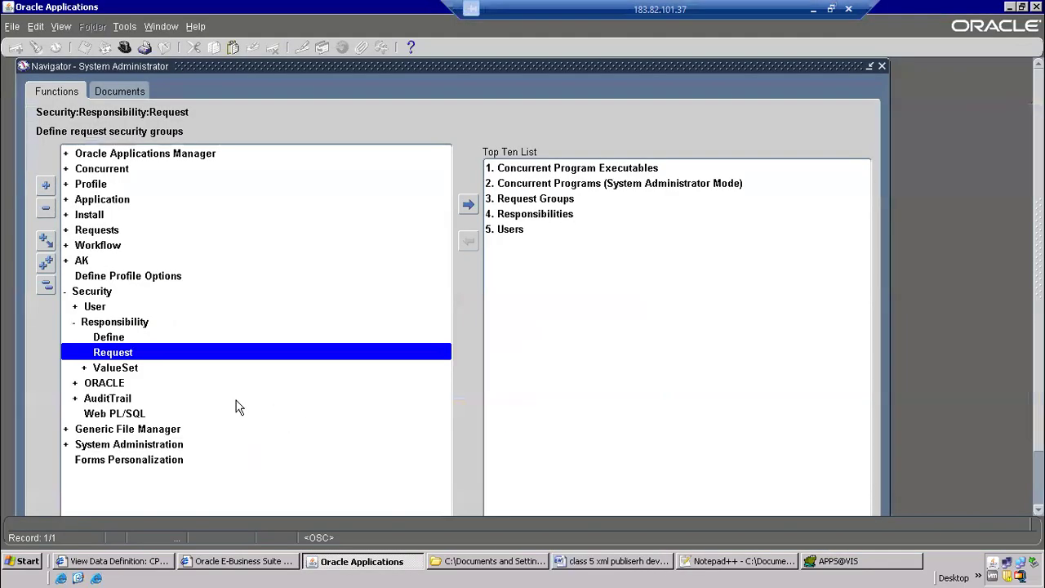
double_click(155, 353)
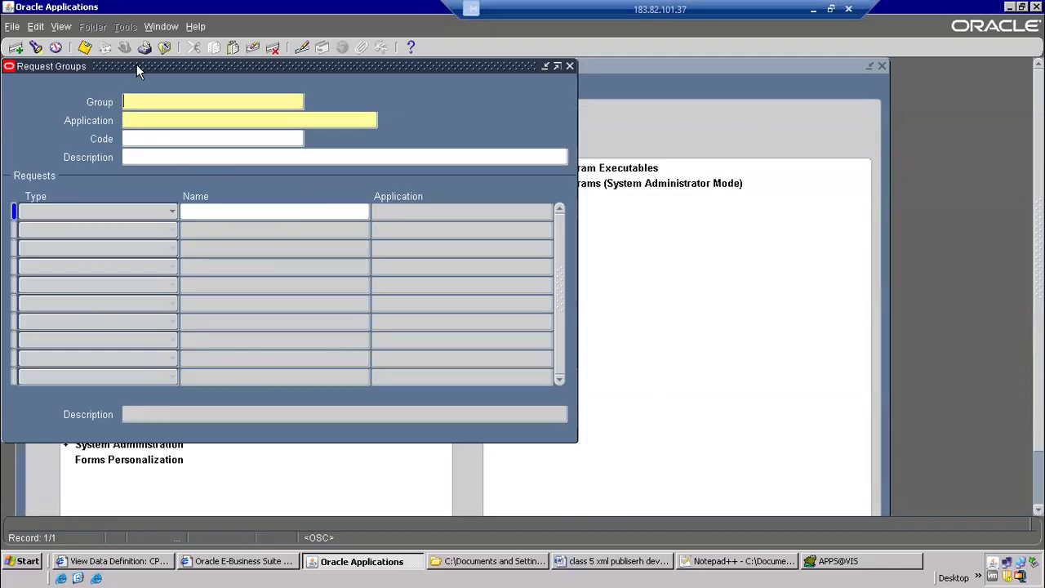
left_click_drag(137, 65, 559, 177)
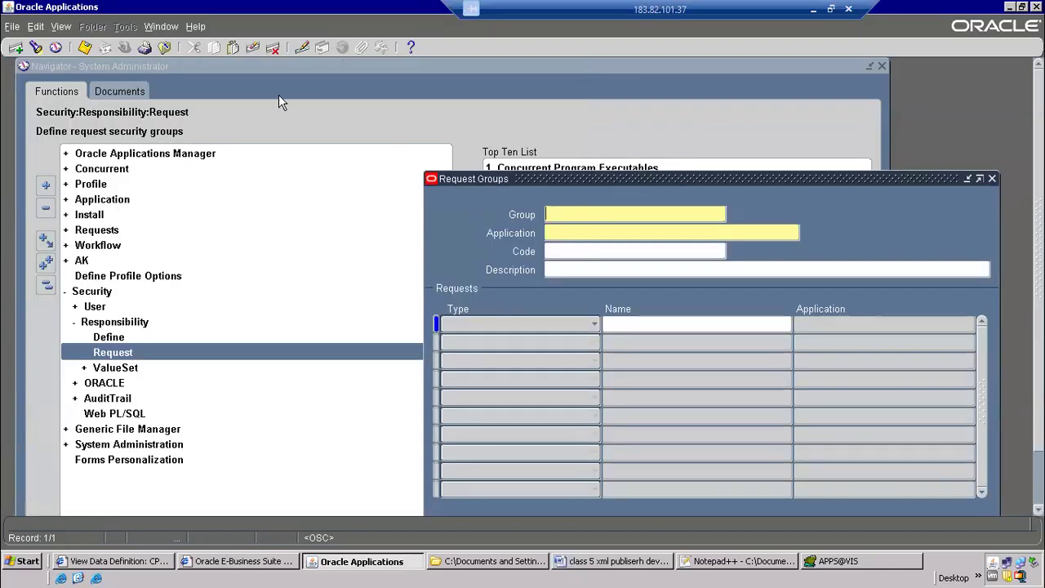
Open the Responsibilities form, query Payables%Vision%USA%, and move to the Payables, Vision Operations (USA) record
left_click(164, 46)
double_click(109, 337)
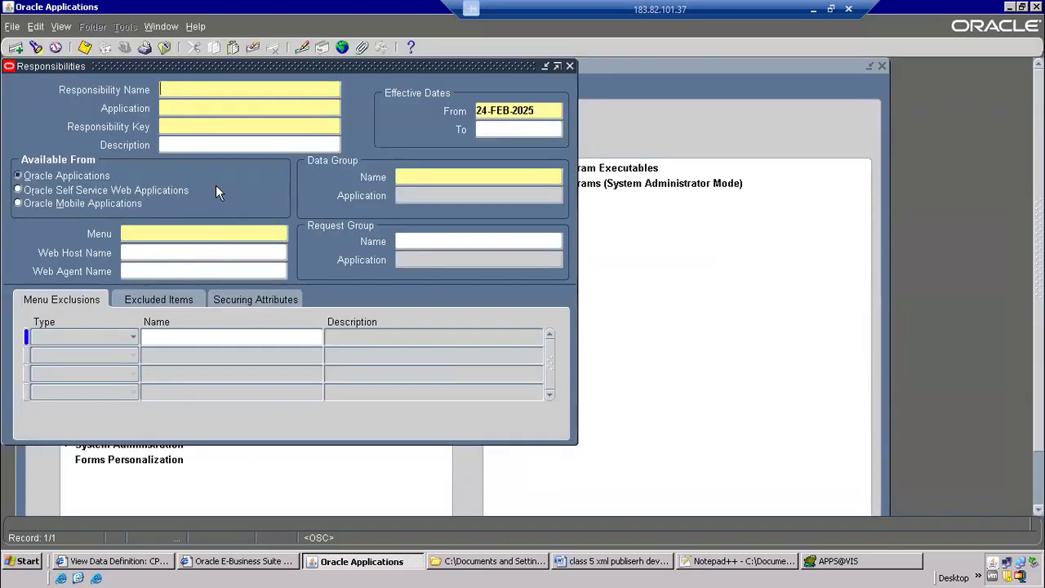
key("F11")
type("Payables")
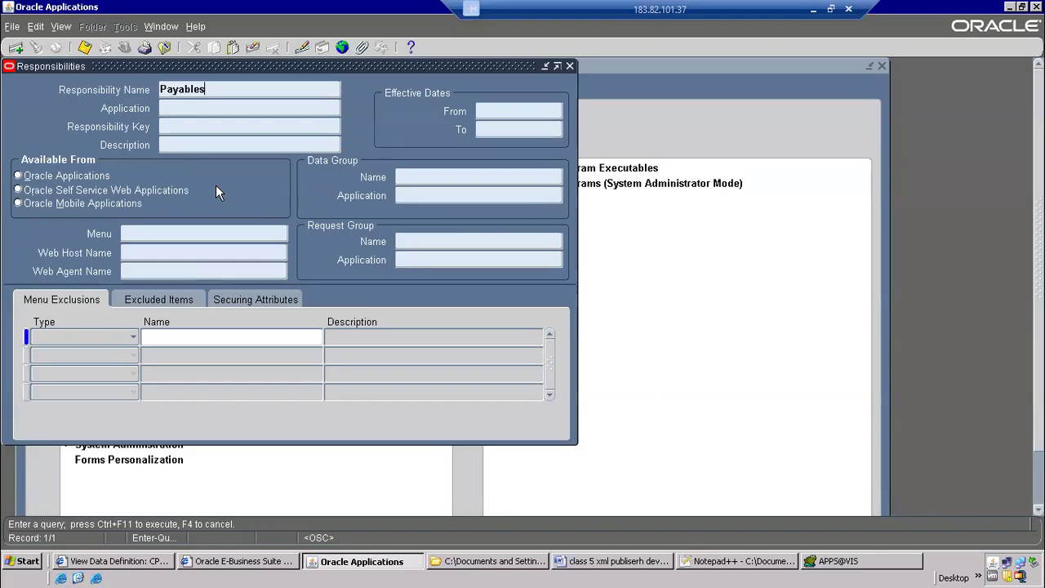
type("%Vision%USA%")
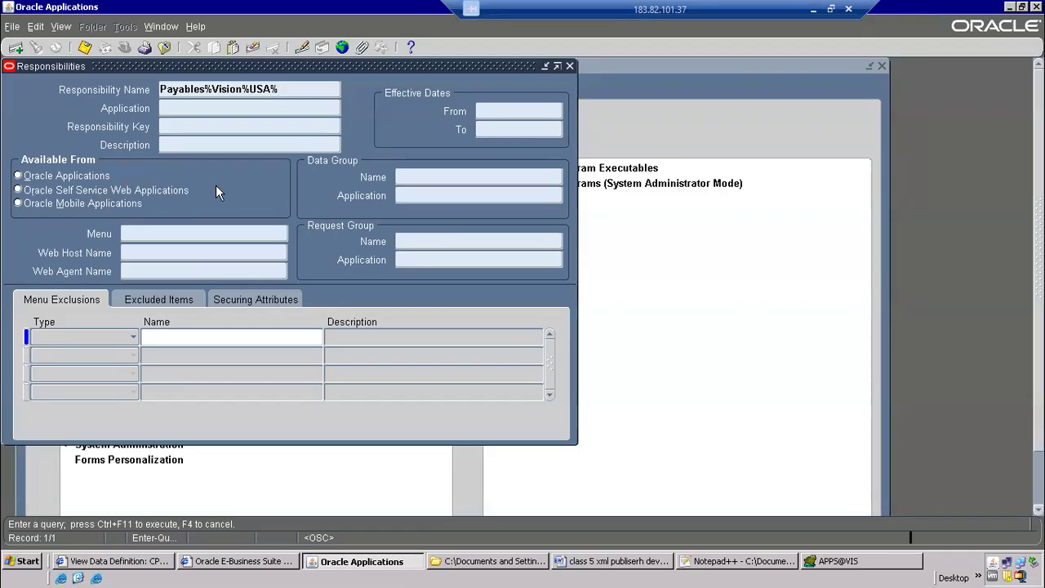
key("ctrl+F11")
key("Down")
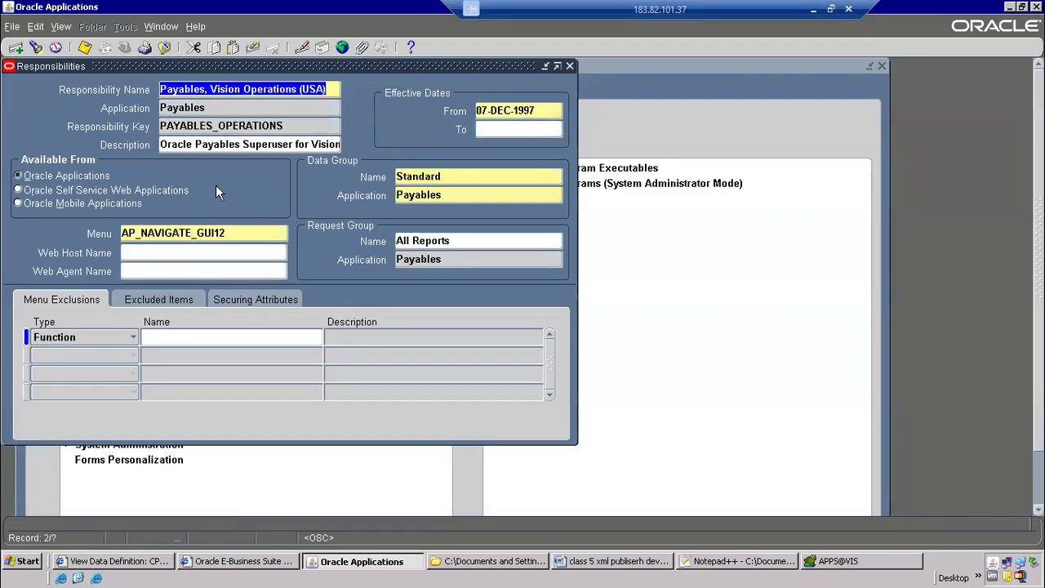
Copy the responsibility's request group name, All Reports, and query it in the Request Groups form
left_click(391, 241)
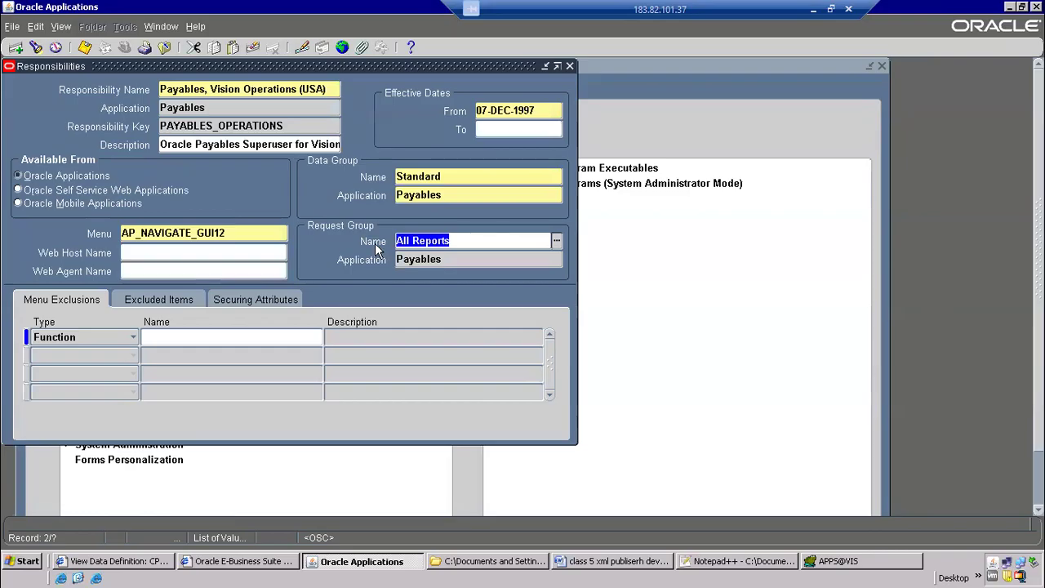
right_click(429, 243)
left_click(445, 269)
left_click(164, 46)
double_click(114, 353)
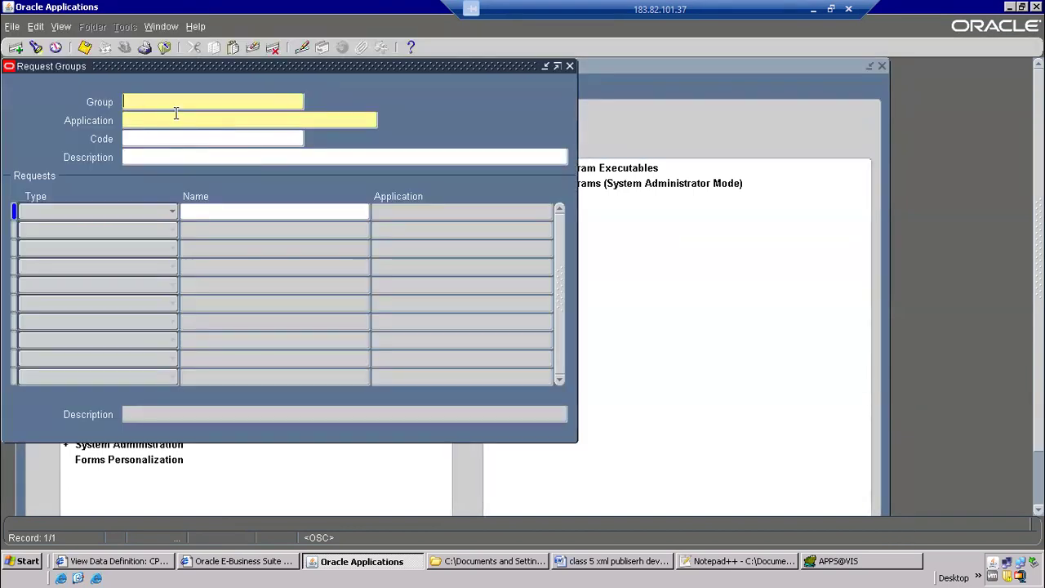
key("F11")
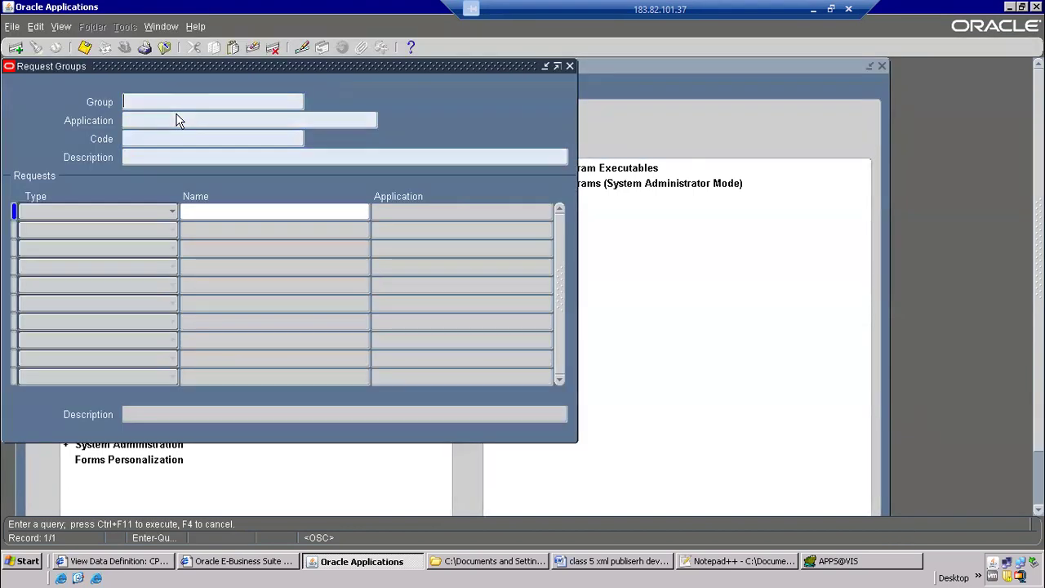
key("ctrl+v")
key("ctrl+F11")
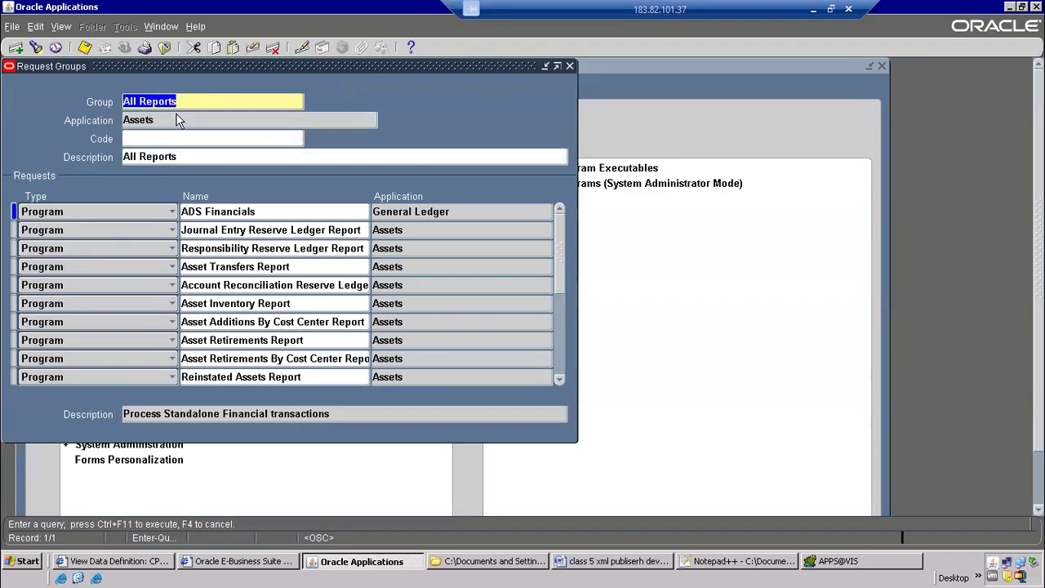
Go through the All Reports request groups to the one belonging to the Payables application
left_click(165, 122)
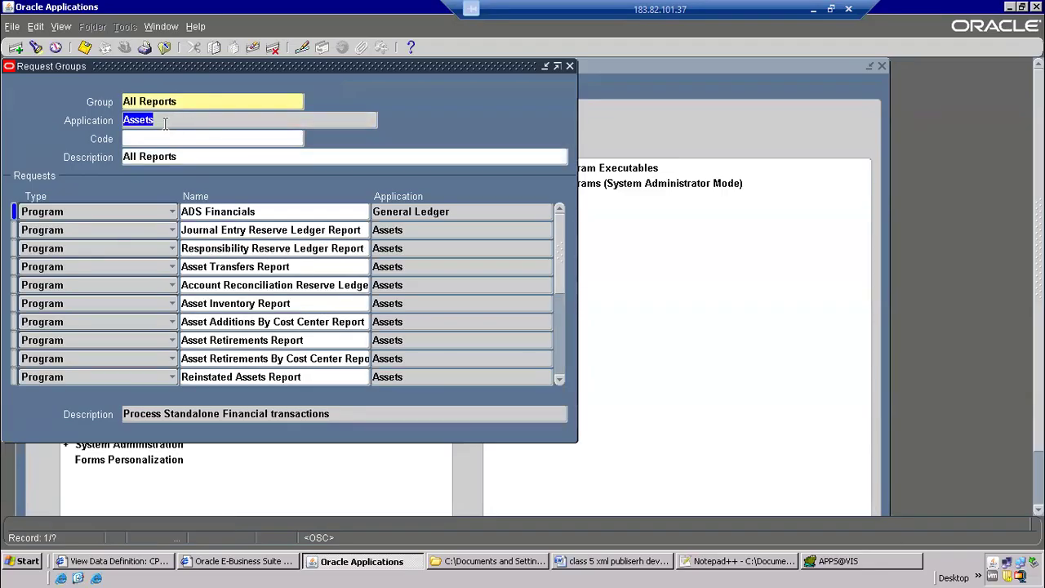
key("Down")
key("Up")
key("Down")
key("Down")
key("Down")
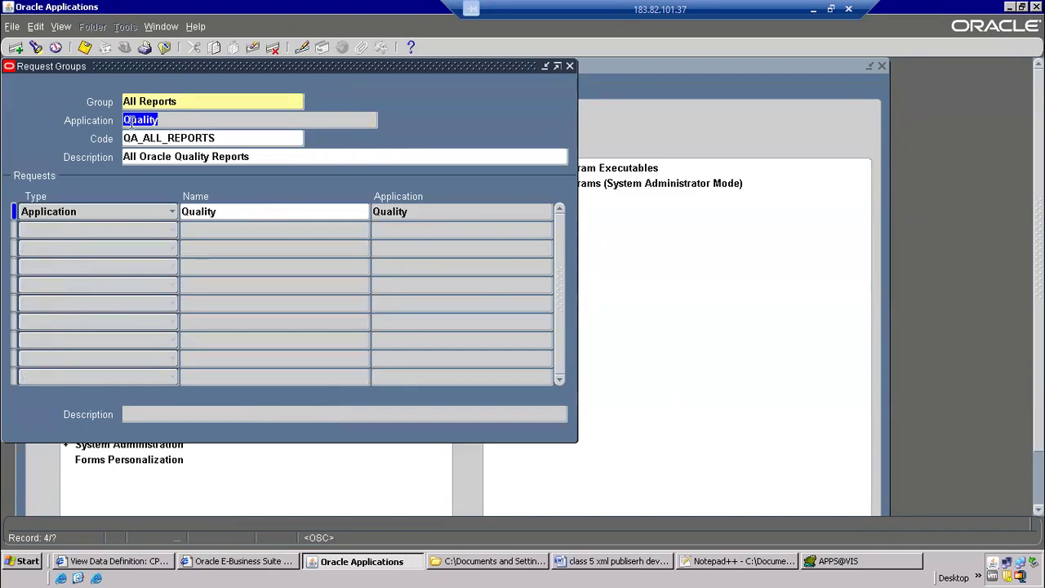
key("Up")
key("Up")
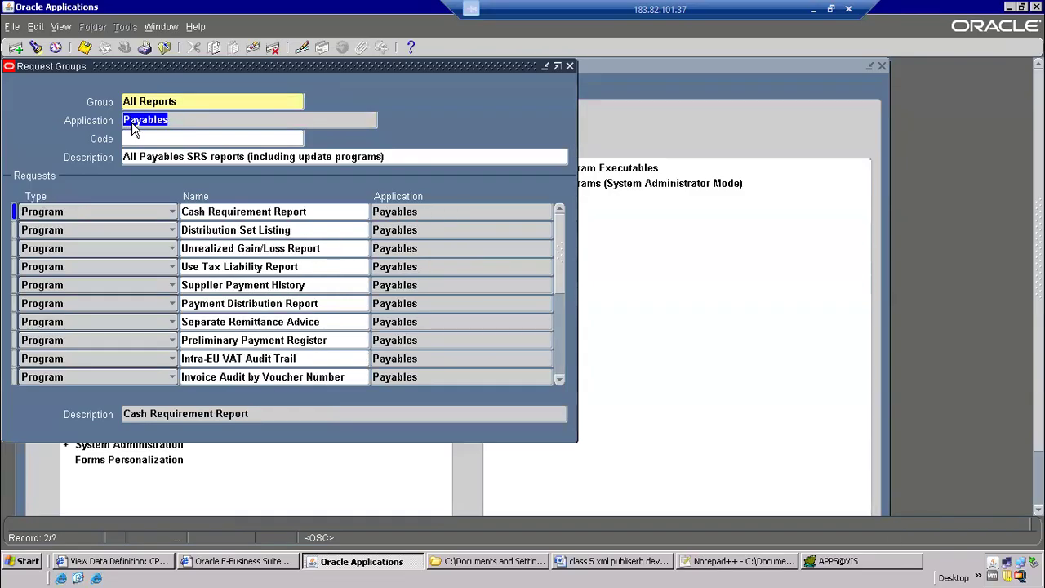
Insert a new request row below Use Tax Liability Report in the Payables All Reports group
left_click(245, 231)
left_click(266, 261)
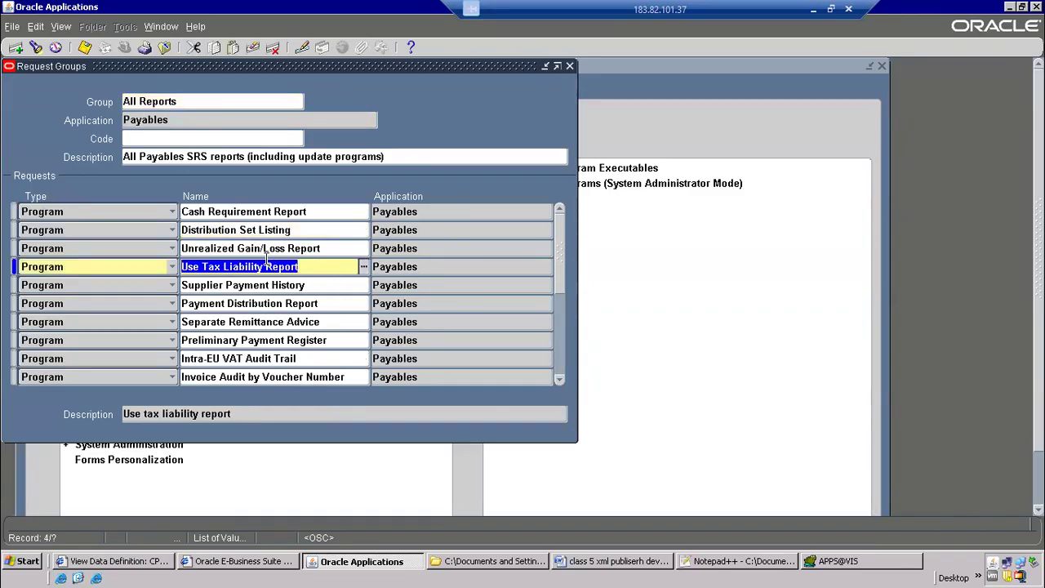
key("ctrl+Down")
key("ctrl+v")
key("Tab")
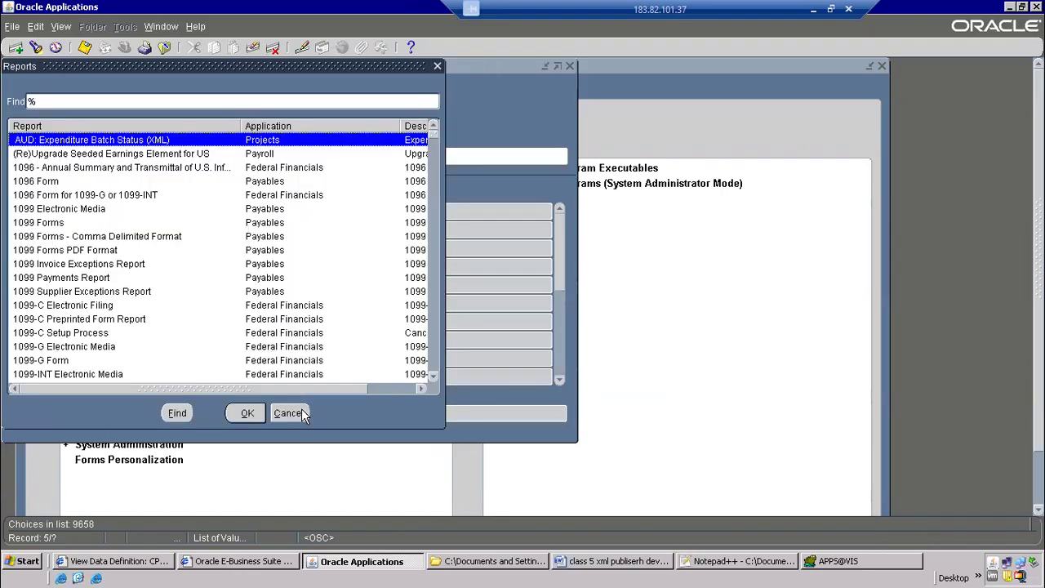
left_click(299, 413)
key("Delete")
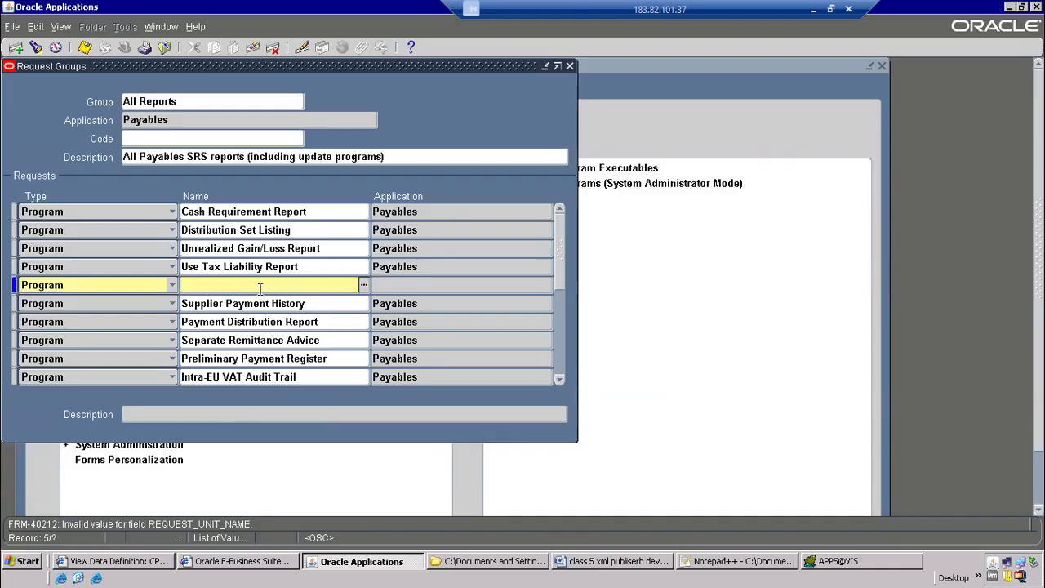
Enter the program CP R1 AP Supplier Report in the new request row, save the request group, and close the form
type("CP R")
key("Tab")
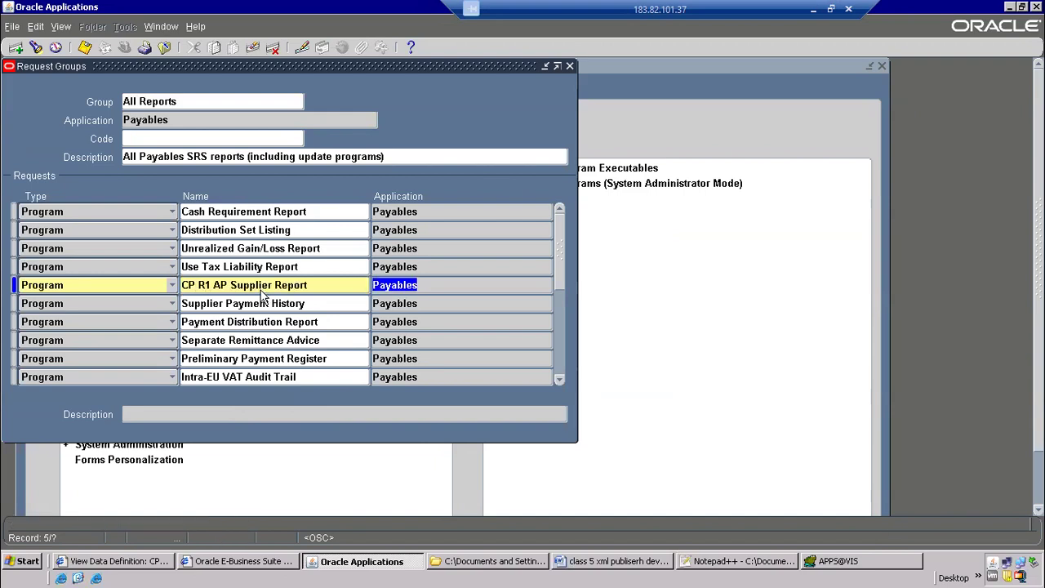
left_click(85, 48)
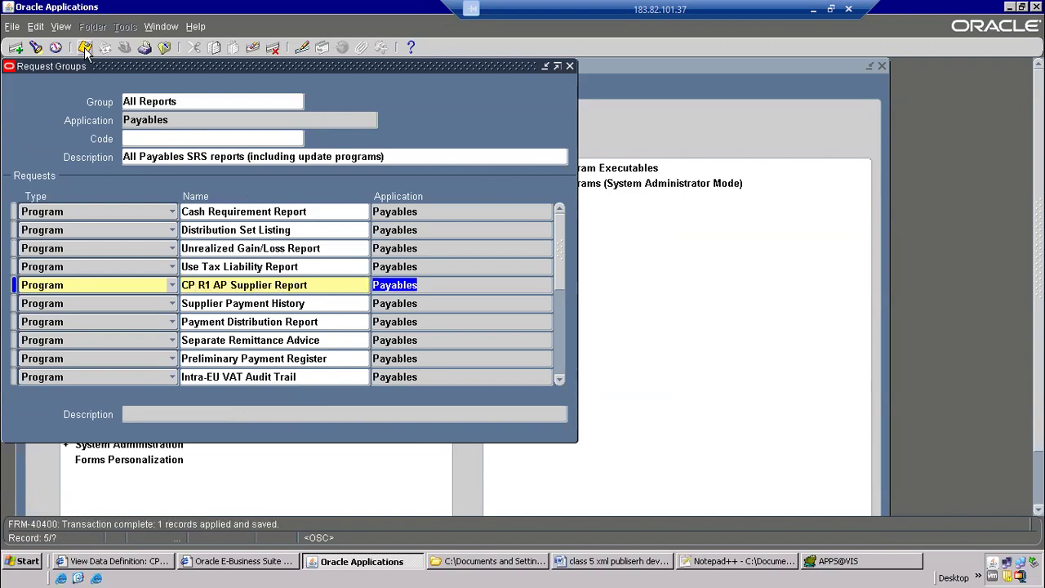
left_click_drag(163, 66, 620, 129)
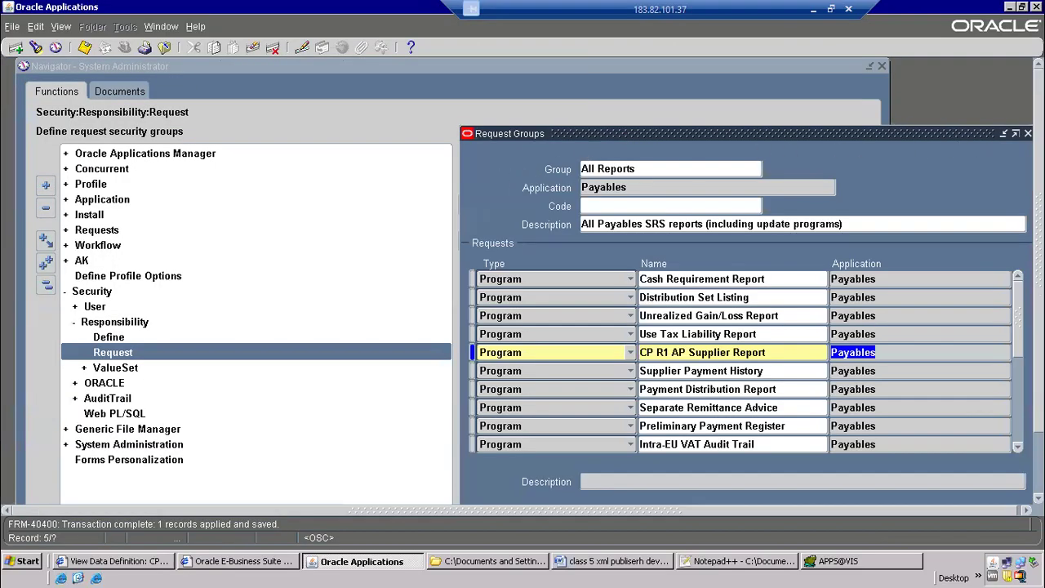
left_click(1029, 133)
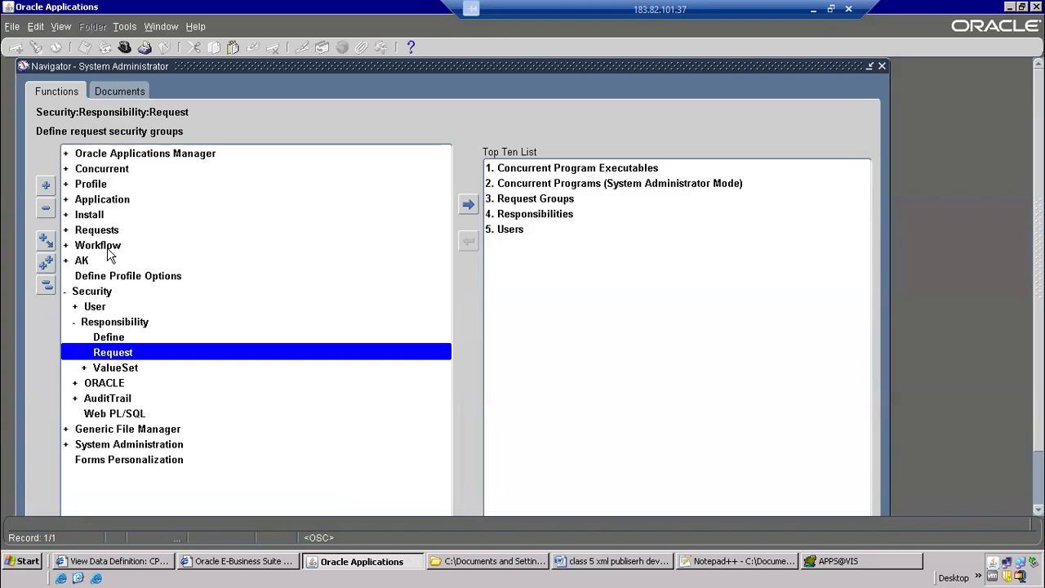
Review the Navigator paths Concurrent > Program > Define and Security > Responsibility > Request
double_click(102, 169)
left_click(106, 229)
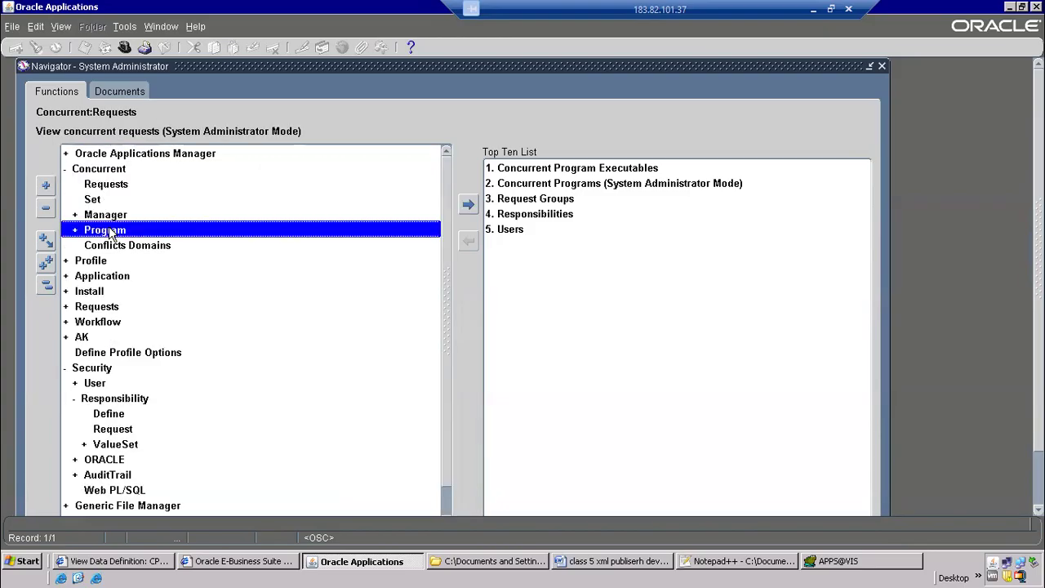
double_click(110, 232)
double_click(114, 249)
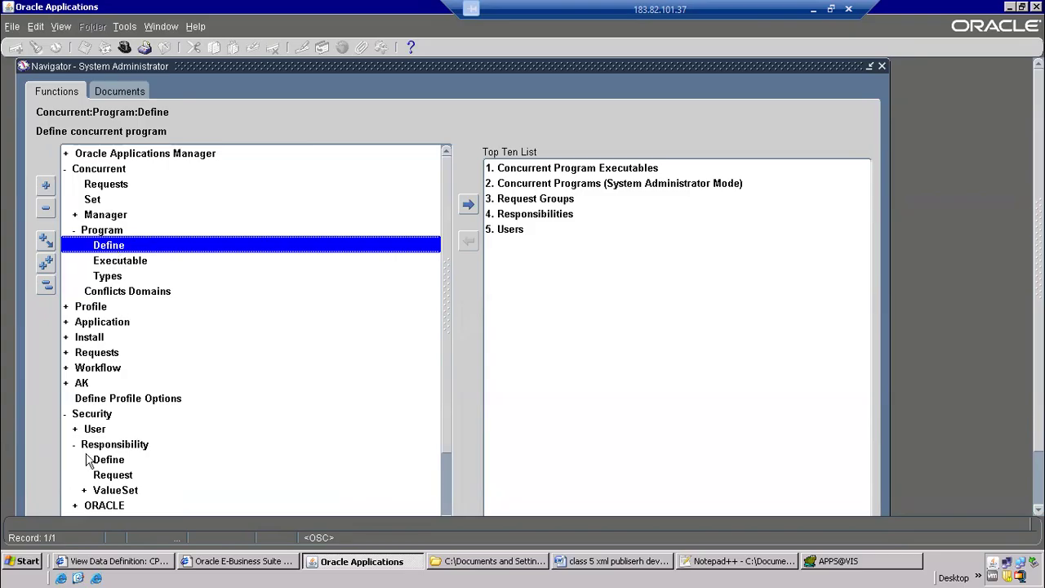
left_click(94, 417)
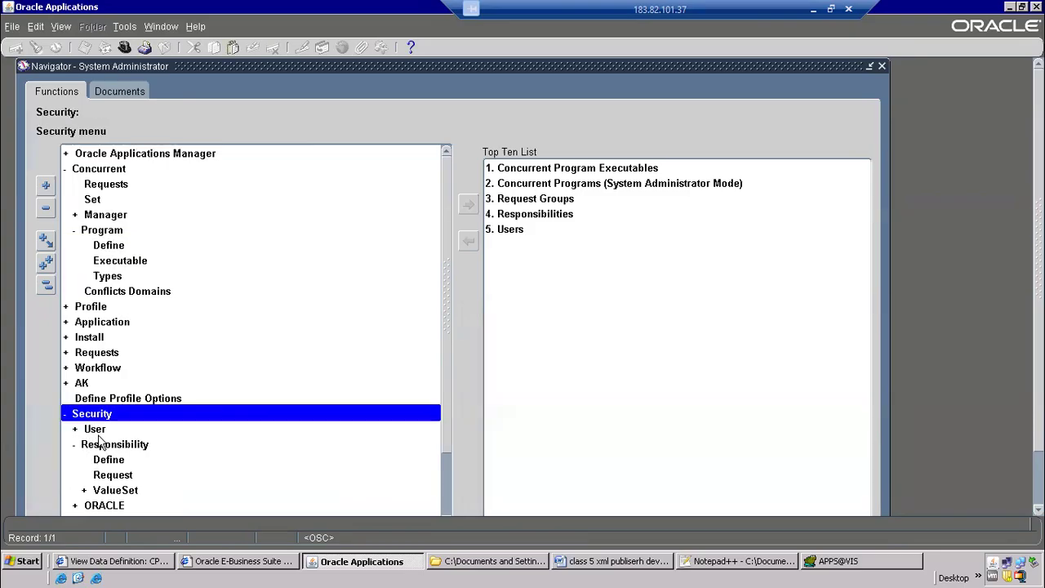
left_click(104, 448)
left_click(112, 477)
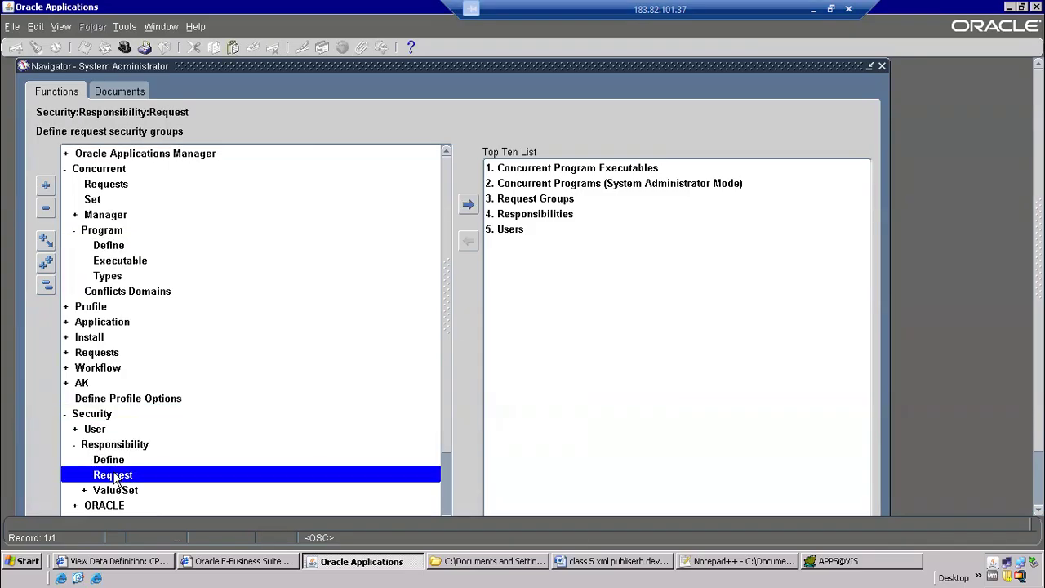
Switch the responsibility from System Administrator to Payables, Vision Operations (USA)
left_click(111, 463)
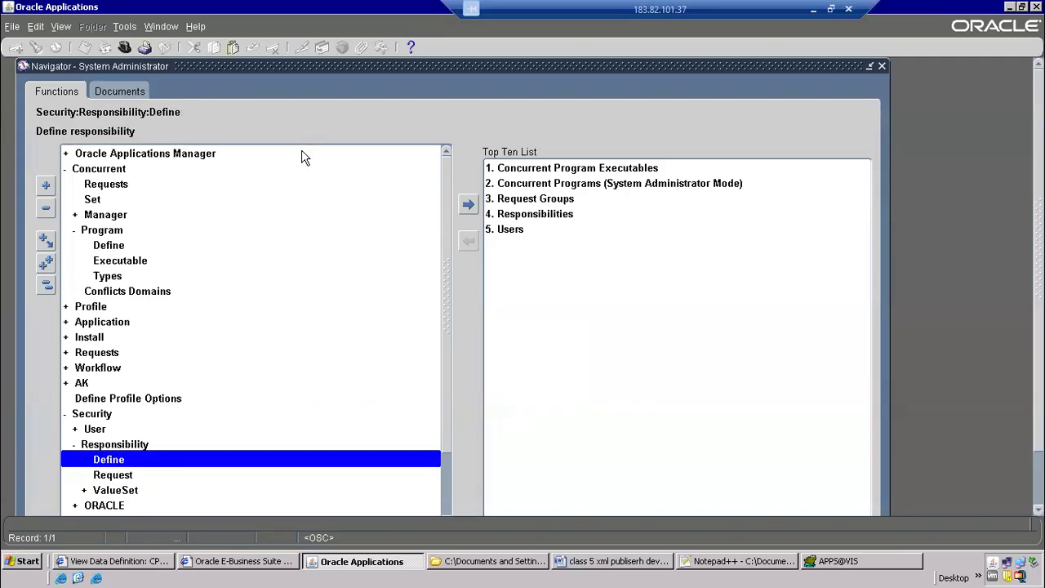
key("alt+Tab")
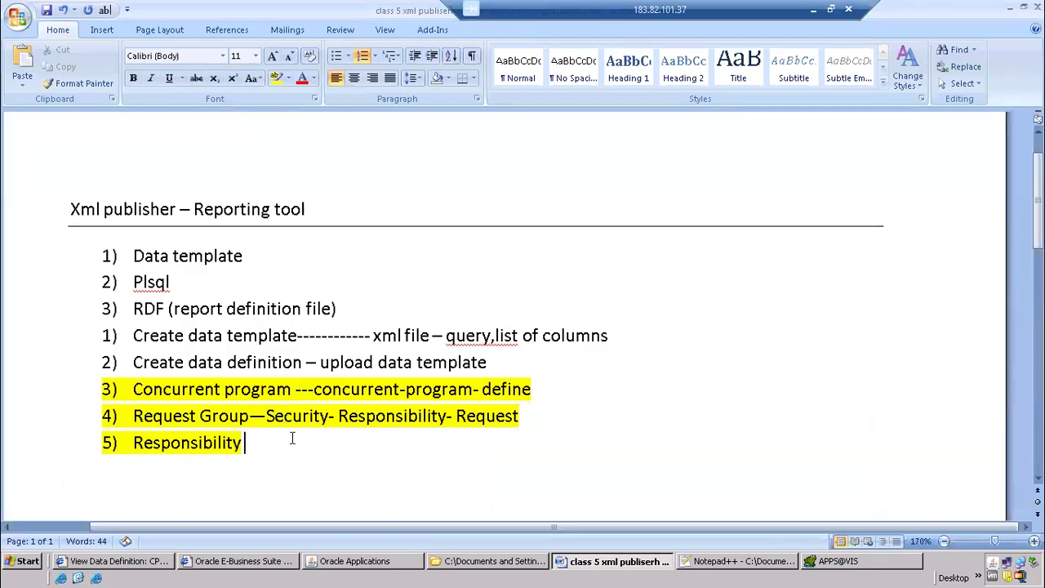
key("alt+Tab")
left_click(125, 49)
type("pay%")
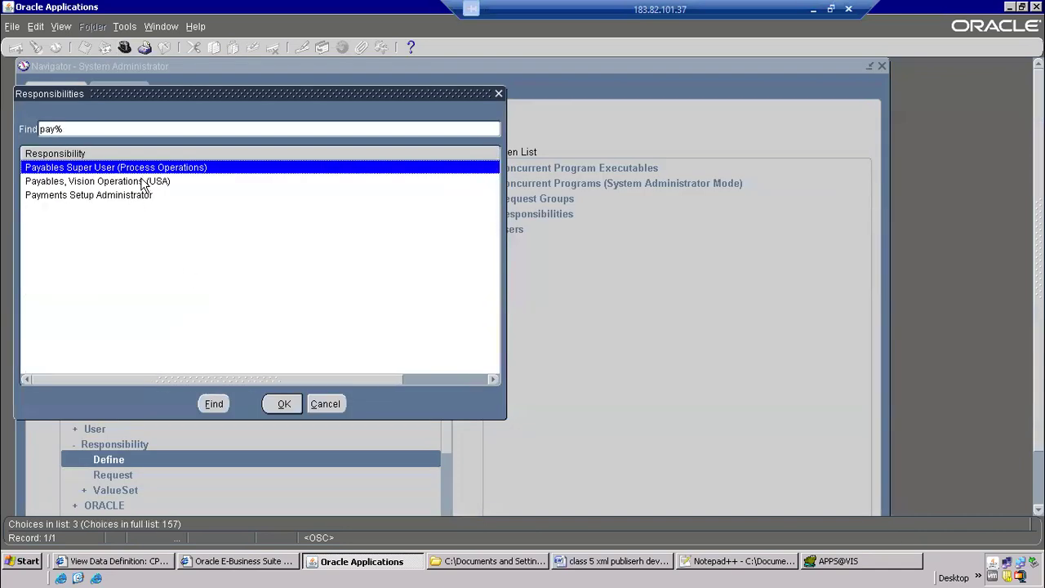
double_click(141, 181)
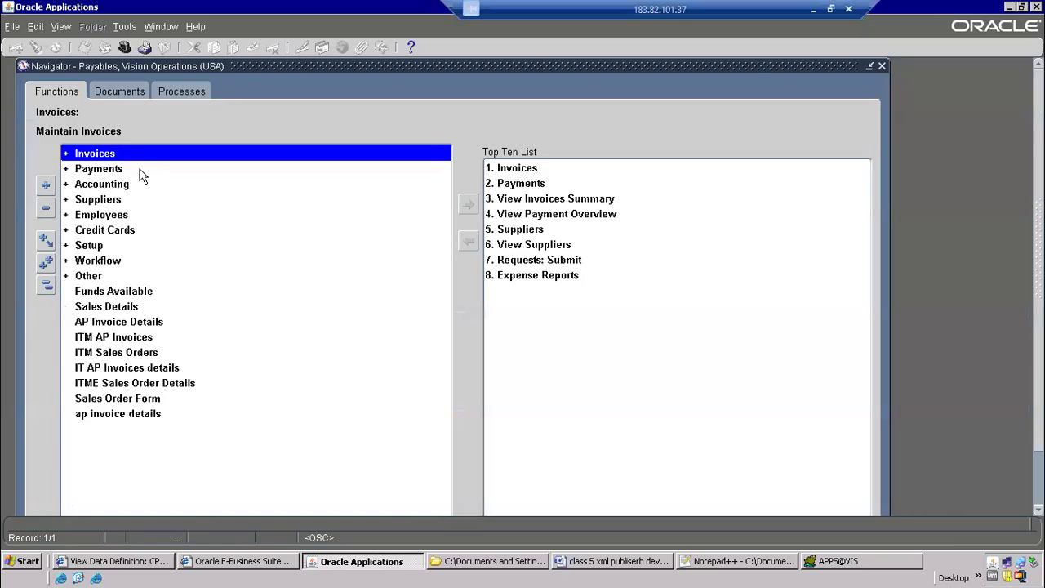
Review the concurrent program and responsibility entries in the Word class notes, then return to Oracle Applications
key("alt+Tab")
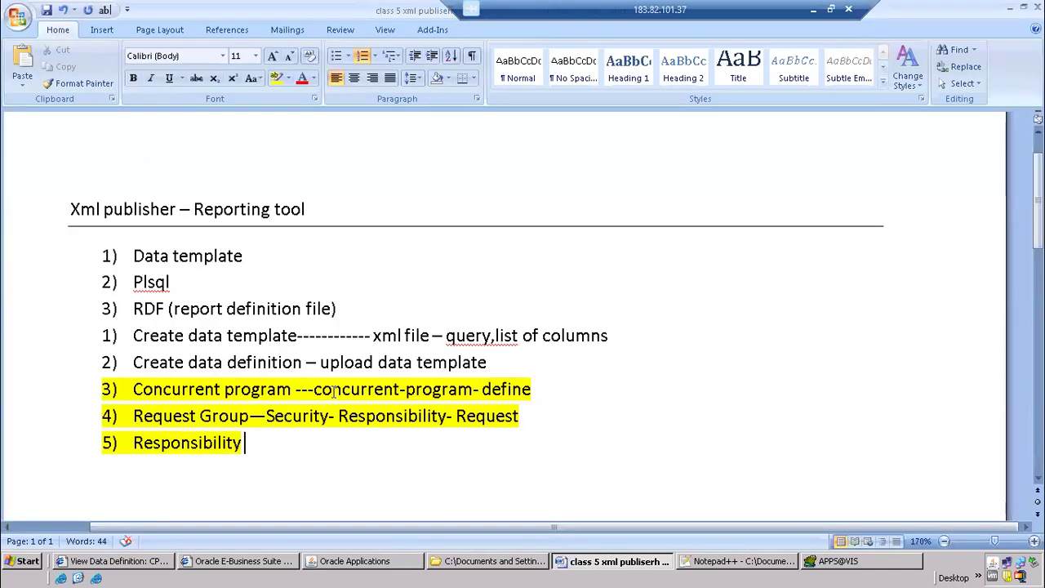
left_click_drag(134, 389, 313, 389)
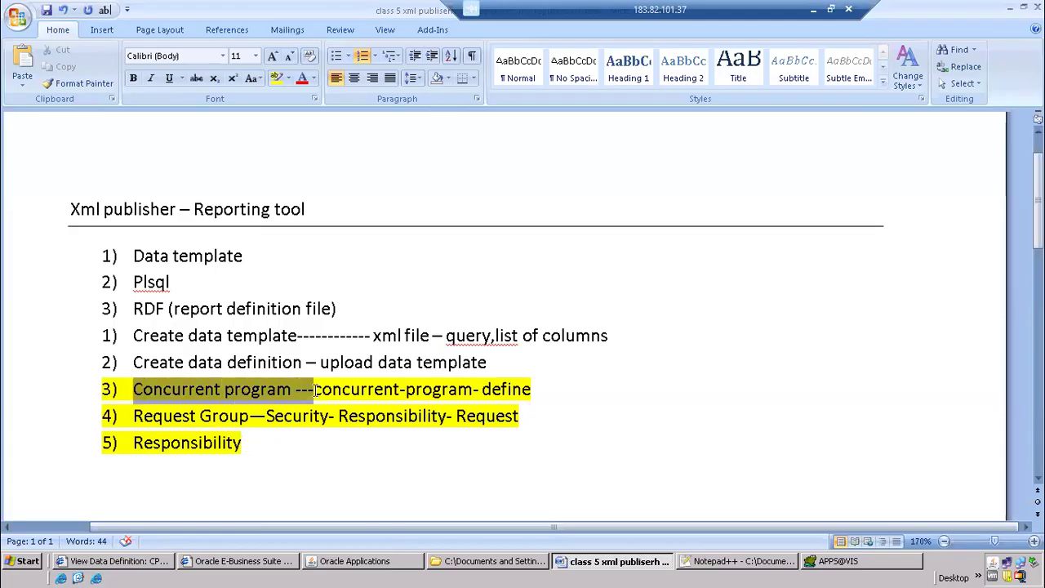
left_click_drag(135, 443, 263, 455)
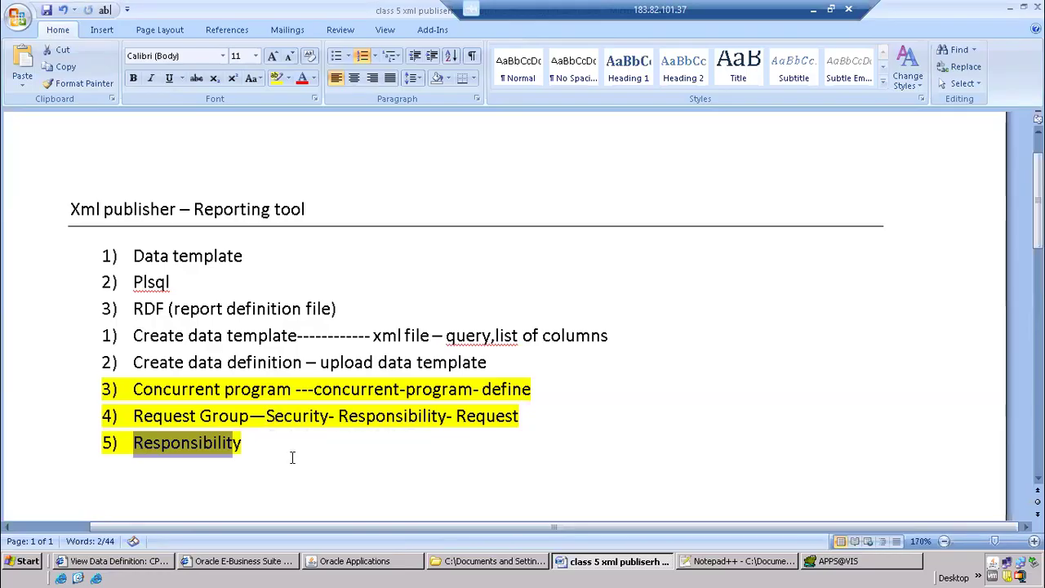
key("alt+Tab")
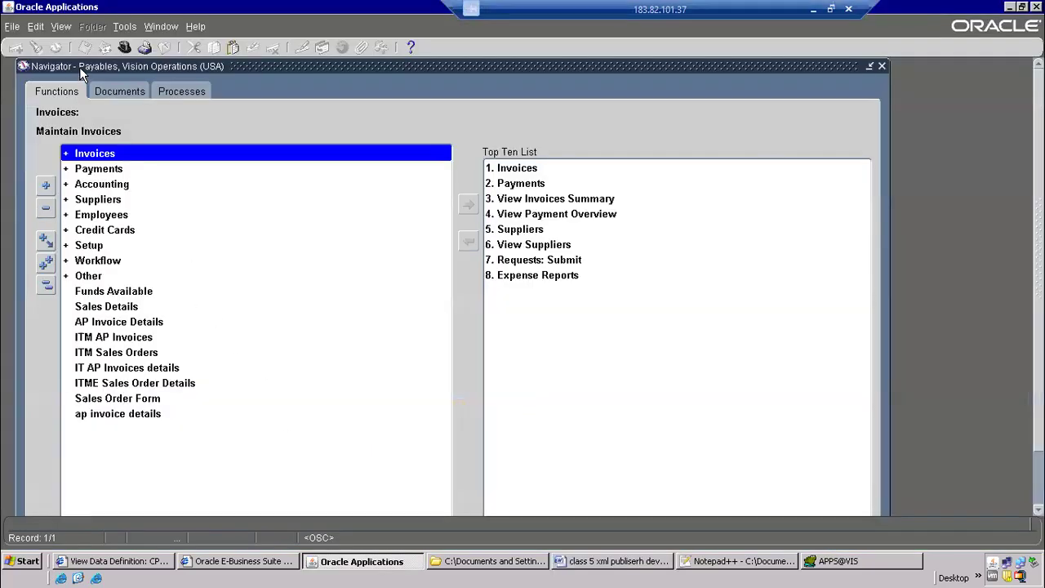
Start submitting a new single request from the Payables responsibility
left_click(62, 26)
left_click(70, 221)
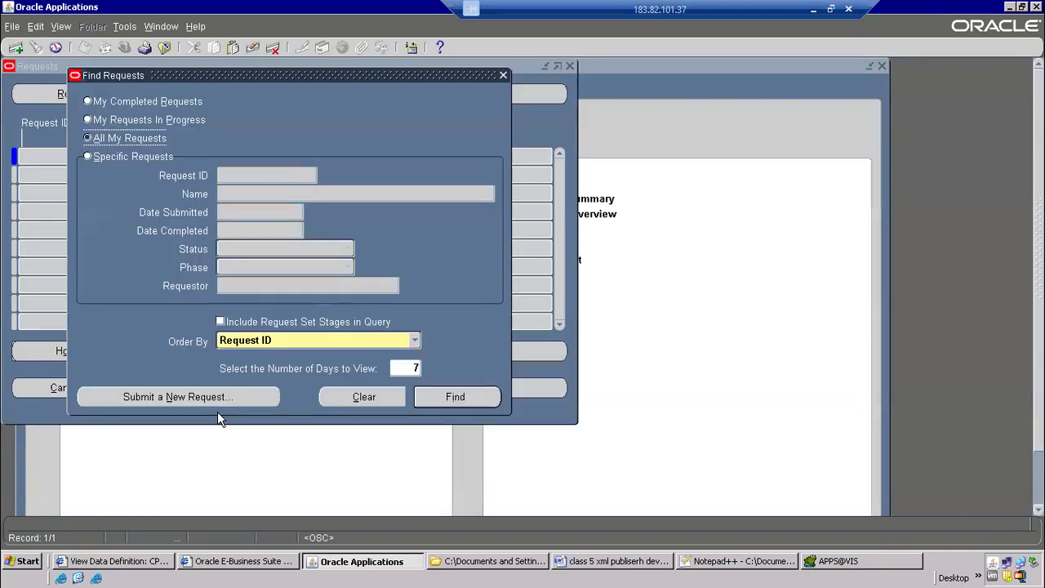
left_click(218, 402)
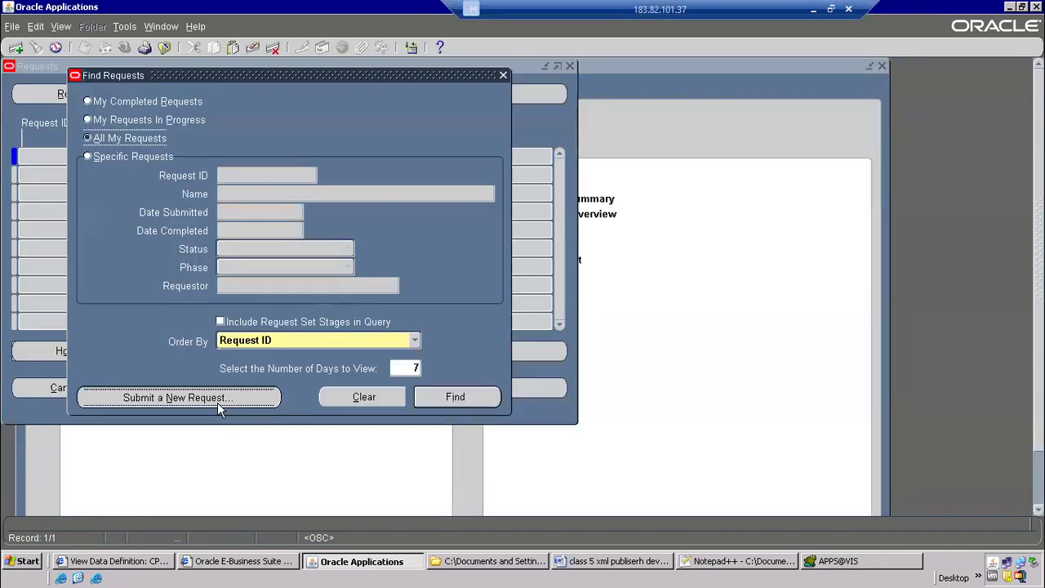
left_click(263, 320)
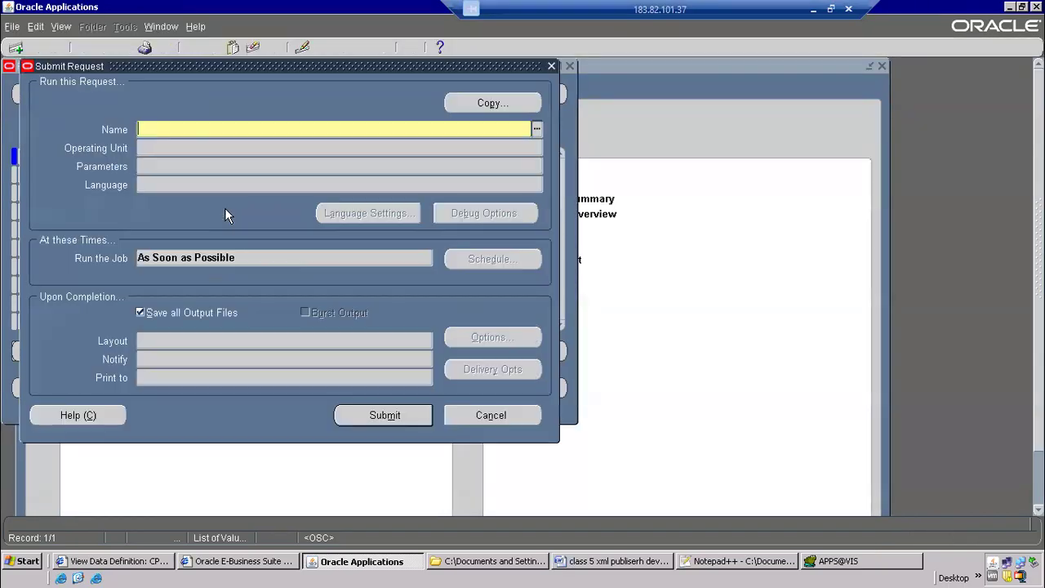
Choose the program CP R1 AP Supplier Report for the request and enter GE Plati in its Supplier Name parameter
type("All Reports")
left_click_drag(237, 129, 3, 110)
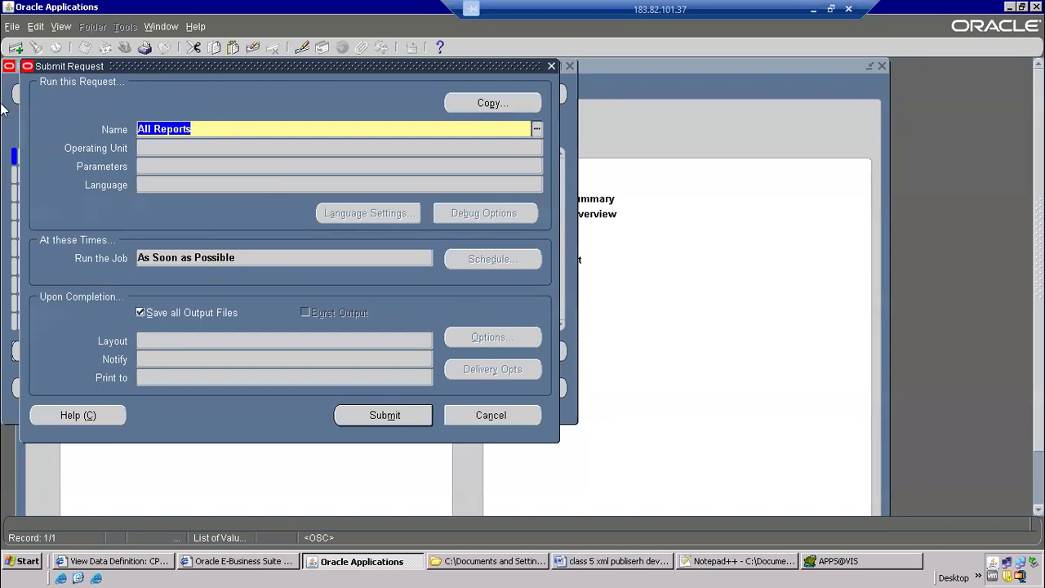
key("BackSpace")
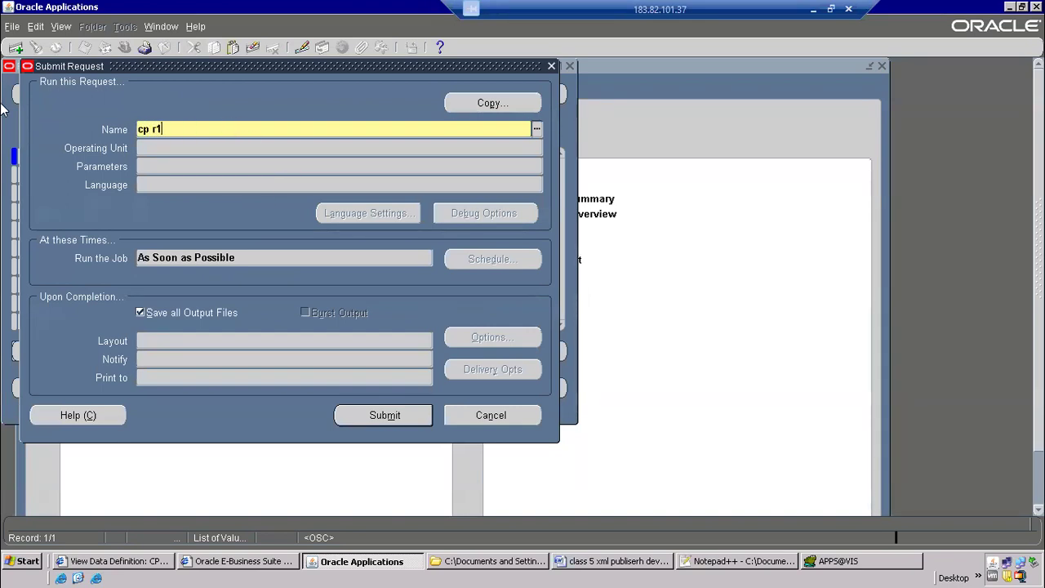
type("cp r1")
key("Tab")
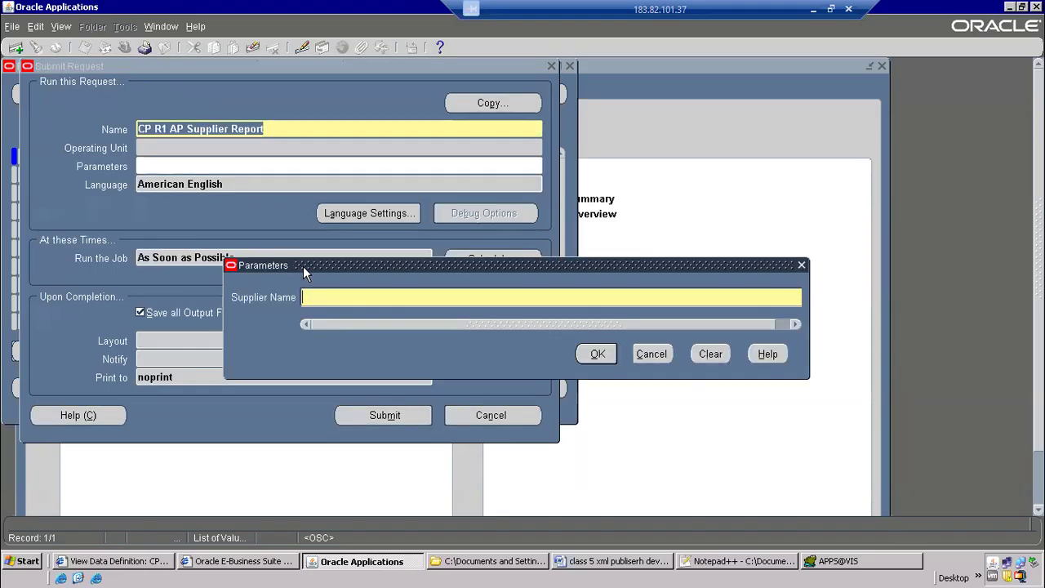
type("GE Plati")
Switch to Notepad++ and check the ap_suppliers table and vendor_name condition in the CPAPSUP.xml query
left_click(829, 564)
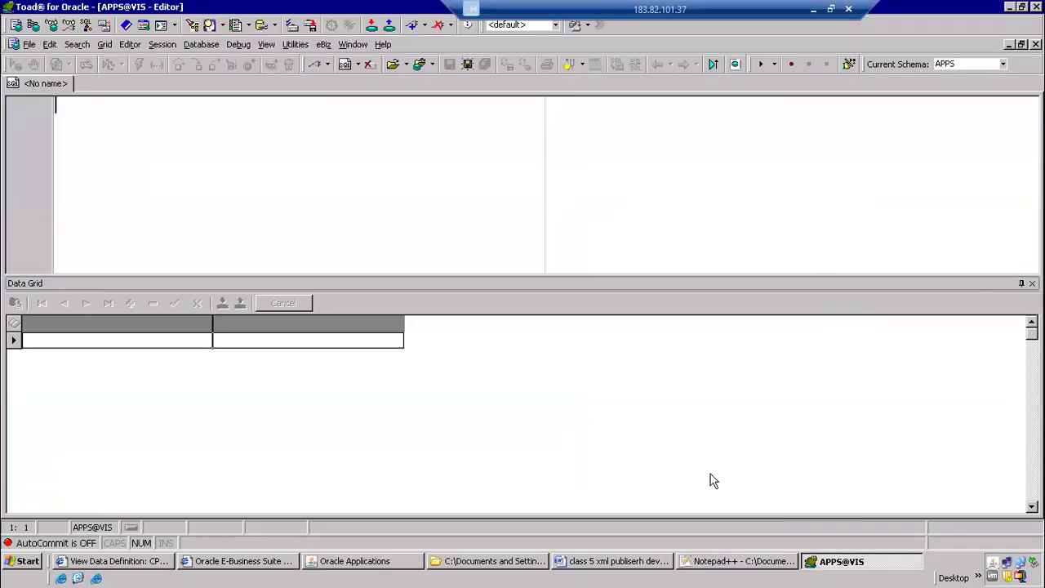
left_click(760, 564)
left_click(387, 292)
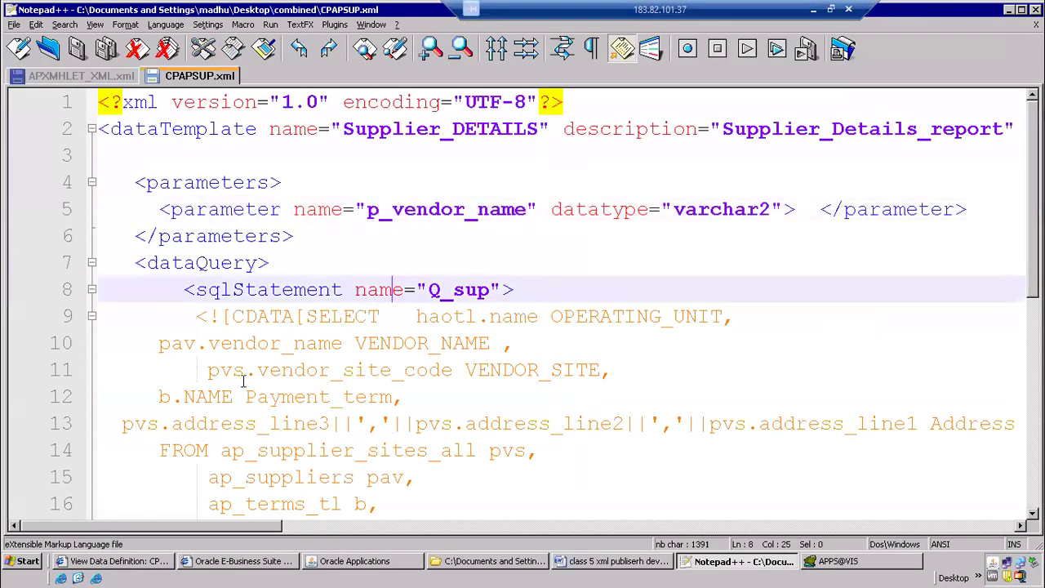
scroll(258, 400, "down", 3)
left_click_drag(206, 237, 351, 236)
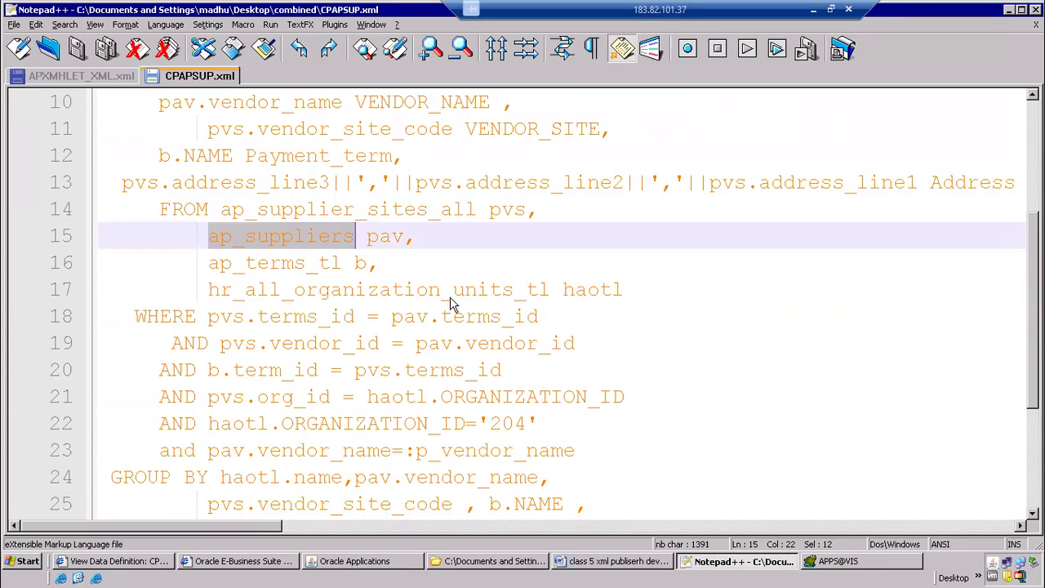
left_click_drag(266, 452, 341, 450)
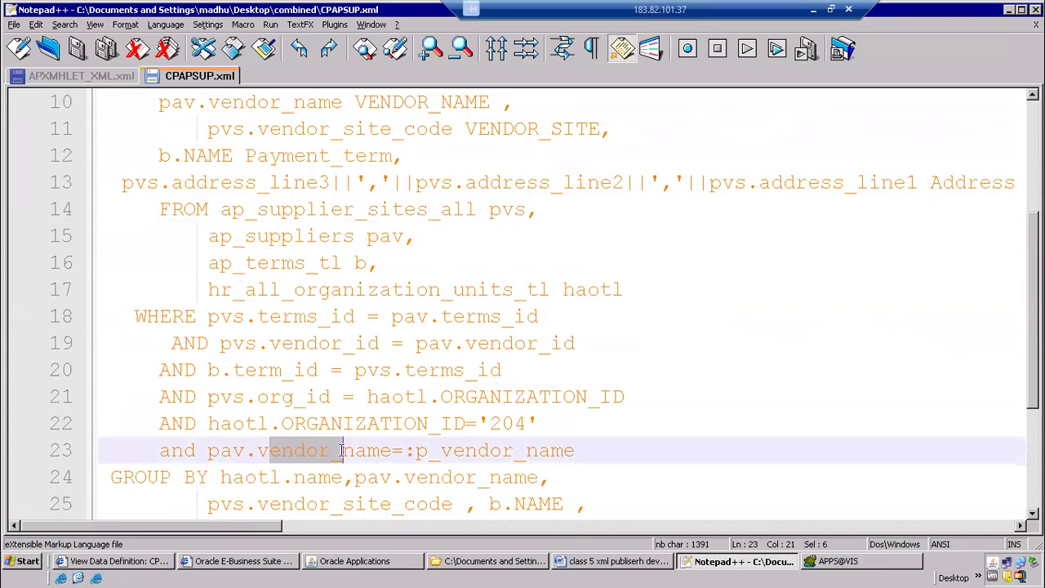
Switch to Toad and run the query select vendor_name from ap_suppliers
left_click(817, 564)
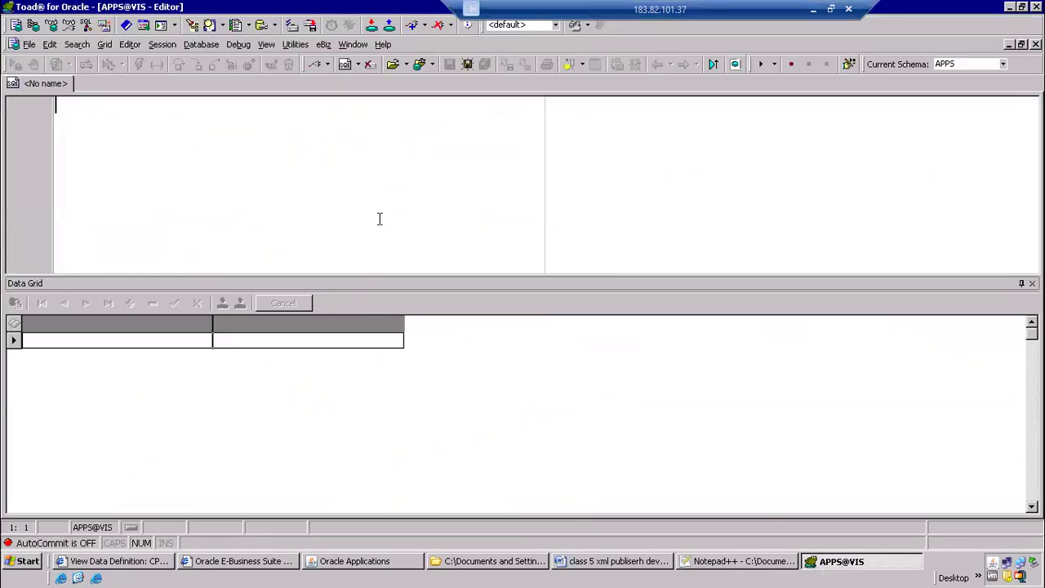
type("select")
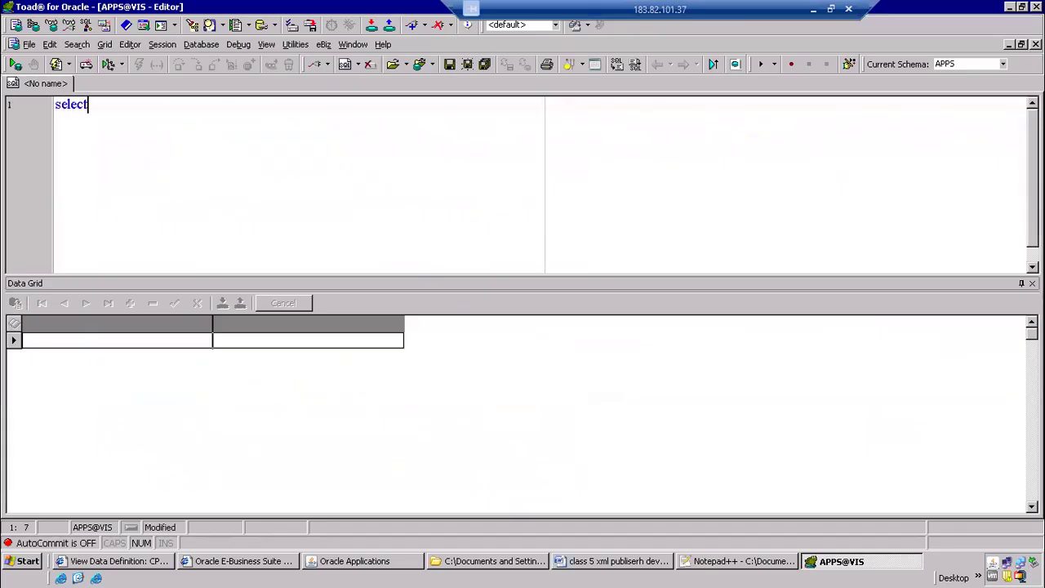
type(" fe")
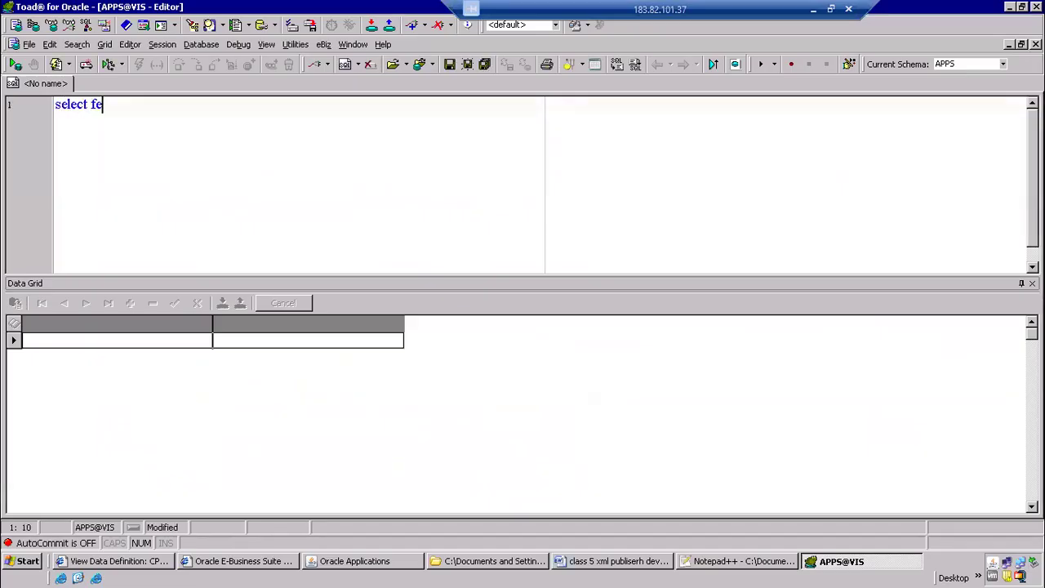
key("BackSpace")
type("nd")
key("BackSpace")
key("BackSpace")
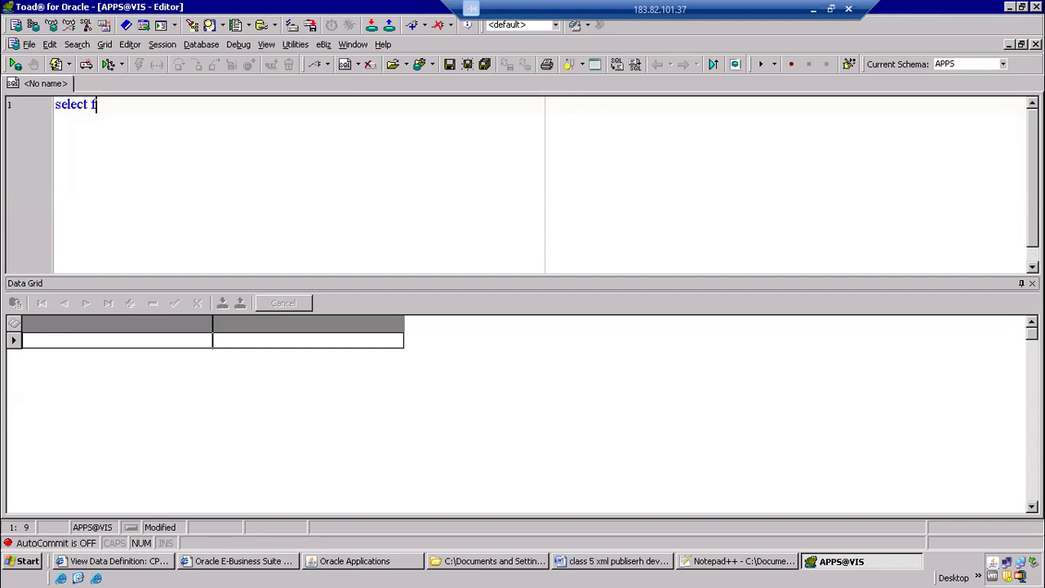
type("vend")
key("BackSpace")
type("ndor_name from ")
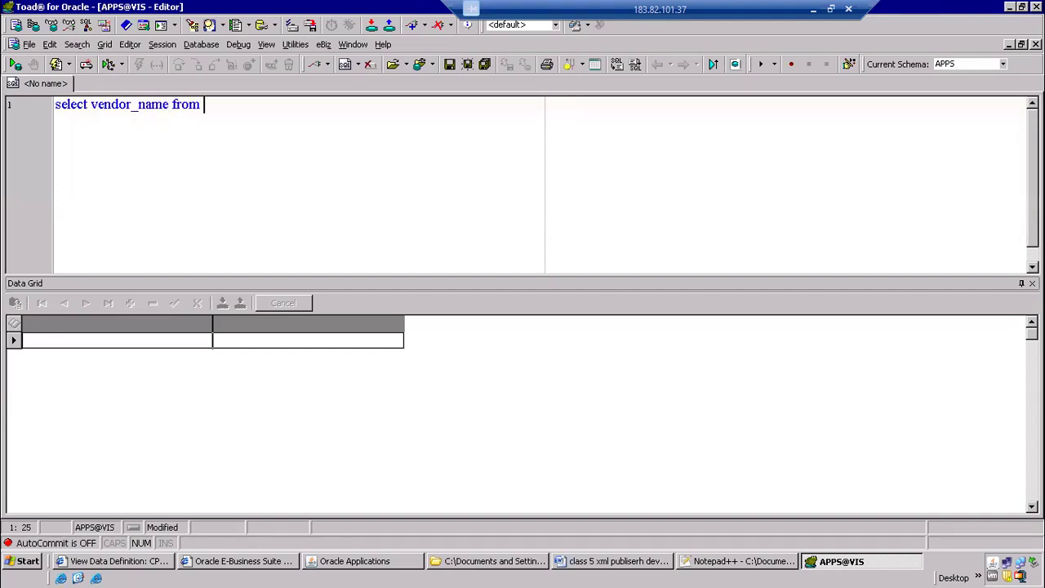
type("ap_suppliers")
key("F9")
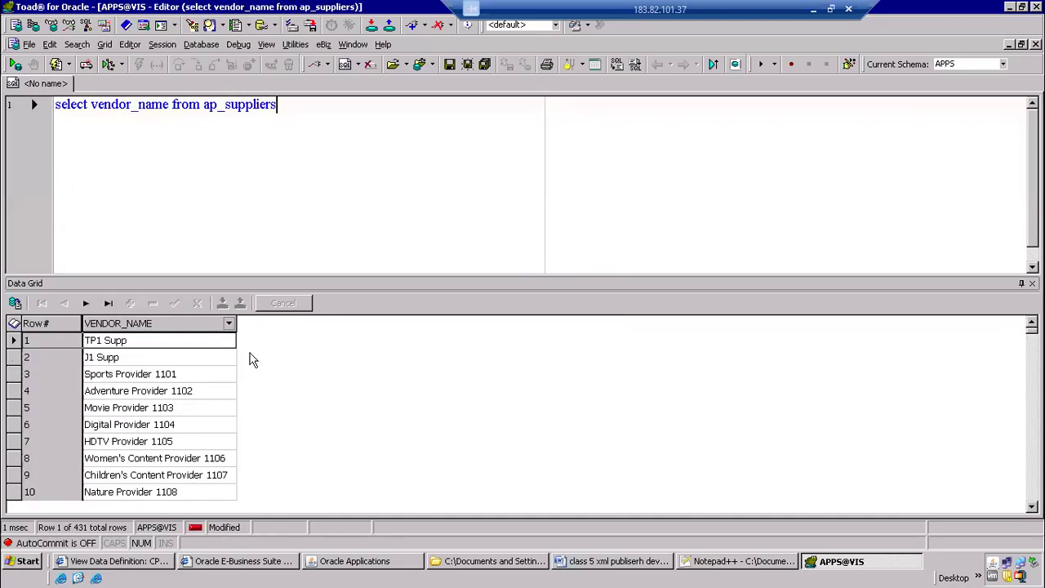
Look through the vendor names returned from ap_suppliers for one to use as the report parameter
left_click(174, 410)
key("Down")
key("Down")
key("Down")
key("Down")
key("Down")
key("Down")
key("Down")
key("Down")
key("Down")
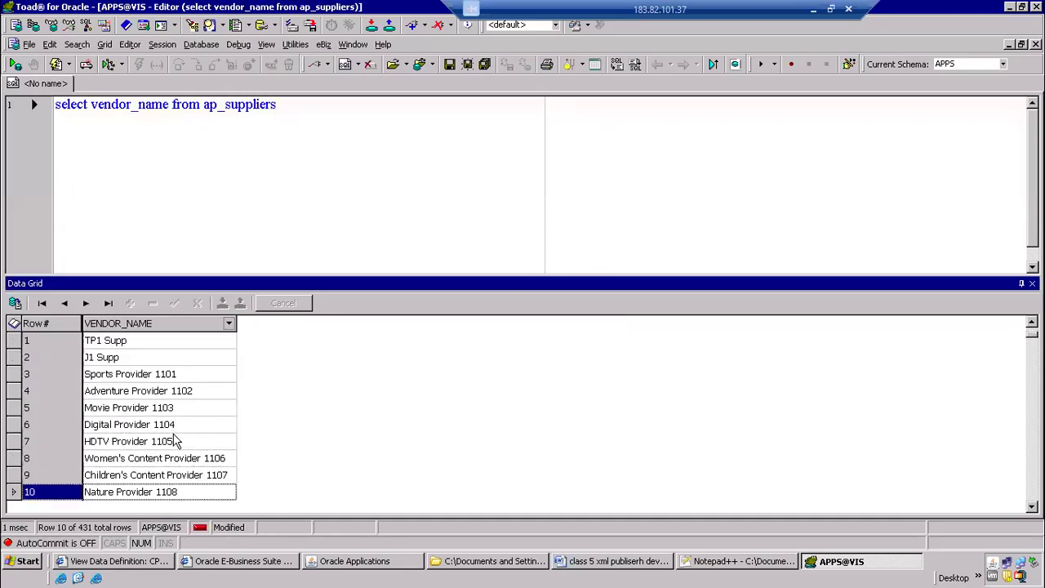
key("Down")
key("Down")
key("Down")
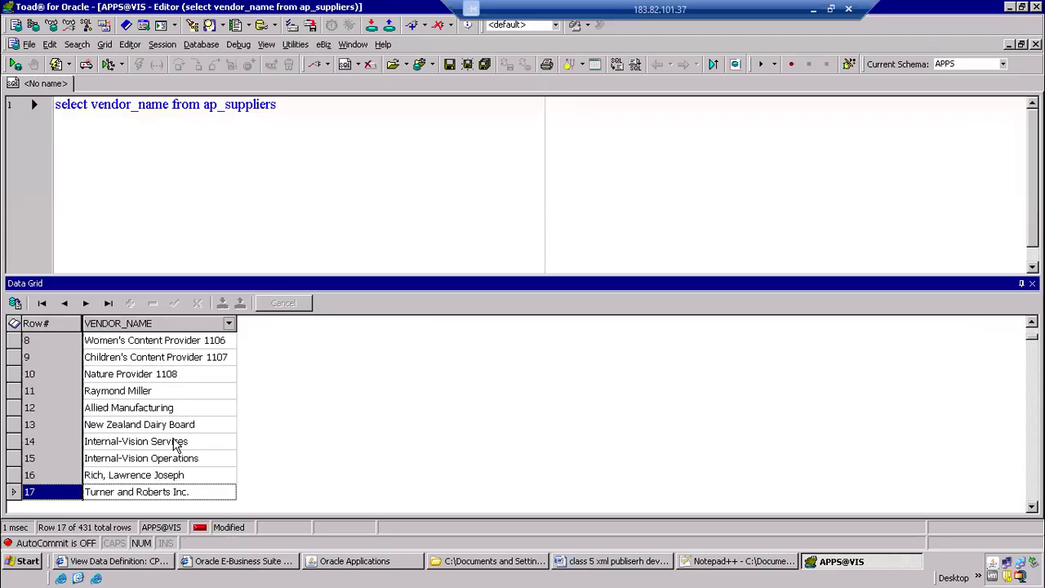
key("Down")
key("Down")
key("Down")
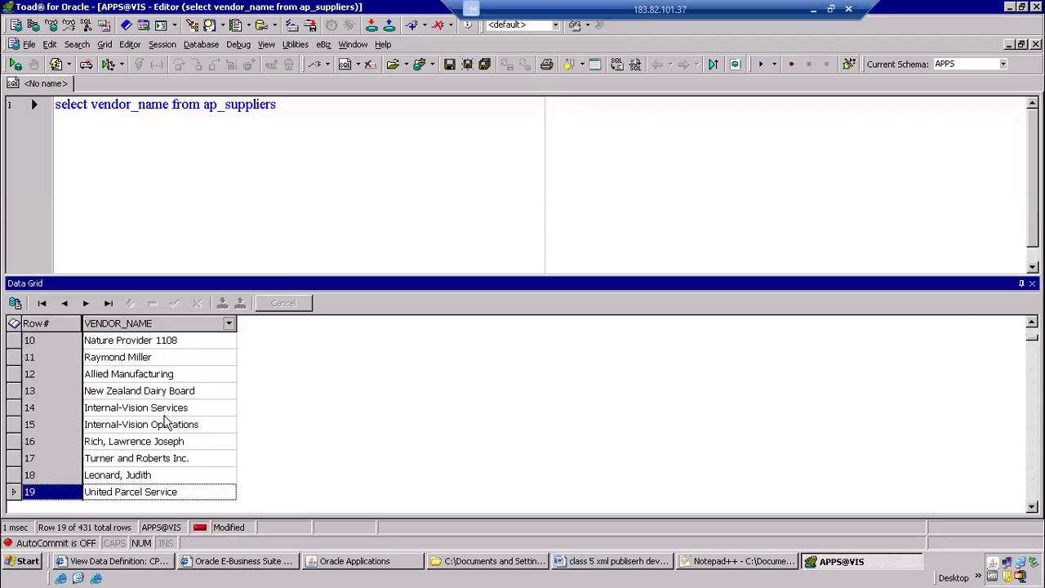
key("Down")
key("Down")
key("Down")
key("Down")
key("Down")
key("Down")
key("Down")
key("Down")
key("Down")
key("Down")
key("Down")
key("Down")
key("Down")
key("Down")
key("Down")
key("Down")
key("Down")
key("Down")
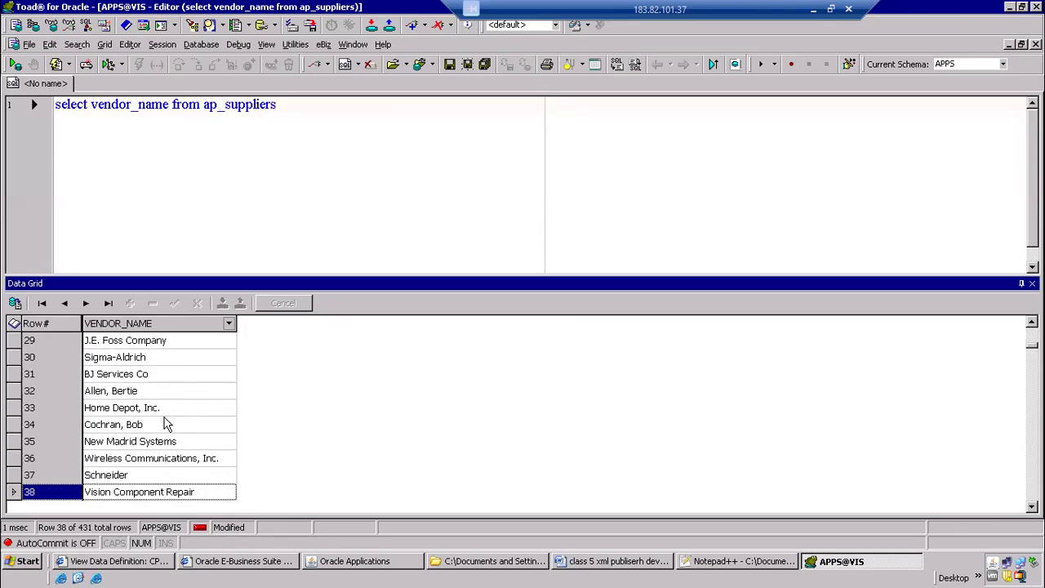
key("Down")
key("Down")
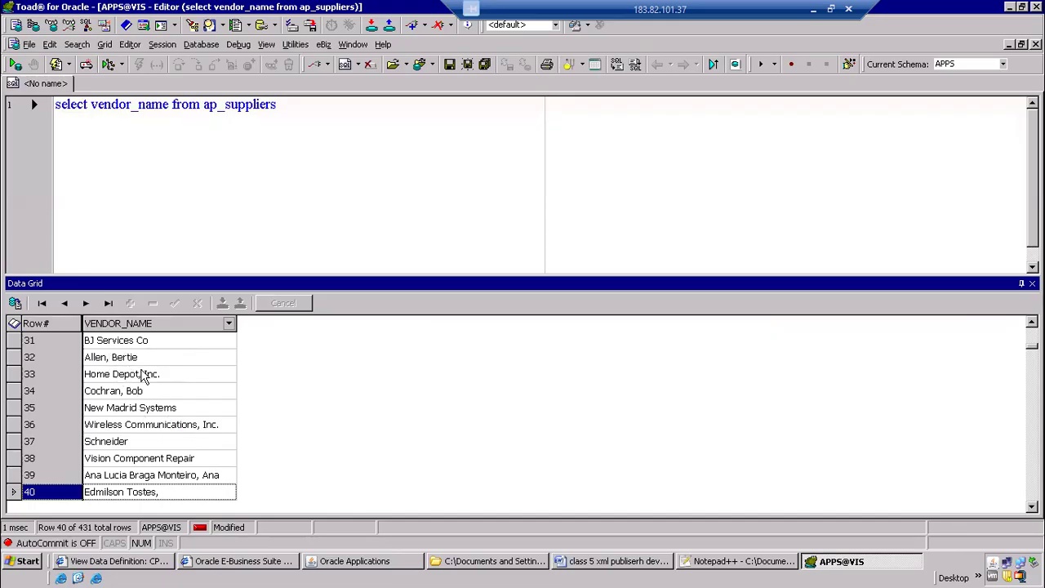
left_click(175, 443)
key("Down")
key("Down")
key("Down")
key("Down")
key("Down")
key("Down")
key("Down")
key("Down")
key("Down")
key("Down")
key("Down")
key("Down")
key("Down")
key("Down")
key("Down")
key("Down")
key("Down")
key("Down")
key("Down")
key("Down")
key("Down")
key("Down")
key("Down")
key("Down")
key("Down")
key("Down")
key("Down")
key("Down")
key("Down")
key("Down")
key("Down")
key("Down")
key("Down")
key("Down")
key("Down")
key("Down")
key("Down")
key("Down")
key("Down")
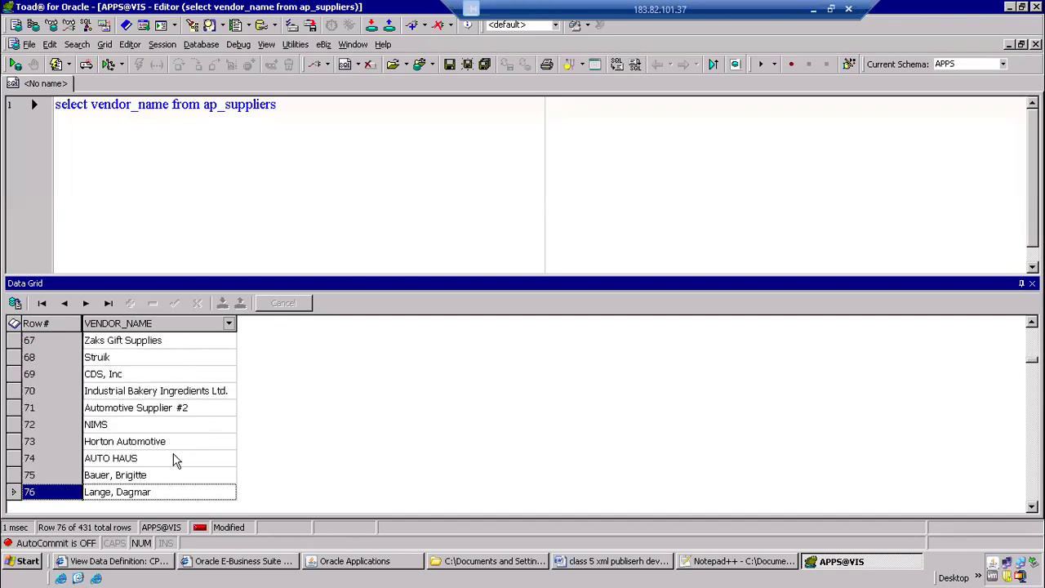
key("Down")
Copy the vendor name AUTO HAUS from the query results into the request's Supplier Name parameter and accept it
left_click(155, 441)
left_click(155, 441)
key("ctrl+c")
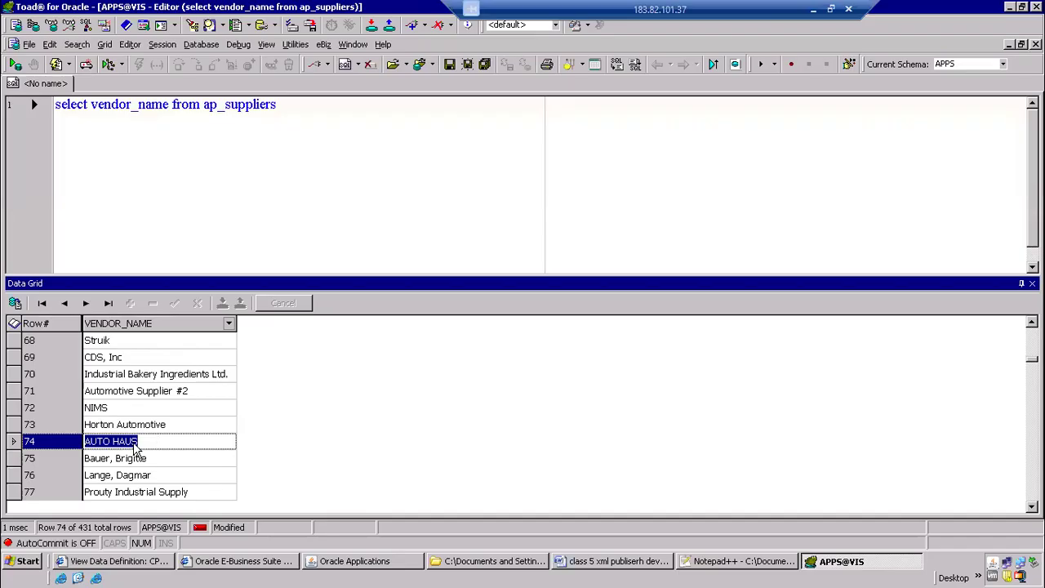
key("alt+Tab")
key("alt+Tab")
key("alt+Tab")
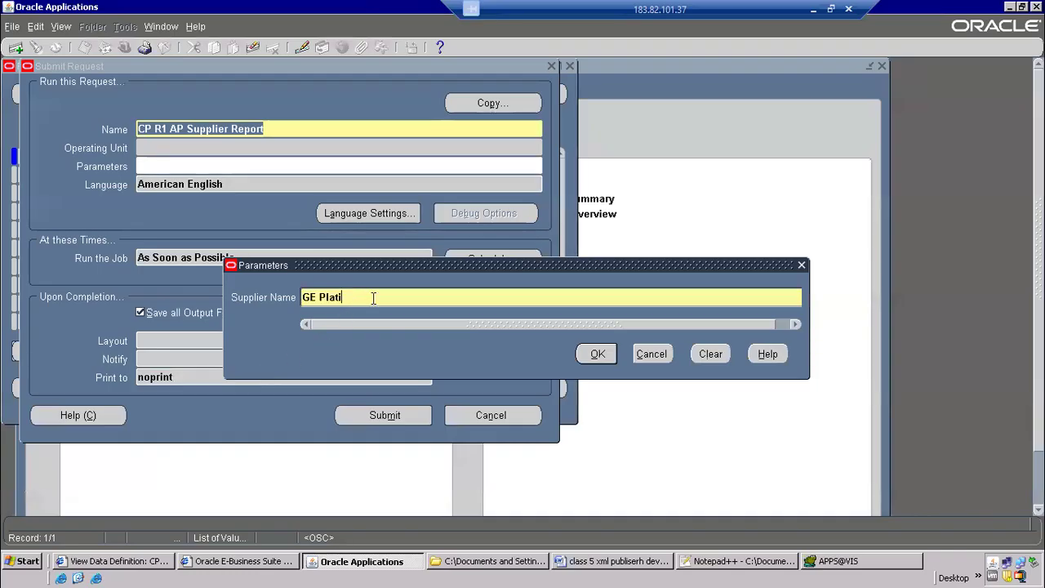
key("ctrl+v")
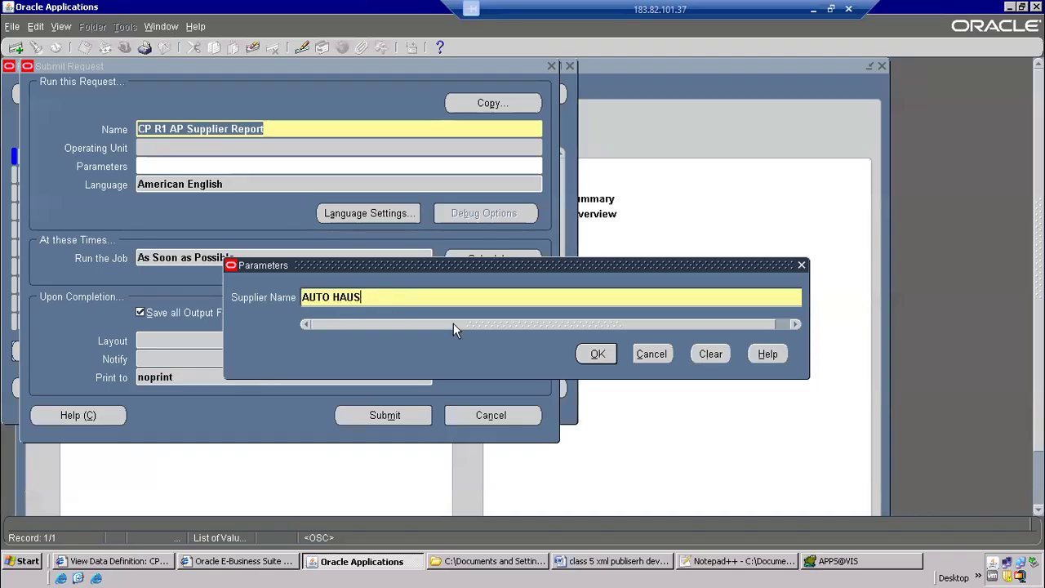
left_click(598, 353)
Reopen the request's parameters and list all suppliers for Supplier Name using the partial value %
left_click(215, 164)
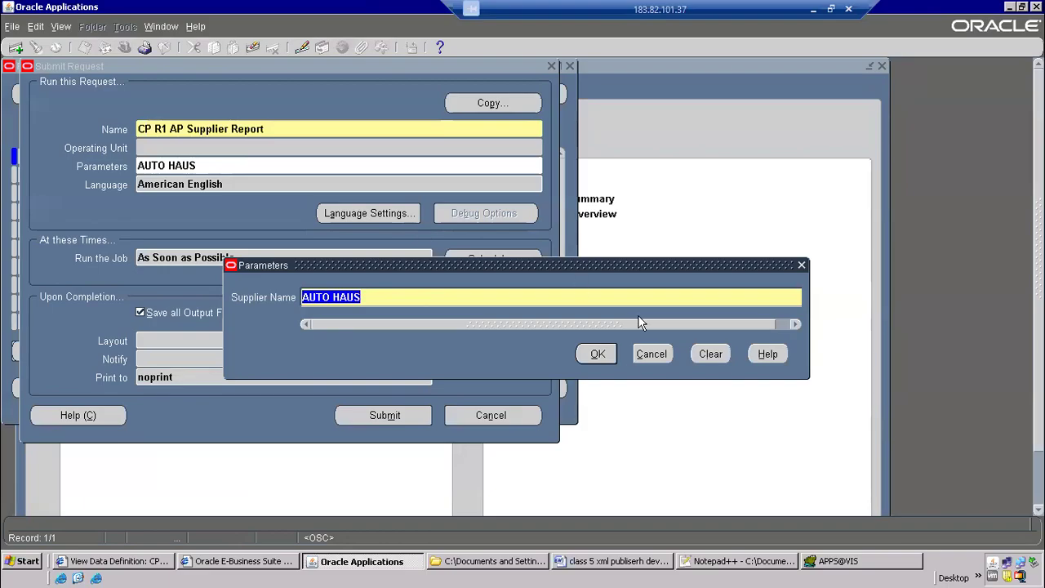
left_click(799, 325)
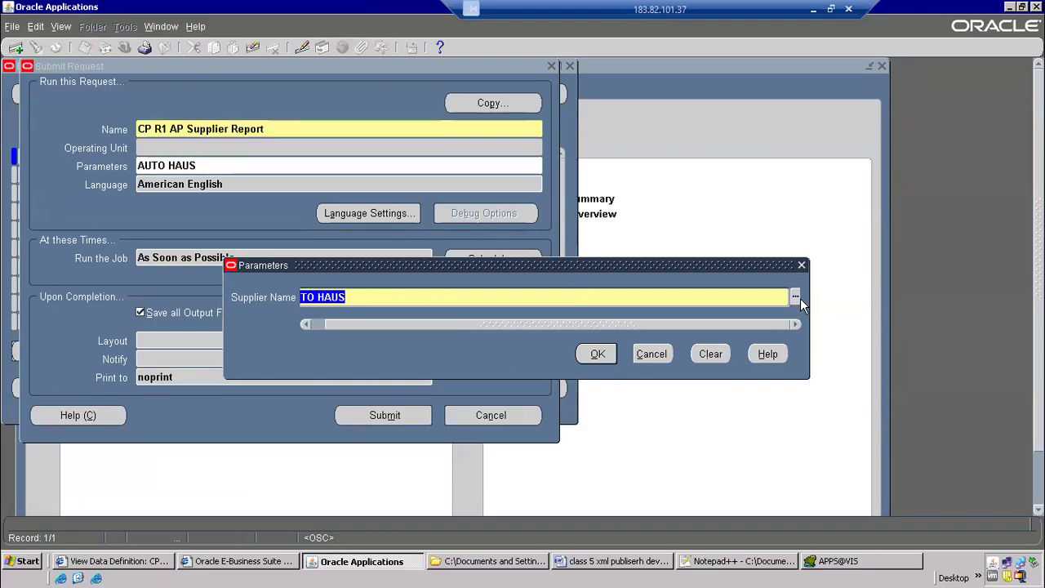
left_click(796, 298)
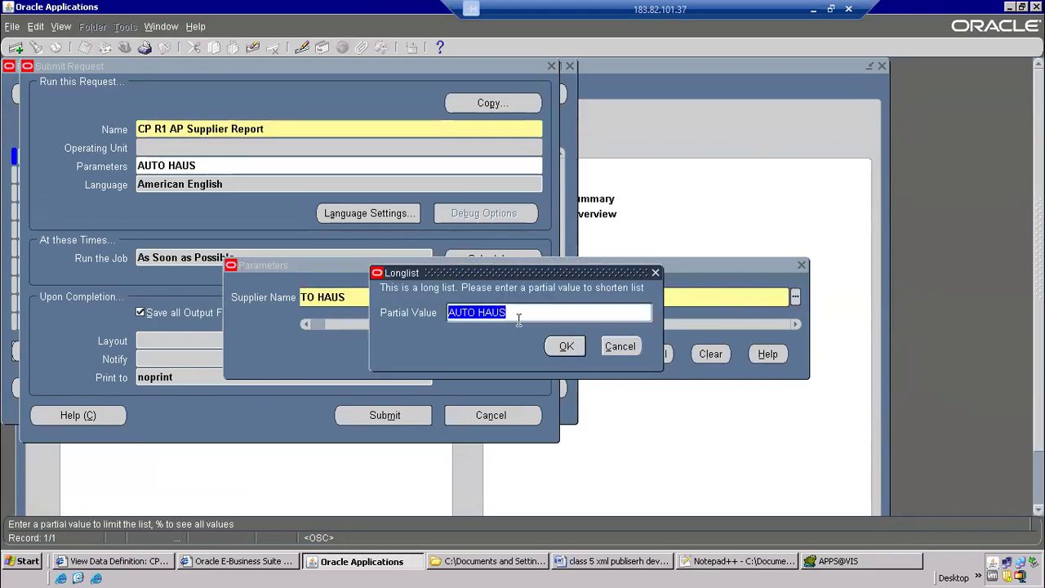
type("%")
key("Return")
Choose 3M Health Care from the supplier list as the Supplier Name parameter
left_click_drag(495, 170, 494, 224)
left_click(842, 561)
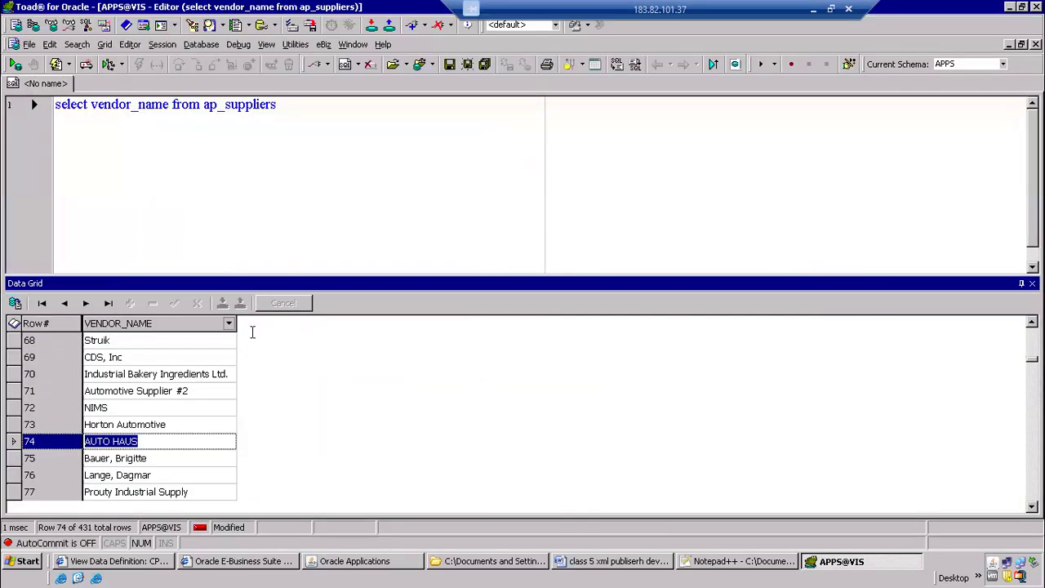
key("alt+Tab")
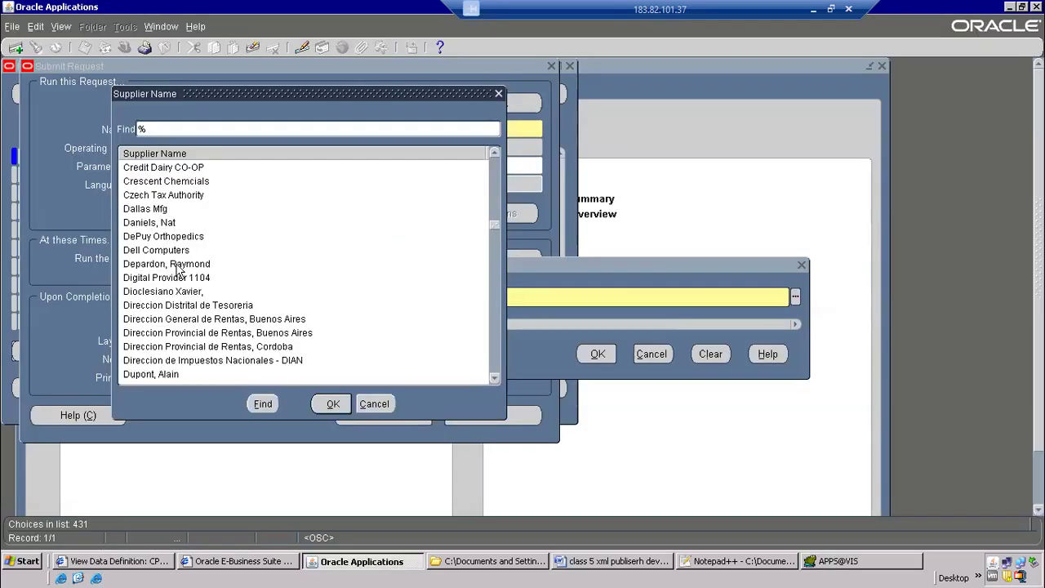
left_click(181, 211)
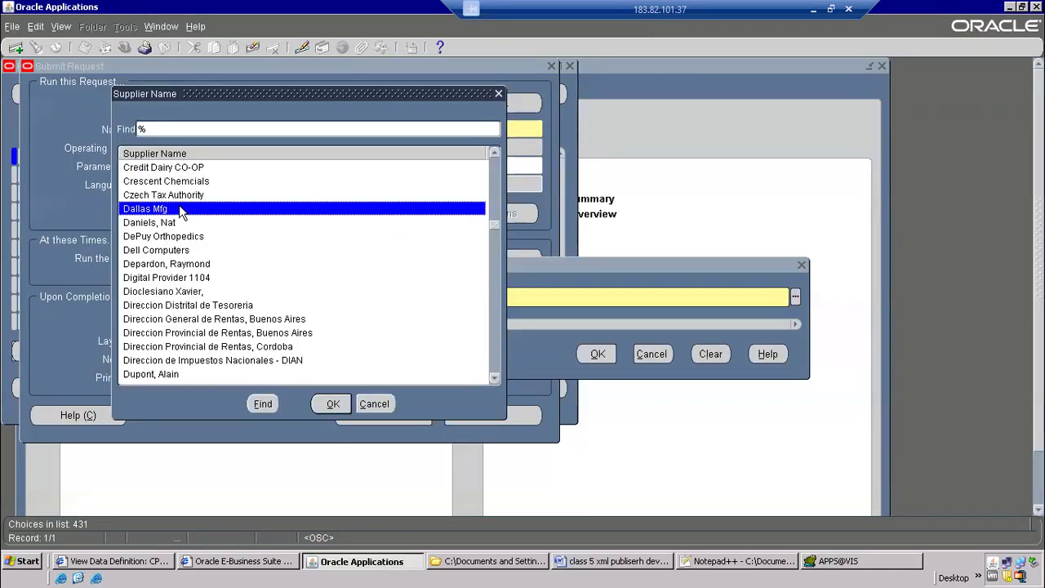
left_click_drag(494, 225, 511, 162)
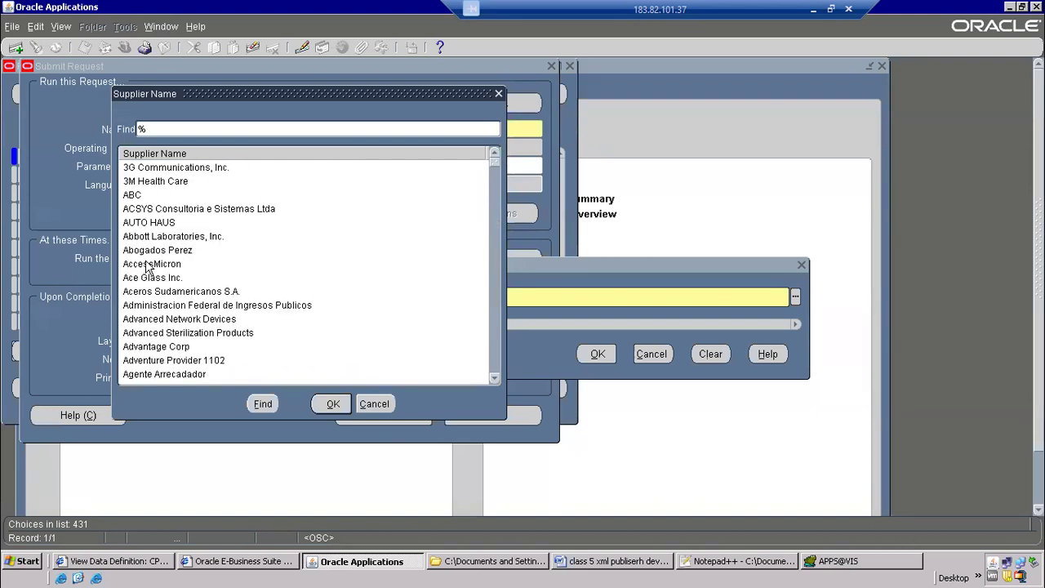
double_click(173, 183)
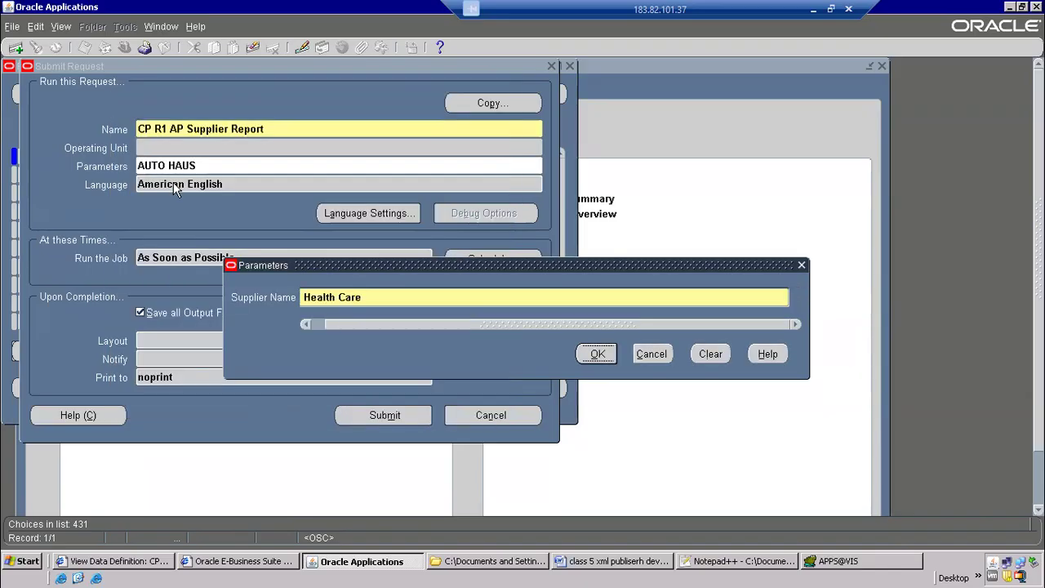
Accept the parameter, submit the request without adding another, and find all my requests to refresh its status
left_click(606, 350)
left_click(390, 416)
left_click(560, 360)
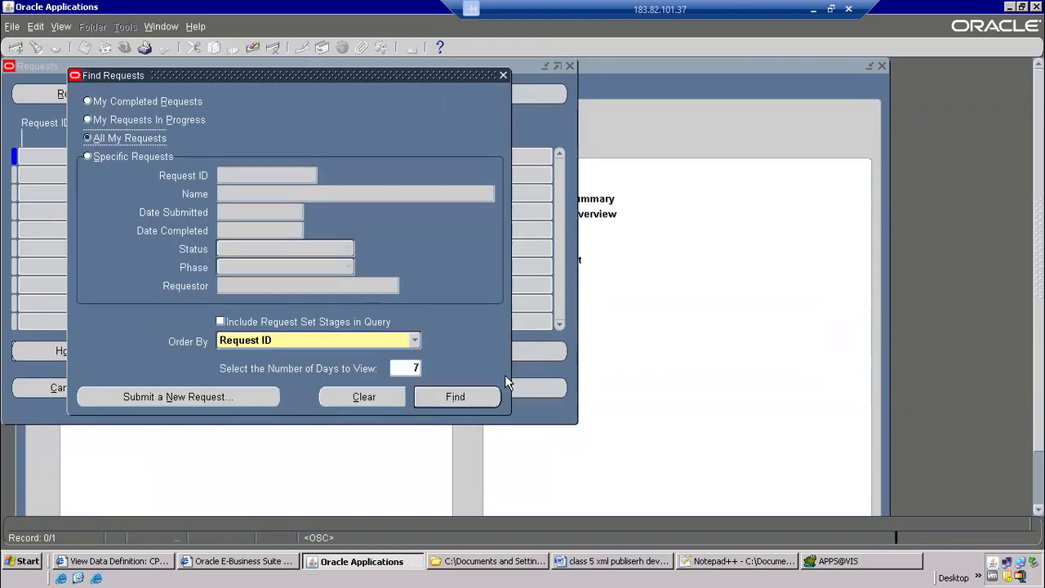
left_click(487, 397)
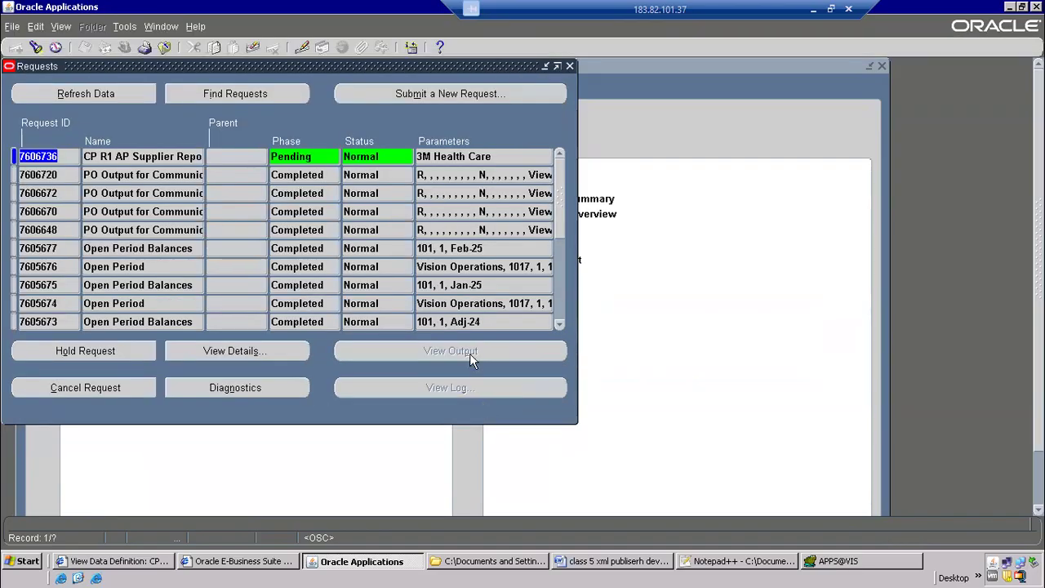
left_click(118, 104)
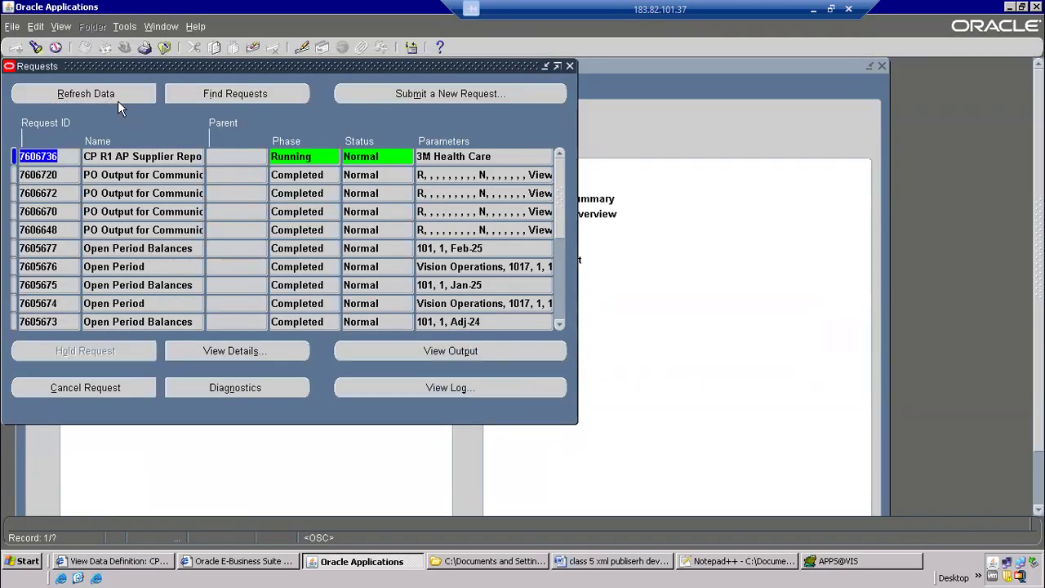
Switch to the Word notes and add an empty numbered item 6 after the Responsibility item
left_click(594, 561)
scroll(180, 371, "down", 3)
left_click(259, 331)
key("Return")
type("sum")
key("BackSpace")
key("BackSpace")
Append ",submit concurrent program" to the Responsibility item of the notes
key("BackSpace")
key("Up")
key("End")
type(",submit from it")
key("BackSpace")
key("BackSpace")
key("BackSpace")
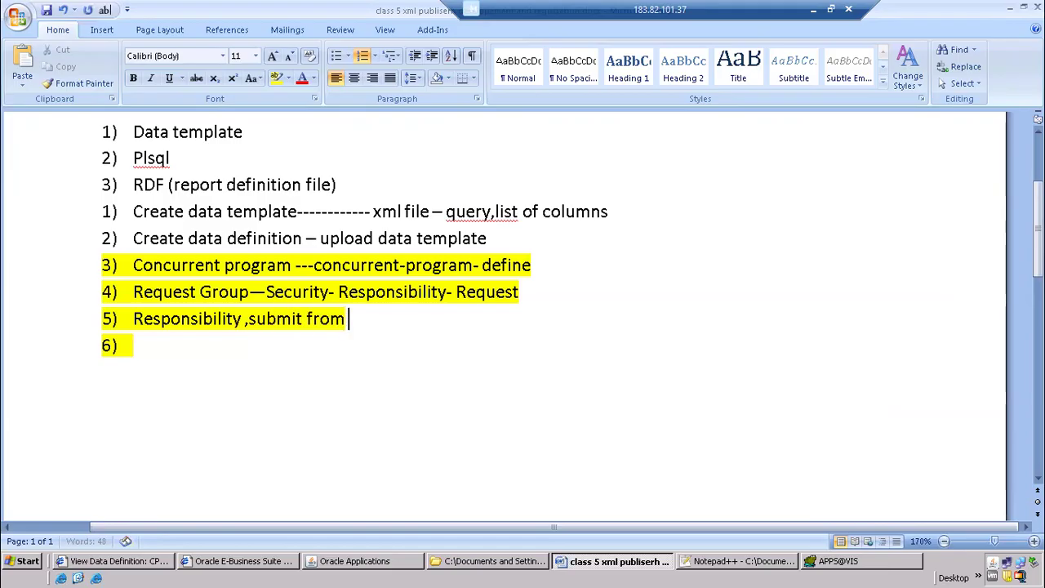
key("BackSpace")
key("BackSpace")
key("BackSpace")
key("BackSpace")
key("BackSpace")
type("concurrent program")
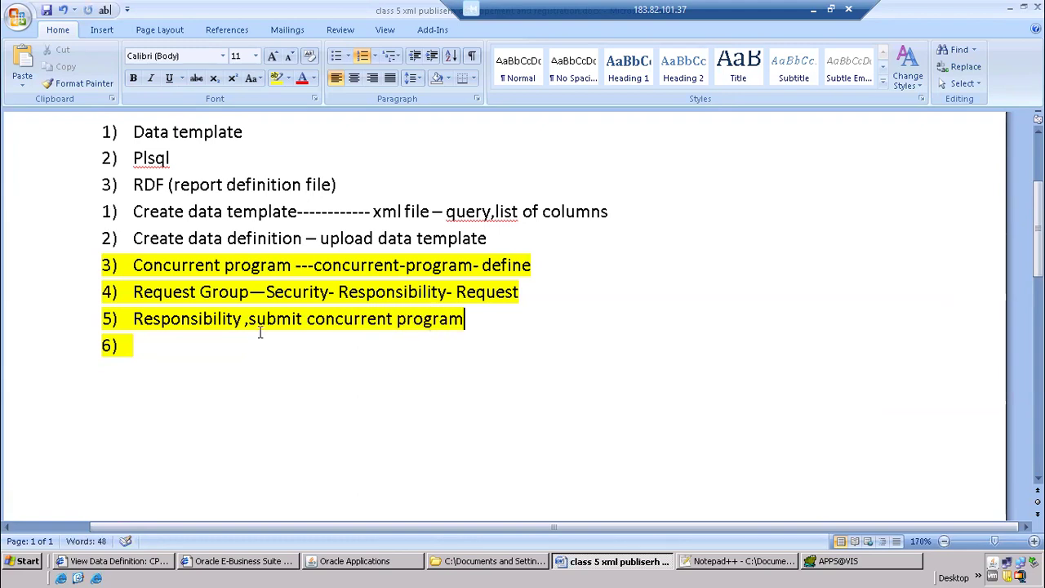
Switch back to Oracle Applications, refresh the requests, and open the output of the CP R1 AP Supplier Report request
key("alt+Tab")
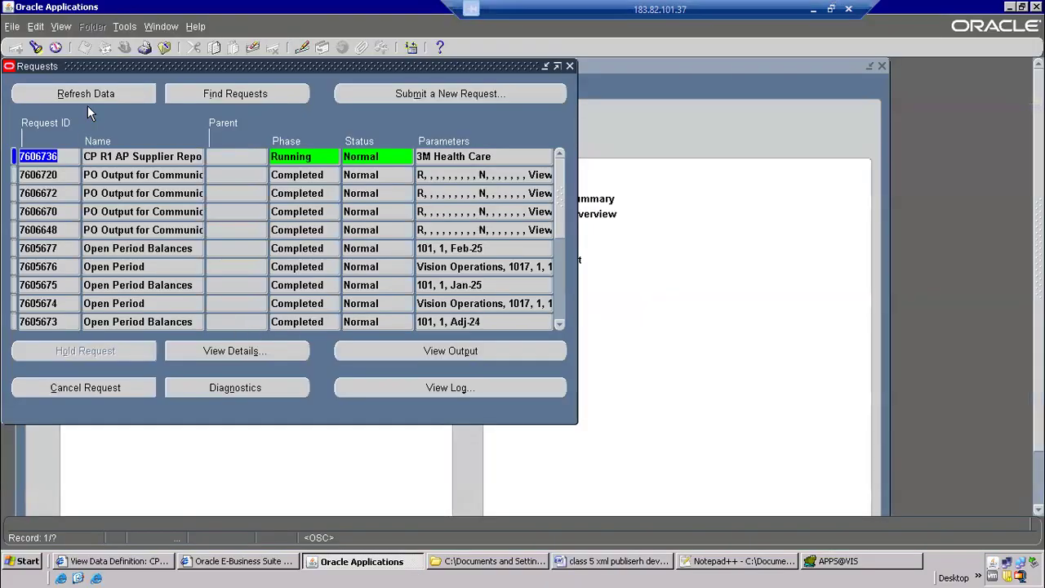
left_click(90, 94)
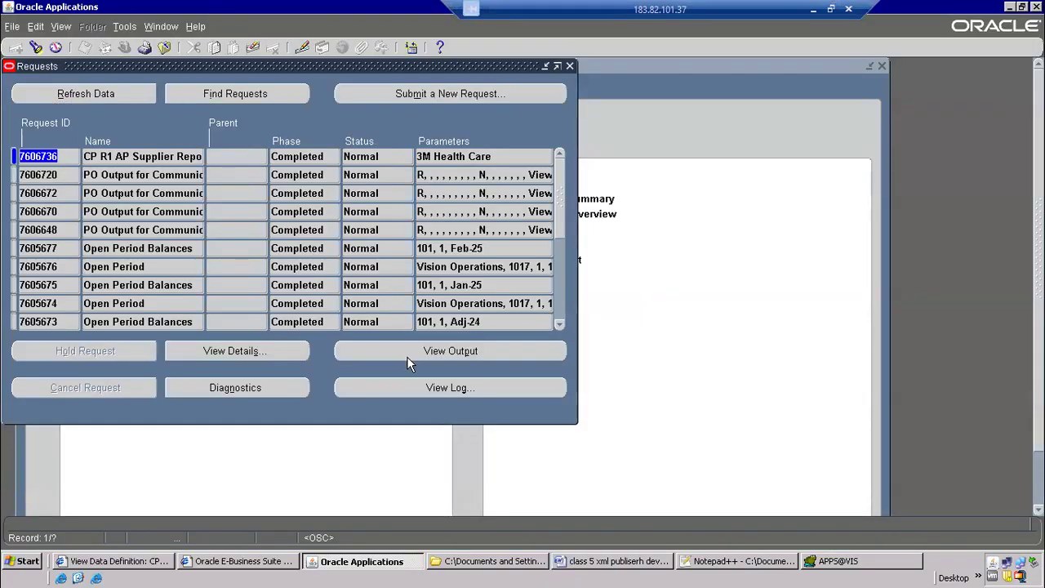
left_click(407, 357)
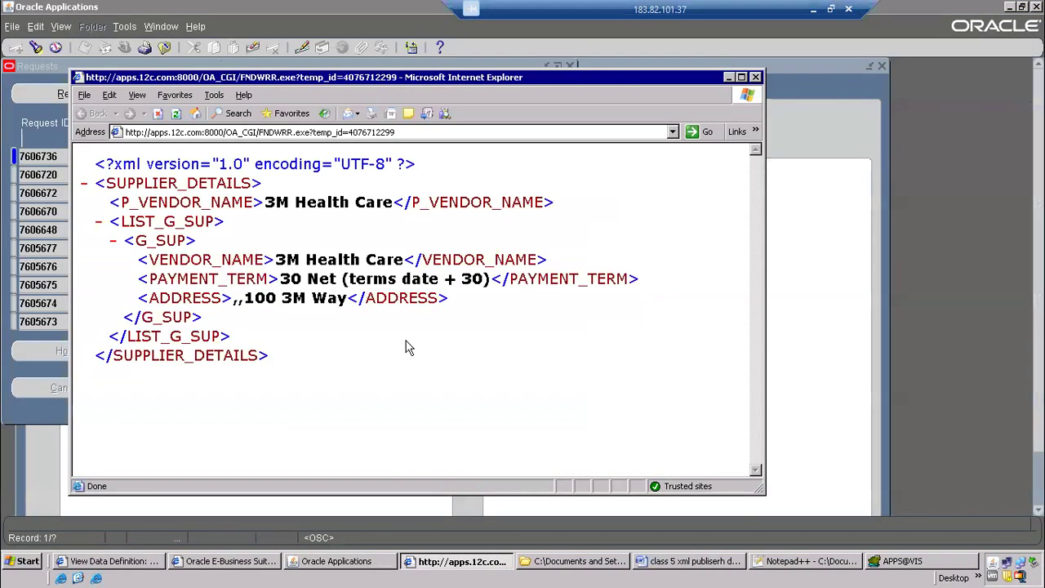
Start saving the XML output from the browser and enter the file name CPAPSUP_output.xml
left_click(85, 95)
left_click(141, 163)
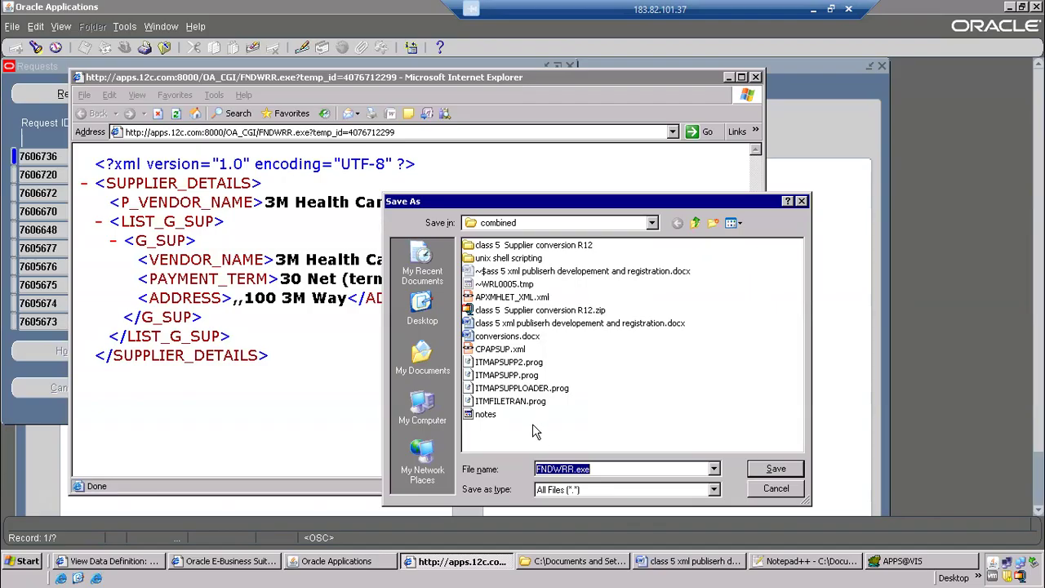
left_click(517, 350)
left_click(576, 469)
left_click(576, 469)
type("_output.xml")
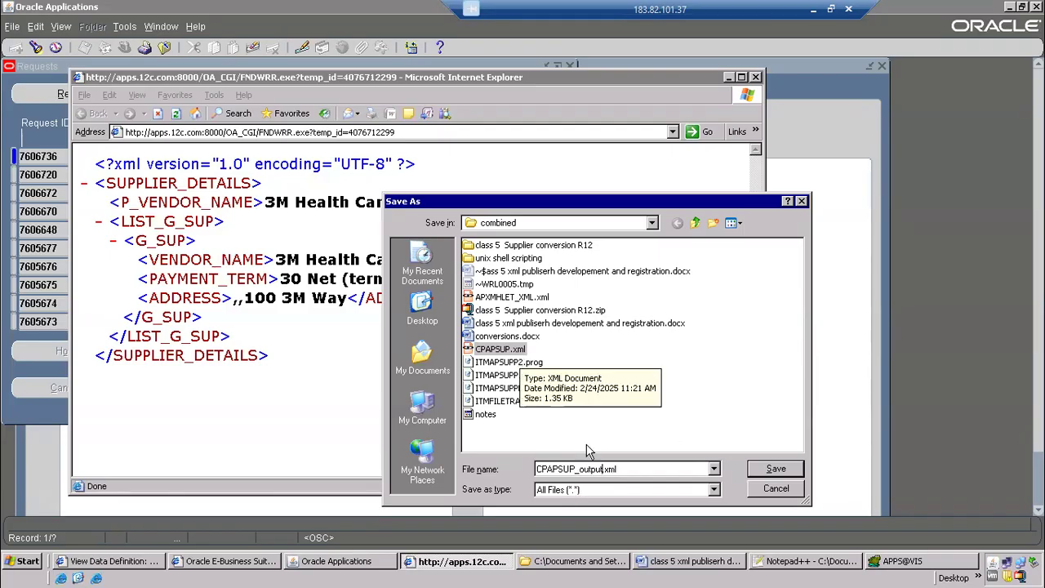
Open the existing CPAPSUP.xml in Notepad++ to check its query, and return to the Save As dialog
right_click(500, 351)
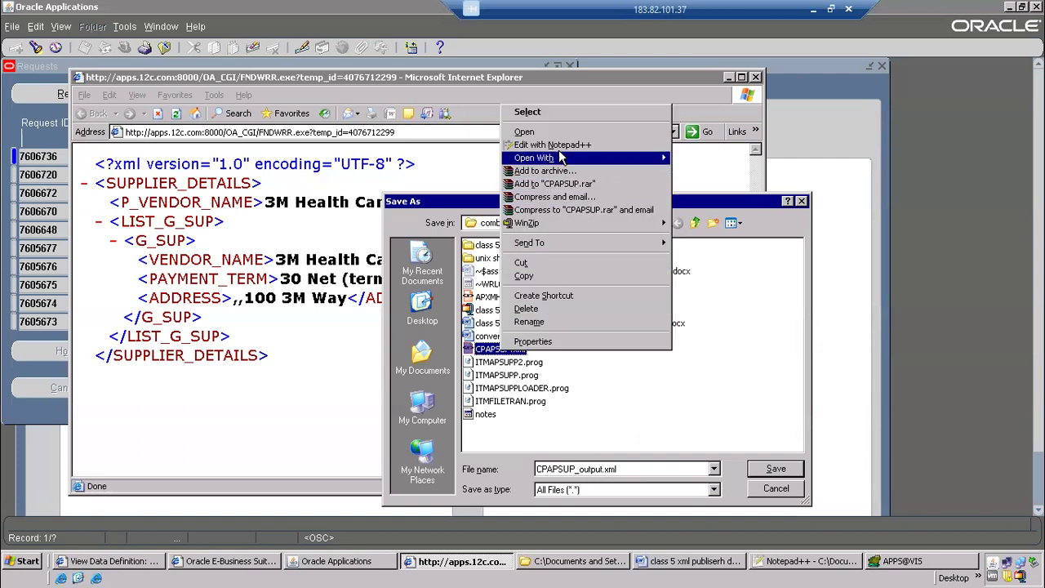
left_click(554, 144)
left_click_drag(308, 298, 430, 512)
key("alt+Tab")
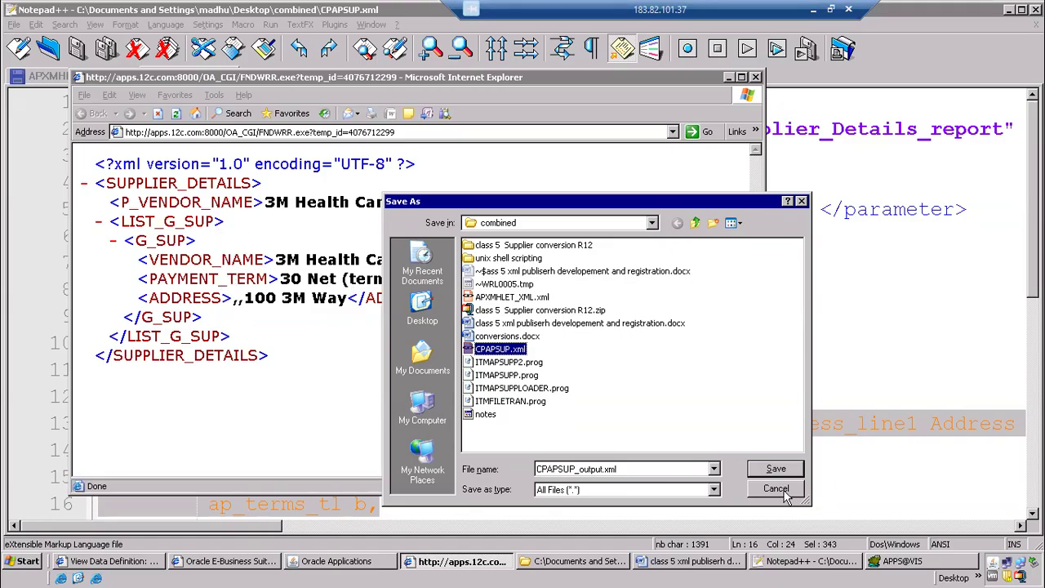
Try to save the output as CPAPSUP_output.xml in the combined folder, declining to replace the existing CPAPSUP.xml
double_click(603, 469)
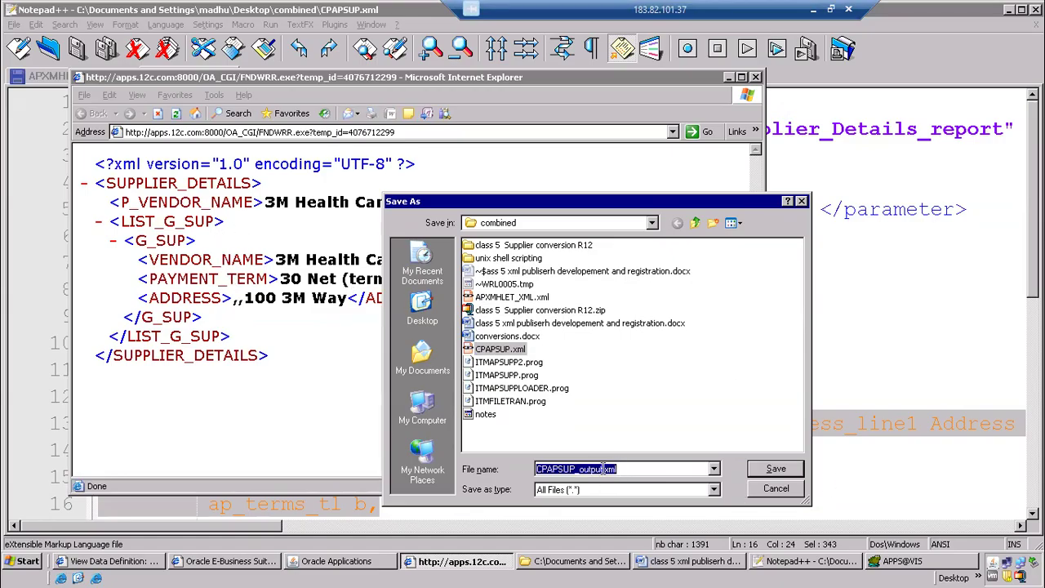
left_click(768, 472)
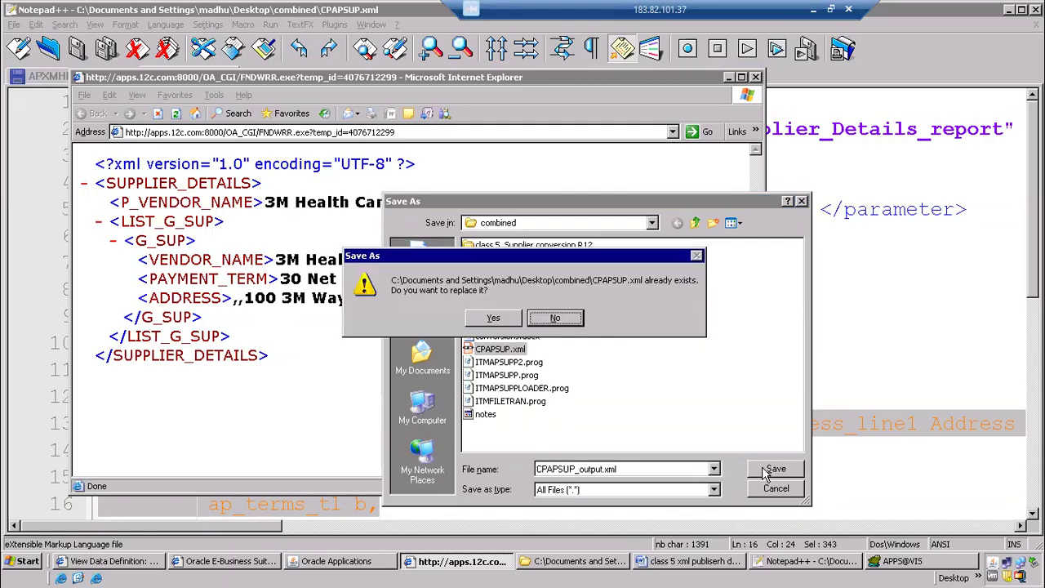
left_click(558, 321)
left_click(576, 471)
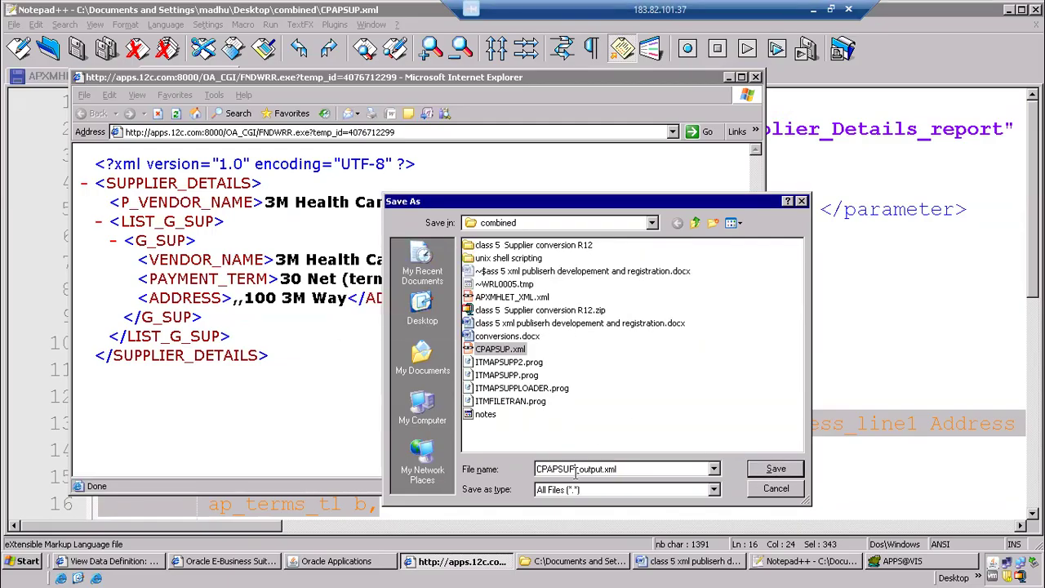
left_click(663, 367)
left_click(776, 472)
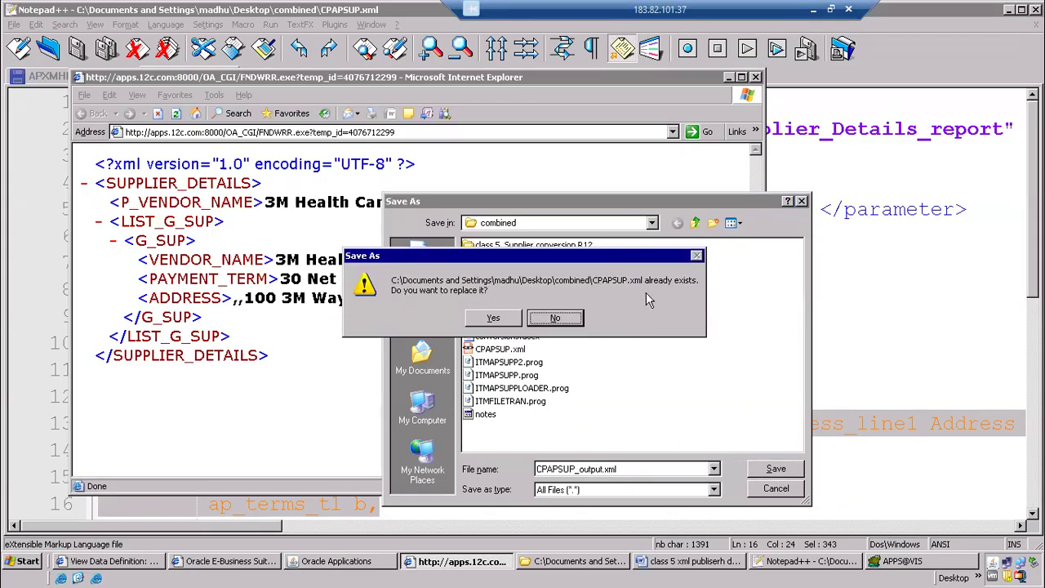
left_click(546, 319)
left_click(577, 470)
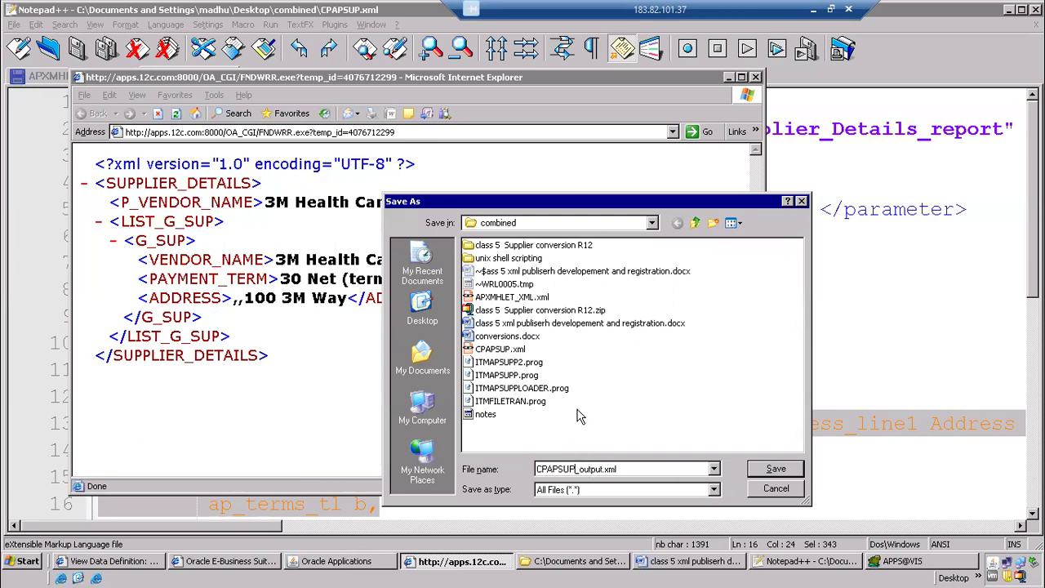
right_click(696, 365)
mouse_move(758, 473)
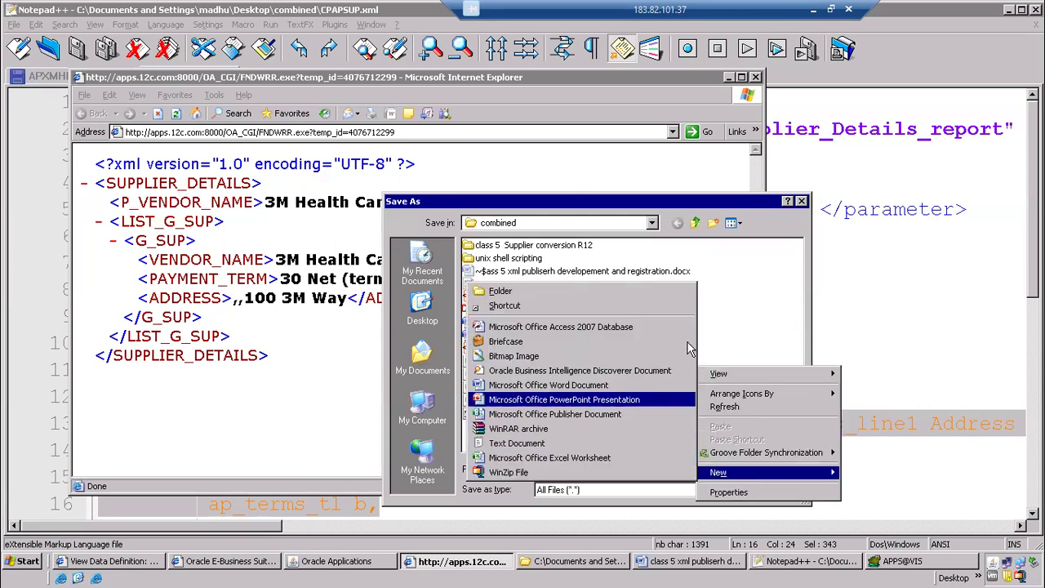
left_click(715, 323)
double_click(642, 470)
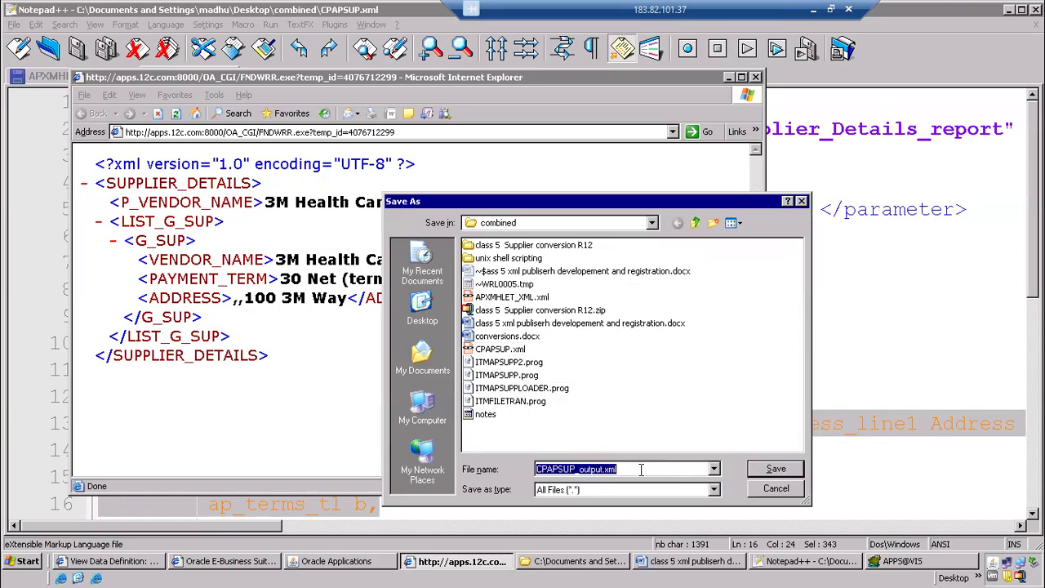
left_click(605, 472)
Create a folder named xml publisher inside combined and save the output there as CPAPSUP_output.xml
right_click(656, 368)
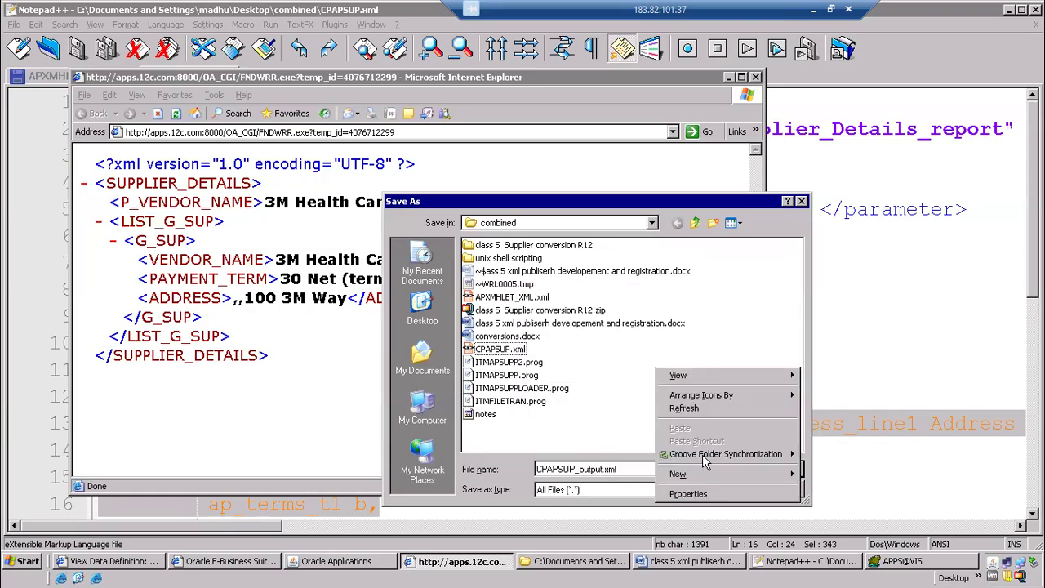
mouse_move(780, 478)
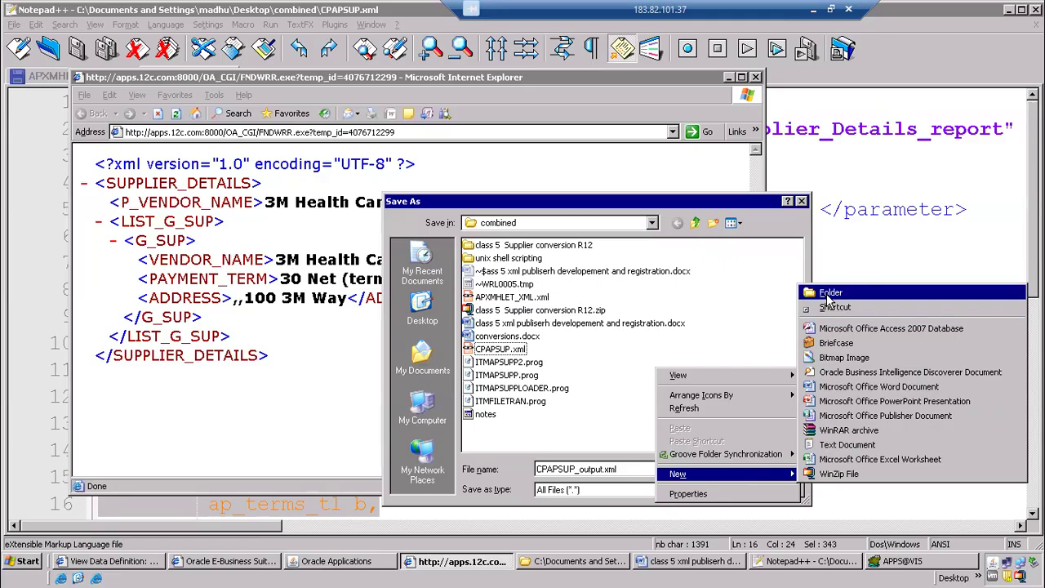
left_click(829, 295)
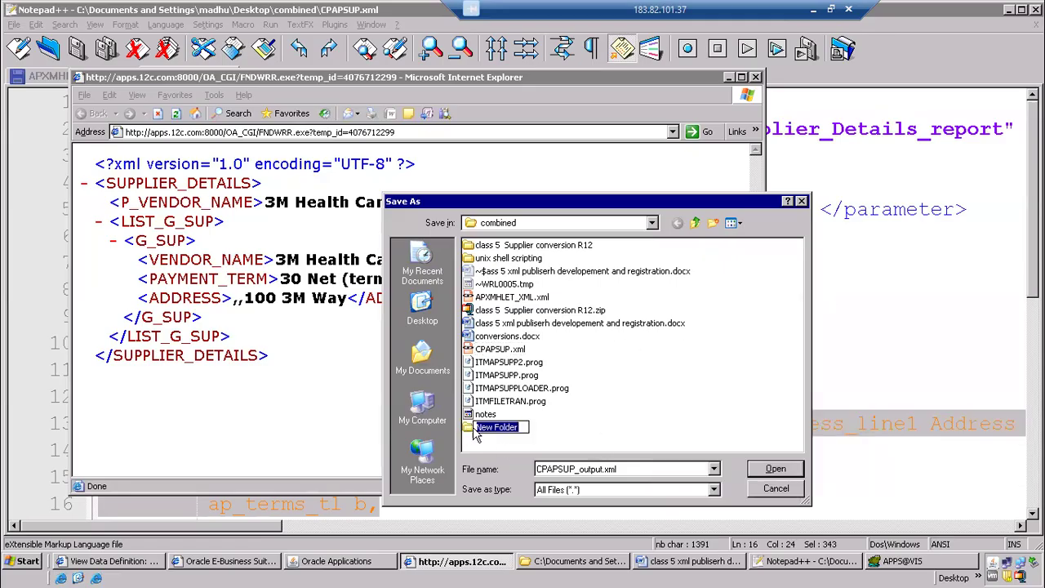
type("xml publisher")
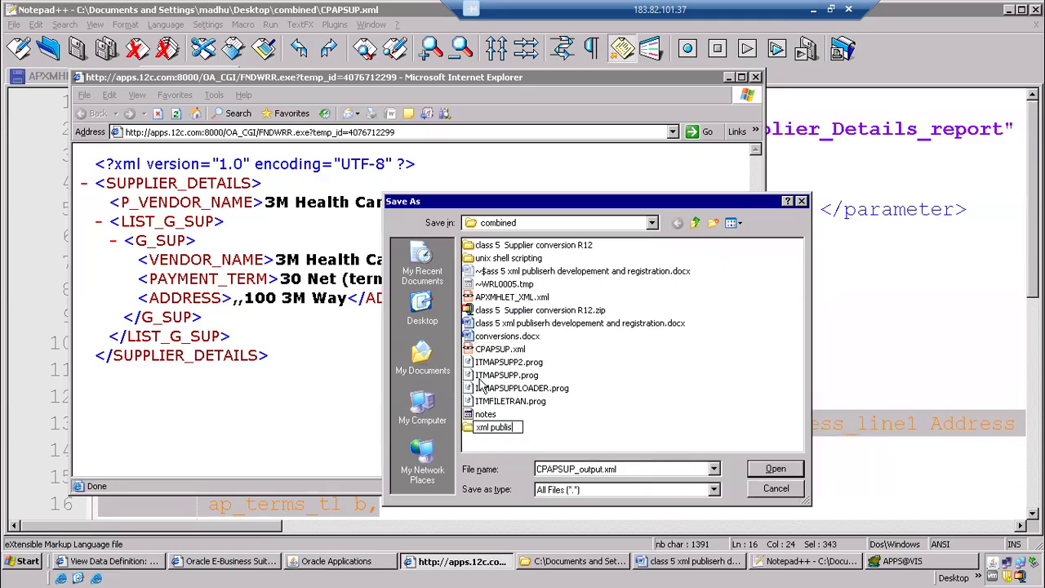
double_click(468, 431)
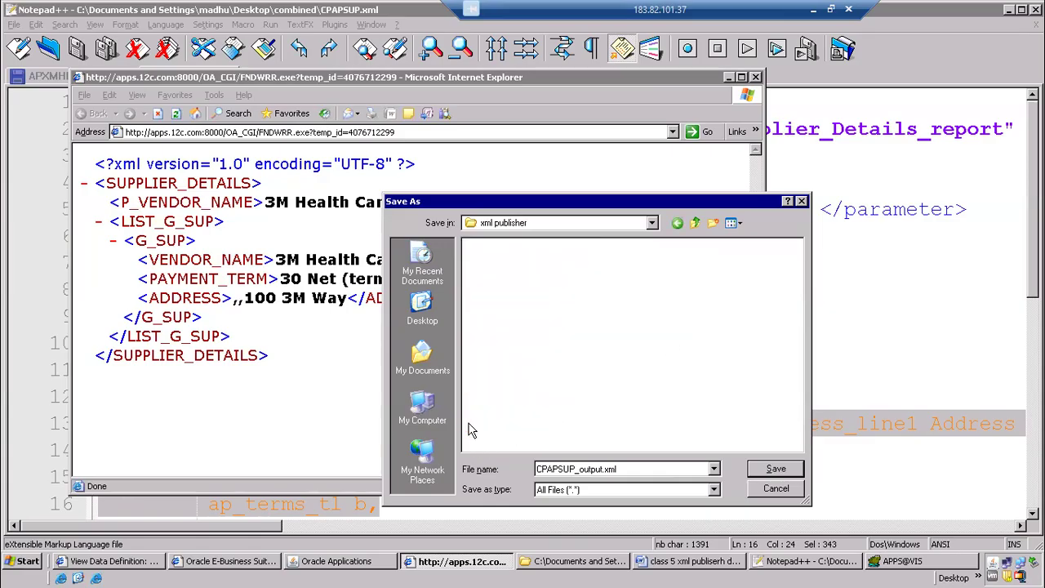
left_click(770, 469)
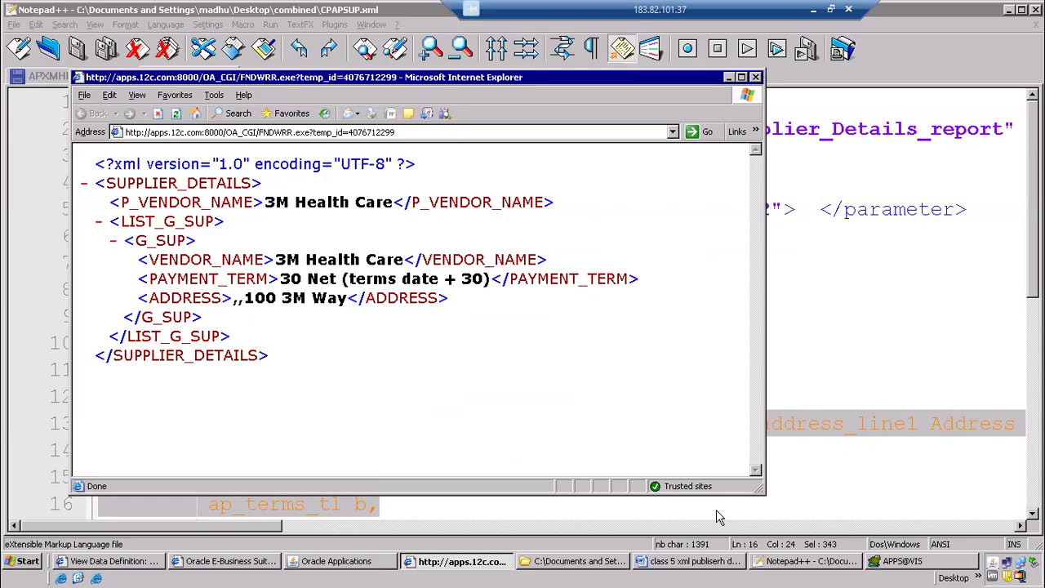
Switch to the Word notes, enter "Save xml file" as item 6, start item 7, and select the process steps 1 to 6
left_click(698, 561)
left_click(184, 350)
type("Save xml file")
key("Return")
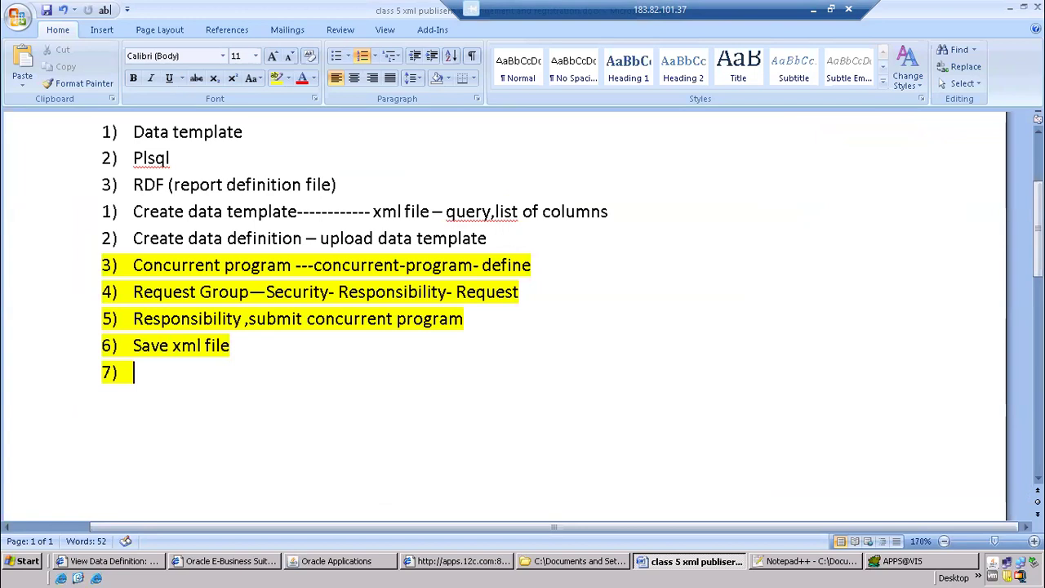
left_click_drag(263, 358, 92, 213)
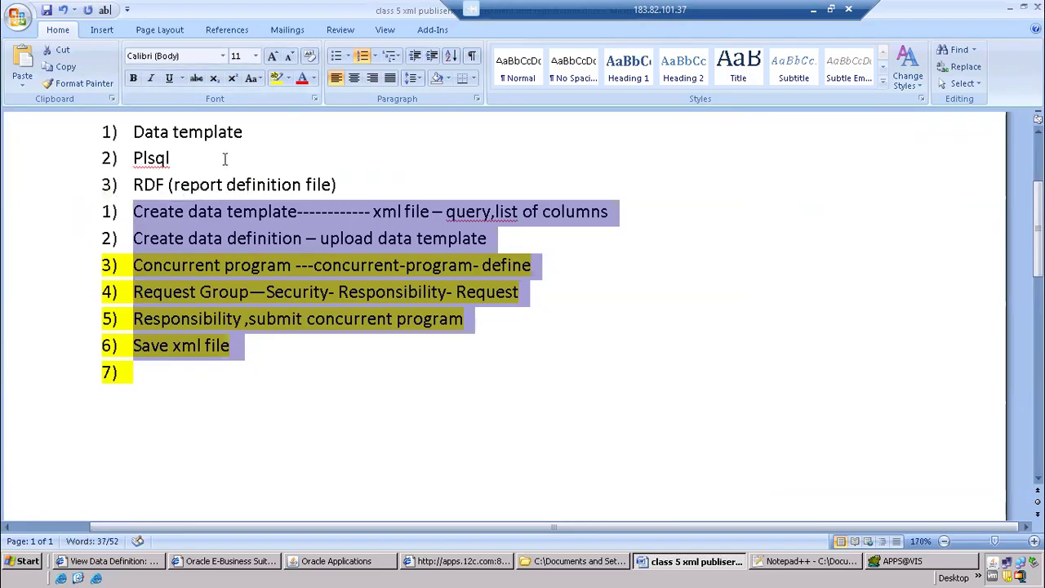
Indent the selected process steps 1 to 6 further than the numbered list above them
key("Tab")
key("Tab")
key("Tab")
key("Tab")
key("Tab")
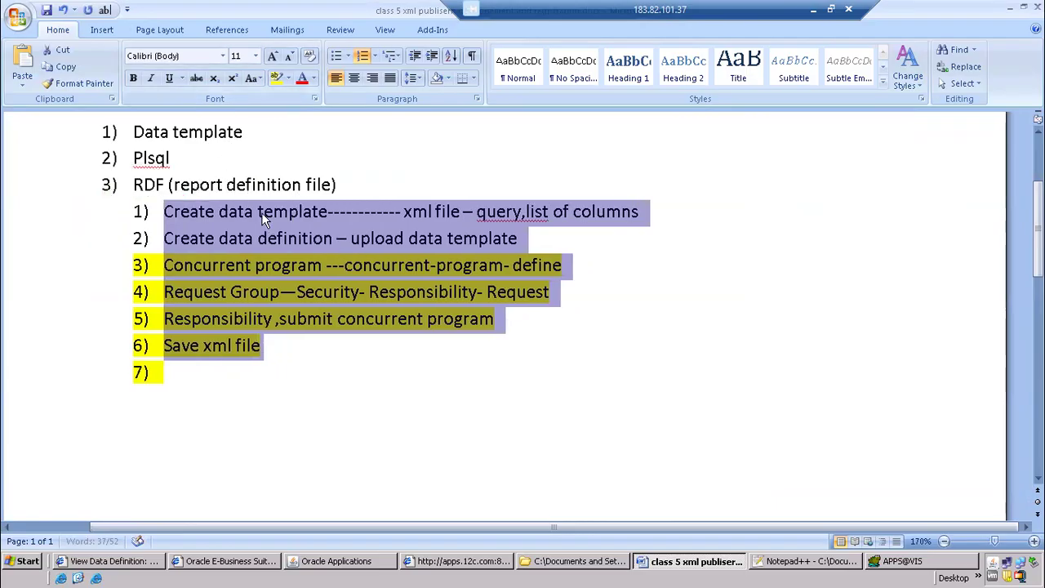
Add a "Data model" heading with a horizontal line beneath it, between the RDF item and the process steps
left_click(354, 184)
key("Return")
key("Return")
type("Dta")
key("BackSpace")
key("BackSpace")
type("at3")
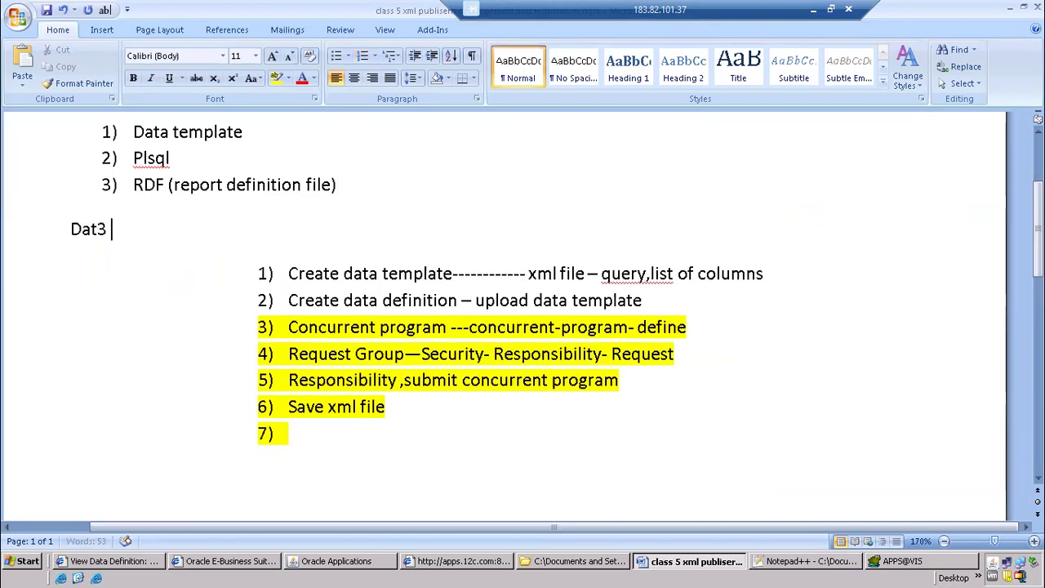
key("BackSpace")
type("a model")
key("Return")
type("---------------")
key("Return")
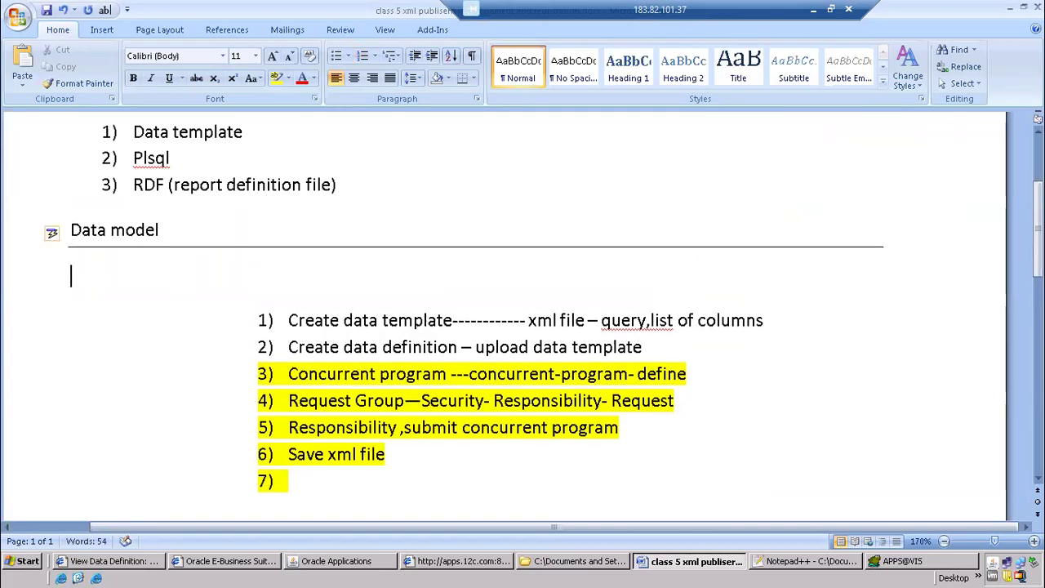
Insert an unnumbered "Layout model" heading with a double horizontal line beneath it, between "Save xml file" and item 7
scroll(359, 310, "down", 3)
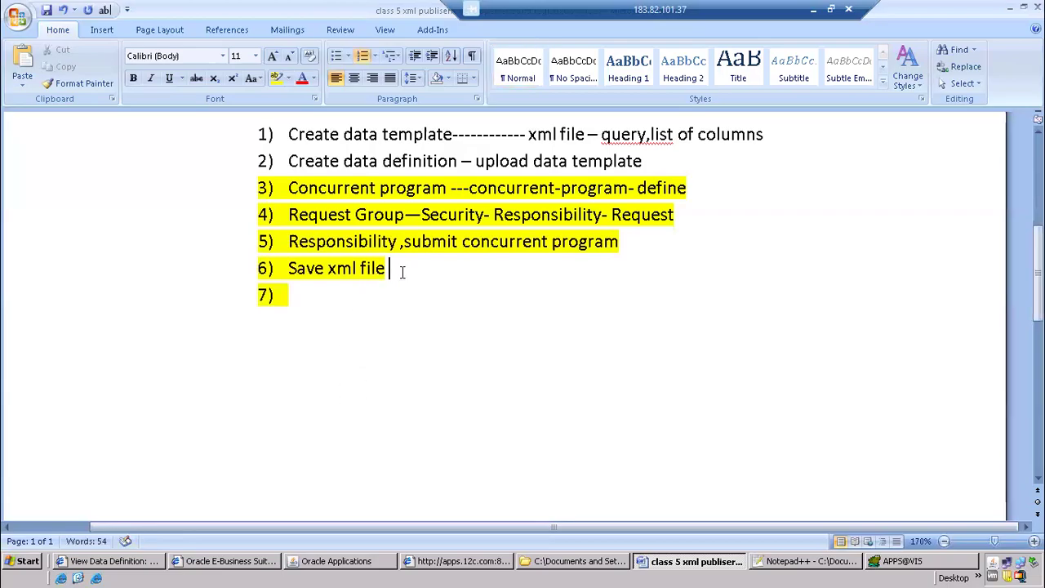
key("Return")
key("BackSpace")
type("Layout model")
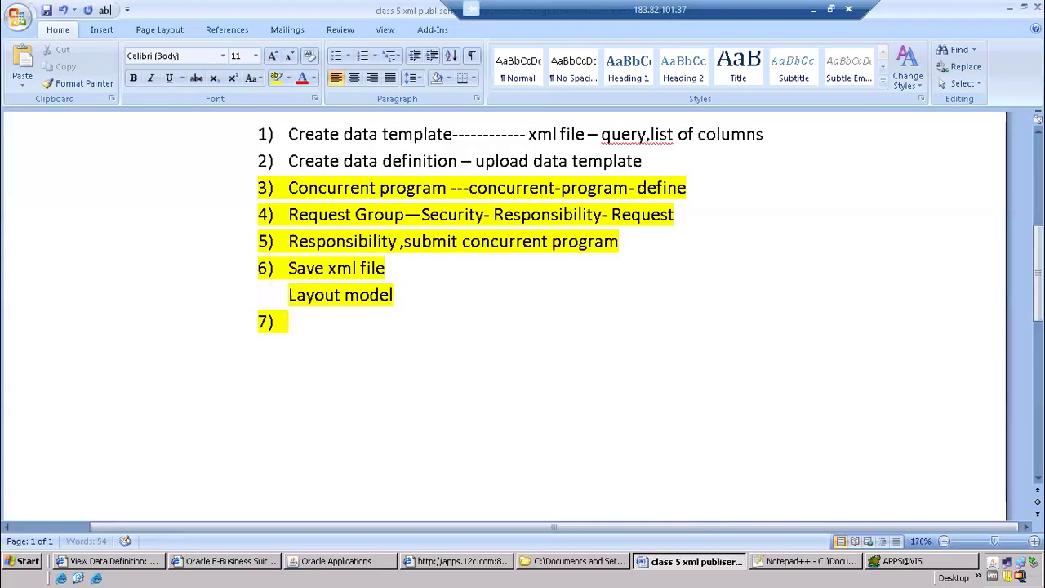
key("Home")
key("End")
key("Return")
type("========================")
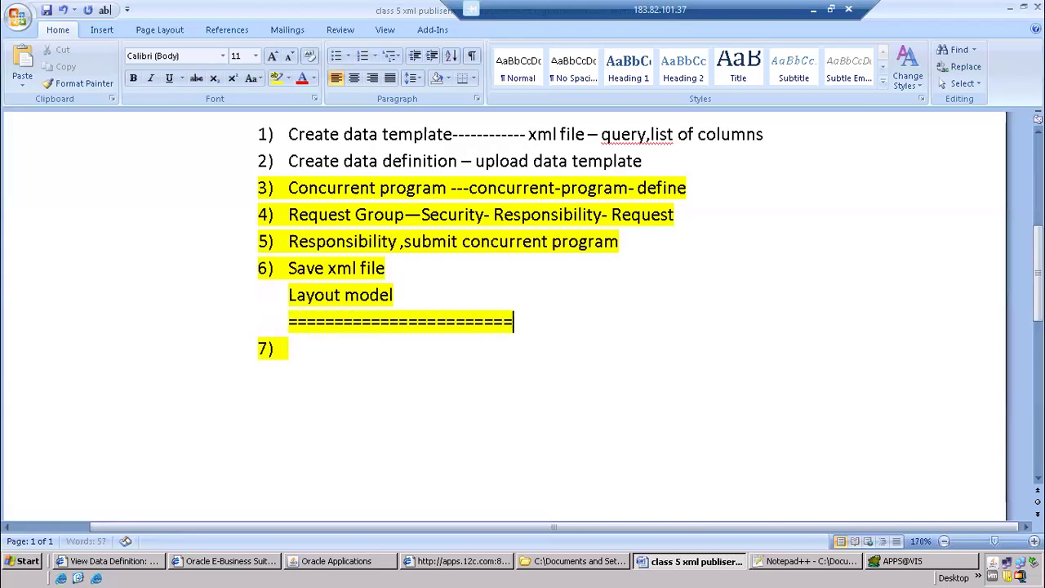
key("Return")
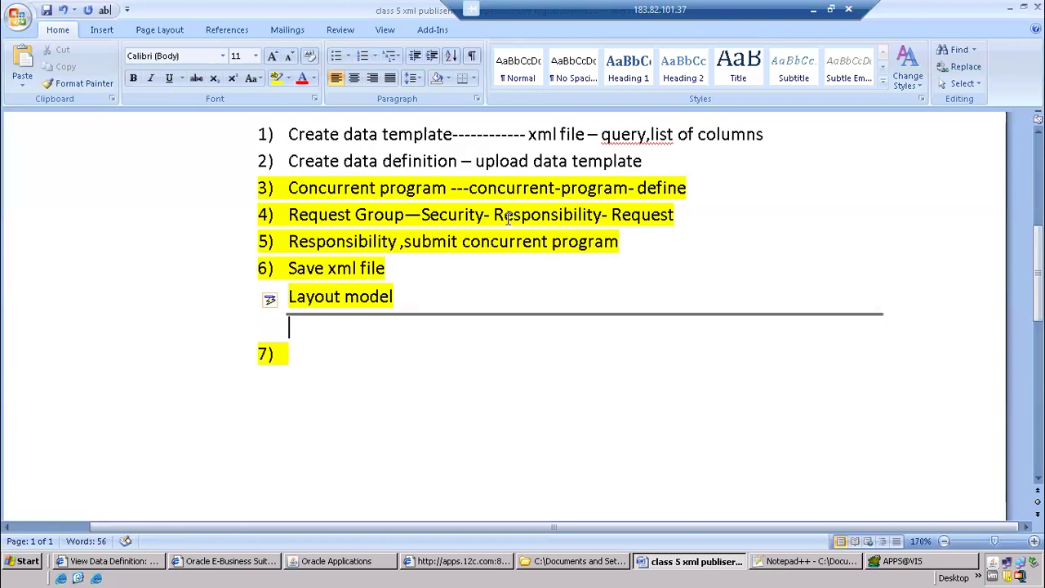
Remove the yellow highlight from the "Layout model" heading
left_click_drag(414, 297, 287, 297)
left_click(290, 78)
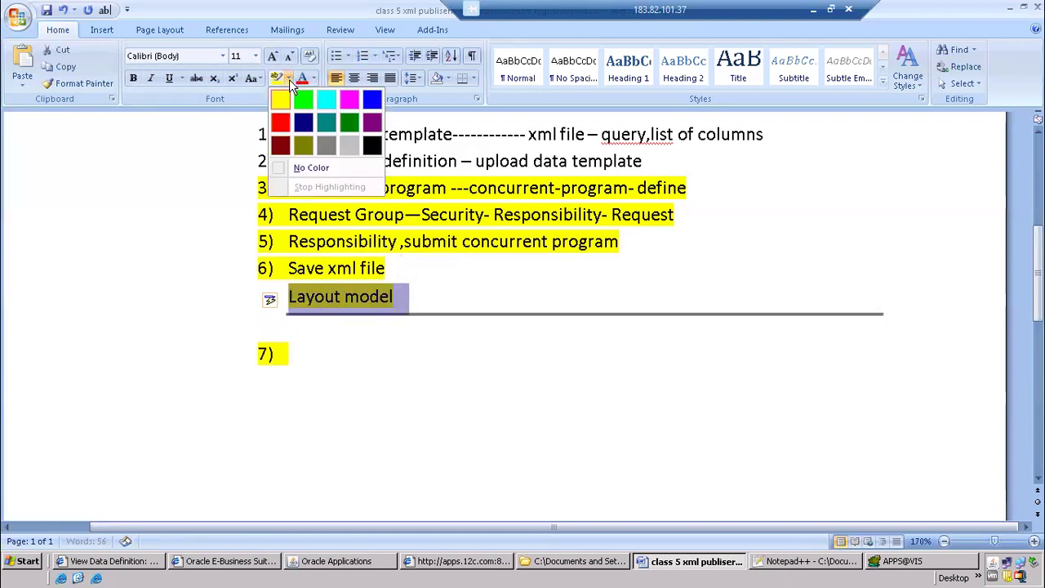
left_click(311, 169)
left_click(415, 414)
Indent the "Data model" heading to align with the process steps, and place the cursor in empty item 7
scroll(373, 406, "up", 2)
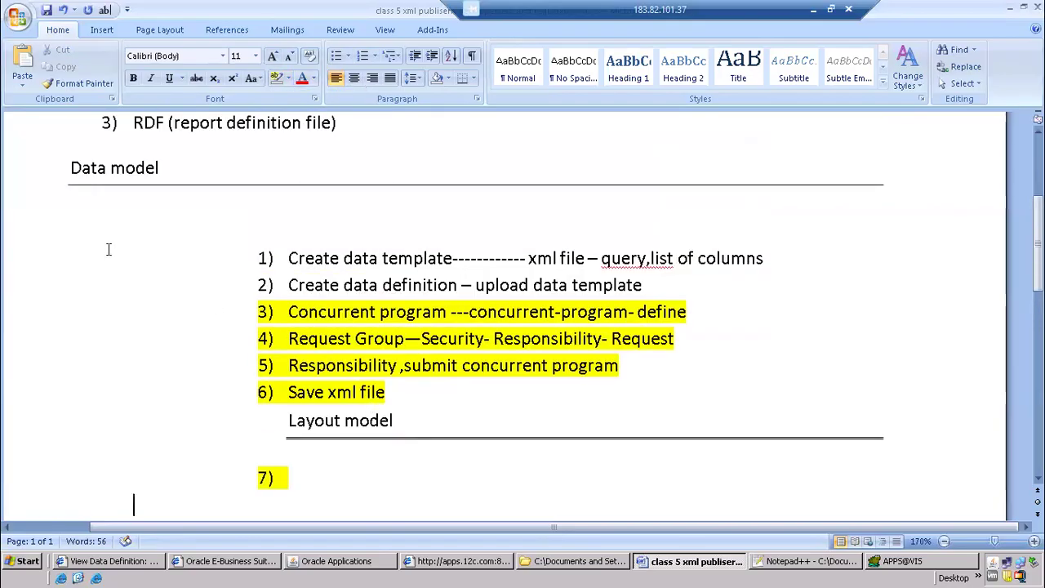
left_click(55, 185)
left_click(69, 169)
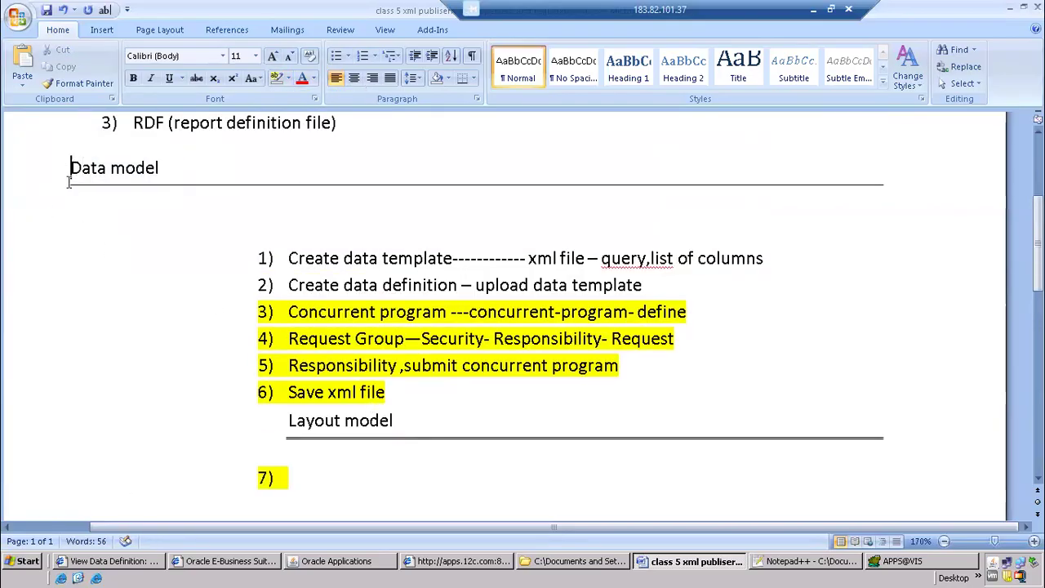
key("Tab")
key("Tab")
key("Tab")
key("Tab")
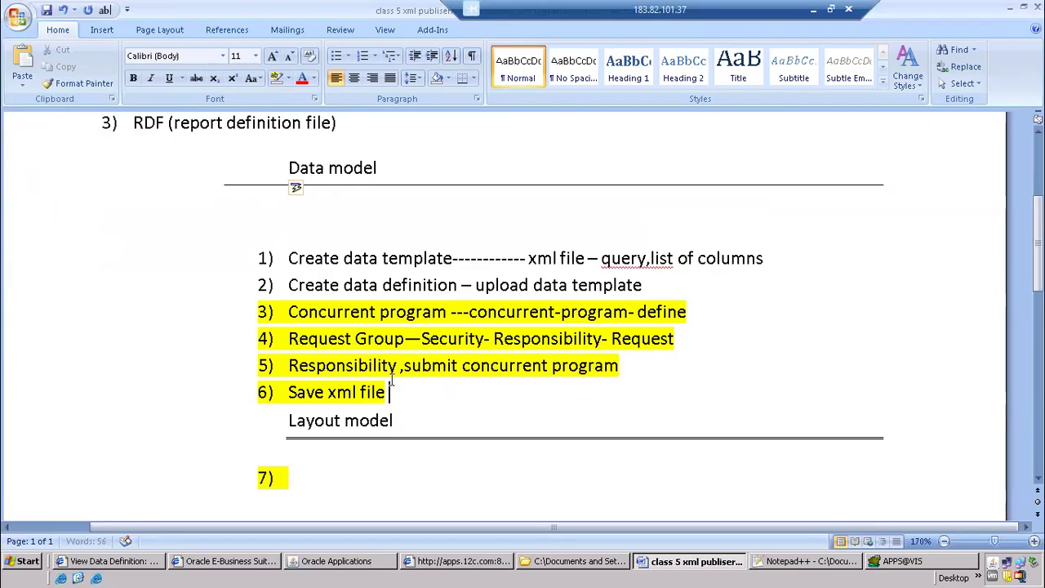
left_click_drag(396, 394, 276, 235)
scroll(351, 417, "down", 3)
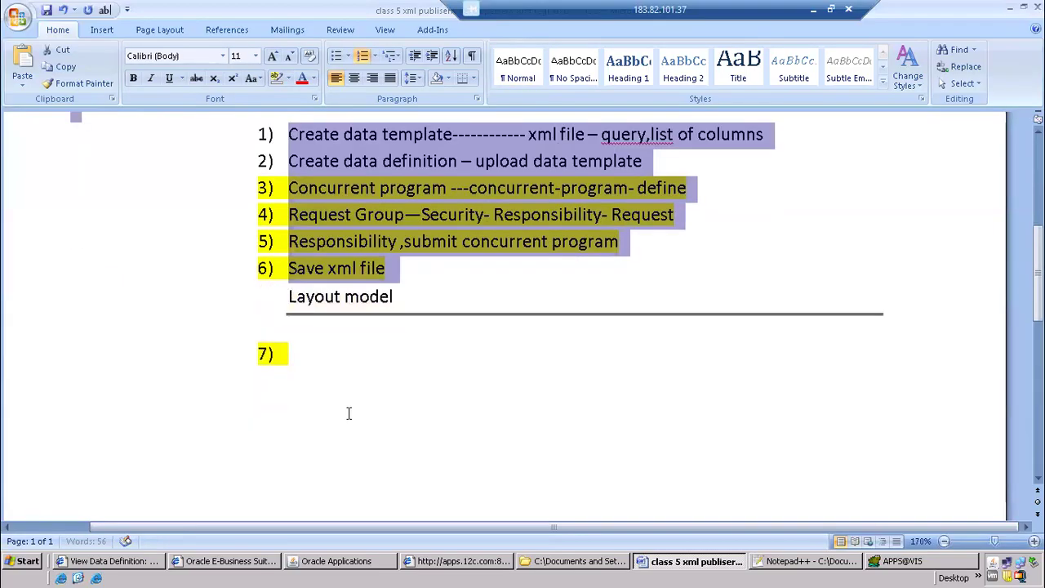
left_click(350, 345)
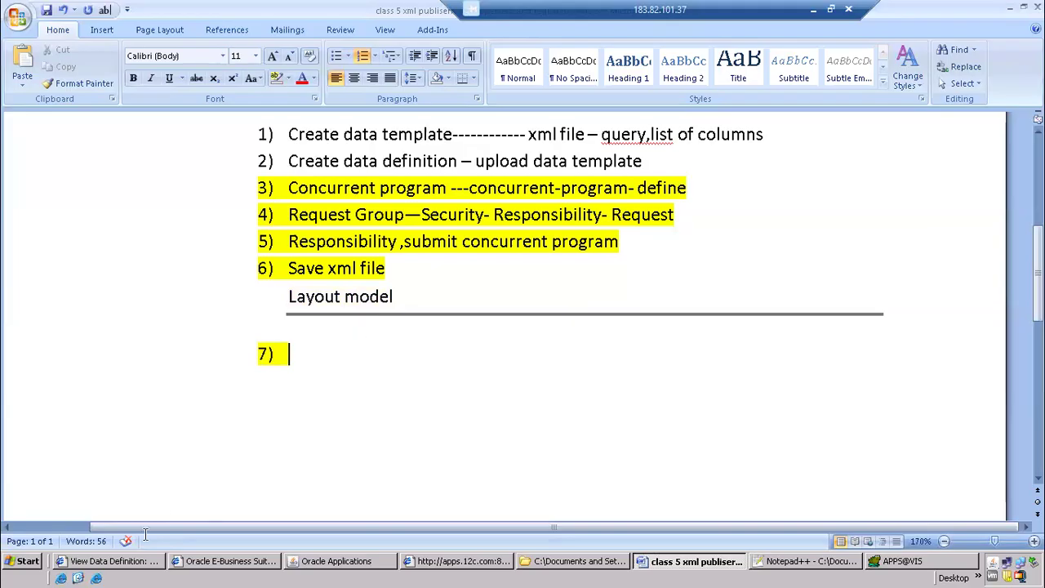
Create a new blank Word document and show its Template Builder add-in commands
left_click(28, 561)
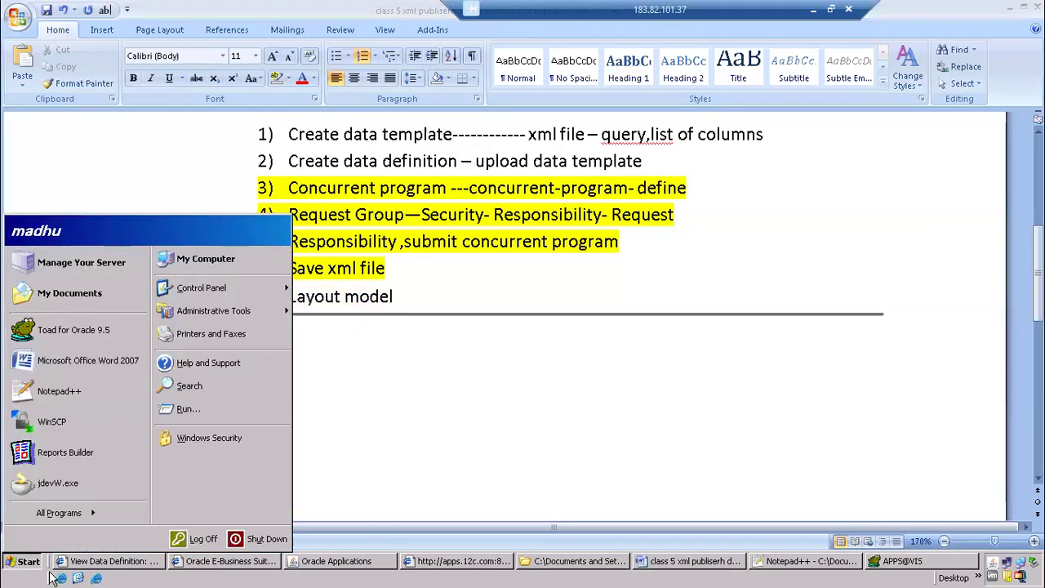
left_click(75, 366)
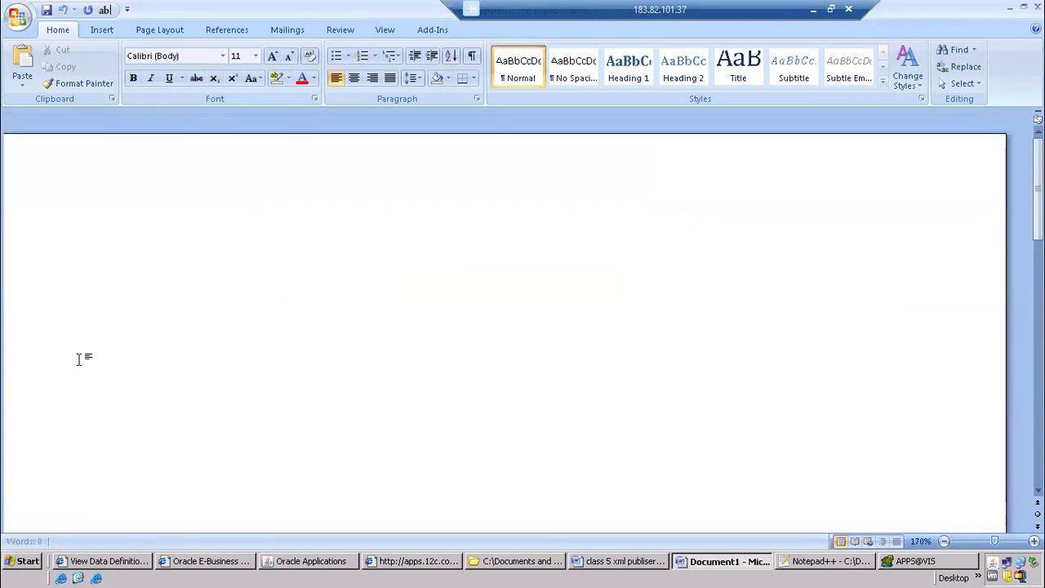
left_click(430, 29)
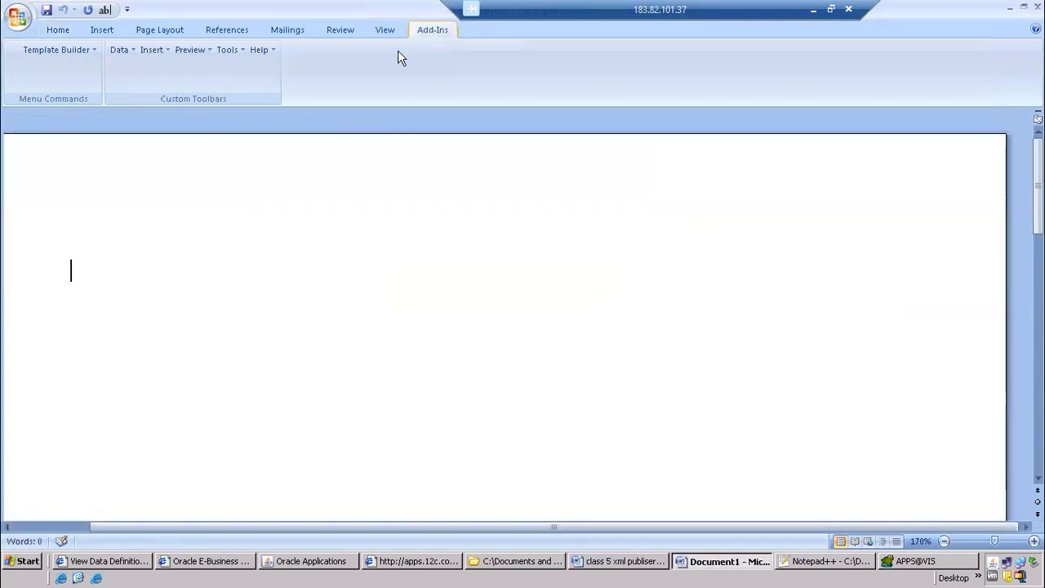
Check the installed programs for Oracle XML Publisher Desktop
left_click(23, 561)
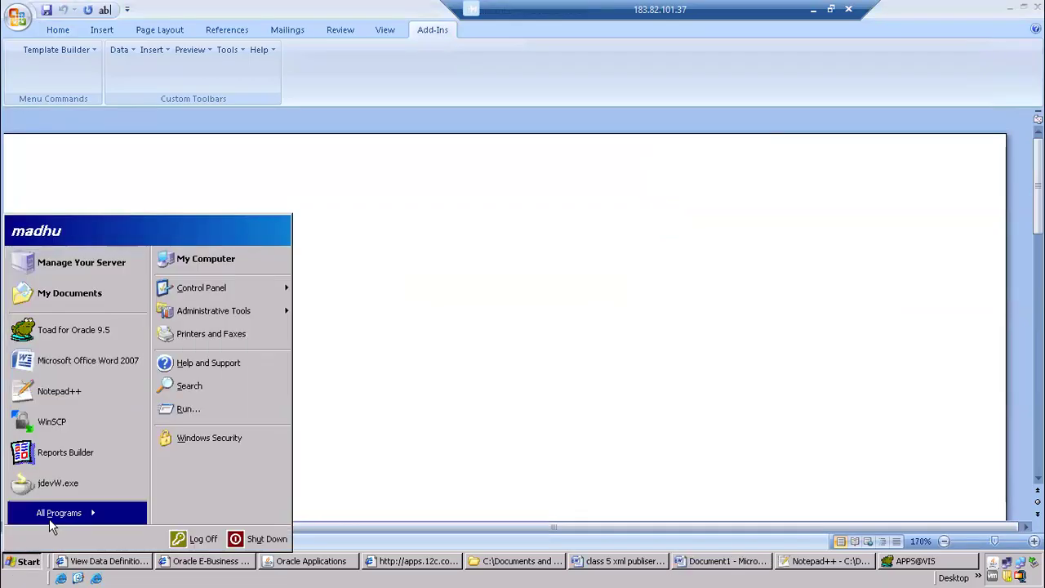
mouse_move(50, 515)
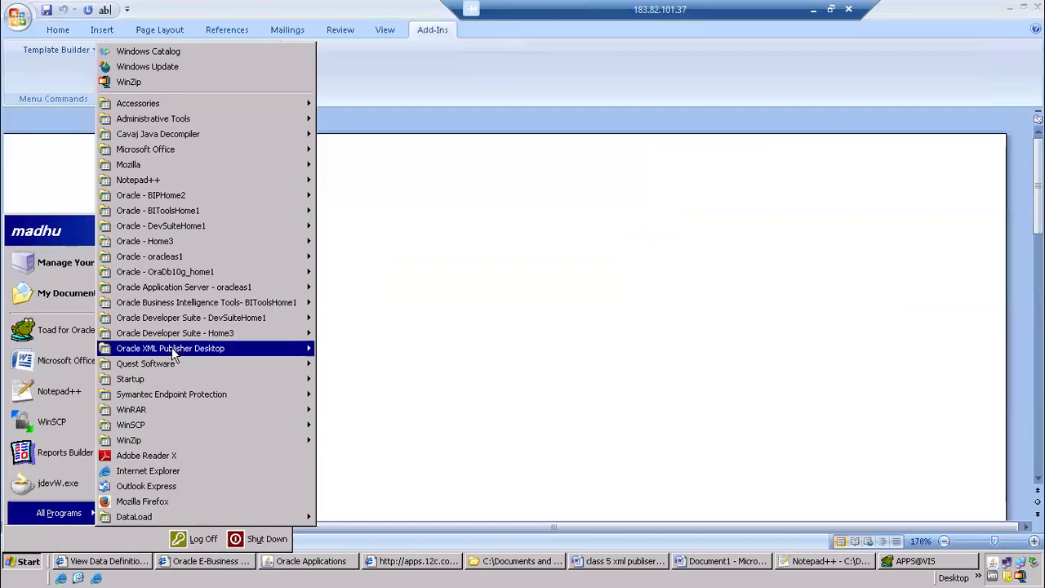
mouse_move(190, 348)
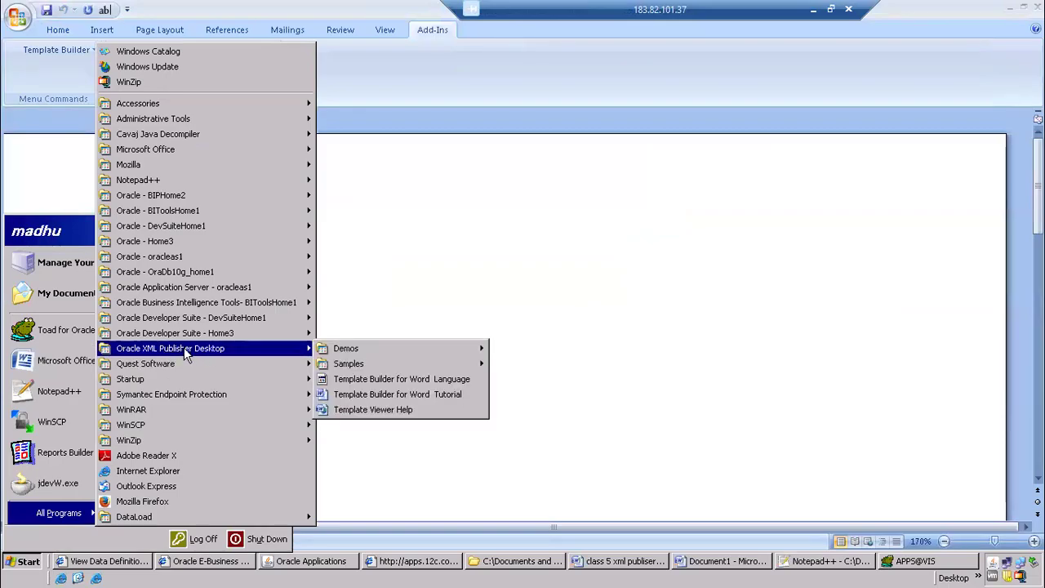
Review the report's XML output, the CPAPSUP data definition and the Word notes, and return to the blank document
left_click(343, 565)
left_click(374, 562)
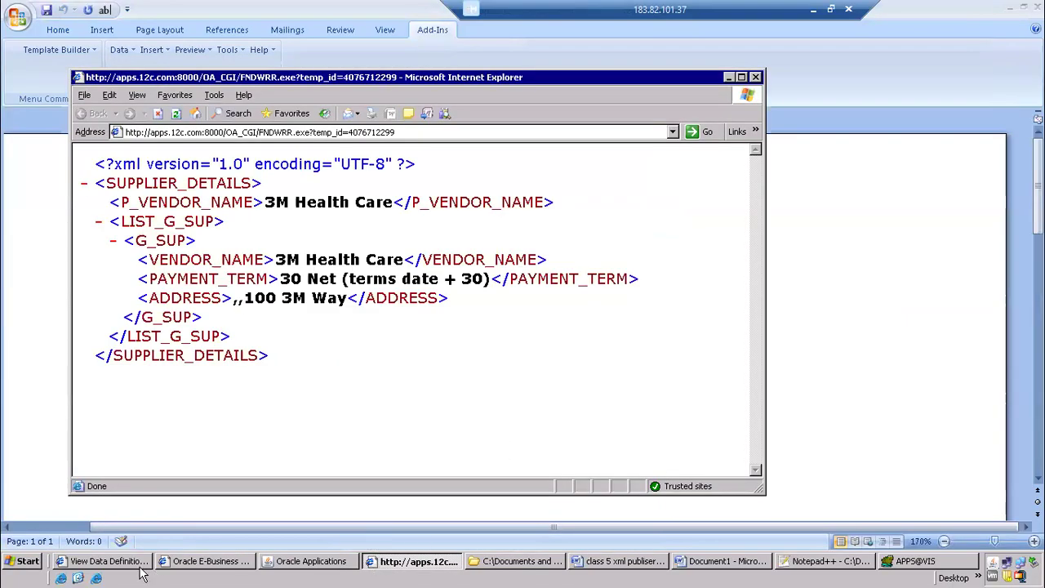
left_click(135, 561)
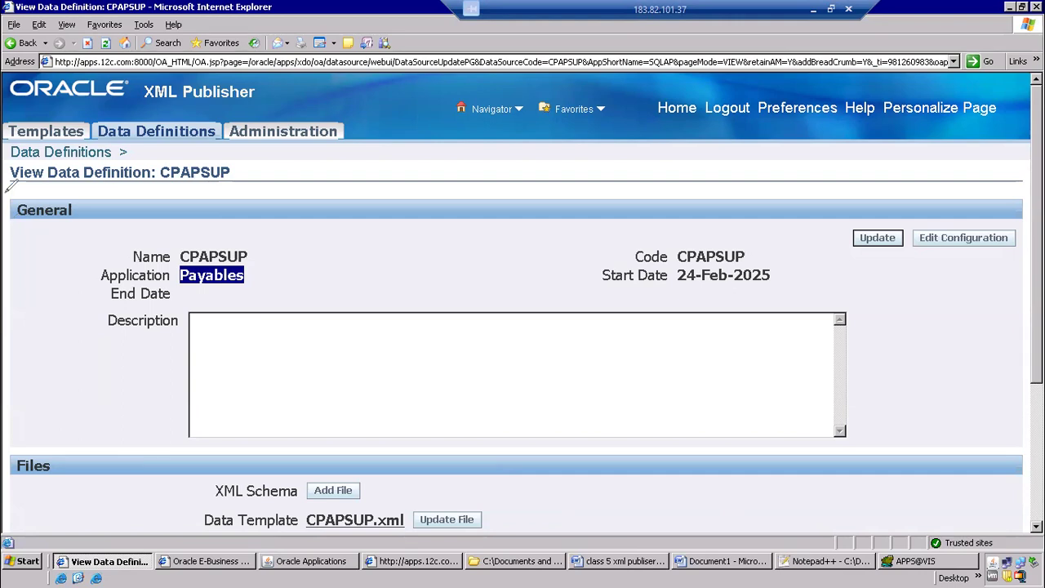
left_click(652, 566)
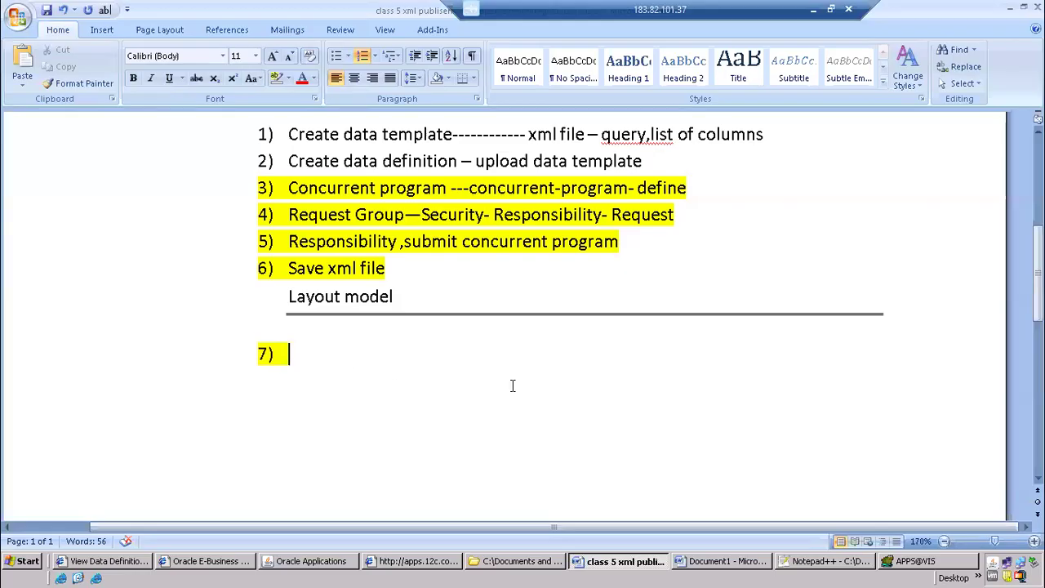
left_click(726, 564)
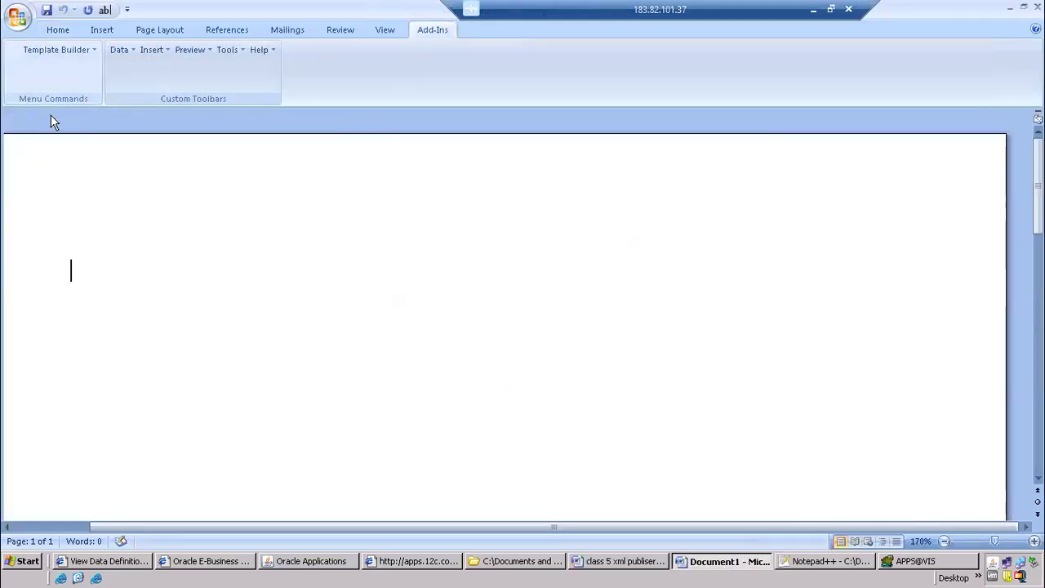
mouse_move(450, 10)
left_mouse_down()
mouse_move(445, 87)
mouse_move(428, 24)
left_mouse_up()
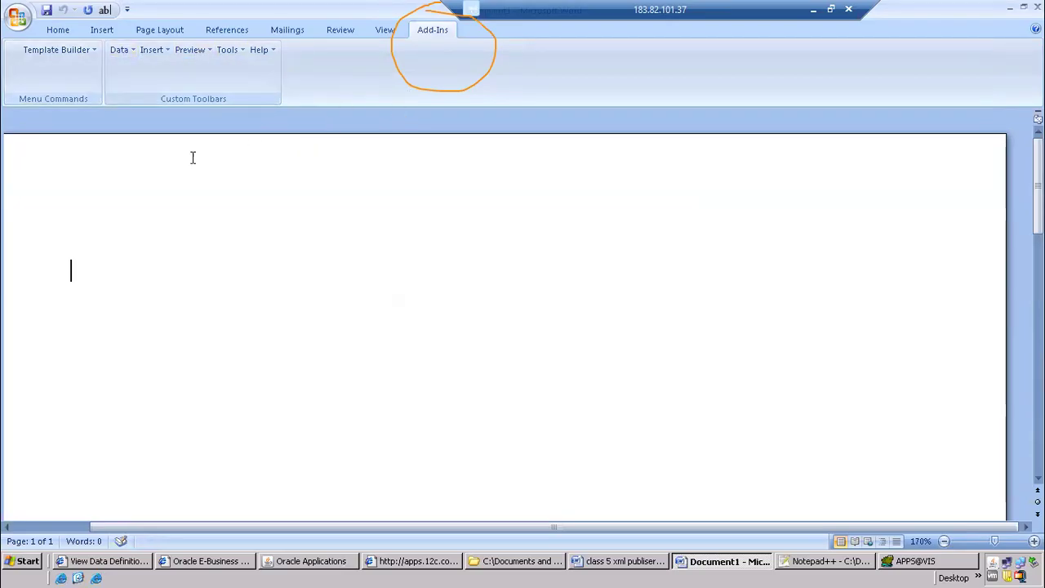
Load CPAPSUP_output.xml from the xml publisher folder inside combined on the Desktop as the template's XML data
left_click(121, 50)
left_click(145, 69)
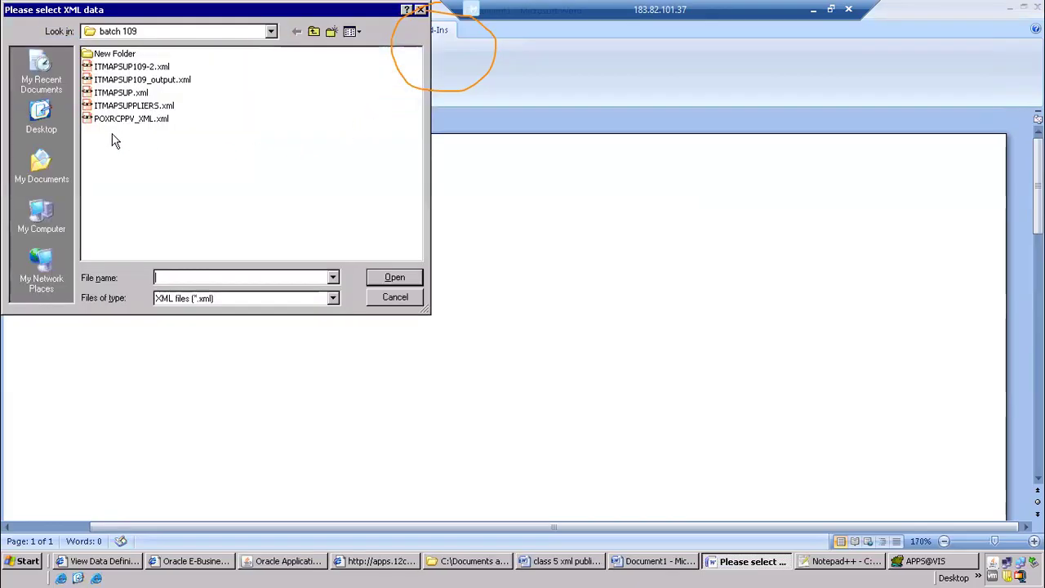
double_click(107, 54)
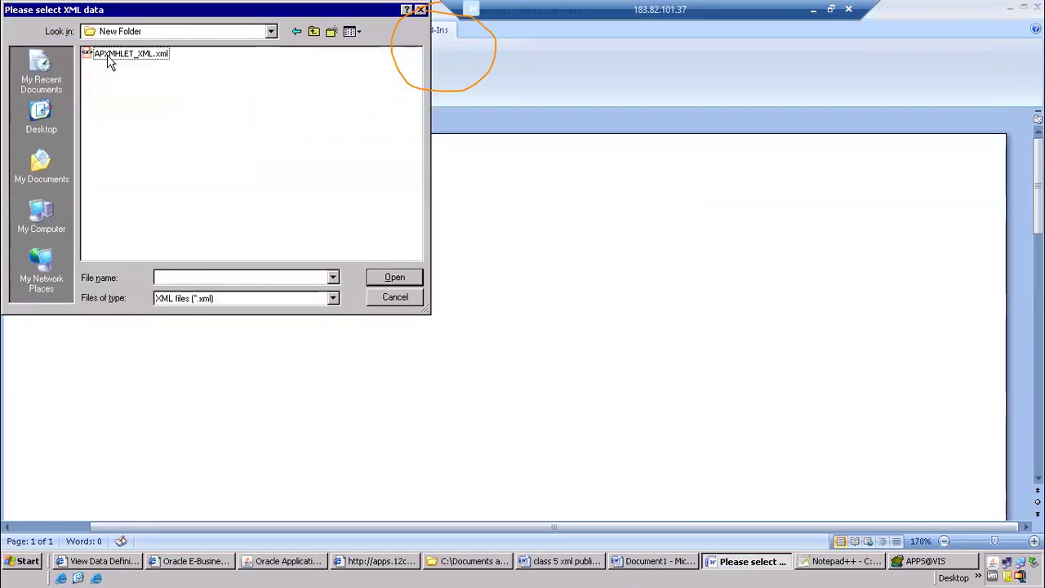
left_click(148, 57)
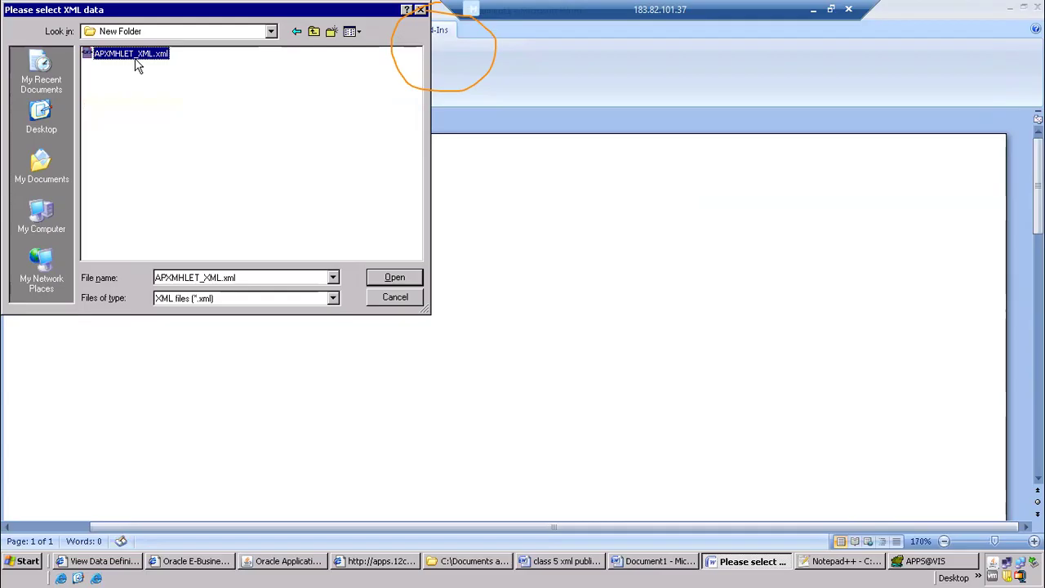
left_click(314, 32)
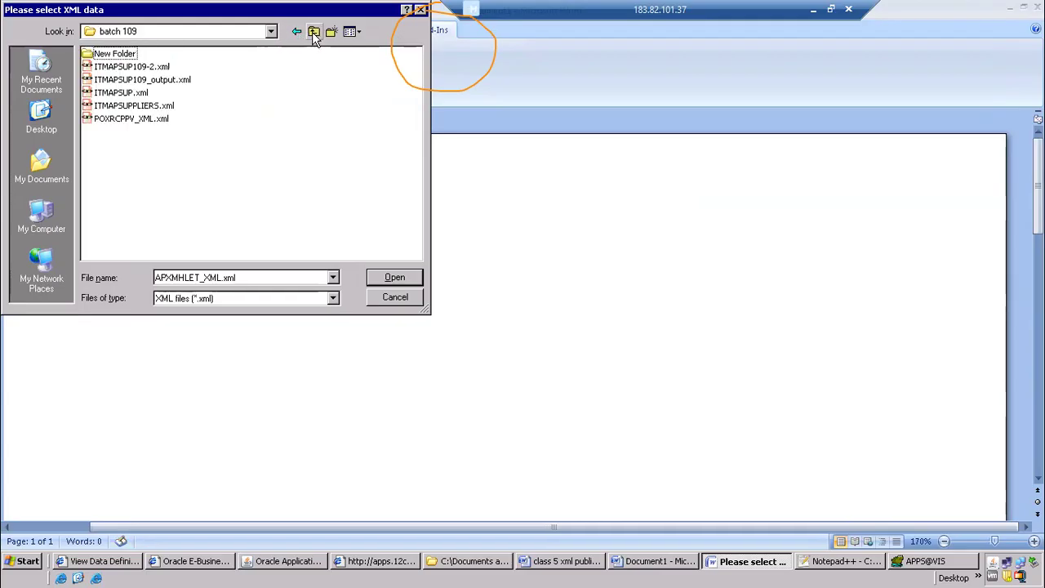
left_click(314, 33)
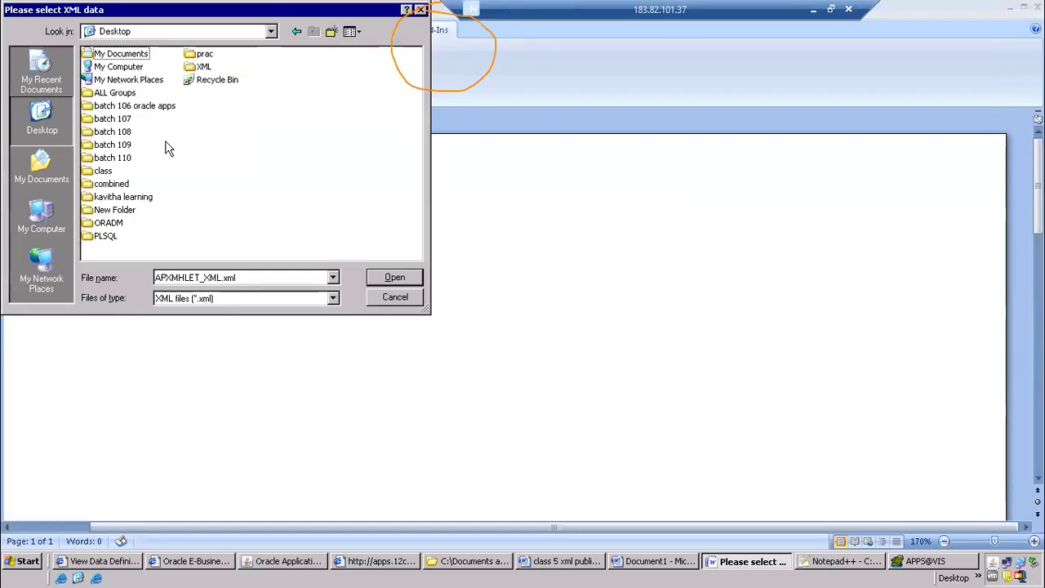
double_click(129, 184)
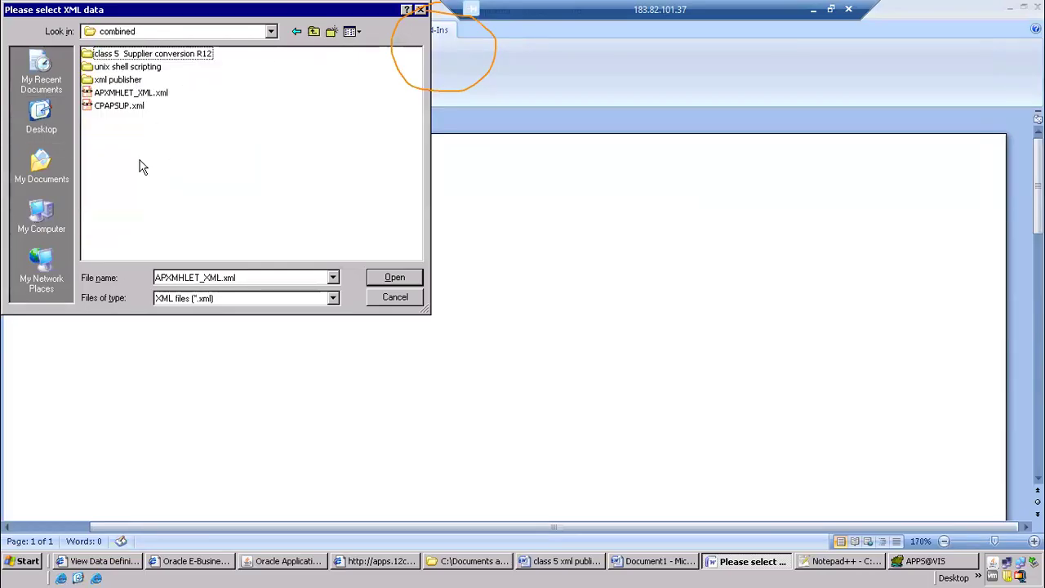
double_click(122, 79)
left_click(152, 57)
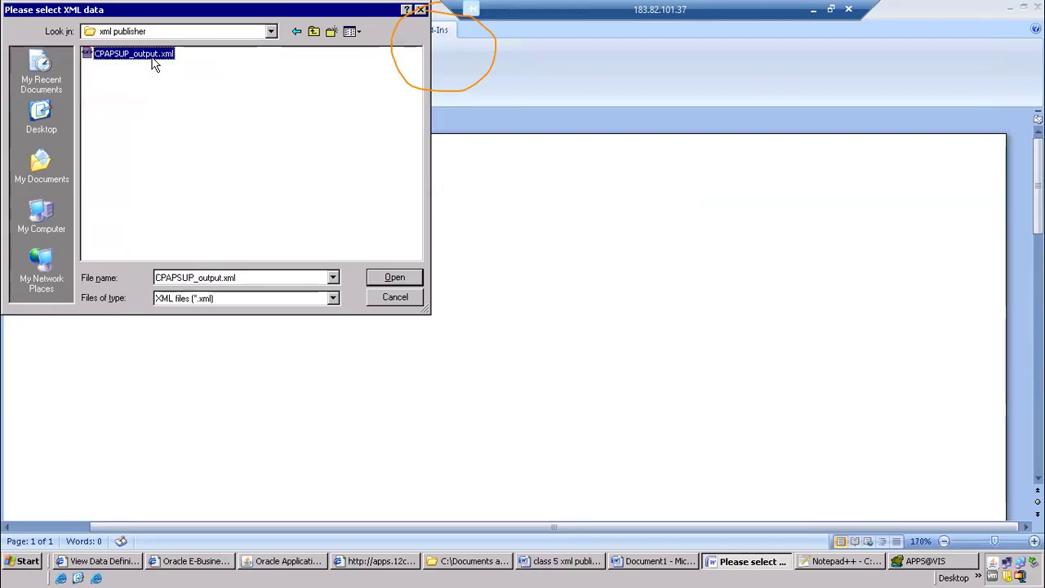
left_click(385, 277)
left_click(535, 315)
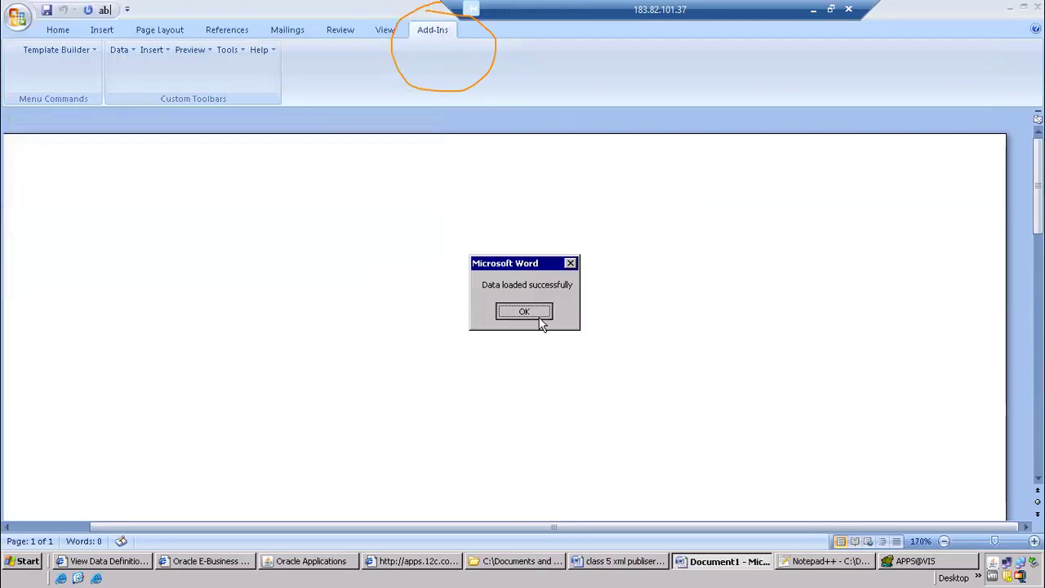
Insert a table with the Table/Form wizard, containing the Vendor Name, Payment Term and Address fields
left_click(154, 51)
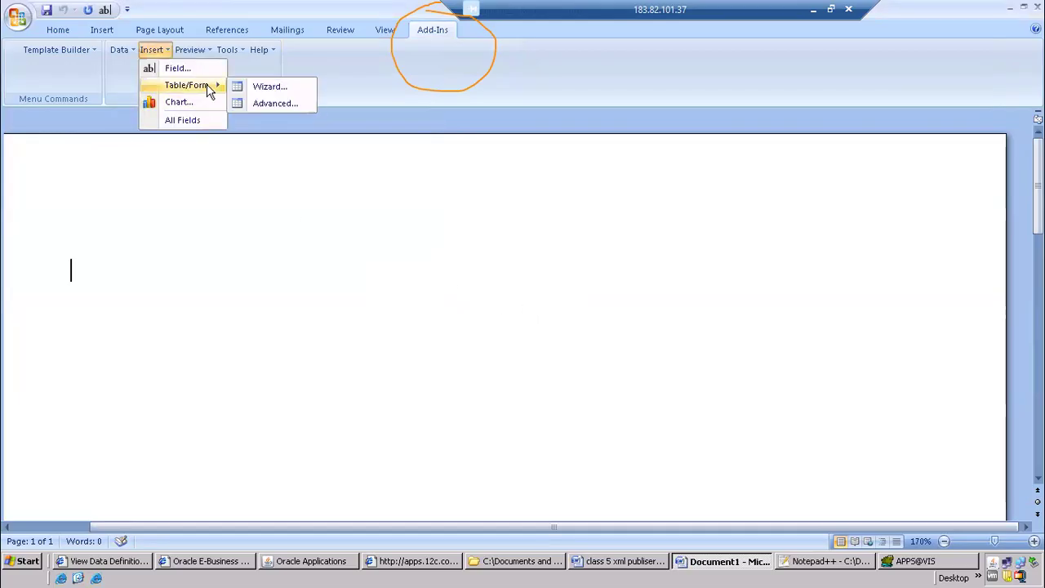
left_click(271, 86)
left_click(615, 385)
left_click(615, 386)
left_click(559, 273)
left_click(594, 390)
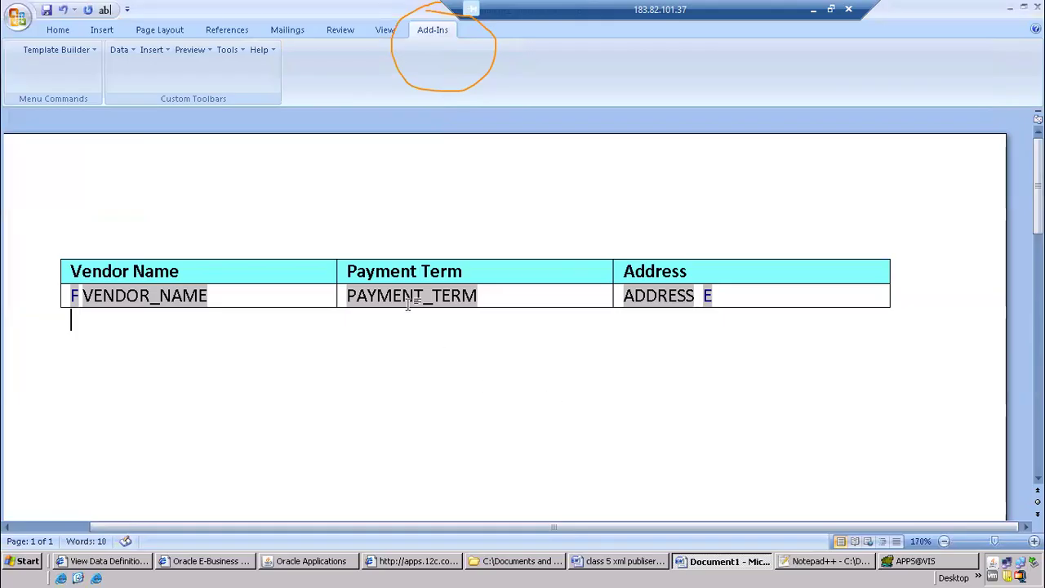
Preview the supplier table as a PDF, saving the layout as CPAPSUP.rtf in the xml publisher folder, and close the preview
left_click(187, 51)
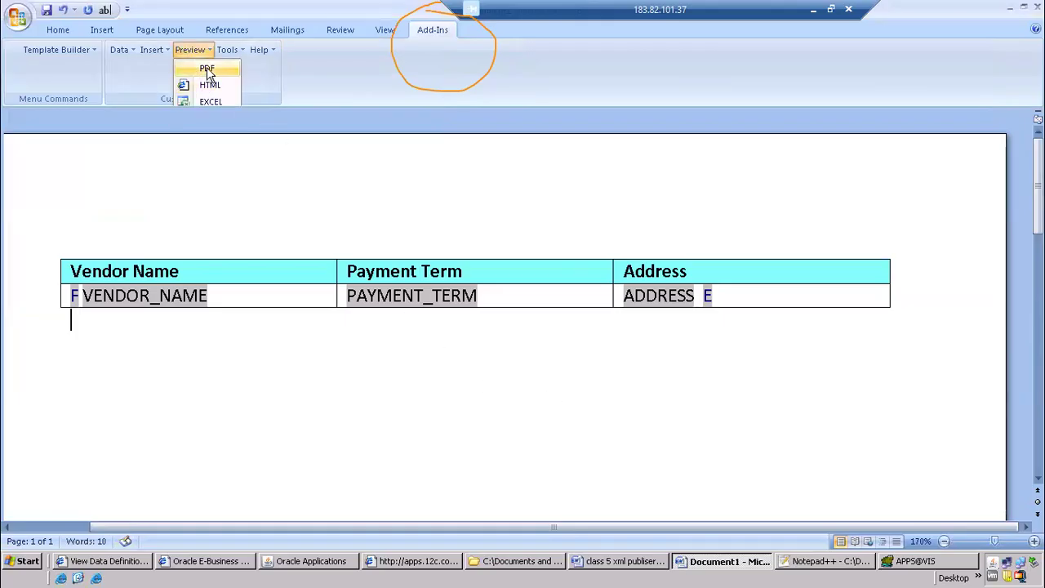
left_click(205, 70)
left_click(493, 320)
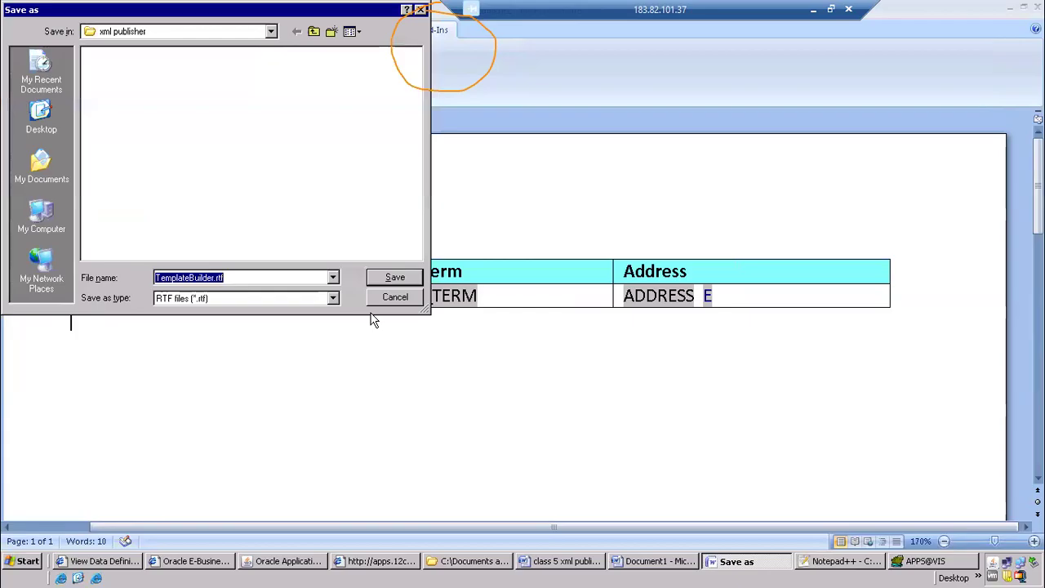
left_click(213, 278)
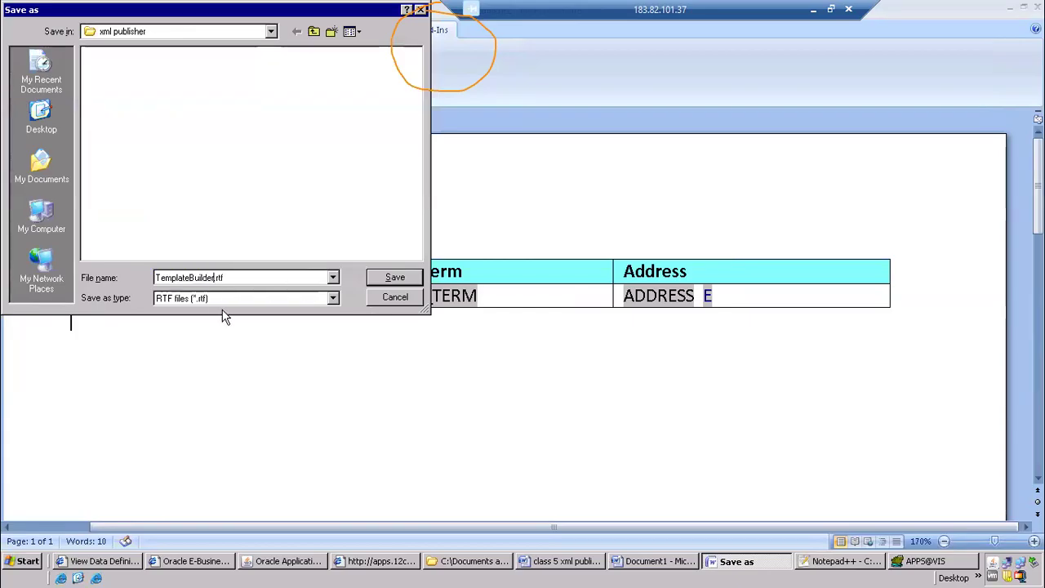
key("BackSpace")
key("BackSpace")
key("BackSpace")
key("BackSpace")
key("BackSpace")
key("BackSpace")
key("BackSpace")
key("BackSpace")
key("BackSpace")
key("BackSpace")
key("BackSpace")
key("BackSpace")
key("BackSpace")
key("BackSpace")
key("BackSpace")
type("CPAPSUP")
key("Return")
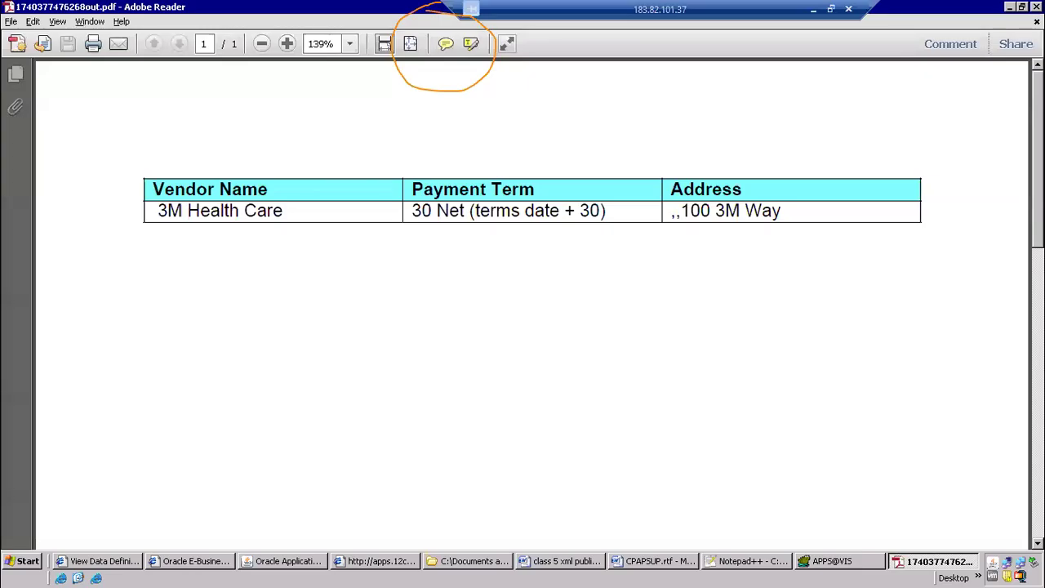
key("ctrl+w")
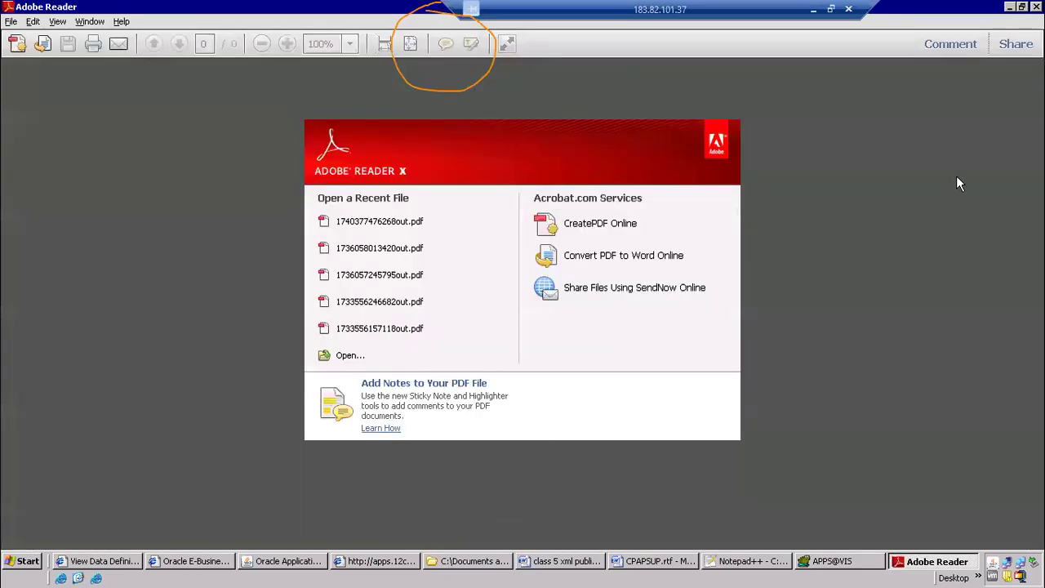
left_click(1037, 6)
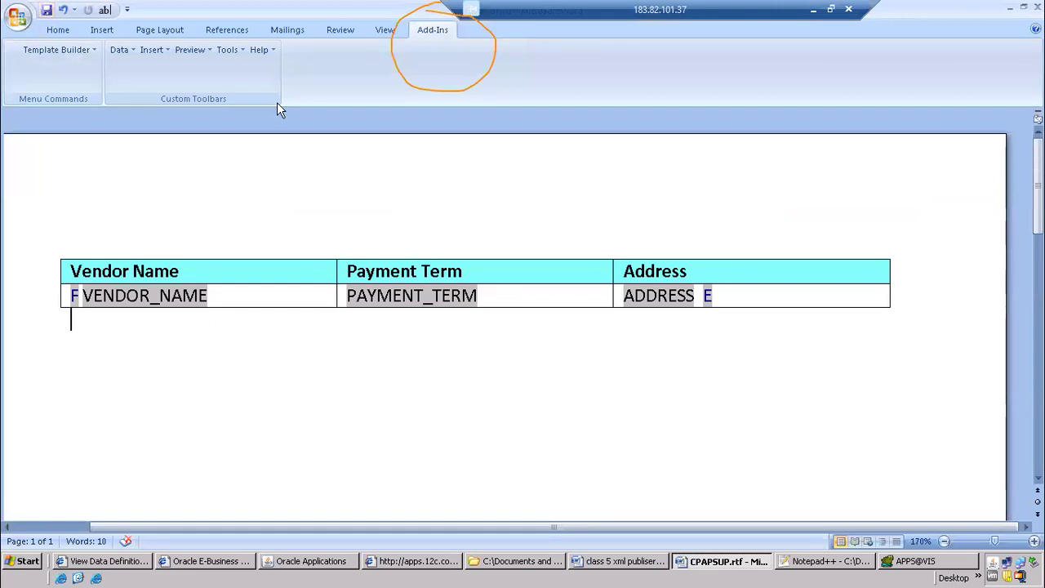
Switch to the Word notes and enter "Create rtf(rich text format)" as item 7
left_click(618, 562)
type("Create rt")
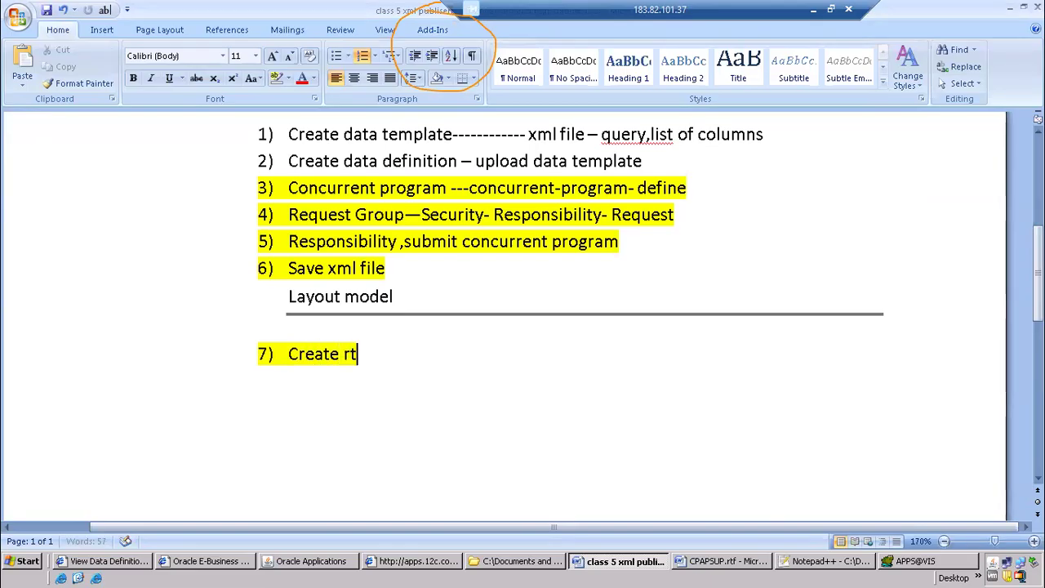
type("f(rich text format)")
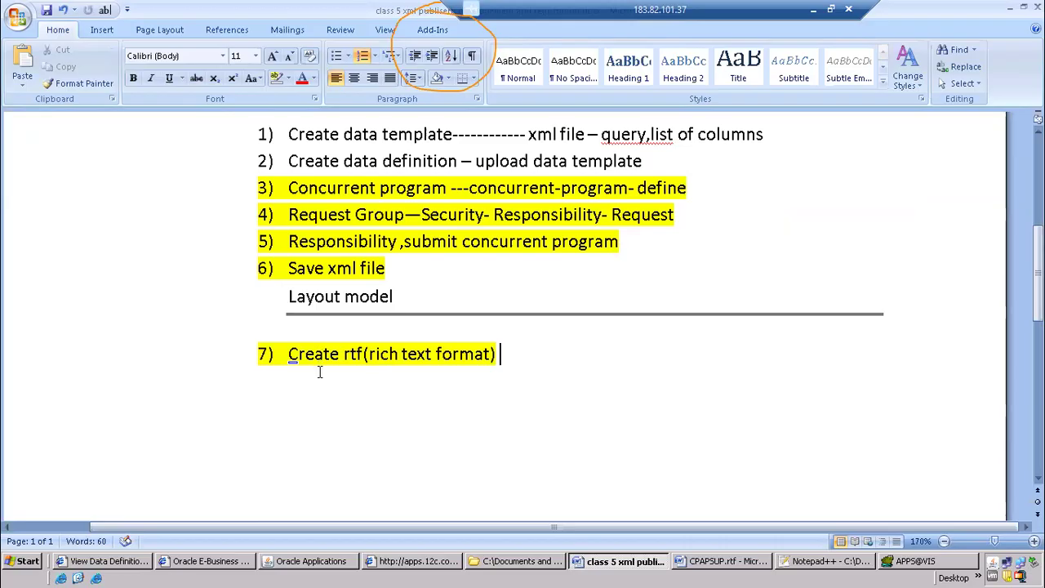
Add item 8 to the notes, reading "Create template ,upload rtf"
key("Return")
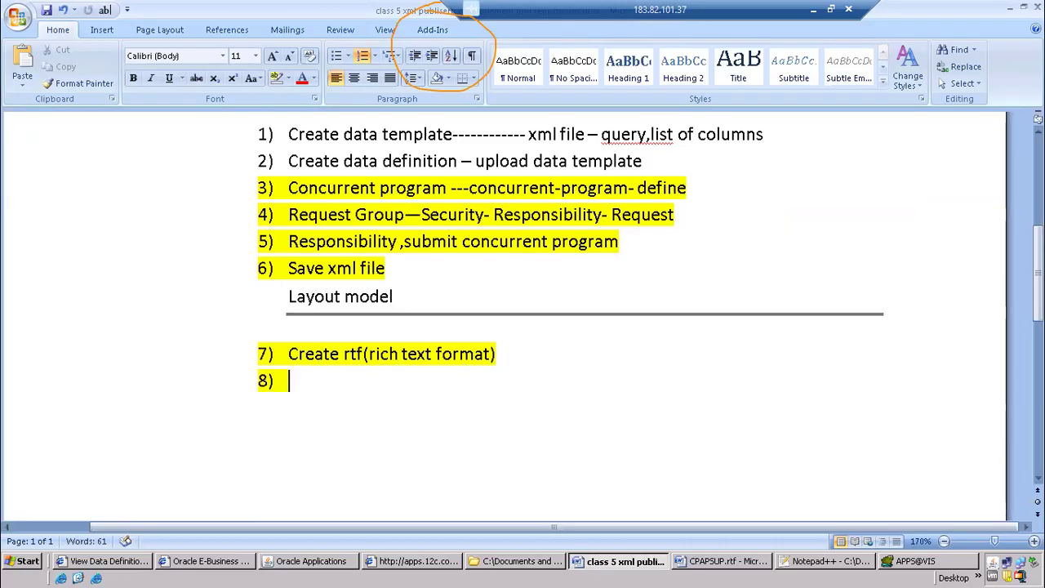
type("Create ")
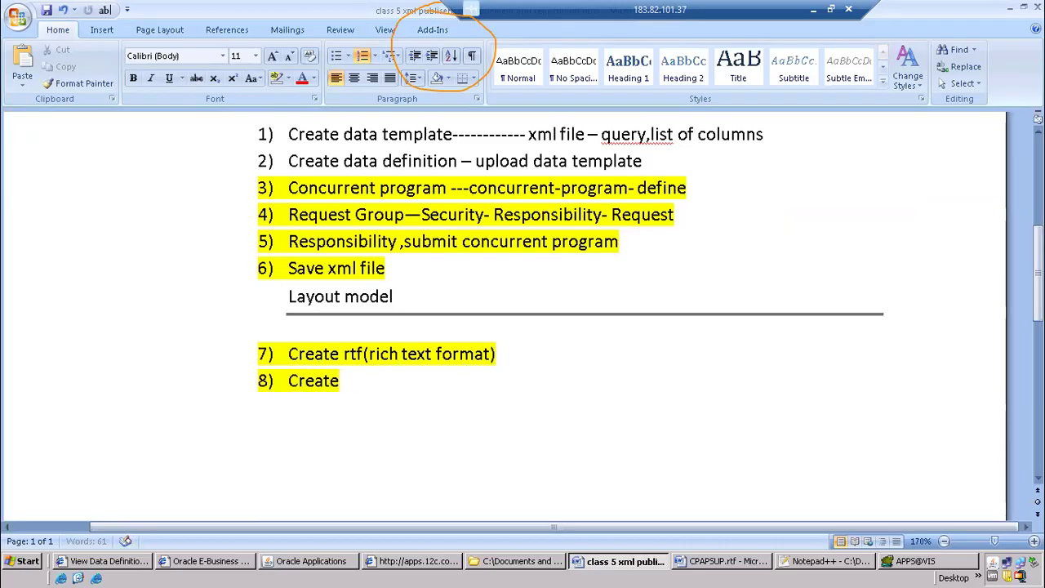
type("template ,")
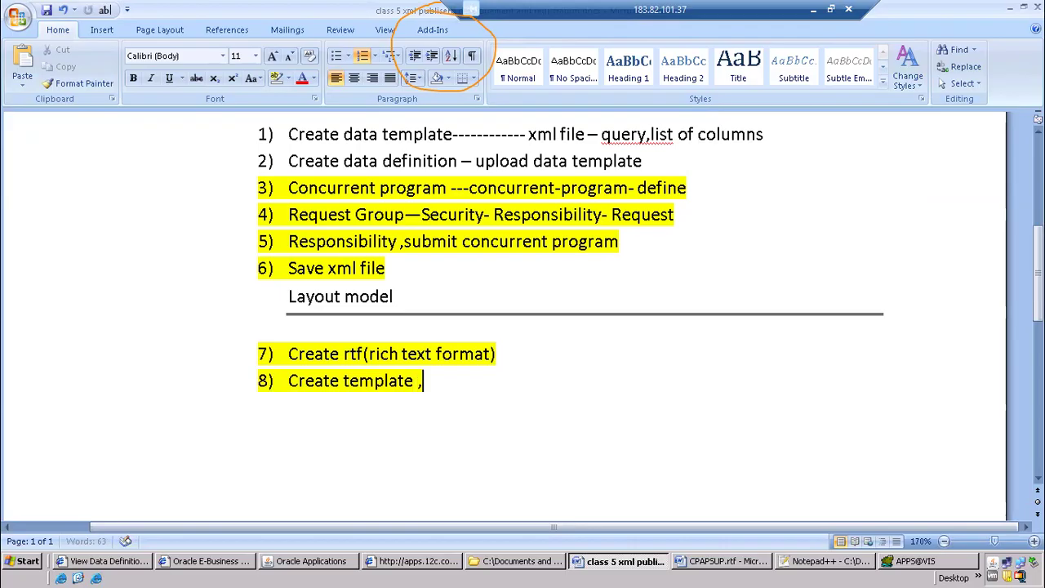
type("upload rtf")
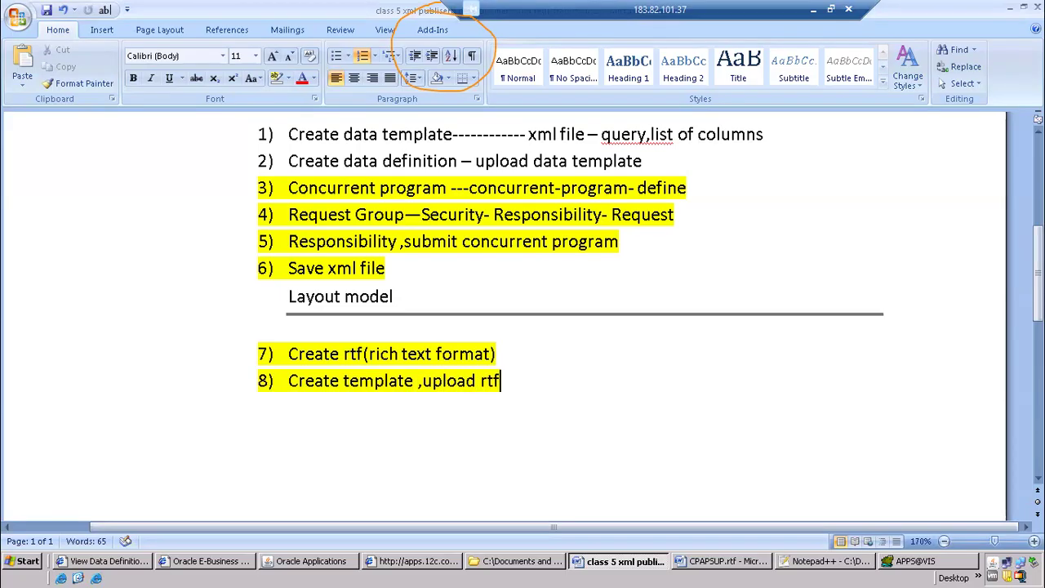
Switch to XML Publisher, copy the CPAPSUP data definition's name and start creating a new template
left_click(123, 562)
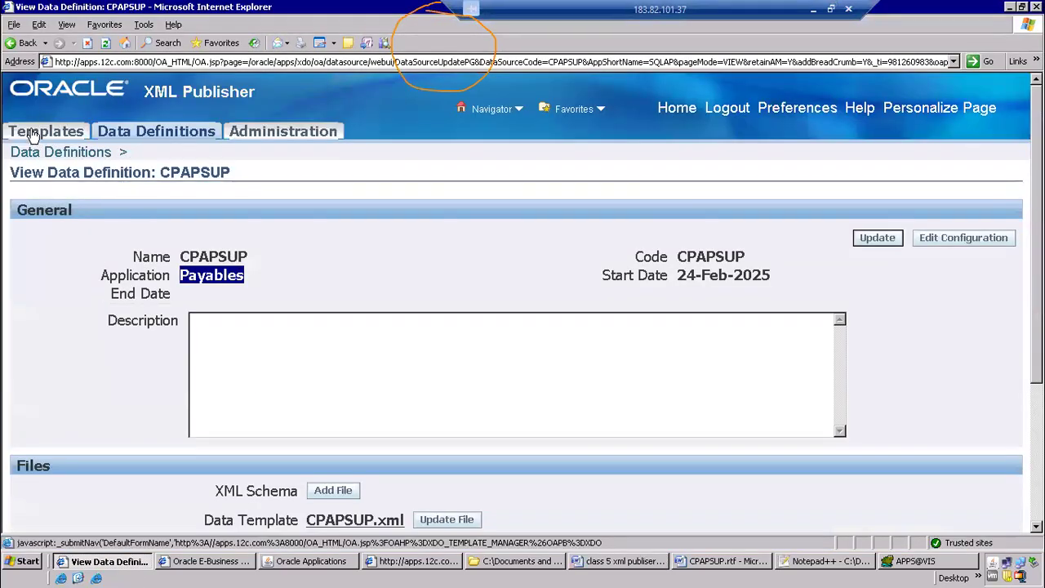
left_click(696, 250)
double_click(202, 257)
right_click(202, 256)
left_click(217, 274)
left_click(61, 135)
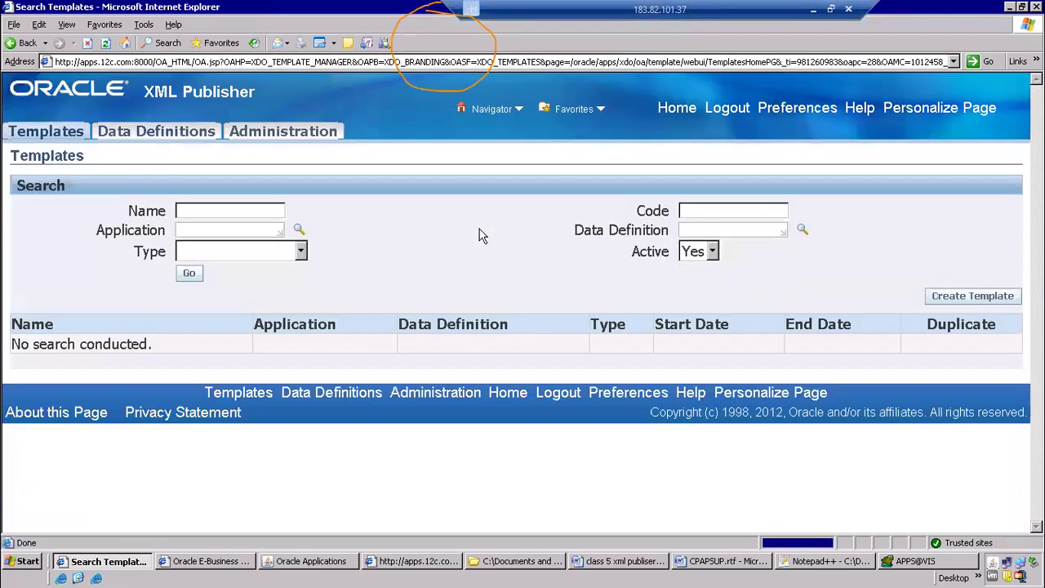
left_click(952, 298)
Enter CPAPSUP as the template's data definition, code and name, and Payables as its application, leaving the subtemplate option blank
left_click(696, 272)
key("ctrl+v")
left_click(702, 254)
key("ctrl+v")
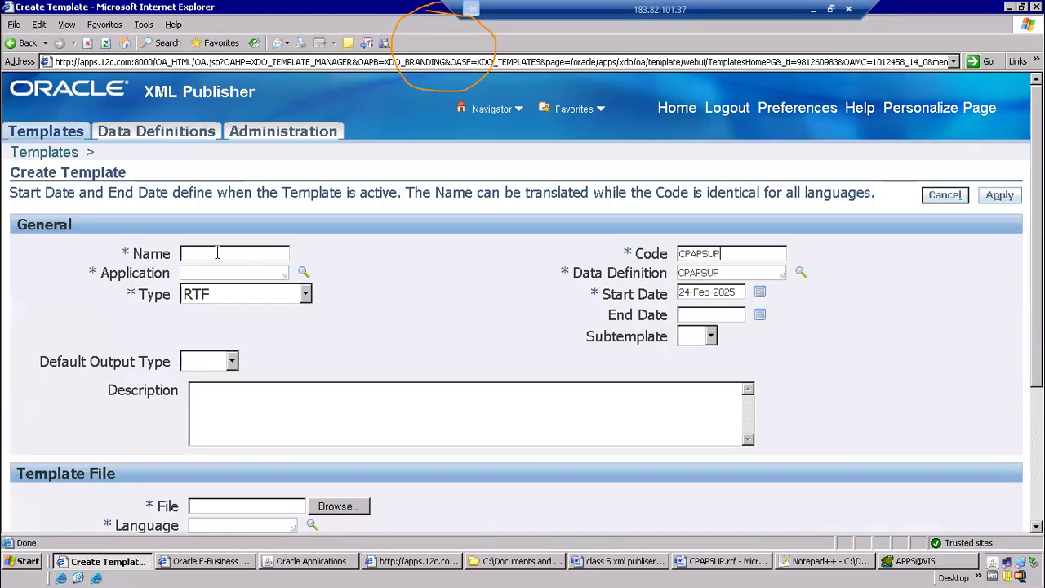
key("ctrl+v")
left_click(214, 271)
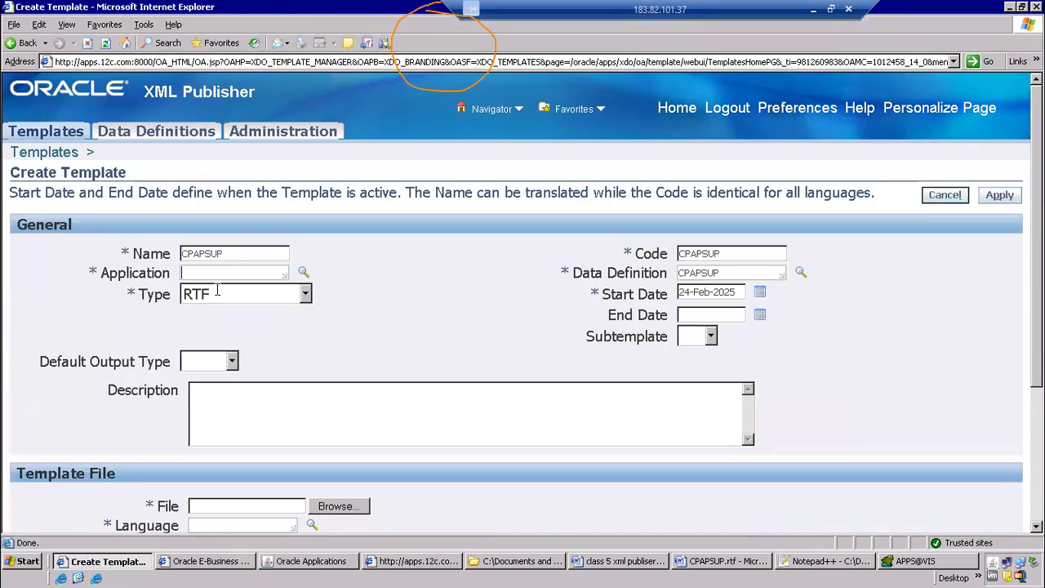
type("Payables")
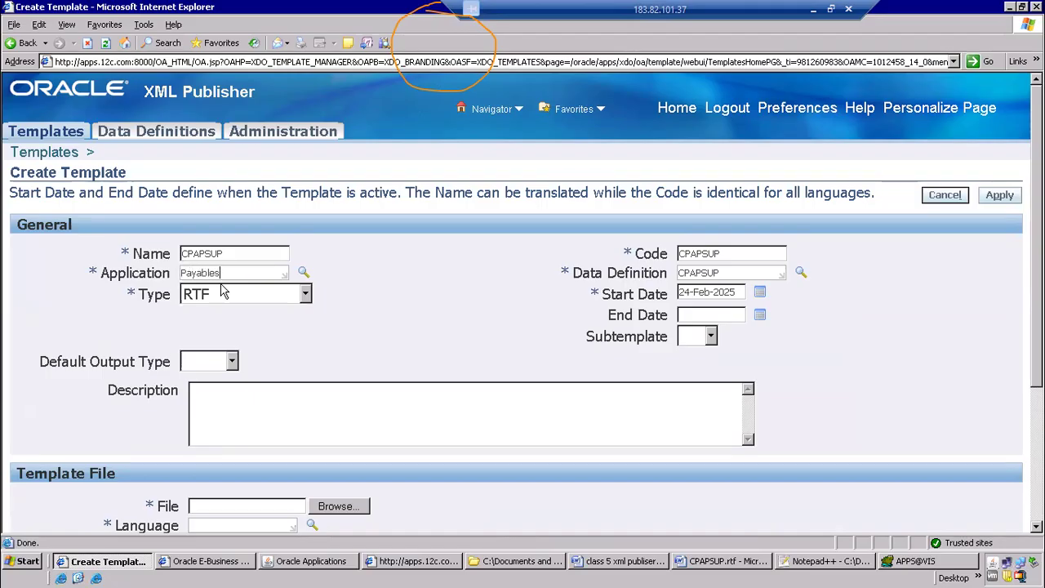
key("Tab")
scroll(629, 355, "down", 2)
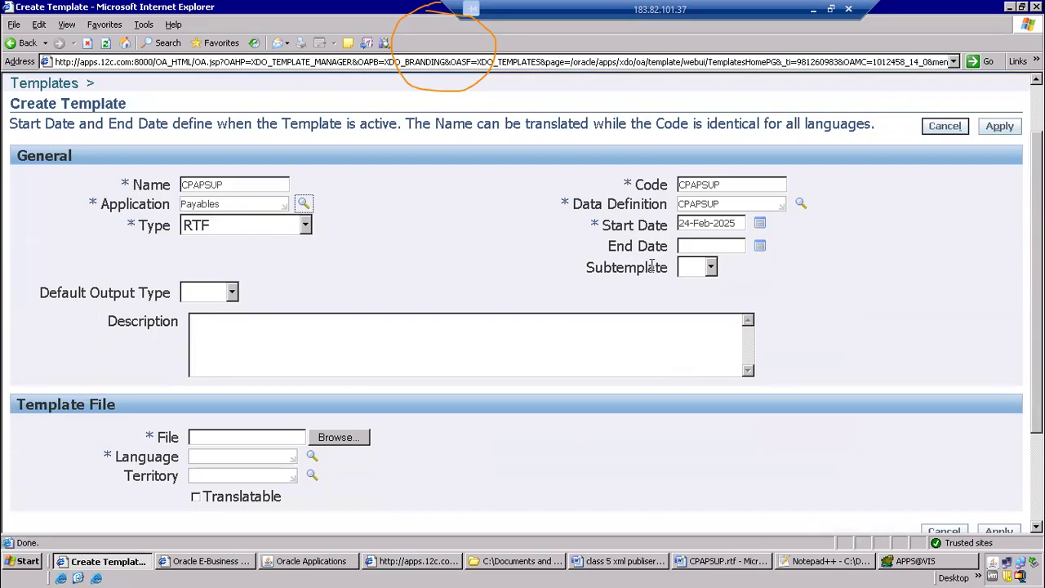
left_click(707, 270)
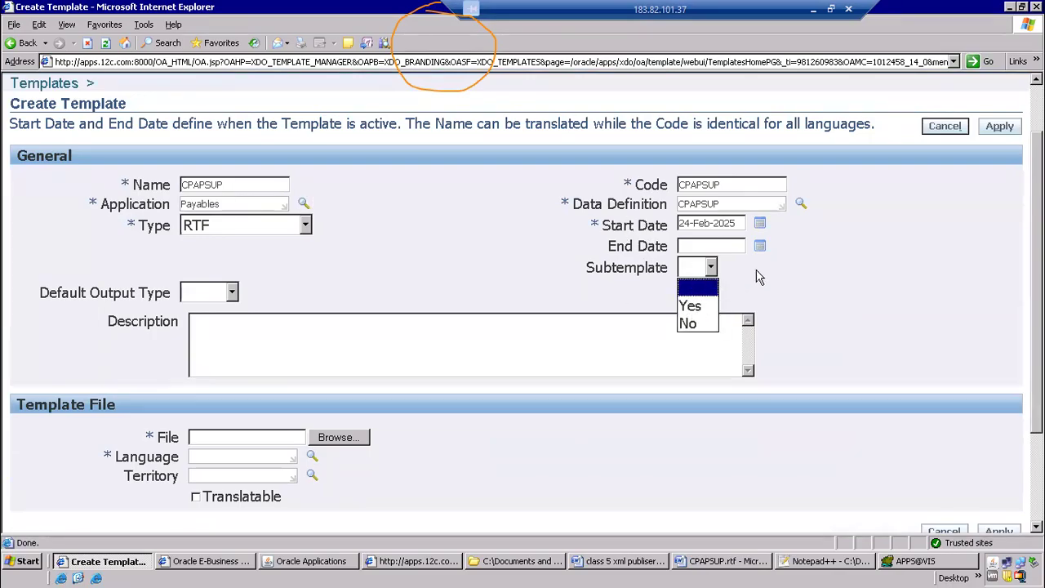
left_click(794, 287)
Choose CPAPSUP.rtf from the xml publisher folder inside combined as the template file
left_click(343, 439)
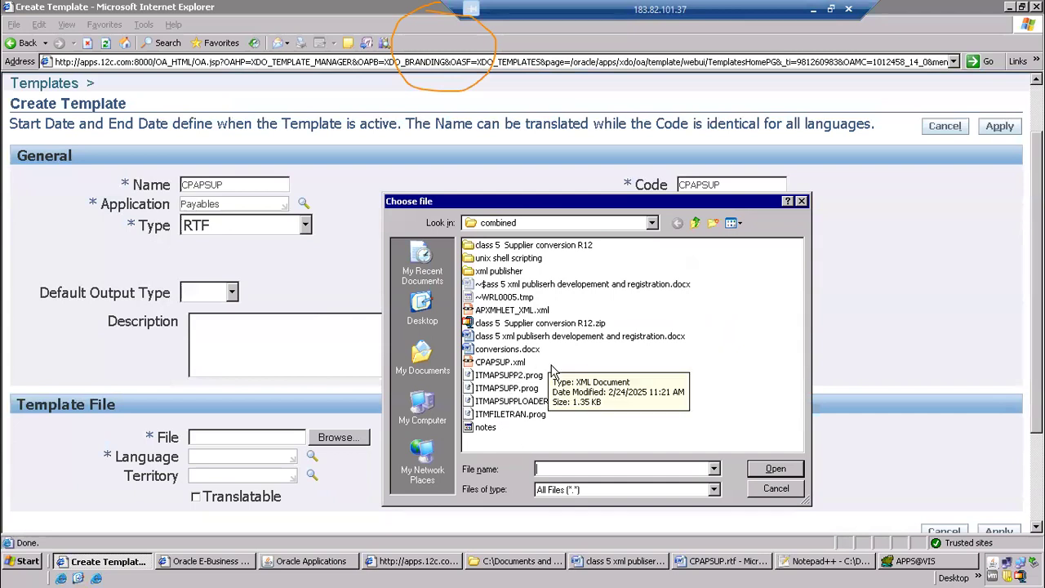
double_click(505, 272)
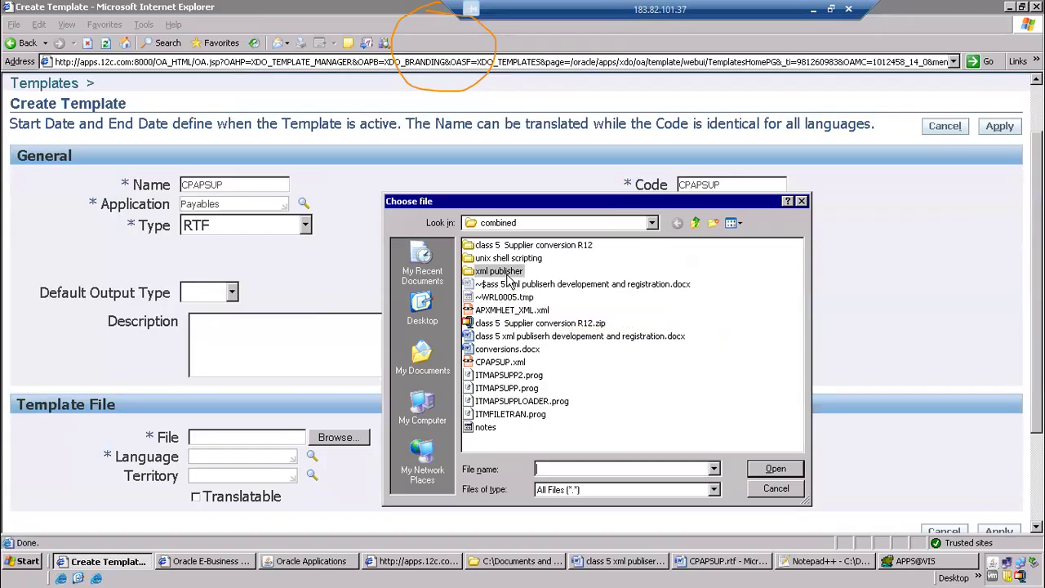
left_click(506, 260)
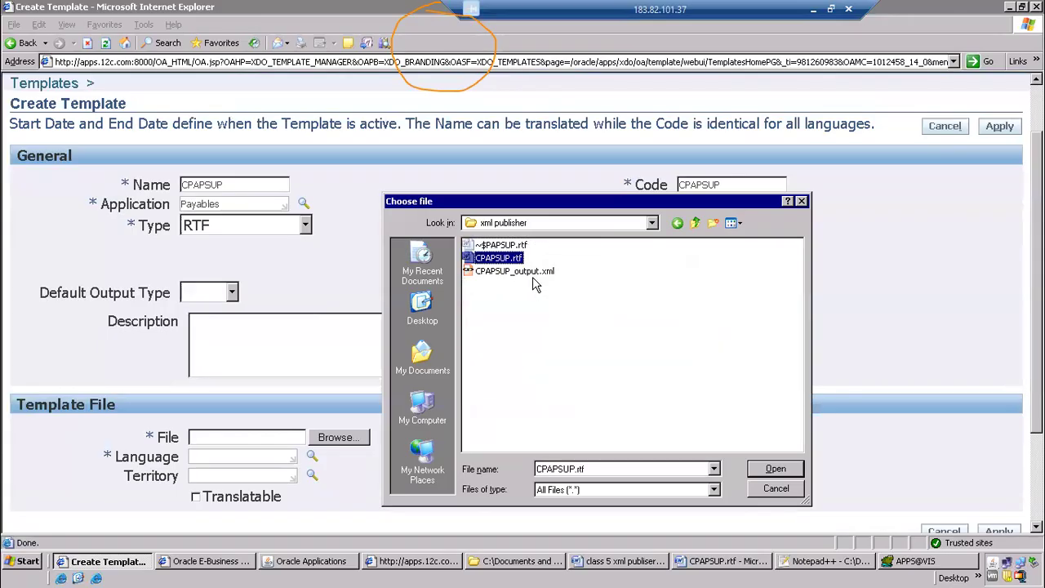
left_click(533, 278)
left_click(544, 274)
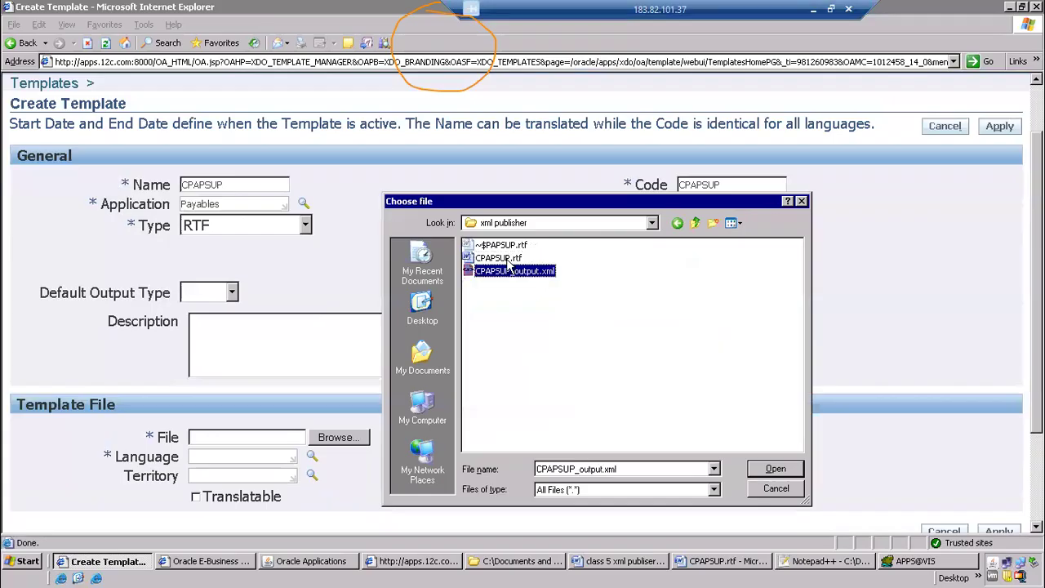
left_click(516, 262)
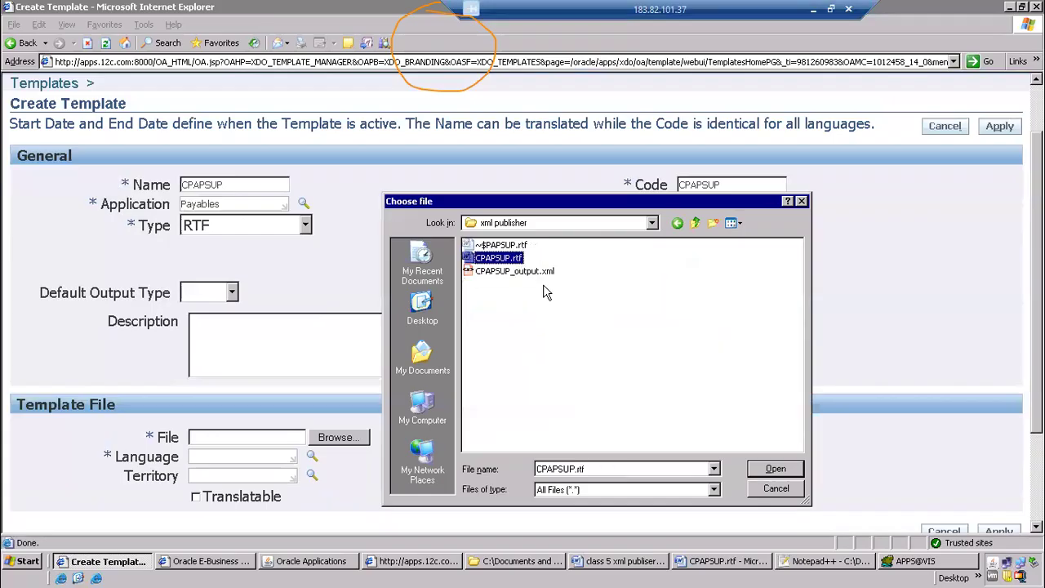
left_click(545, 272)
left_click(504, 260)
left_click(776, 468)
Set the template file's language to English
left_click(258, 456)
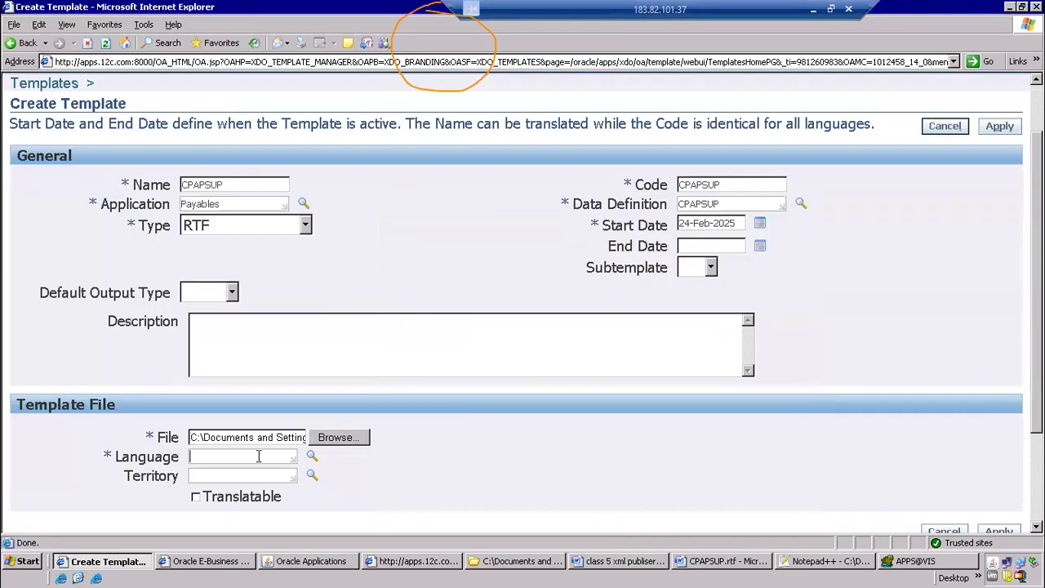
type("english")
key("Tab")
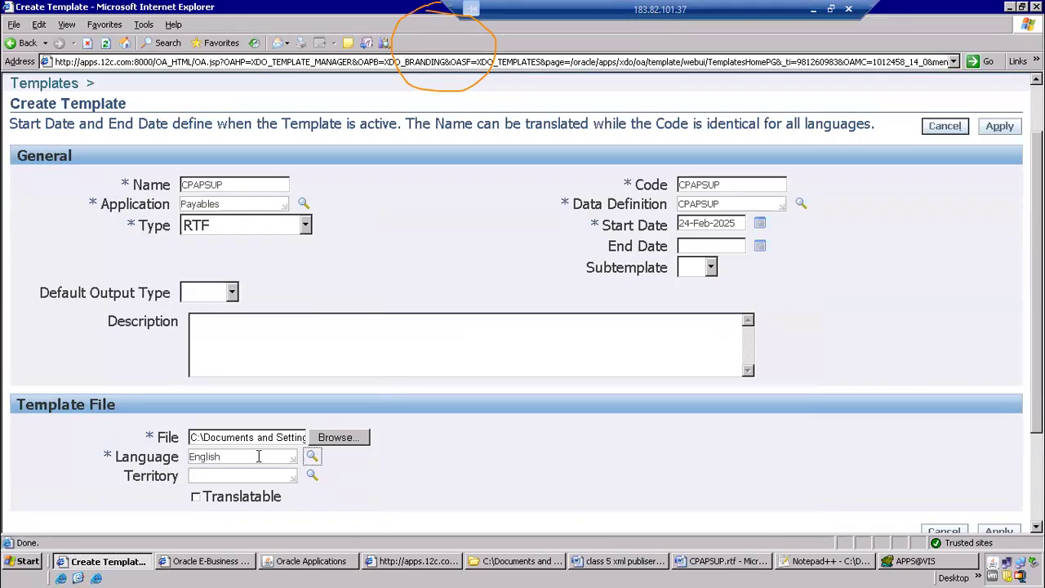
Search the language list of values for kannada, and search for and select English again
left_click(310, 458)
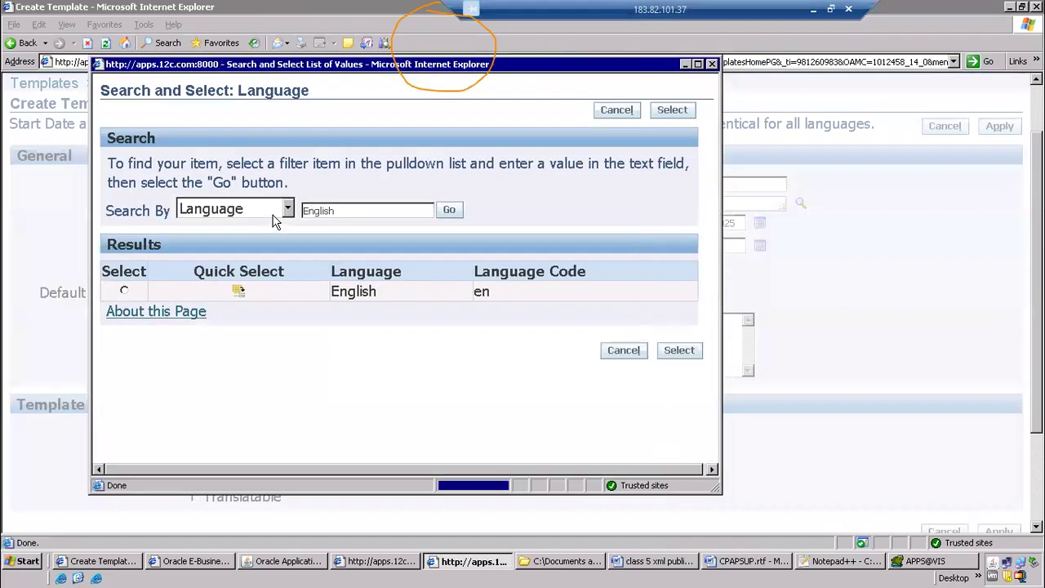
type("kannada")
key("Return")
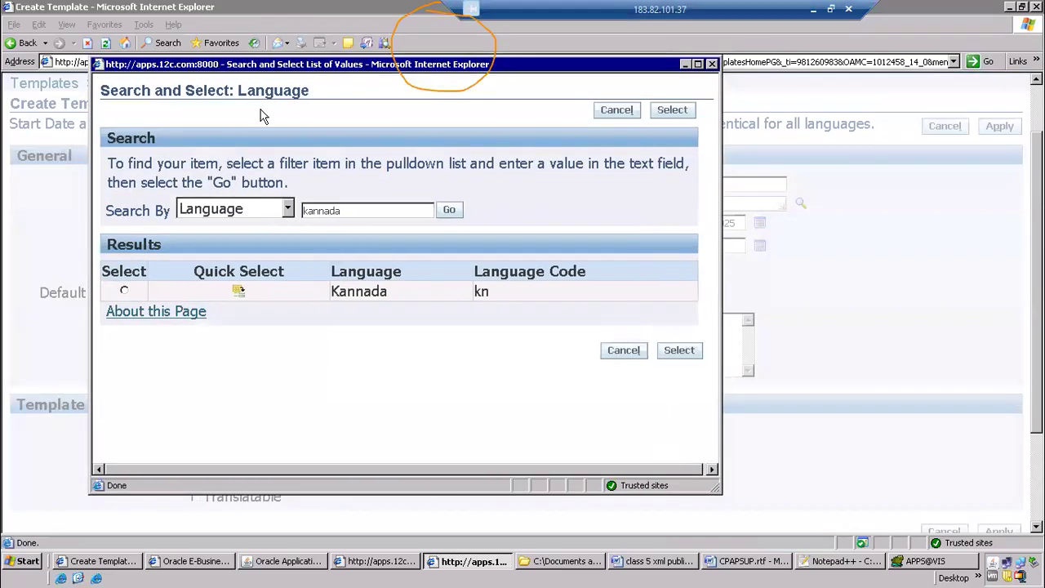
left_click_drag(361, 211, 261, 198)
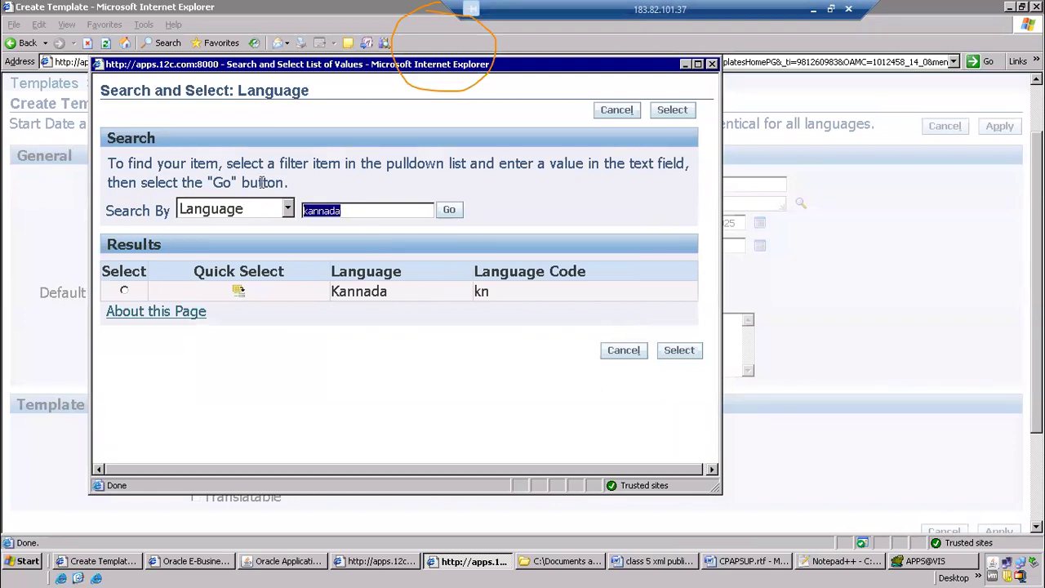
type("english")
key("Return")
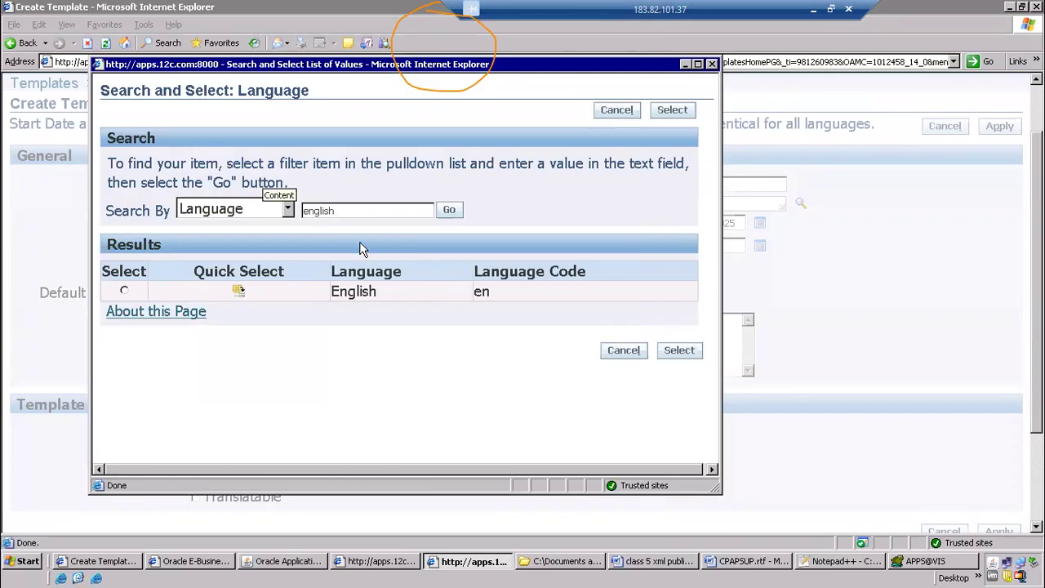
left_click(236, 292)
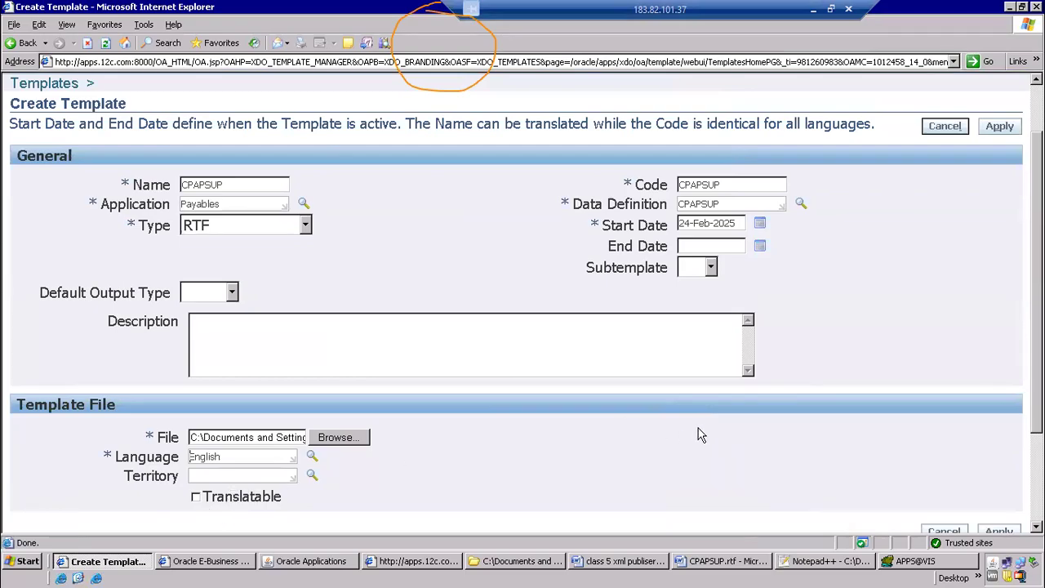
Apply the entries to create the CPAPSUP template and look over its details
left_click(991, 127)
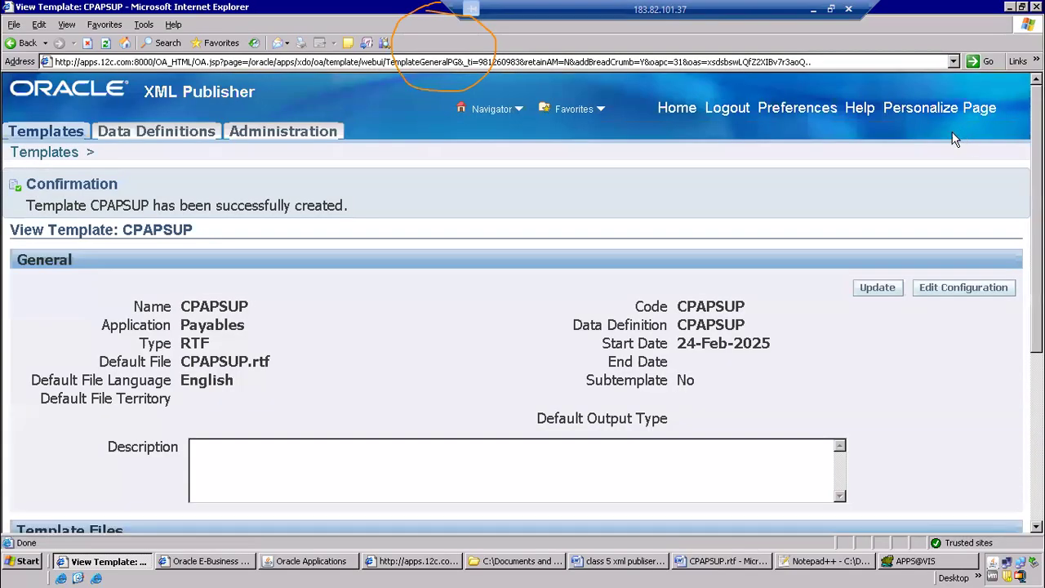
scroll(231, 400, "down", 5)
scroll(231, 399, "up", 5)
Return to the templates list and open a new blank template form to examine its required fields
left_click(47, 153)
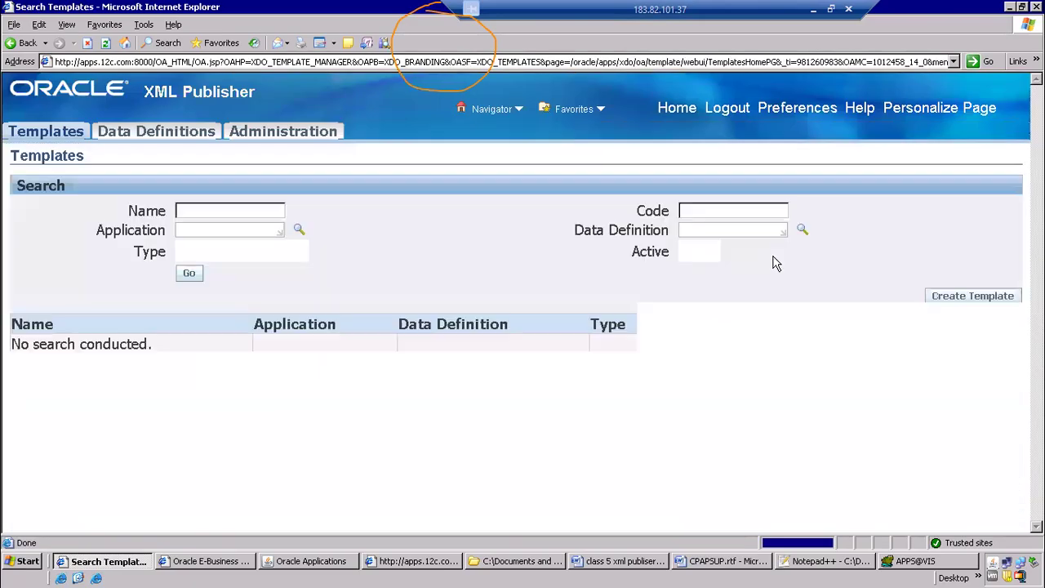
left_click(964, 297)
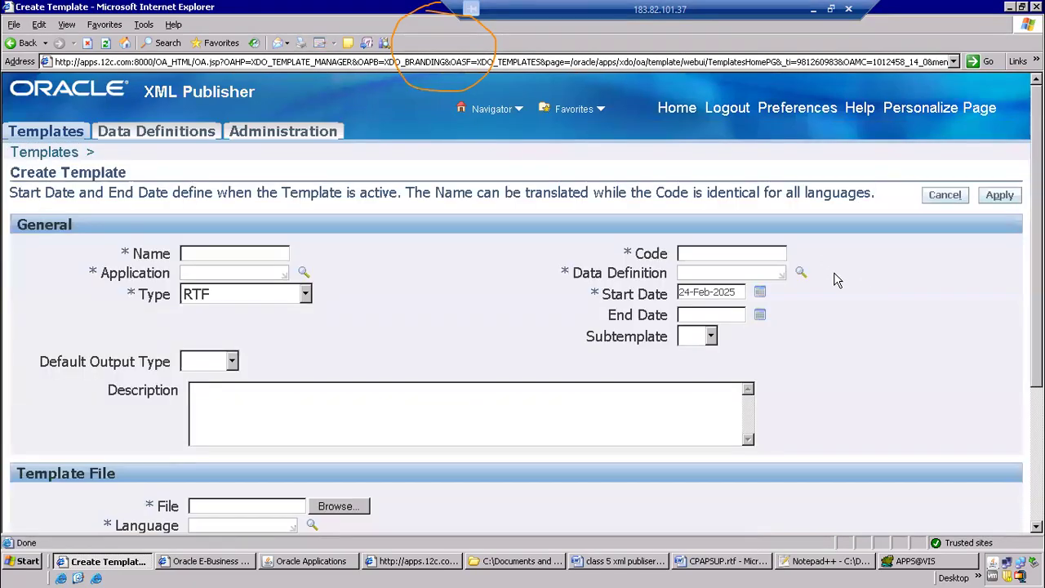
scroll(833, 281, "down", 3)
left_click(691, 186)
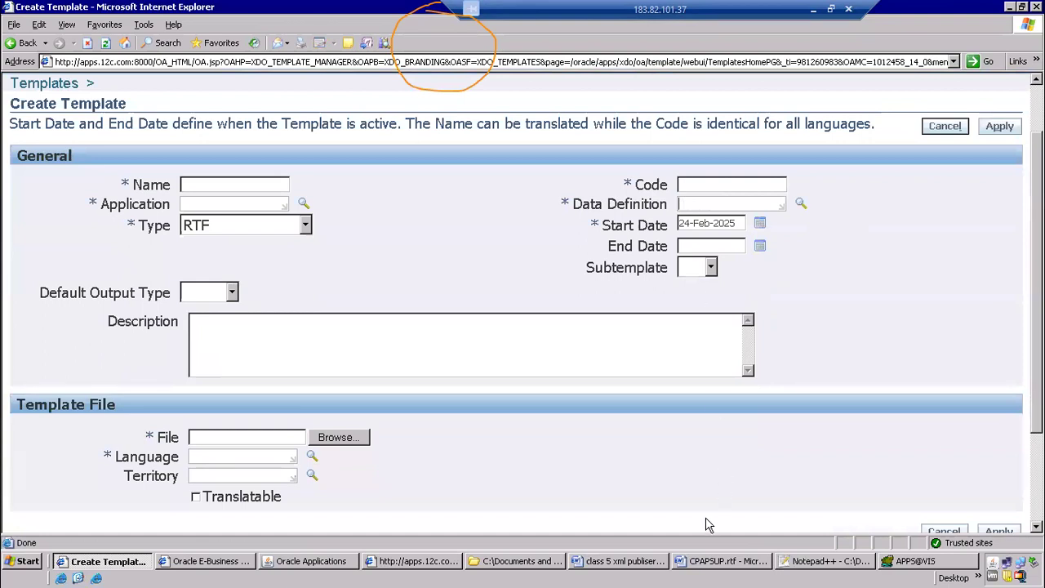
Review the CPAPSUP.rtf layout and the data template and data definition items in the class notes, and return to the blank template form
left_click(708, 562)
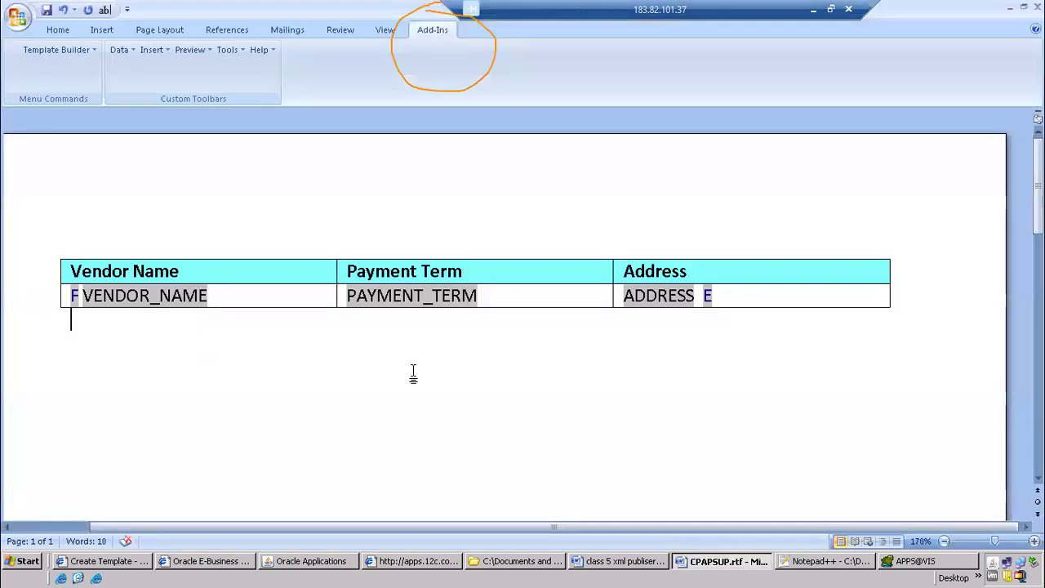
left_click(605, 563)
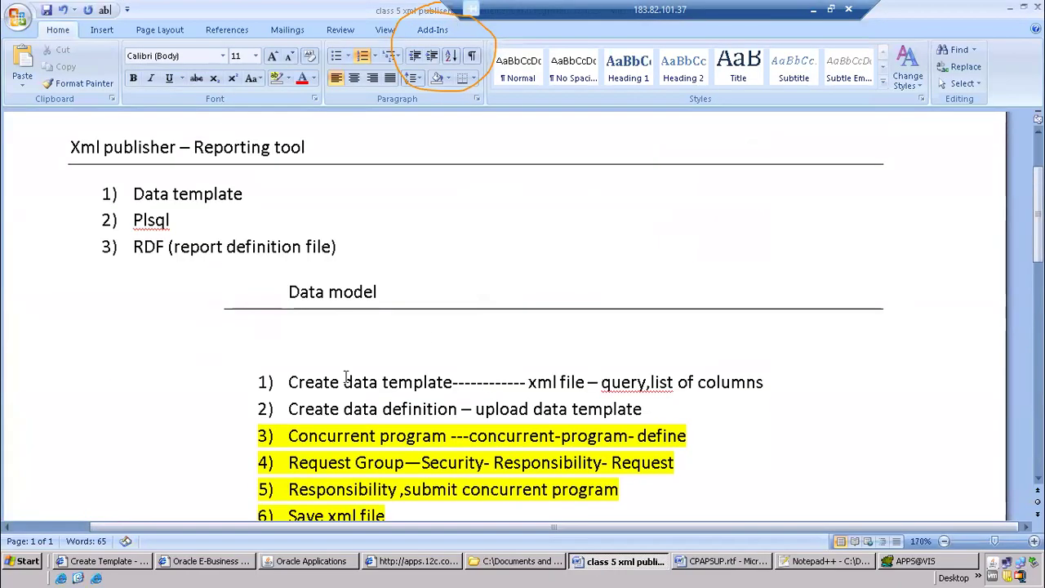
left_click_drag(294, 382, 532, 383)
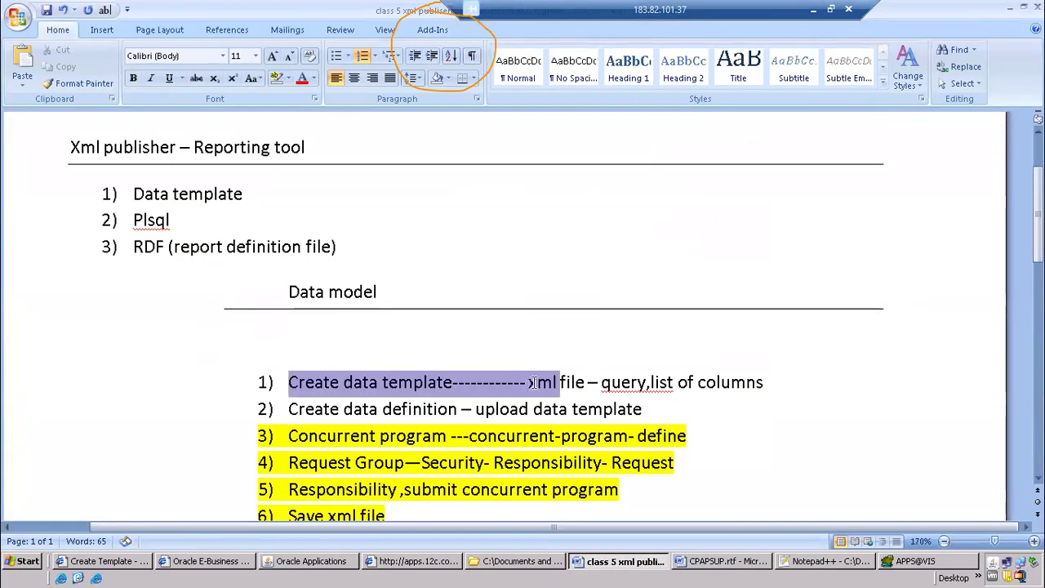
left_click_drag(320, 409, 461, 411)
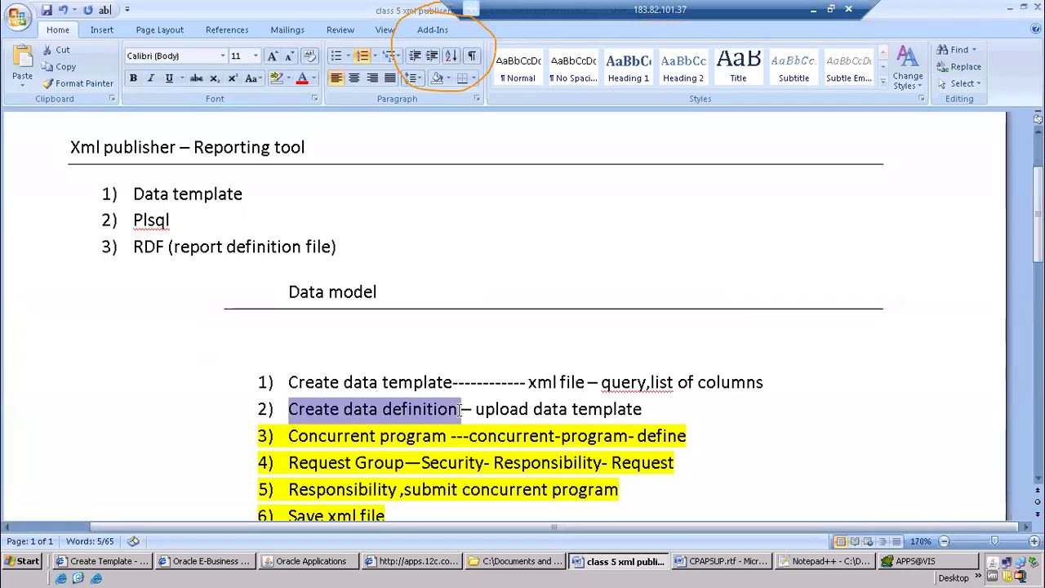
key("alt+Tab")
key("alt+Tab")
key("alt+Tab")
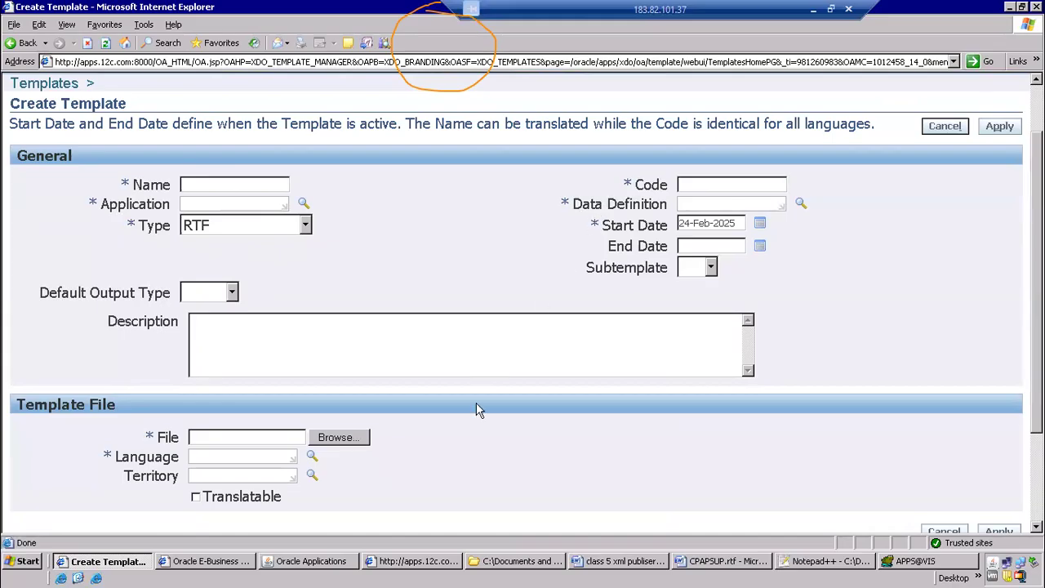
Open the template file chooser to view the xml publisher folder, and cancel without choosing a file
scroll(476, 403, "down", 2)
left_click(335, 369)
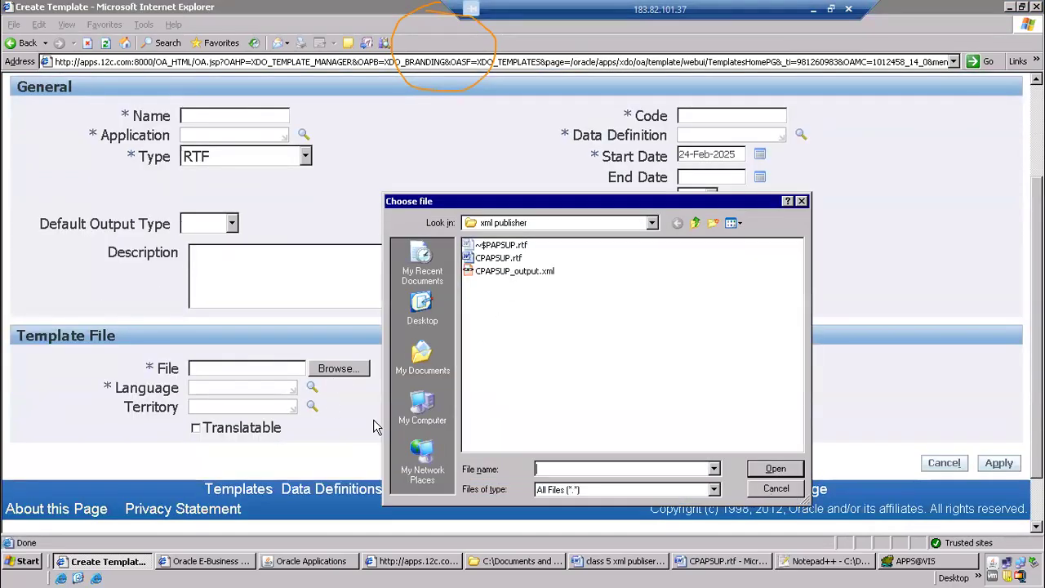
left_click(777, 493)
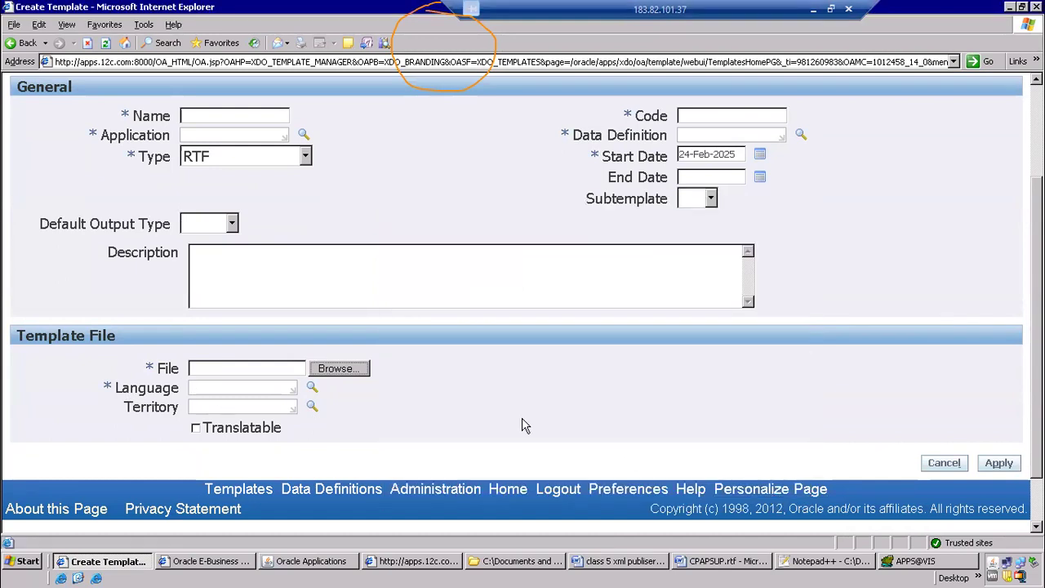
scroll(552, 348, "up", 2)
scroll(549, 343, "up", 2)
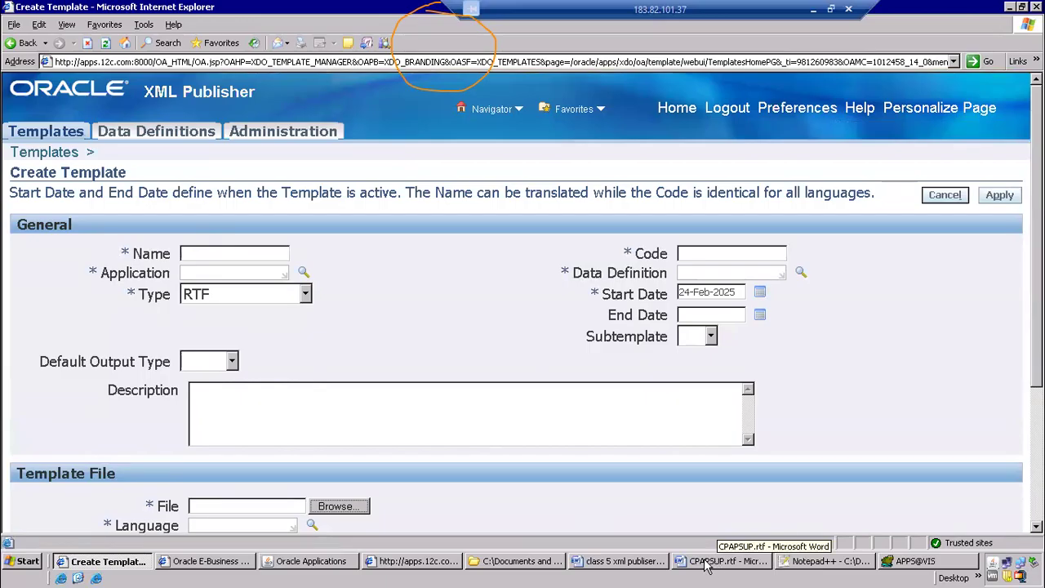
Add item 9 to the class notes' list, reading "Go to Responsibility ,submit concurrent program", by copying item 5's text and prefixing "Go to"
left_click(664, 565)
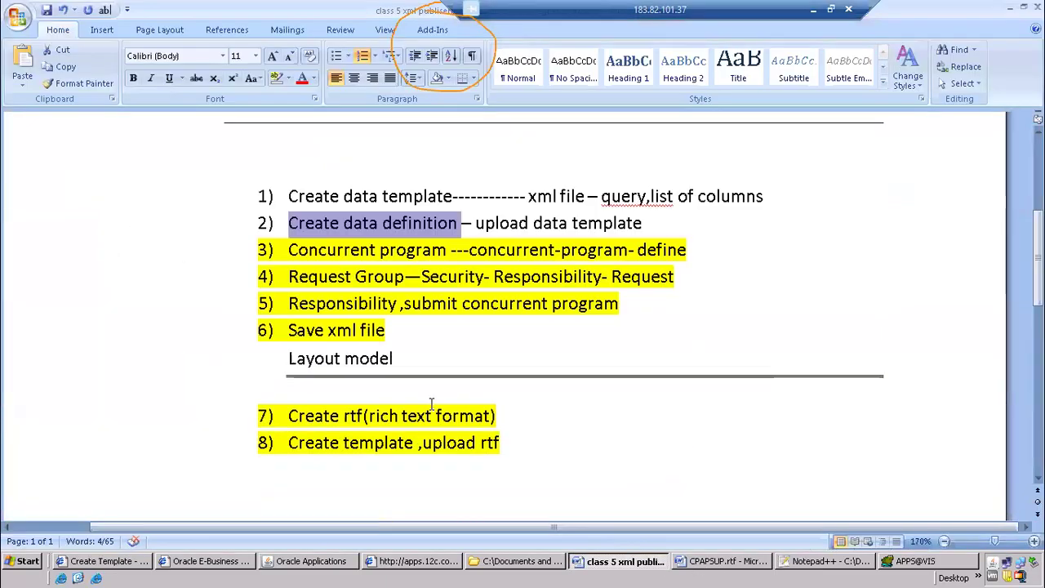
left_click(560, 441)
key("Return")
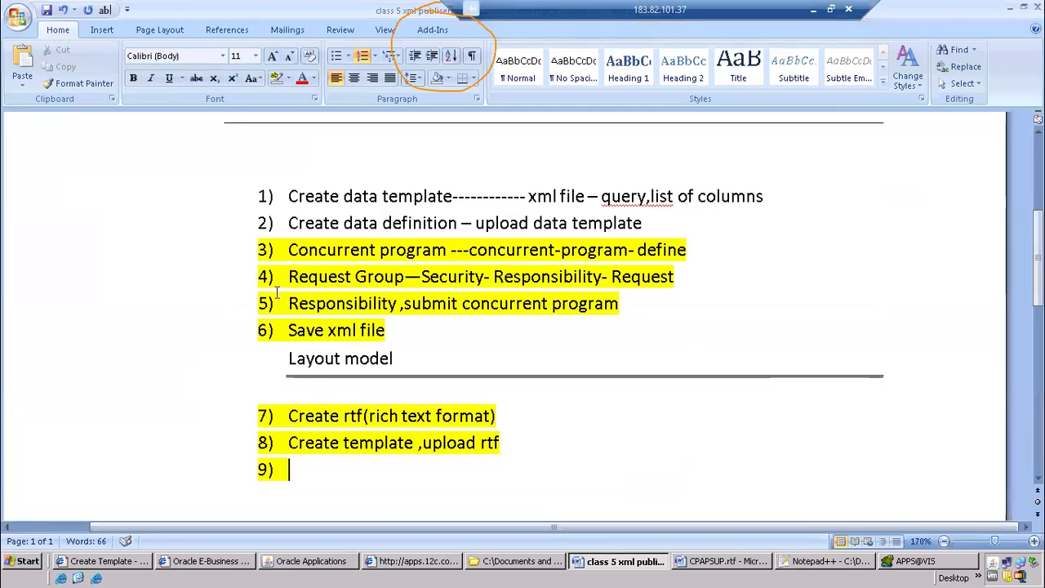
left_click_drag(290, 302, 464, 302)
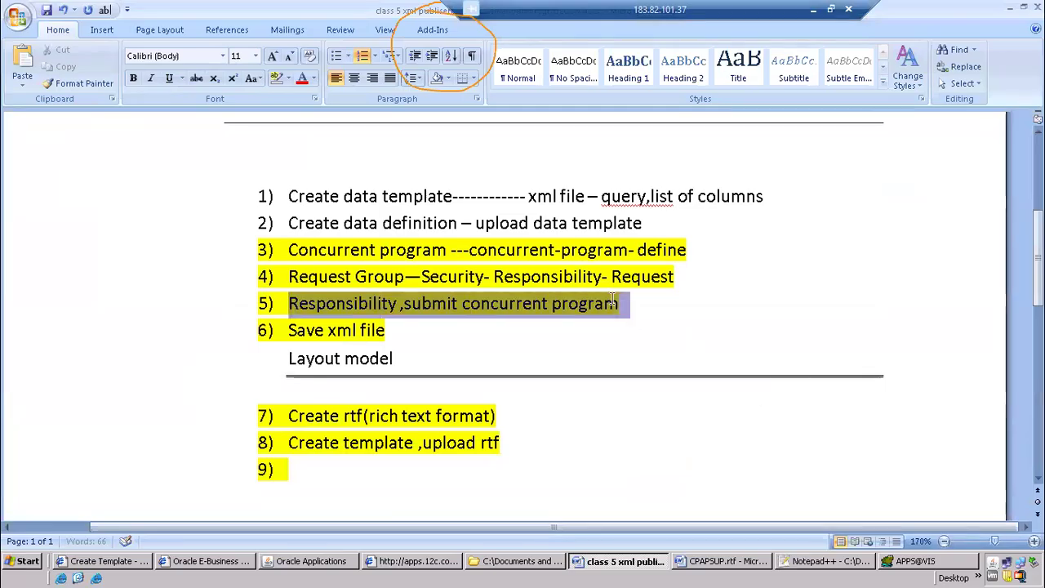
left_click(333, 478)
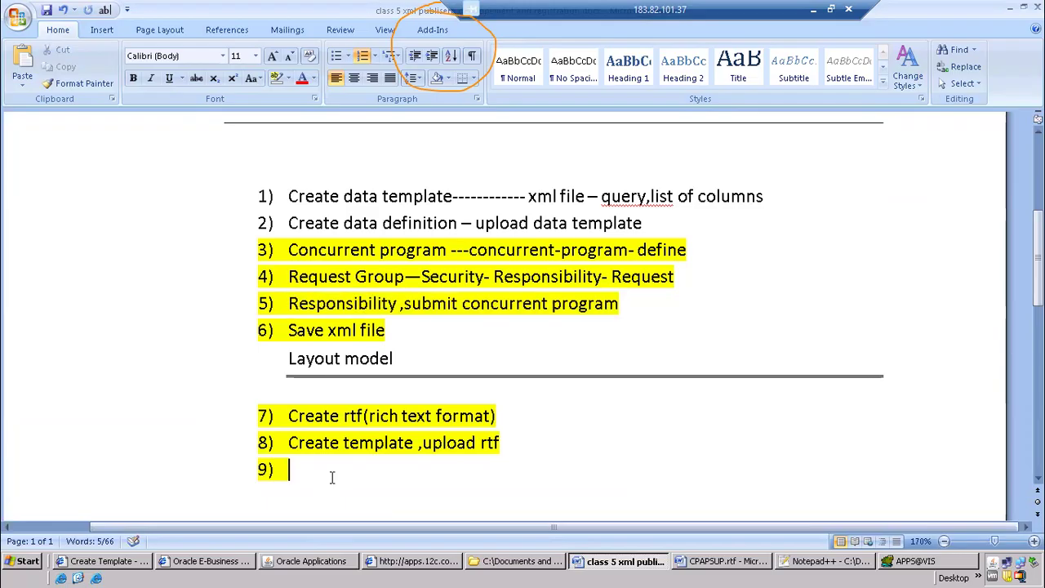
type("Responsibility ,submit concurrent program")
key("BackSpace")
key("Up")
type("go to")
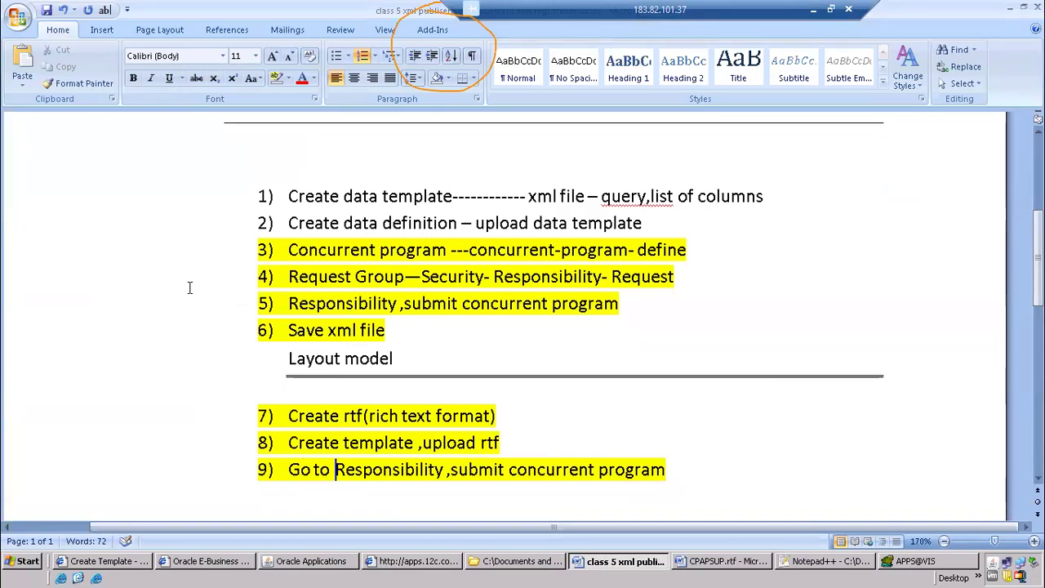
Insert "Go to" before "Responsibility ,submit concurrent program" in item 5 of the class notes
left_click(289, 304)
type("go to")
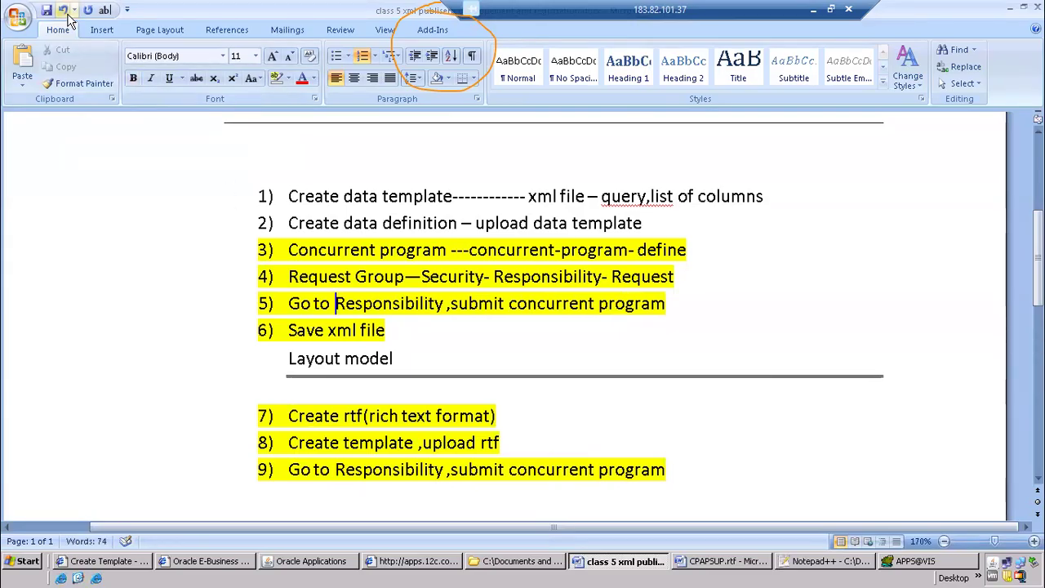
left_click(517, 408)
Switch to Oracle Applications and start a new request for the CP R1 AP Supplier Report
left_click(339, 561)
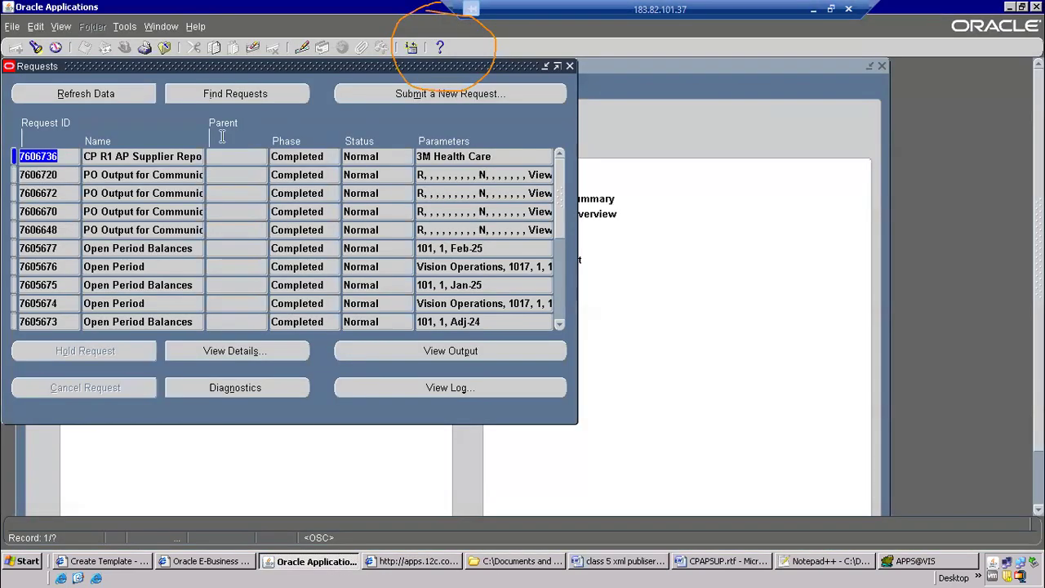
left_click_drag(200, 66, 423, 141)
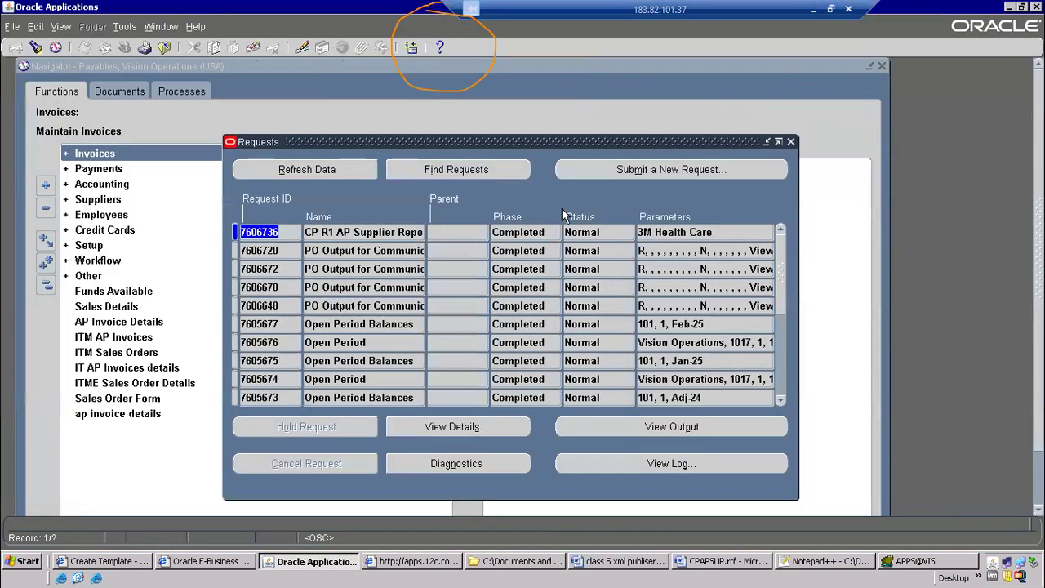
left_click(659, 171)
left_click(282, 325)
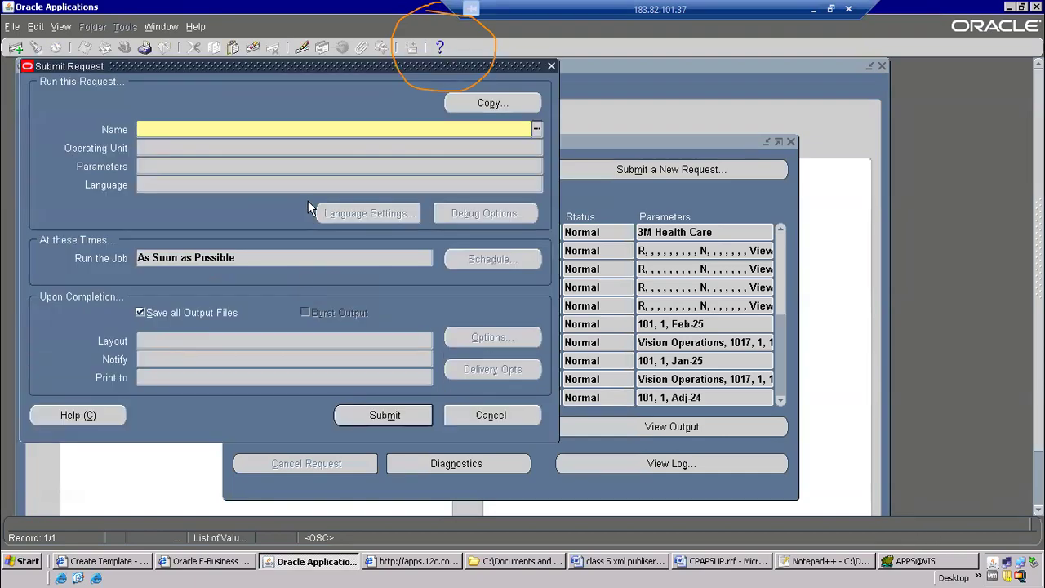
type("cp r1")
key("Tab")
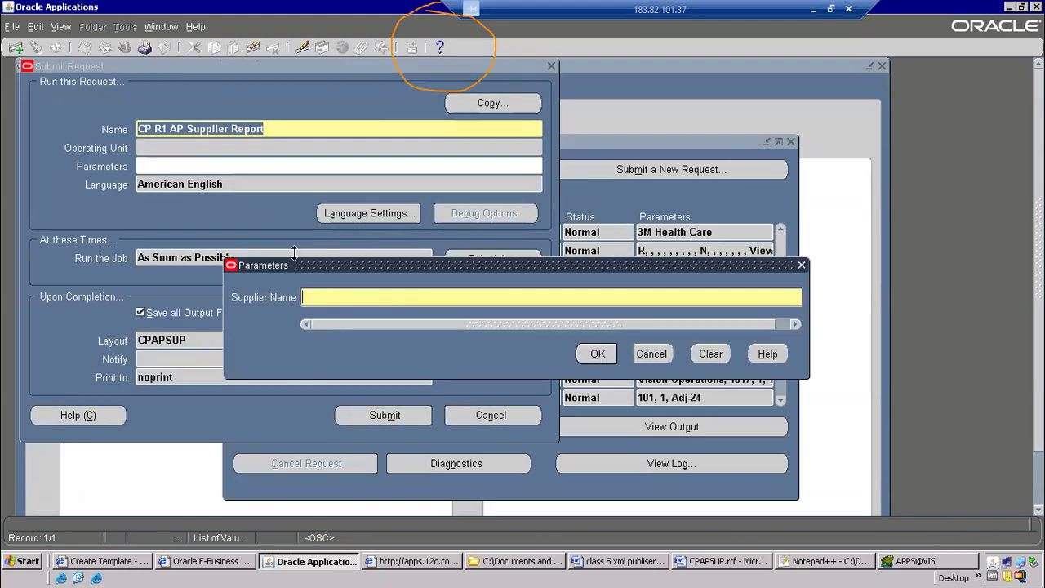
Set the request's Supplier Name parameter to GE Plastics and accept the parameters
left_click_drag(270, 264, 509, 264)
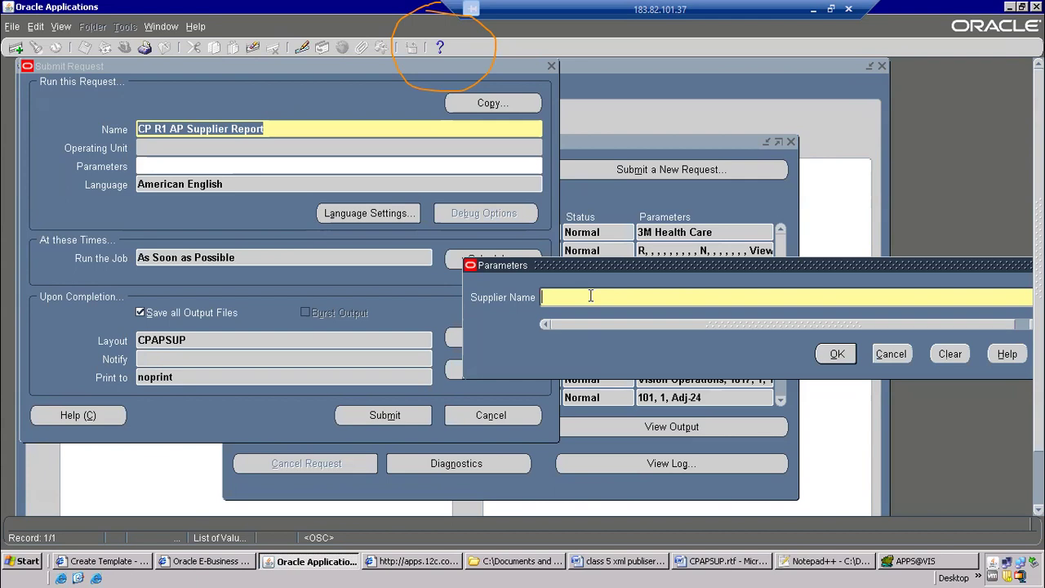
type("GE Plastic")
key("Return")
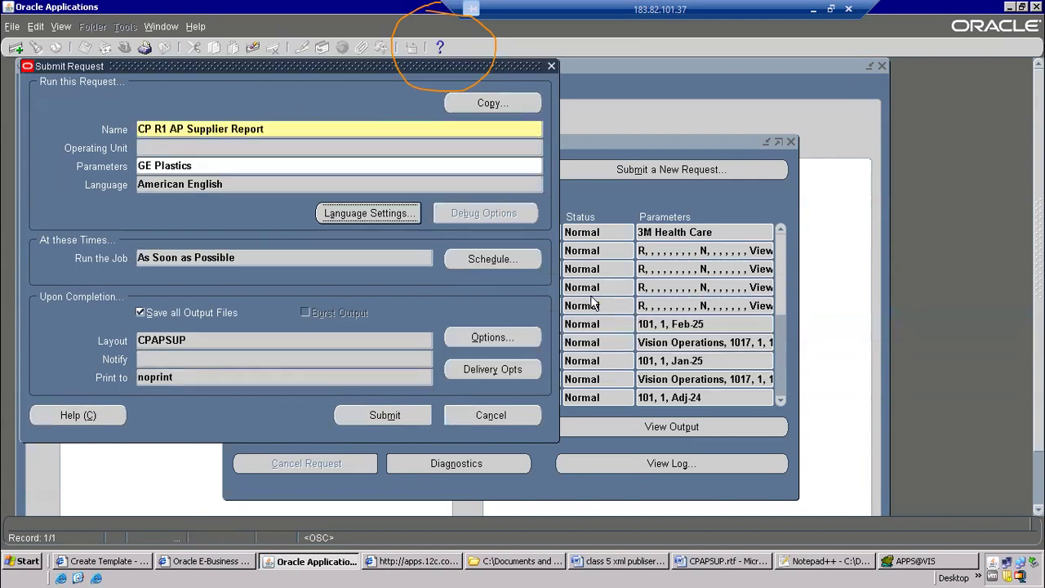
Review the CPAPSUP.rtf layout columns and recheck the supplier parameter of the report request
left_click(743, 564)
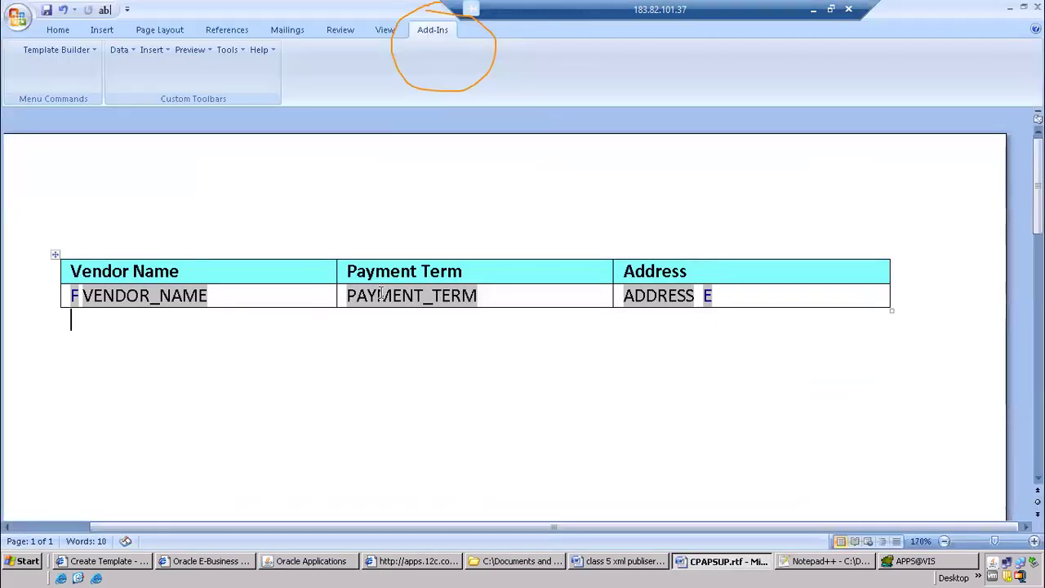
key("alt+Tab")
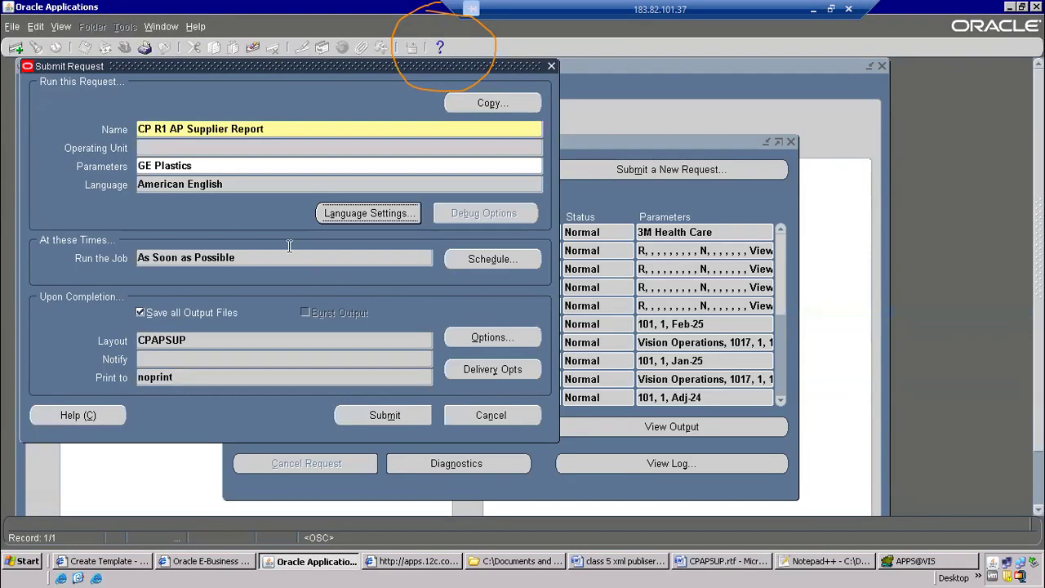
left_click(207, 166)
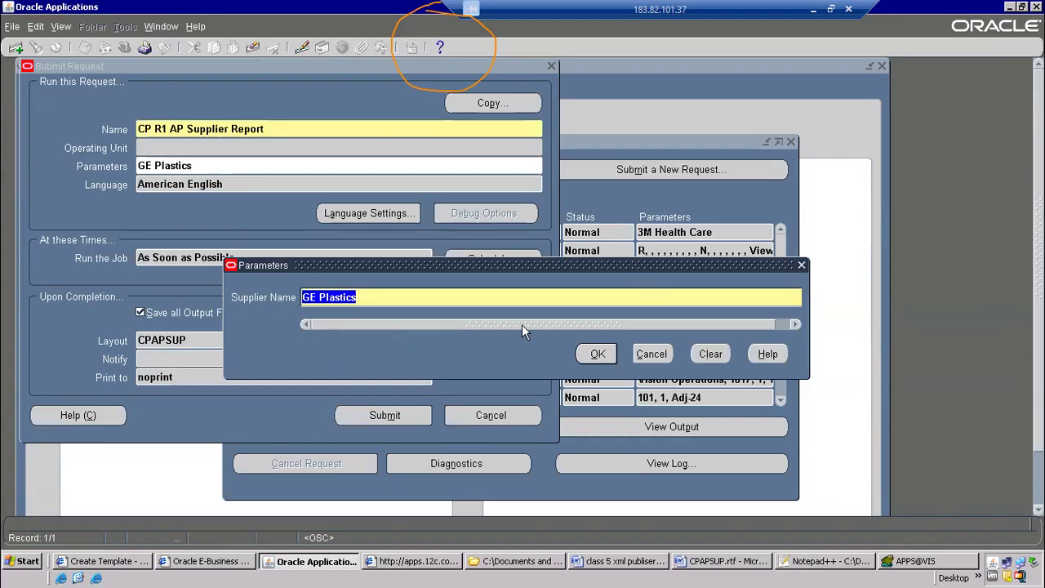
left_click(598, 356)
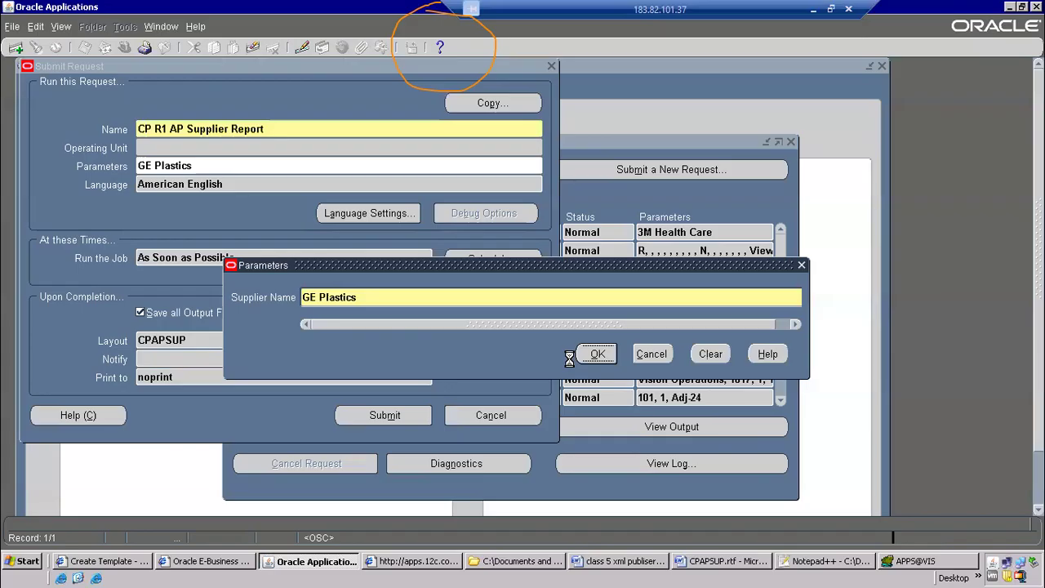
left_click(196, 166)
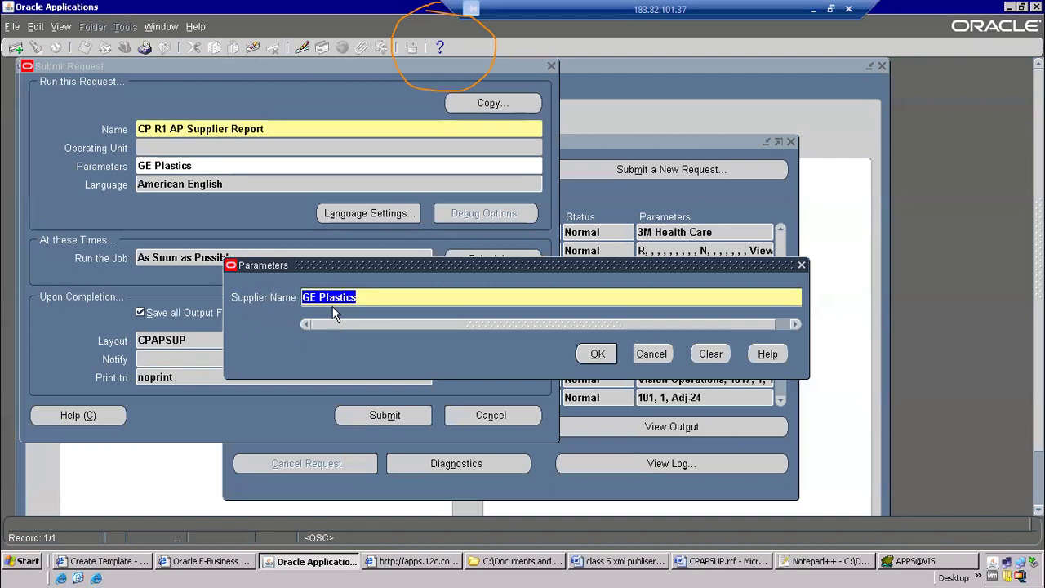
left_click(595, 354)
Submit the supplier report request, decline submitting another one, and refresh the requests list to follow its phase
left_click(352, 417)
left_click(562, 364)
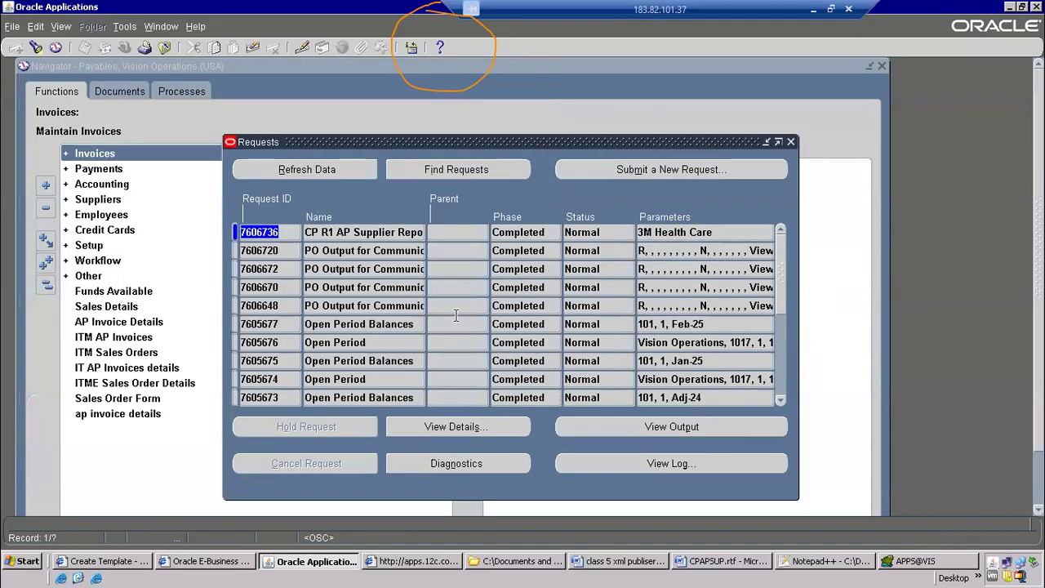
left_click(304, 168)
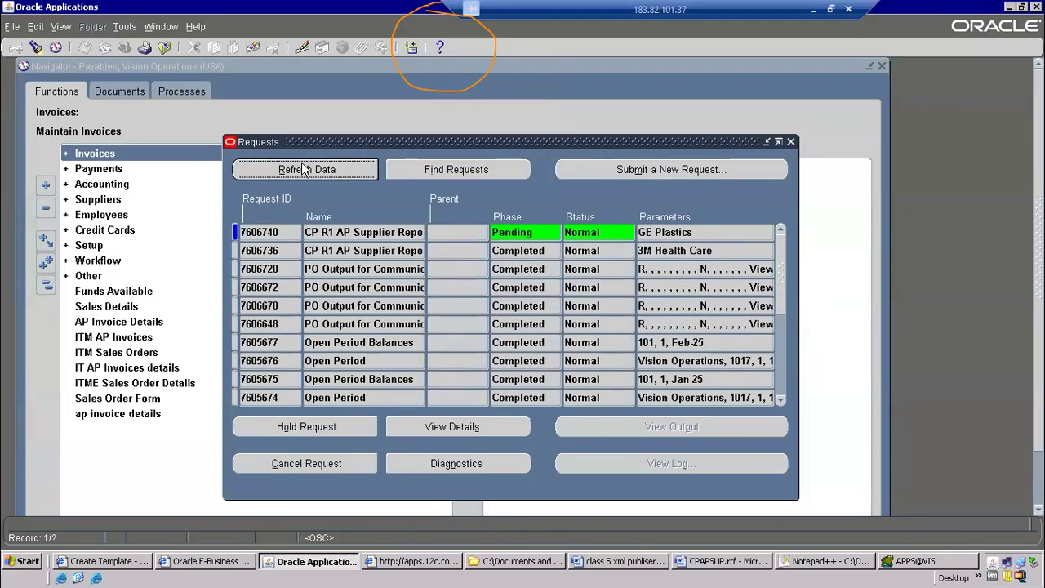
left_click(337, 173)
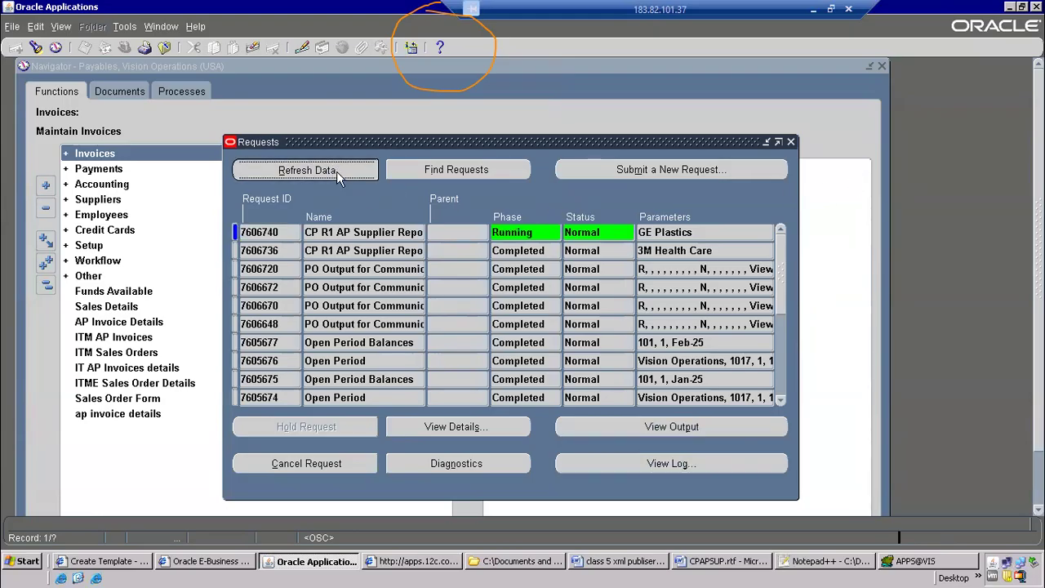
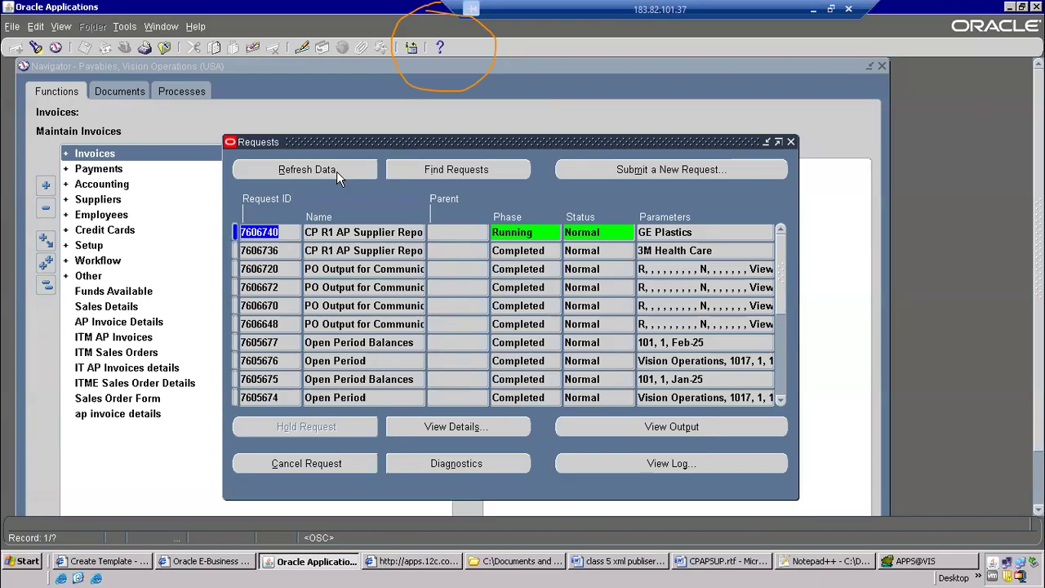
Refresh the requests list and open the RTF output of the GE Plastics supplier report request
left_click(341, 166)
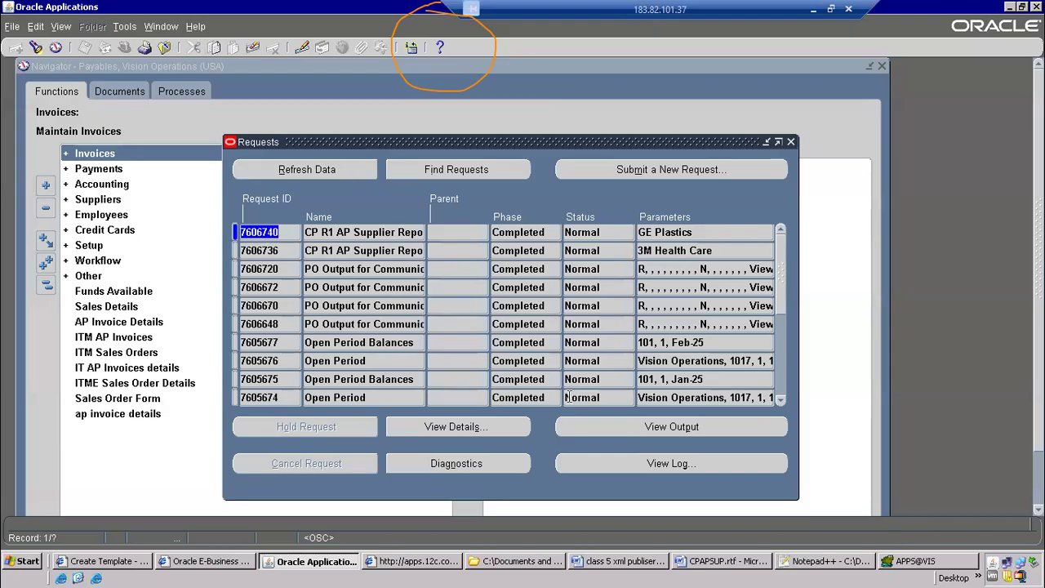
left_click(646, 432)
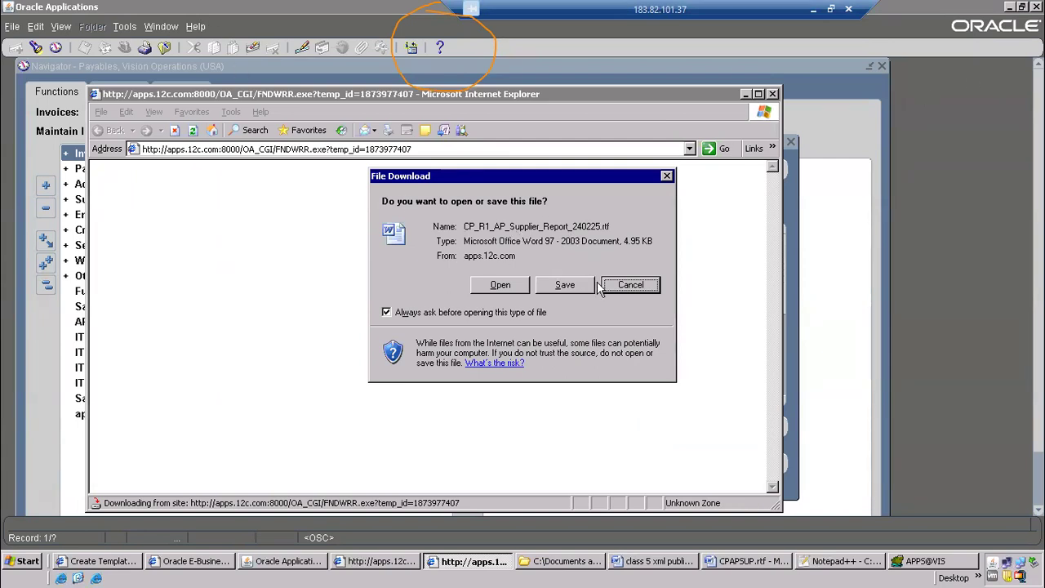
left_click(521, 291)
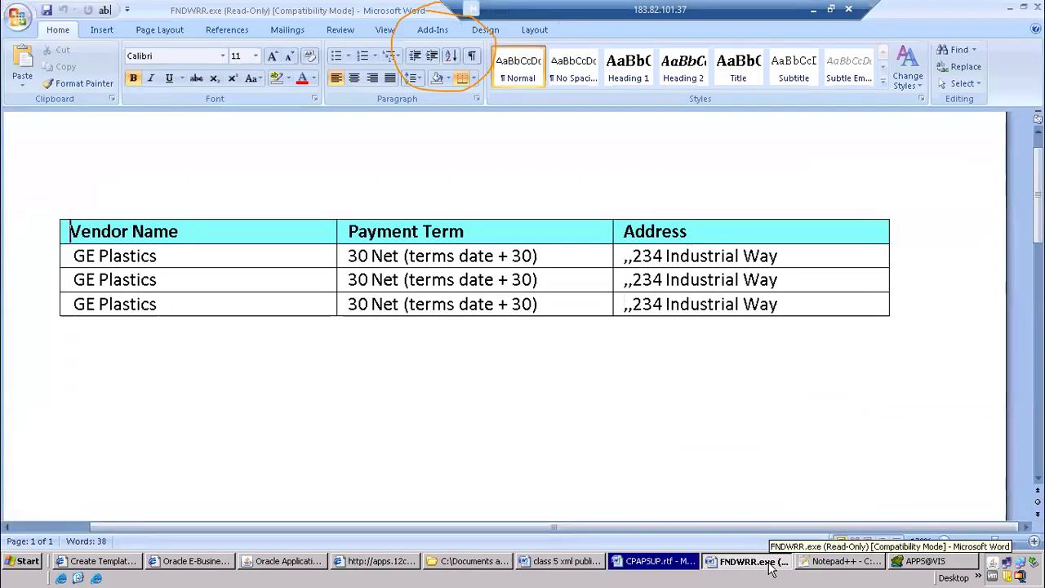
Compare the GE Plastics output with the CPAPSUP.rtf layout, examine its payment terms and addresses, and close the output
left_click(650, 562)
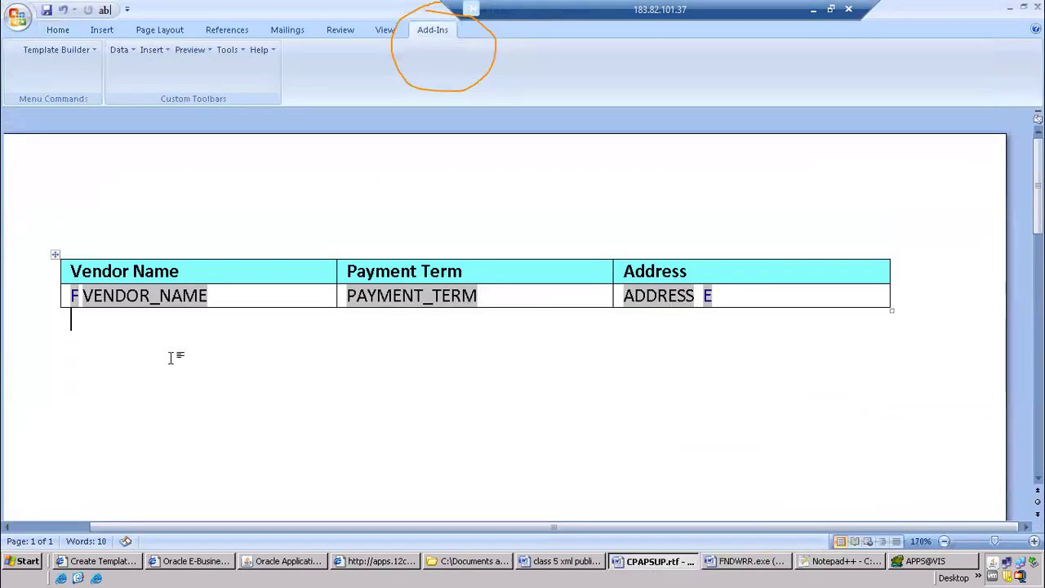
left_click(734, 562)
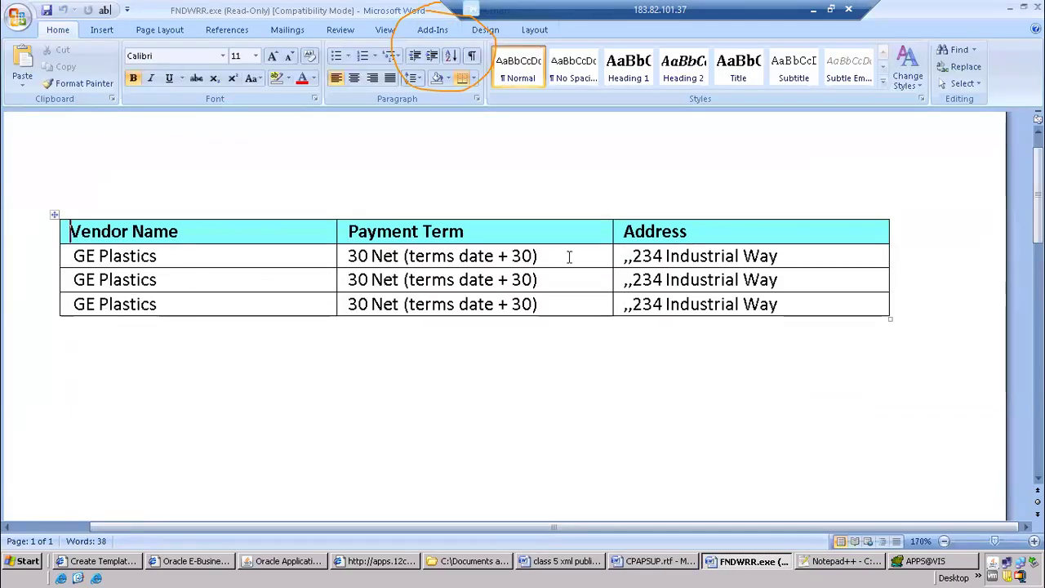
left_click(347, 256)
left_click_drag(511, 296, 523, 303)
left_click(694, 414)
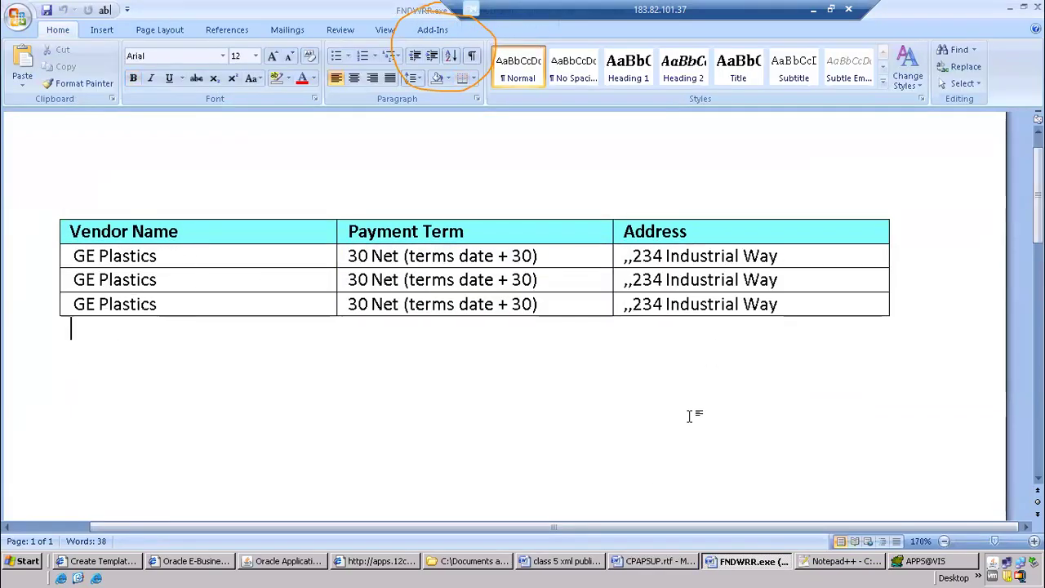
left_click(1038, 7)
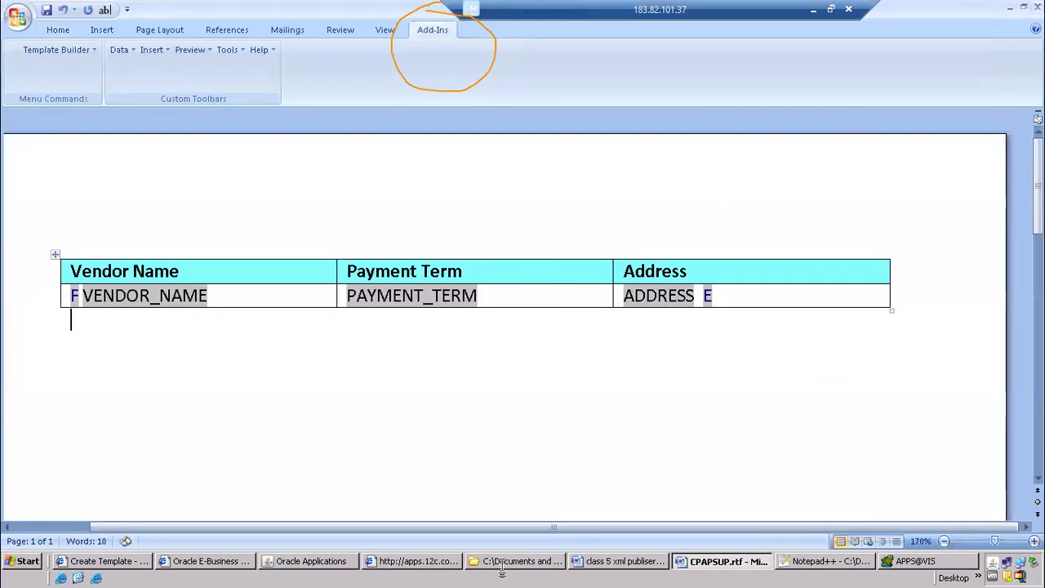
Switch to Oracle Applications and start a new single request copied from the prior CP R1 AP Supplier Report for GE Plastics
left_click(331, 570)
left_click(664, 172)
left_click(291, 322)
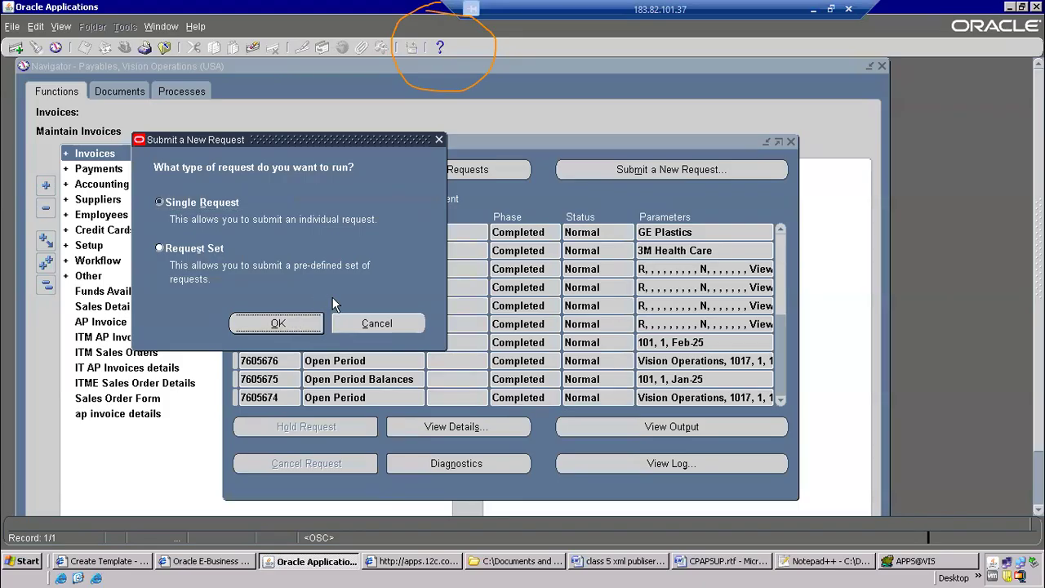
left_click(493, 104)
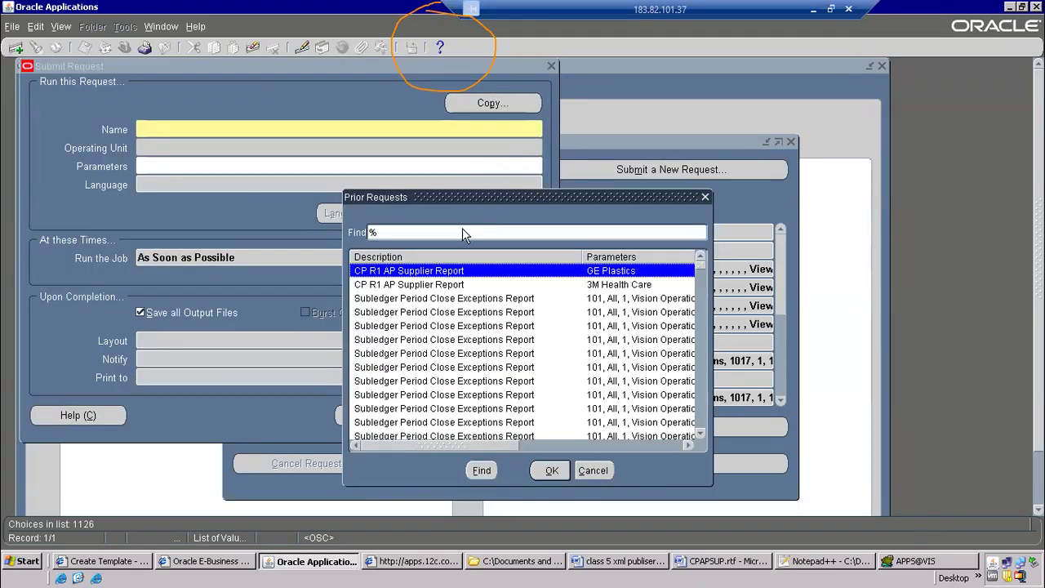
double_click(412, 271)
Set the request's Supplier Name parameter to Advantage Corp from the full supplier list and accept the parameters
left_click(261, 166)
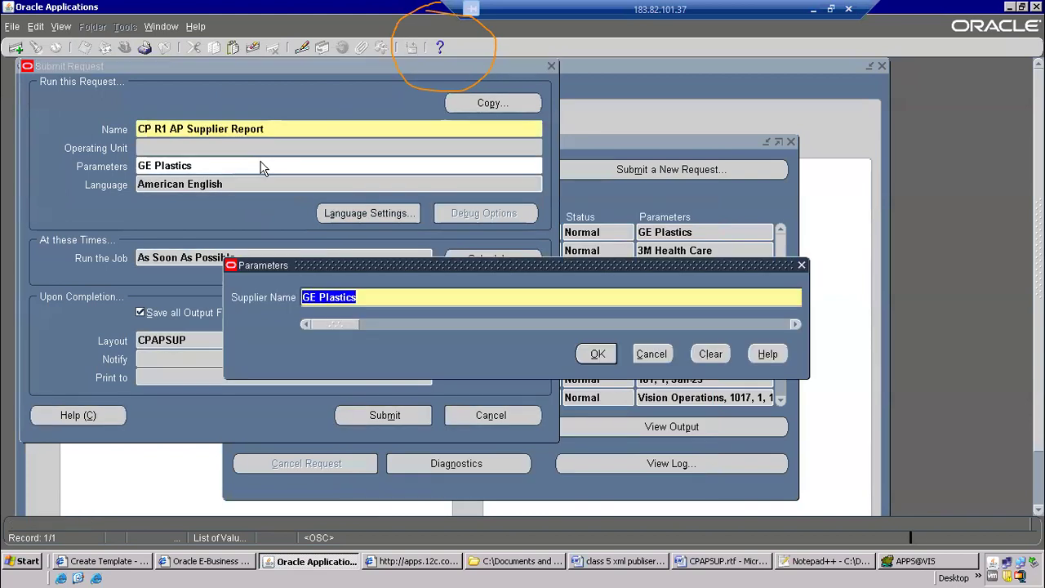
left_click(794, 324)
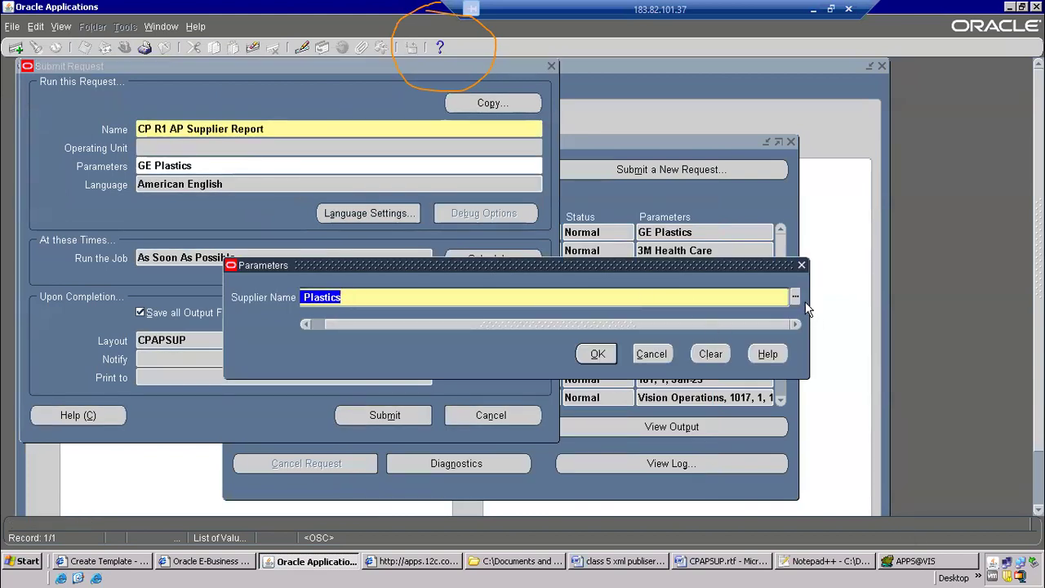
left_click(797, 298)
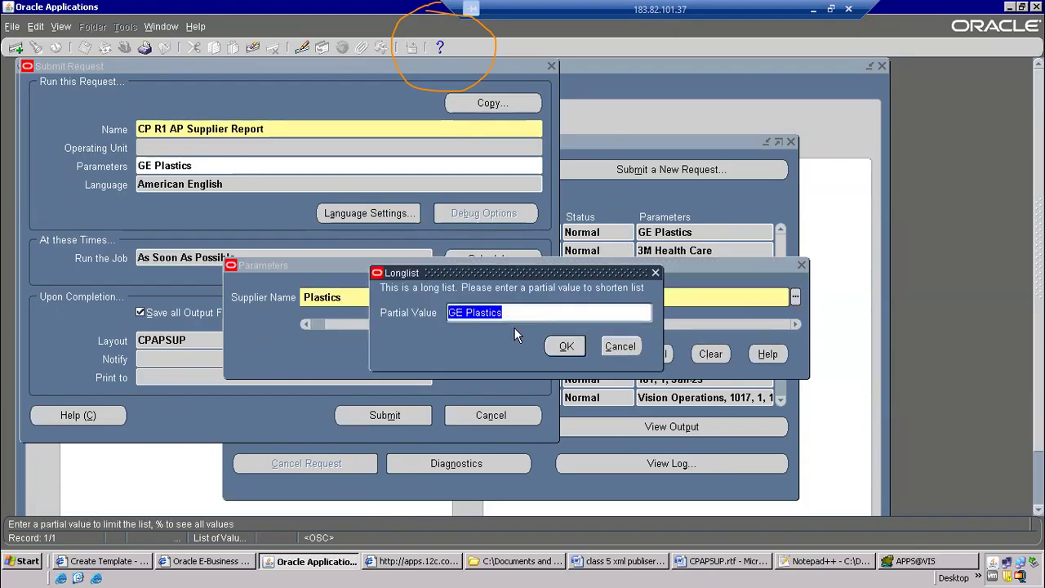
type("%")
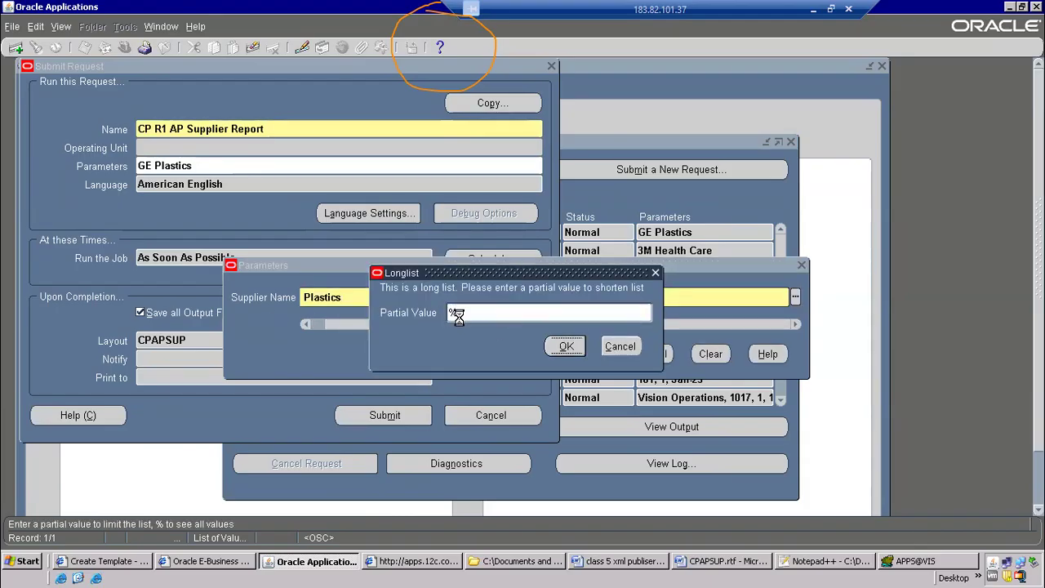
key("Return")
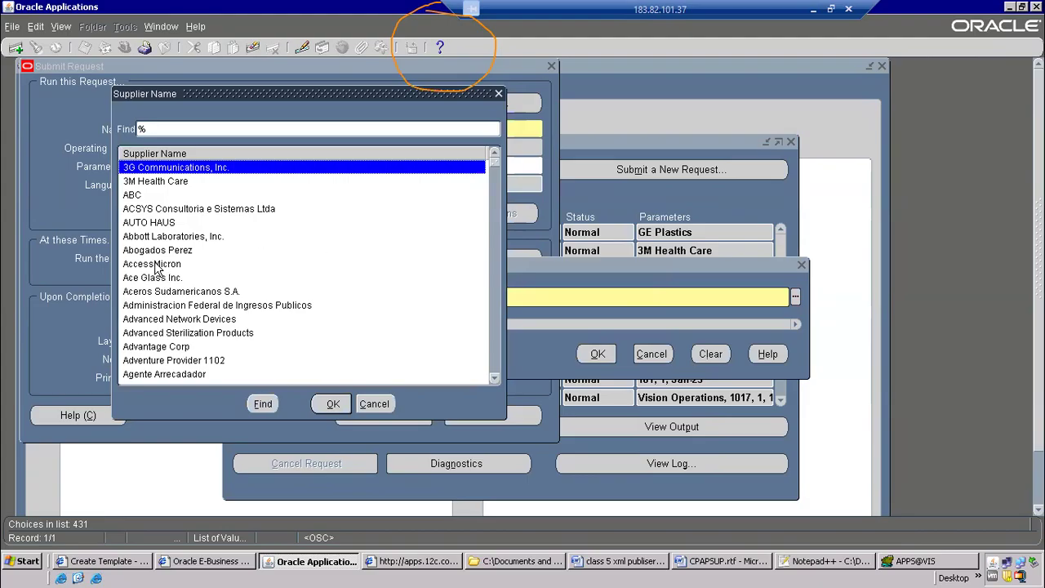
left_click(149, 182)
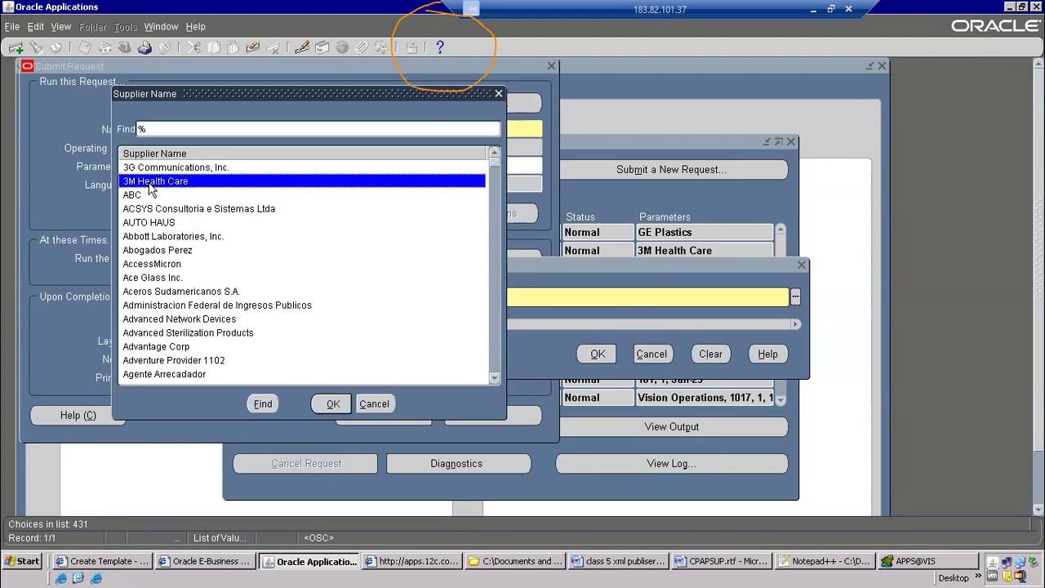
left_click(175, 349)
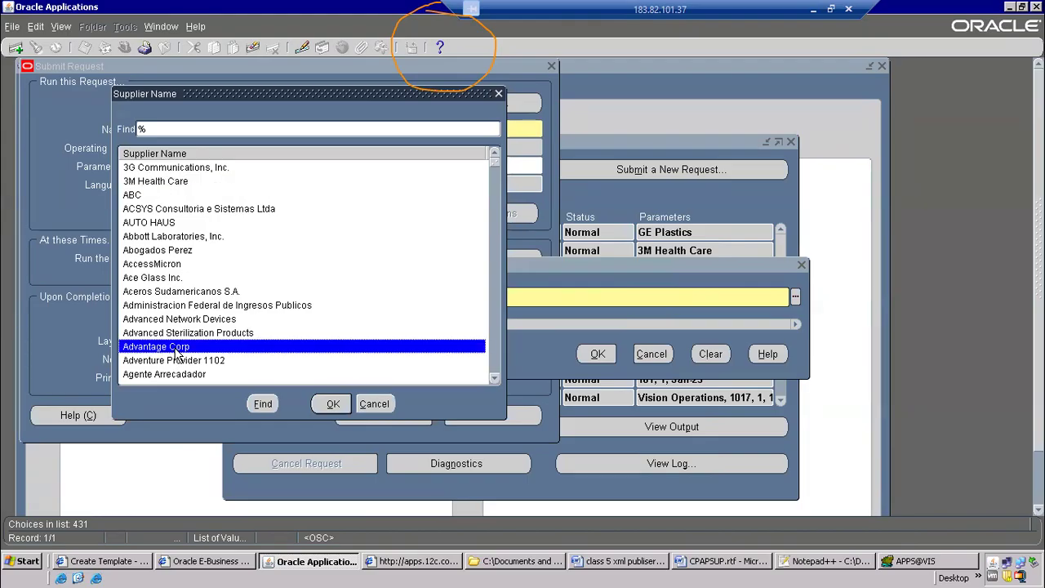
double_click(175, 353)
left_click(594, 355)
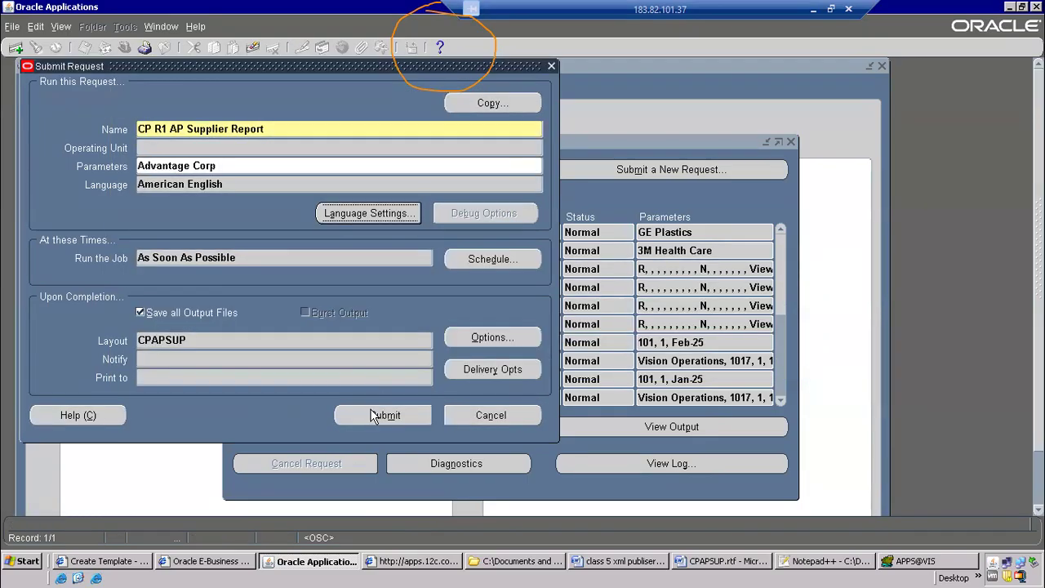
Submit the Advantage Corp report request without adding another one, and refresh the requests list to follow its phase
left_click(377, 415)
left_click(562, 364)
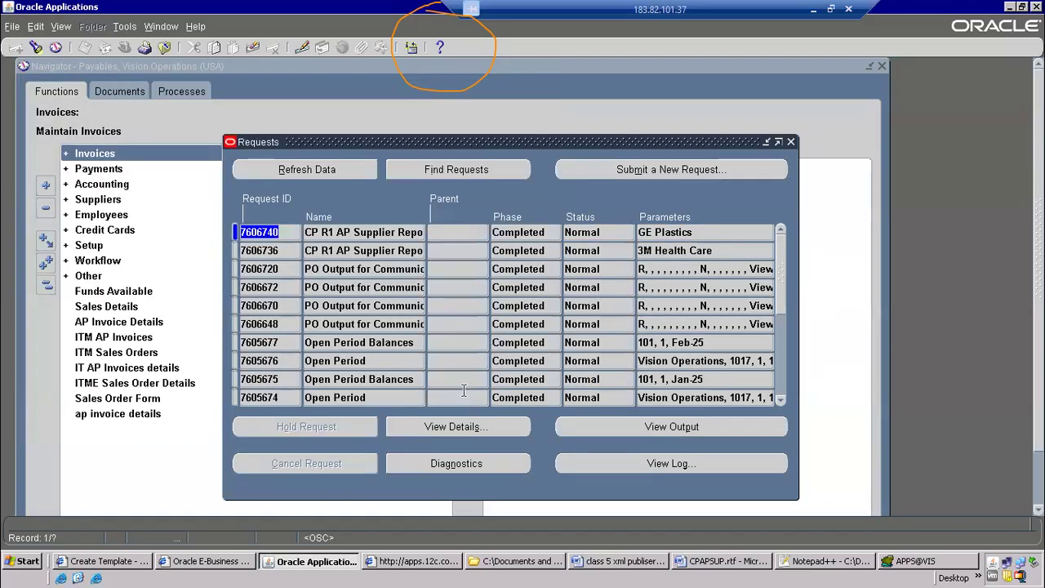
left_click(295, 178)
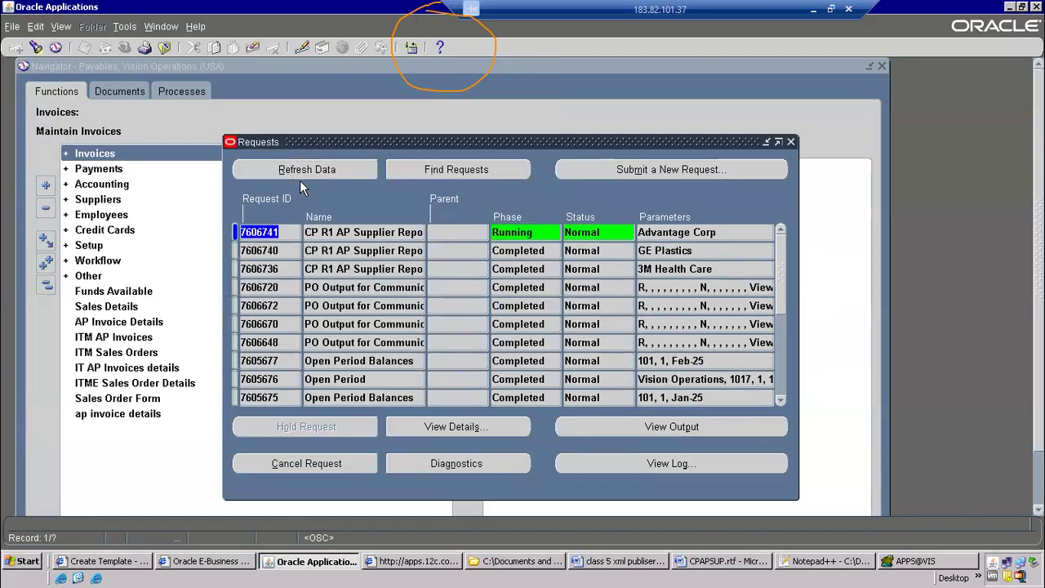
left_click(357, 171)
left_click(280, 170)
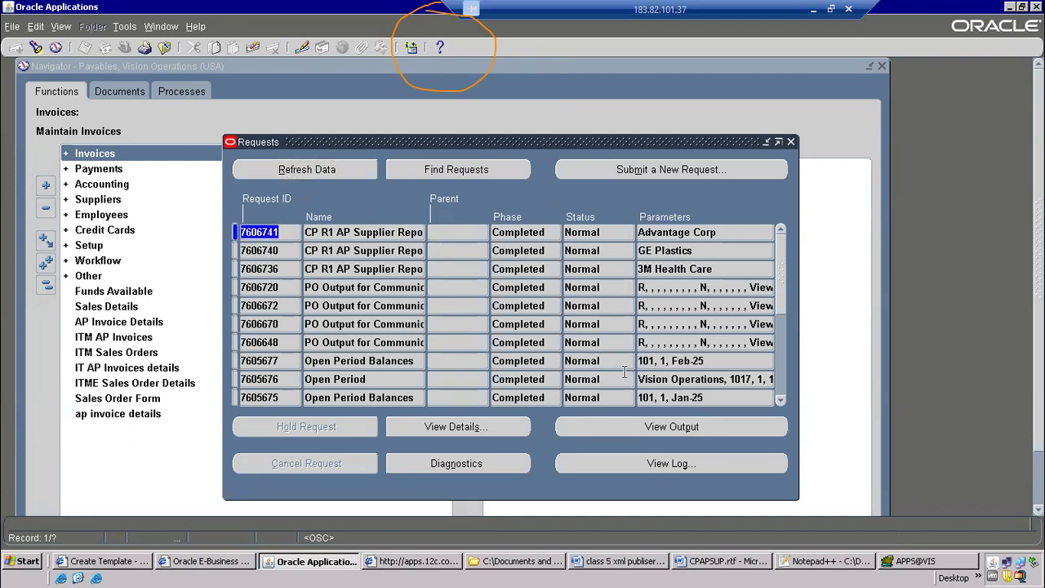
Open the RTF output of the Advantage Corp request, compare it with the CPAPSUP.rtf layout, and close the output
left_click(660, 428)
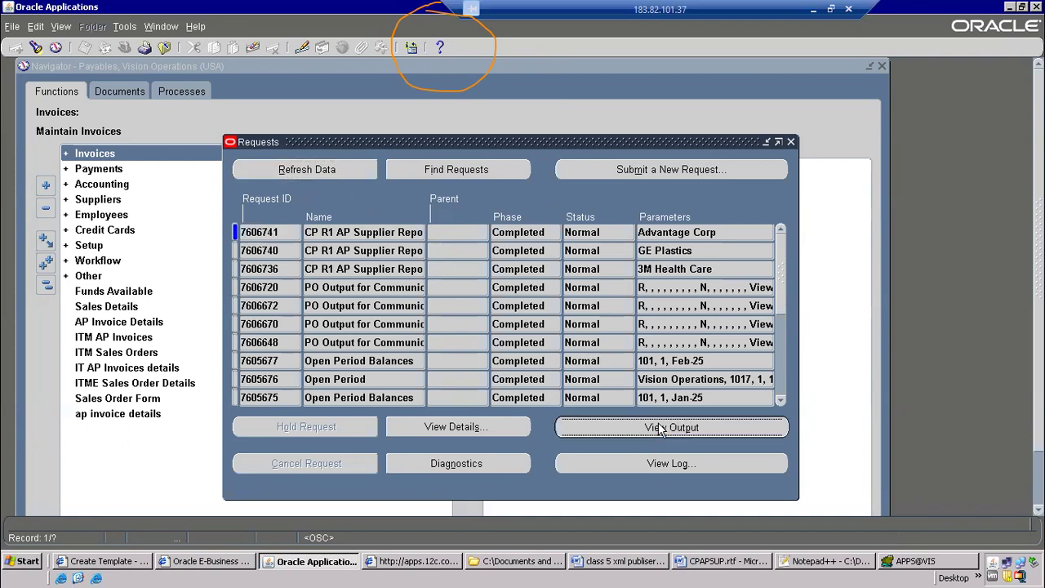
left_click(501, 286)
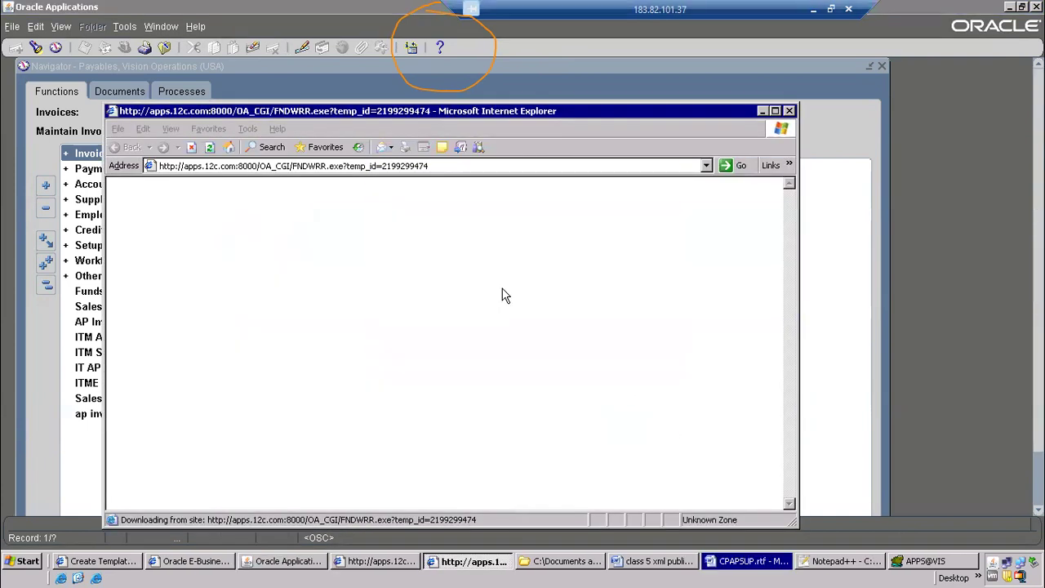
left_click(740, 559)
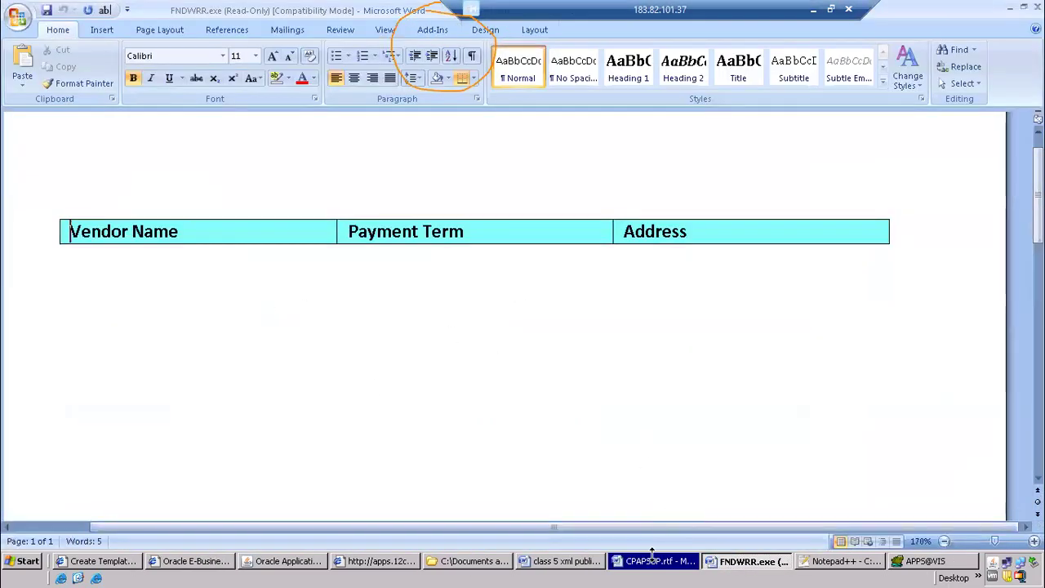
left_click(652, 554)
left_click(739, 560)
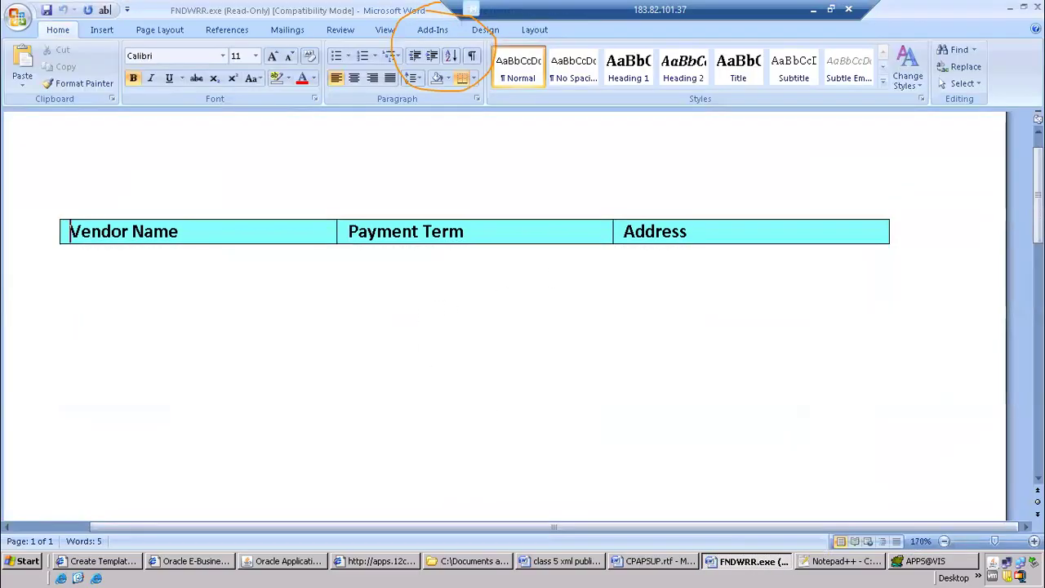
left_click(1037, 7)
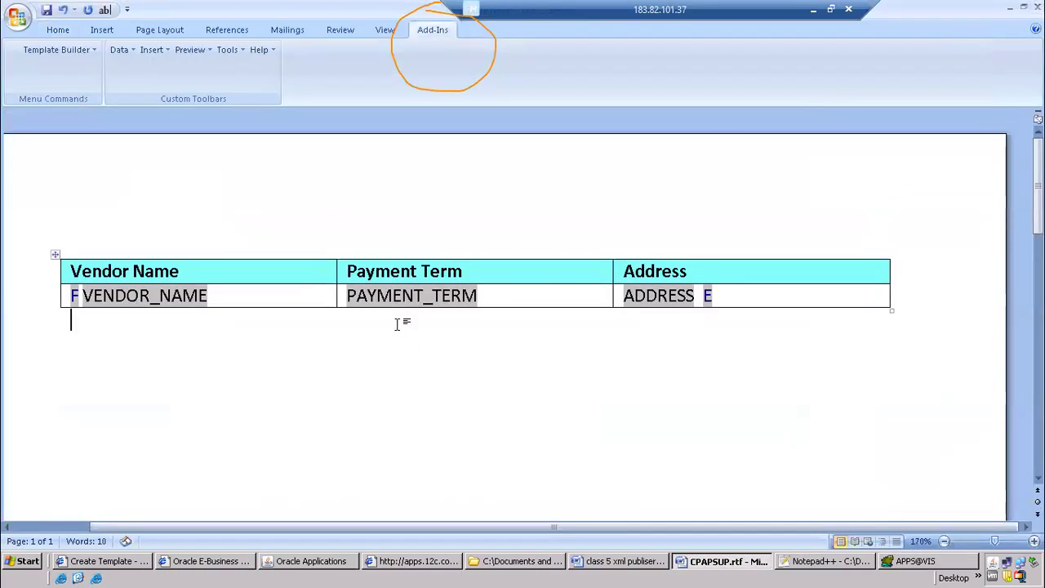
Return to Oracle Applications and start a new single request copied from the prior Advantage Corp supplier report
key("alt+Tab")
left_click(706, 167)
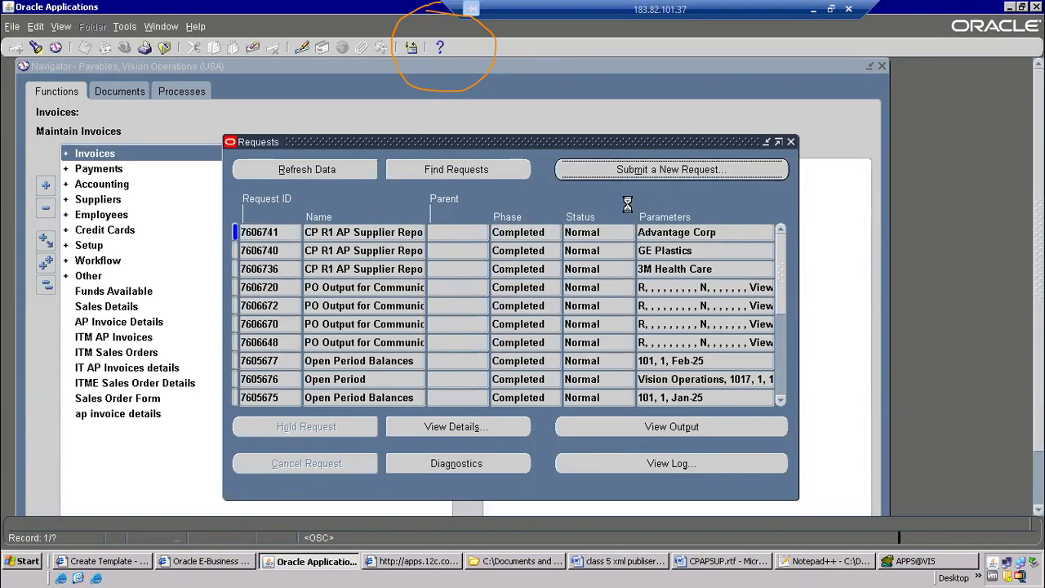
key("Return")
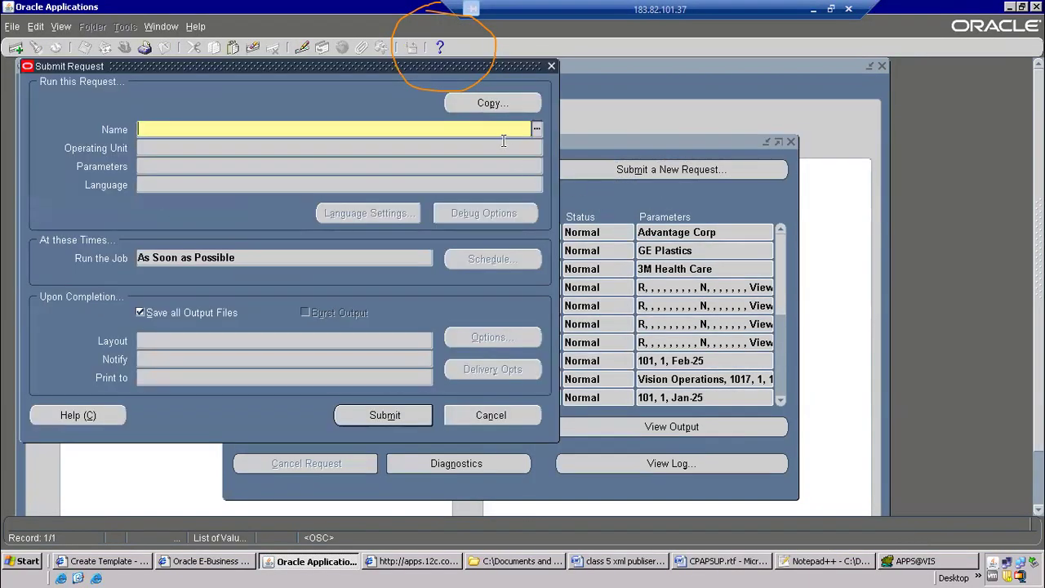
left_click(508, 105)
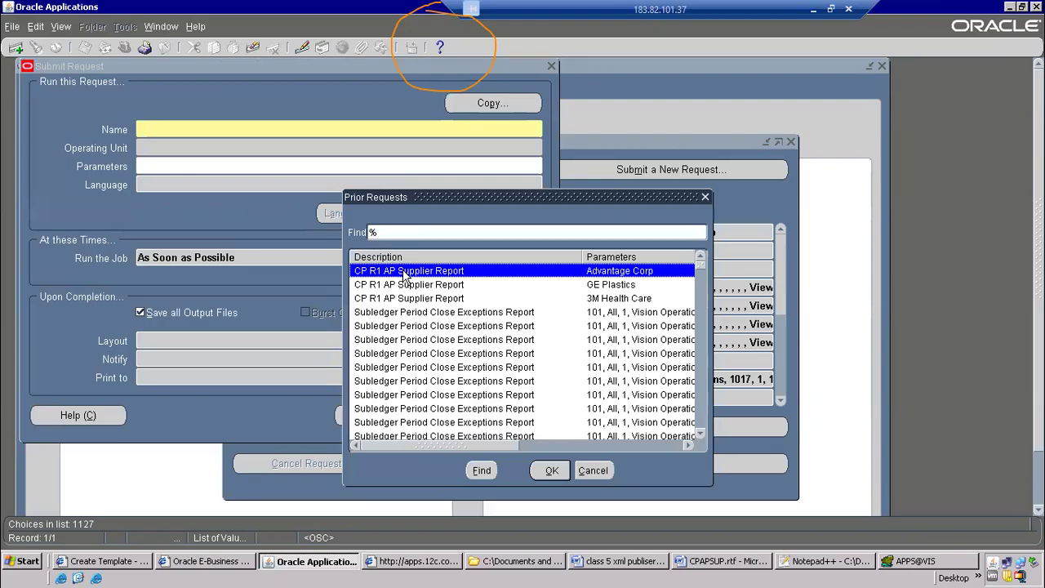
double_click(406, 278)
Search the Supplier Name parameter for Ad, choose Advanced Network Devices, and accept the parameters
left_click(253, 167)
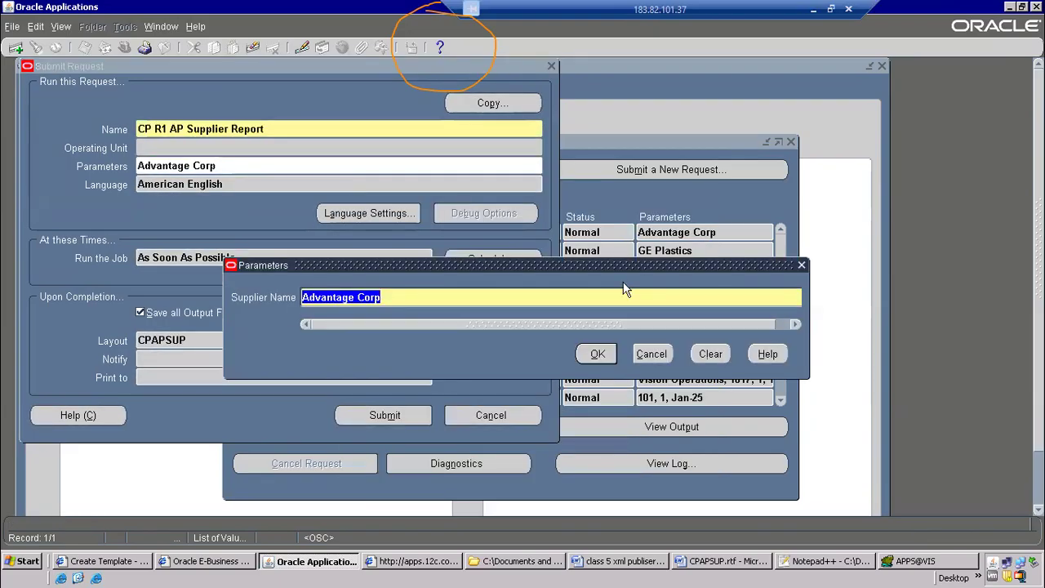
type("Ad")
key("Tab")
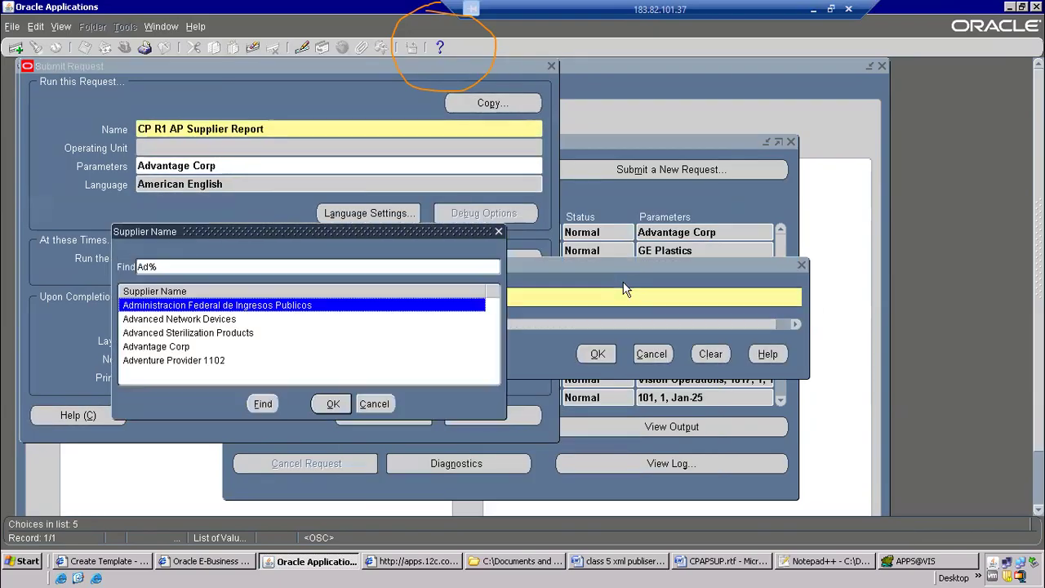
double_click(237, 320)
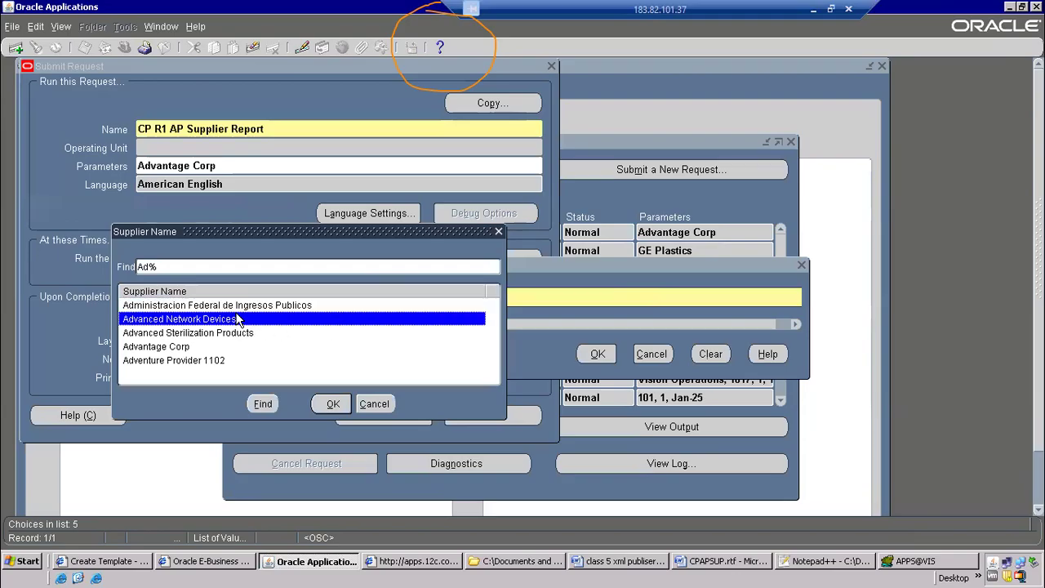
left_click(595, 353)
Submit the Advanced Network Devices report request without adding another one, and refresh the requests list until its phase is Completed
left_click(383, 415)
left_click(559, 360)
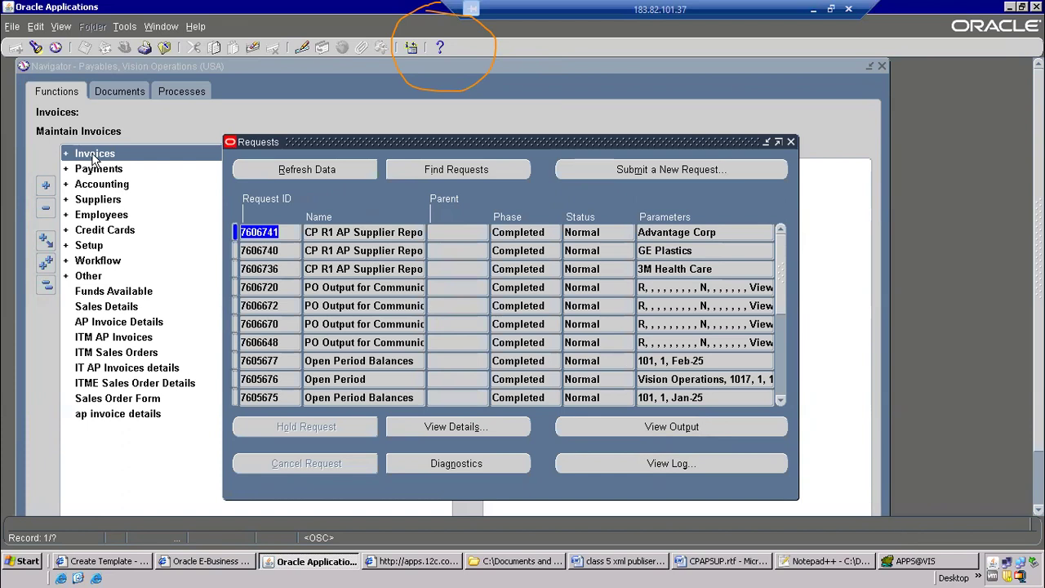
left_click(264, 170)
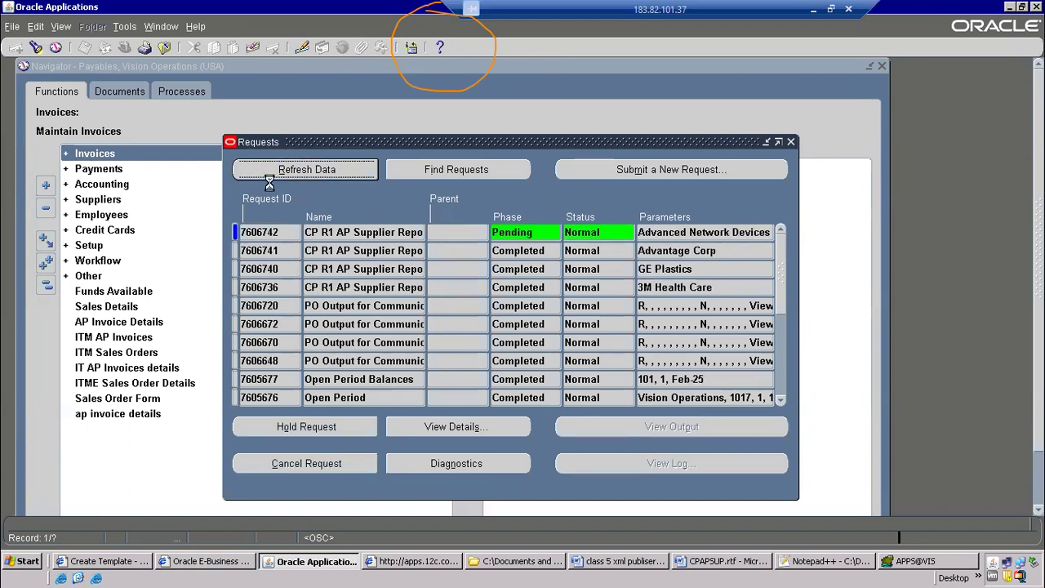
left_click(272, 163)
left_click(274, 164)
left_click(276, 167)
left_click(380, 232)
left_click(330, 179)
left_click(329, 176)
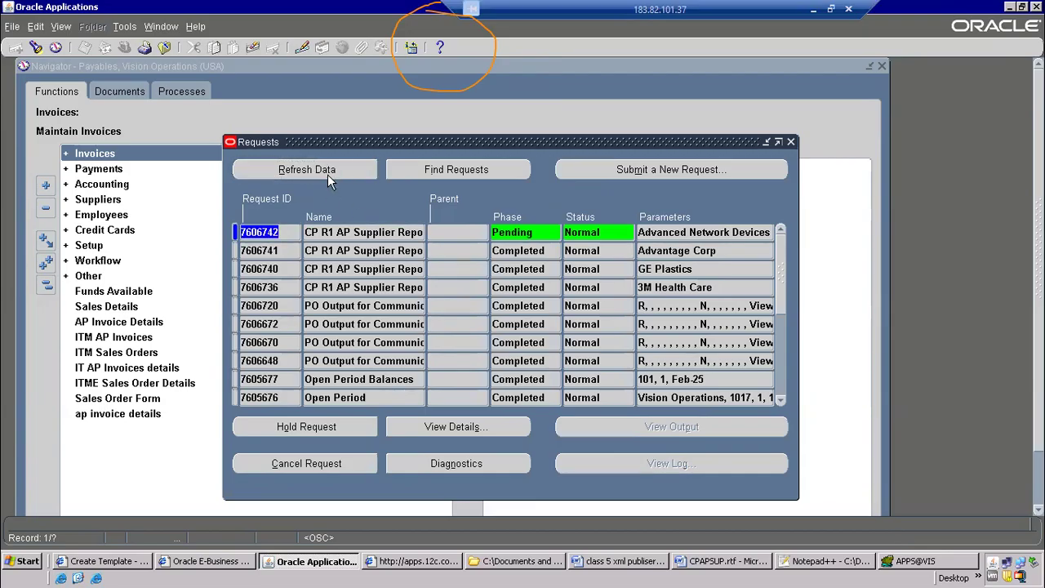
left_click(328, 174)
left_click(328, 176)
left_click(328, 176)
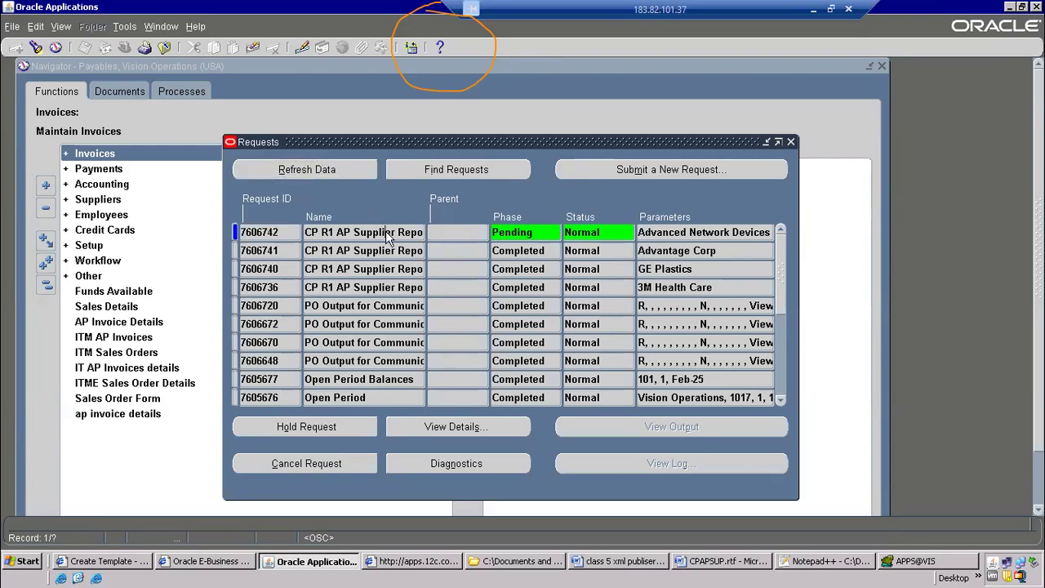
left_click(323, 180)
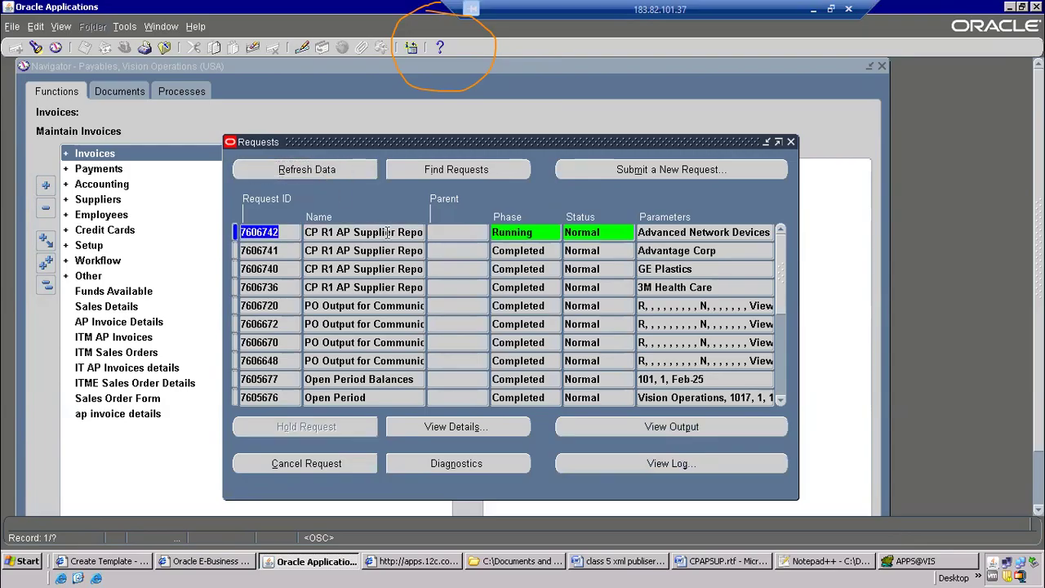
left_click(389, 233)
left_click(320, 169)
left_click(320, 170)
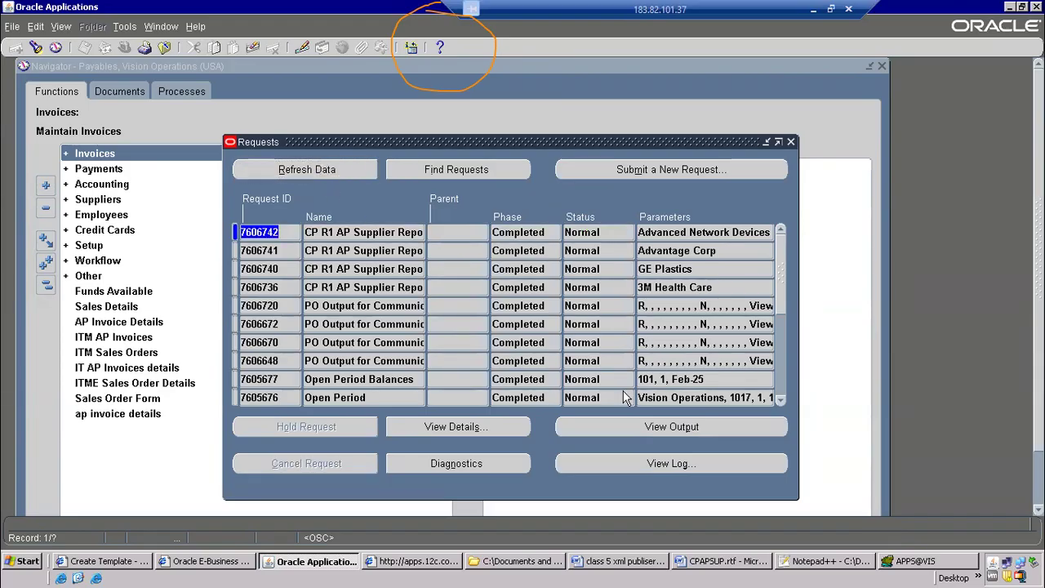
Open the RTF output of the Advanced Network Devices request, check its vendor name, payment term and address row, and close the output
left_click(665, 428)
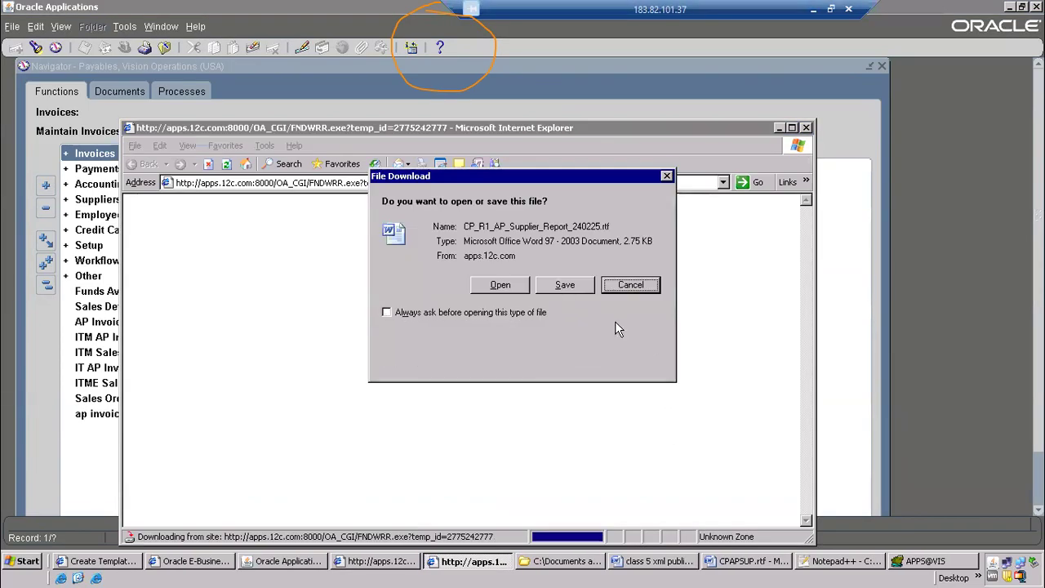
left_click(500, 286)
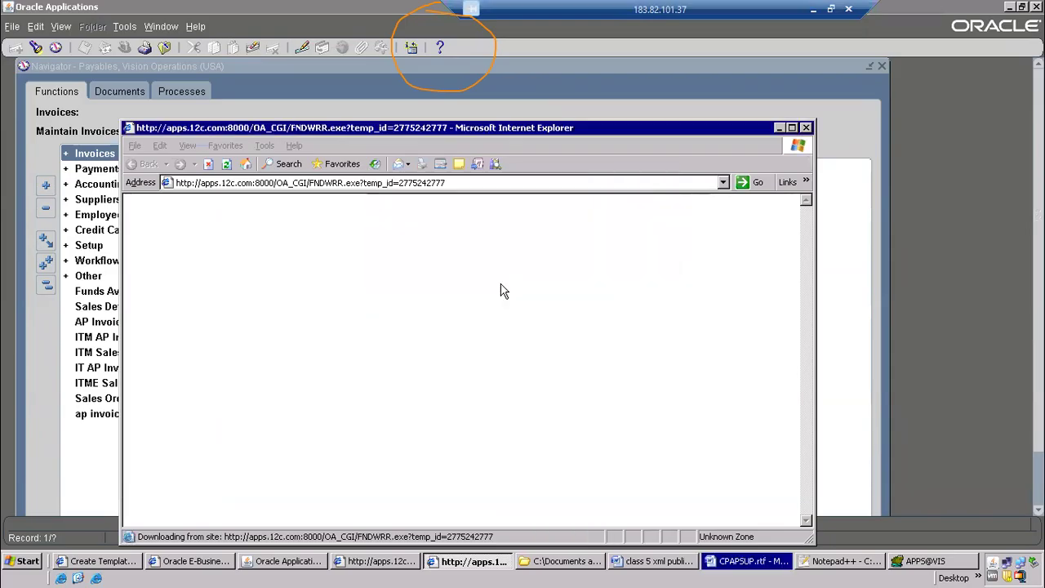
left_click(720, 564)
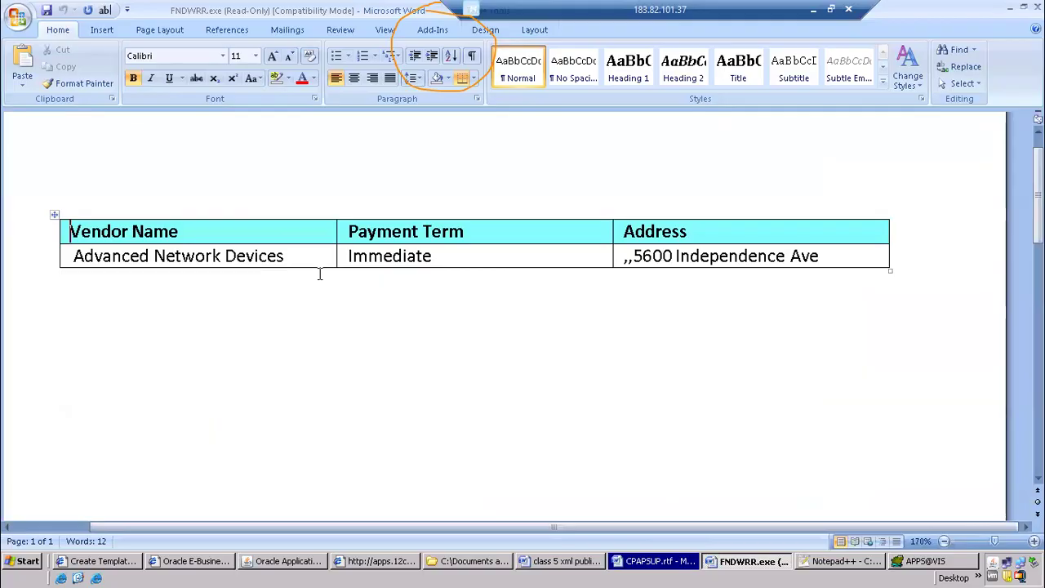
left_click(128, 229)
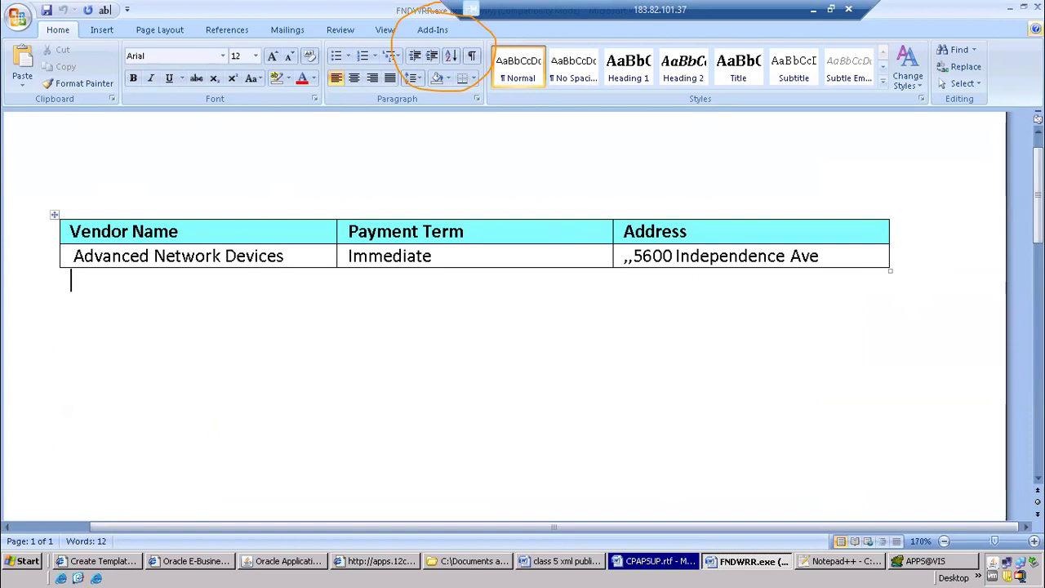
left_click(1037, 7)
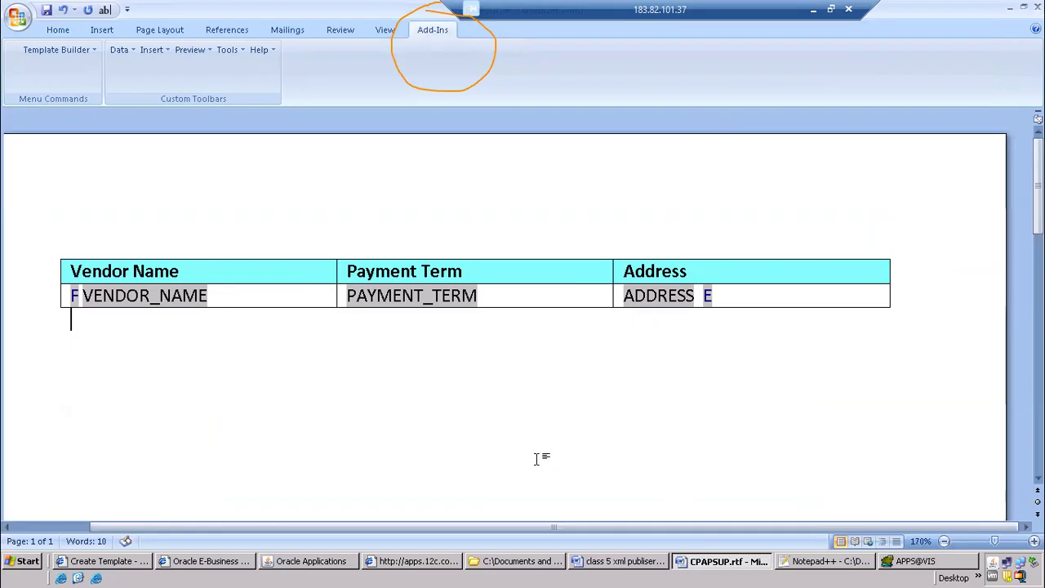
Switch to the class 5 notes in Word and review the numbered steps of the data model and layout model
left_click(602, 562)
left_click_drag(280, 191, 686, 392)
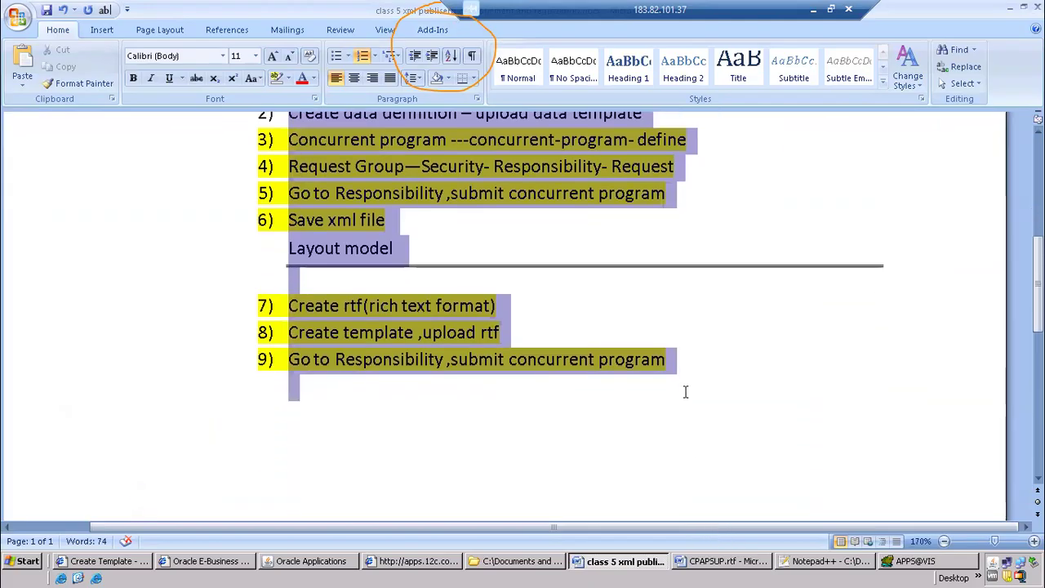
left_click(426, 426)
scroll(425, 428, "up", 4)
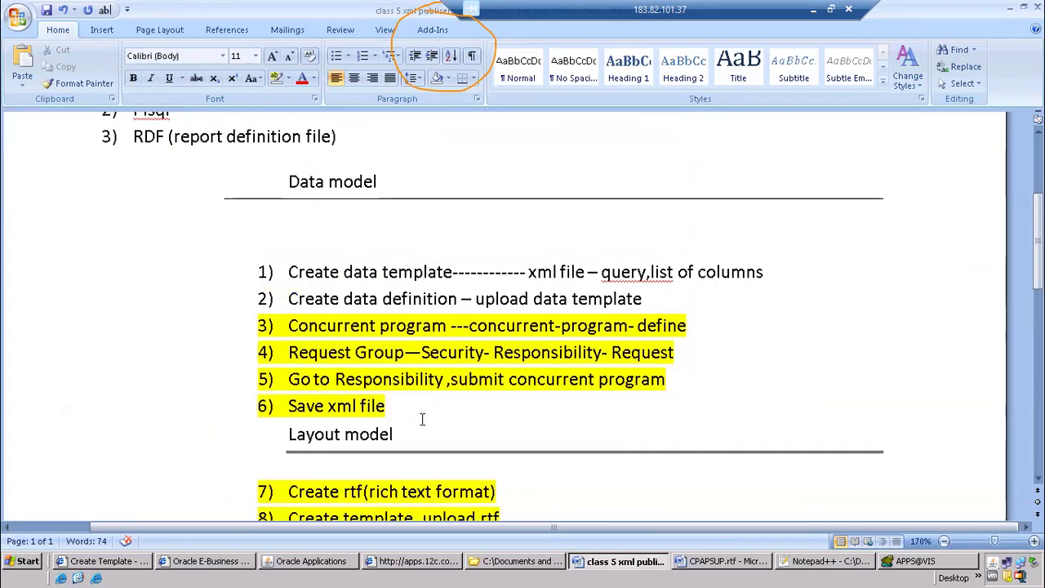
left_click(397, 270)
Copy CPAPSUP.xml from the combined folder in Windows Explorer into its xml publisher subfolder
left_click(521, 561)
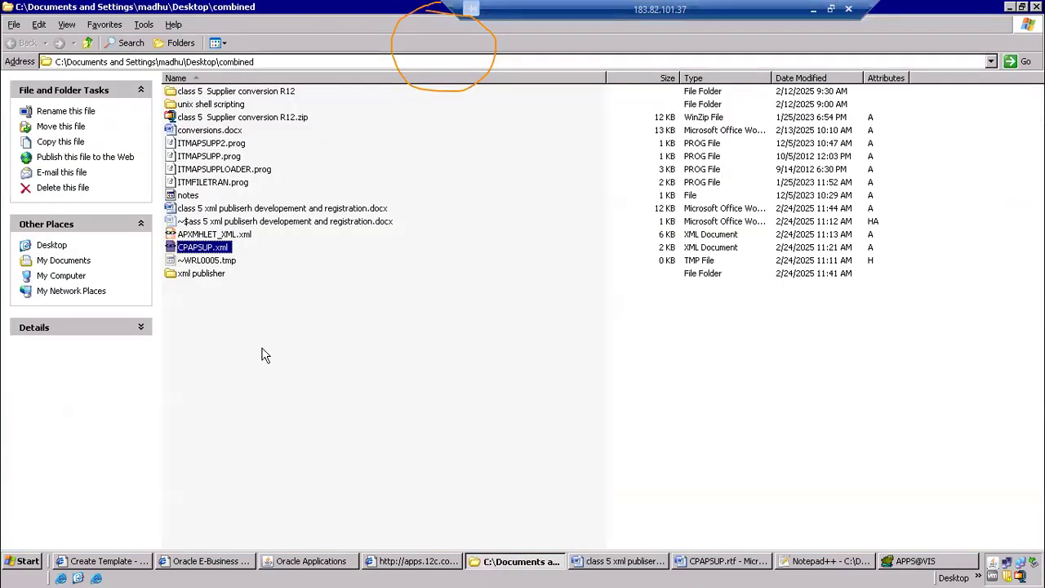
double_click(204, 274)
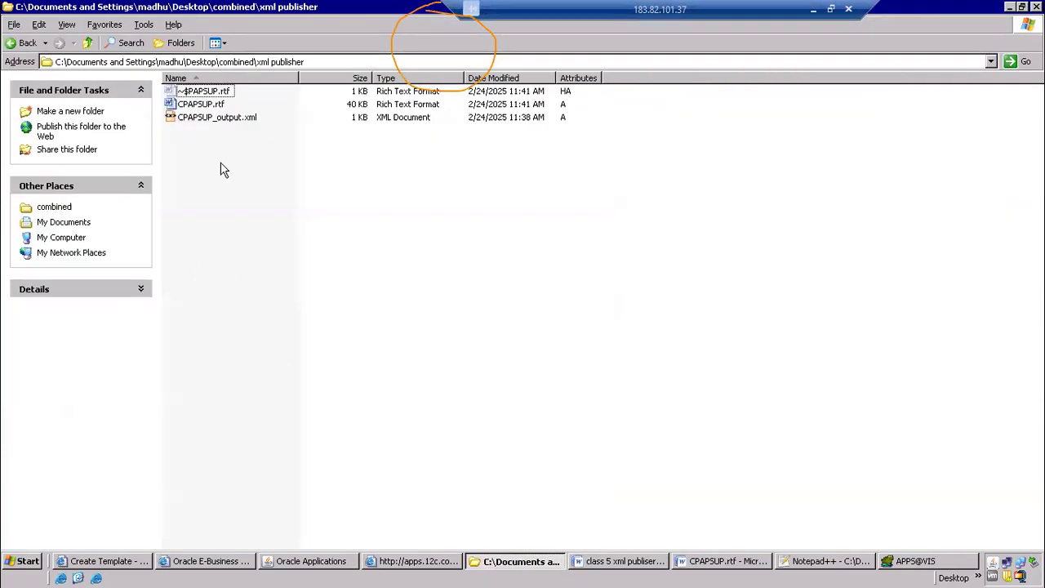
left_click(19, 42)
left_click(230, 298)
left_click(210, 212)
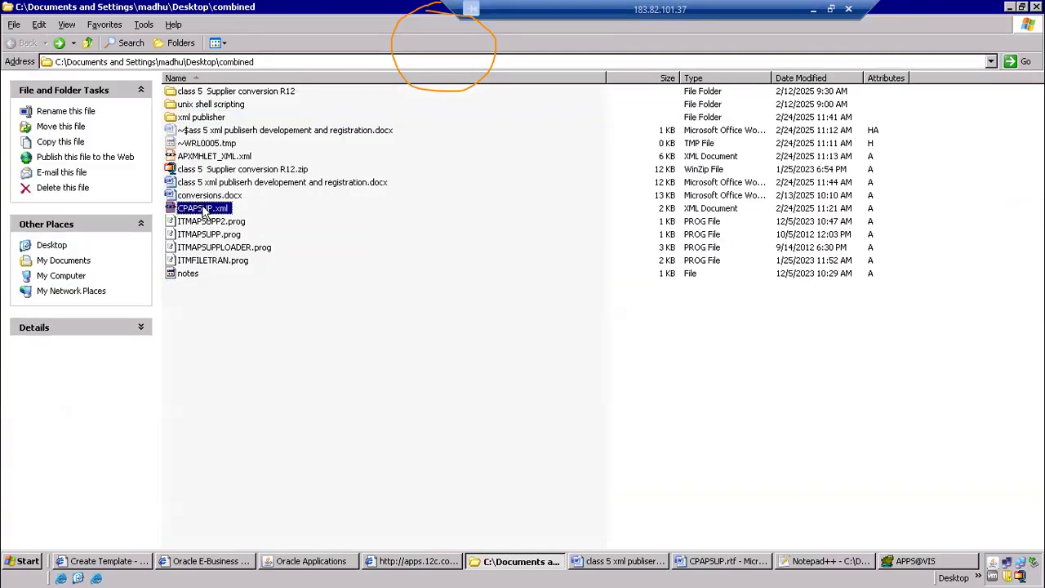
right_click(204, 208)
left_click(231, 365)
left_click(201, 130)
left_click(197, 119)
double_click(199, 119)
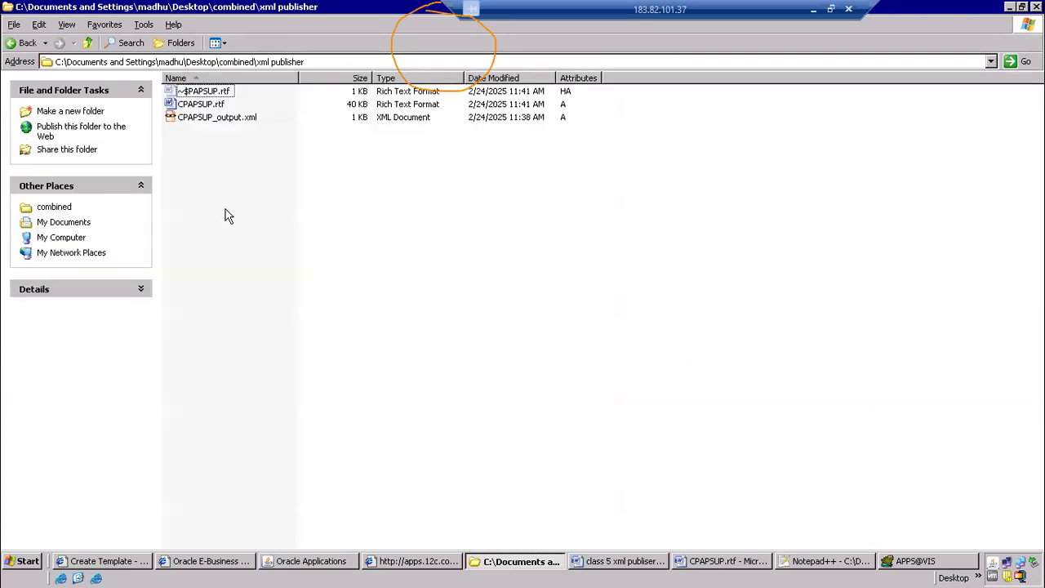
right_click(211, 166)
left_click(245, 236)
Duplicate CPAPSUP.xml within the xml publisher folder and rename the copy to CPAPSUP2.xml
left_click(198, 149)
left_click(197, 135)
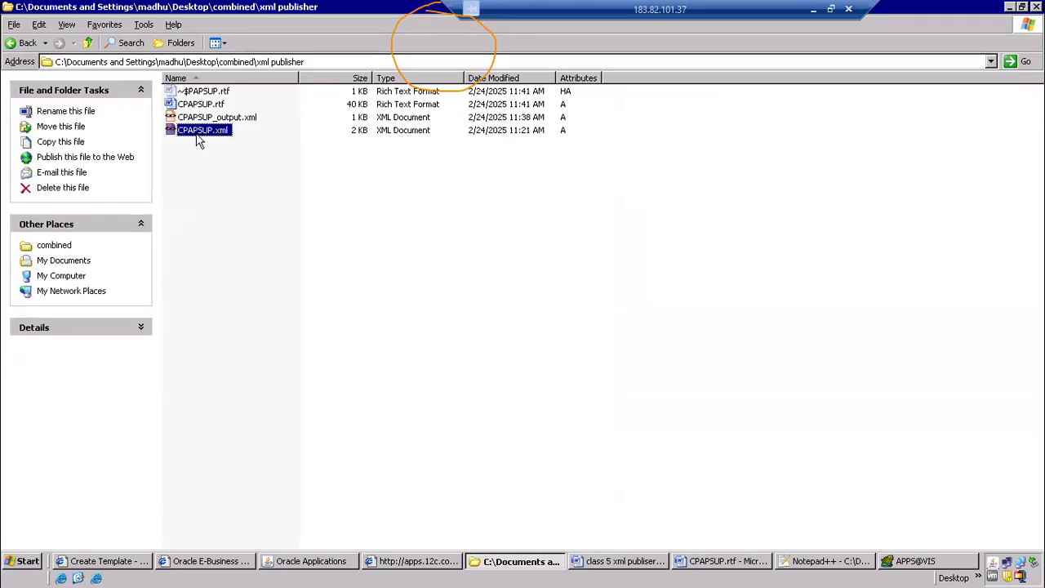
key("ctrl+v")
left_click(232, 146)
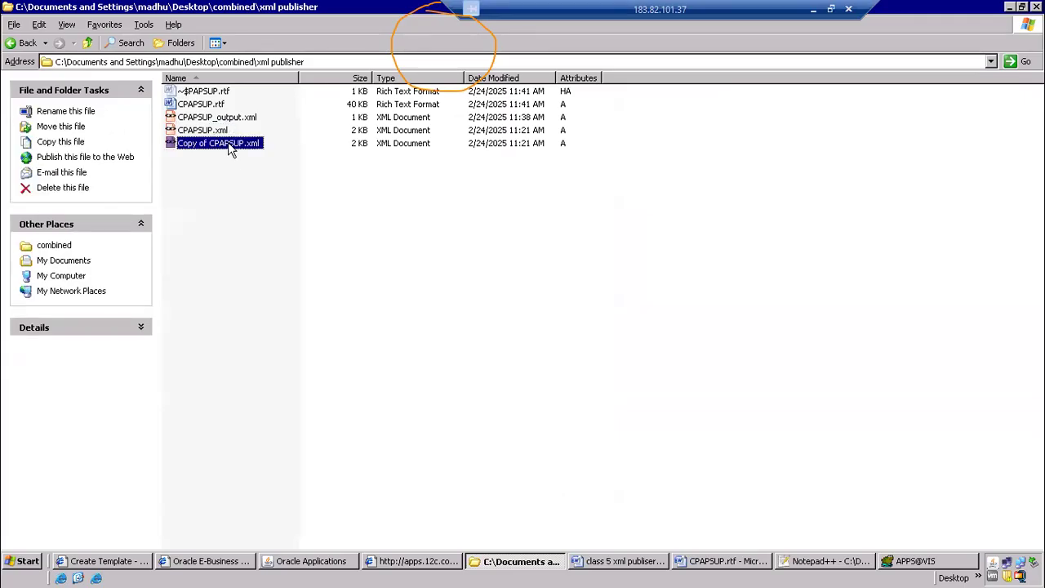
left_click(233, 146)
left_click(209, 143)
key("BackSpace")
key("BackSpace")
key("BackSpace")
key("BackSpace")
key("BackSpace")
key("BackSpace")
key("BackSpace")
key("BackSpace")
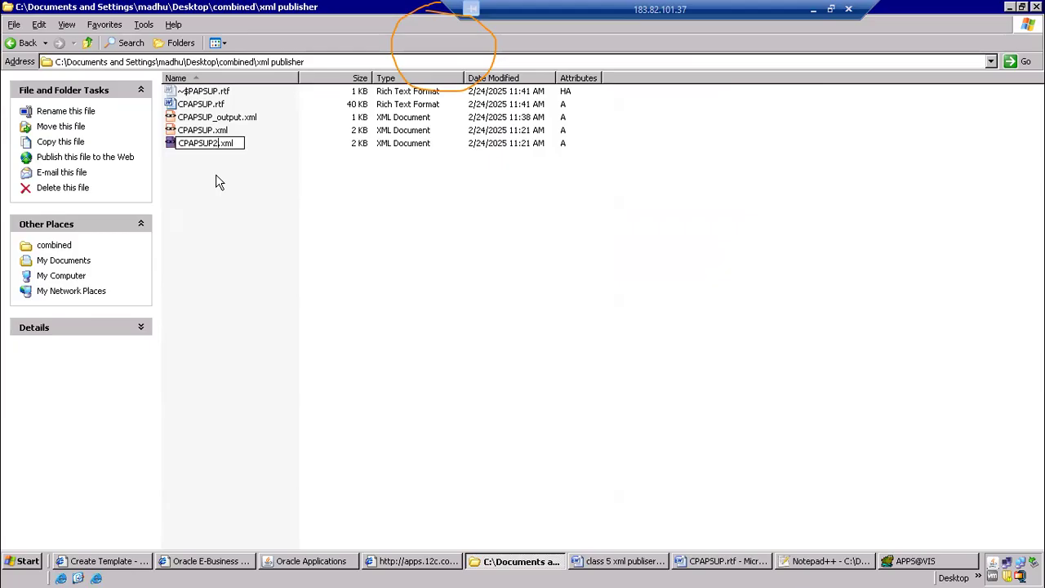
left_click(216, 174)
left_click(209, 147)
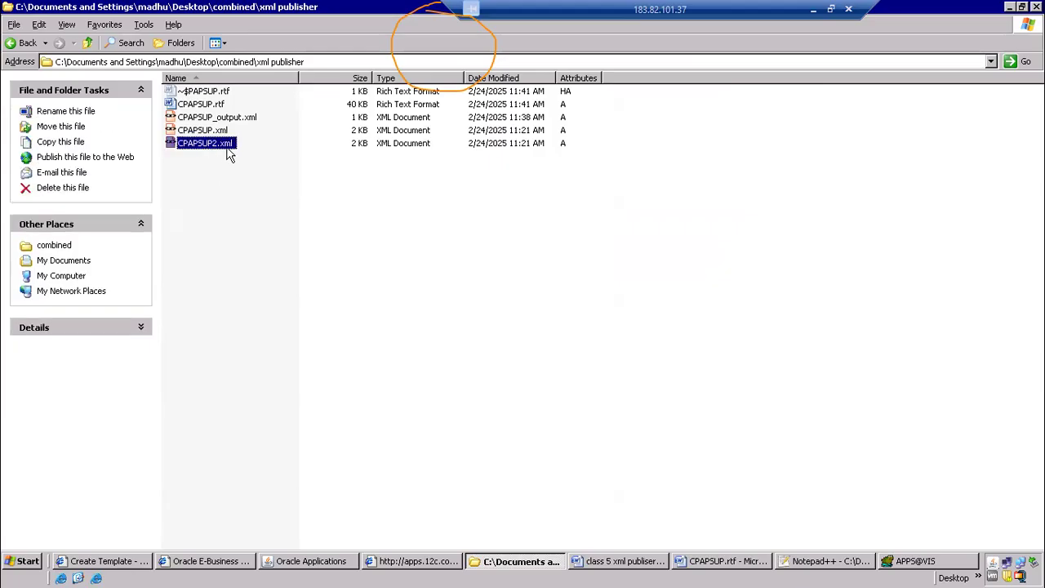
left_click(229, 178)
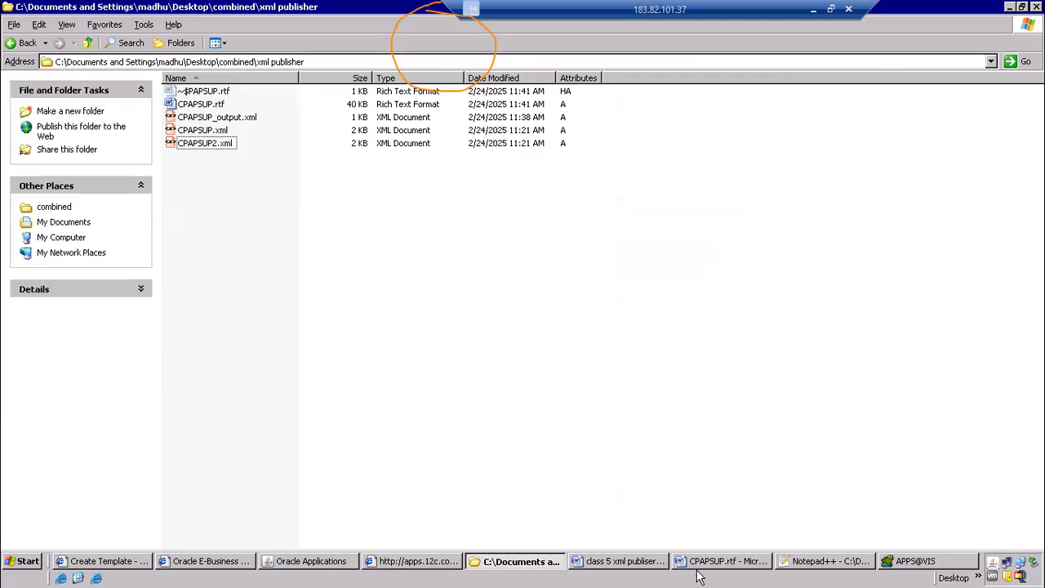
Bring up the CPAPSUP.rtf layout document in Word and close it
left_click(732, 566)
right_click(732, 564)
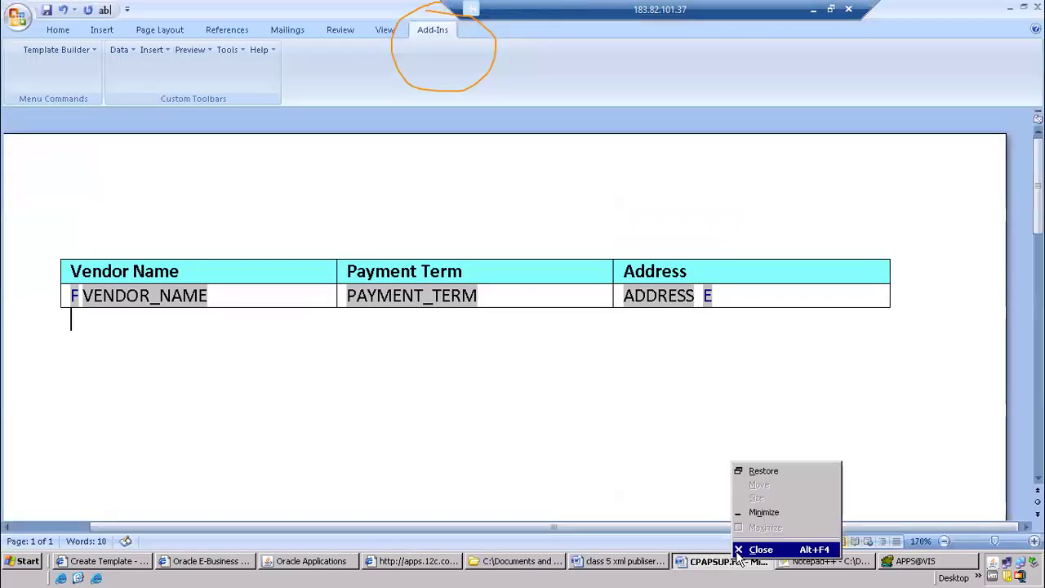
left_click(739, 550)
Review the data template step in the class 5 notes against CPAPSUP2.xml, and read the data definition step
left_click(668, 562)
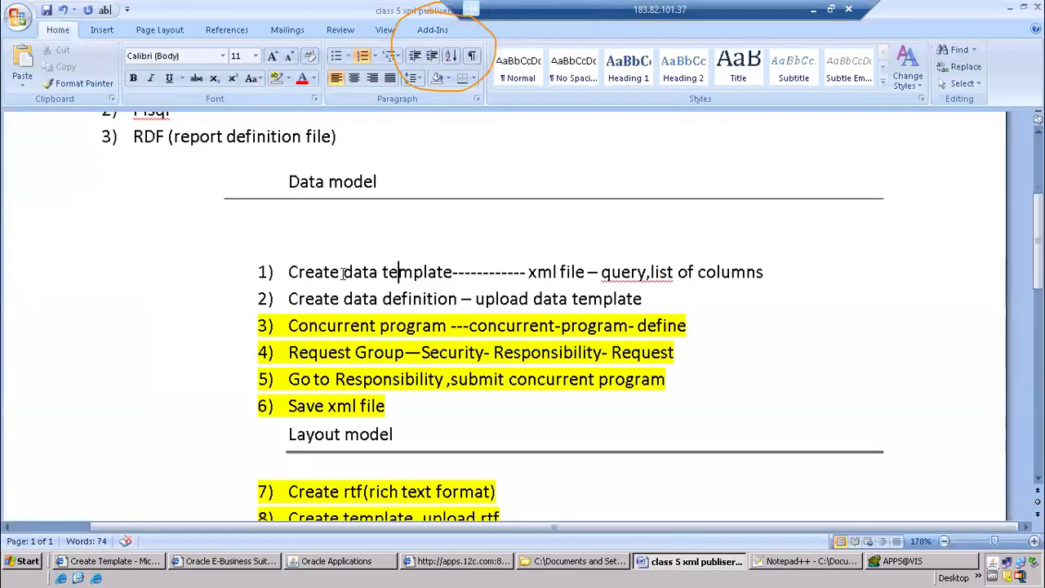
left_click_drag(288, 272, 417, 287)
key("alt+Tab")
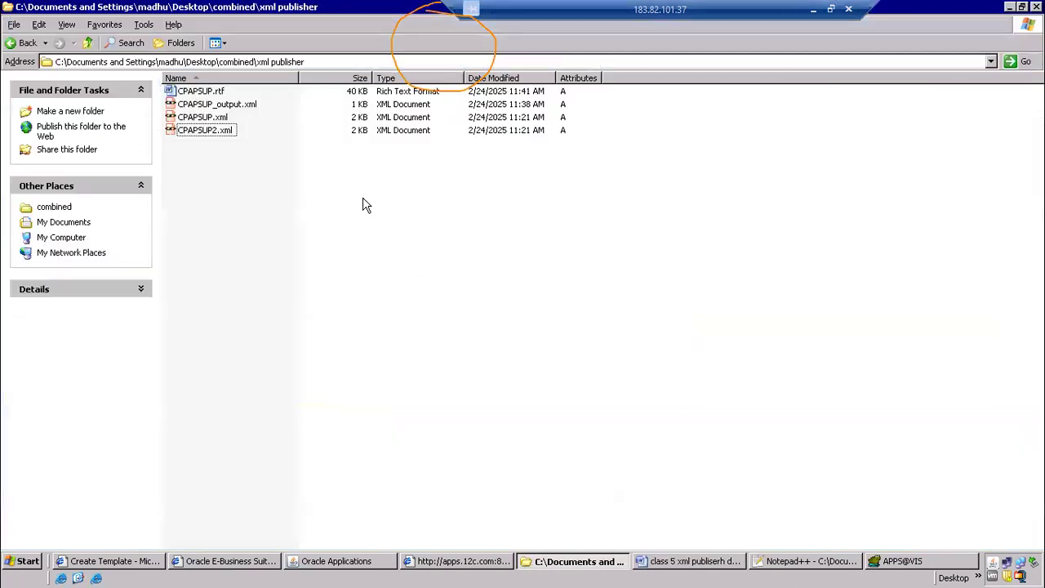
left_click(209, 133)
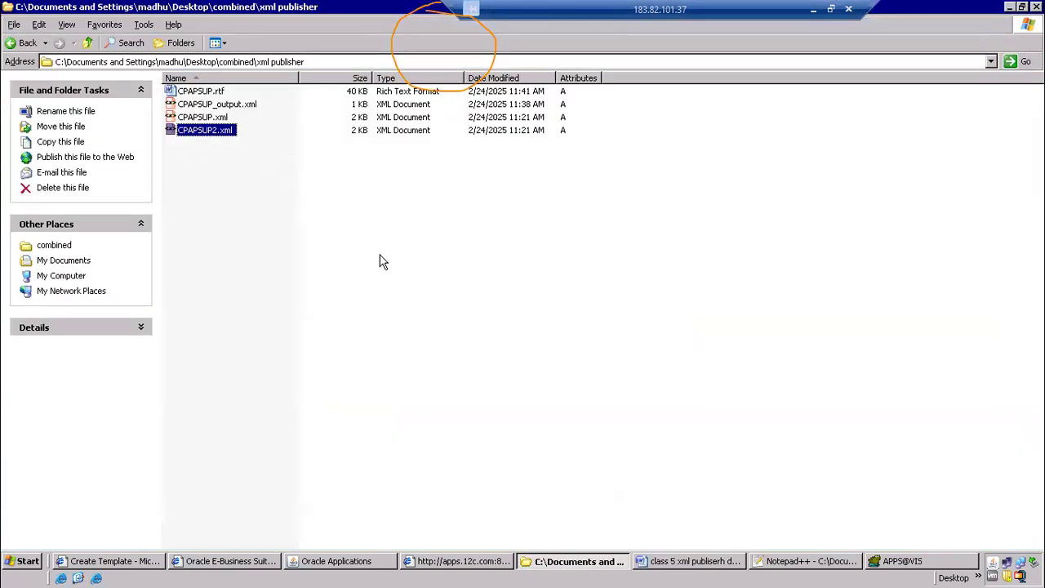
key("alt+Tab")
left_click_drag(291, 299, 431, 298)
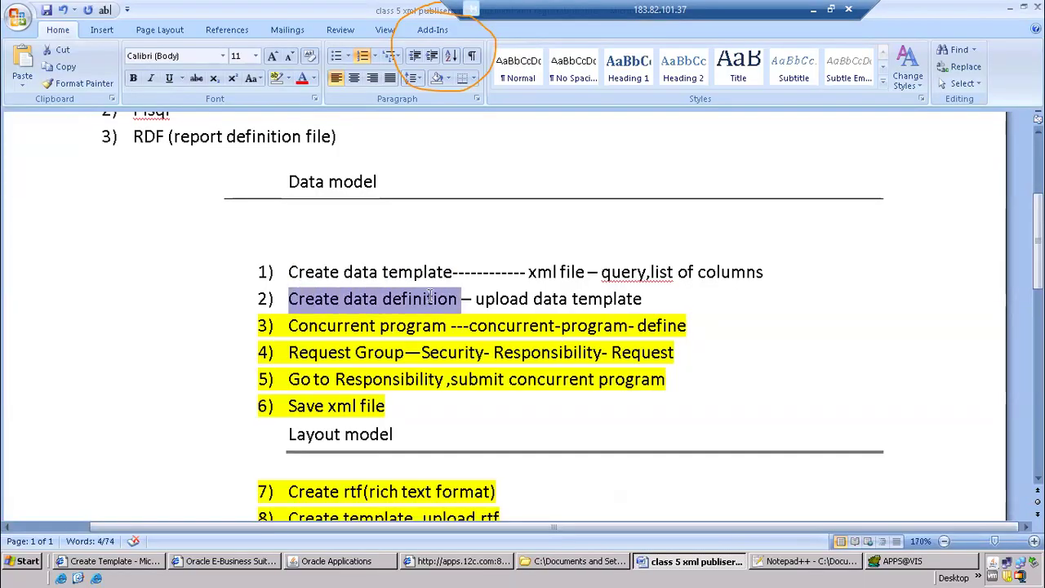
Switch to XML Publisher in Internet Explorer and start creating a new data definition
left_click(336, 561)
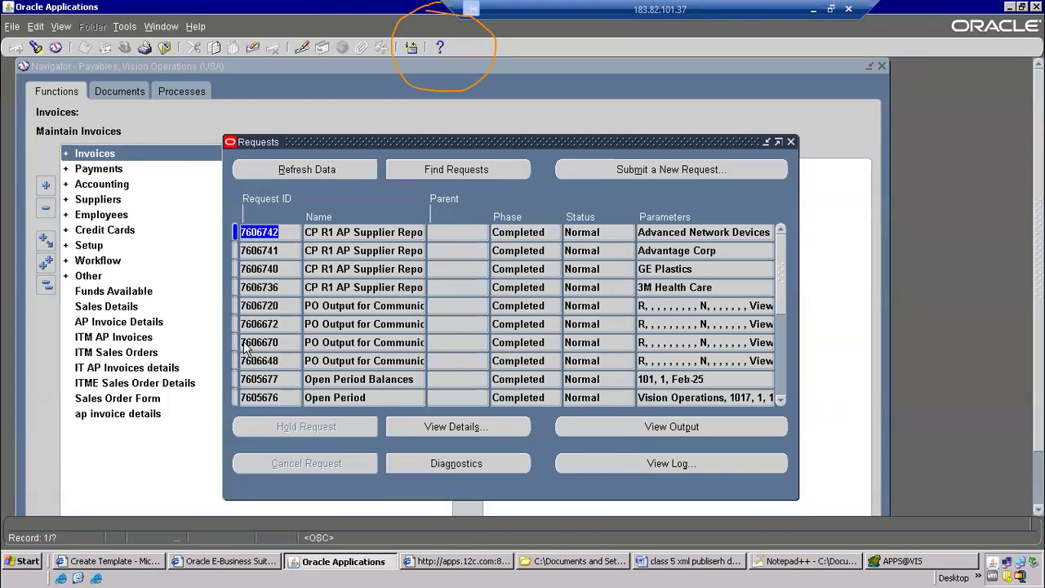
left_click(70, 564)
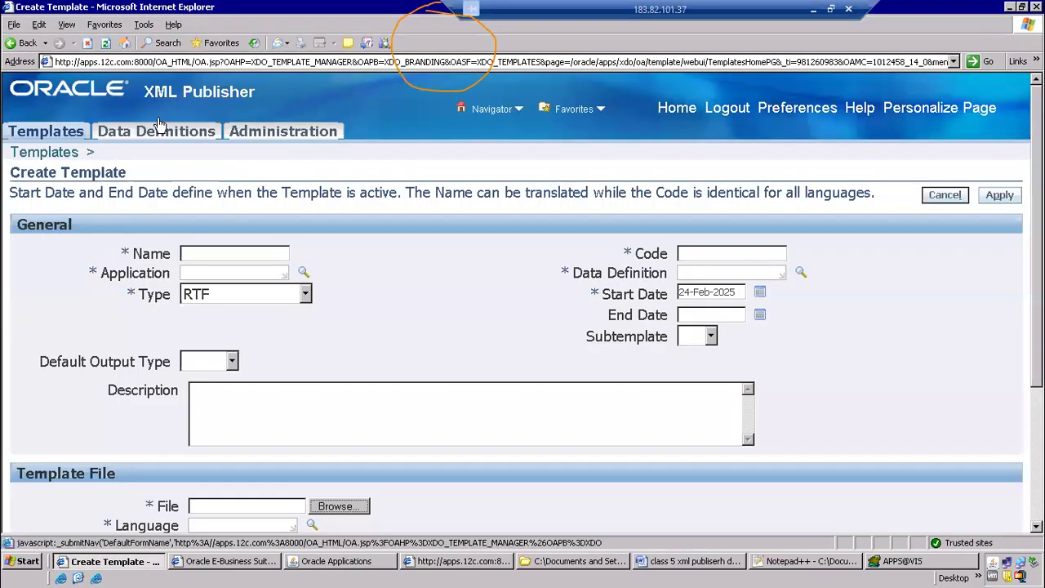
left_click(163, 136)
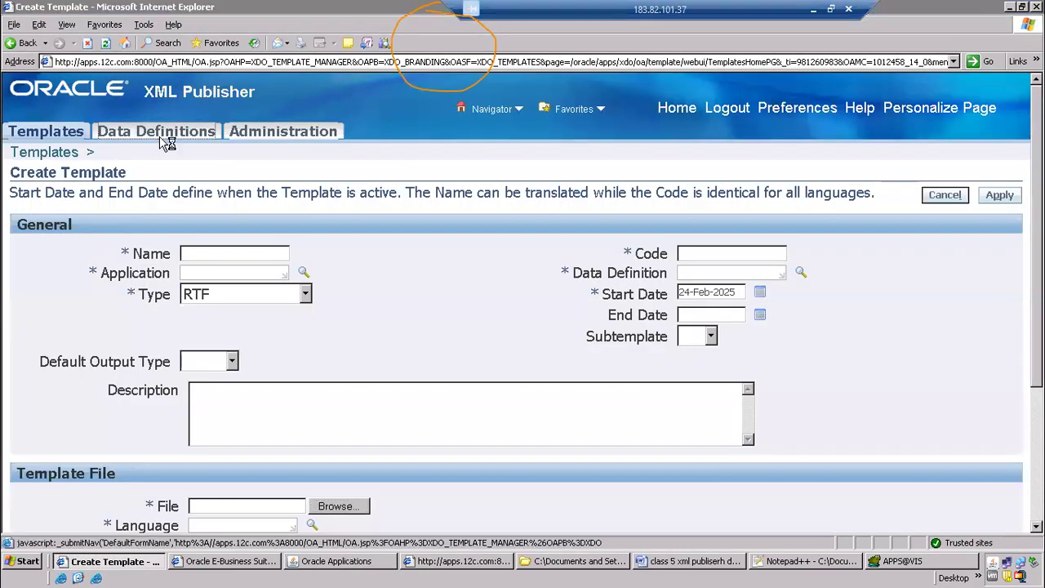
left_click(495, 319)
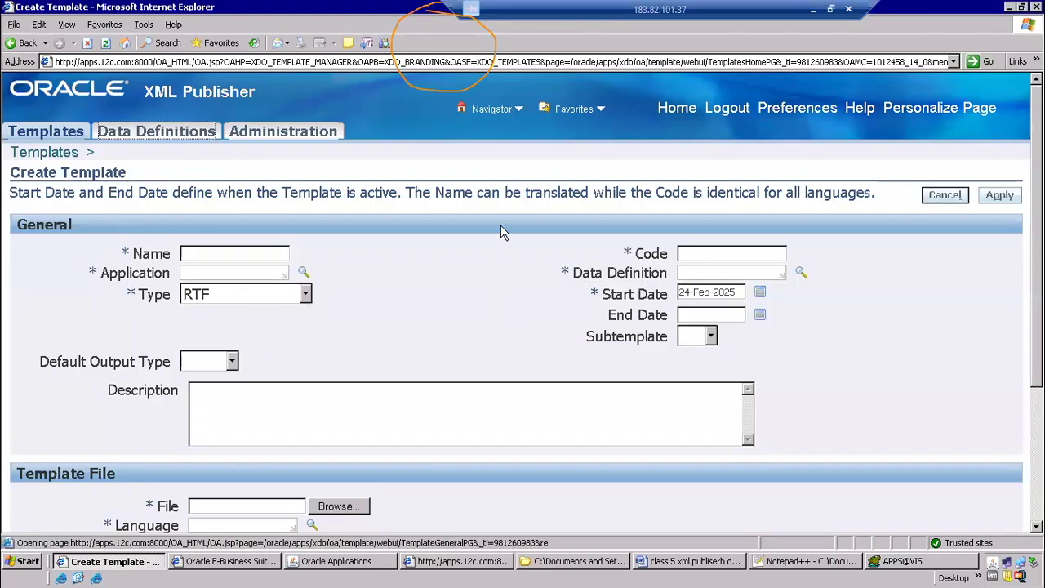
left_click(915, 276)
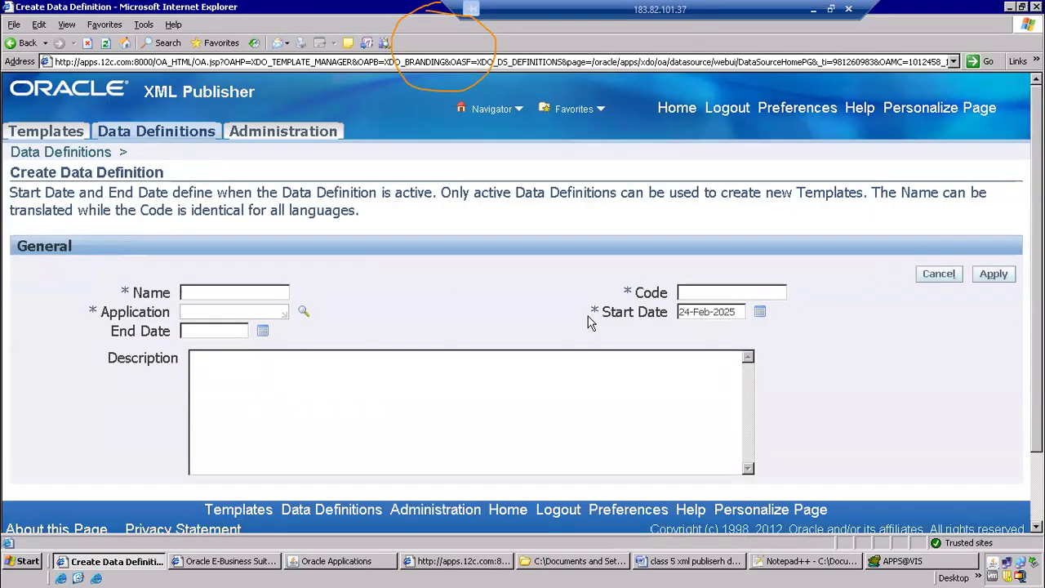
Copy the base name of the CPAPSUP2.xml file and enter CPAPSUP2 as the new data definition's code
left_click(712, 290)
key("alt+Tab")
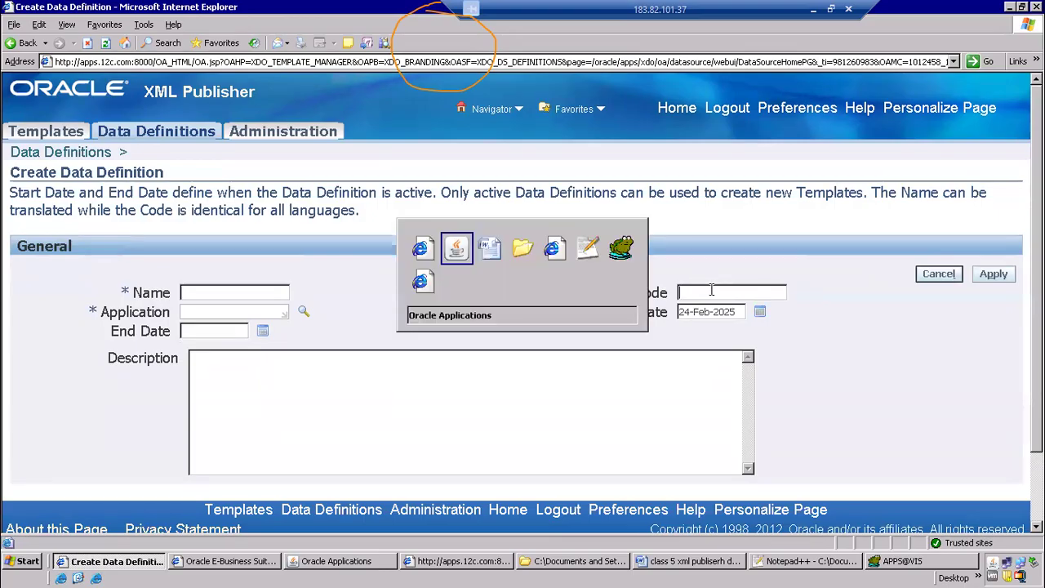
key("alt+Tab")
key("alt+Tab")
key("F2")
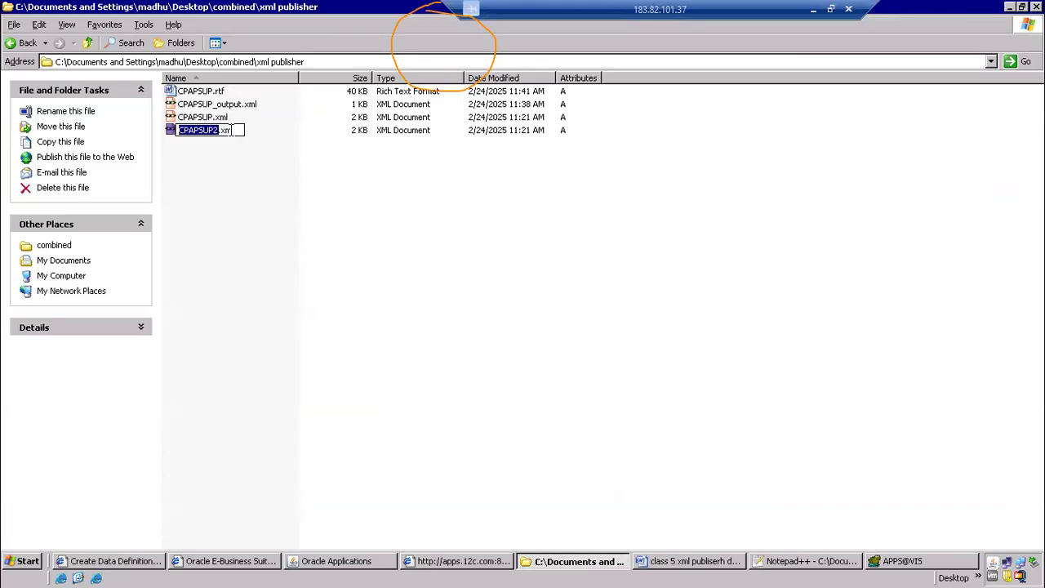
key("alt+Tab")
type("CPAPSUP2")
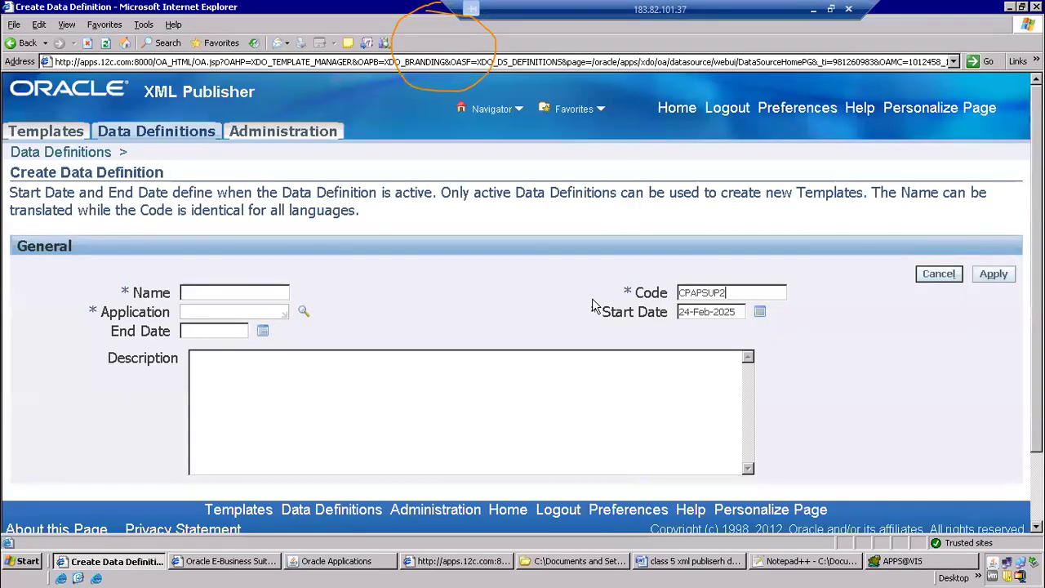
Complete the data definition with the name CPAPSUP2 and the application Payables, and save it
type("CPAPSUP2")
left_click(198, 311)
key("Tab")
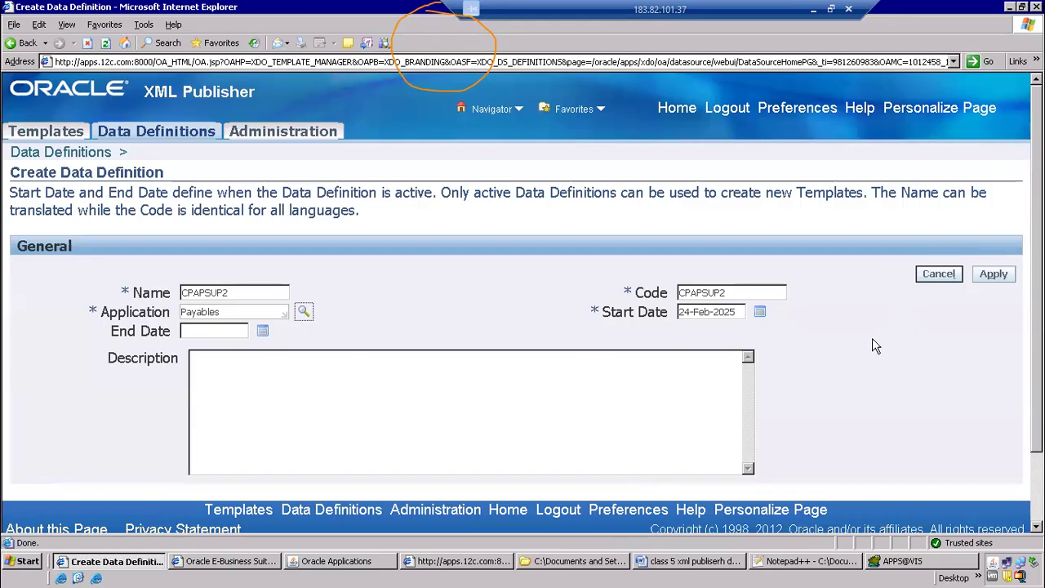
scroll(985, 336, "down", 2)
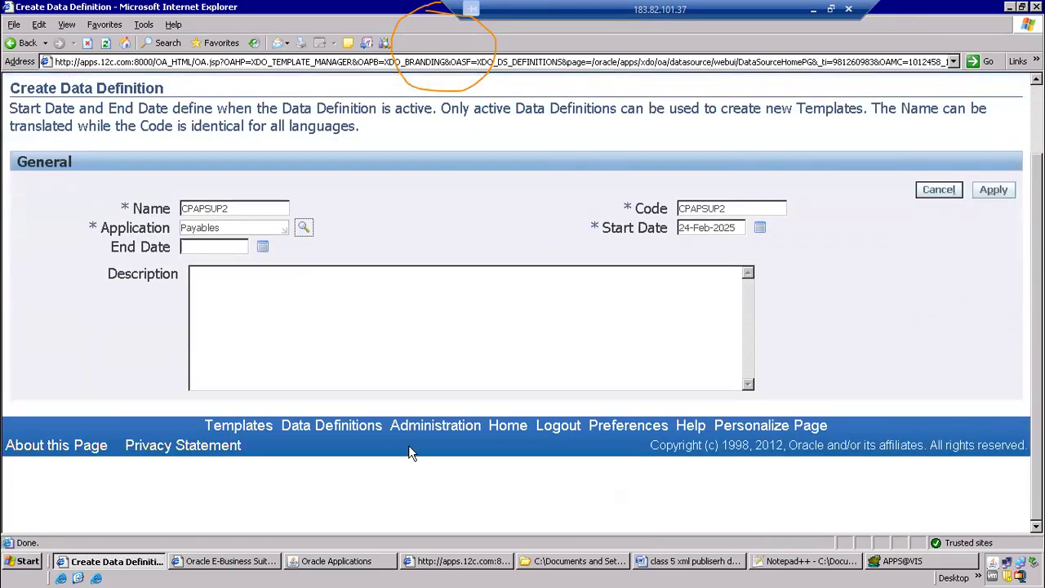
left_click(998, 192)
Upload CPAPSUP2.xml from the xml publisher folder as the data template of the CPAPSUP2 data definition
scroll(441, 392, "down", 5)
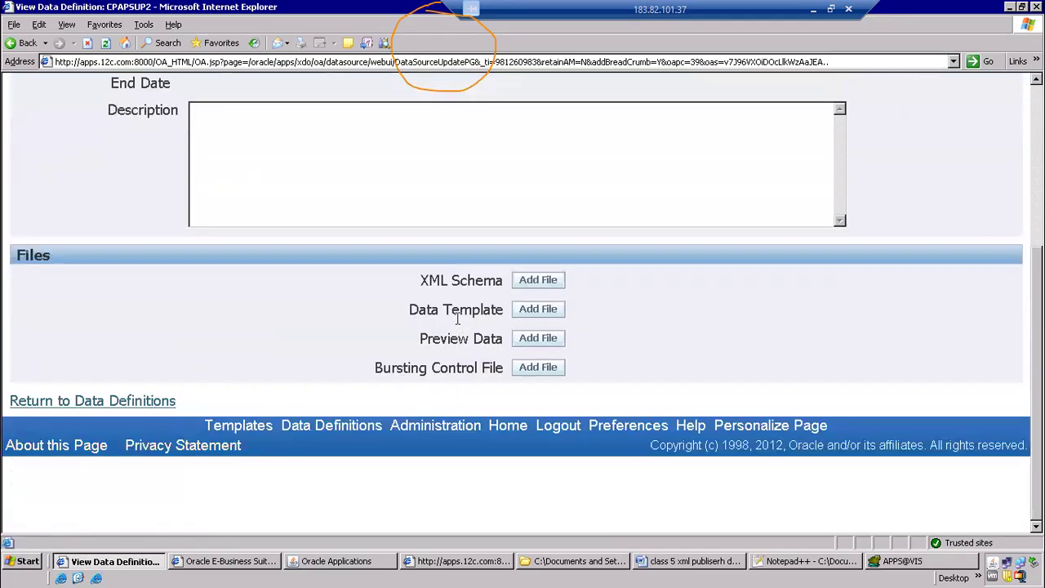
left_click(516, 311)
left_click(344, 229)
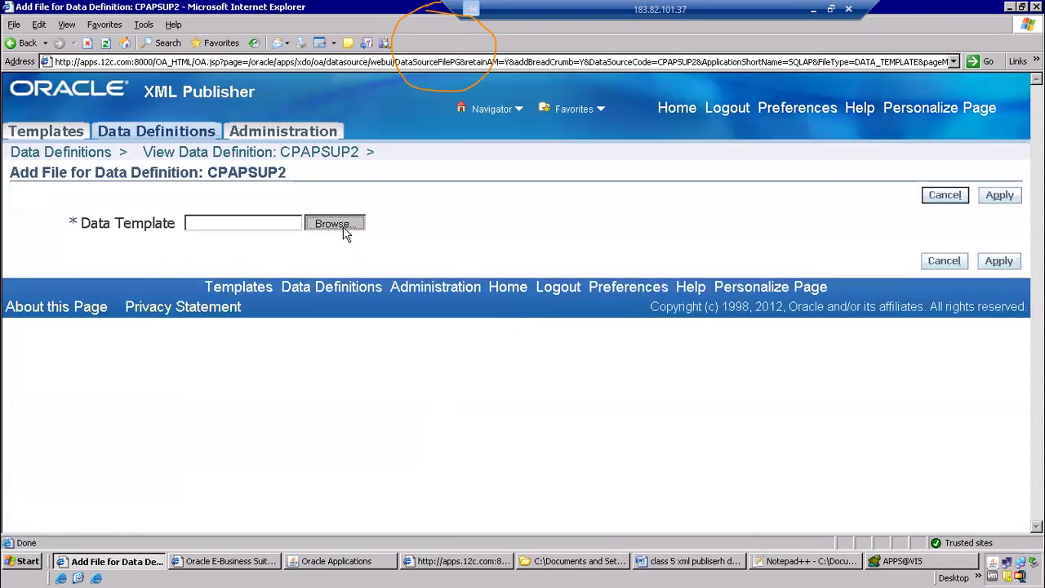
left_click(506, 245)
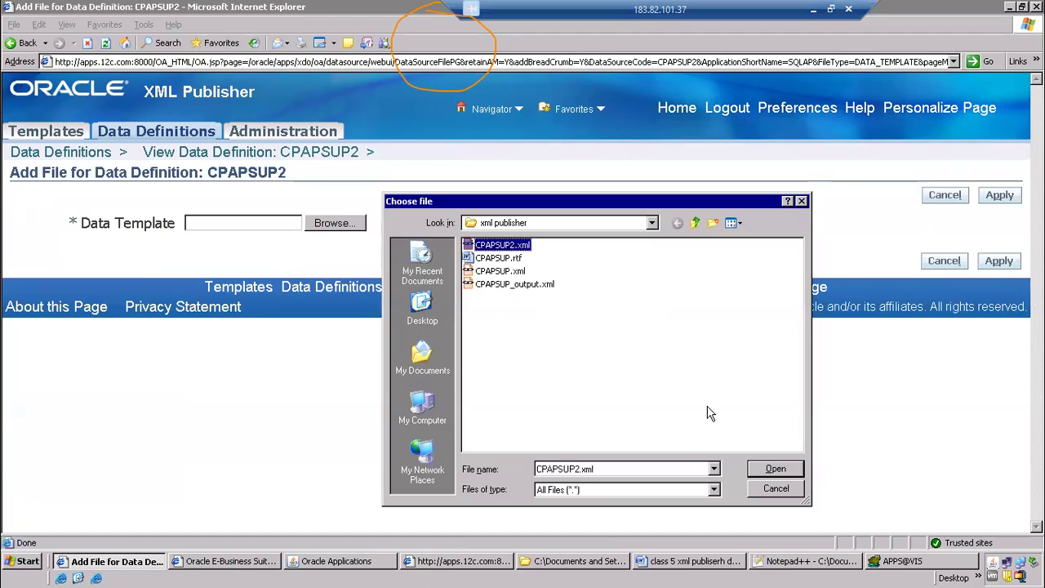
left_click(782, 472)
left_click(1000, 202)
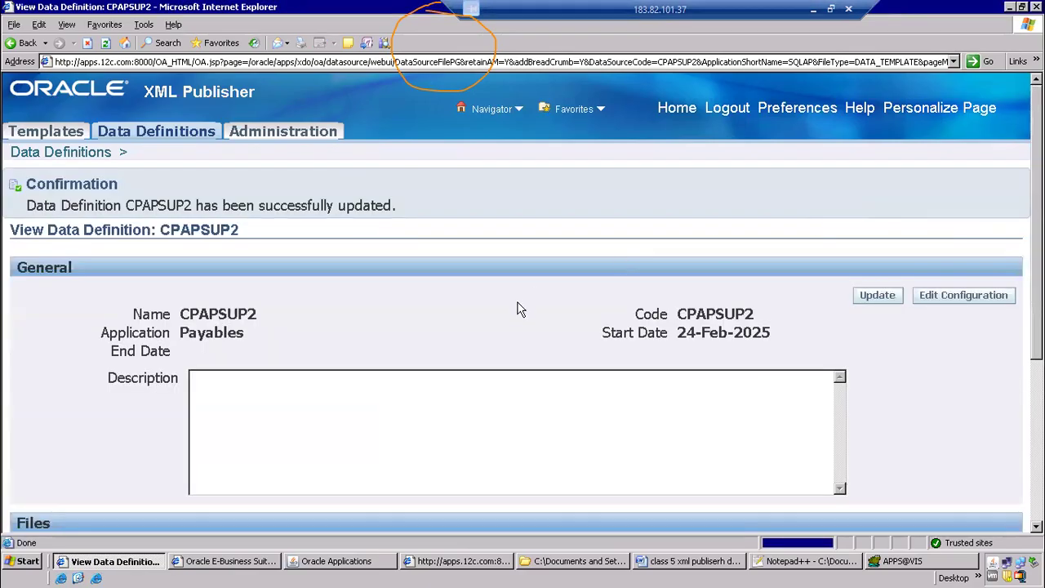
scroll(518, 327, "down", 5)
Switch to the class 5 notes in Word and review the concurrent program, request group and responsibility steps
key("alt+Tab")
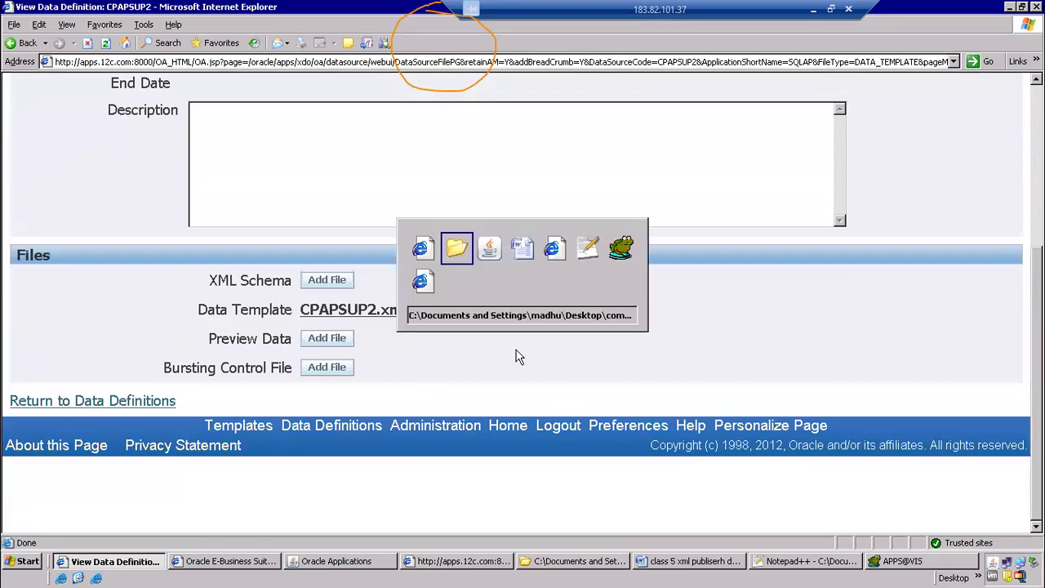
key("alt+Tab")
key("alt+Tab")
scroll(335, 347, "down", 1)
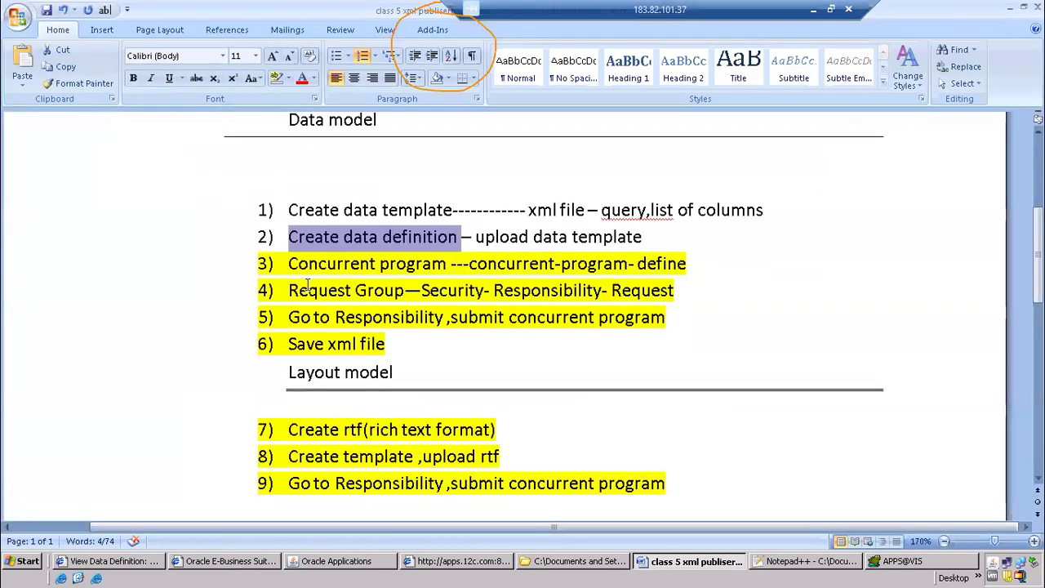
left_click_drag(291, 263, 439, 320)
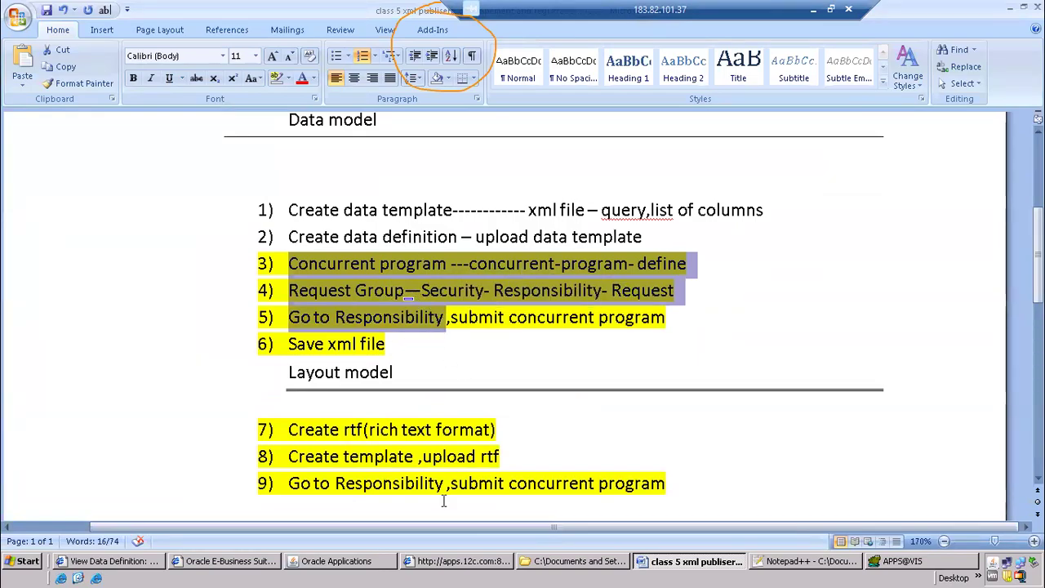
Switch to Oracle Applications and change the responsibility to System Administrator
left_click(336, 561)
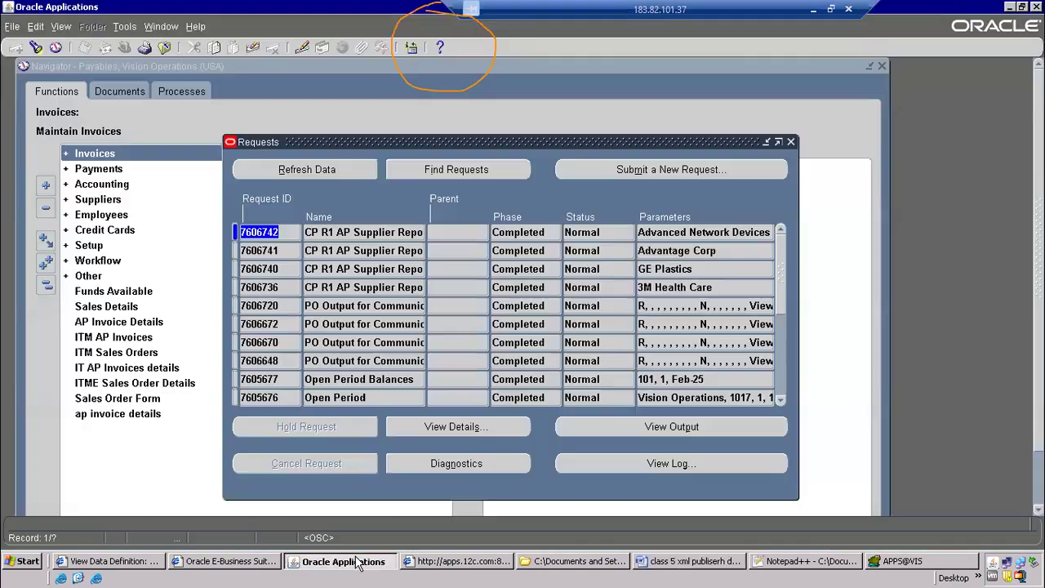
left_click(170, 83)
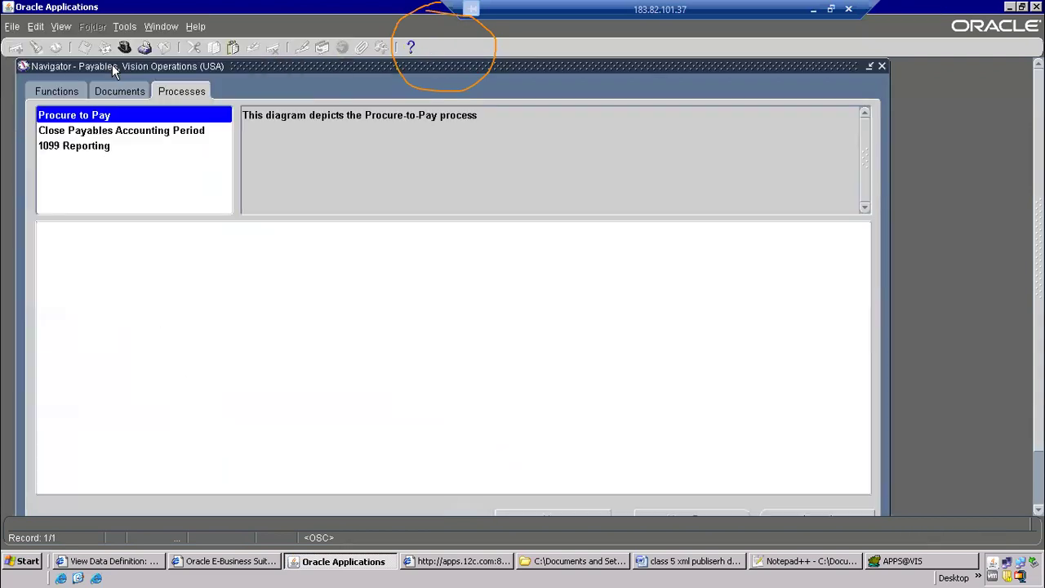
left_click(65, 93)
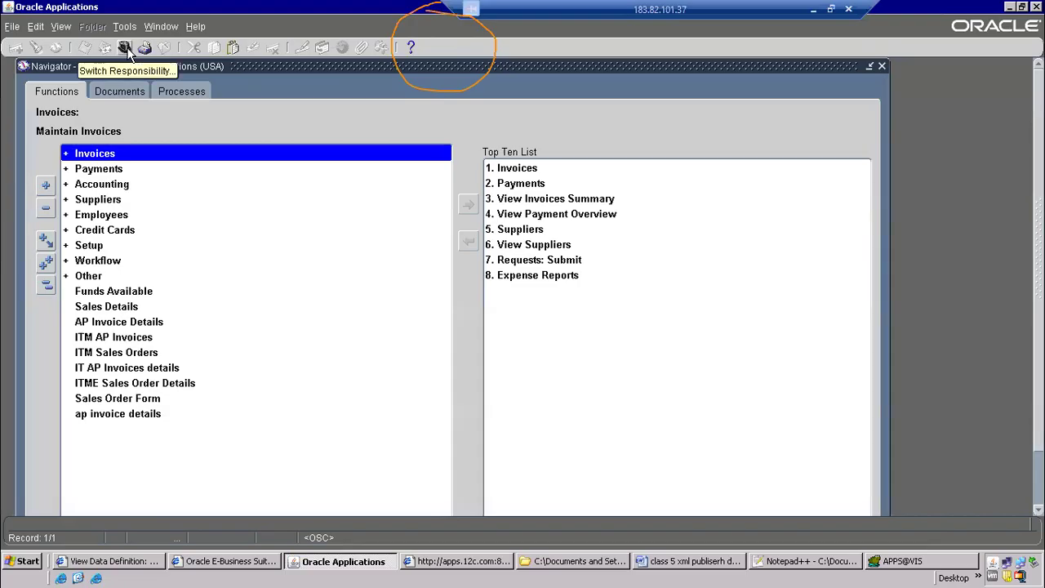
left_click(12, 26)
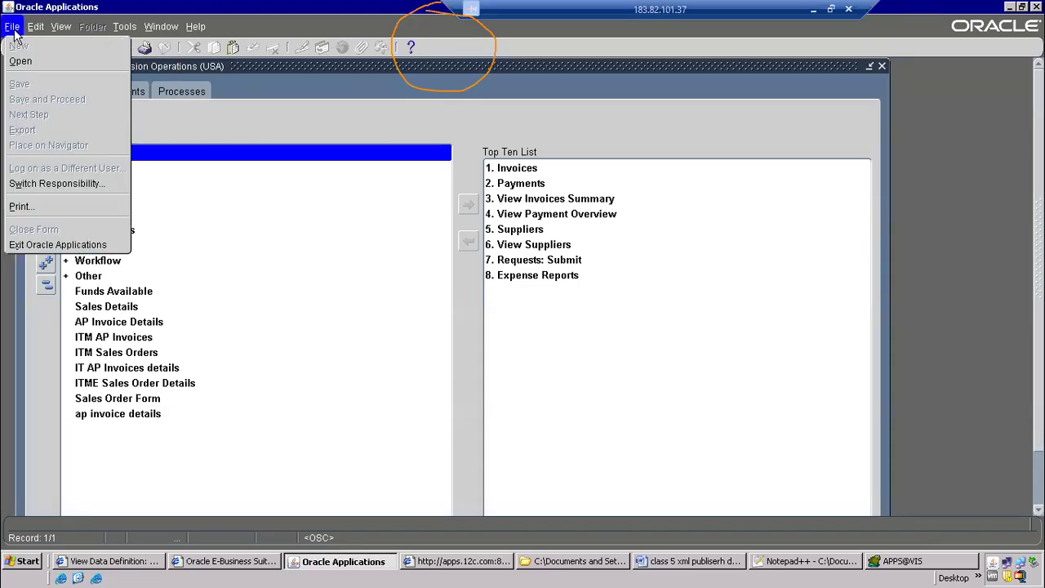
left_click(33, 184)
type("system Administrat")
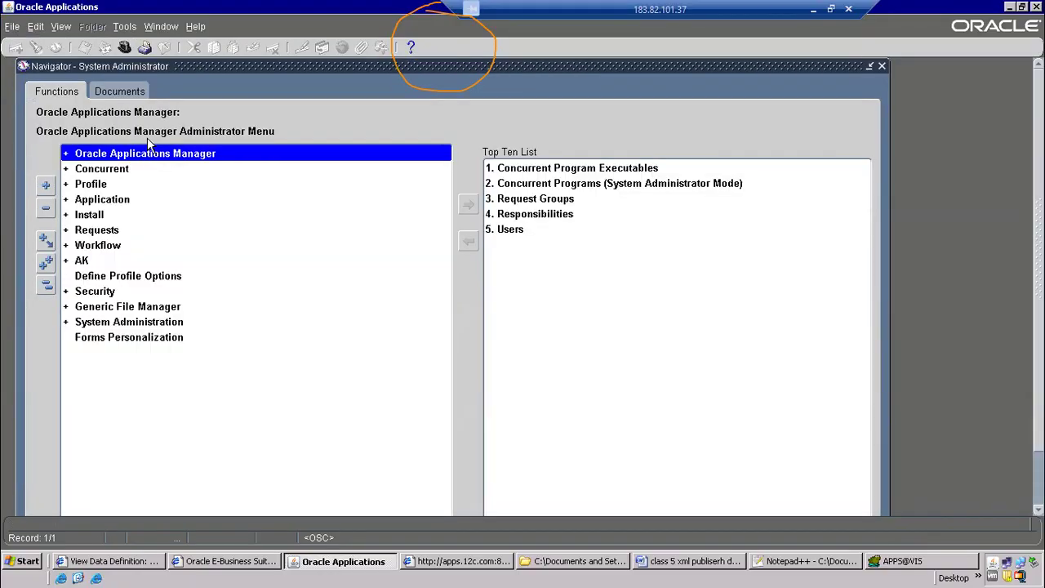
Expand Concurrent and Program in the navigator, then clear the Top Ten List and add the concurrent program definition to it
double_click(99, 172)
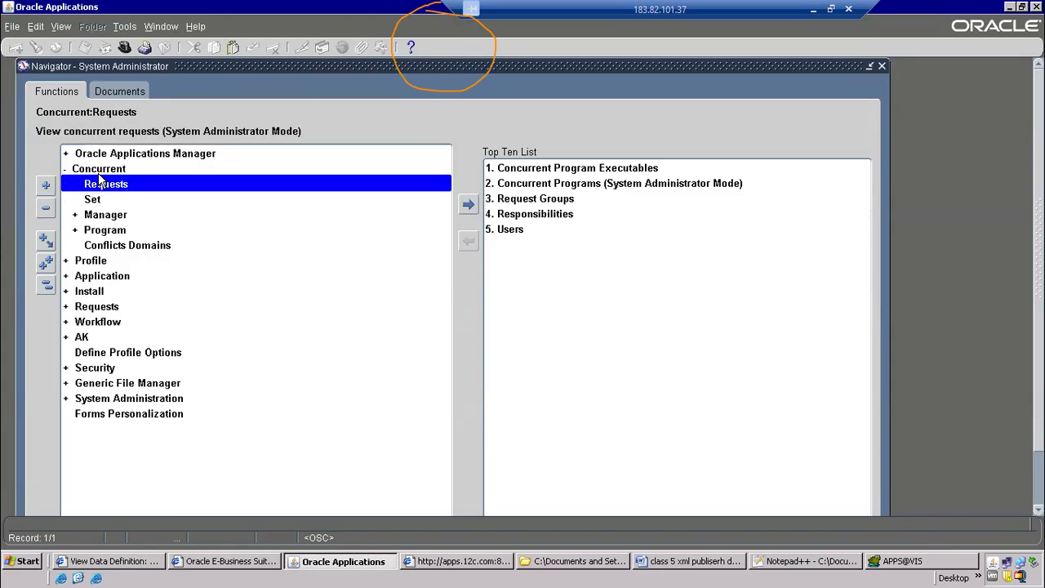
double_click(102, 231)
left_click(111, 250)
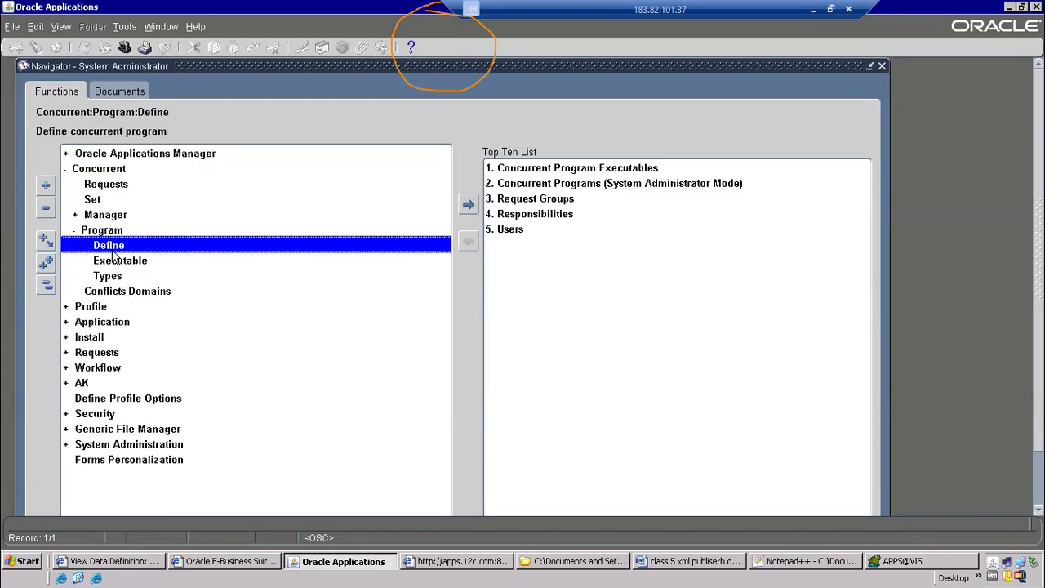
left_click(595, 187)
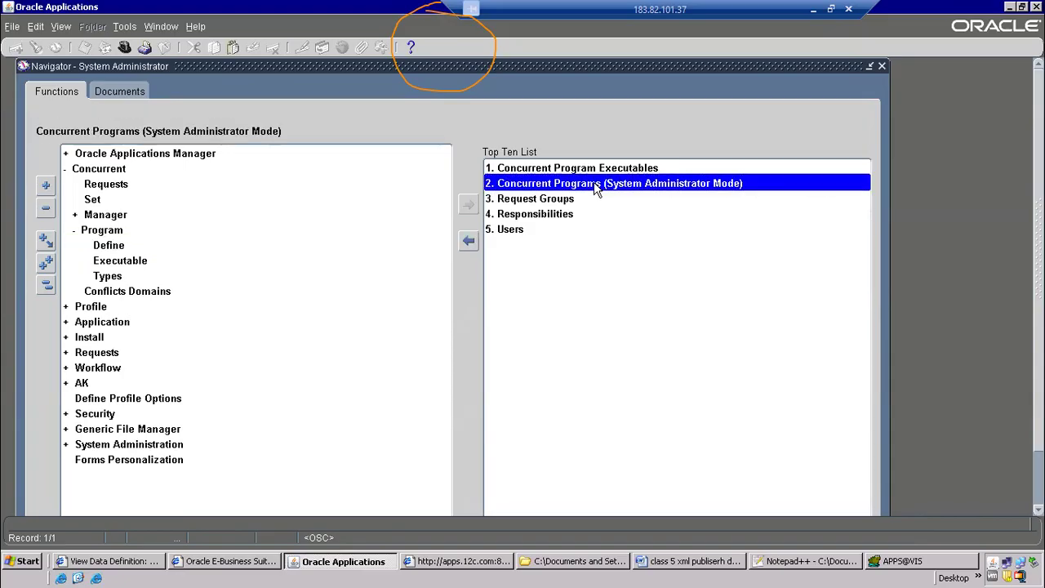
left_click(468, 240)
left_click(468, 240)
left_click(468, 240)
left_click(468, 240)
left_click(468, 240)
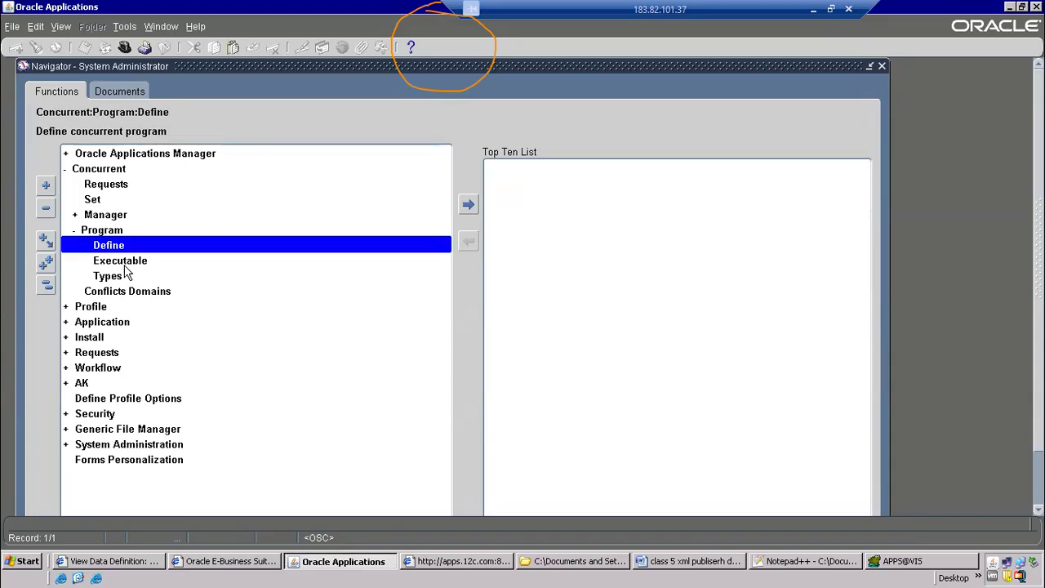
left_click(468, 205)
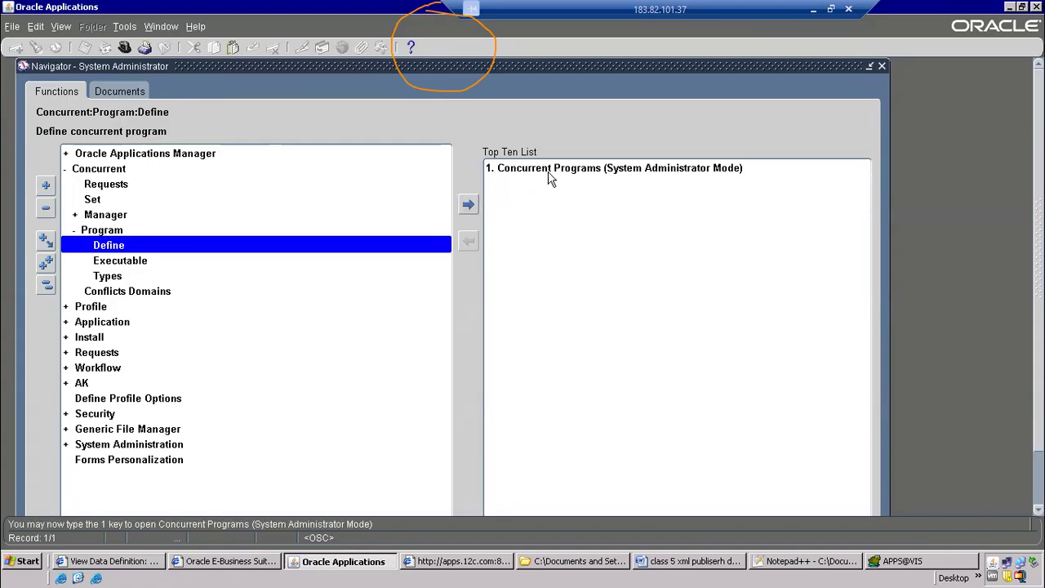
Open the Concurrent Programs form from the Top Ten List, close it and open it again
double_click(548, 172)
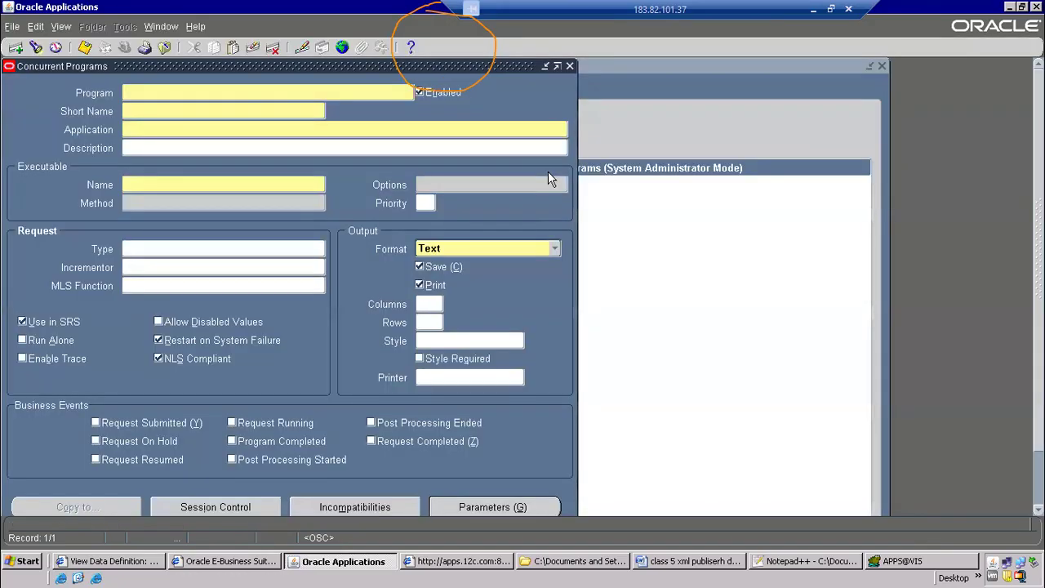
left_click(166, 49)
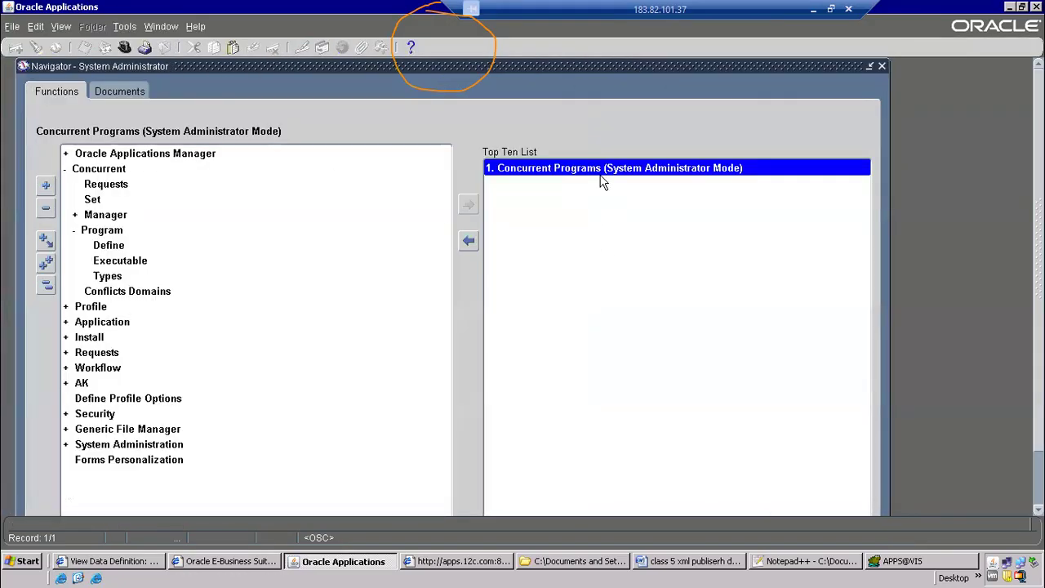
double_click(548, 171)
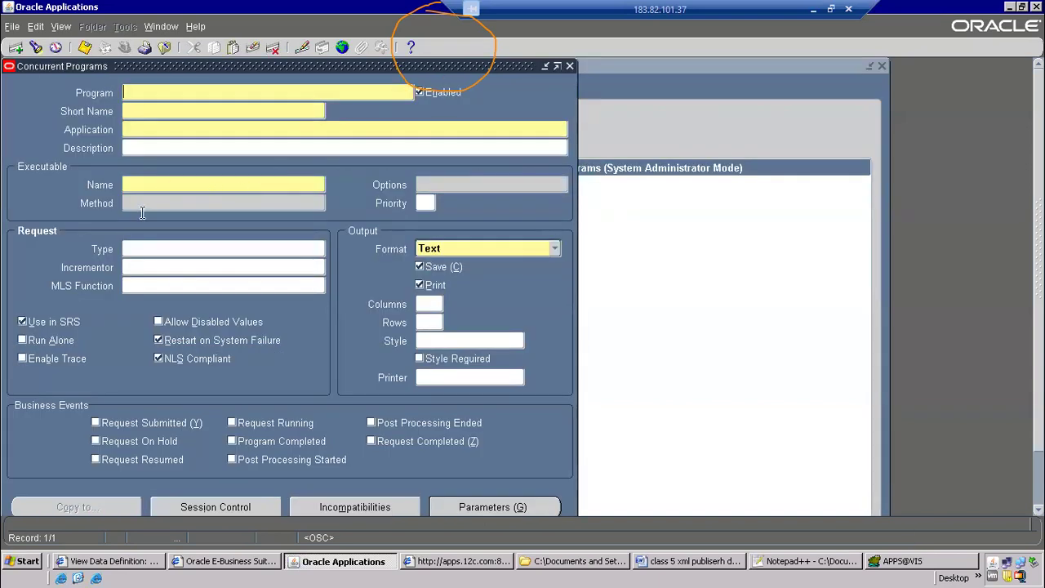
Set the program's executable to XDODTEXE from the XML Publisher application and its output format to XML
left_click(166, 183)
type("XDODTEXE")
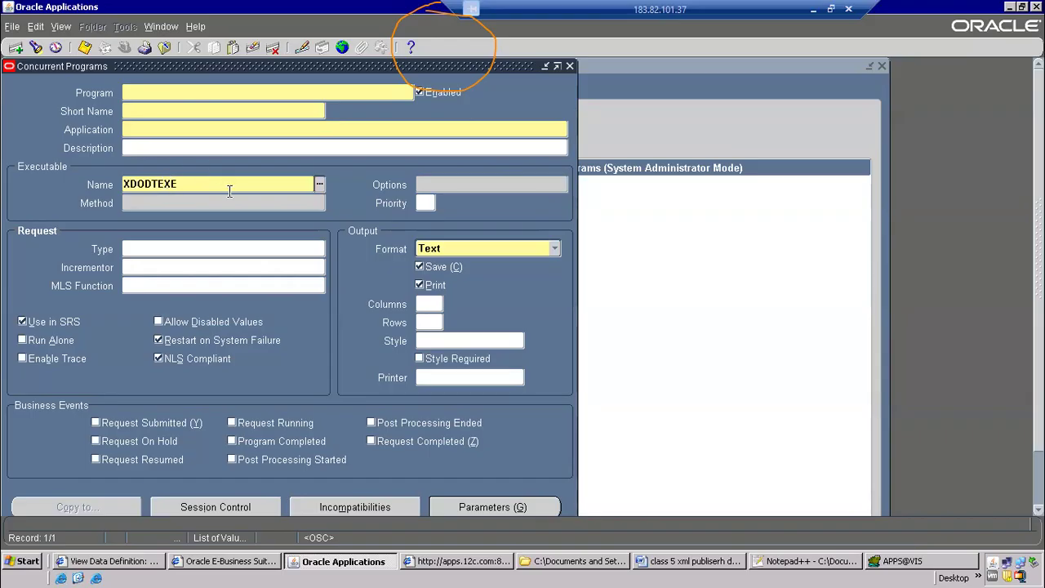
key("Tab")
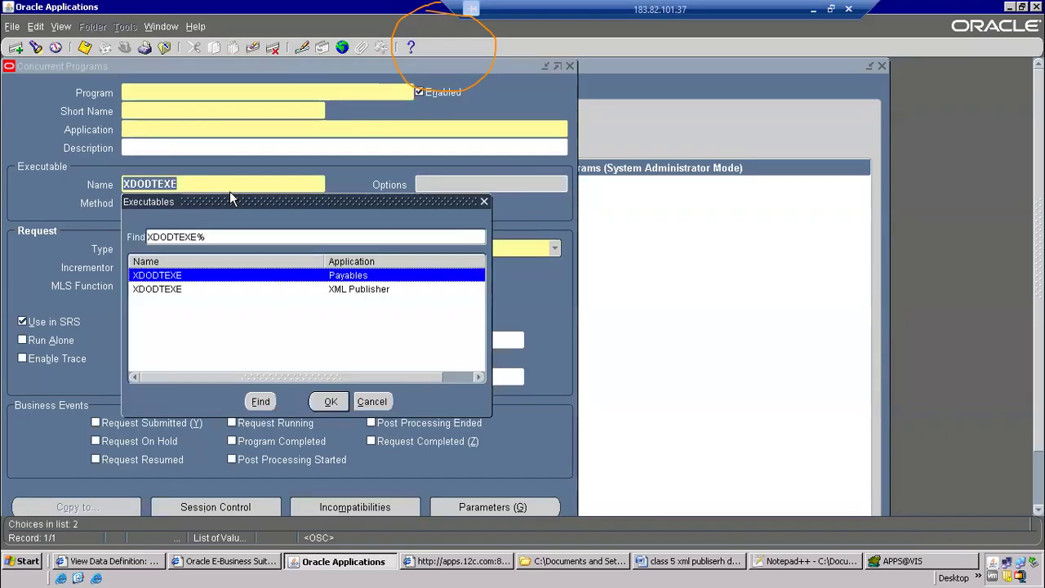
double_click(355, 296)
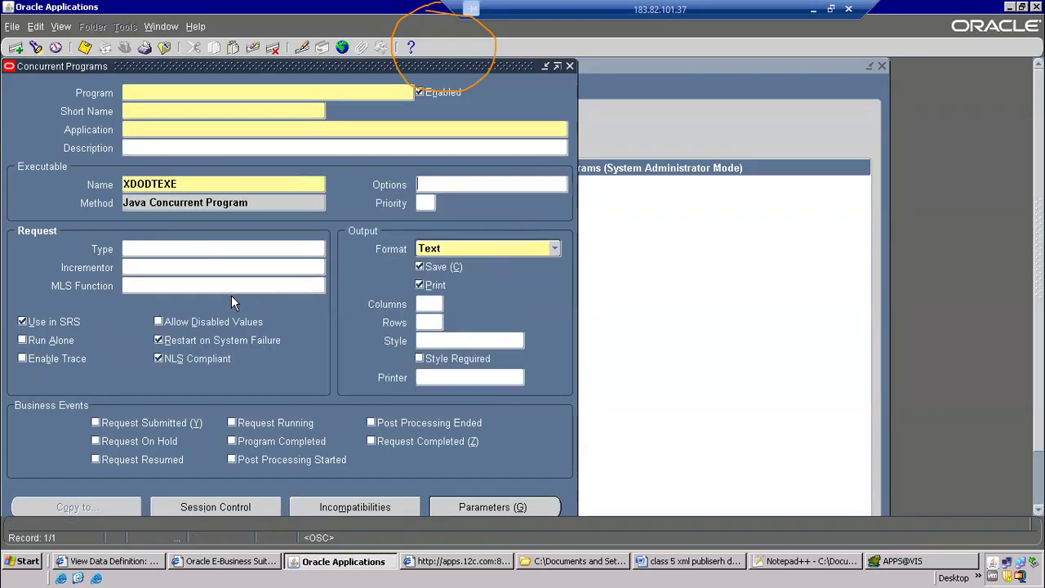
left_click(448, 249)
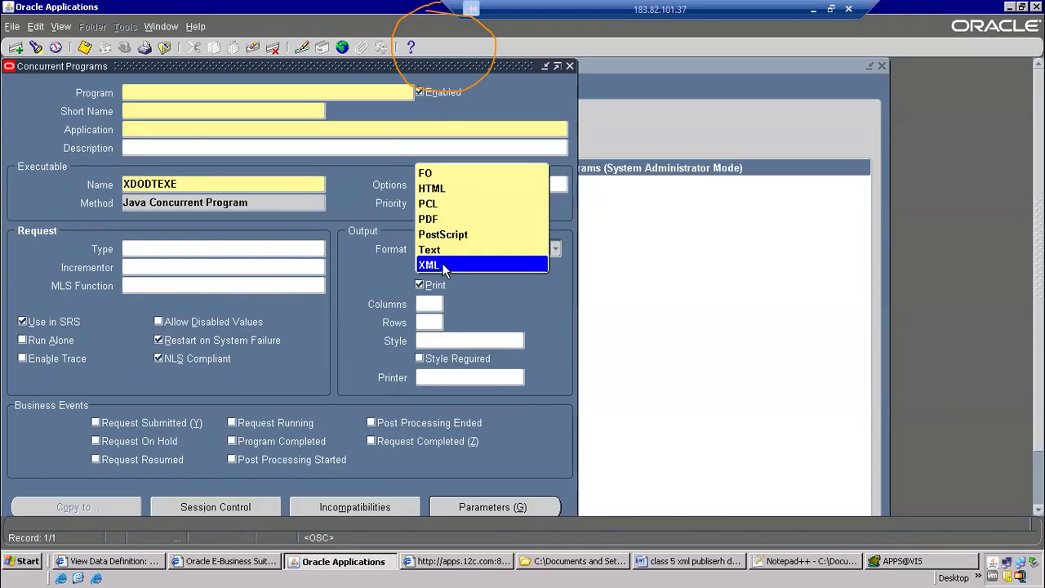
left_click(434, 264)
Copy the code CPAPSUP2 from the data definition in XML Publisher and enter it as the concurrent program's short name
left_click(155, 111)
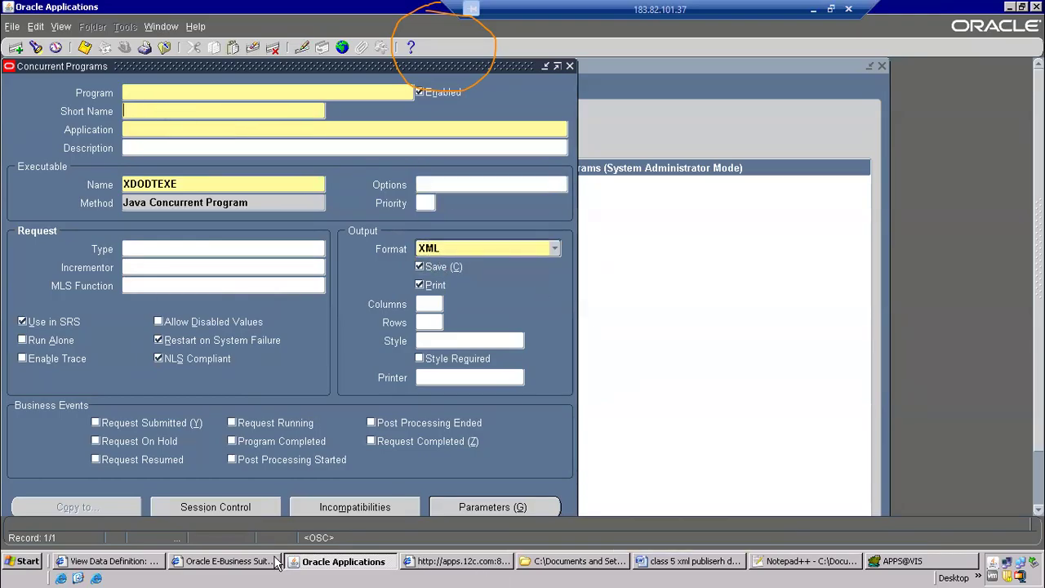
left_click(151, 562)
scroll(563, 294, "up", 5)
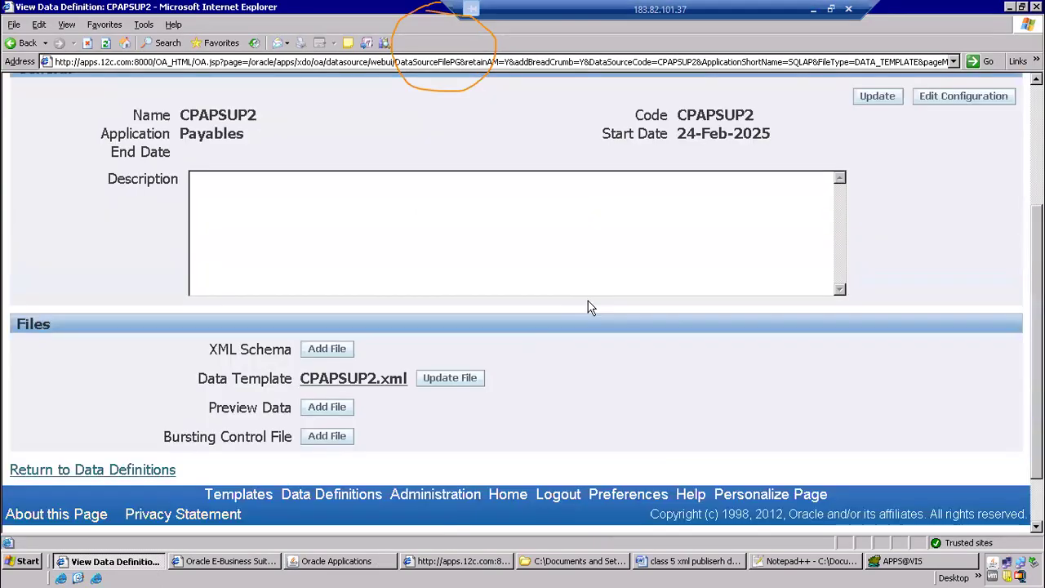
double_click(703, 314)
right_click(705, 320)
left_click(719, 330)
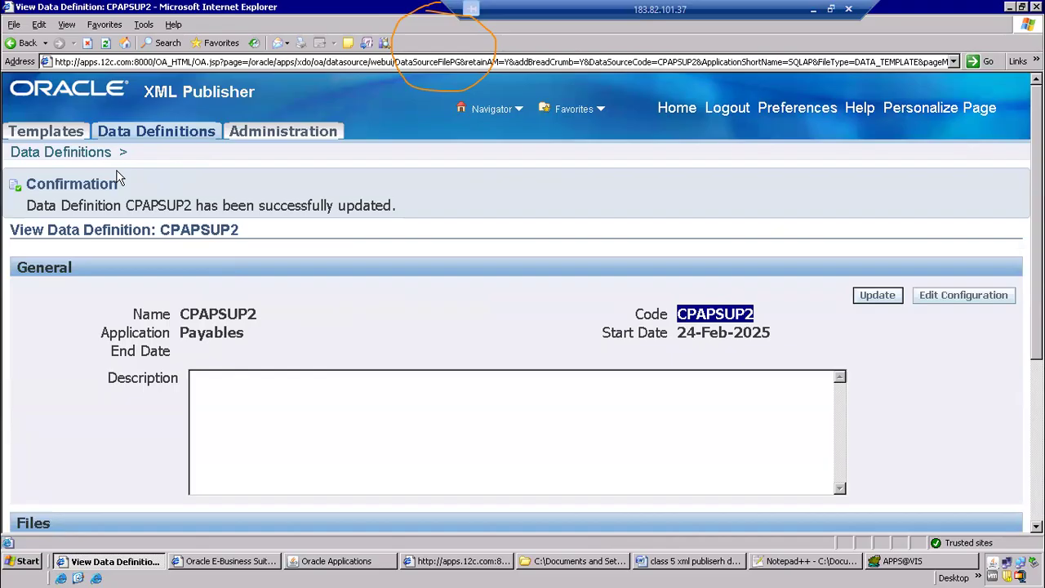
key("alt+Tab")
key("Tab")
key("ctrl+v")
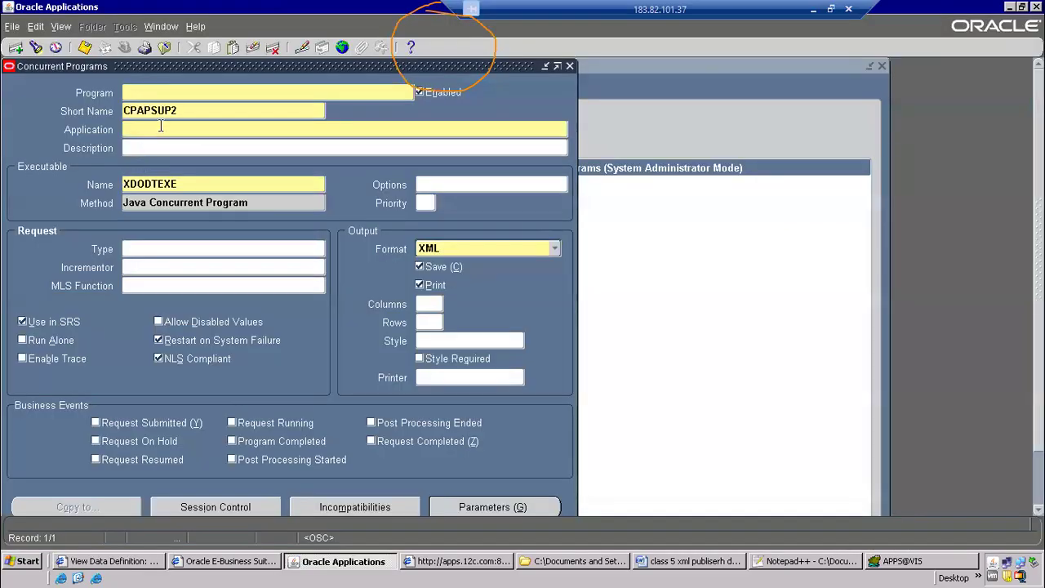
Compare the concurrent program's short name with the code of the CPAPSUP2 data definition
key("alt+Tab")
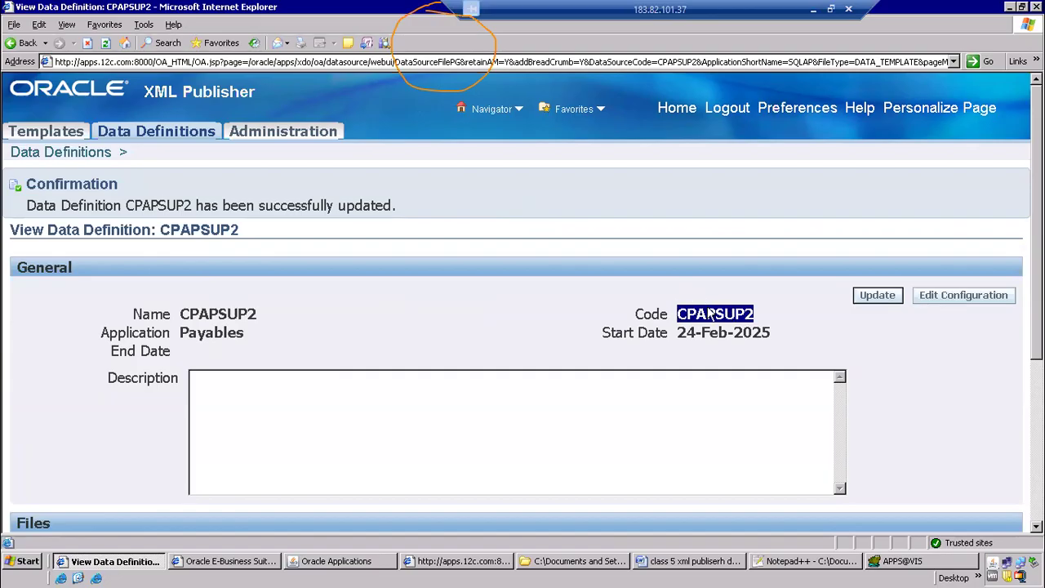
key("alt+Tab")
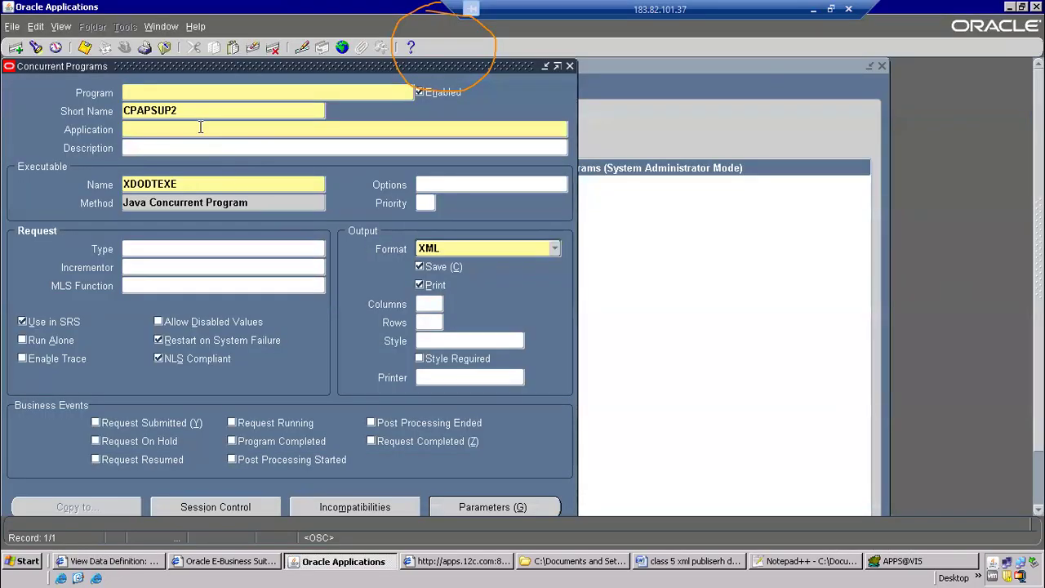
key("alt+Tab")
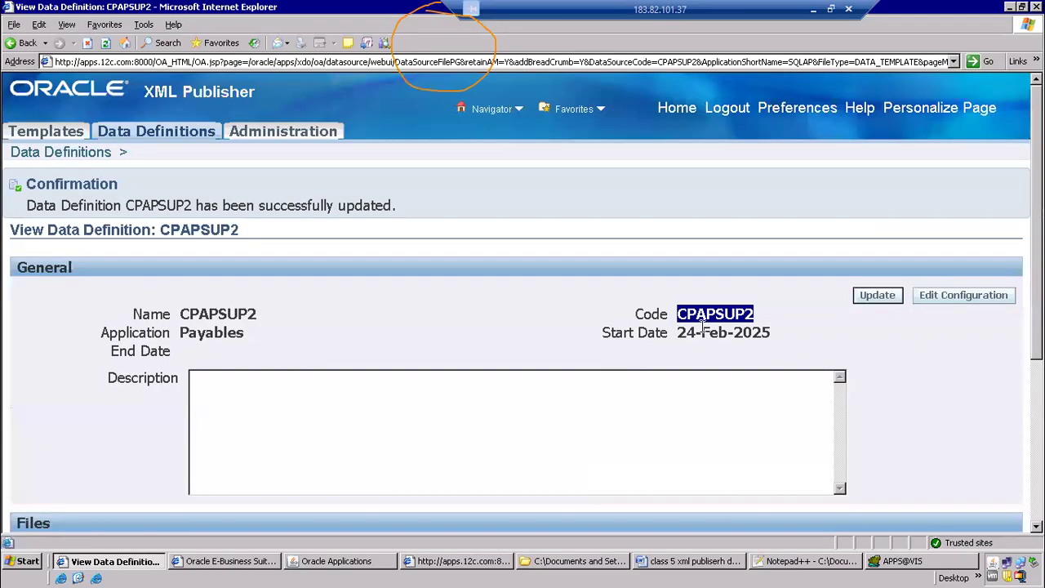
key("alt+Tab")
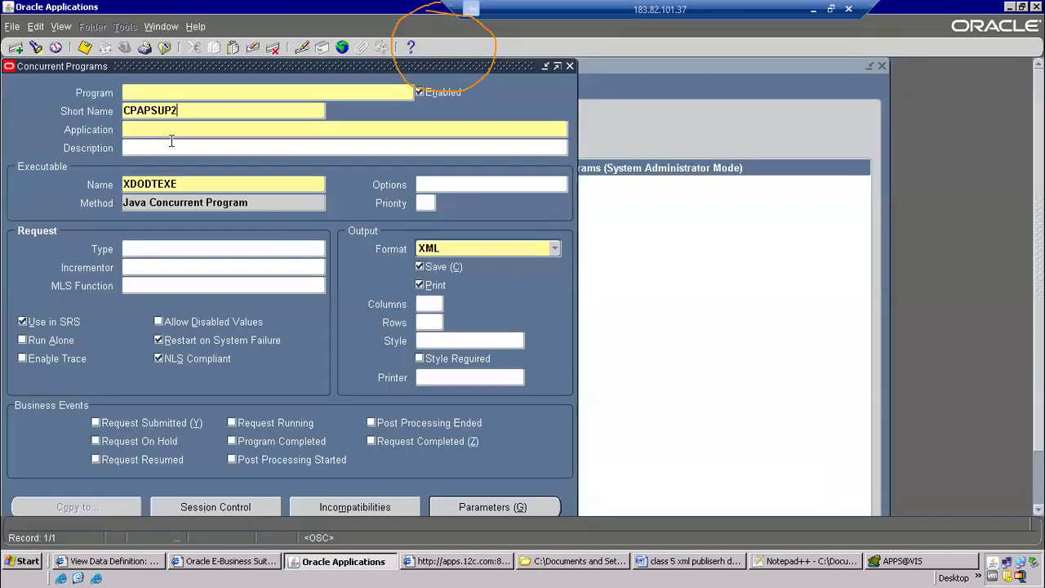
Enter CP AP R2 Suppliers as the concurrent program's name
key("ctrl+v")
left_click(140, 91)
key("BackSpace")
type("R2")
key("BackSpace")
key("BackSpace")
type("uppliers")
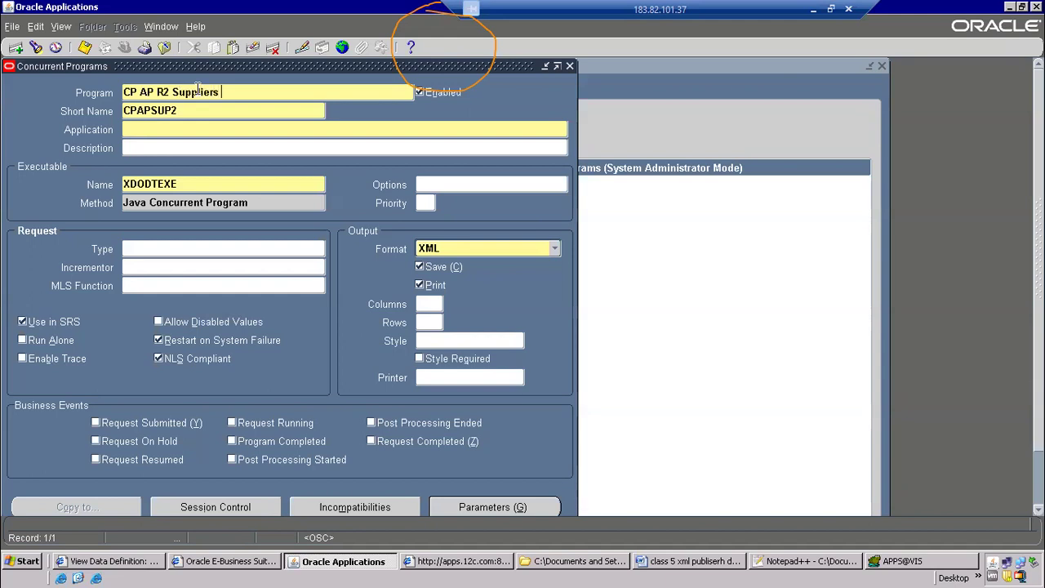
Set the concurrent program's application to Payables and open its parameters
left_click(149, 131)
type("Payables")
key("Tab")
left_click(499, 506)
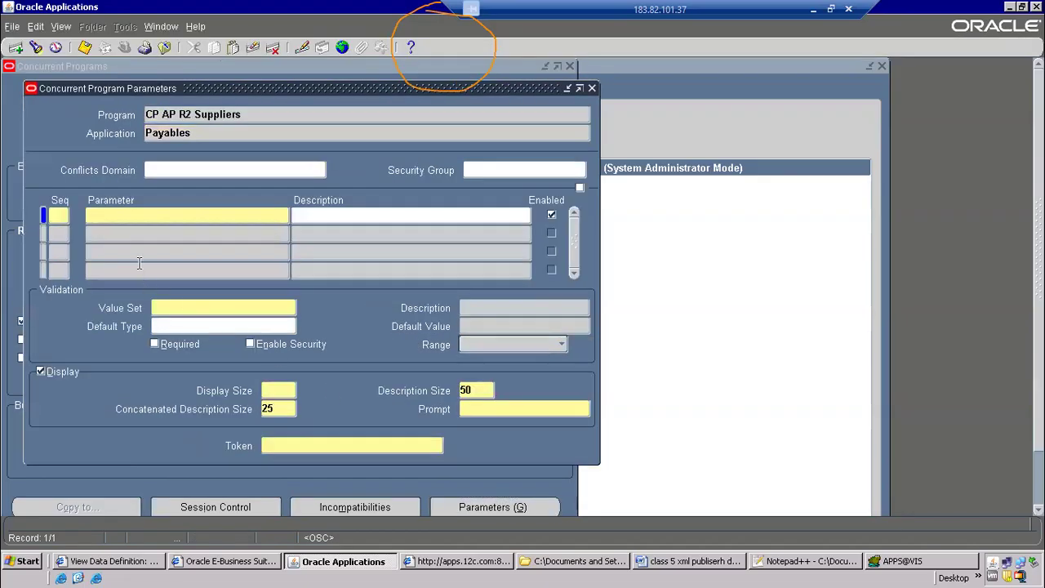
Copy the parameter name p_vendor_name from the CPAPSUP.xml data template in Notepad++ and enter it as the token of parameter sequence 1
key("alt+Tab")
key("alt+Tab")
key("alt+Tab")
key("alt+Tab")
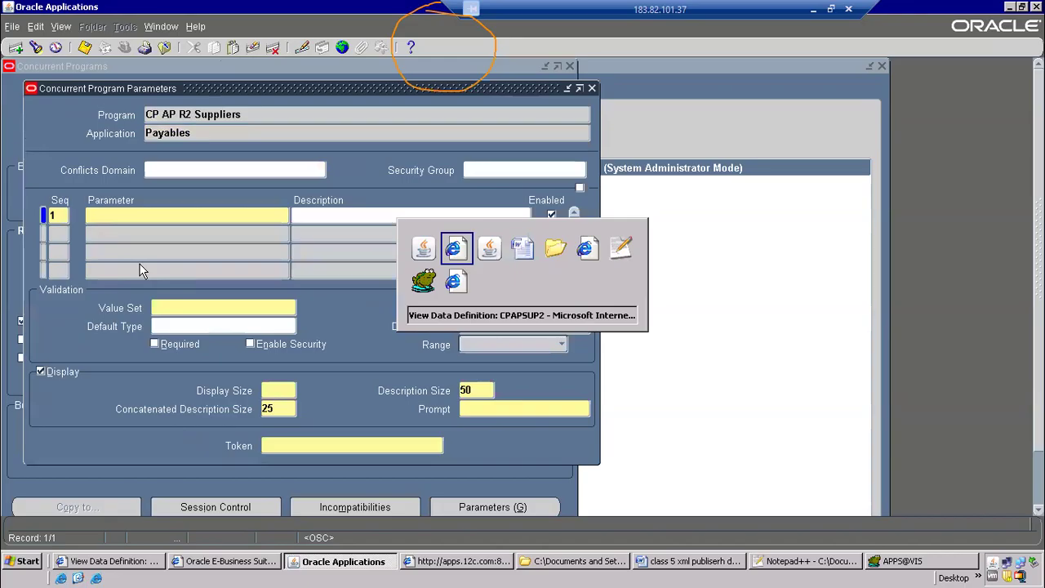
key("alt+Tab")
key("alt+Tab")
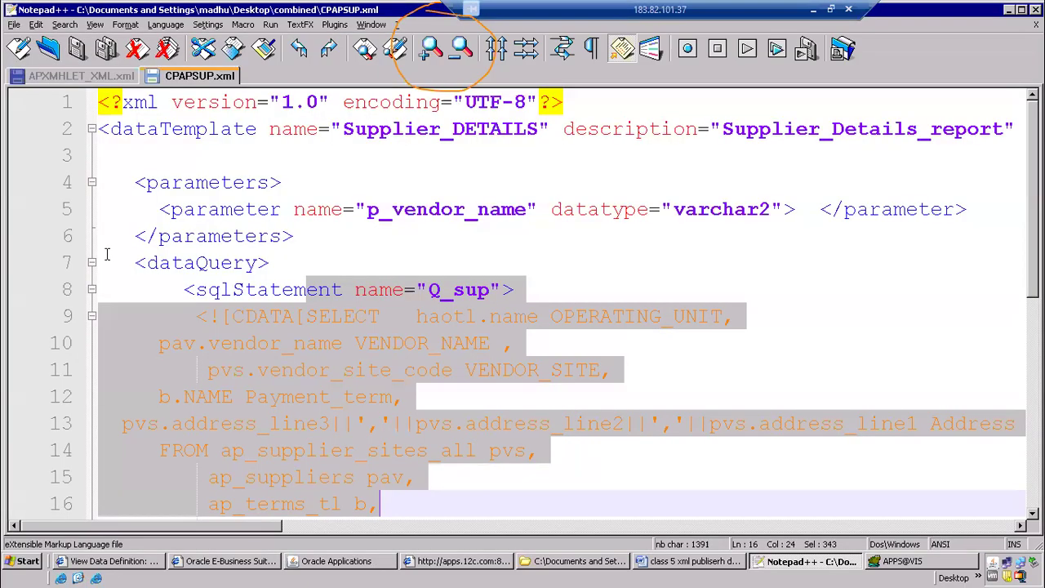
left_click(429, 209)
double_click(429, 209)
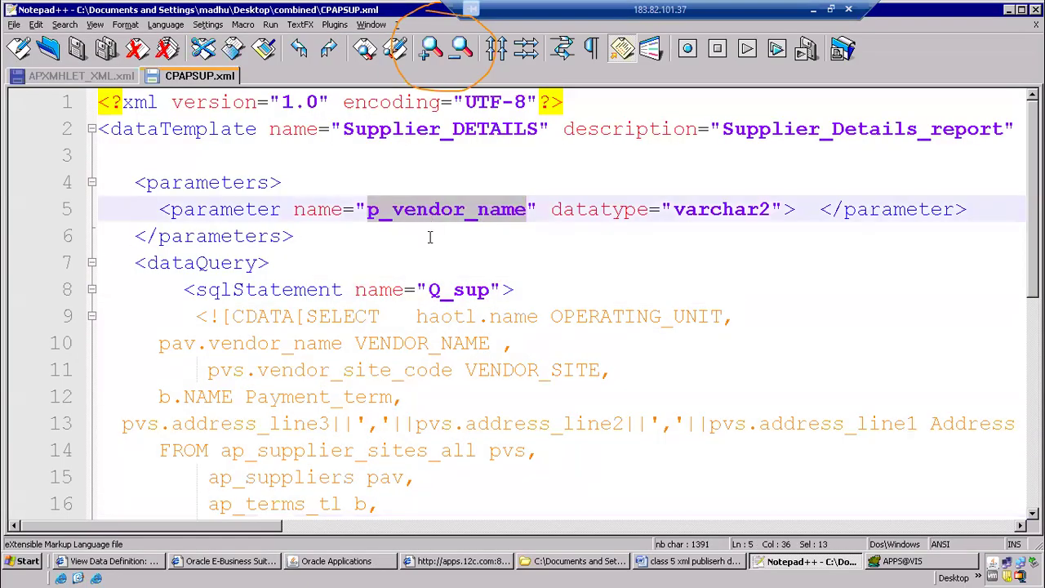
key("alt+Tab")
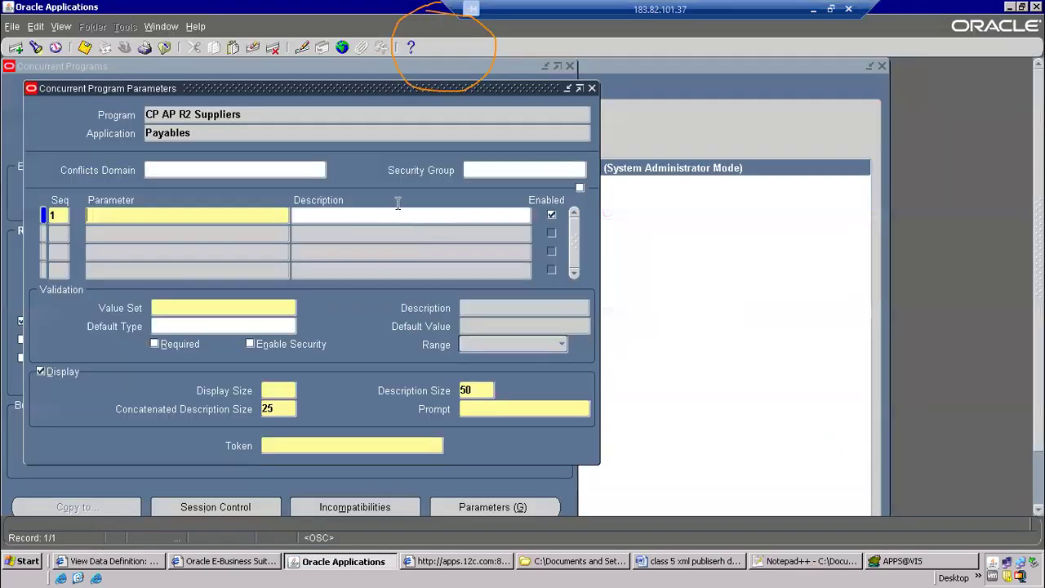
left_click(295, 441)
key("ctrl+v")
Name the sequence 1 parameter Vendor Name
left_click(105, 215)
key("ctrl+v")
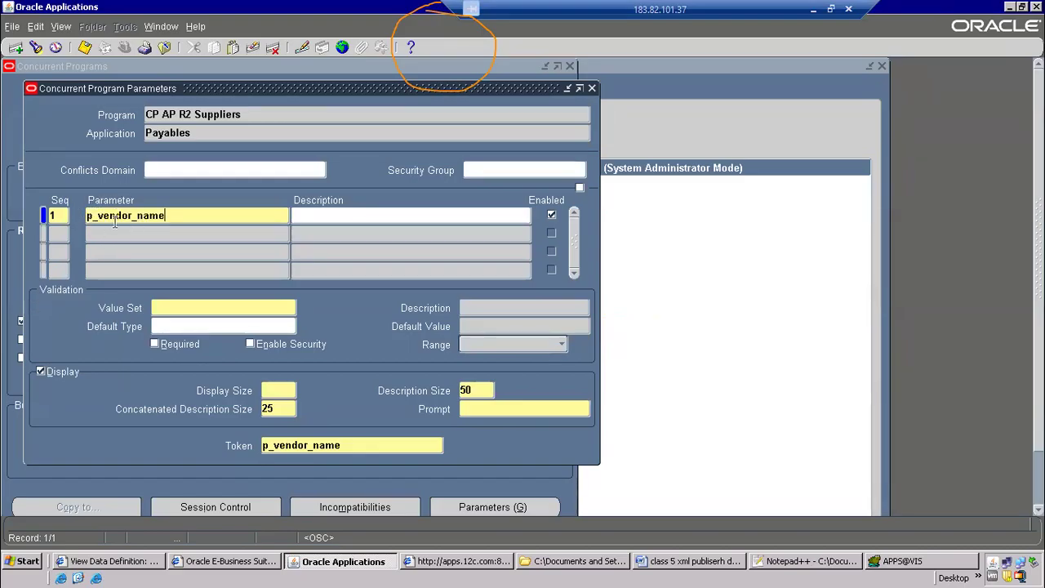
left_click_drag(186, 217, 18, 192)
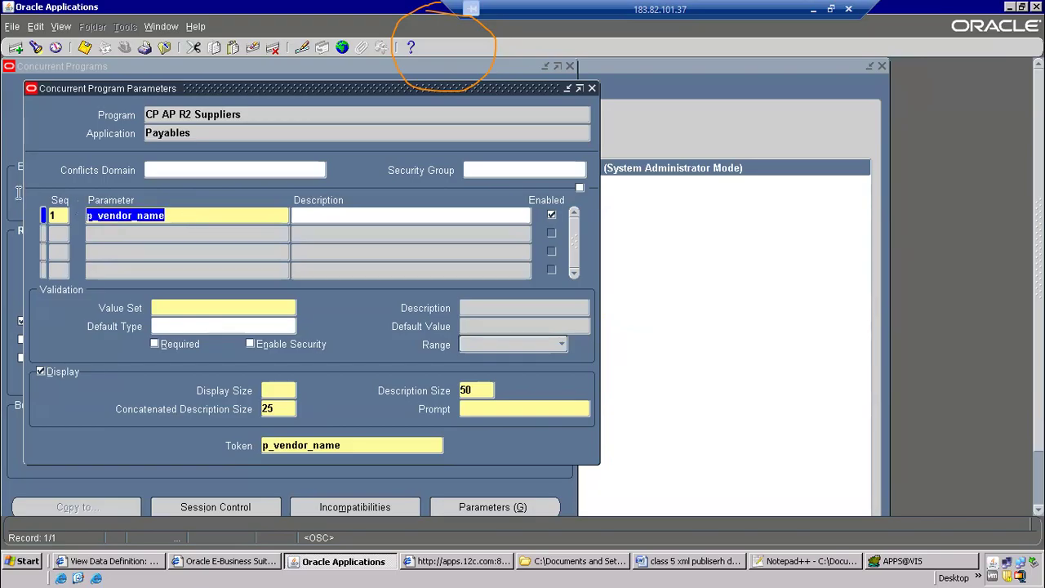
type("Vendor Name")
key("Tab")
Find value sets matching AP%SRS%SU% and assign AP_SRS_SUPPLIER_NAME to the Vendor Name parameter
left_click(221, 306)
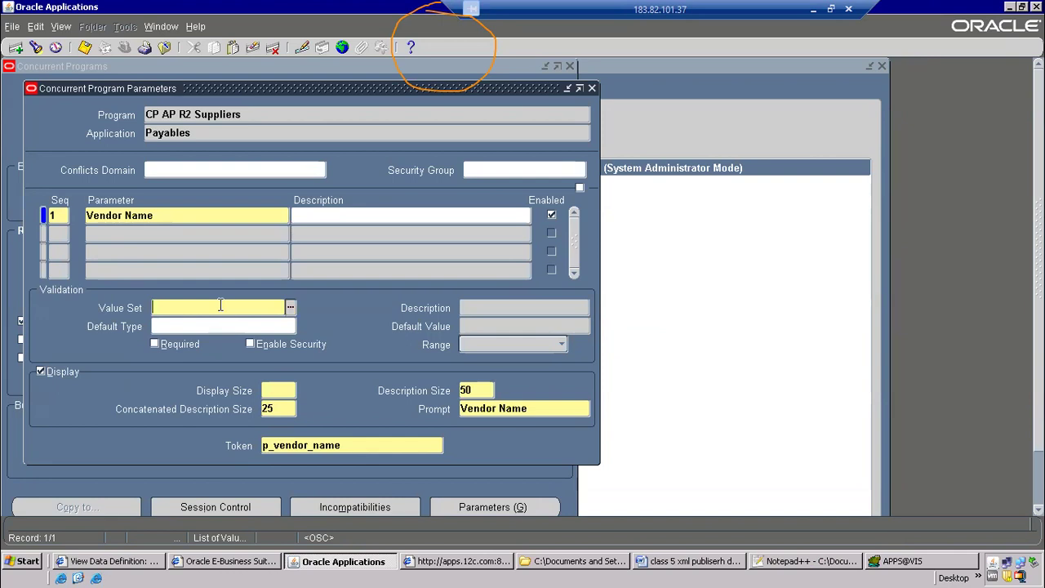
type("AP%S")
key("Tab")
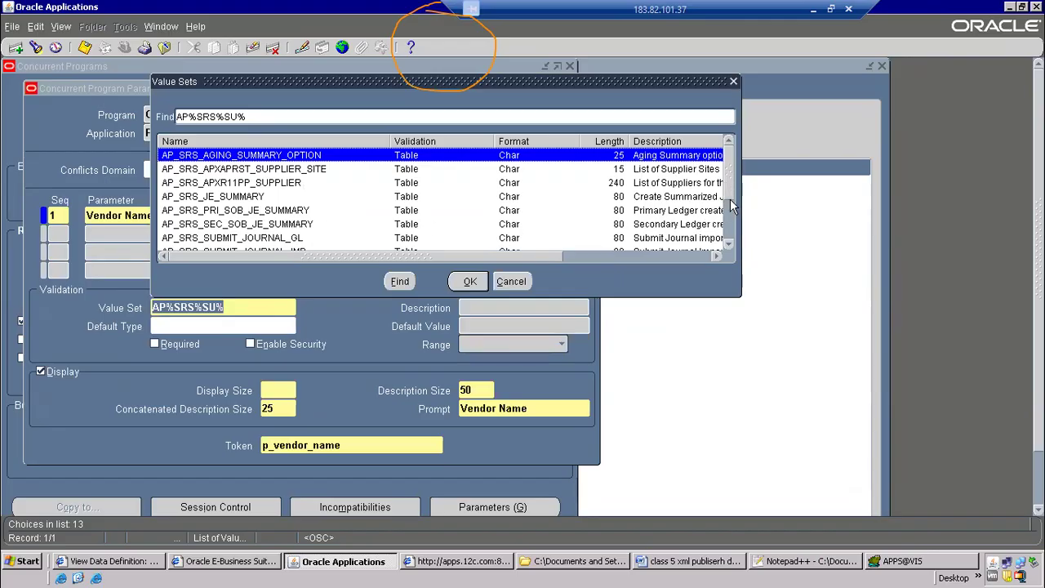
left_click_drag(731, 206, 732, 237)
left_click(662, 211)
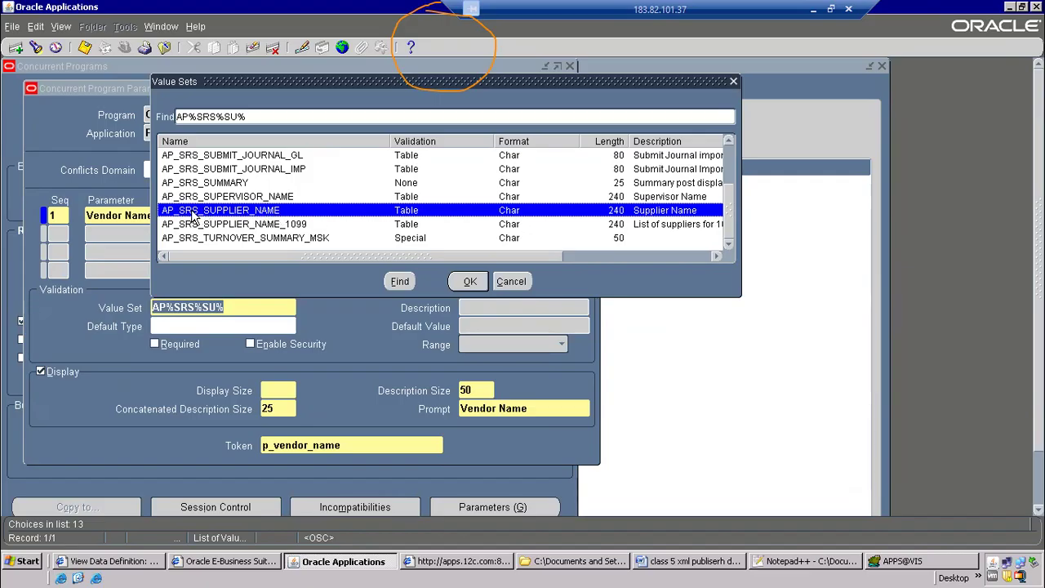
left_click(470, 281)
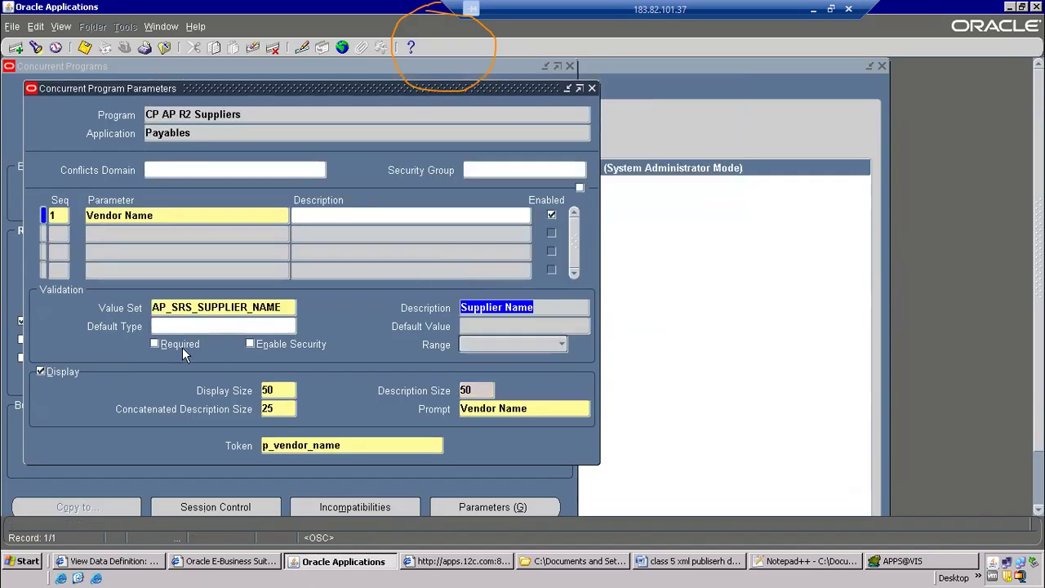
Make the Vendor Name parameter required with a Constant default of GE Plastics, and save the concurrent program
left_click(172, 347)
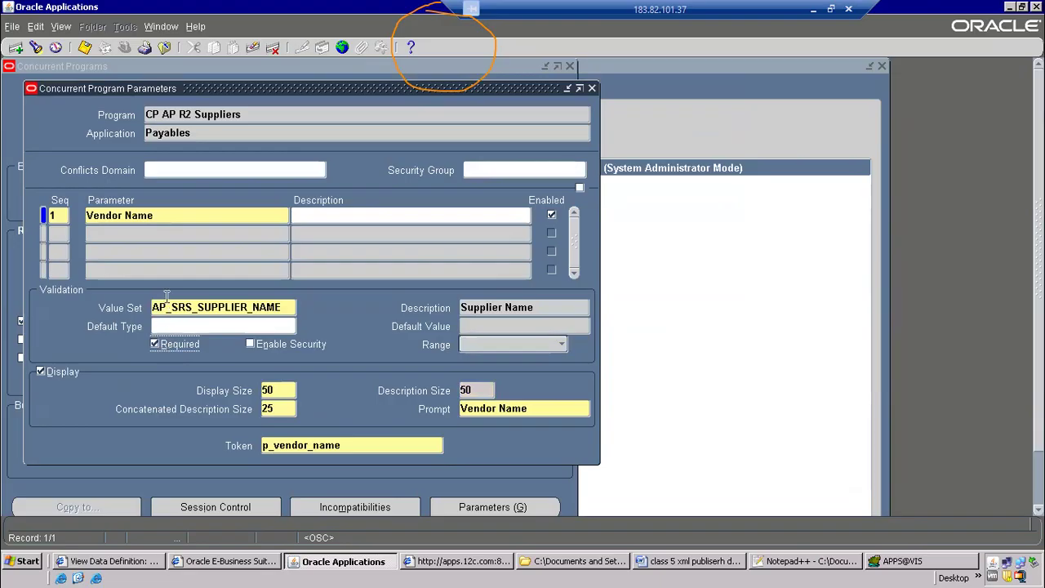
left_click(251, 329)
type("constant")
key("Tab")
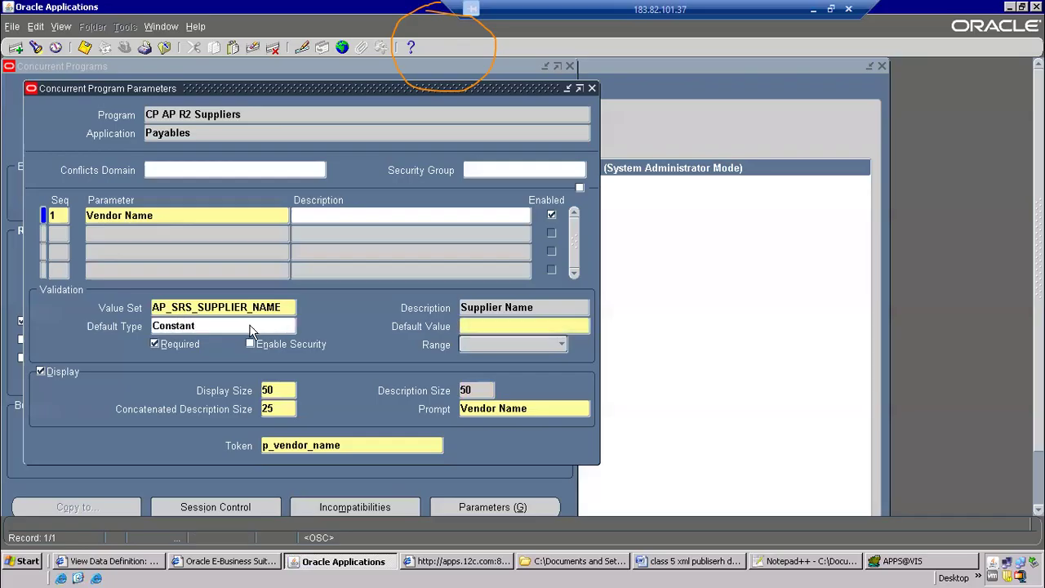
type("GE Plastics")
key("ctrl+s")
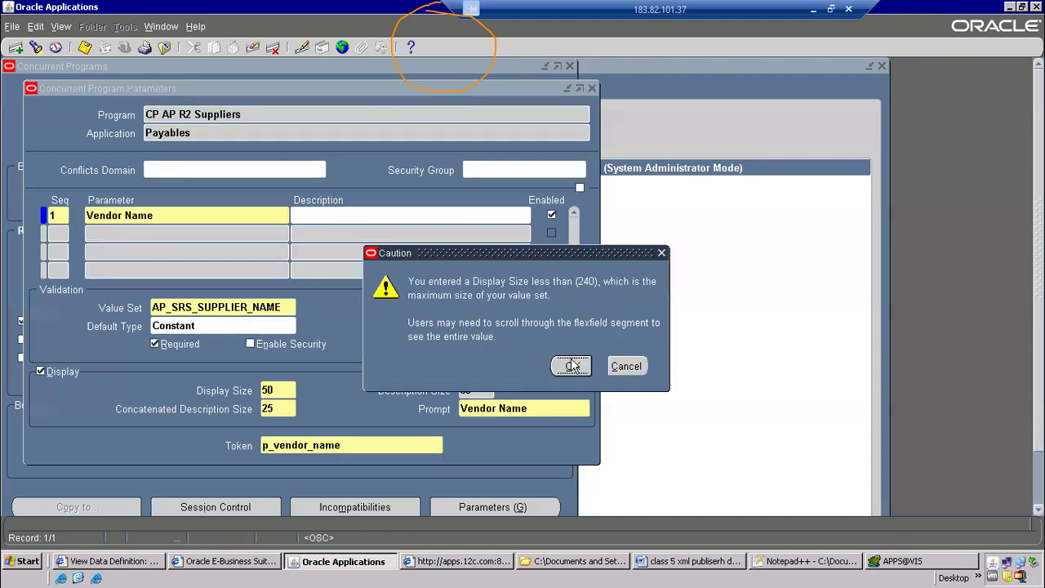
left_click(572, 366)
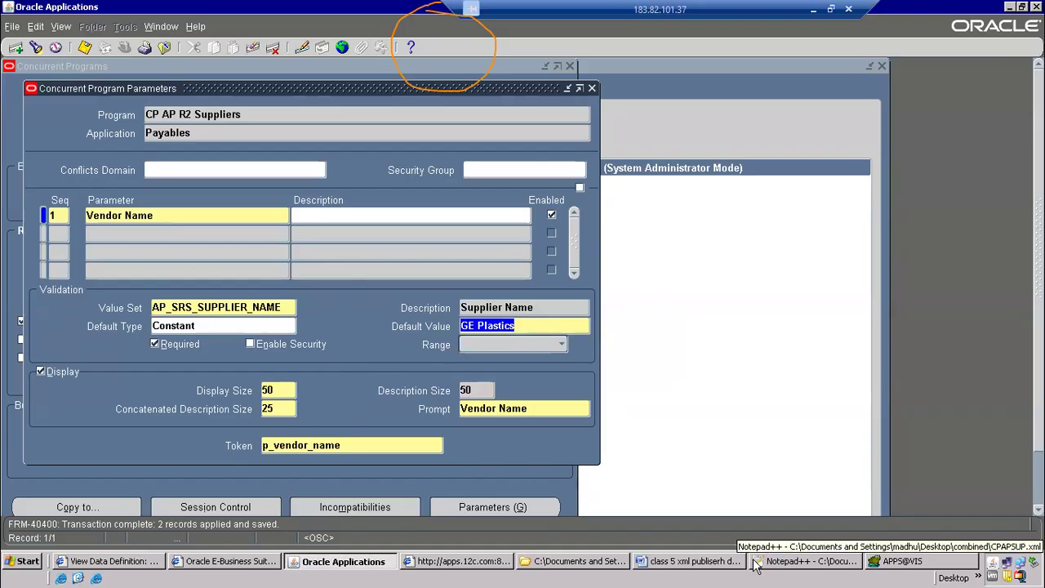
Review the request group step and its navigation path in the Word process document
left_click(694, 561)
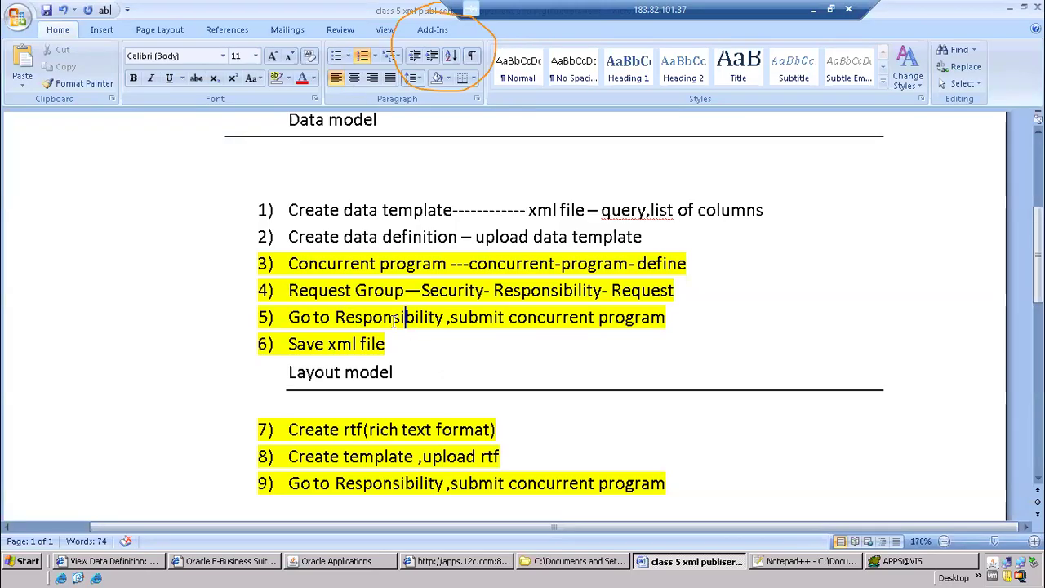
left_click_drag(292, 320, 678, 322)
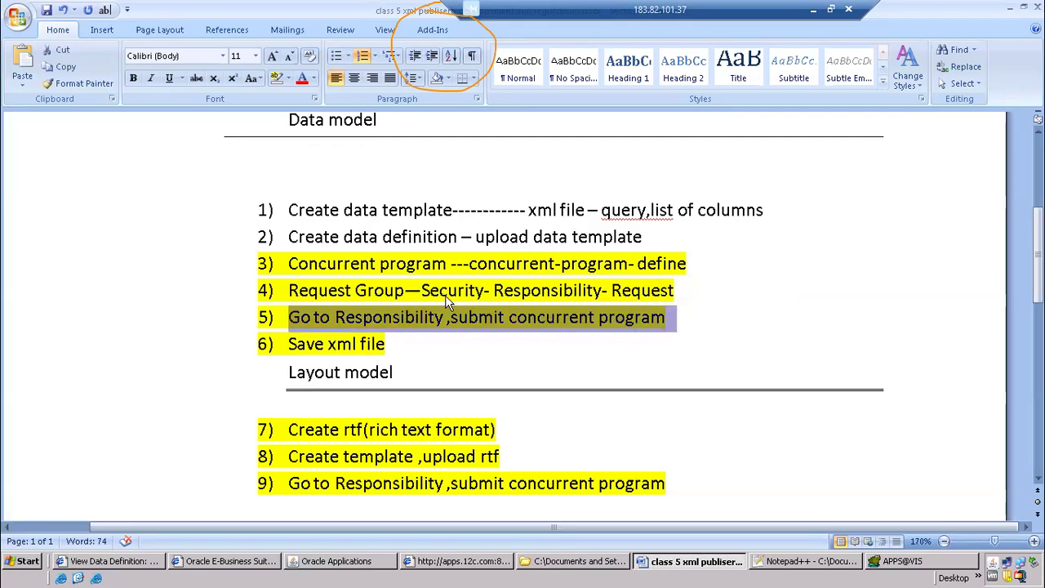
left_click_drag(292, 264, 477, 238)
left_click_drag(290, 292, 671, 290)
left_click(422, 292)
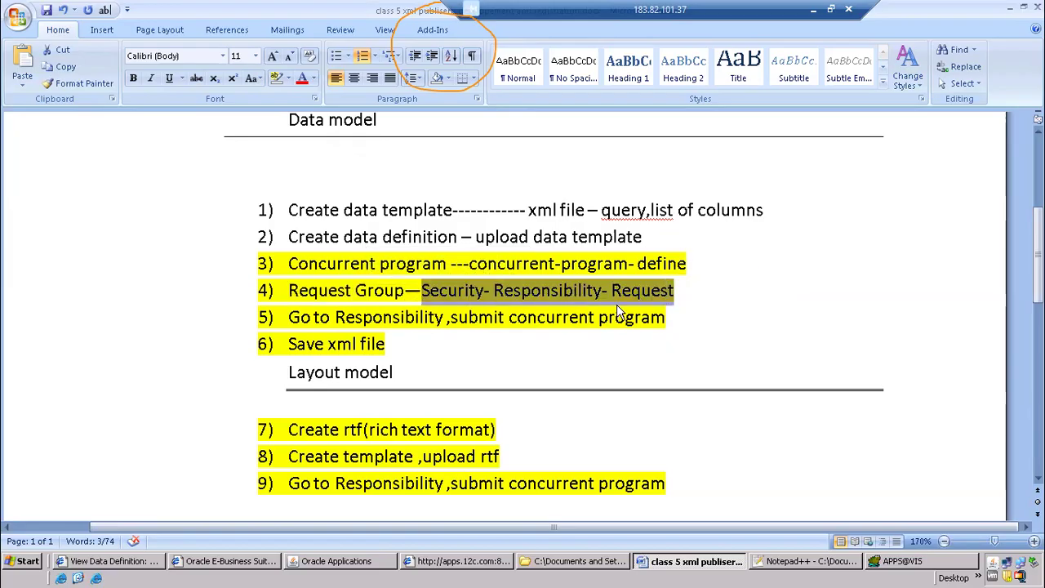
Return to Oracle Applications, save and close the concurrent program forms, and open the Request Groups form under responsibility security
left_click(368, 567)
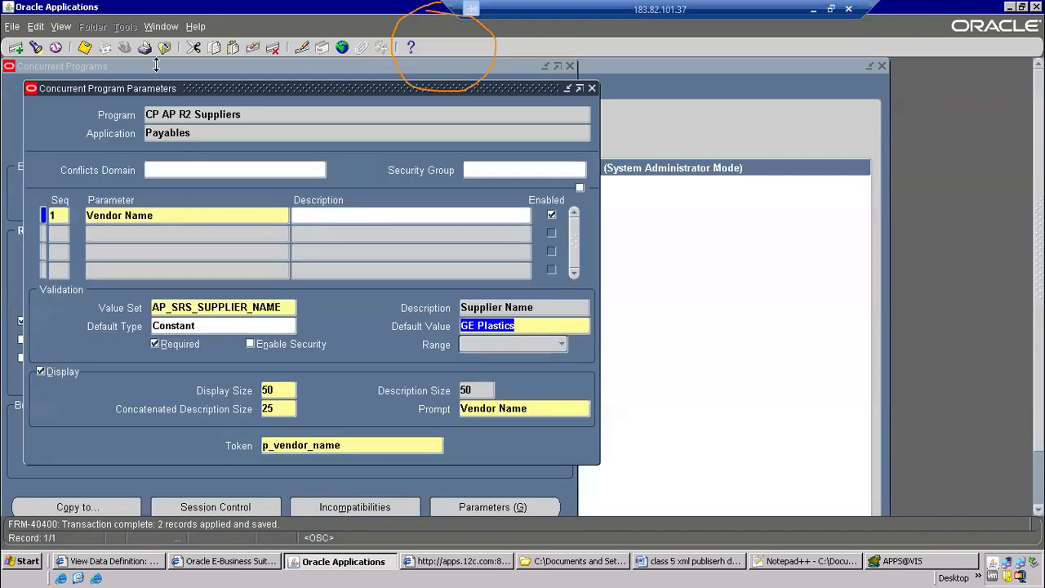
left_click(84, 49)
left_click(164, 48)
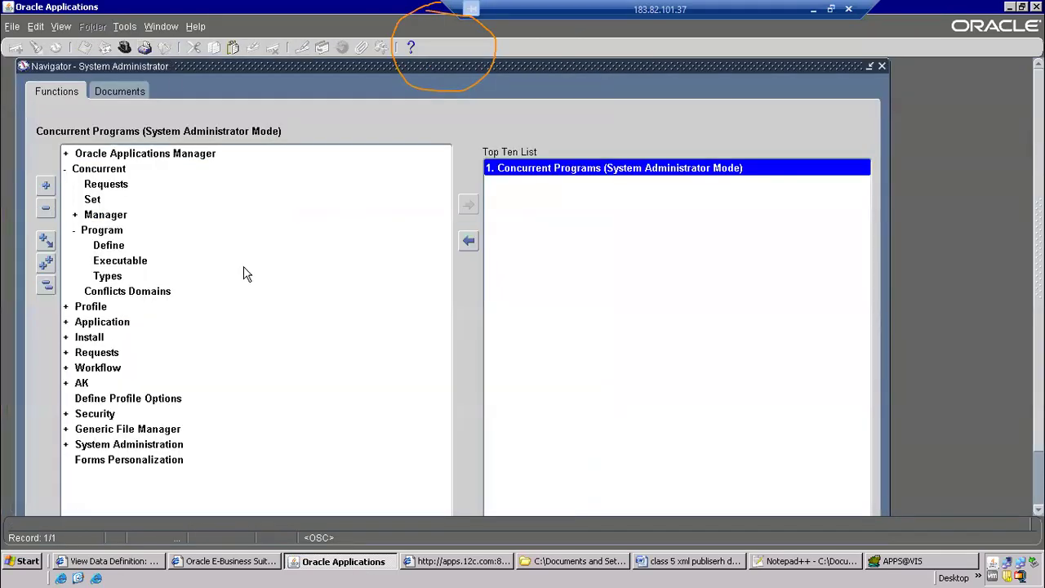
double_click(111, 261)
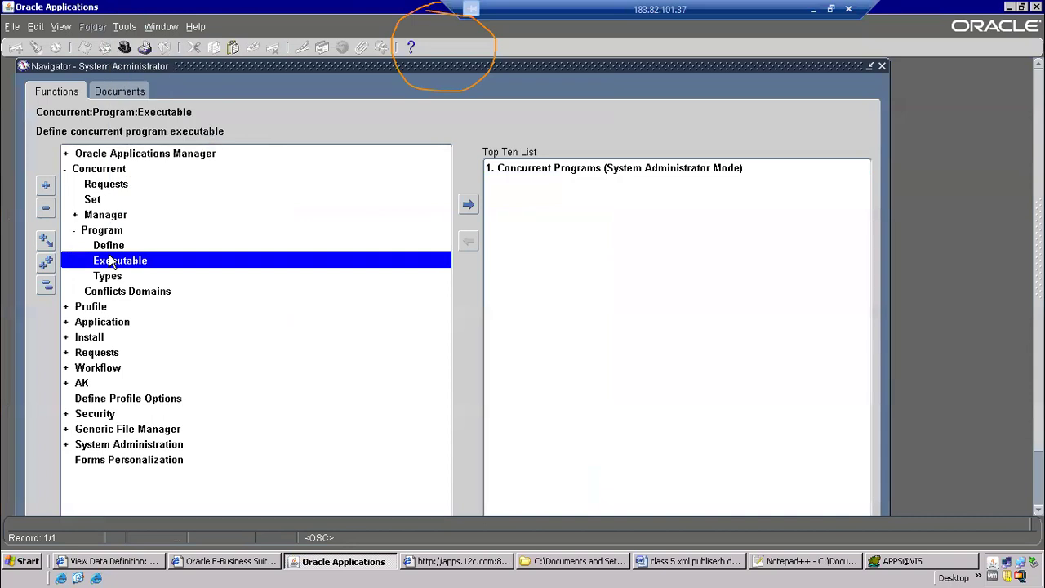
left_click(103, 292)
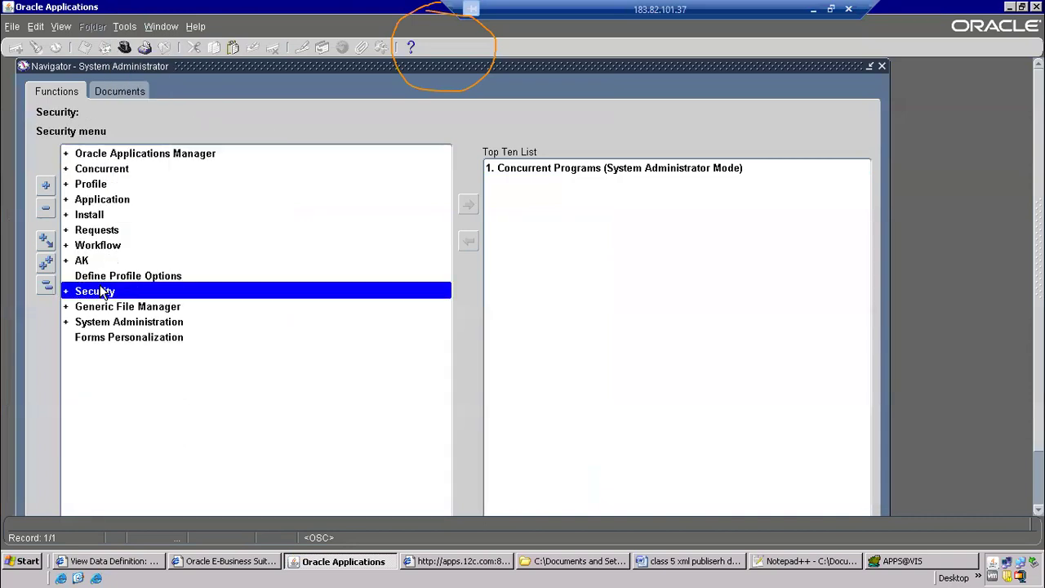
double_click(102, 291)
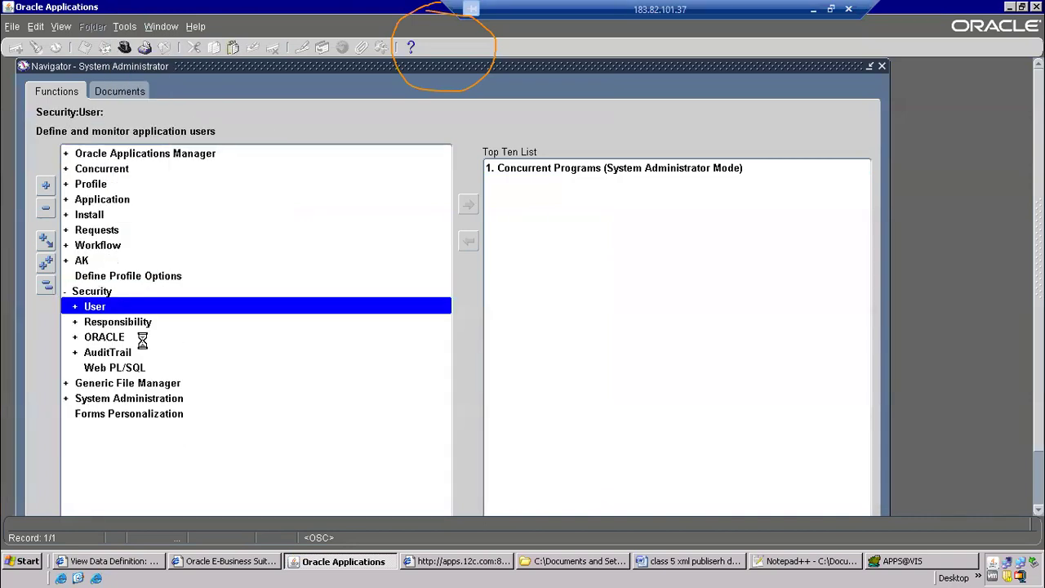
double_click(118, 325)
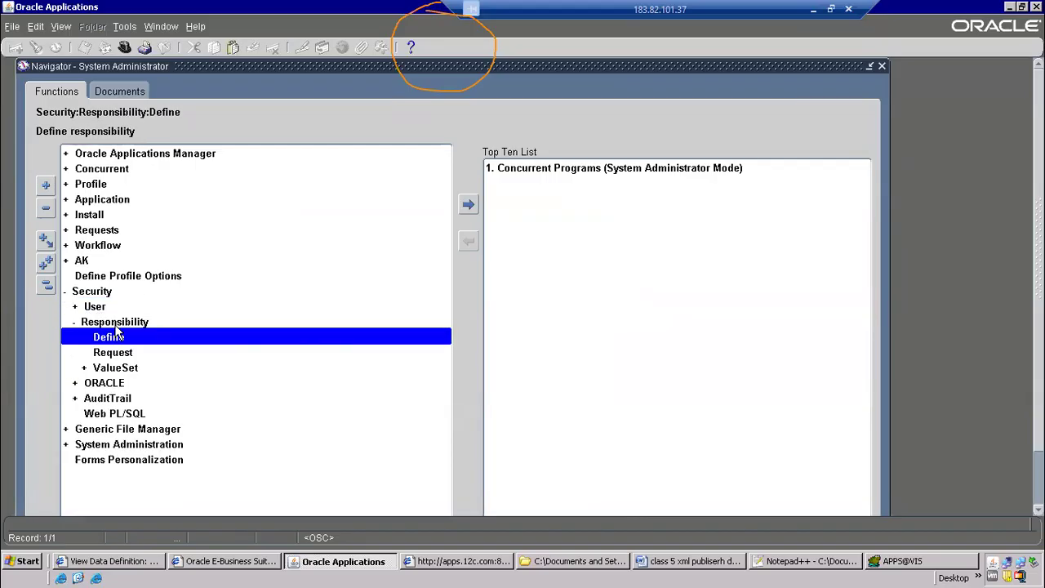
double_click(128, 352)
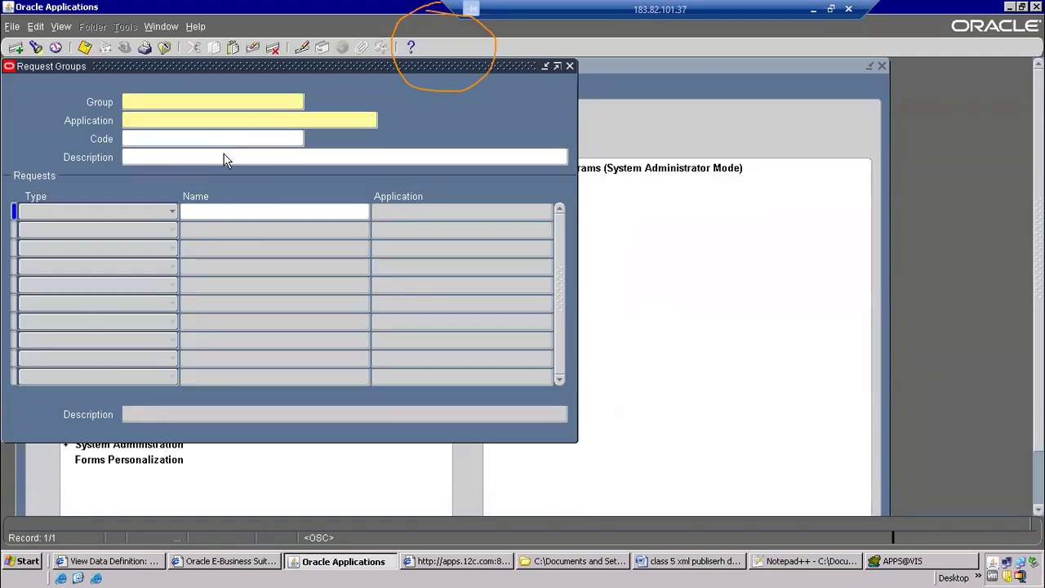
Query the request group All Reports for the Payables application
key("F11")
type("All Reports")
key("Tab")
type("Paya")
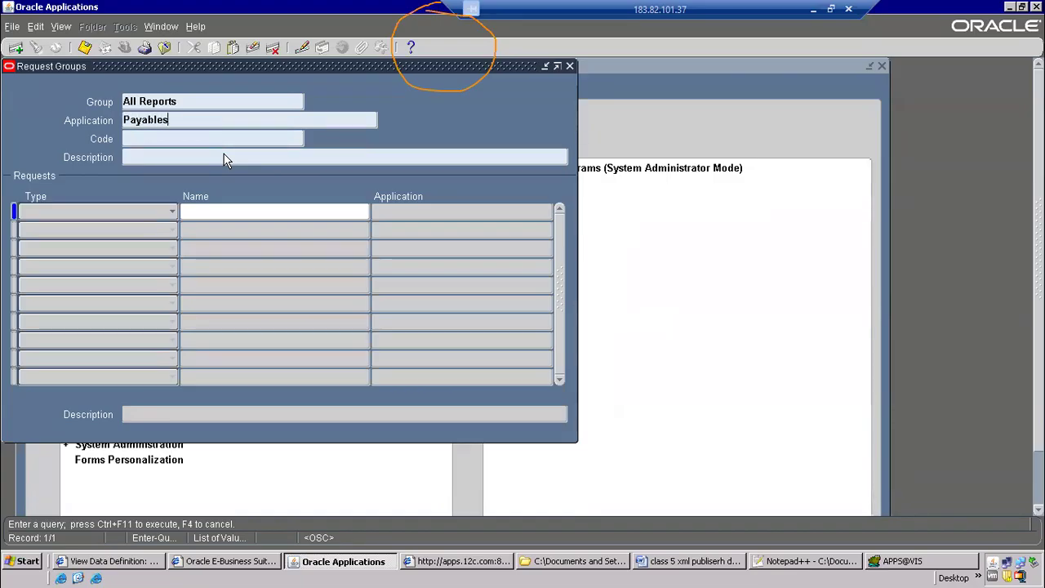
key("ctrl+F11")
Look through the programs listed in the All Reports request group
left_click(268, 283)
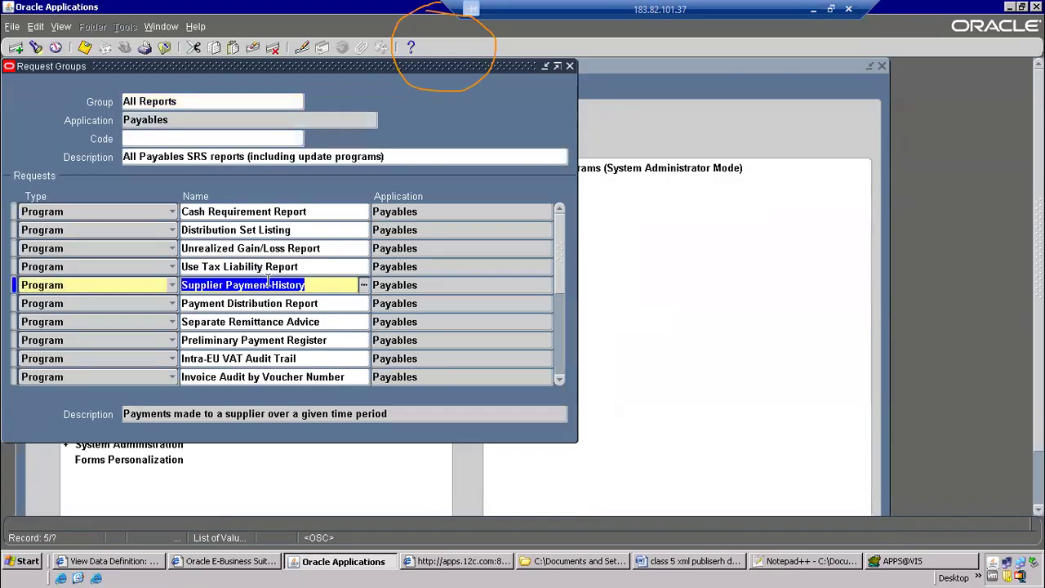
left_click(265, 339)
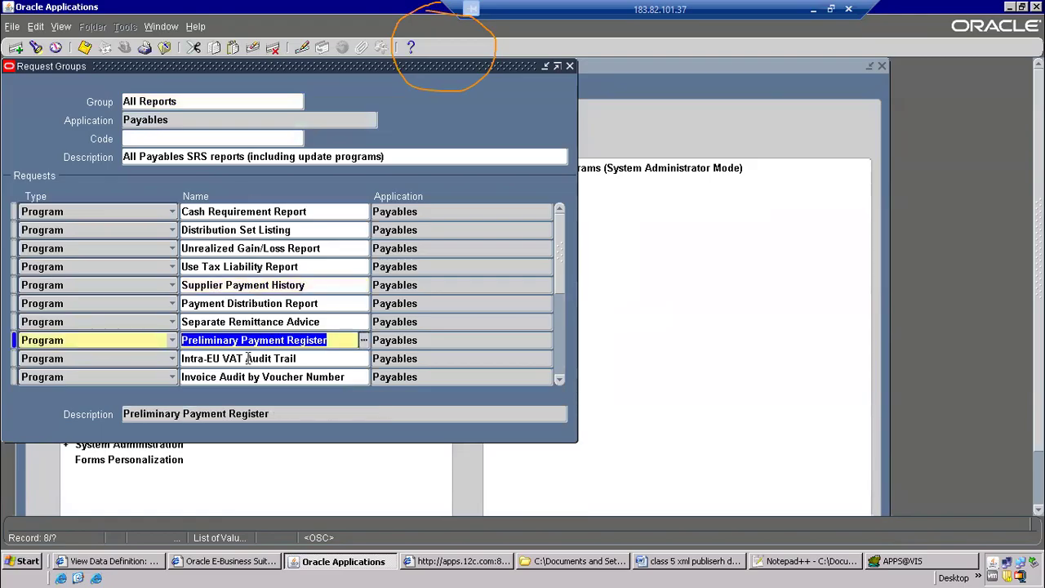
left_click(258, 286)
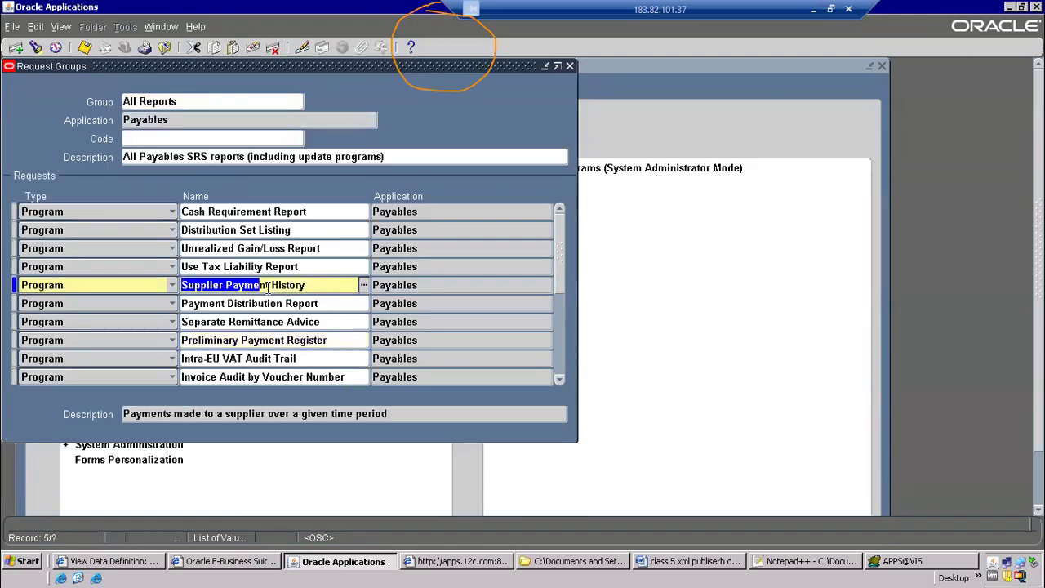
left_click(269, 213)
left_click(300, 342)
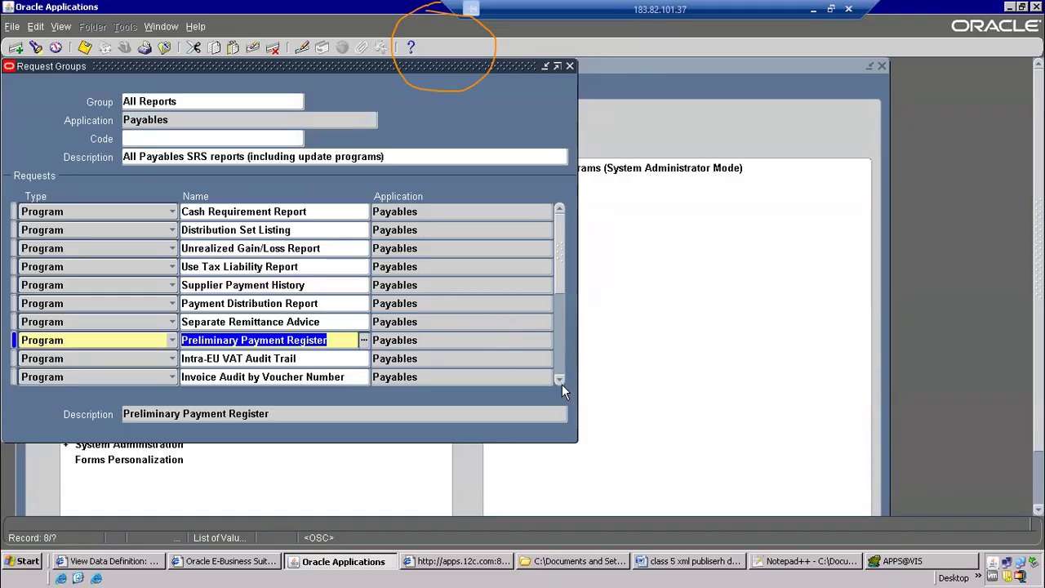
left_click(559, 379)
left_click(559, 379)
left_click(559, 379)
left_click(560, 379)
left_click(563, 238)
Add the program CP AP R2 Suppliers to the All Reports request group below Distribution Set Listing, save the record and close the form
left_click(315, 231)
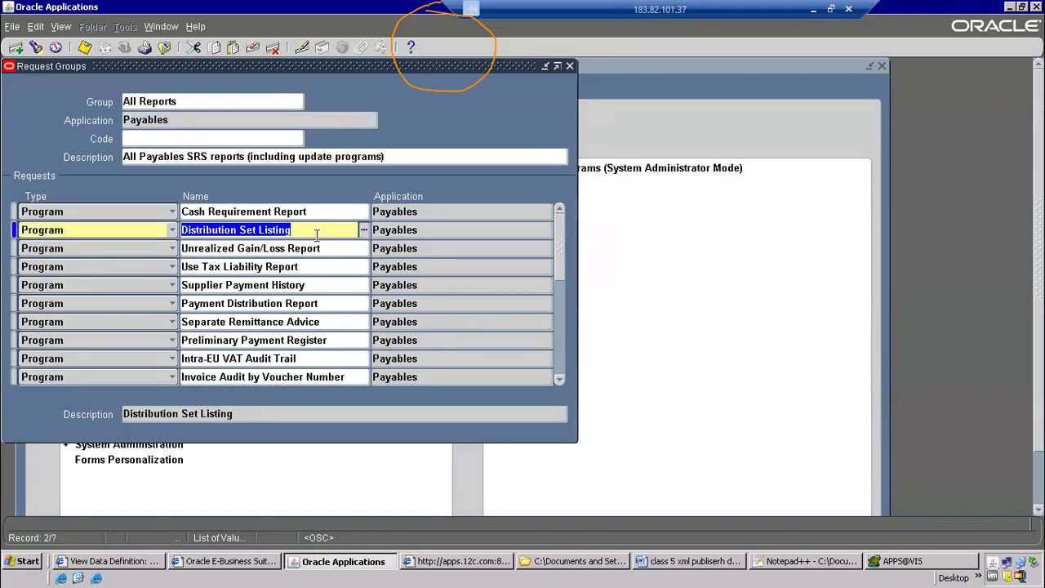
key("ctrl+Down")
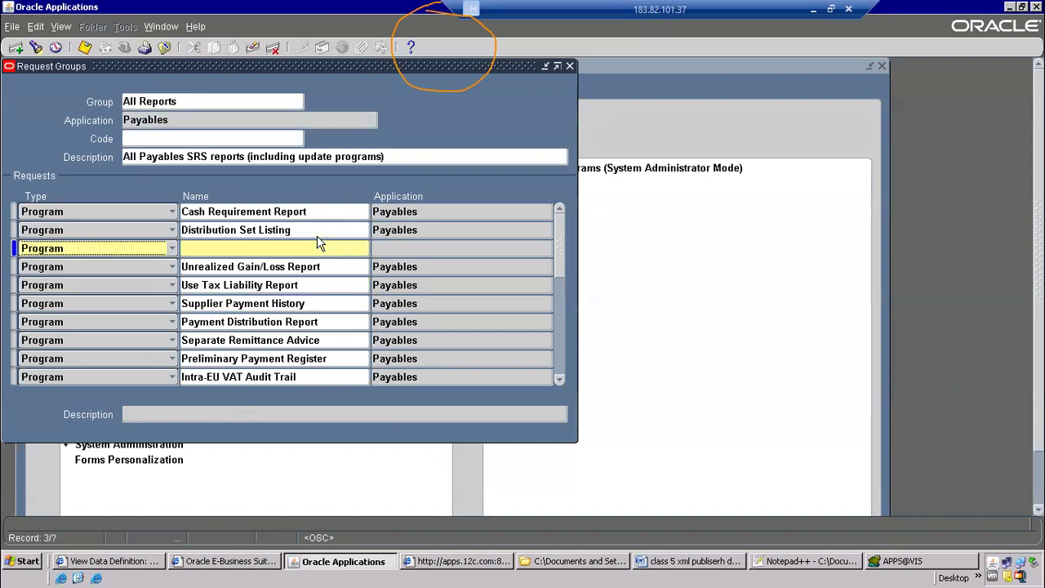
left_click(318, 243)
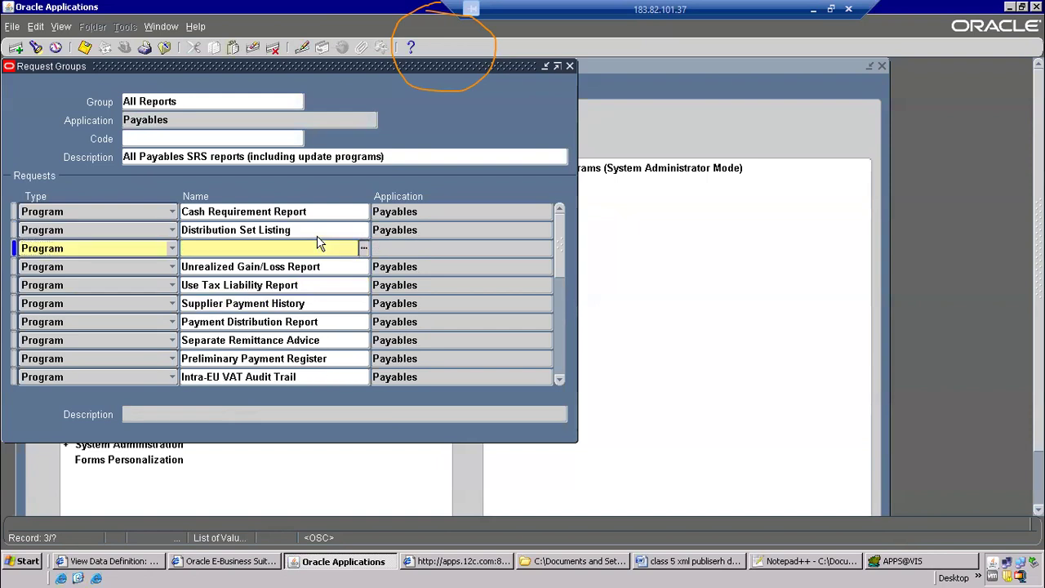
type("CP R2")
key("Tab")
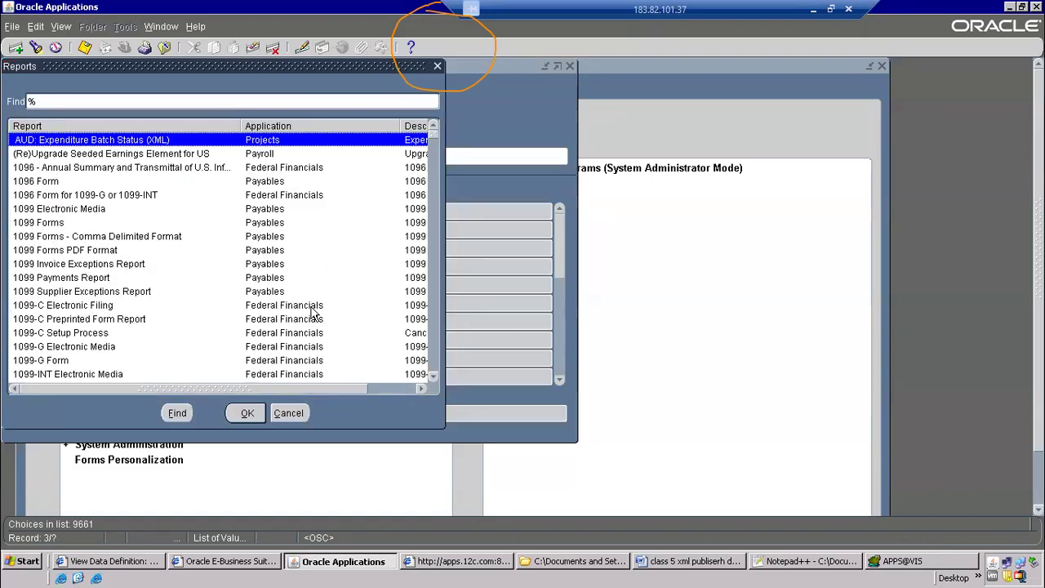
left_click(288, 413)
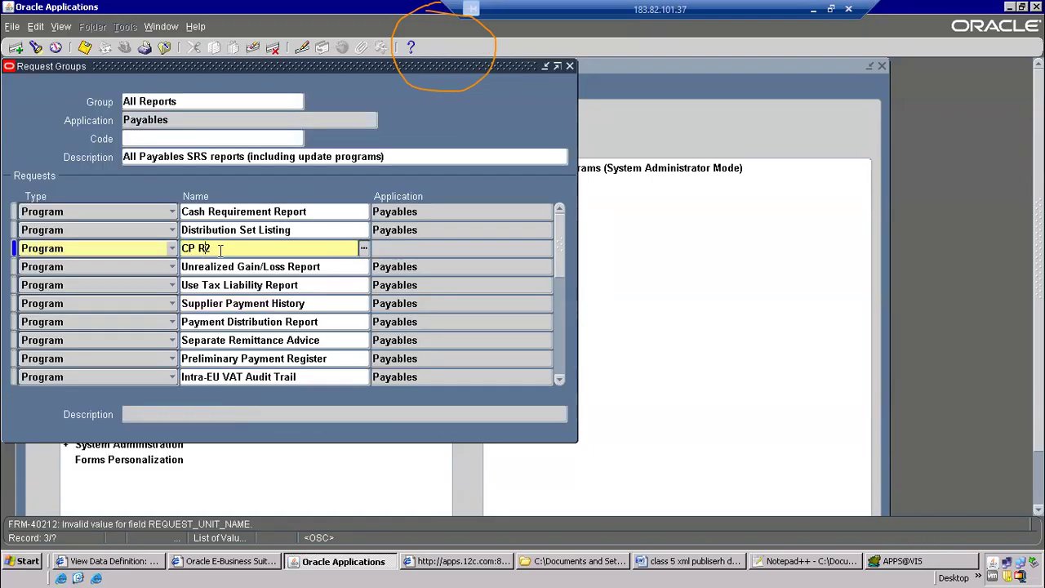
type("AP")
key("Tab")
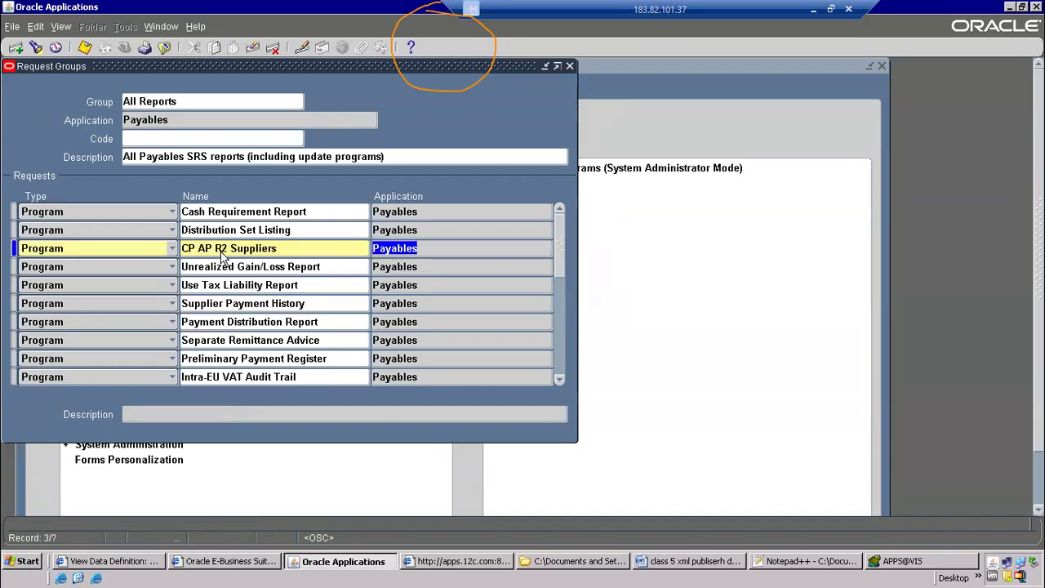
left_click(87, 49)
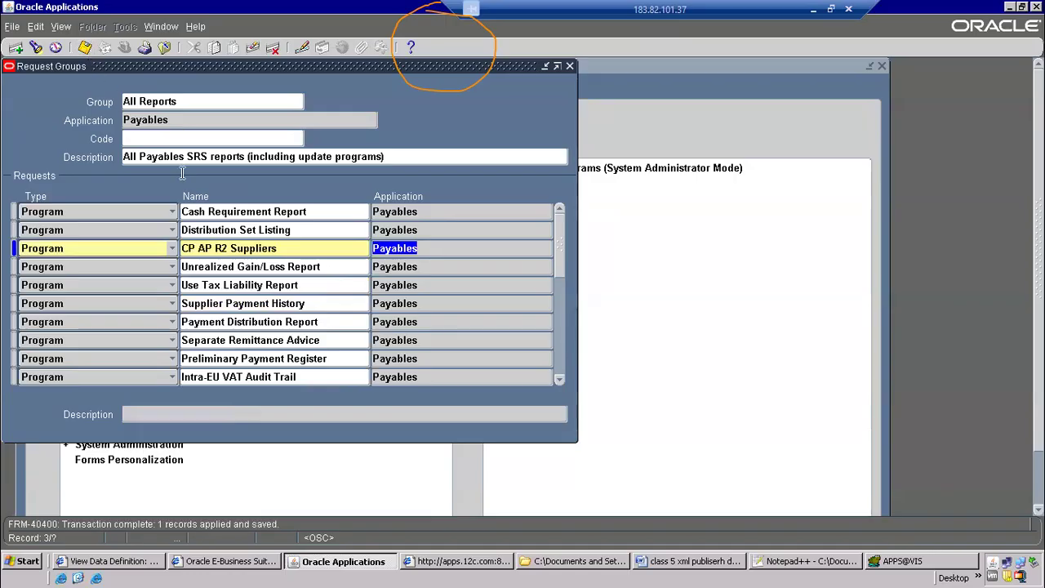
left_click(164, 51)
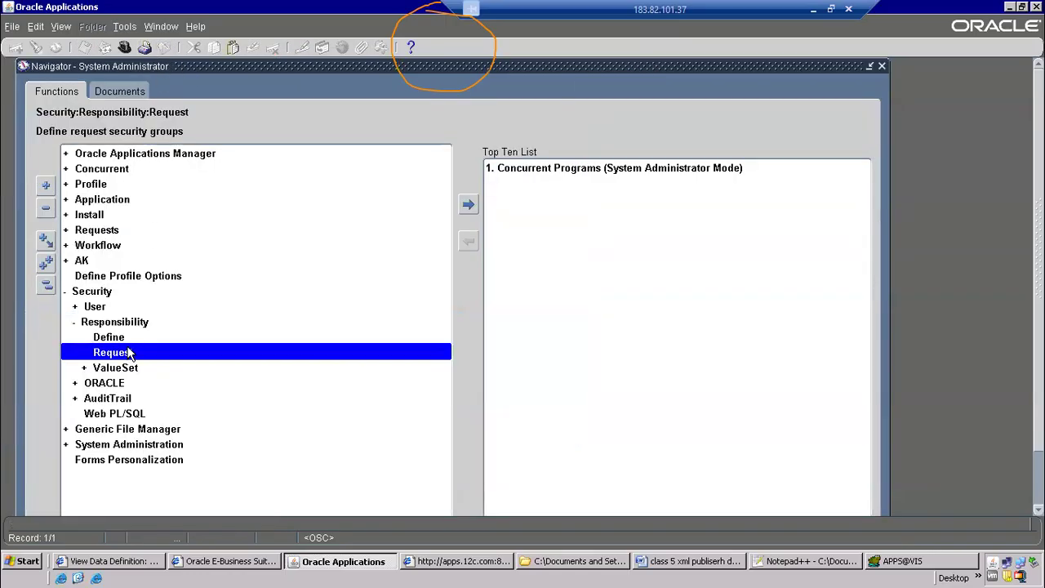
Switch to the Word process document and review step 5 on submitting the concurrent program from the responsibility
key("alt+Tab")
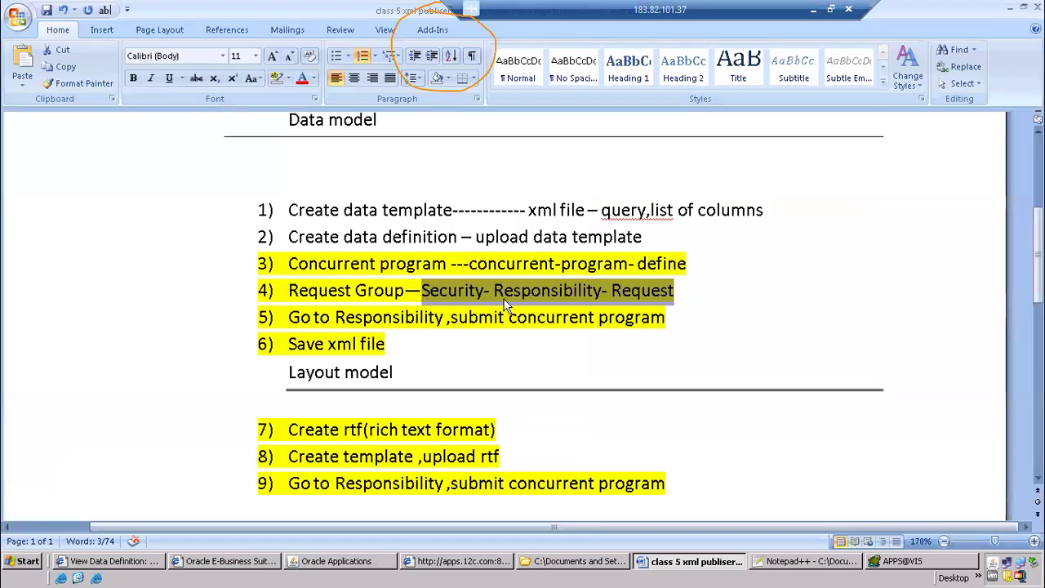
scroll(439, 282, "down", 1)
left_click_drag(290, 260, 647, 256)
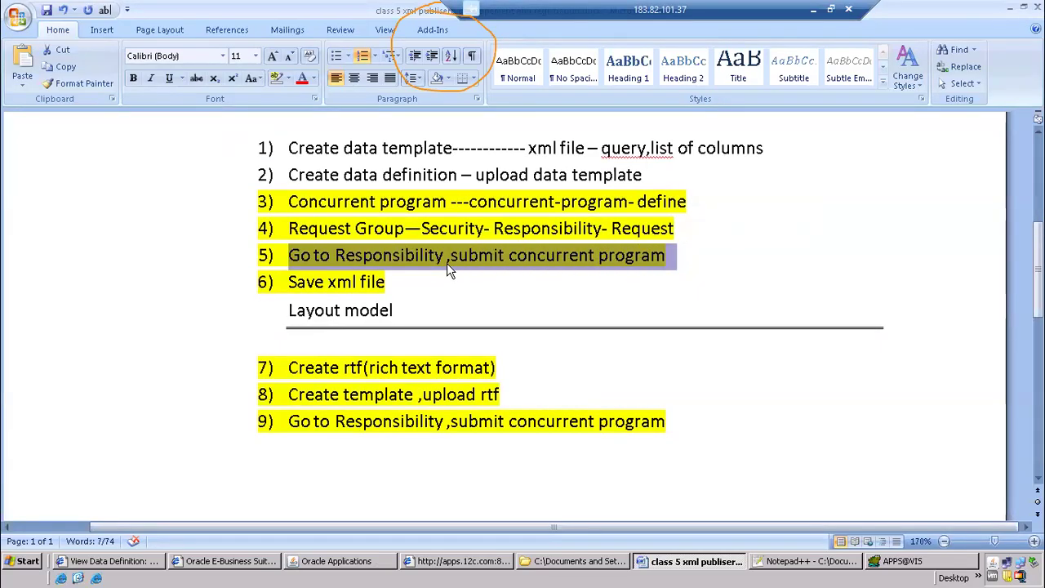
Return to Oracle Applications and switch to the Payables, Vision Operations (USA) responsibility
key("alt+Tab")
left_click(125, 47)
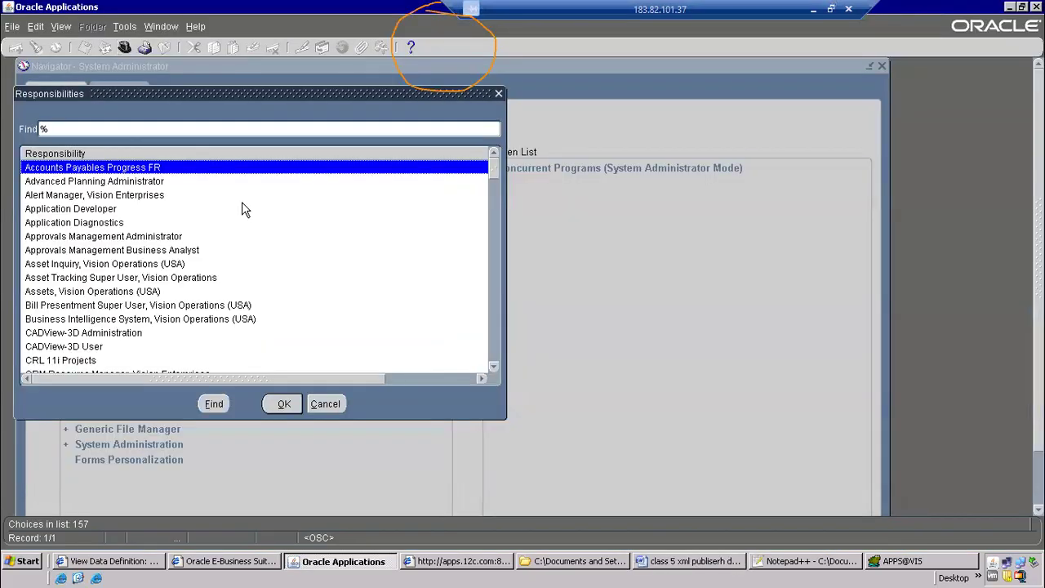
type("pay")
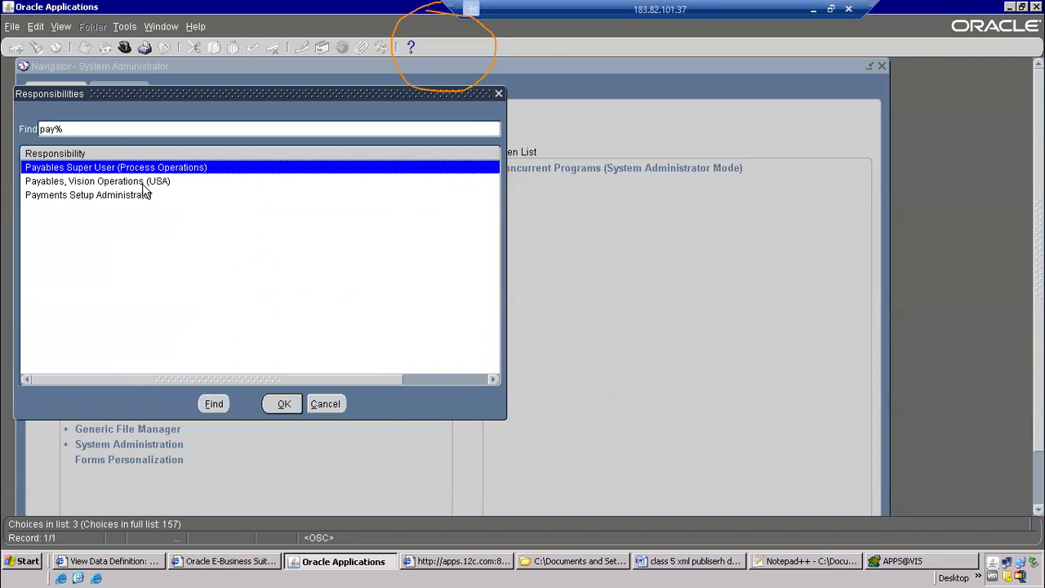
double_click(143, 183)
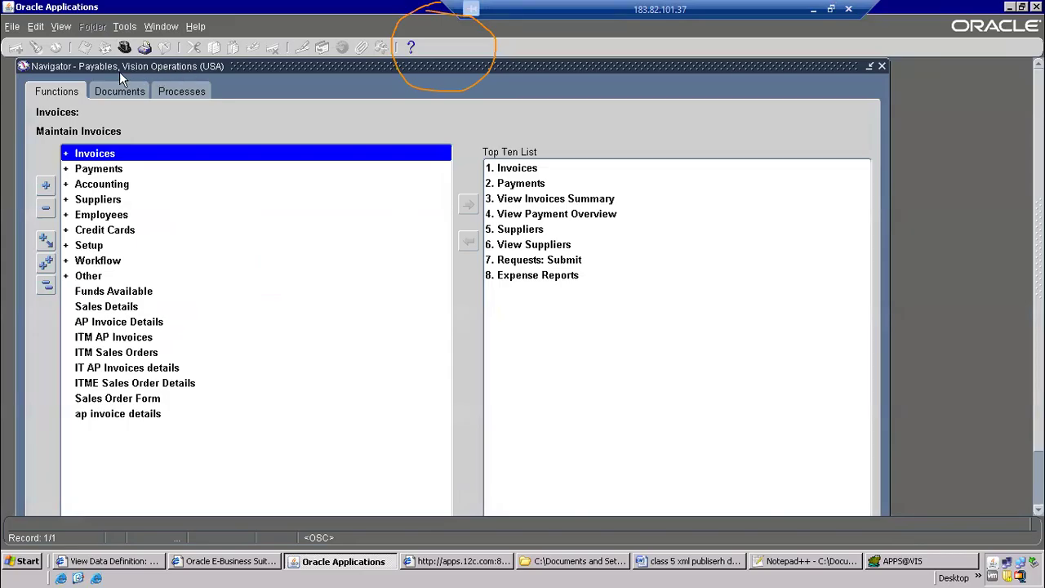
Open the concurrent requests search from the Payables responsibility and start submitting a new single request
left_click(60, 27)
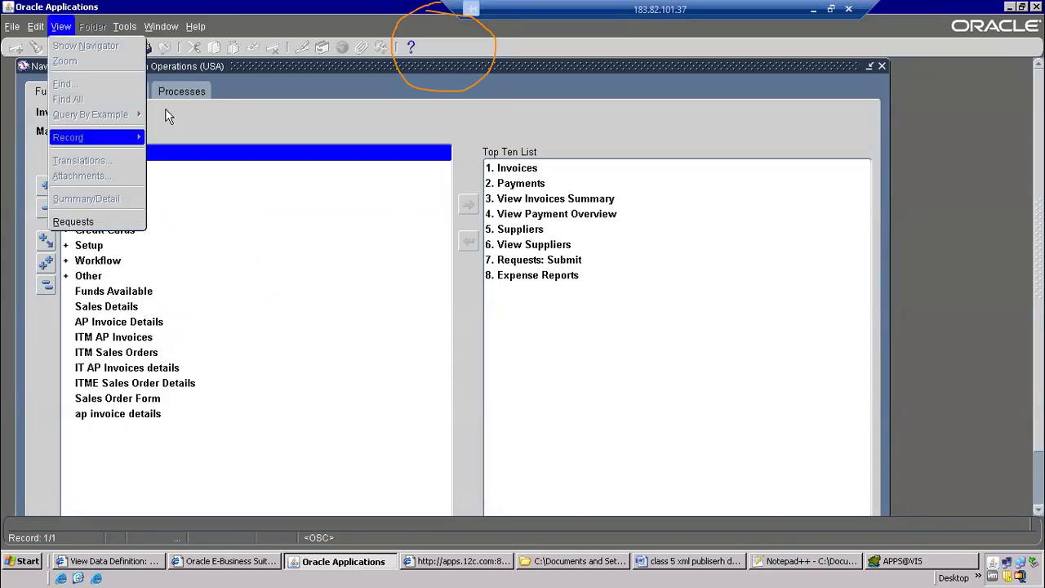
left_click(188, 99)
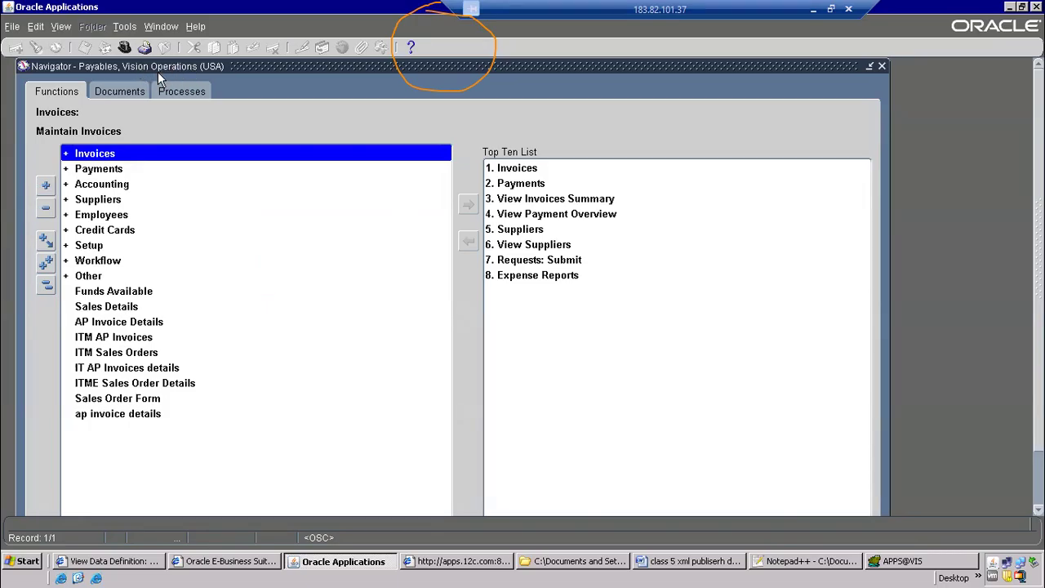
left_click(62, 27)
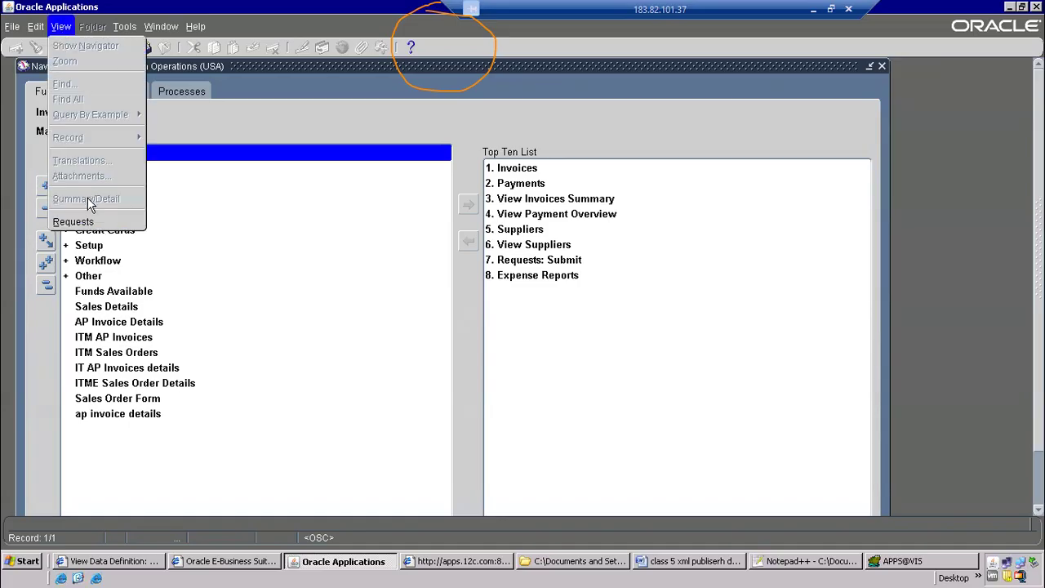
left_click(88, 222)
left_click(197, 399)
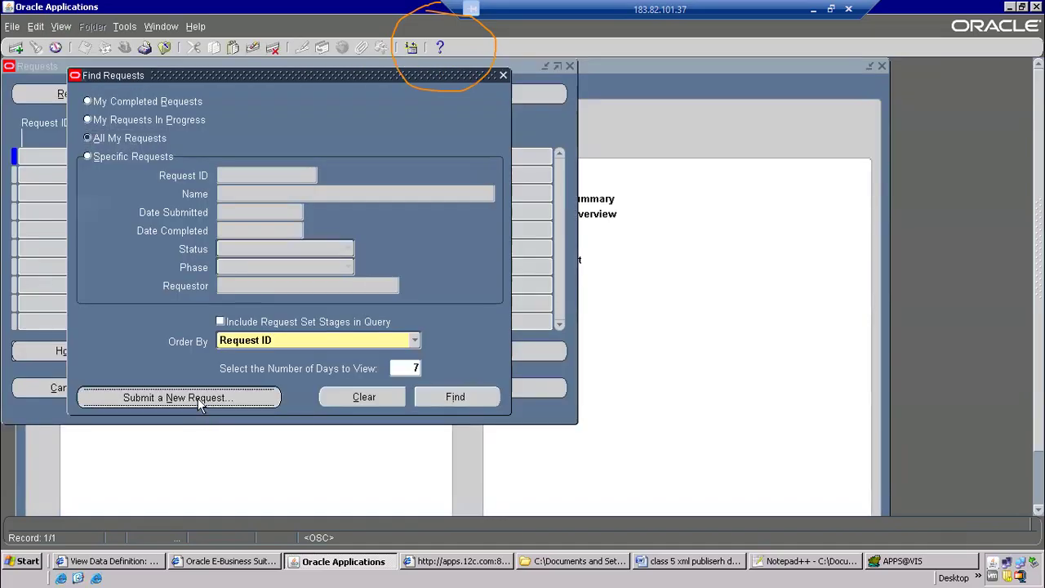
left_click(247, 328)
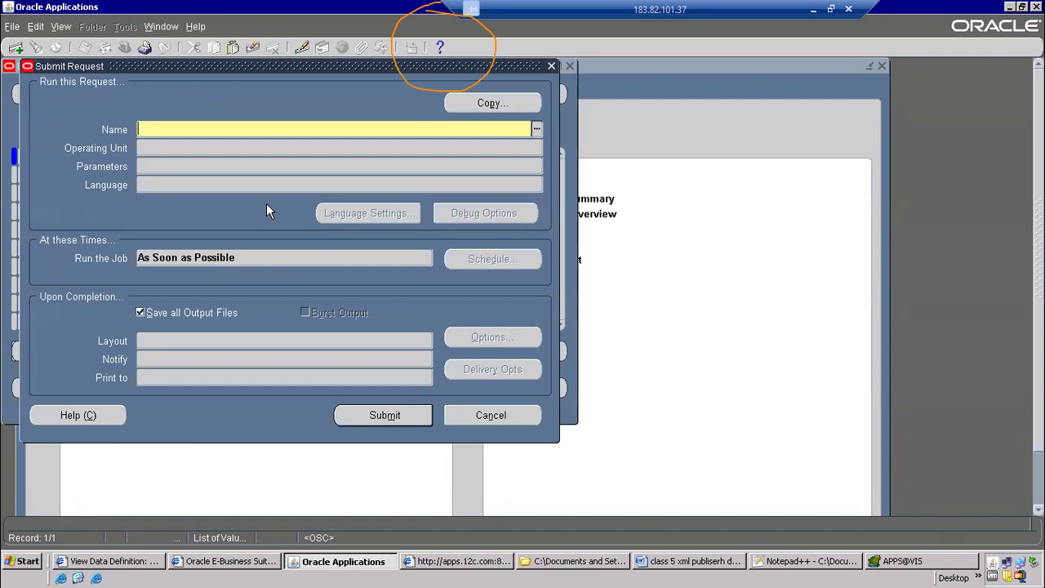
Submit the CP AP R2 Suppliers request with vendor name GE Plastics, decline another submission and list all own requests
type("p_vendor_name")
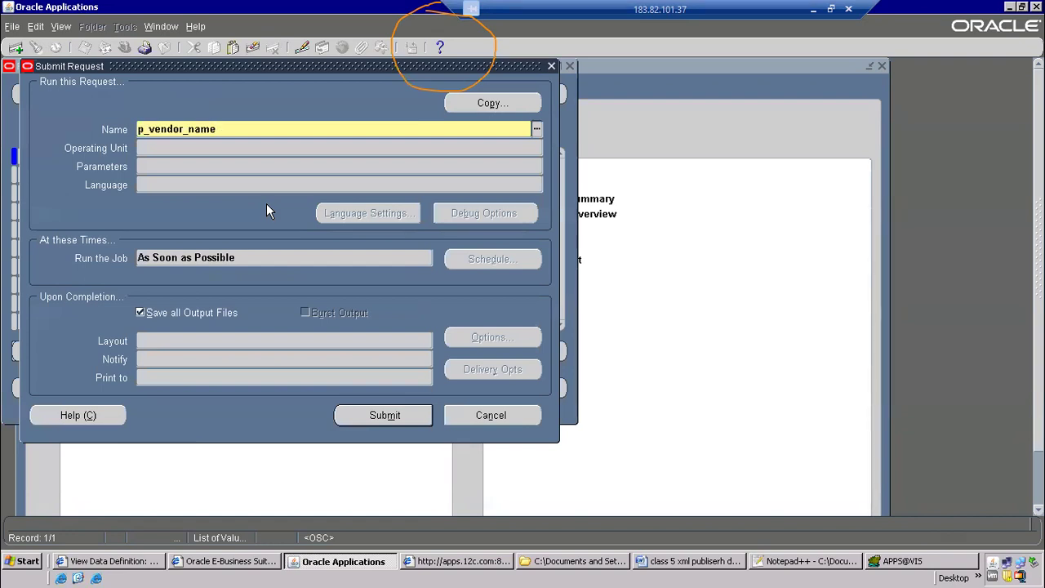
key("BackSpace")
key("BackSpace")
key("BackSpace")
key("BackSpace")
key("BackSpace")
key("BackSpace")
key("BackSpace")
key("BackSpace")
key("BackSpace")
key("BackSpace")
key("BackSpace")
key("BackSpace")
key("BackSpace")
type("CP AP")
key("Tab")
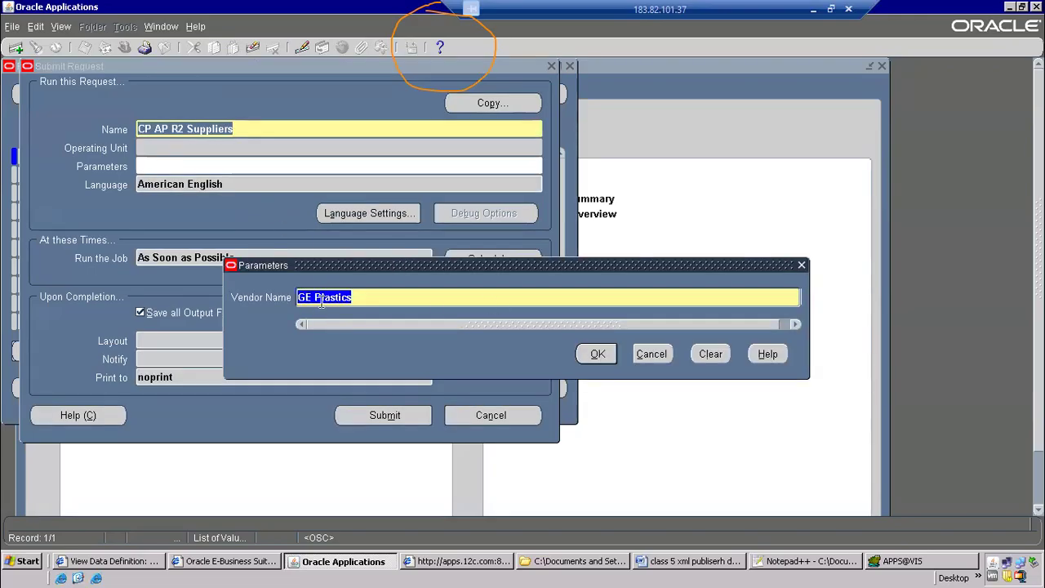
left_click(595, 355)
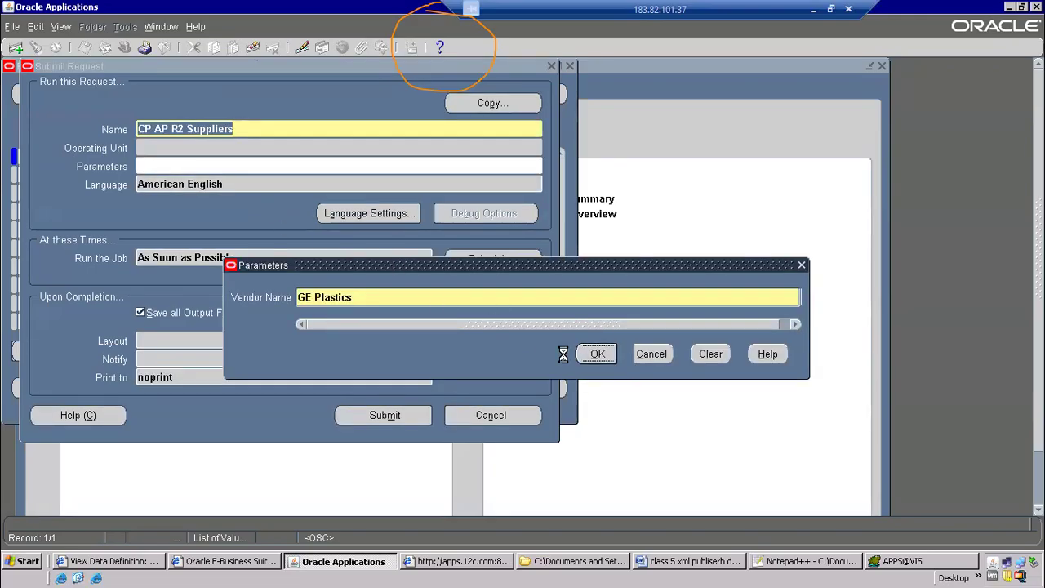
left_click(387, 417)
left_click(559, 360)
left_click(470, 390)
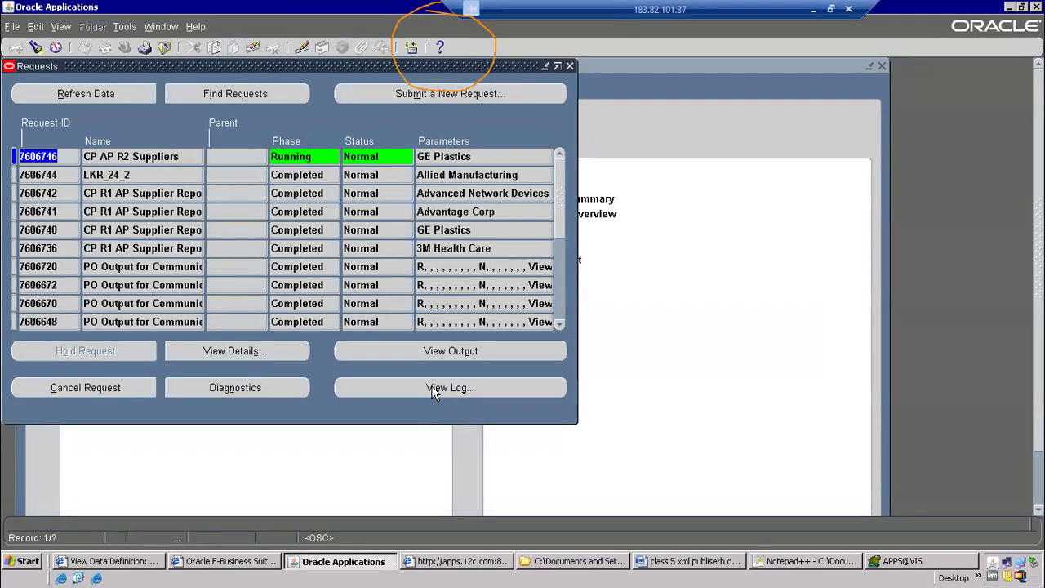
Check step 6, Save xml file, in the Word process document and return to the Oracle Applications requests list
left_click(696, 562)
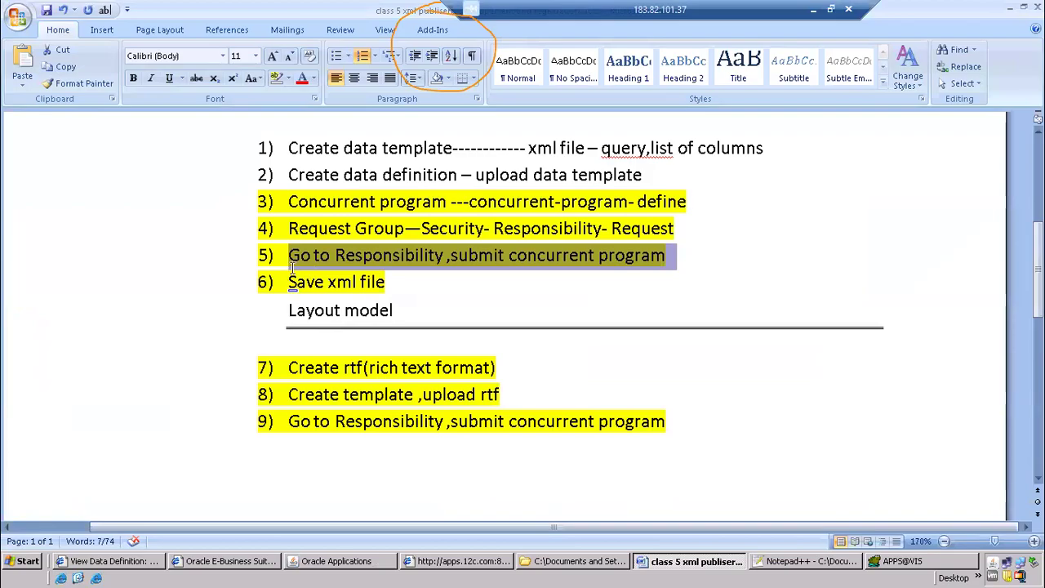
left_click(287, 284)
left_click(379, 286)
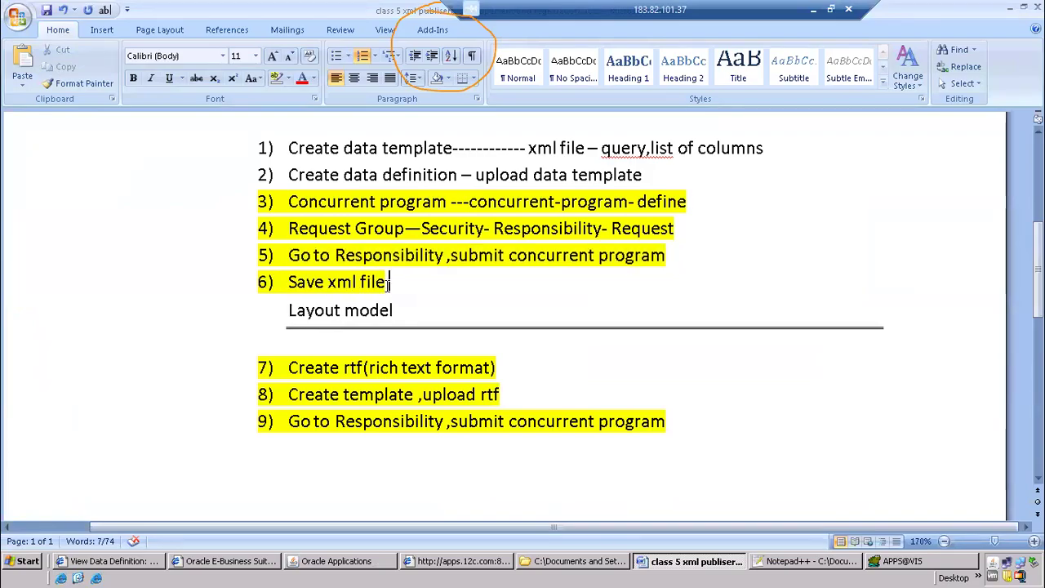
key("alt+Tab")
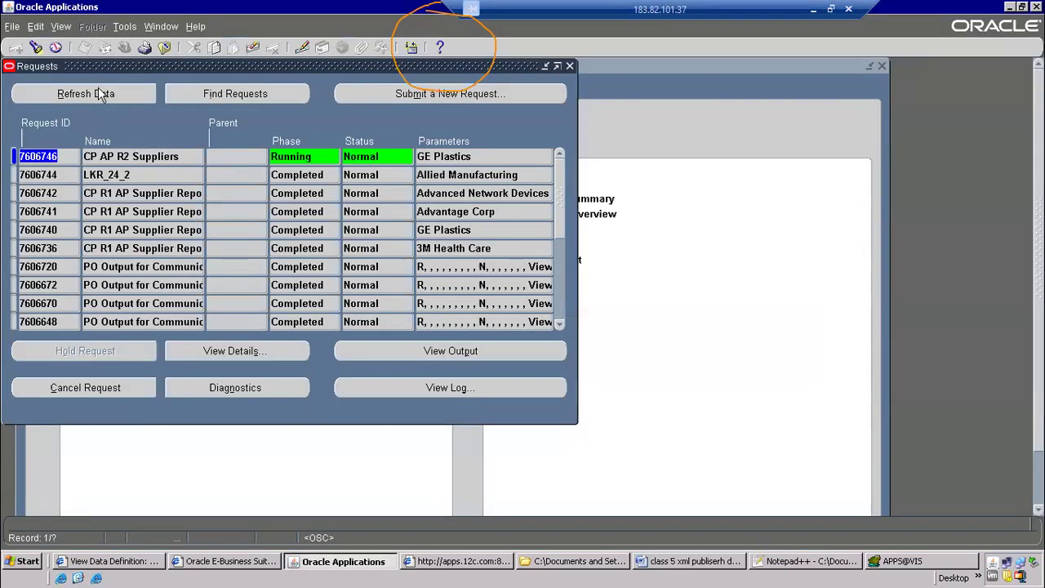
Refresh the requests list, open the output of the CP AP R2 Suppliers request and look through its XML
left_click(99, 93)
left_click(450, 350)
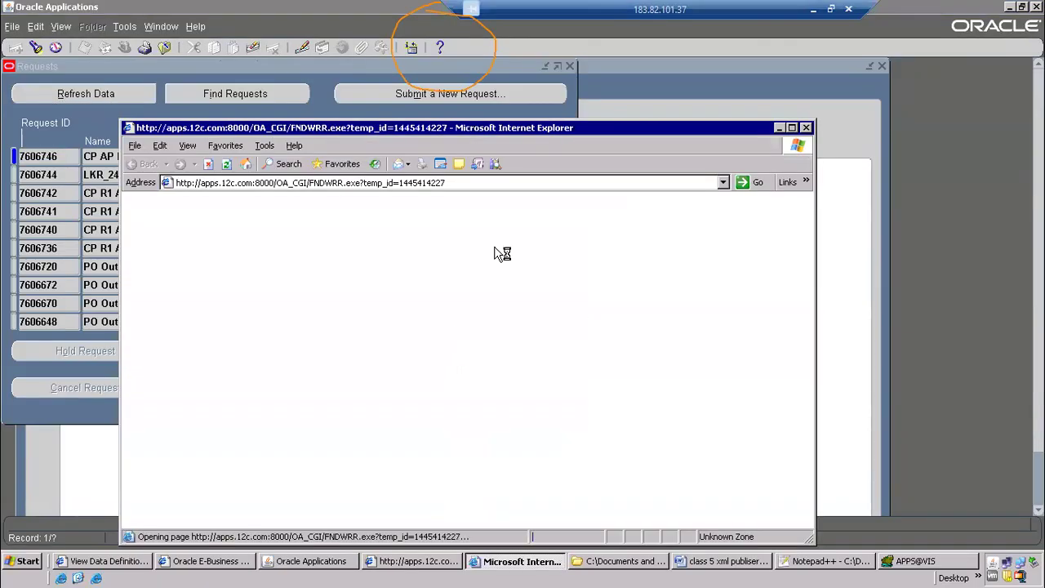
scroll(574, 346, "down", 2)
scroll(577, 349, "up", 1)
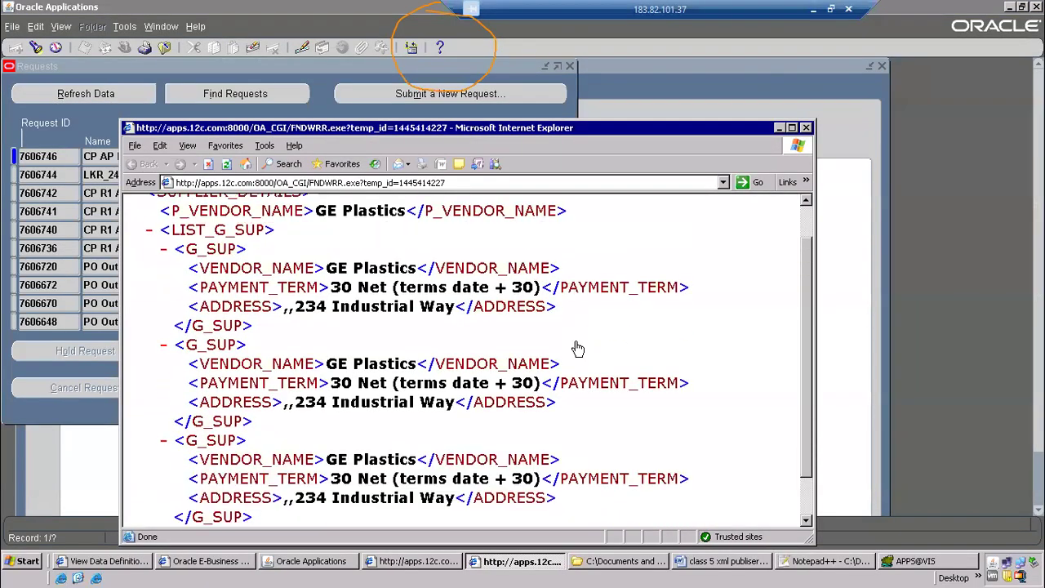
scroll(578, 348, "up", 1)
Save the XML output as CPAPSUP2_outpu.xml in the xml publisher folder inside the combined folder on the Desktop
left_click(136, 147)
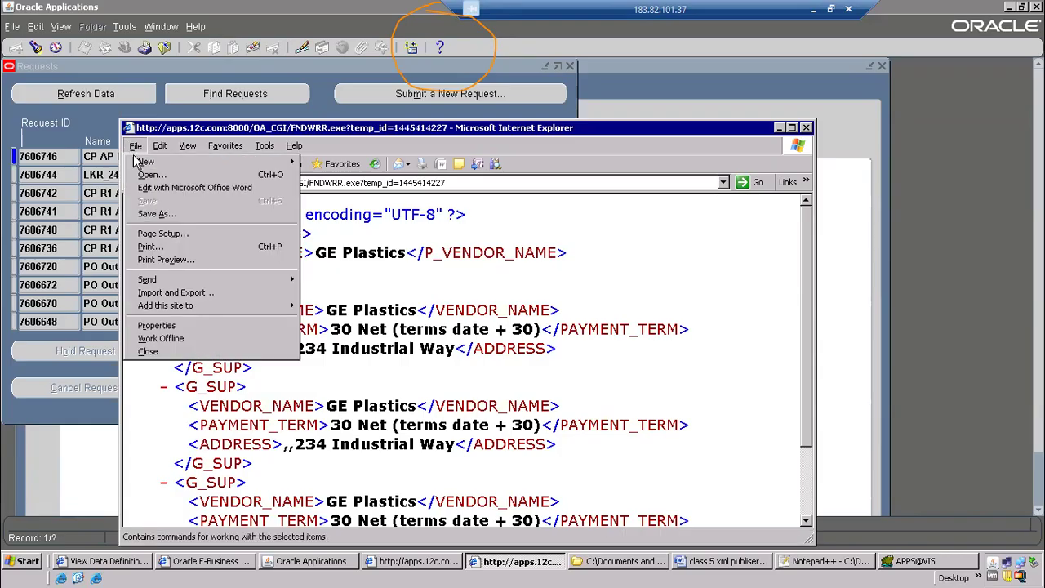
left_click(173, 215)
left_click(423, 315)
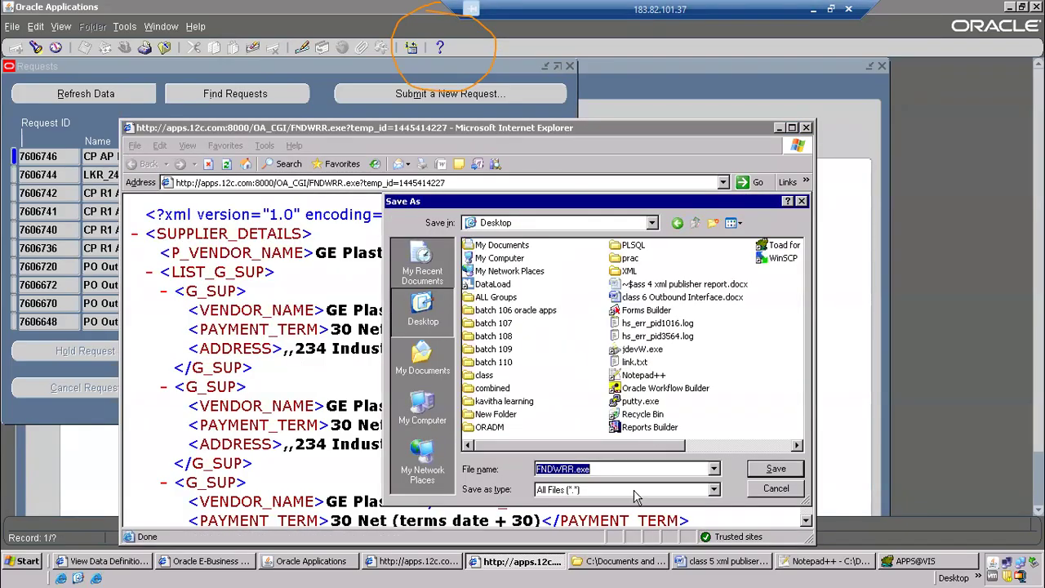
double_click(497, 390)
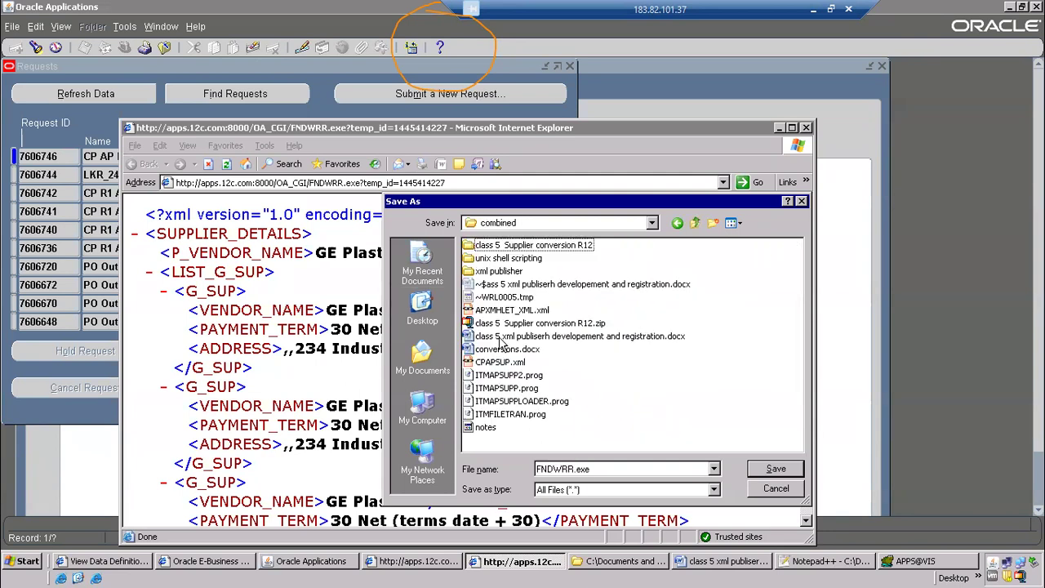
double_click(496, 272)
left_click(513, 271)
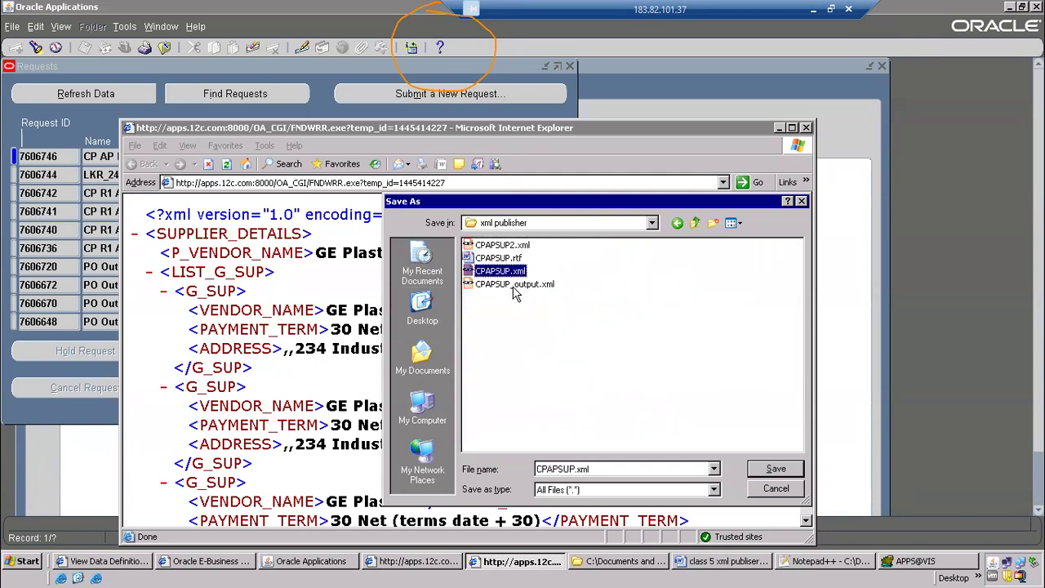
left_click(522, 247)
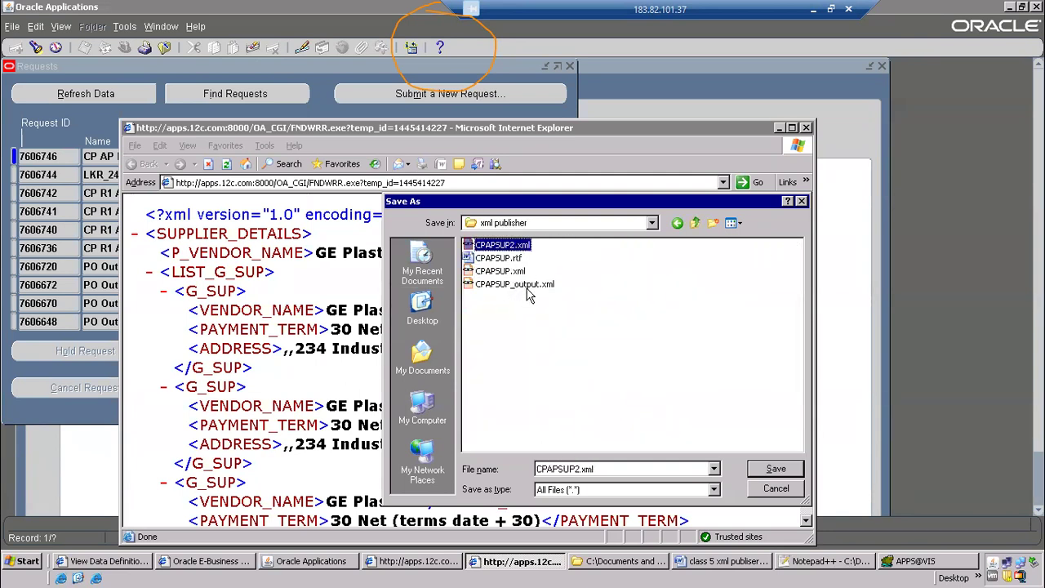
left_click(582, 469)
left_click(581, 470)
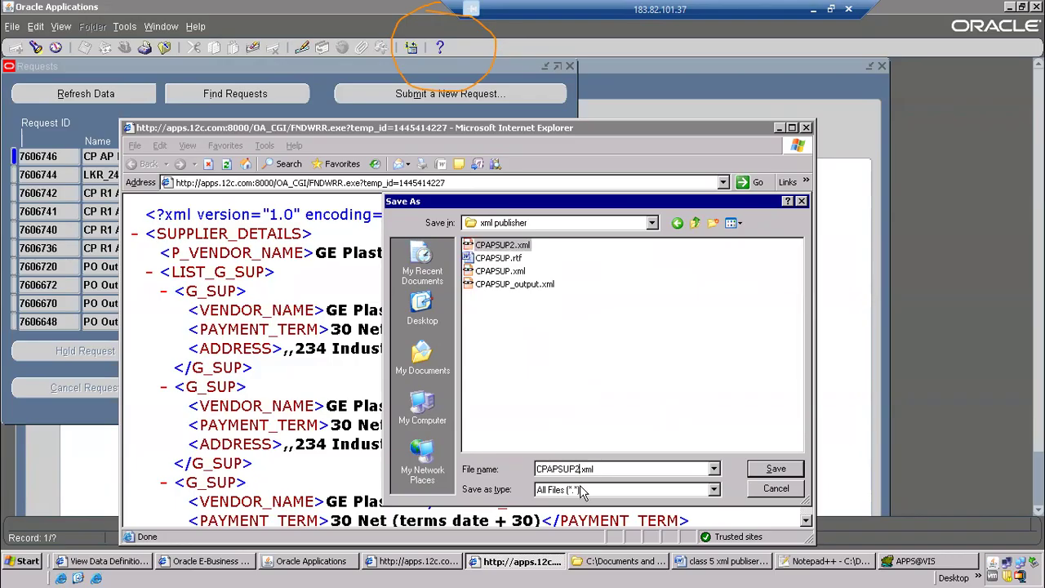
type("_outpu")
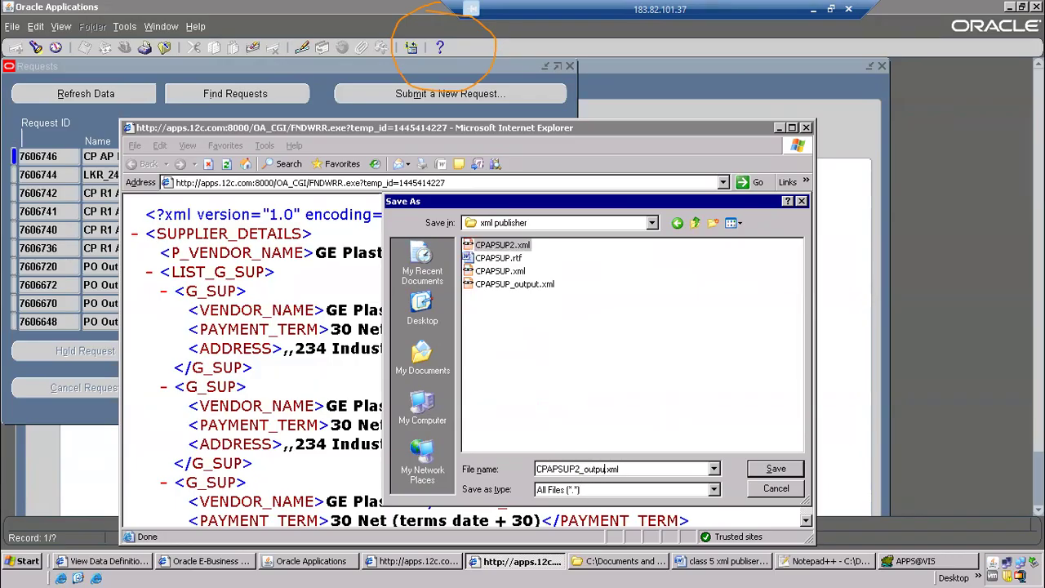
key("Return")
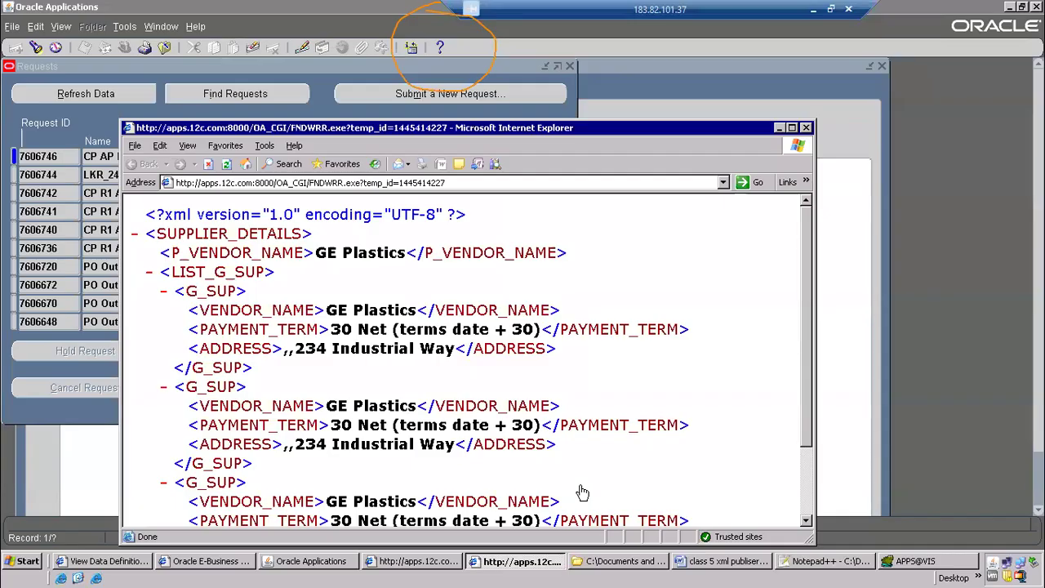
Check step 7, Create rtf(rich text format), in the Word process document
key("alt+Tab")
key("alt+Tab")
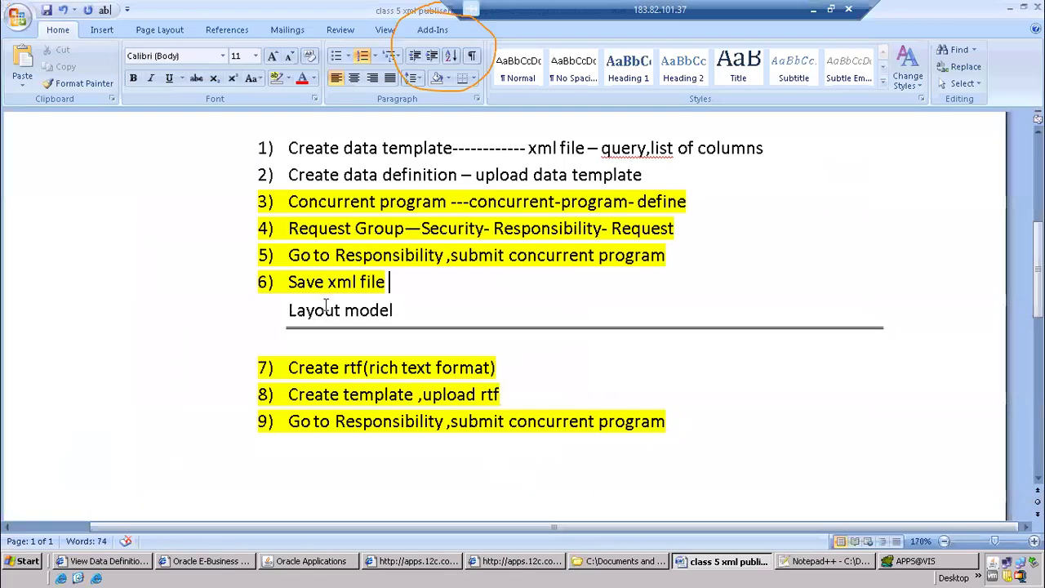
scroll(336, 341, "down", 3)
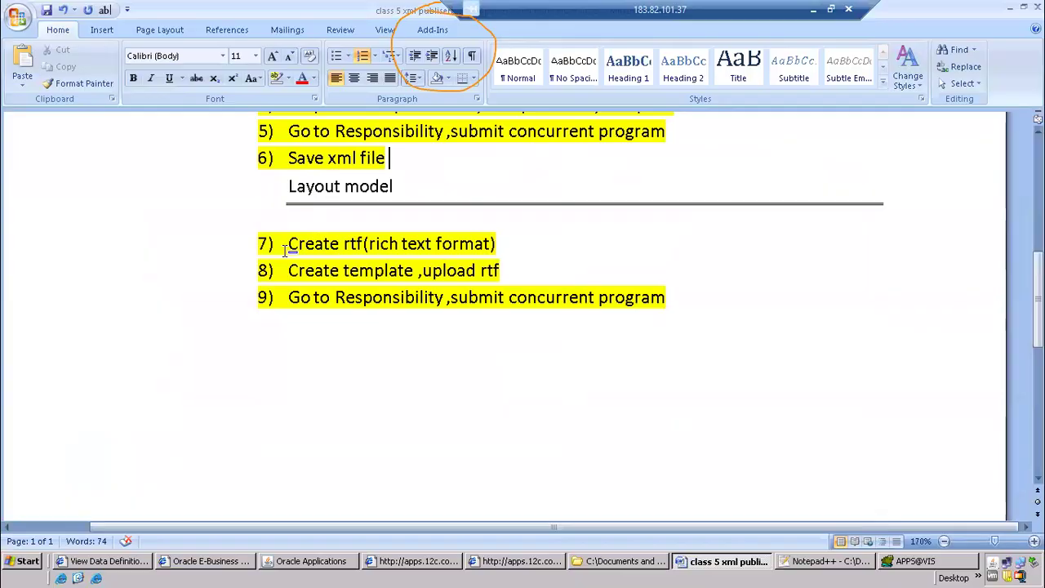
left_click_drag(285, 251, 510, 254)
Create a new blank Word document for the report layout
left_click(708, 567)
left_click(708, 567)
left_click(18, 18)
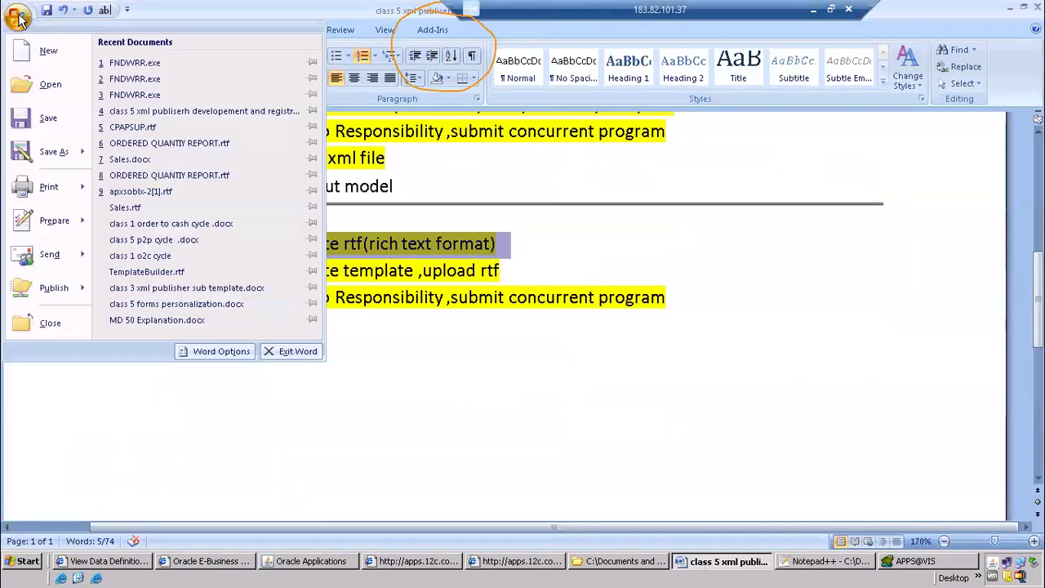
left_click(45, 52)
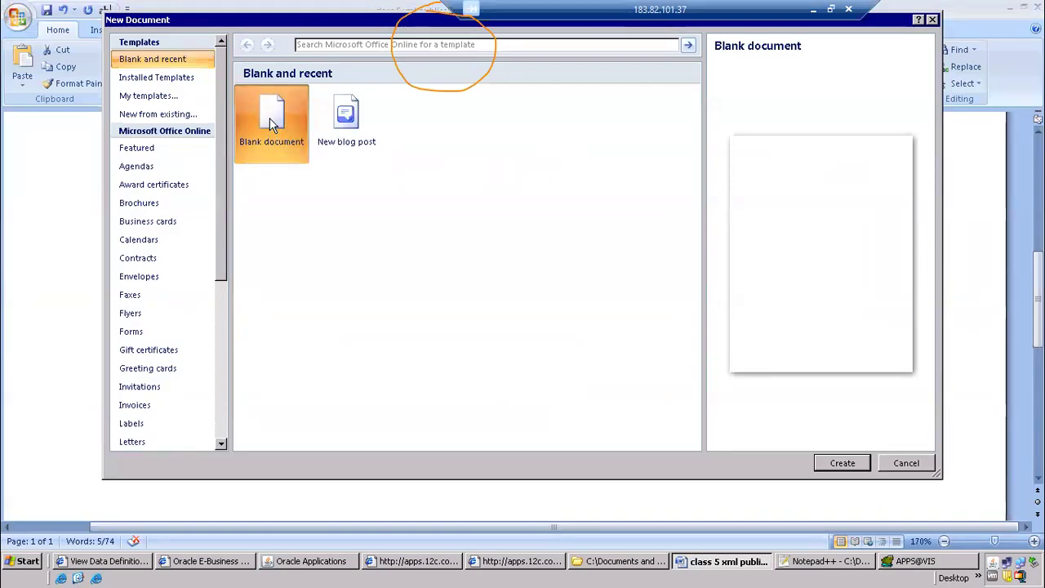
double_click(272, 121)
Load CPAPSUP2_output.xml from the xml publisher folder as the XML data for the new document and acknowledge the load message
left_click(425, 33)
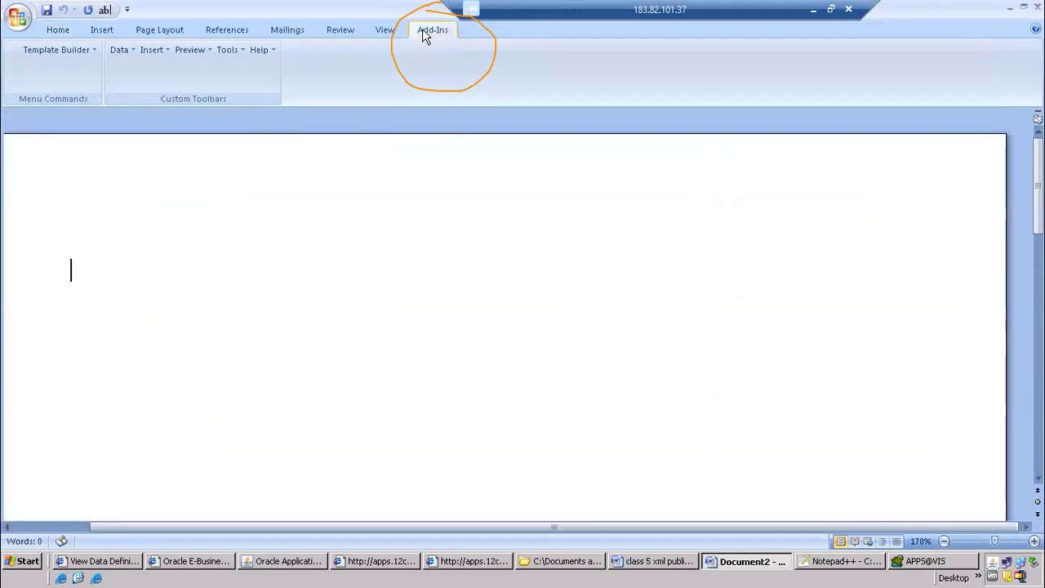
left_click(128, 52)
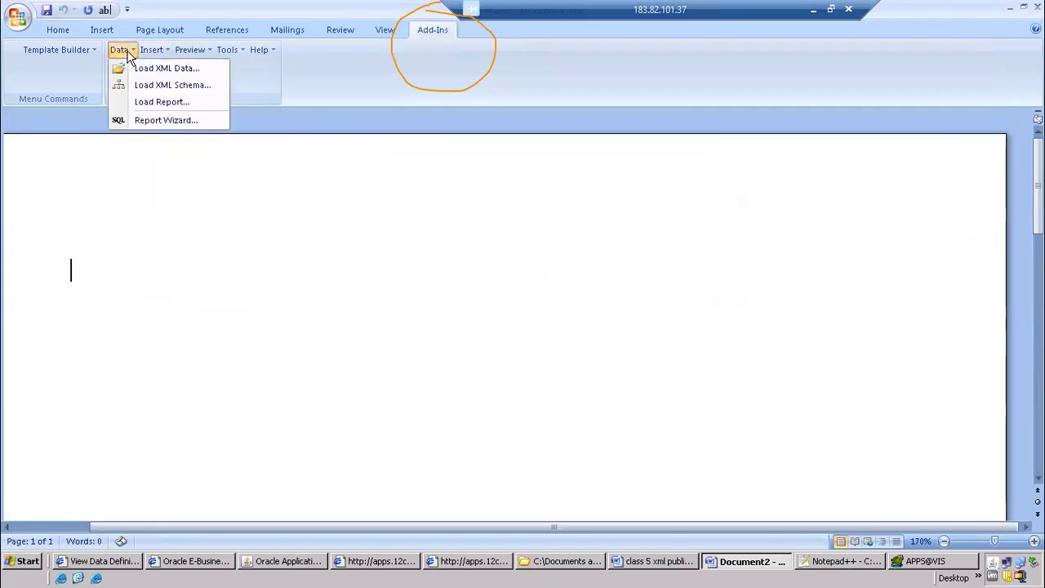
left_click(159, 68)
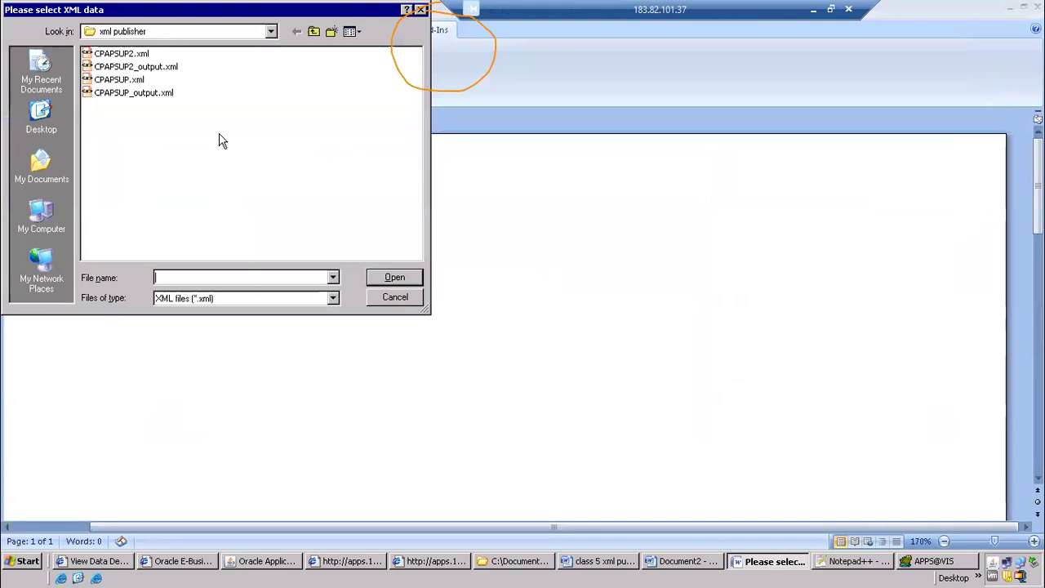
left_click(131, 68)
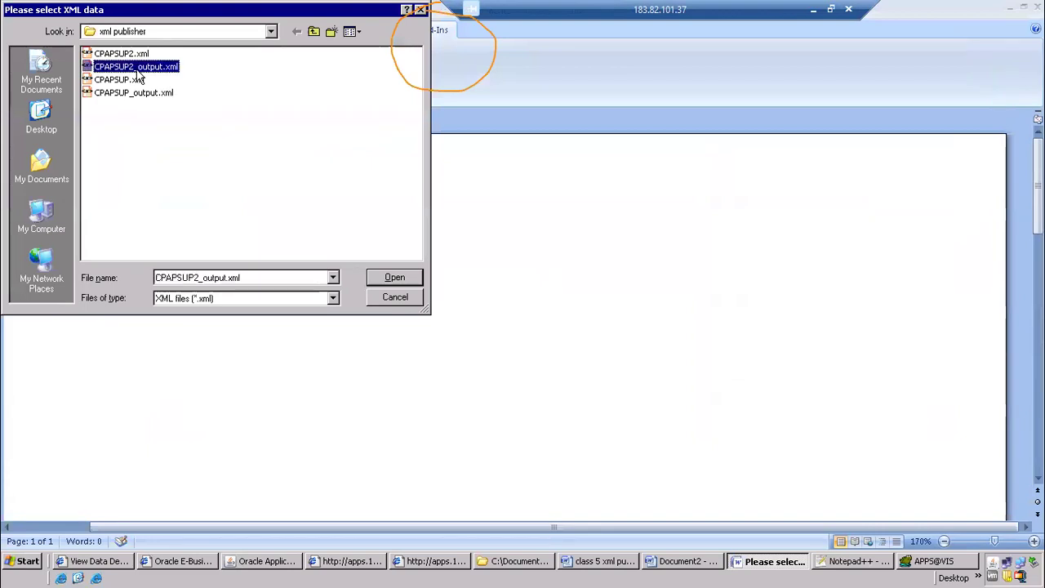
left_click(395, 277)
left_click(497, 317)
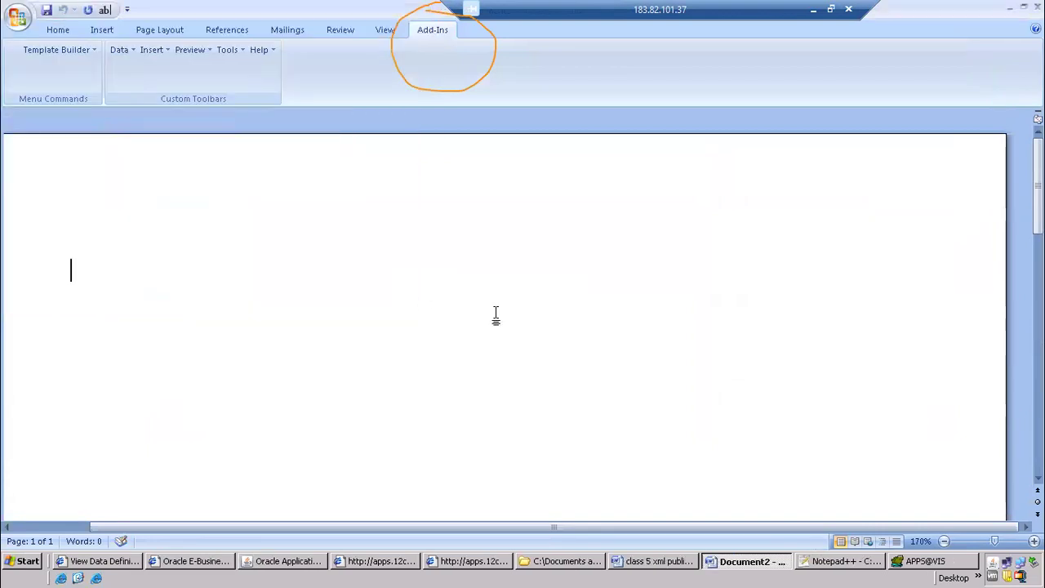
Insert all fields of the loaded XML data into the blank document
left_click(156, 51)
mouse_move(214, 87)
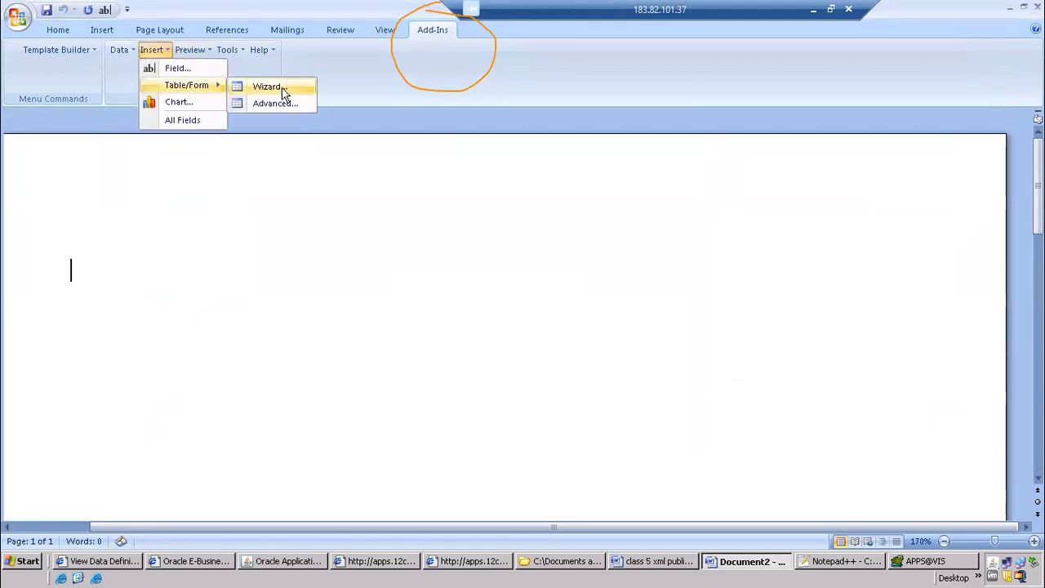
left_click(185, 121)
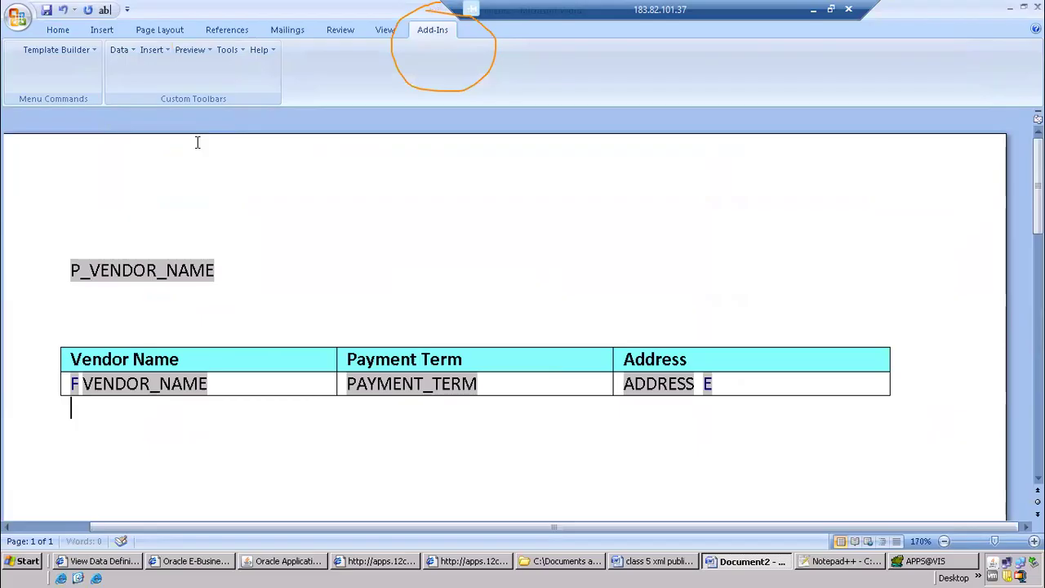
left_click(144, 54)
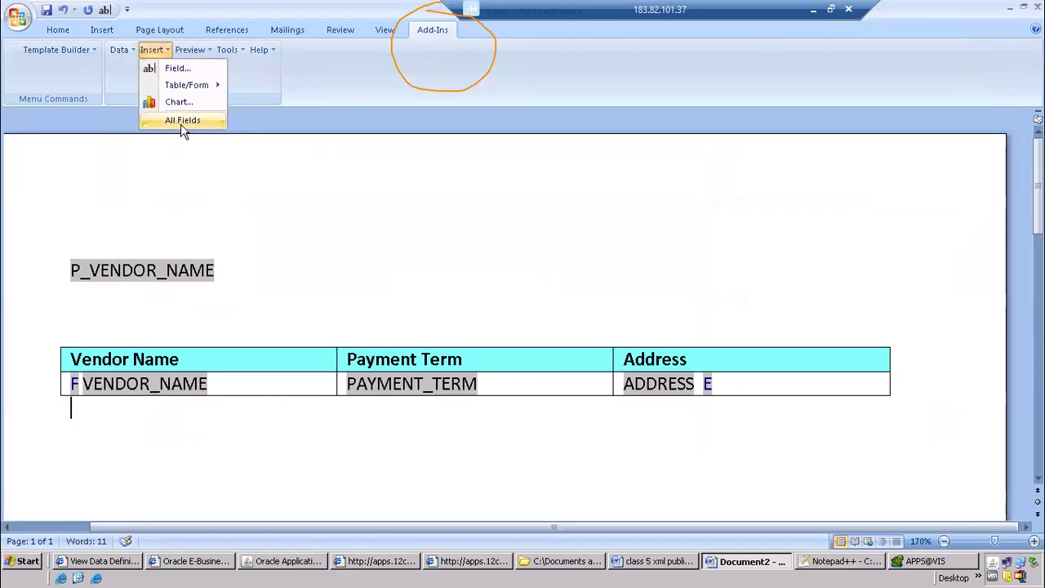
mouse_move(204, 85)
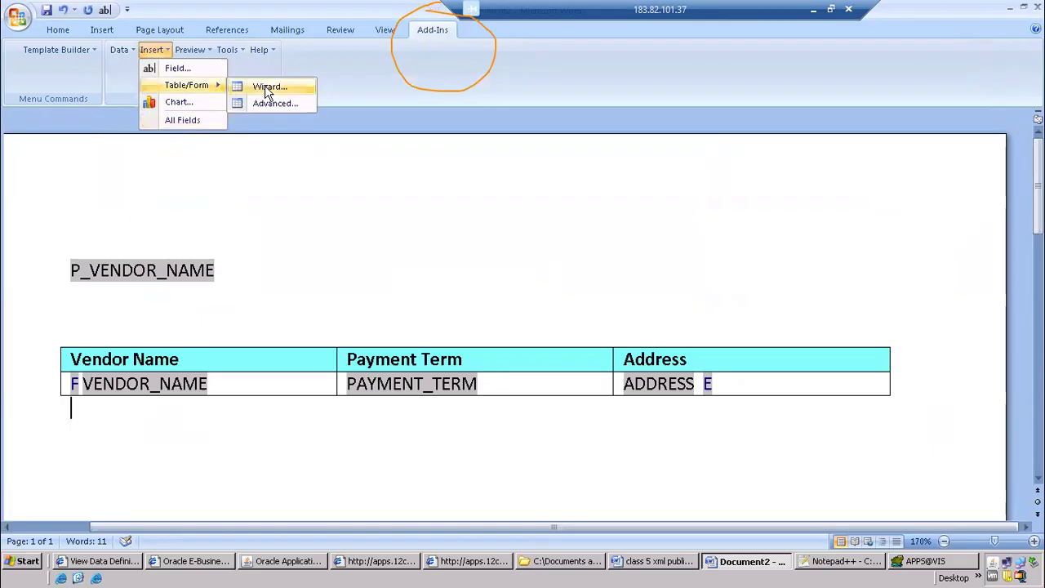
left_click(278, 214)
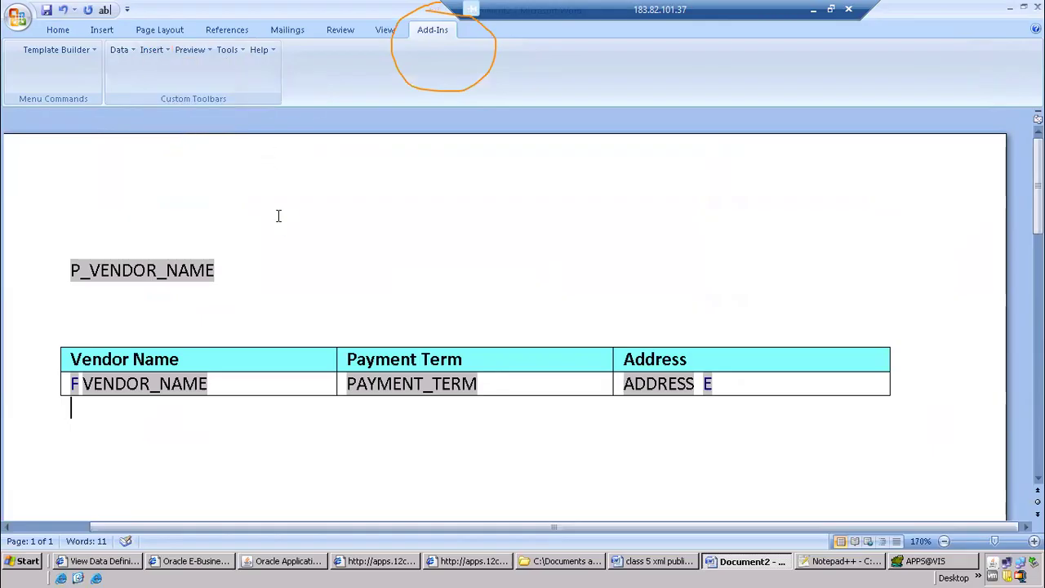
Preview the layout as PDF, saving the document as CPAPSUP2.rtf in the xml publisher folder
left_click(207, 51)
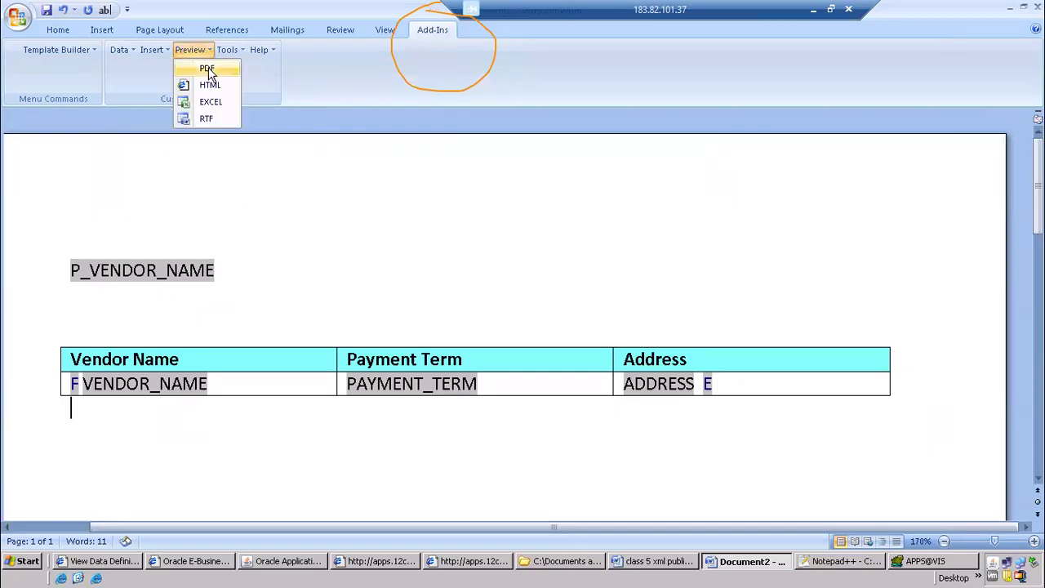
left_click(207, 69)
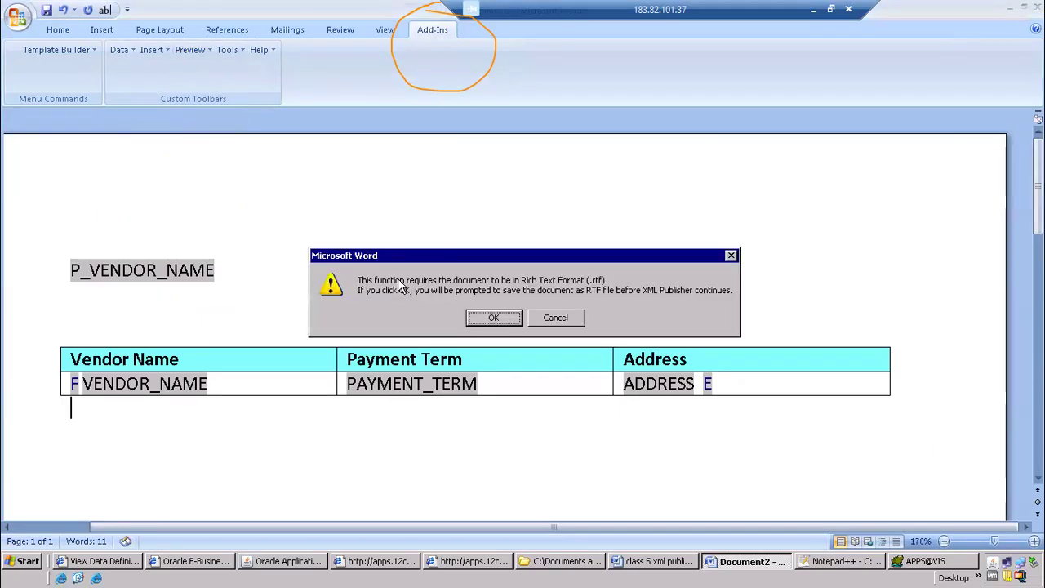
left_click(500, 318)
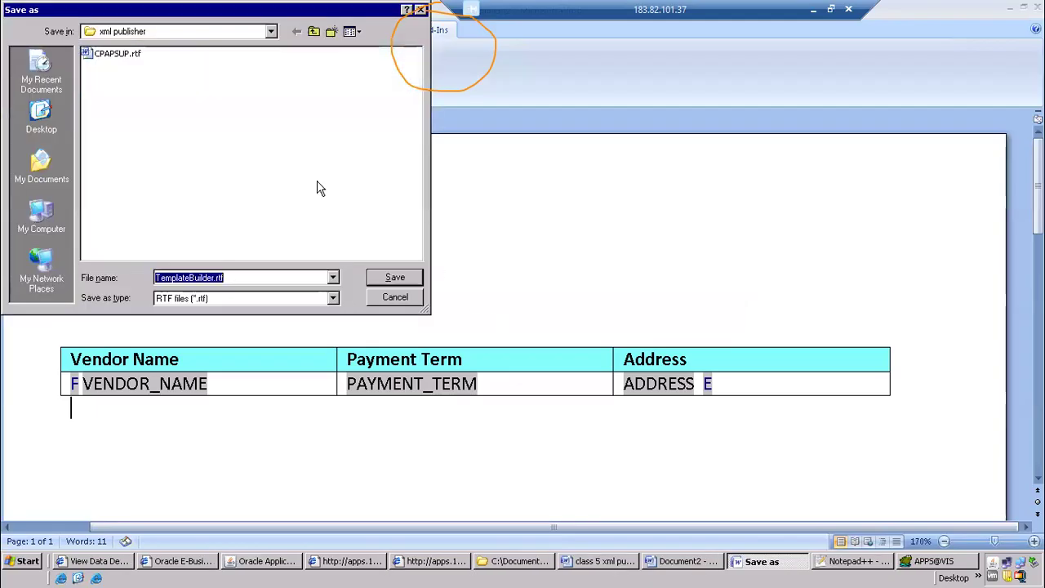
left_click(131, 55)
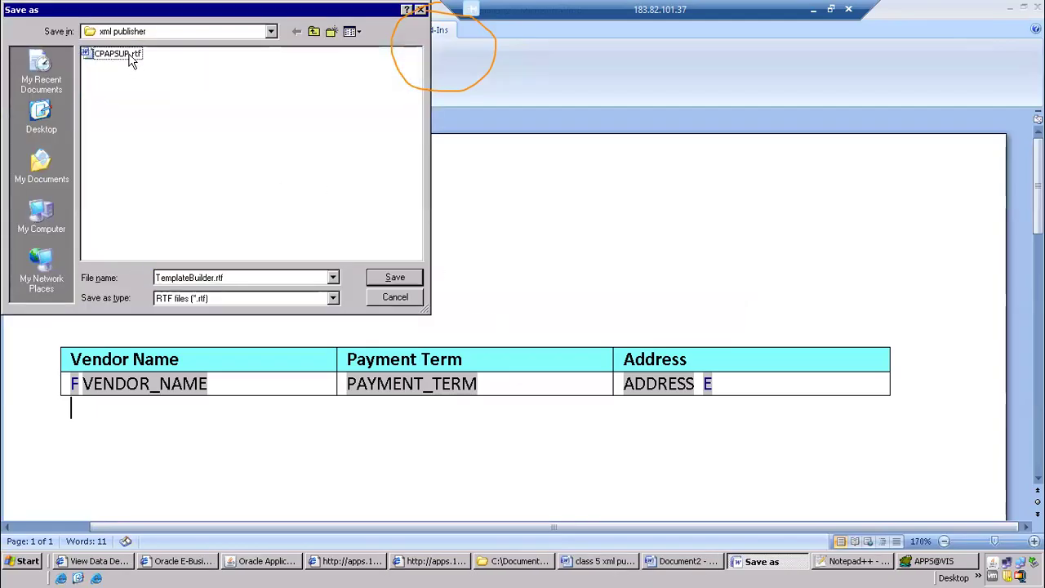
left_click(193, 279)
type("2")
left_click(392, 278)
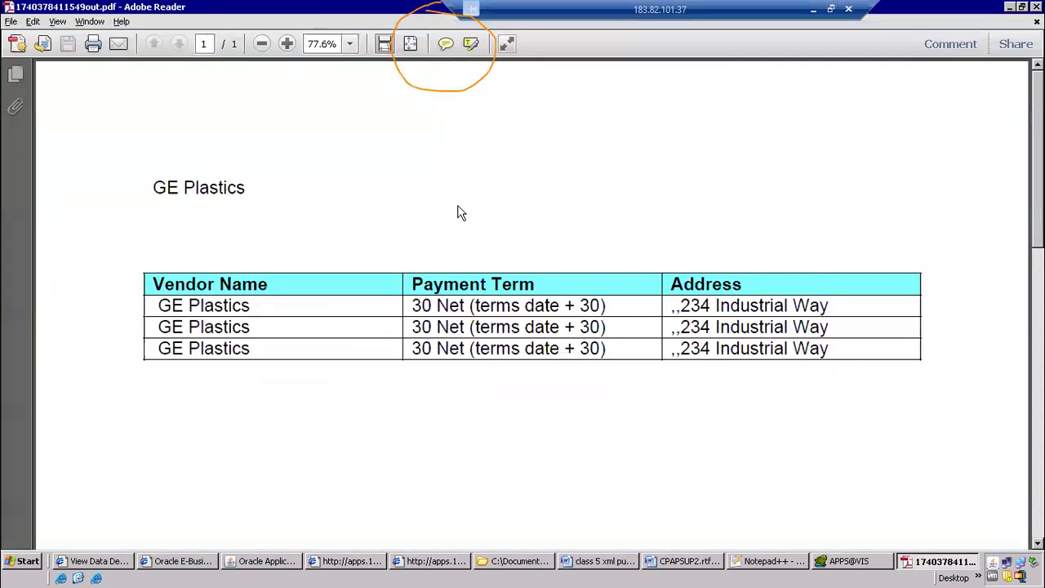
Return to the Word process document and check step 8, Create template ,upload rtf
key("alt+Tab")
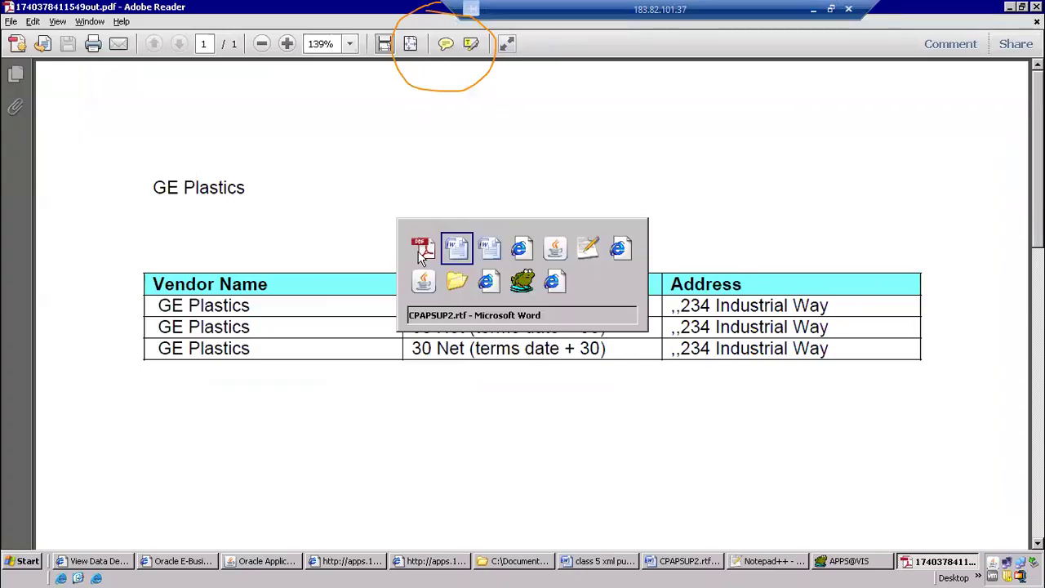
key("alt+Tab")
left_click_drag(287, 269, 504, 267)
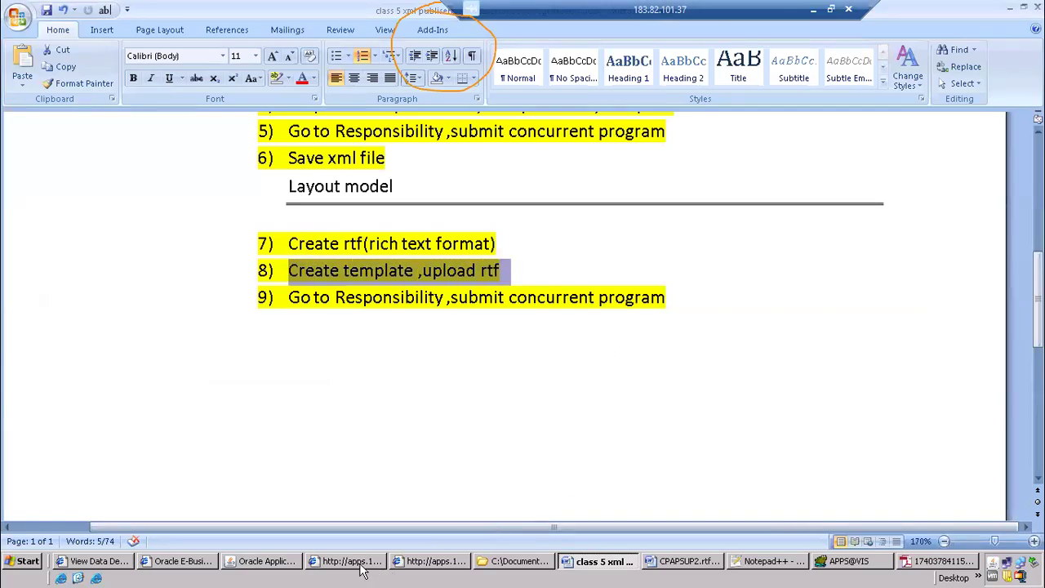
Switch to the XML Publisher browser window, request its Templates page and log in as operations with the account password
left_click(109, 565)
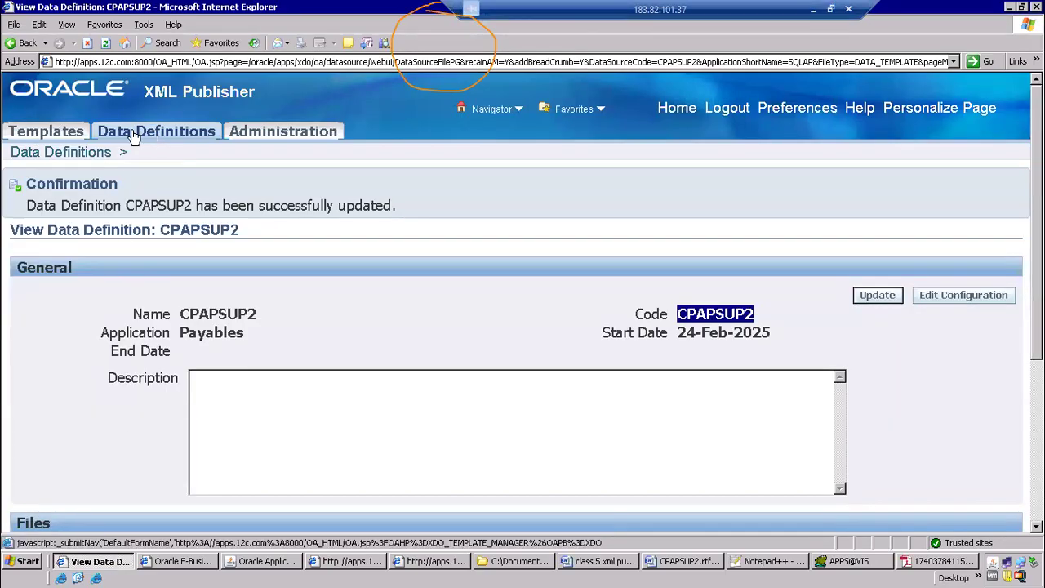
left_click(49, 134)
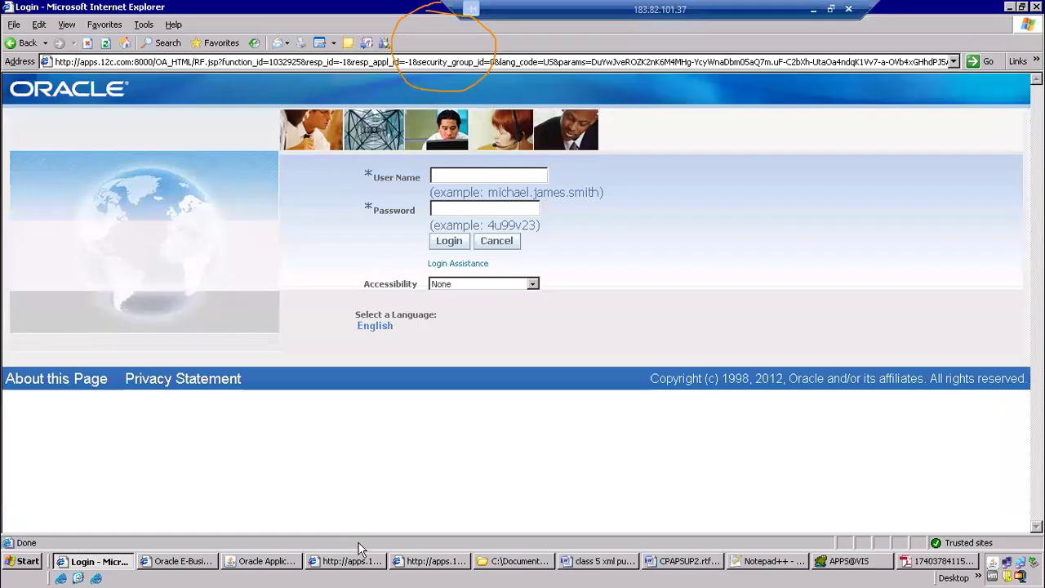
left_click(461, 178)
type("operations")
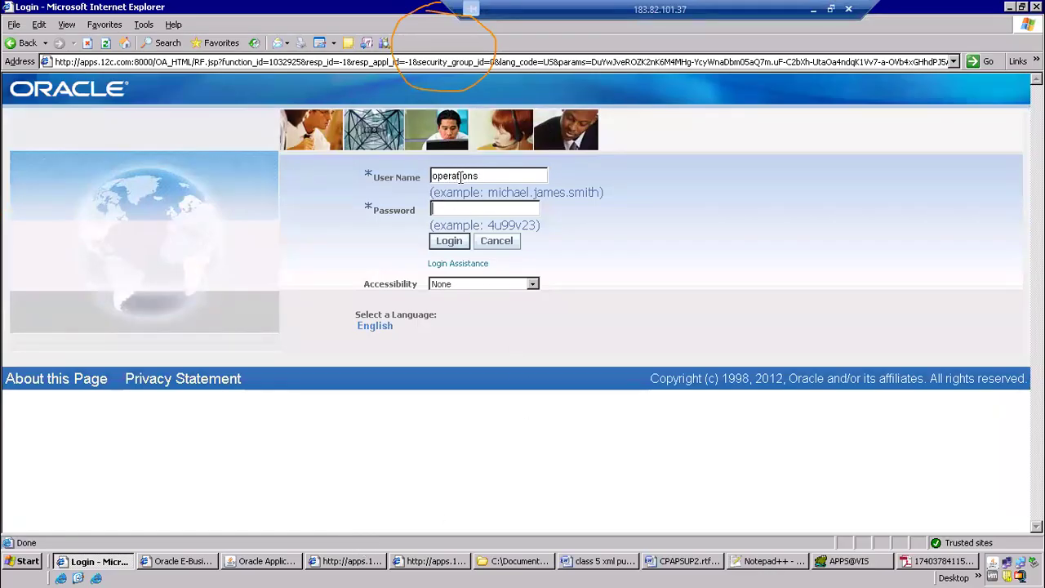
type("●●●●●●●")
key("Return")
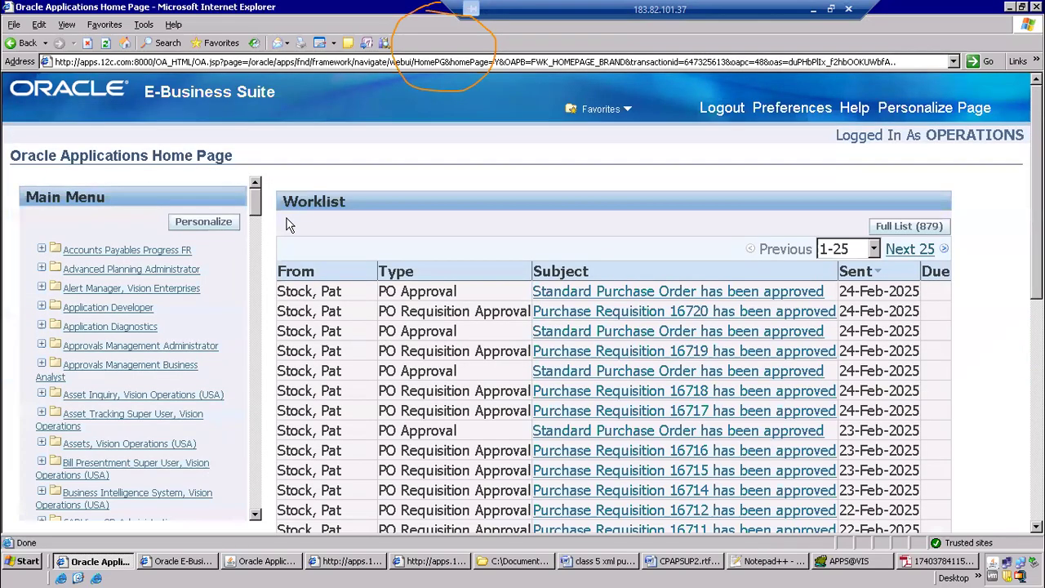
Open the Templates page of the XML Publisher Administrator responsibility and start creating a new template
left_click_drag(256, 211, 255, 498)
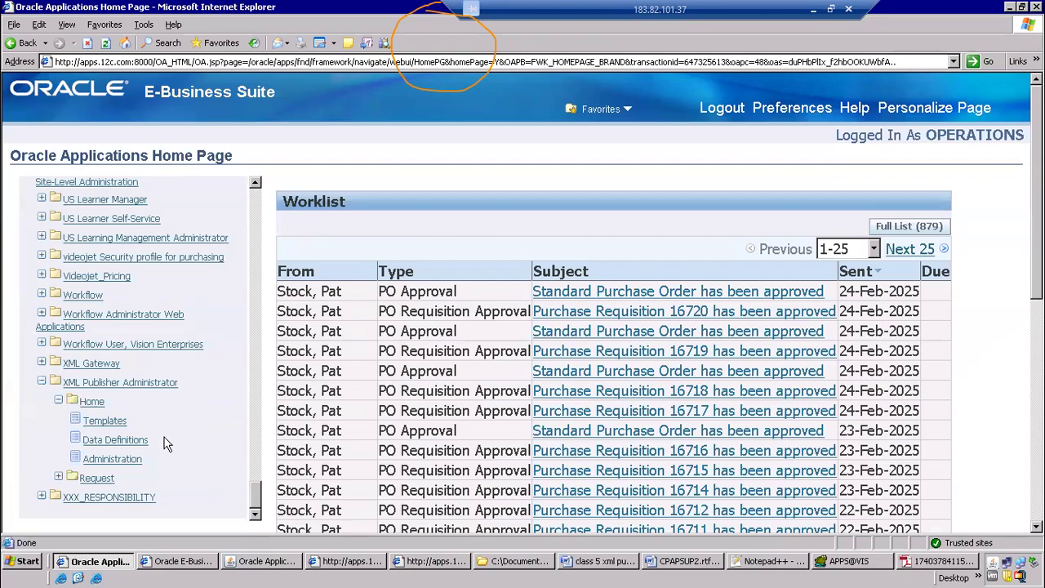
left_click(103, 425)
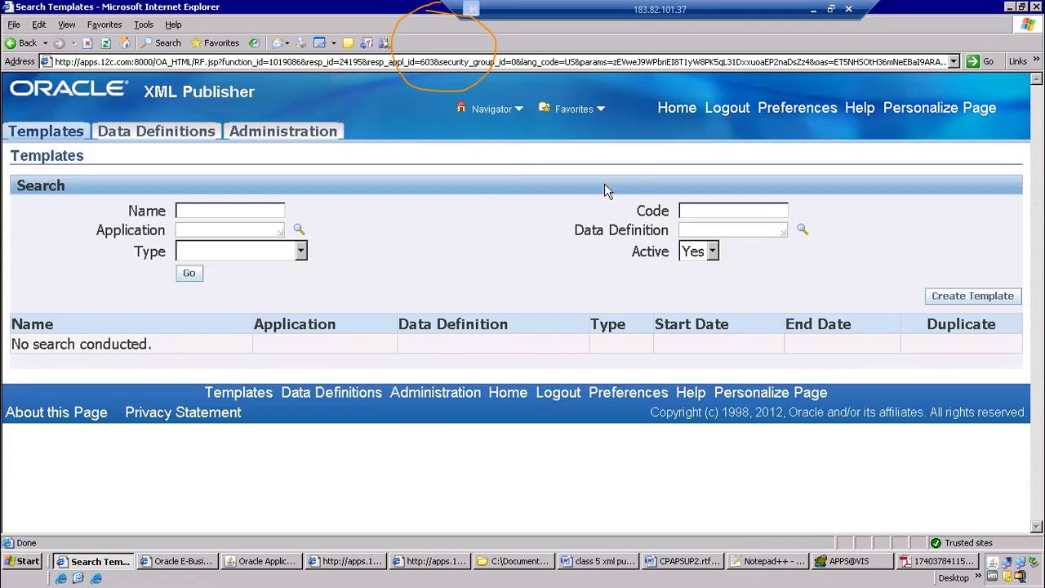
left_click(971, 299)
Copy the name CPAPSUP2 from the CPAPSUP2.xml file in the xml publisher folder and enter it as the template's Data Definition
left_click(695, 272)
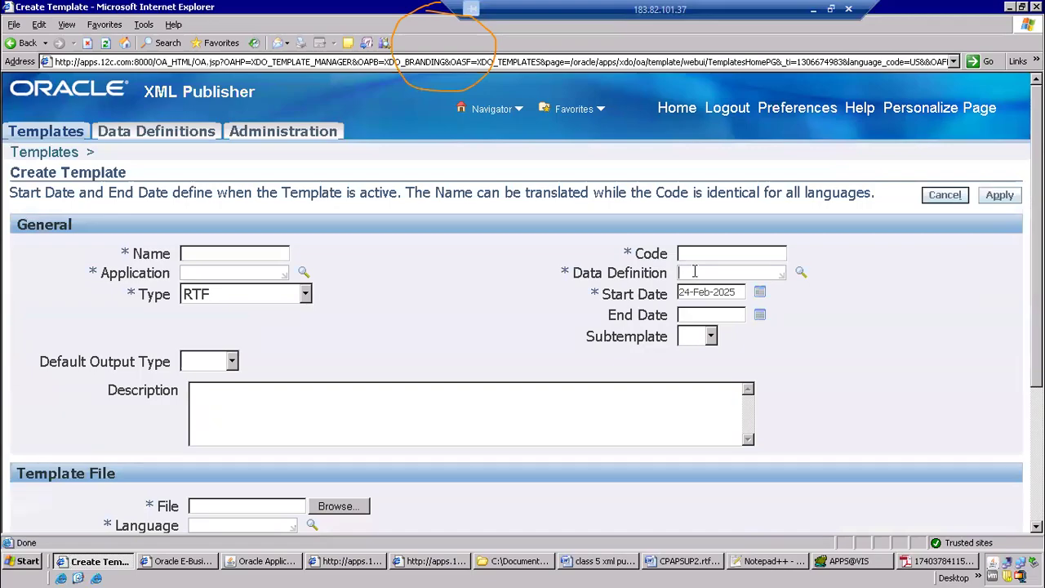
key("alt+Tab")
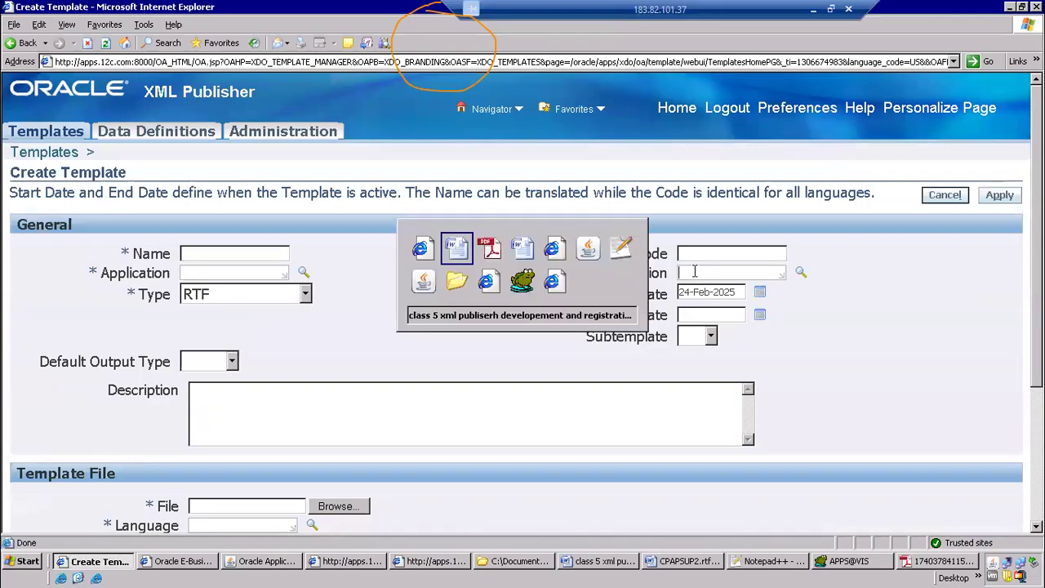
key("alt+Tab")
key("alt+Tab")
key("alt+Tab")
key("alt+Tab")
key("alt+Tab")
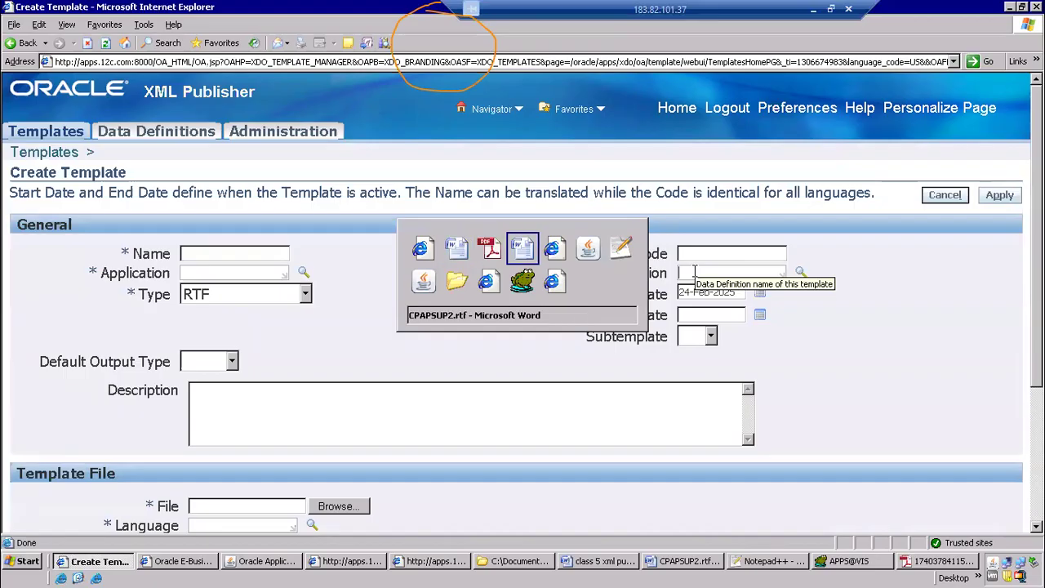
key("alt+Tab")
key("alt+Tab")
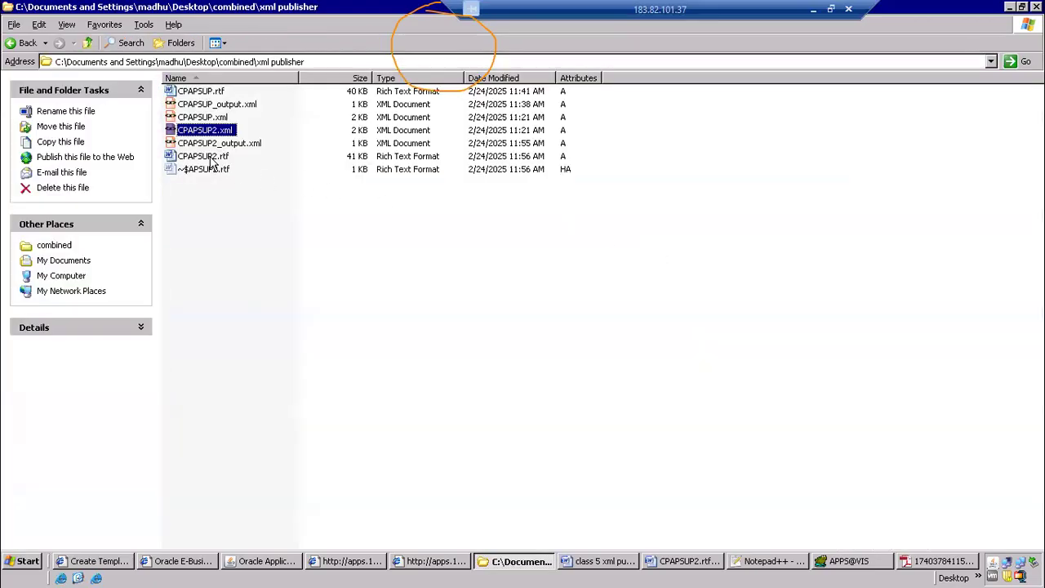
left_click(204, 131)
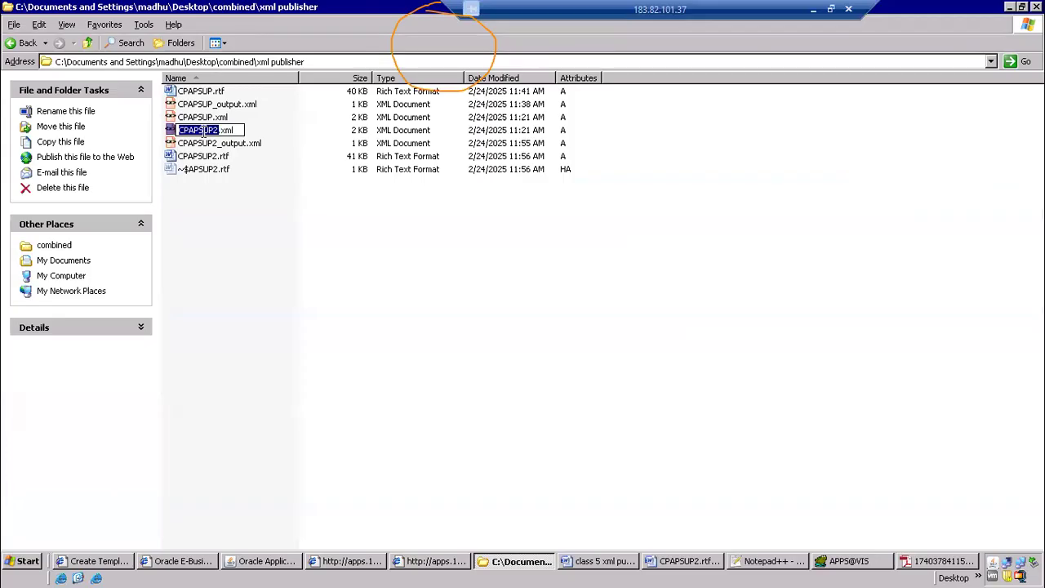
key("alt+Tab")
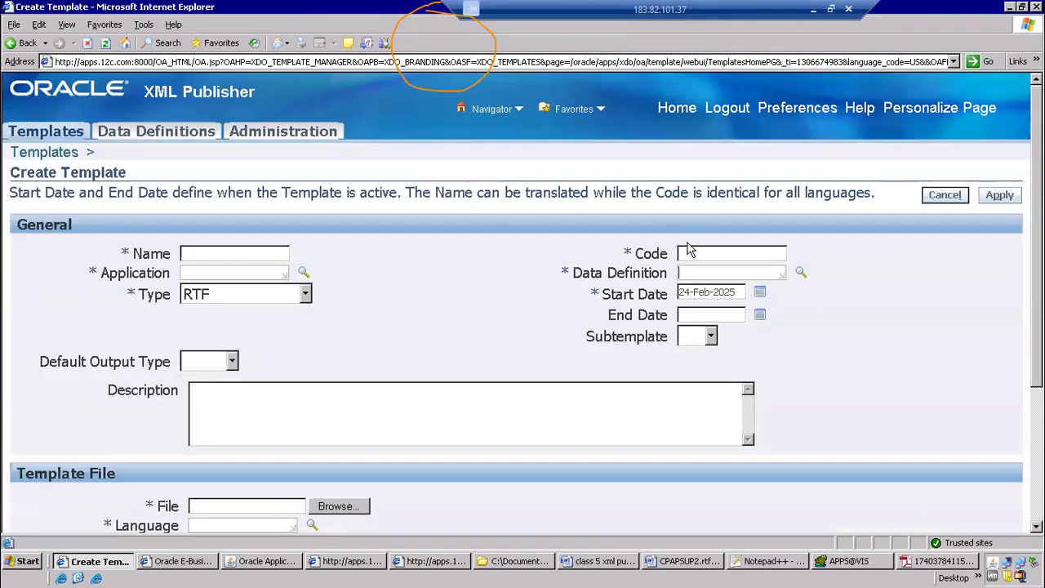
left_click(707, 275)
type("CPAPSUP2")
Set the template's Code and Name to CPAPSUP2, the Application to Payables, and the Default Output Type to PDF
left_click(702, 257)
type("CPAPSUP2")
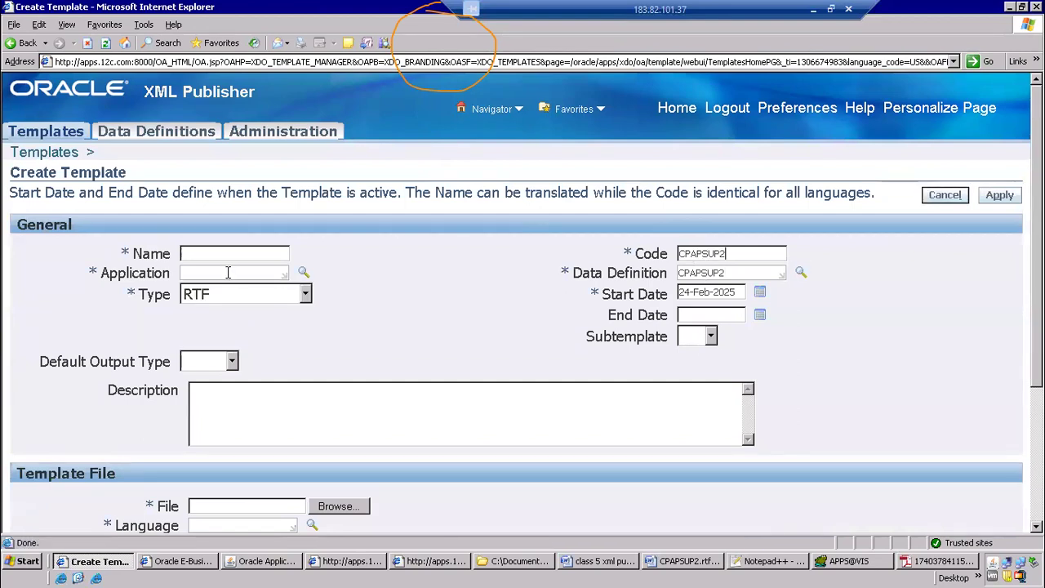
type("CPAPSUP2")
type("Paya")
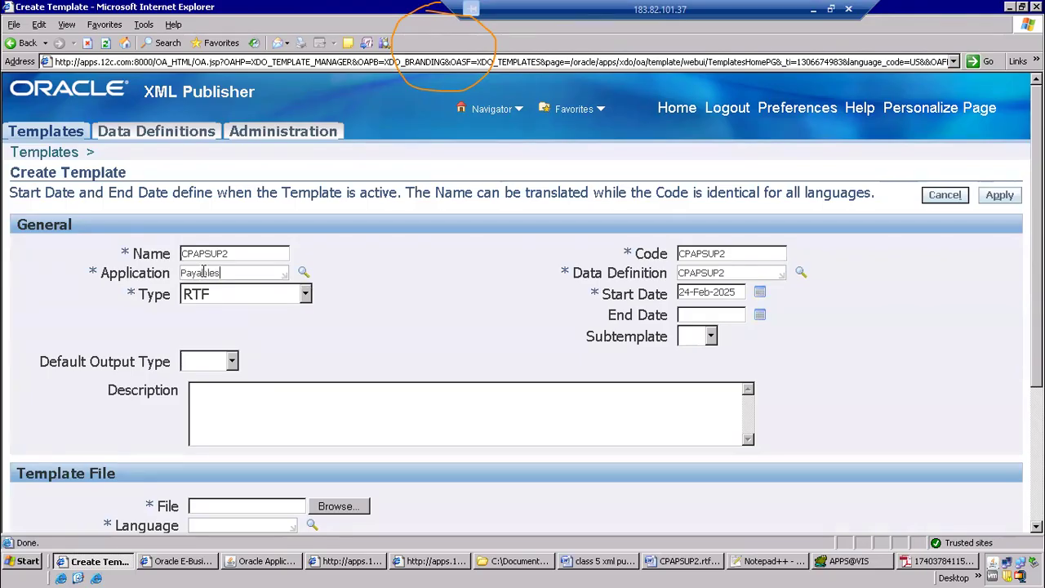
scroll(325, 338, "down", 3)
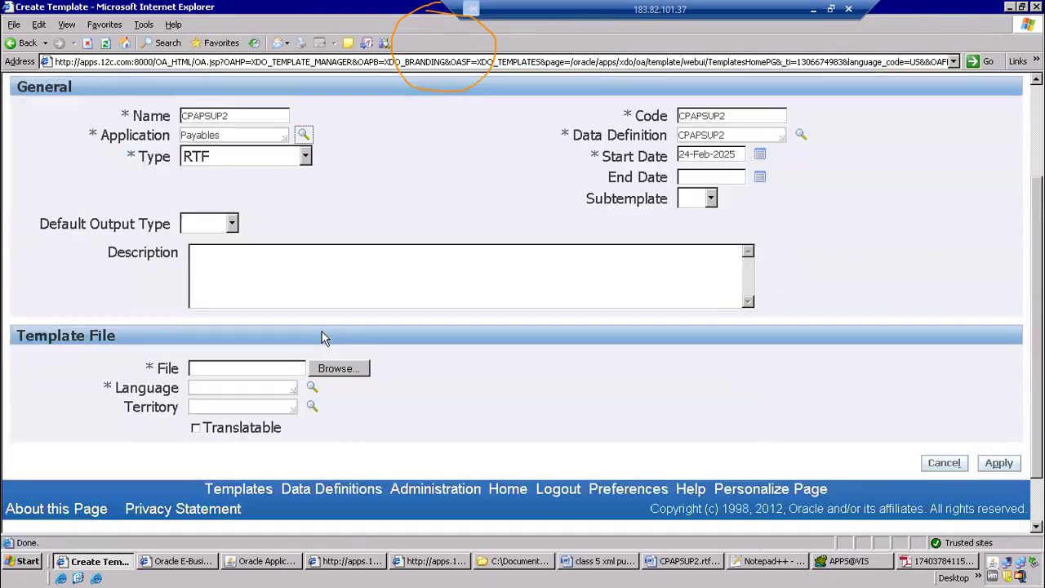
left_click(234, 223)
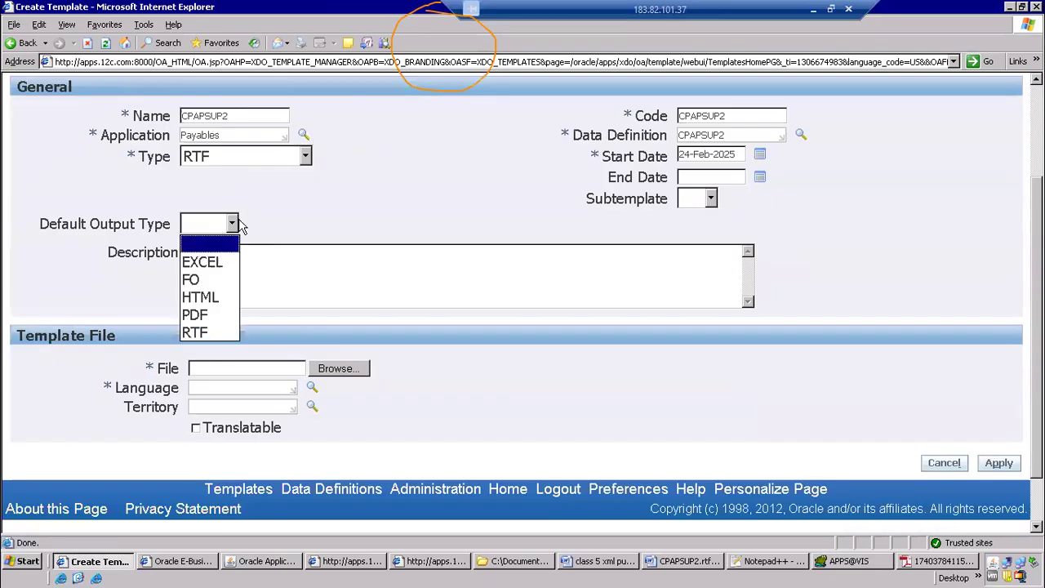
left_click(197, 315)
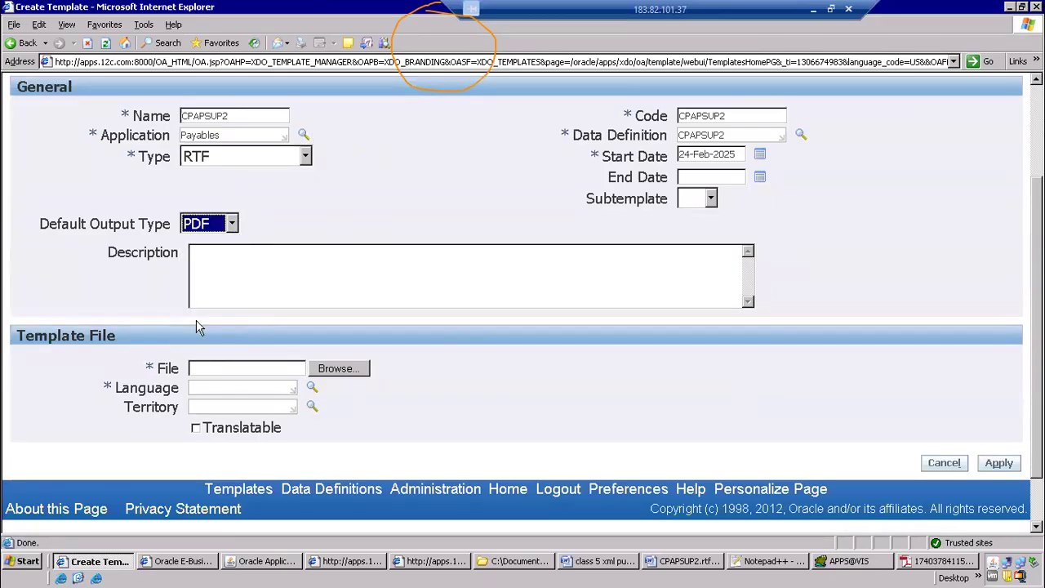
Attach CPAPSUP2.rtf from the xml publisher folder as the template file, set its Language to English, and apply the new template
left_click(356, 367)
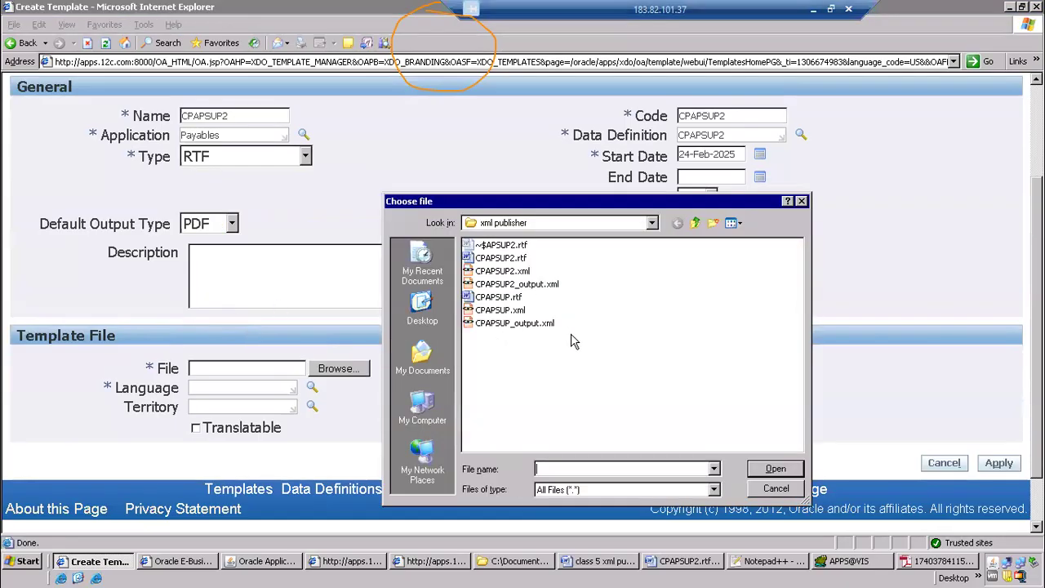
left_click(494, 259)
left_click(770, 469)
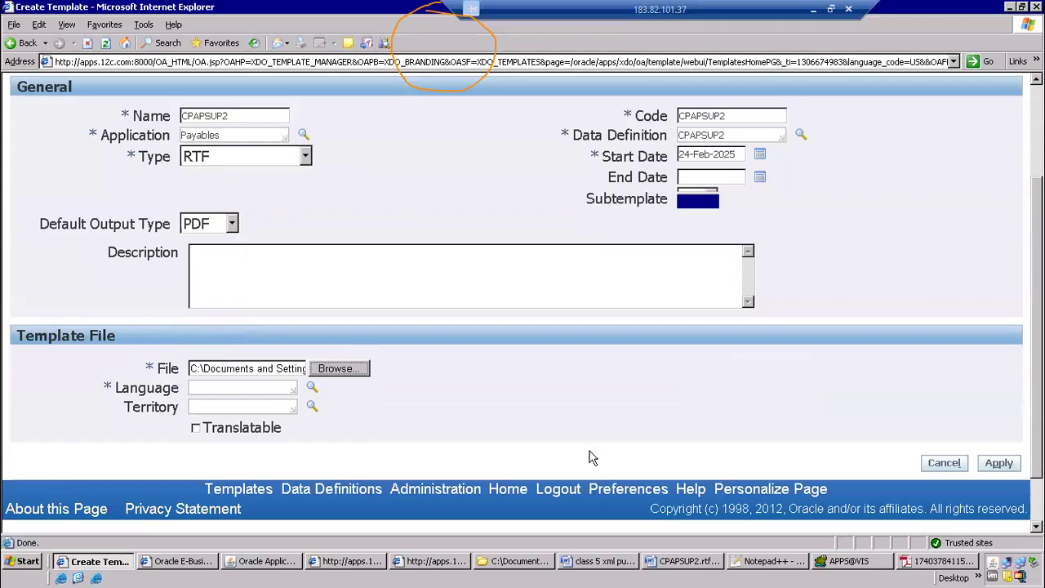
left_click(230, 387)
type("english")
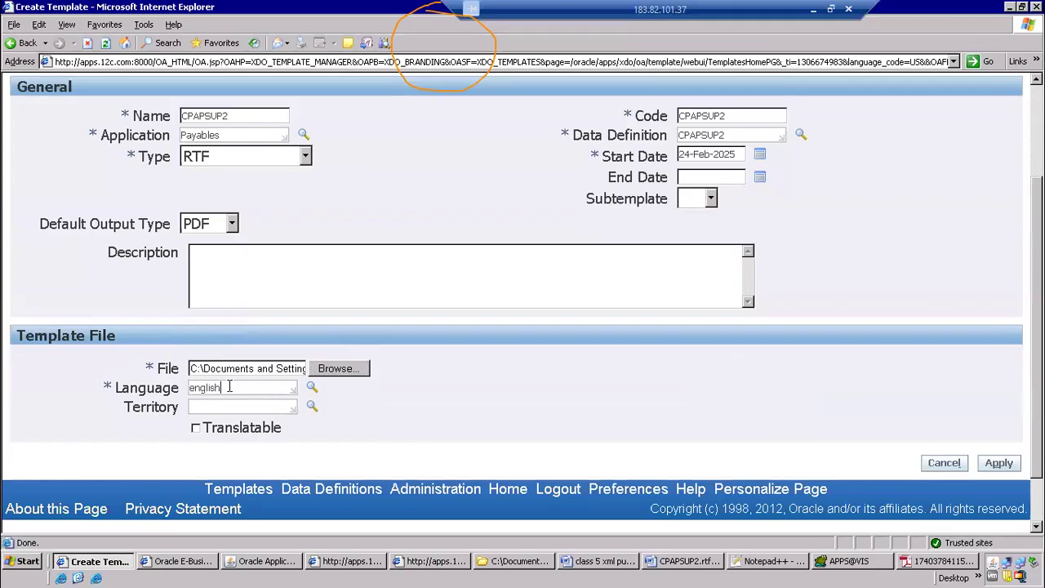
key("Tab")
left_click(1000, 463)
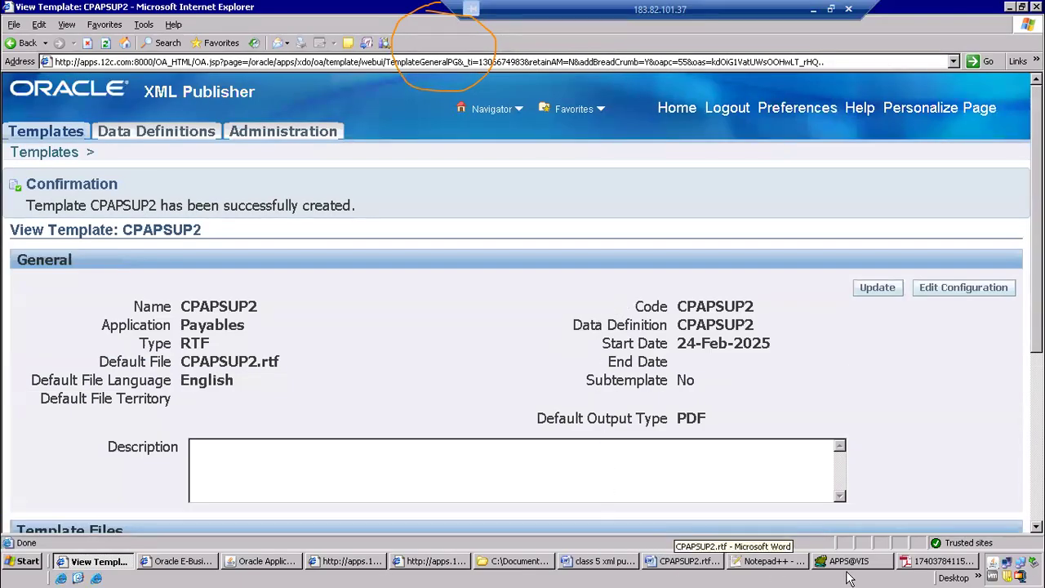
Return to the Word process document and check step 9, Go to Responsibility ,submit concurrent program
left_click(609, 561)
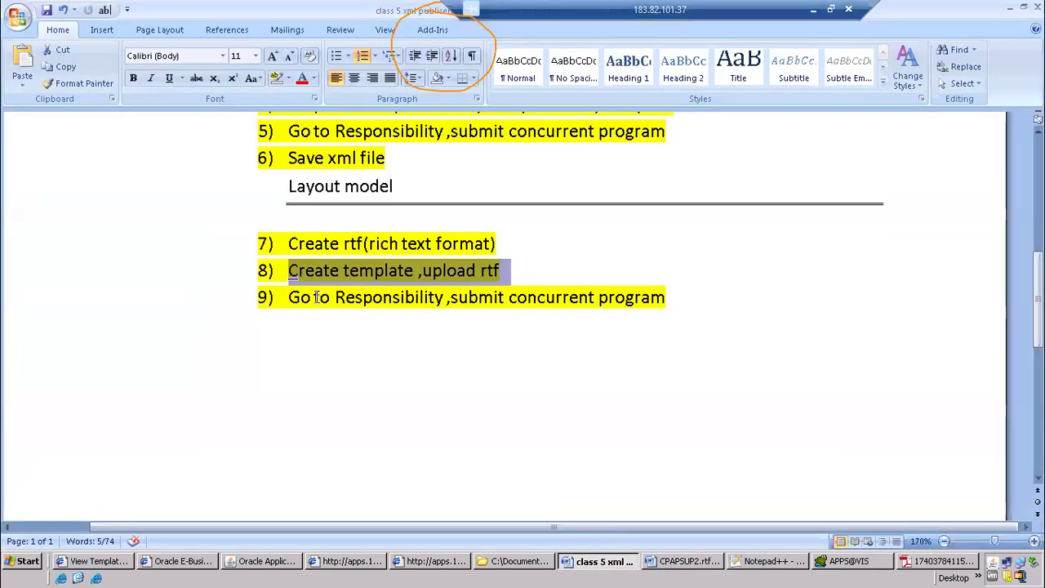
left_click_drag(285, 297, 616, 307)
left_click(347, 138)
left_click(364, 296)
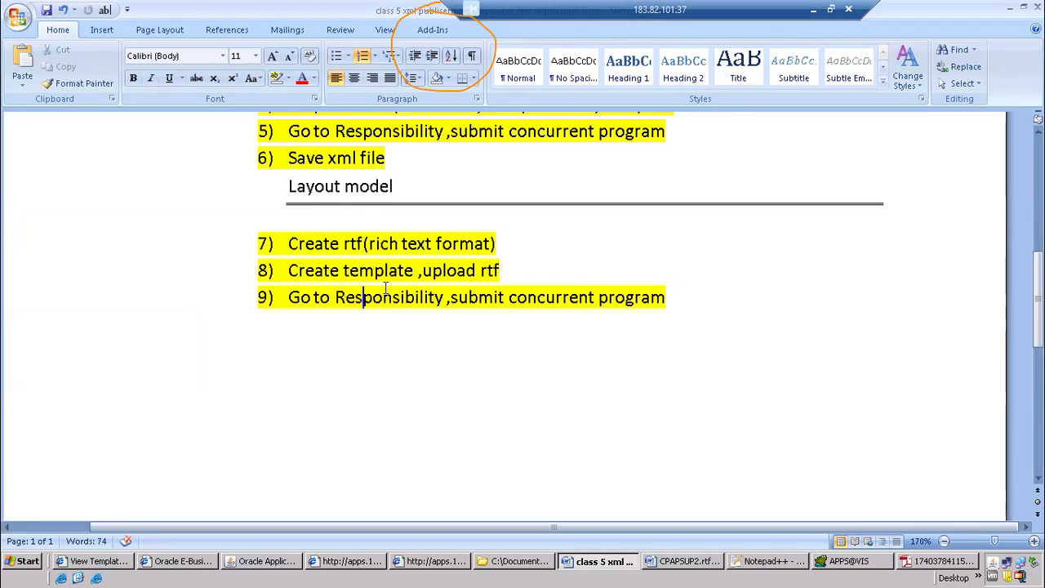
Switch to Oracle Applications and start a new request from the Requests window
left_click(276, 563)
left_click_drag(203, 66, 437, 112)
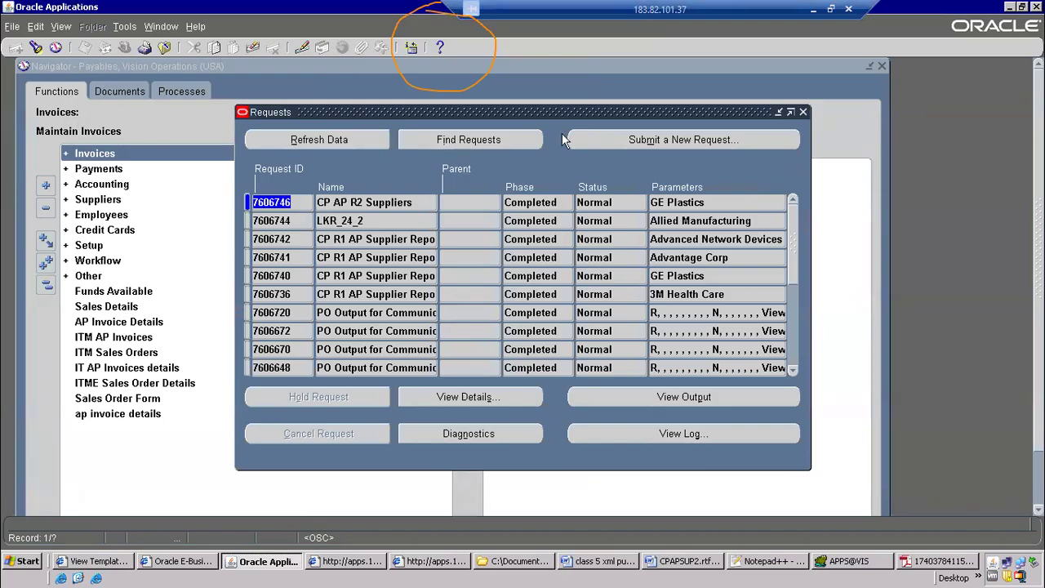
left_click(637, 141)
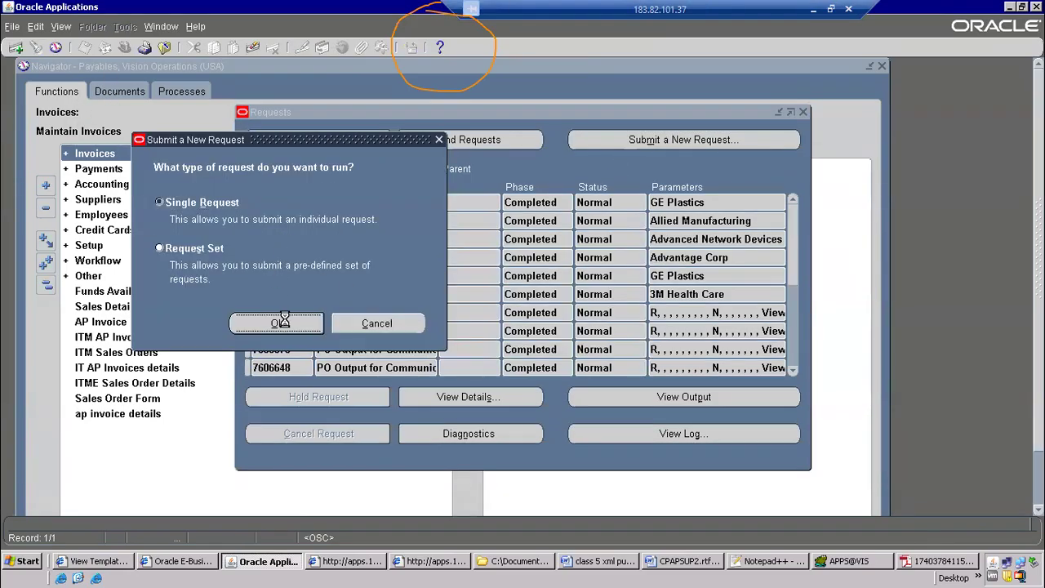
left_click(277, 322)
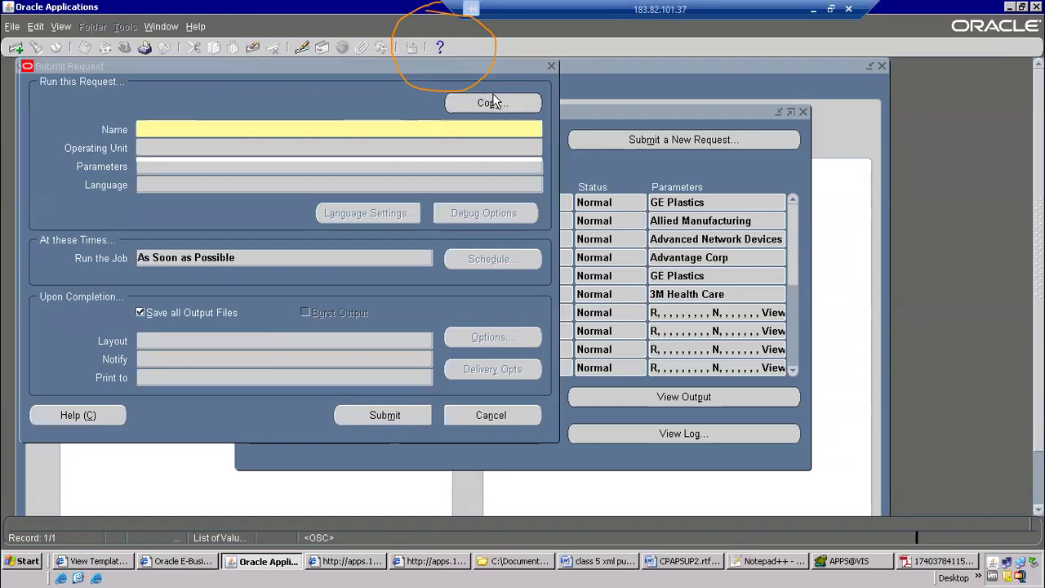
left_click(493, 102)
key("Return")
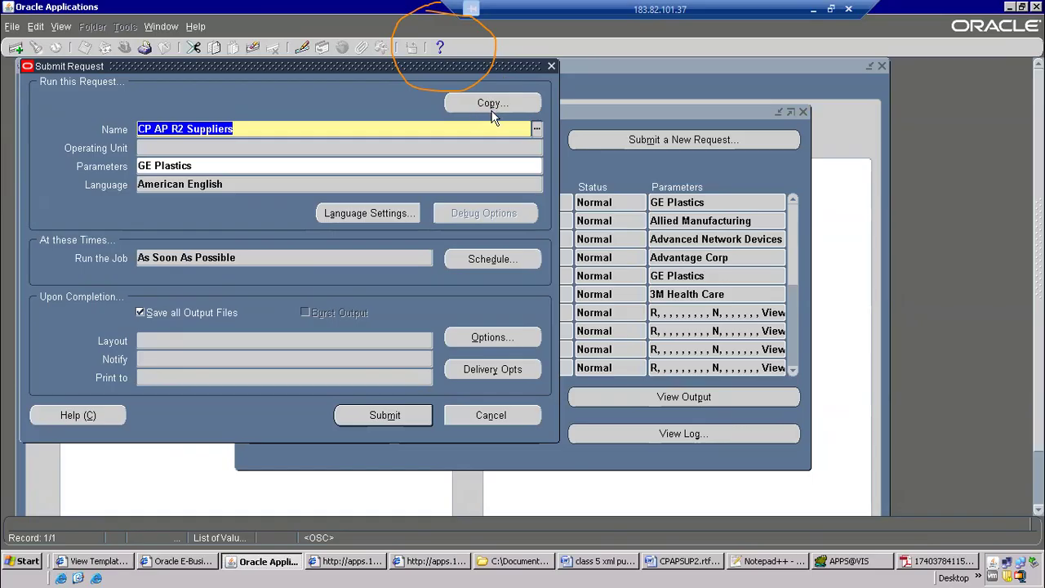
left_click(490, 415)
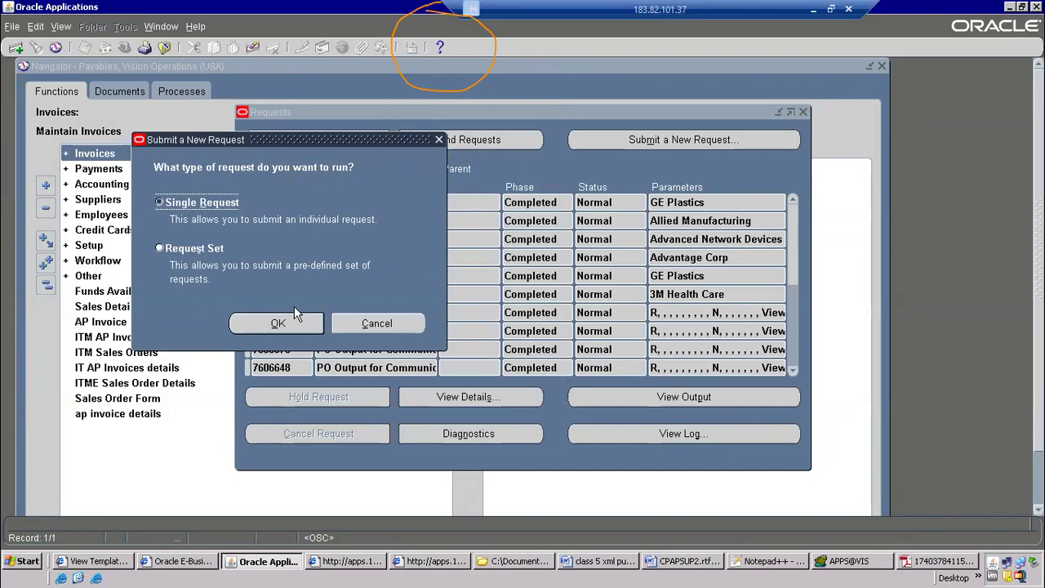
Set up a single request for the program CP AP R2 Suppliers with GE Plastics as its parameter
left_click(278, 323)
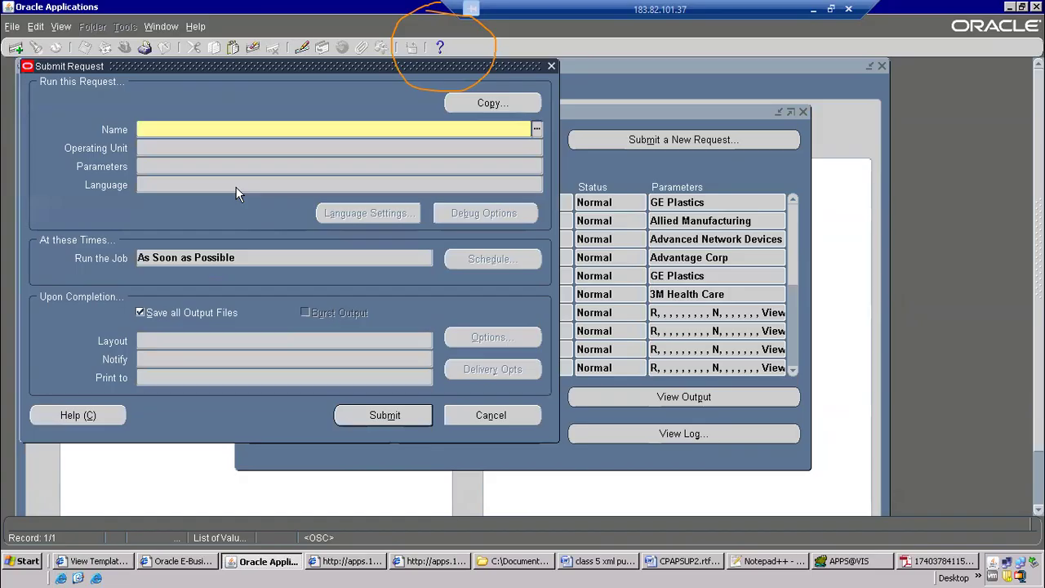
type("cp ap")
left_click(593, 355)
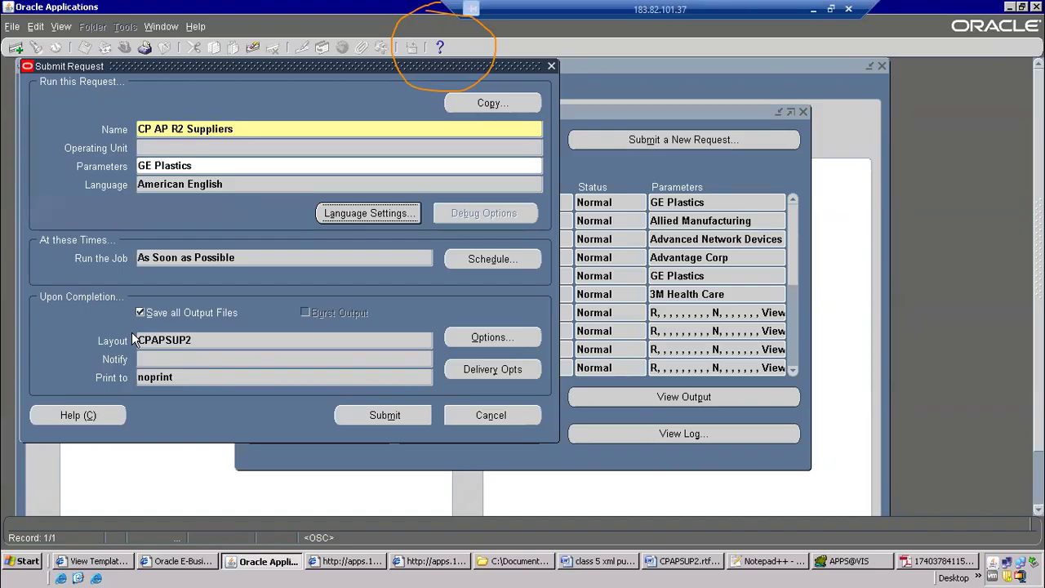
Switch to XML Publisher in the browser and look at the Data Definitions search page
left_click(102, 562)
left_click(156, 131)
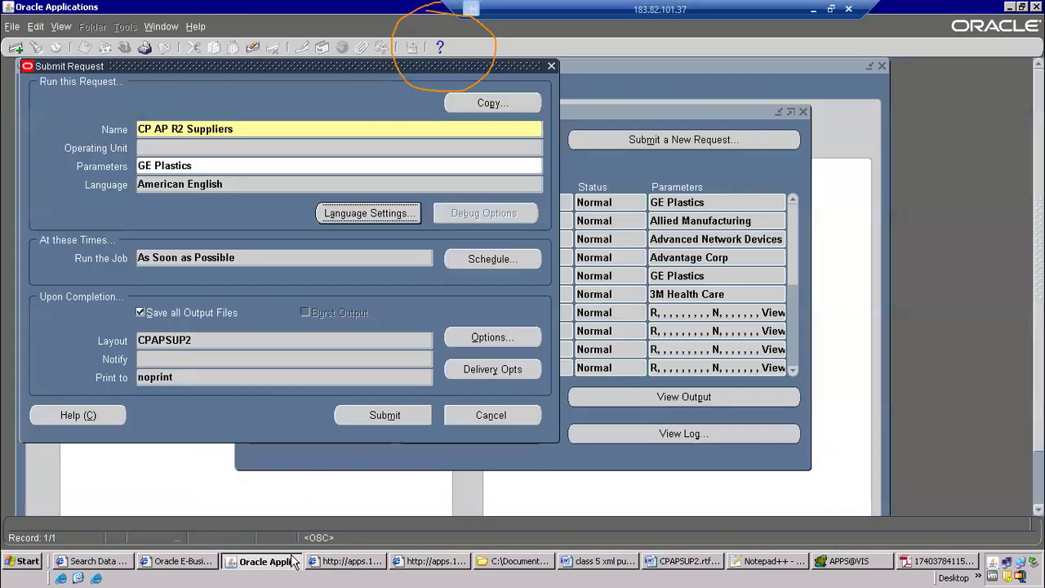
Return to Oracle Applications, submit the CP AP R2 Suppliers request with the CPAPSUP2 layout, and decline submitting another request
left_click(290, 561)
left_click(351, 422)
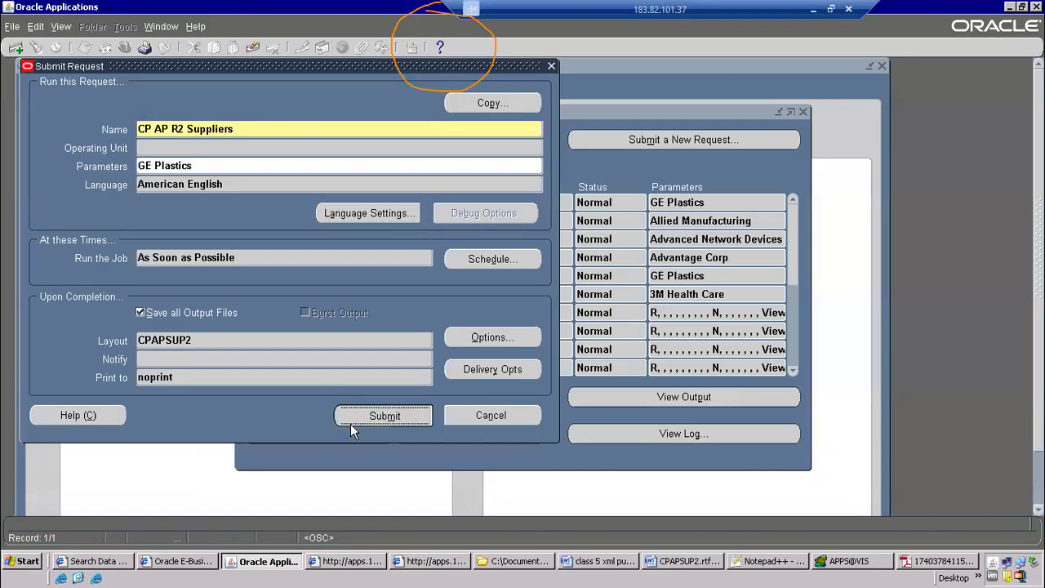
left_click(547, 364)
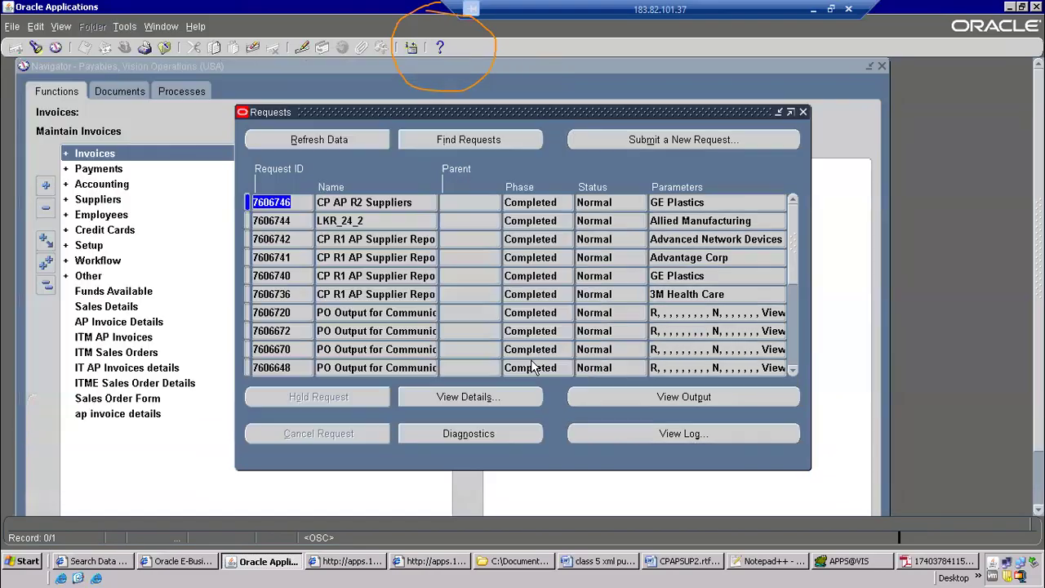
Refresh the requests list until the new CP AP R2 Suppliers request finishes, and open its output
left_click(300, 140)
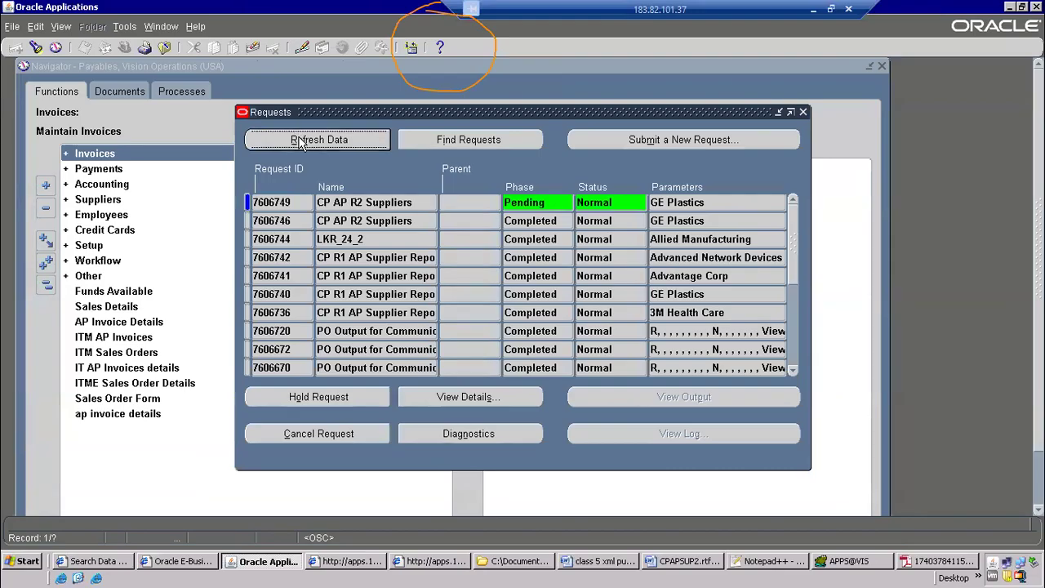
left_click(347, 143)
left_click(347, 143)
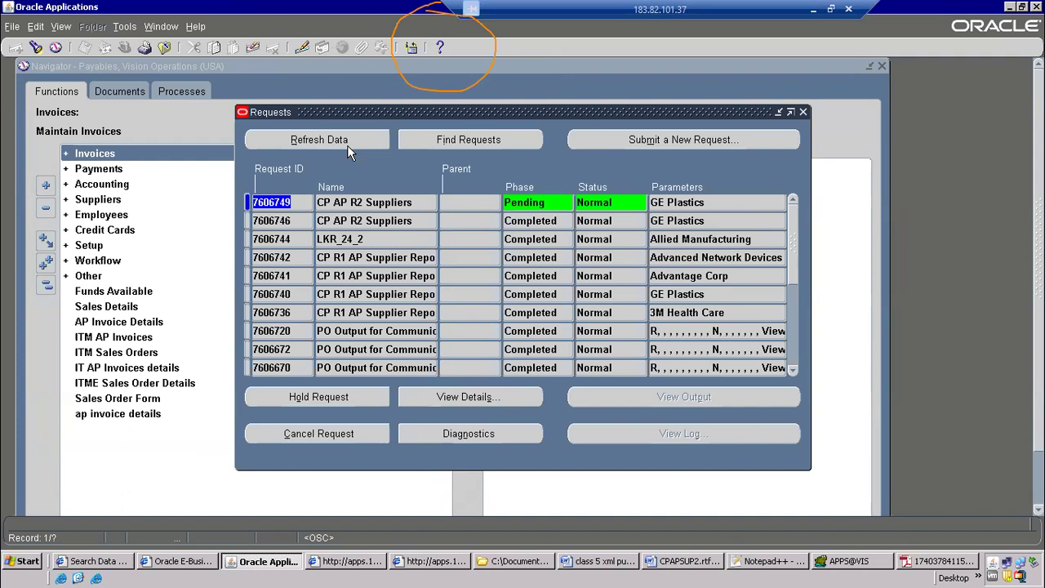
left_click(348, 147)
left_click(347, 147)
left_click(347, 147)
left_click(348, 147)
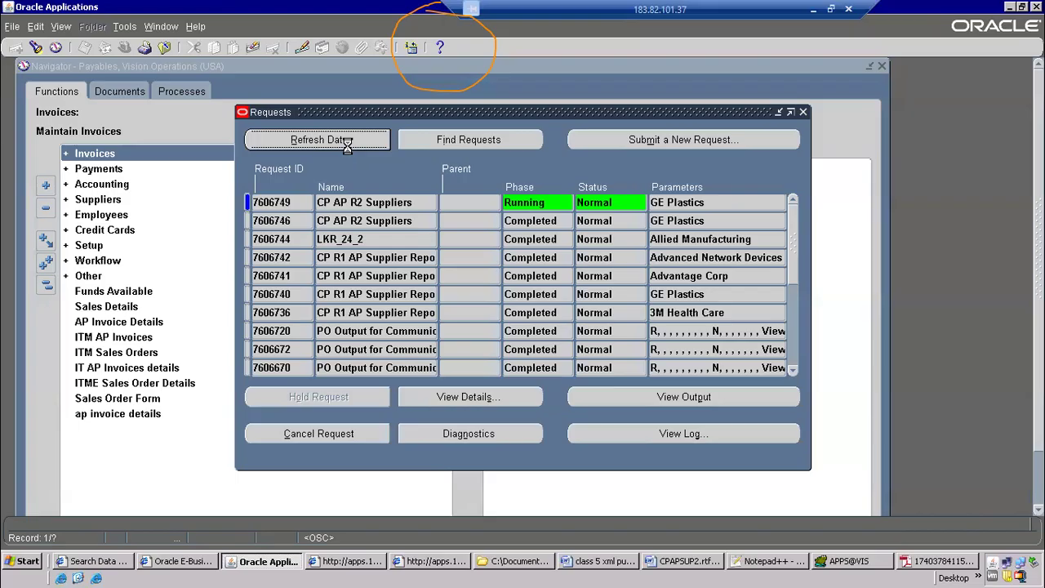
left_click(688, 404)
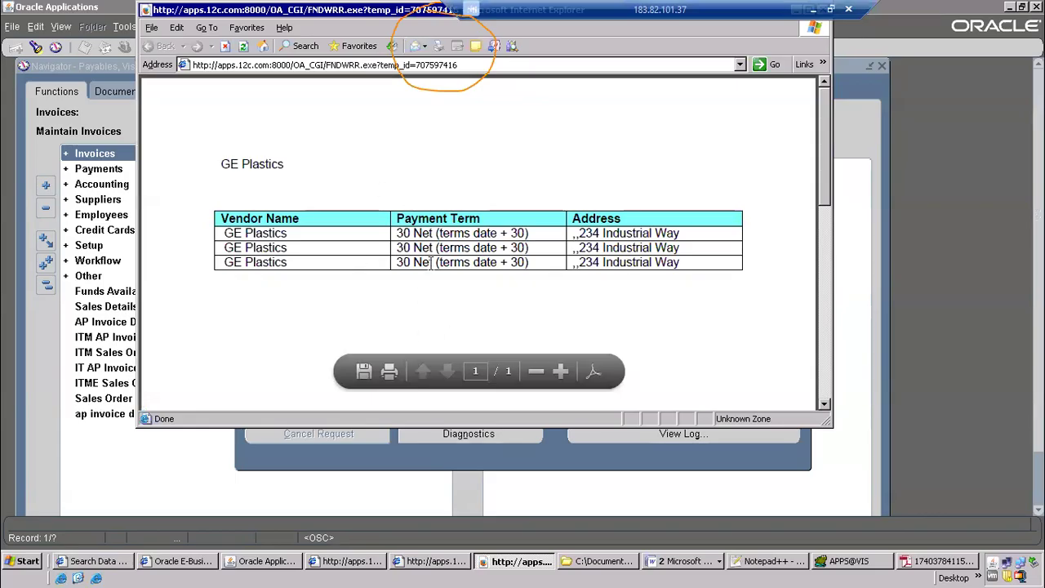
Start a new template in XML Publisher, set its Type to XSL-FO, and look through the default output types
left_click(114, 561)
left_click(45, 131)
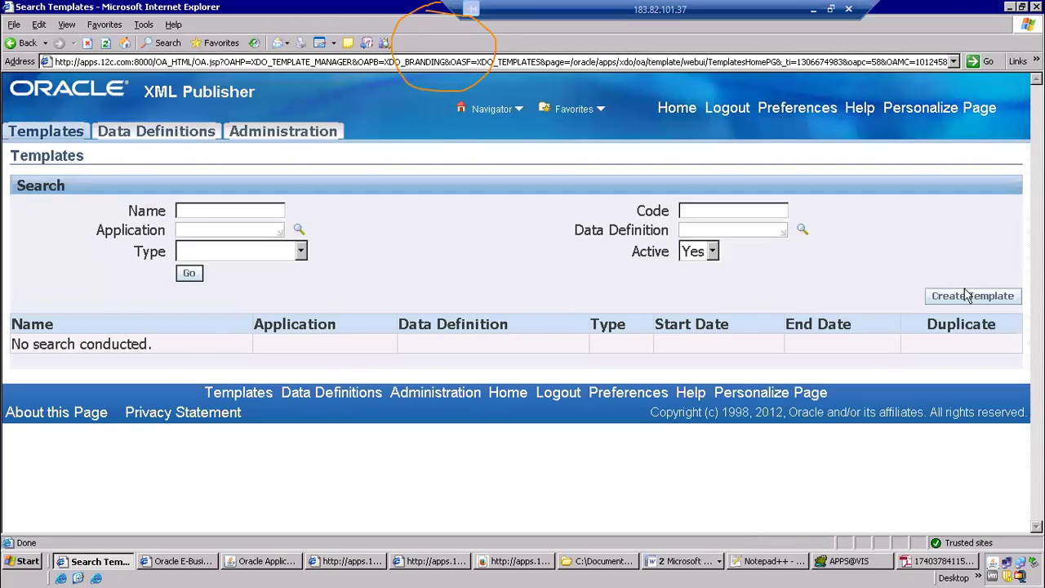
left_click(967, 295)
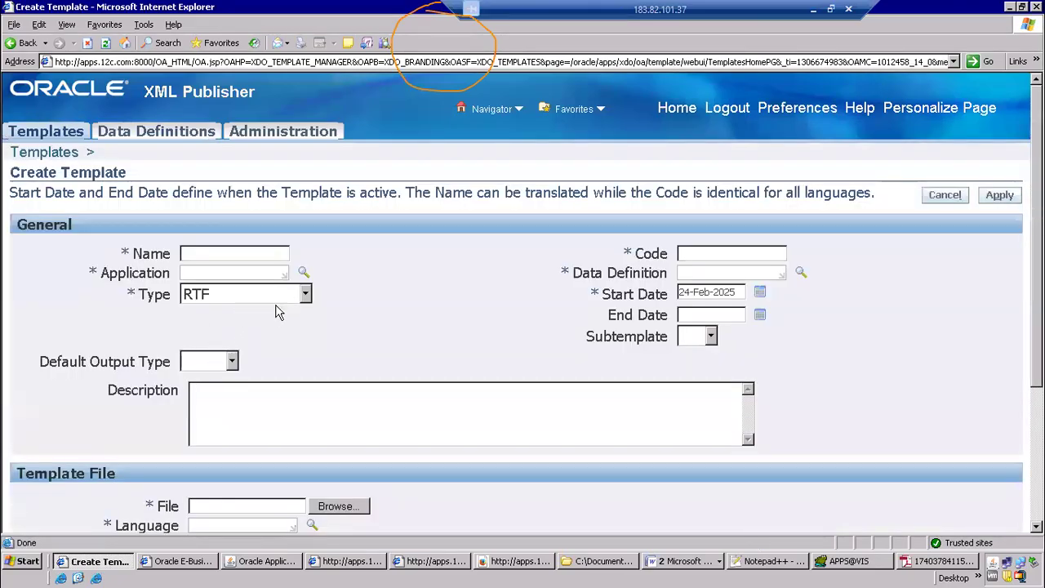
left_click(303, 294)
left_click(270, 401)
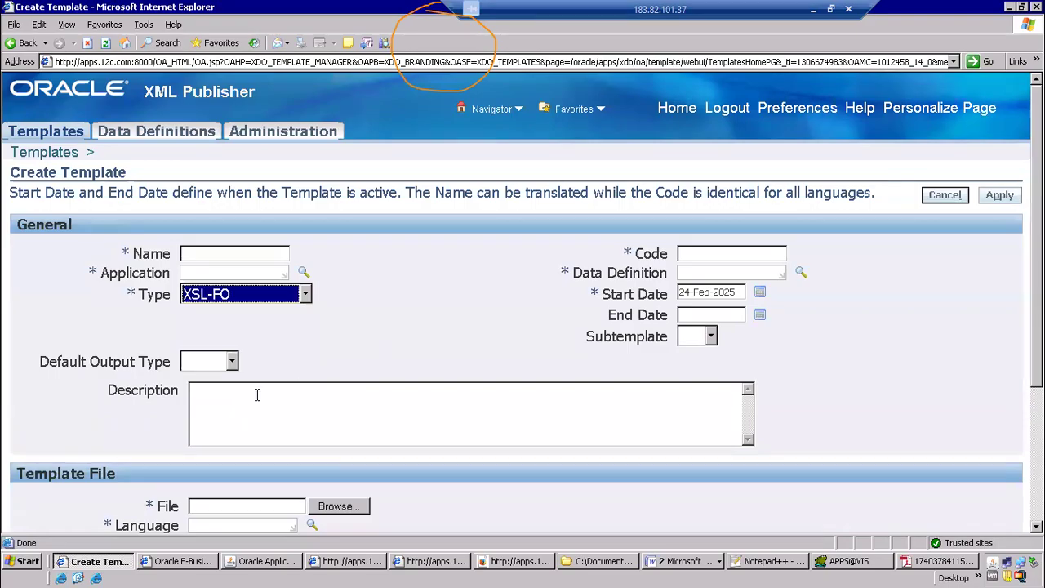
left_click(232, 361)
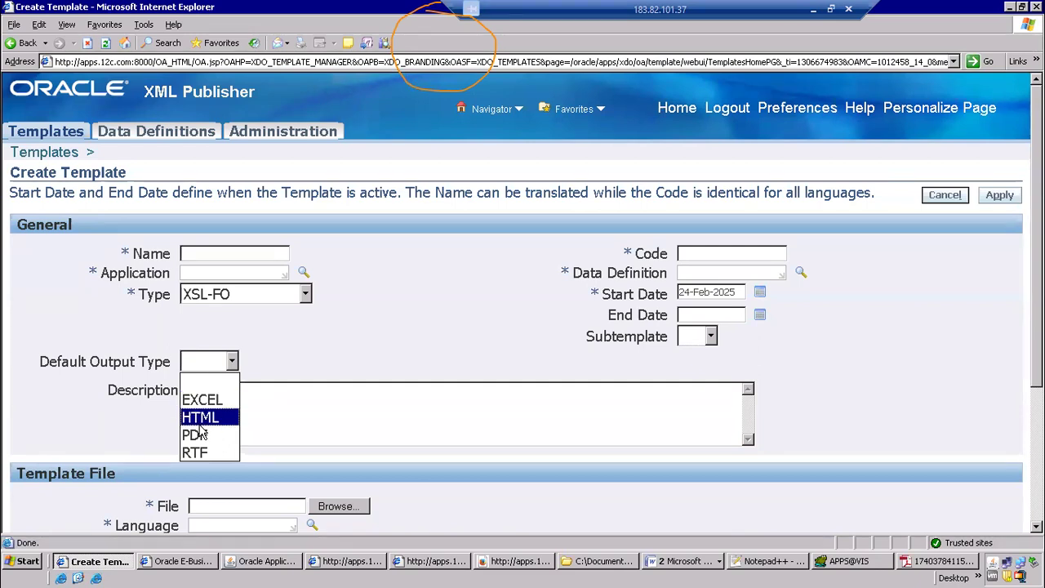
left_click(411, 339)
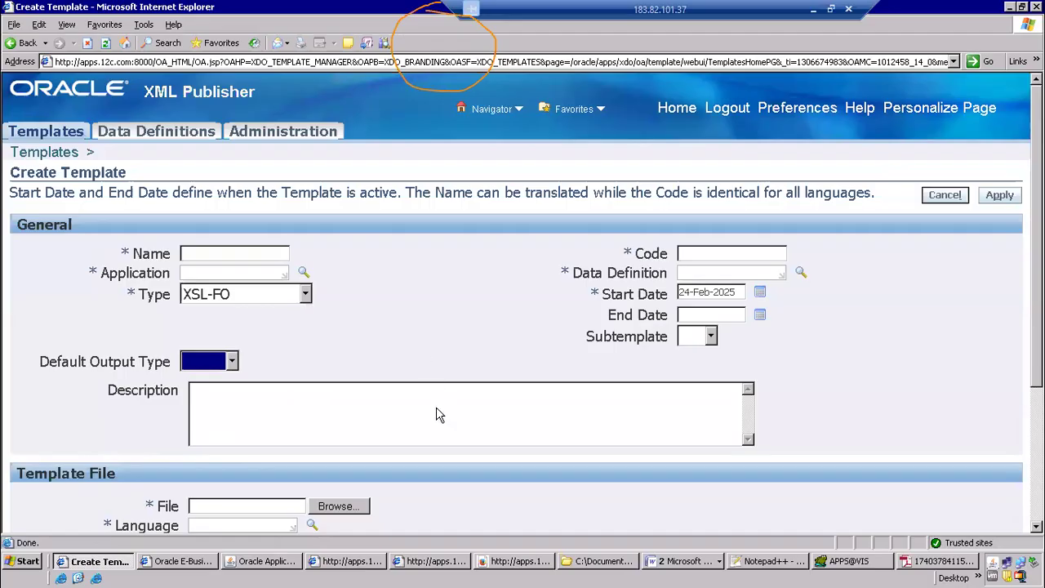
Close one leftover browser window and the browser window showing the GE Plastics report output
left_click(423, 561)
right_click(421, 562)
left_click(435, 550)
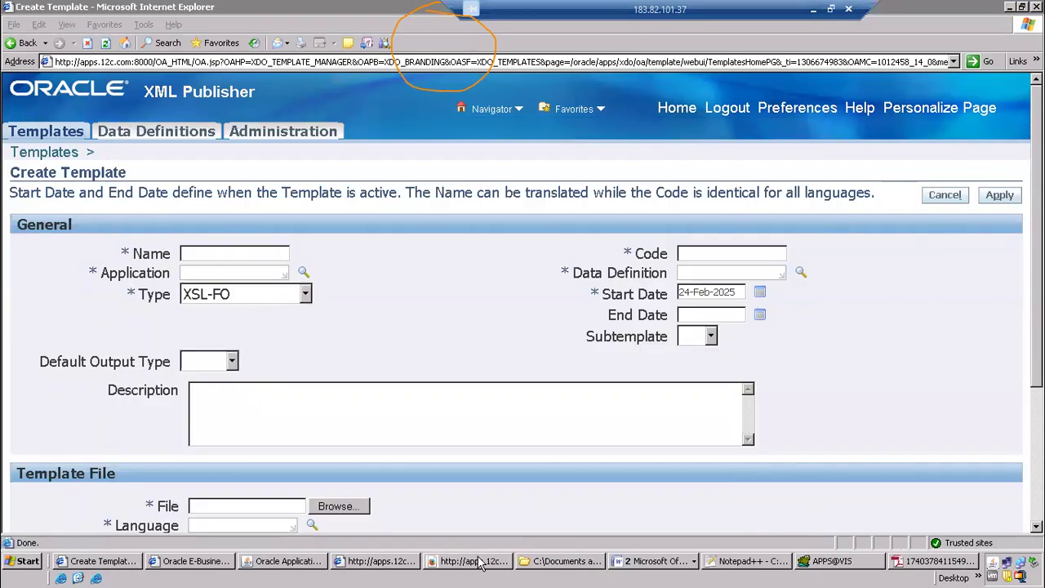
left_click(478, 562)
right_click(478, 562)
left_click(494, 550)
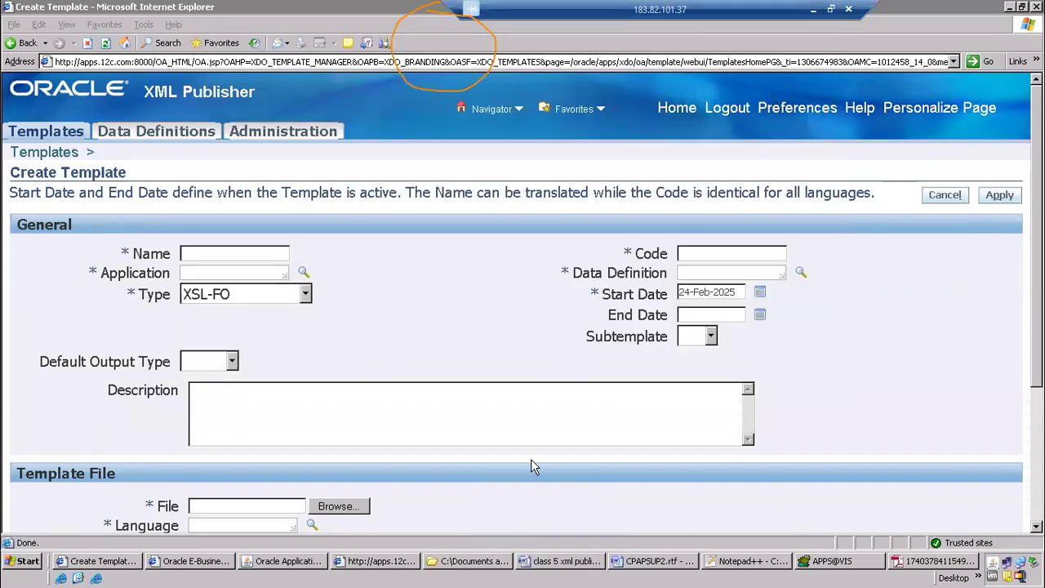
left_click(469, 562)
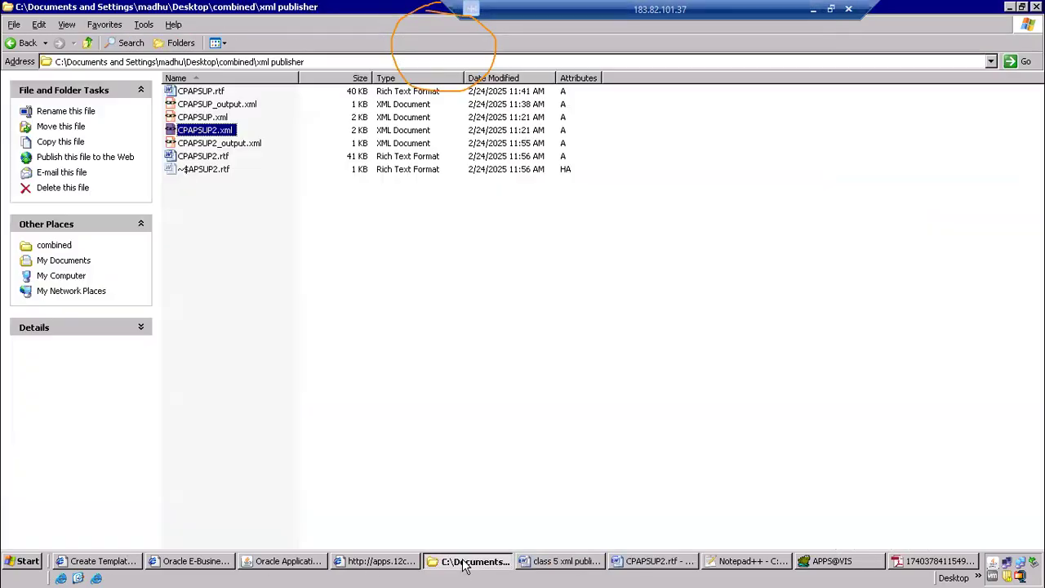
left_click(577, 560)
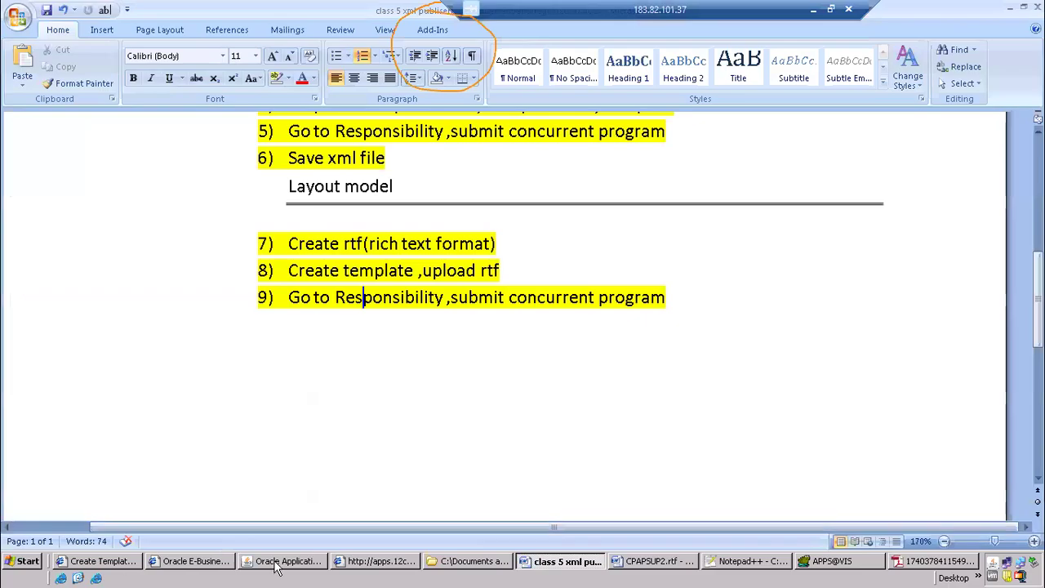
left_click(281, 561)
left_click(683, 143)
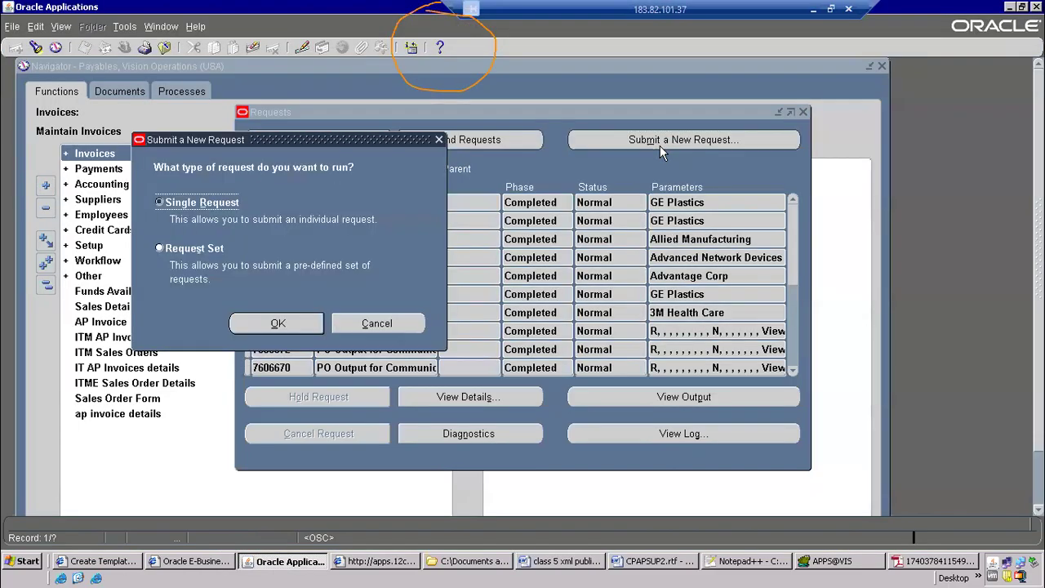
left_click(378, 325)
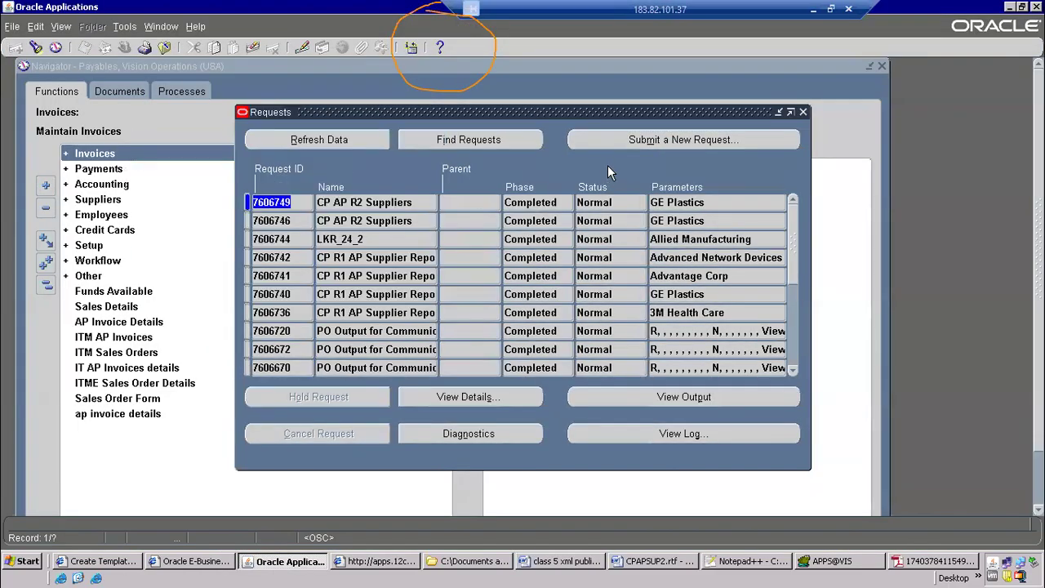
left_click(637, 143)
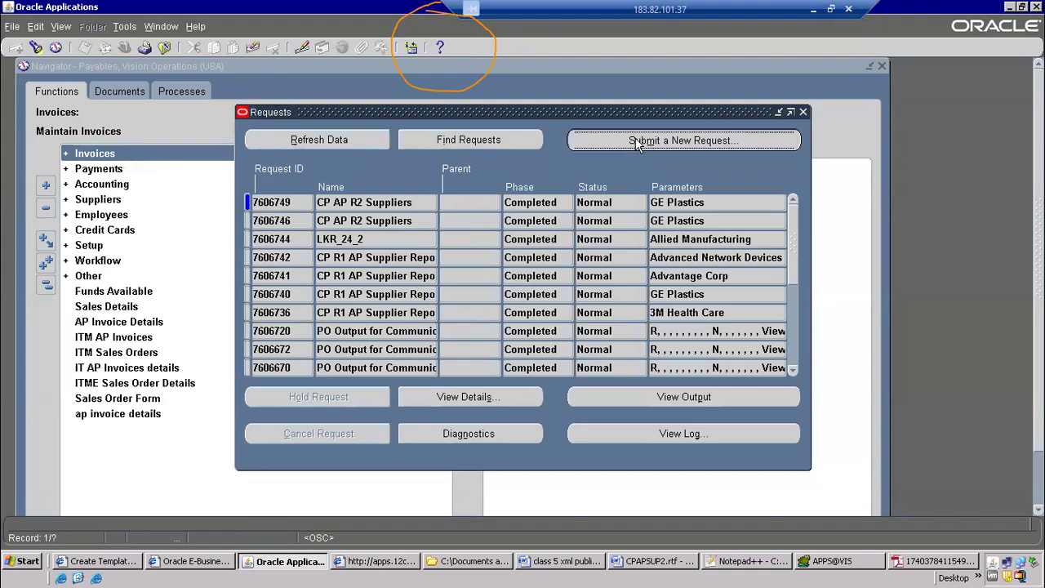
left_click(377, 324)
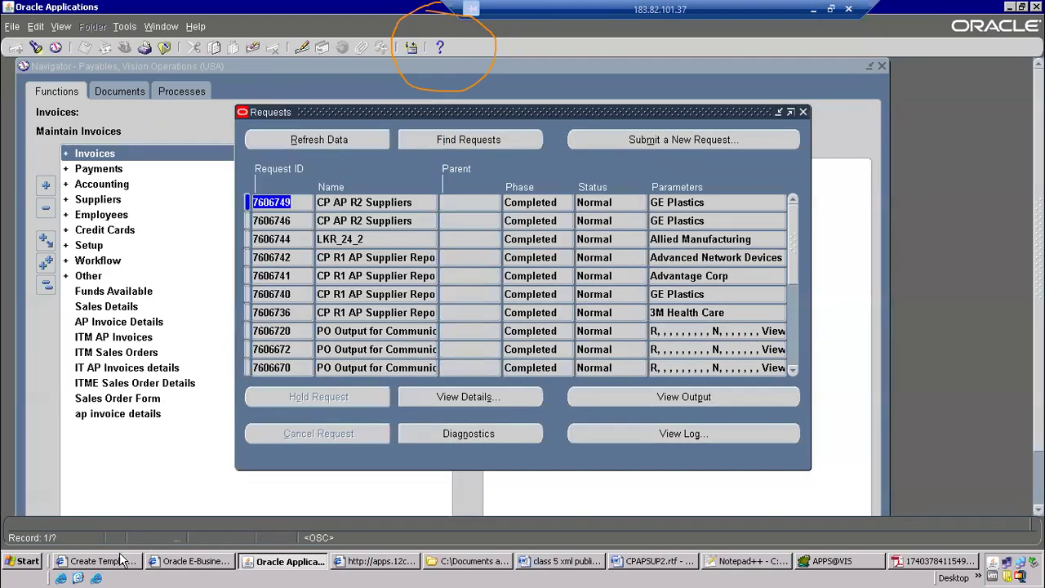
Return to the unsaved new template in XML Publisher and discard it, going back to the Templates search page
left_click(123, 562)
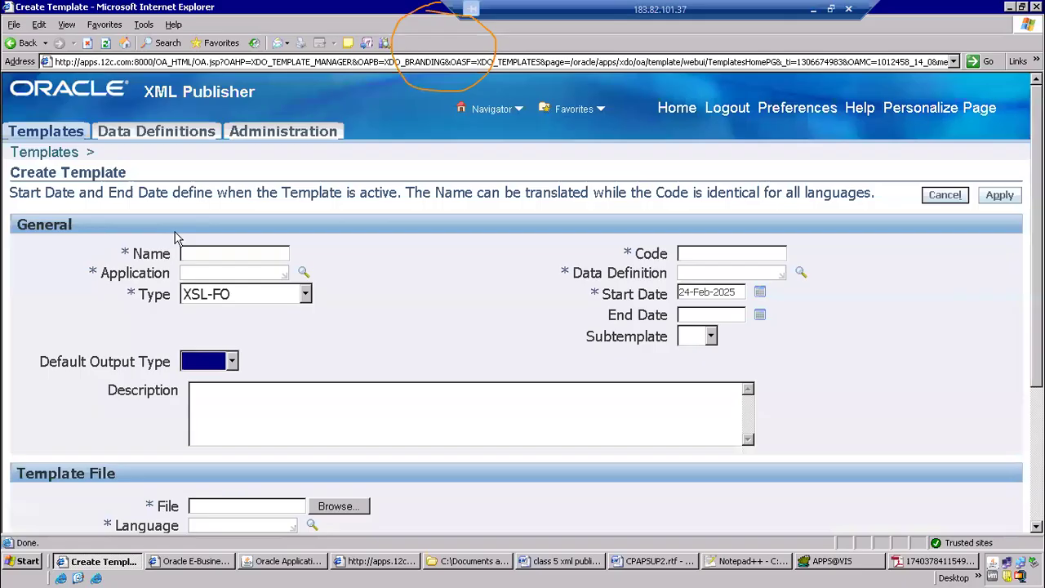
left_click(77, 149)
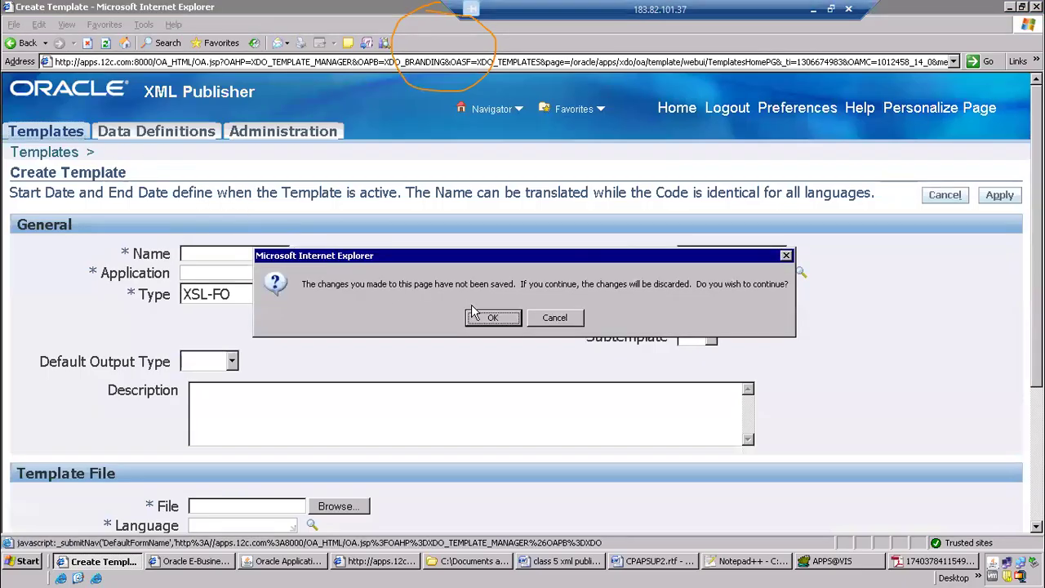
left_click(488, 316)
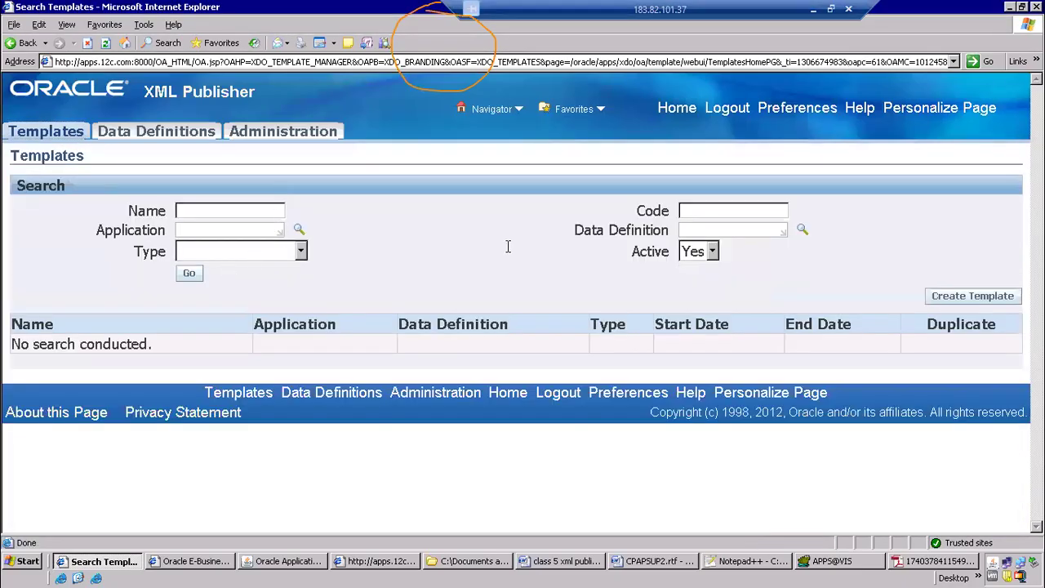
Search for templates of type RTF that belong to the Payables application
left_click(285, 253)
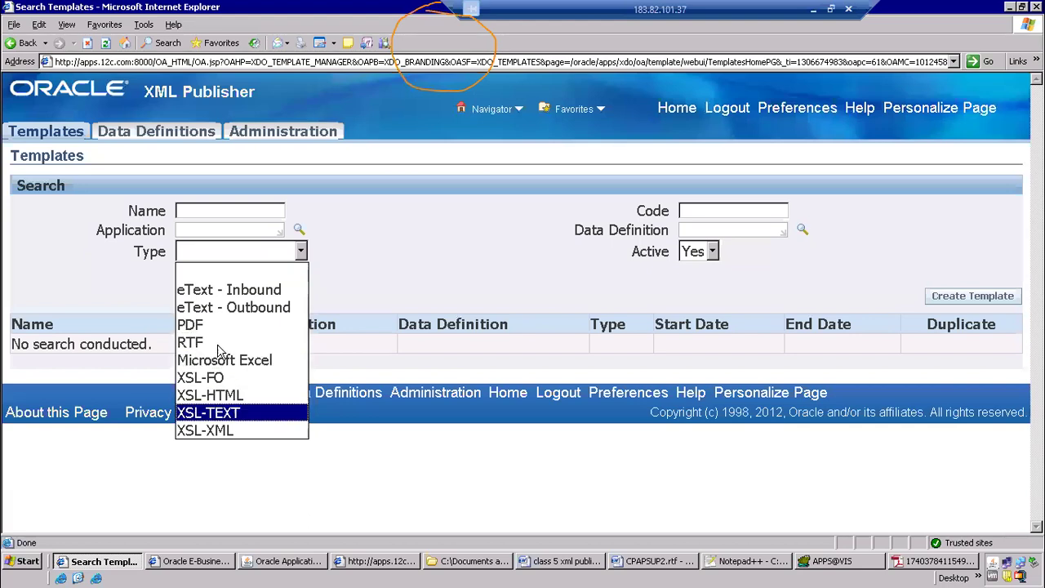
left_click(211, 343)
left_click(212, 228)
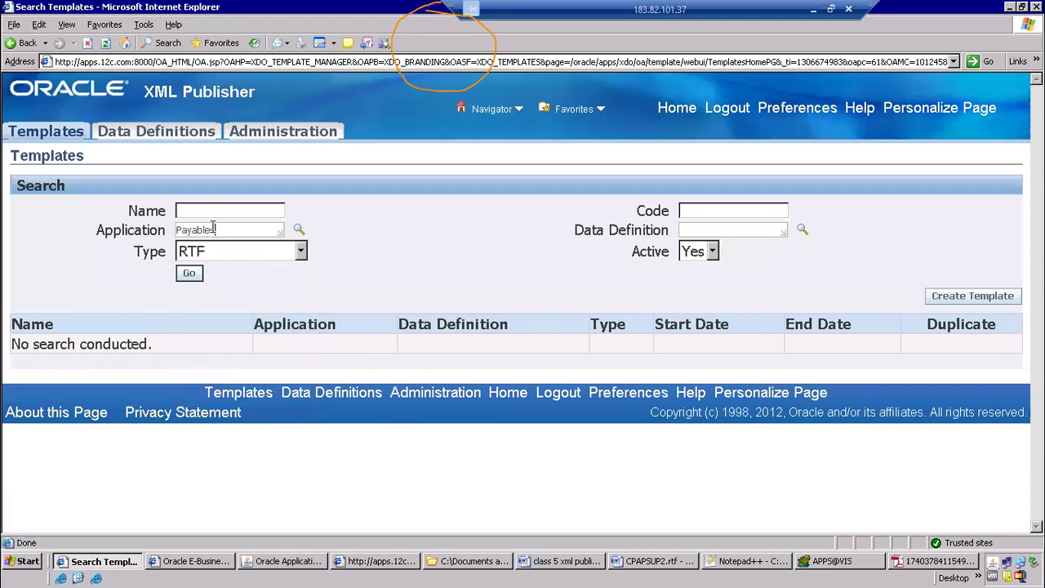
left_click(189, 273)
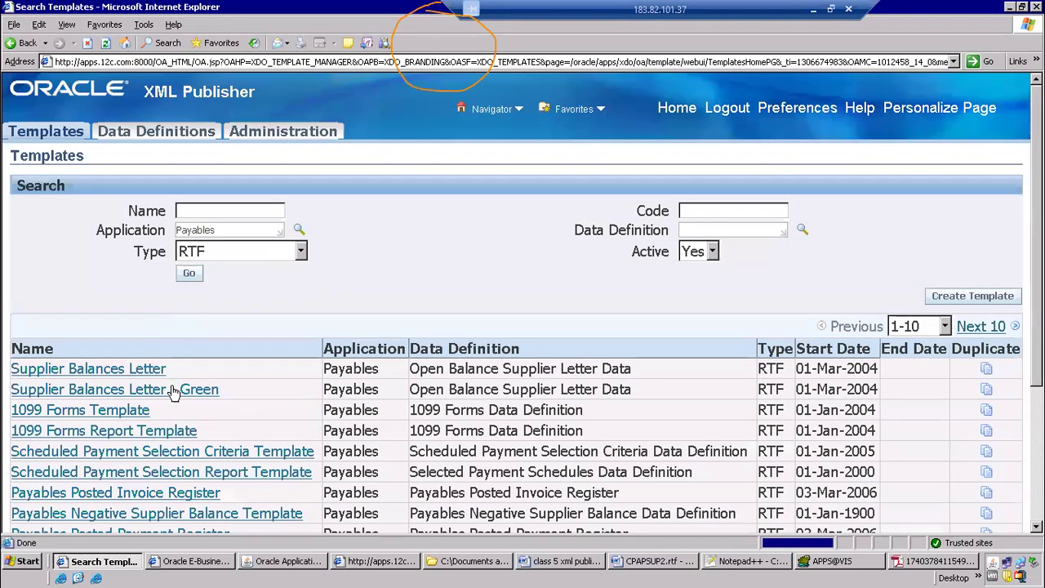
Open the Supplier Balances Letter template and download its apxsoblx-2.rtf layout file, opening it directly in Word
scroll(174, 406, "down", 2)
left_click(114, 300)
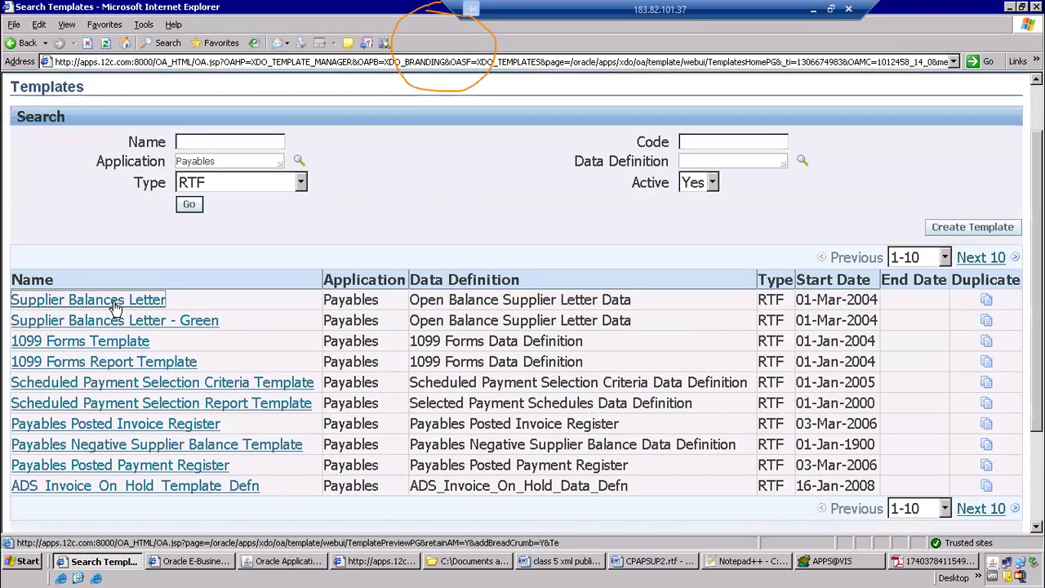
scroll(694, 368, "down", 6)
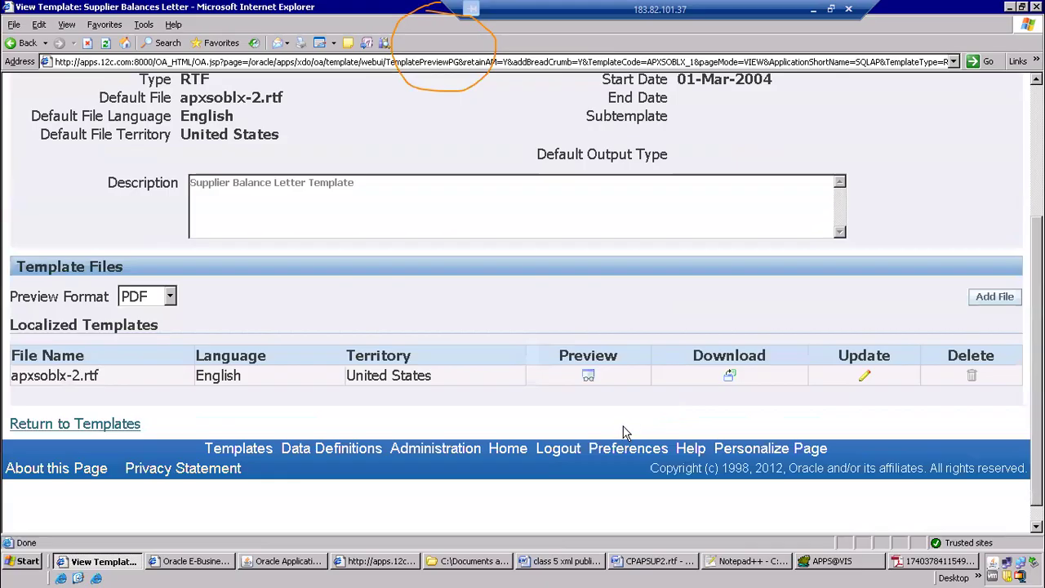
left_click(729, 375)
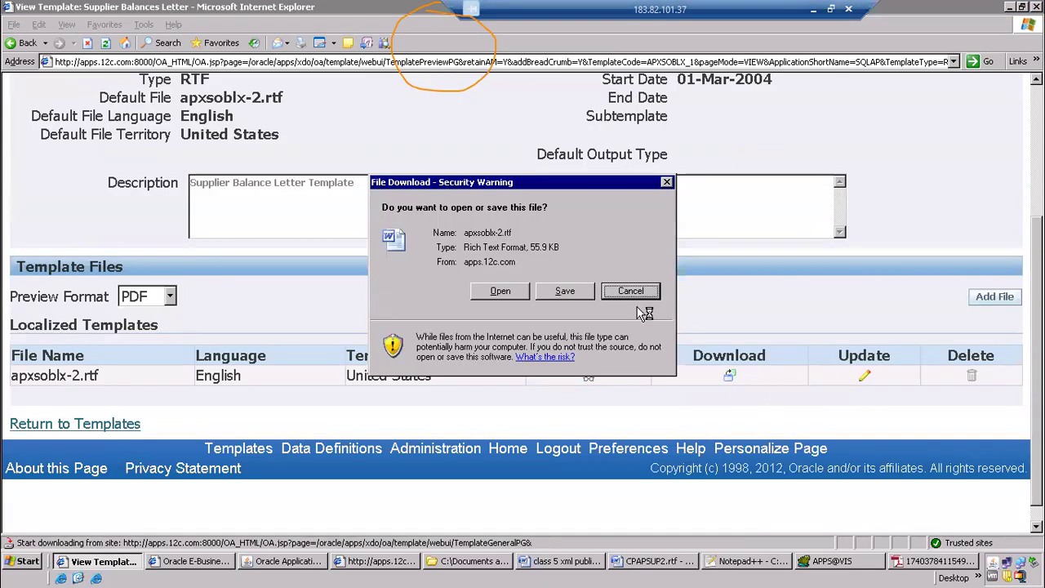
left_click(503, 290)
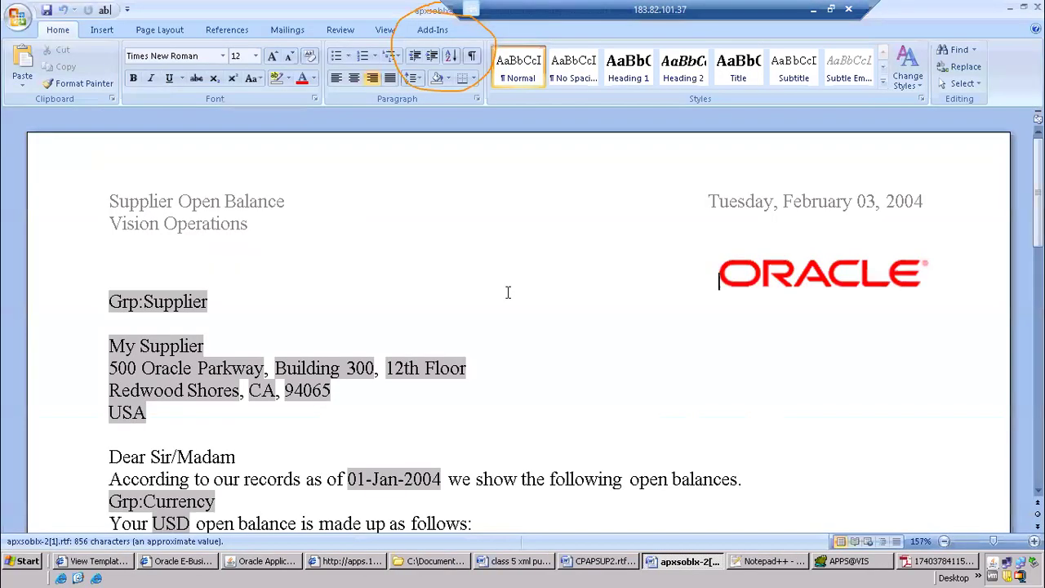
Examine the supplier address block and the invoice tables in the Supplier Balances Letter layout
scroll(507, 292, "down", 7)
scroll(172, 171, "up", 4)
left_click_drag(98, 190, 303, 308)
scroll(303, 308, "down", 3)
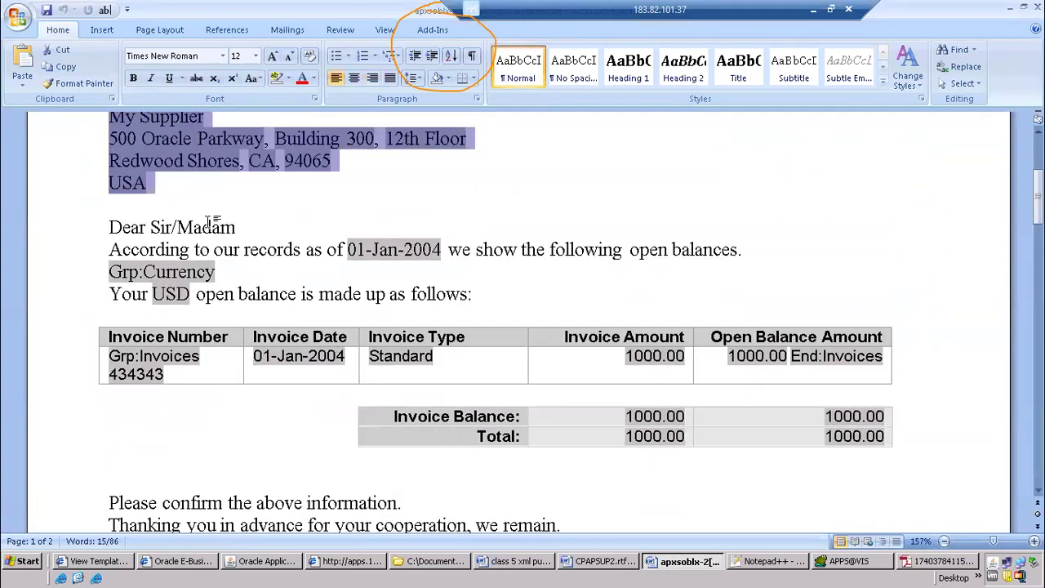
scroll(554, 314, "down", 3)
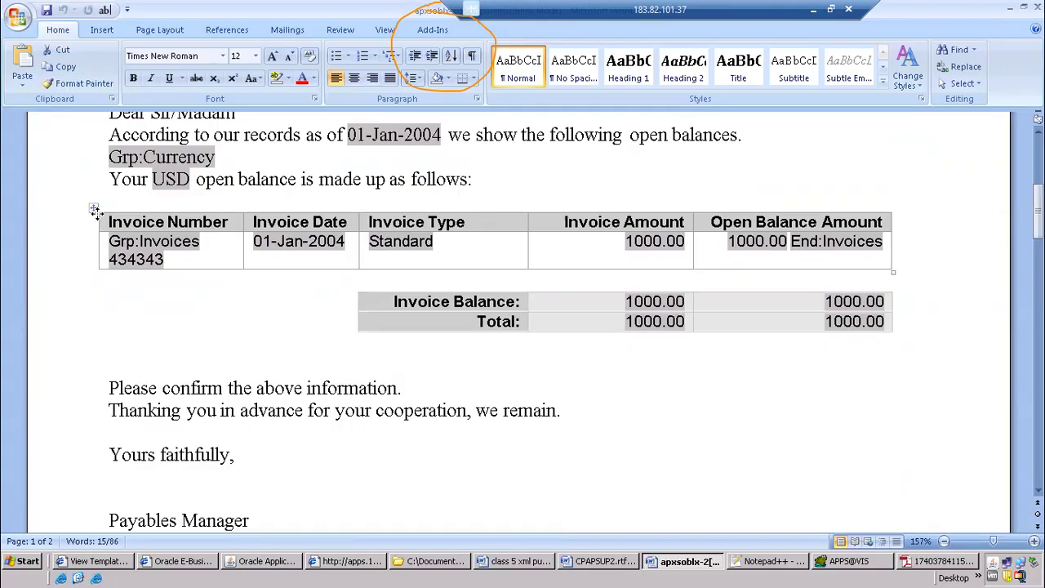
Select the invoice lines table in the supplier letter and look at the Template Builder's Table/Form insertion option
left_click(95, 211)
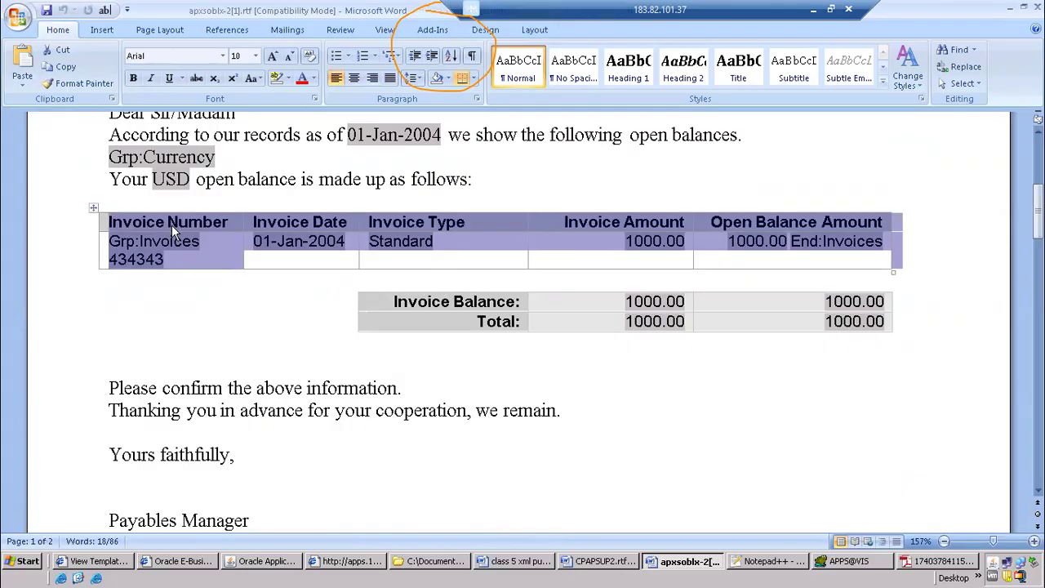
left_click(433, 30)
left_click(157, 51)
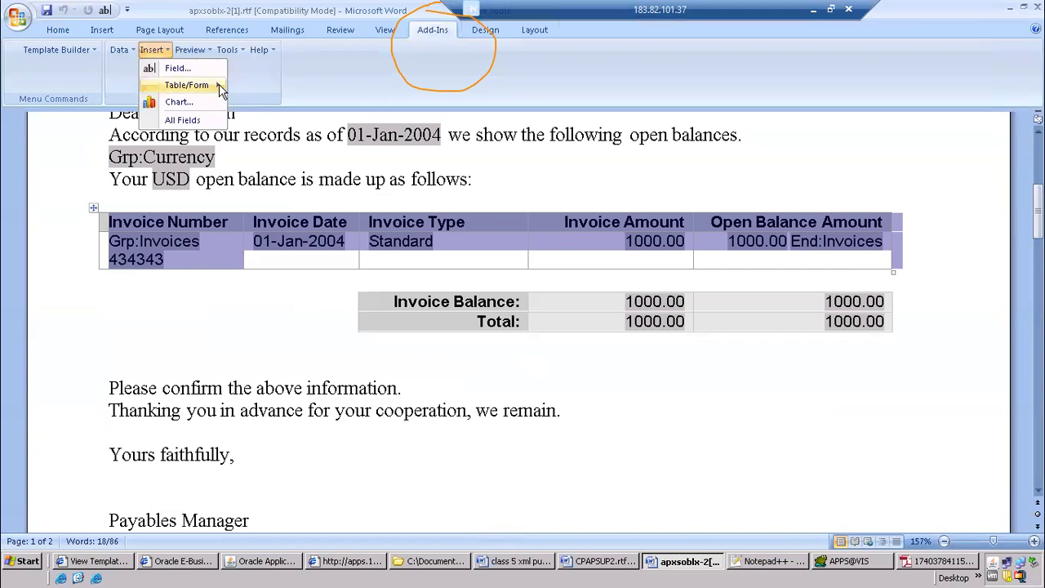
mouse_move(220, 90)
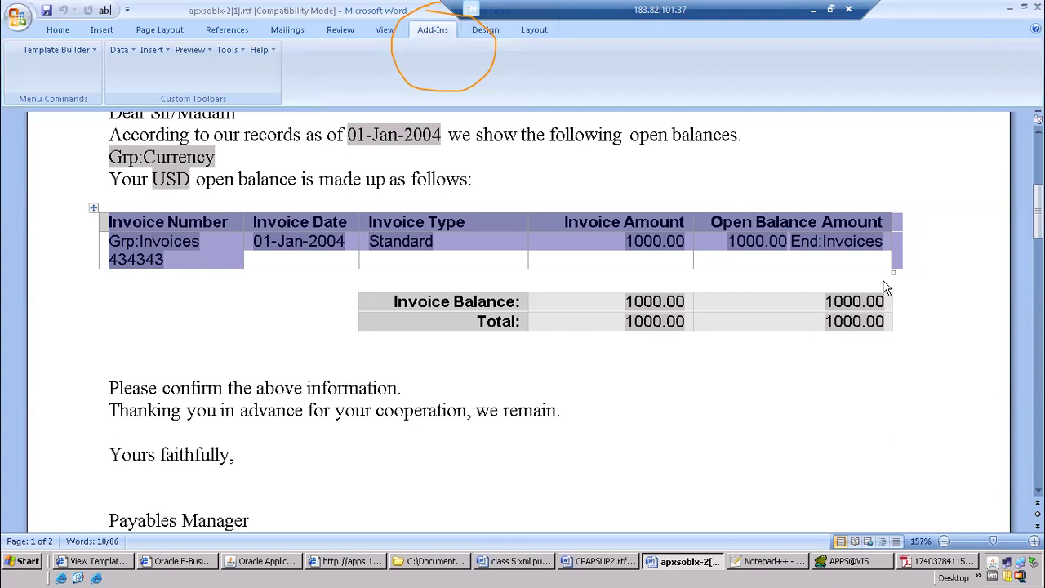
Inspect the field code in the help text of the first Invoice Balance amount field without changing it
left_click(609, 373)
double_click(653, 304)
double_click(654, 304)
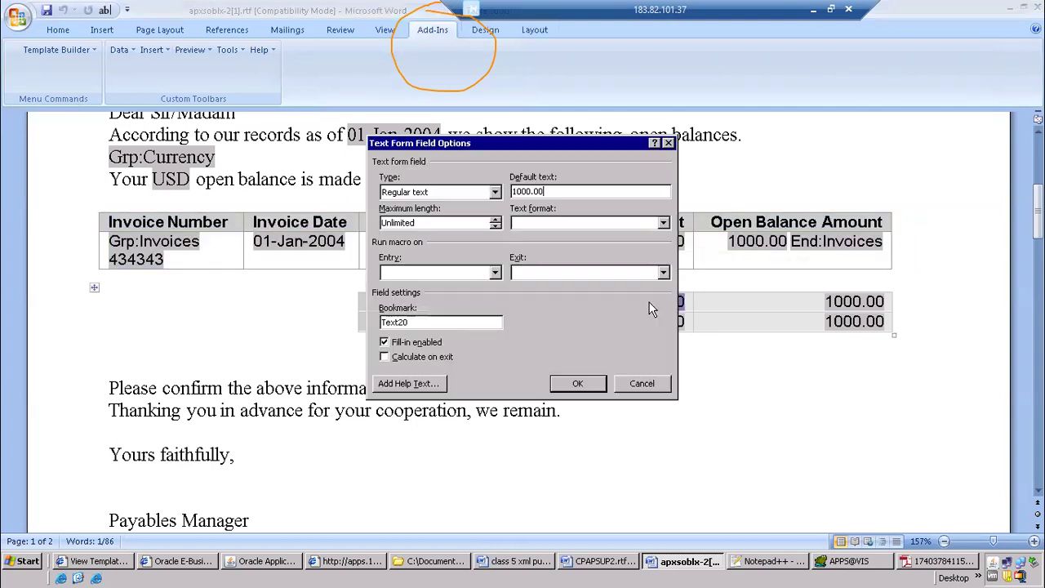
left_click(409, 383)
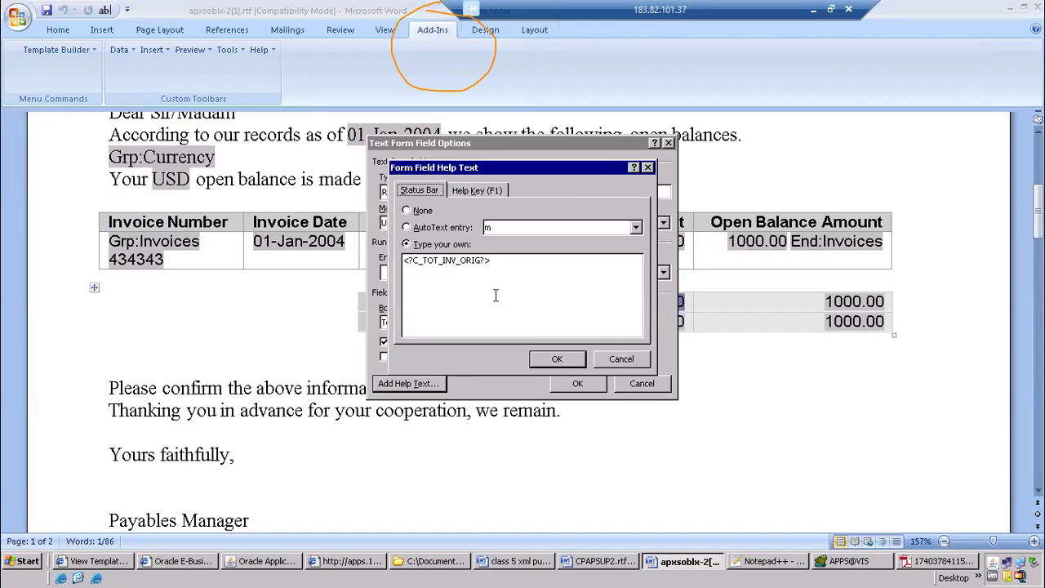
left_click(620, 359)
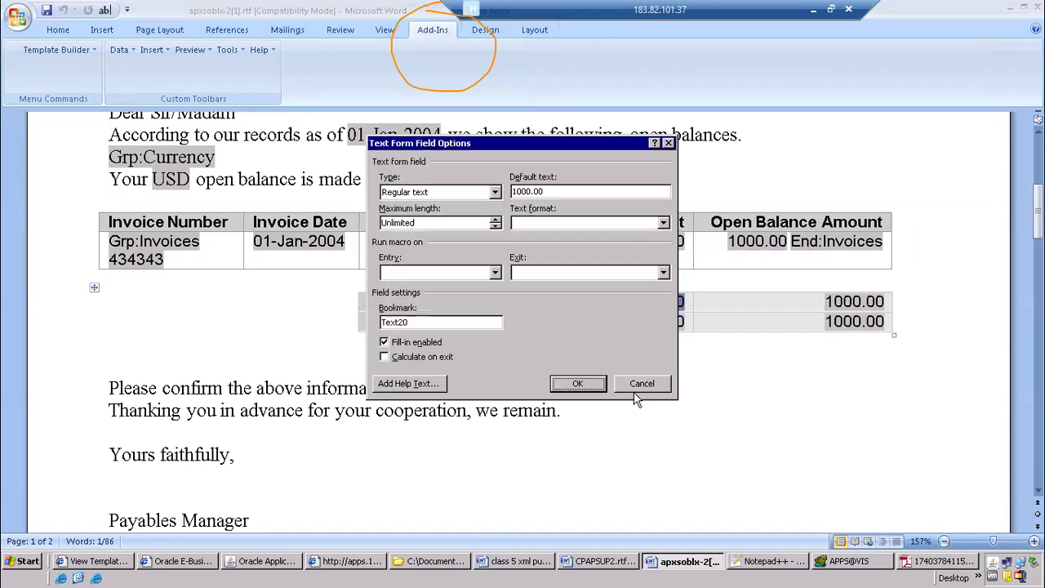
left_click(642, 383)
Review the whole supplier letter layout, plus the data model and layout model steps in the class 5 XML Publisher notes
scroll(352, 401, "down", 3)
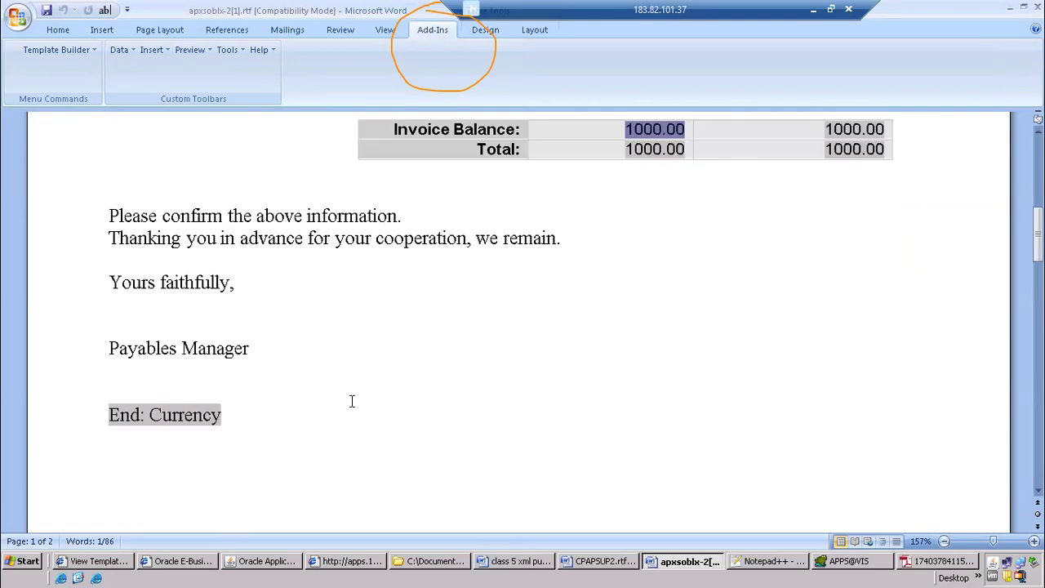
scroll(352, 401, "up", 9)
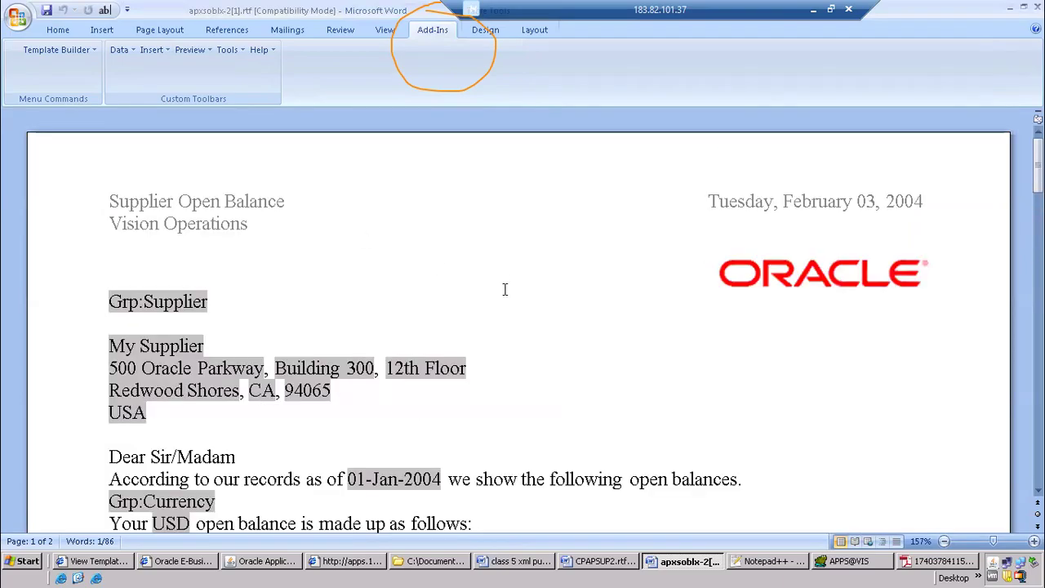
left_click(537, 296)
scroll(538, 294, "down", 6)
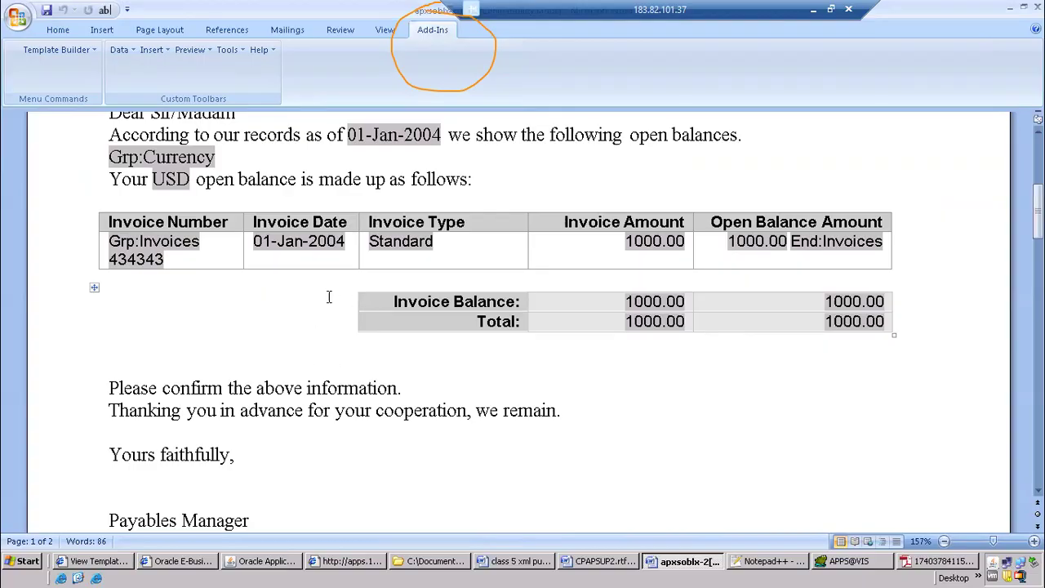
scroll(329, 296, "down", 4)
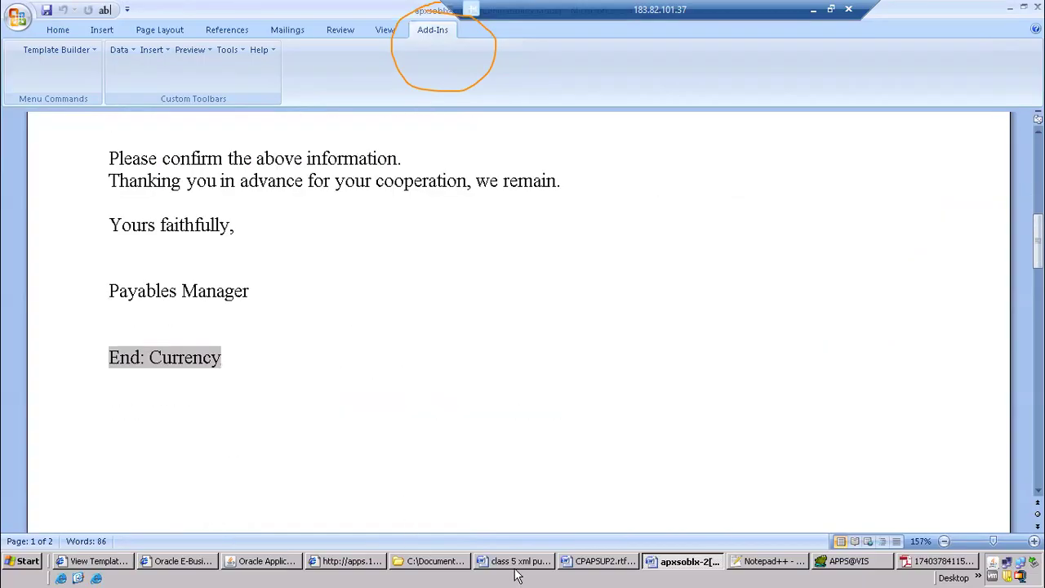
left_click(522, 562)
scroll(470, 369, "up", 5)
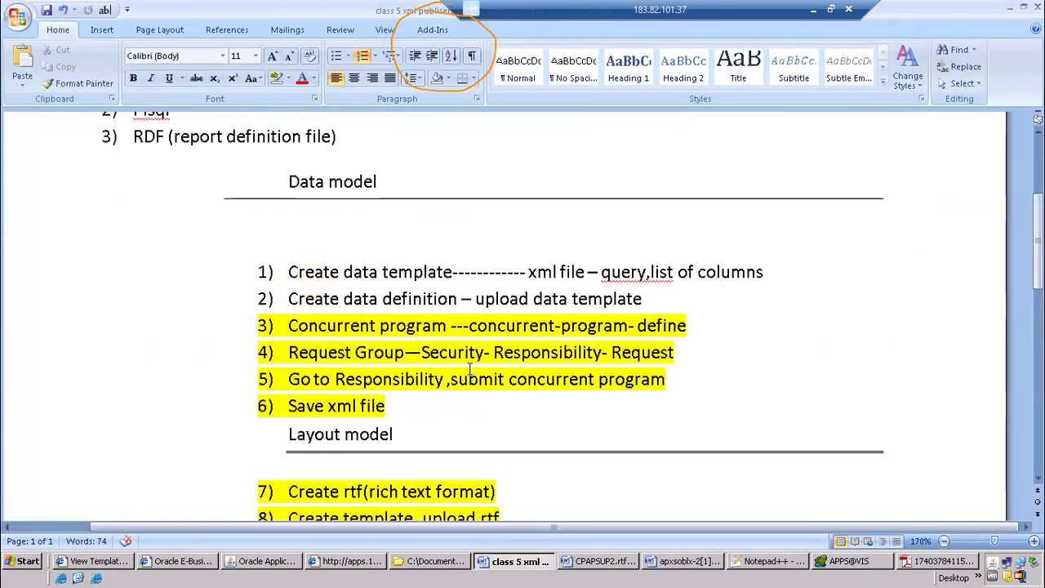
scroll(469, 370, "down", 4)
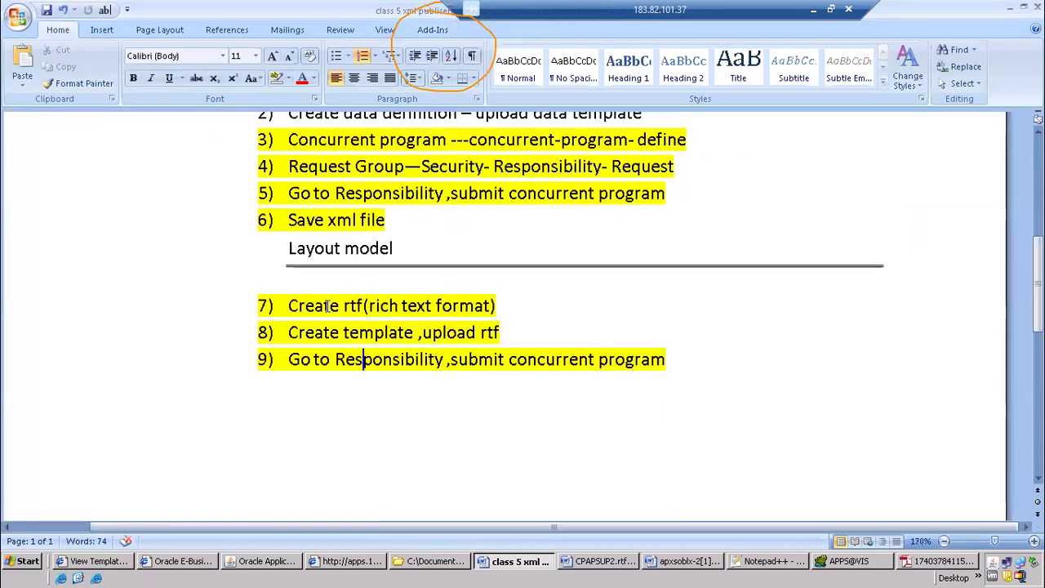
scroll(455, 245, "up", 2)
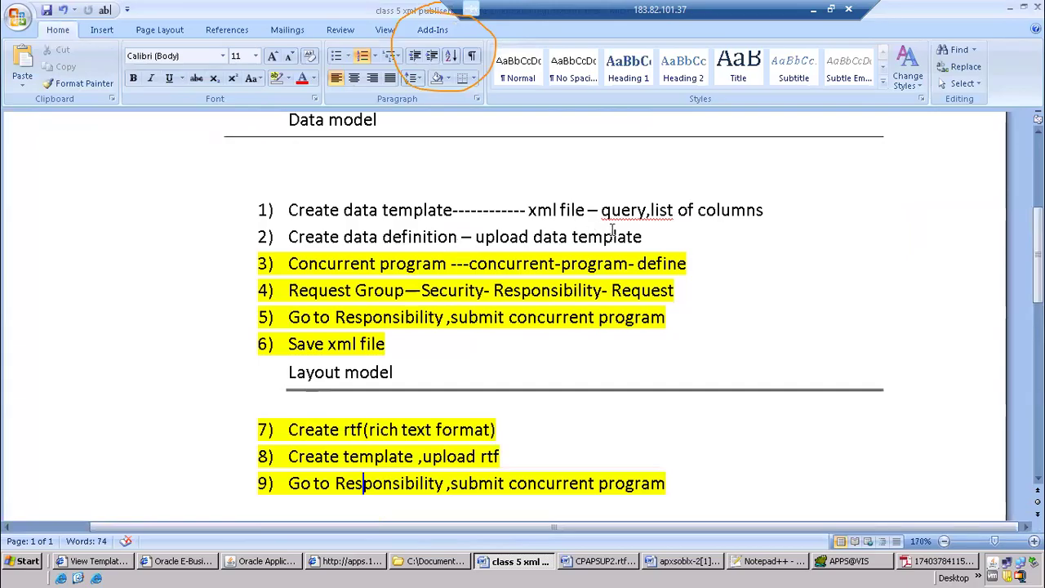
left_click(580, 339)
Close the extra apps browser window and the apxsoblx-2[1].rtf layout document
left_click(350, 561)
right_click(339, 561)
left_click(366, 555)
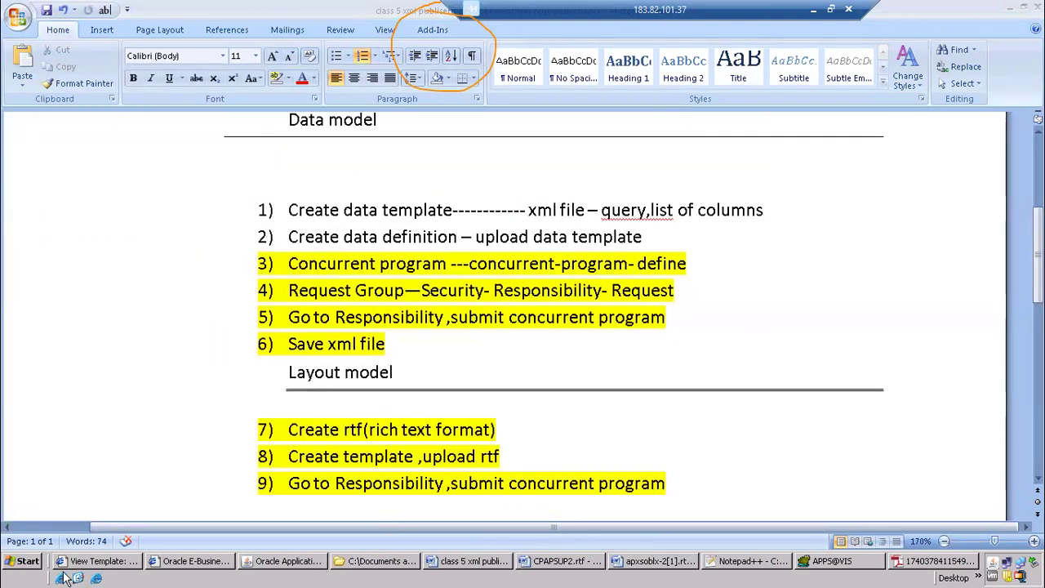
left_click(653, 560)
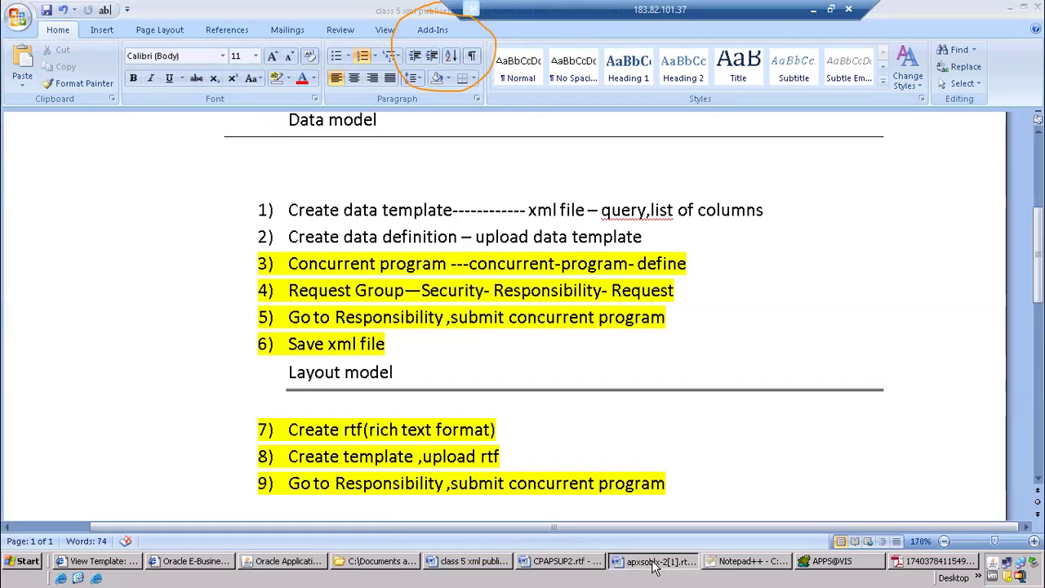
right_click(658, 558)
left_click(671, 549)
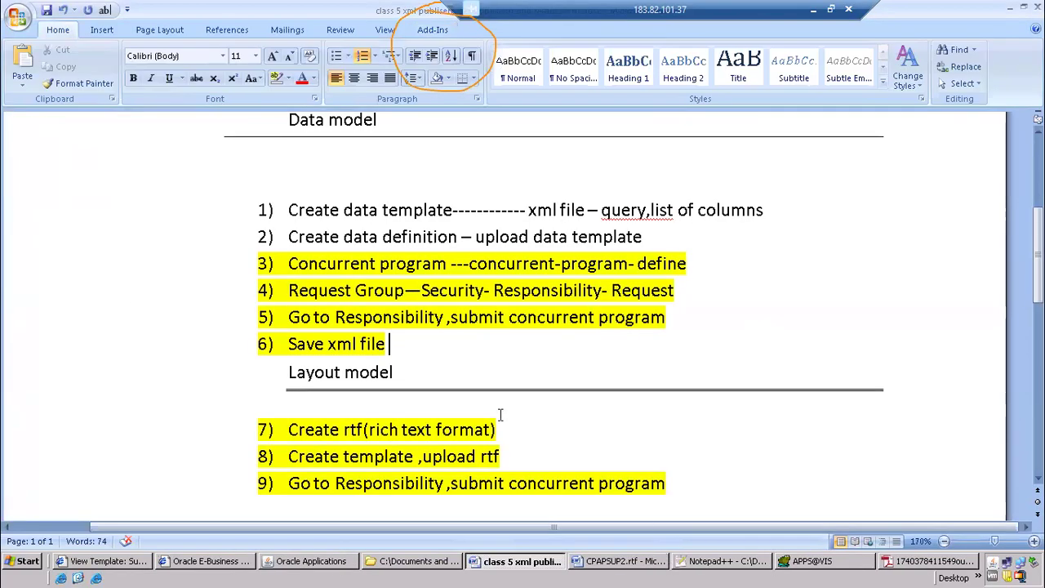
Skim the class 5 notes, switch to the Supplier Balances Letter template page and examine its Subtemplate setting and localized files
scroll(321, 257, "up", 4)
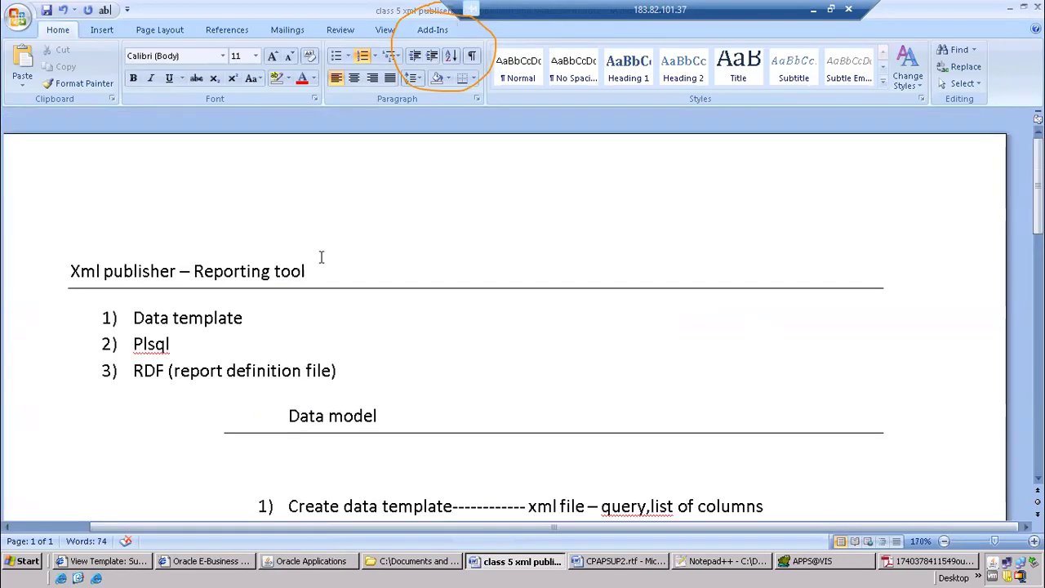
scroll(321, 257, "down", 5)
scroll(321, 258, "down", 2)
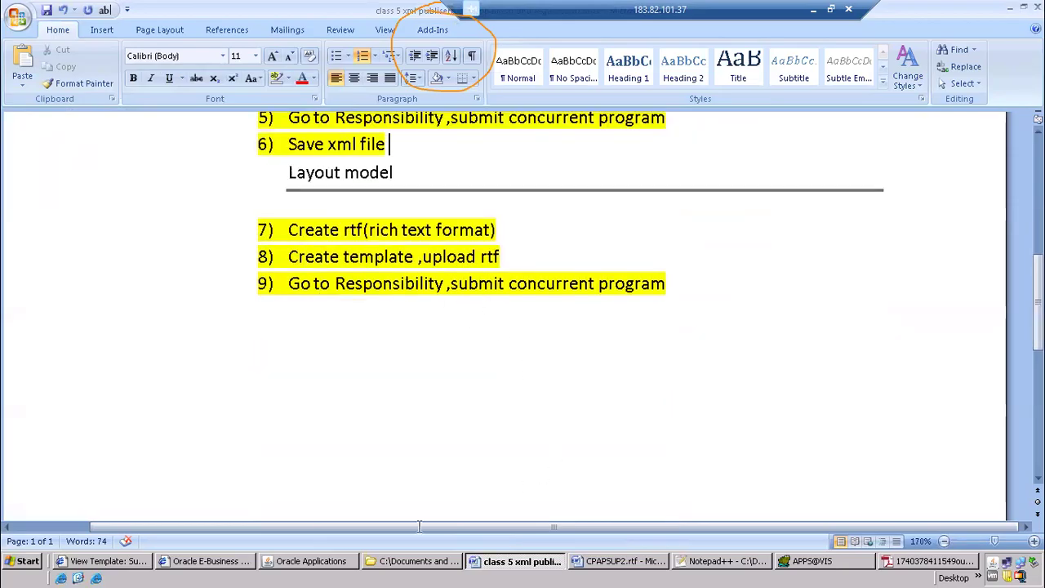
left_click(299, 563)
left_click(125, 563)
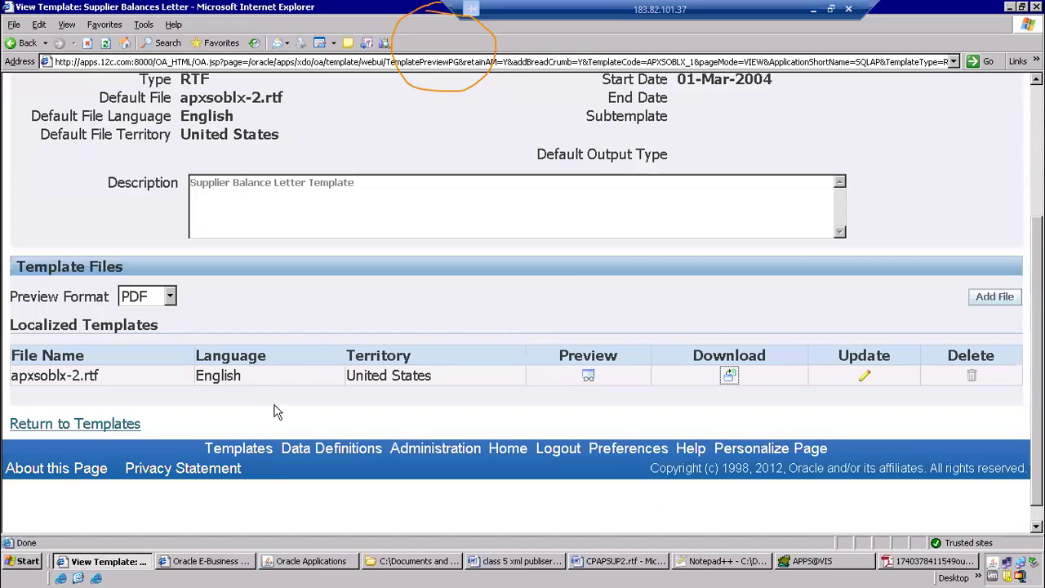
scroll(719, 392, "up", 3)
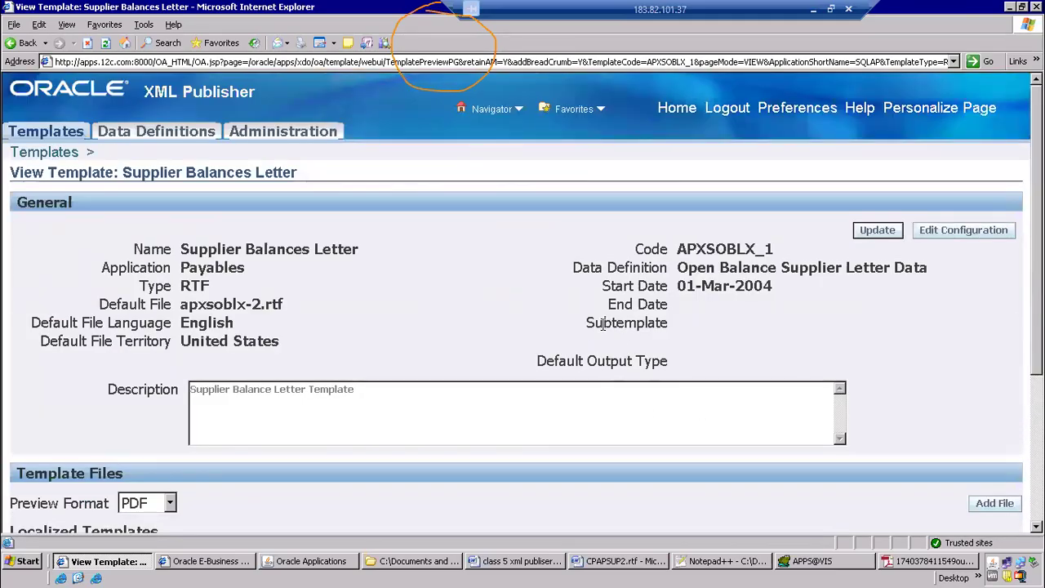
left_click_drag(602, 323, 691, 335)
scroll(362, 416, "down", 3)
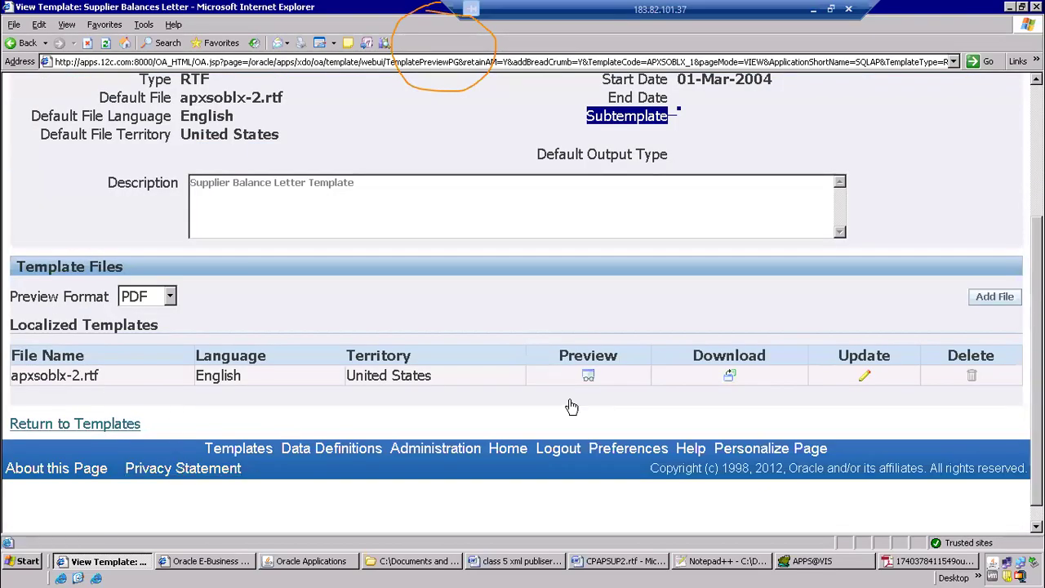
scroll(204, 271, "up", 3)
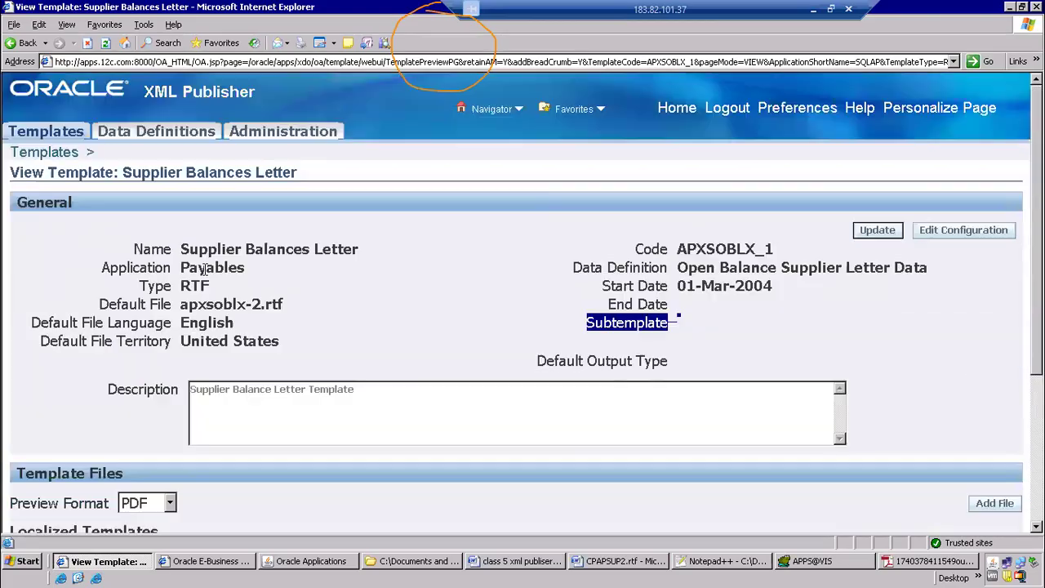
Return to the Templates page, open a blank template creation form and examine its Translatable option and general fields
left_click(41, 156)
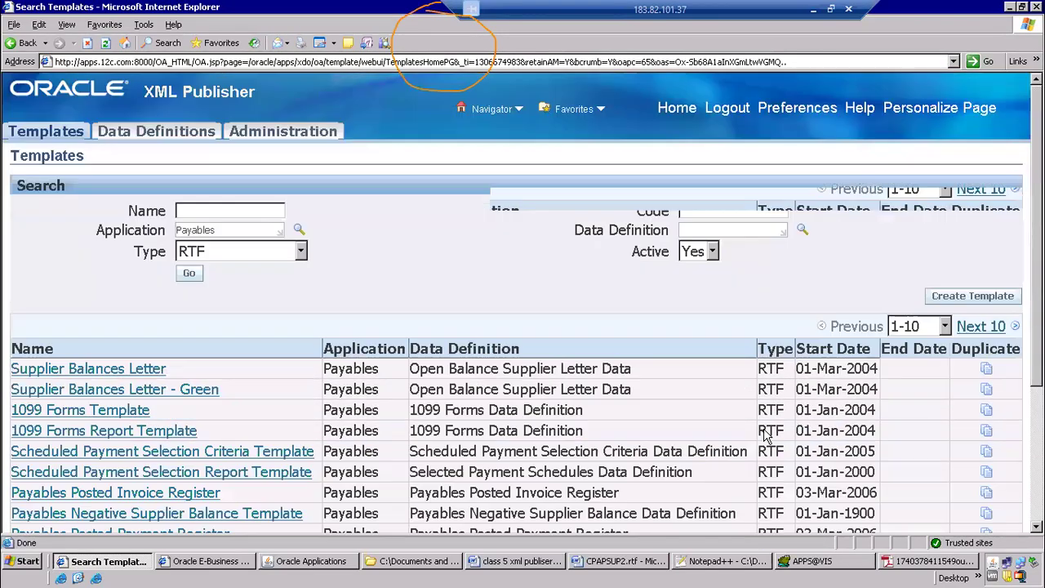
left_click(960, 301)
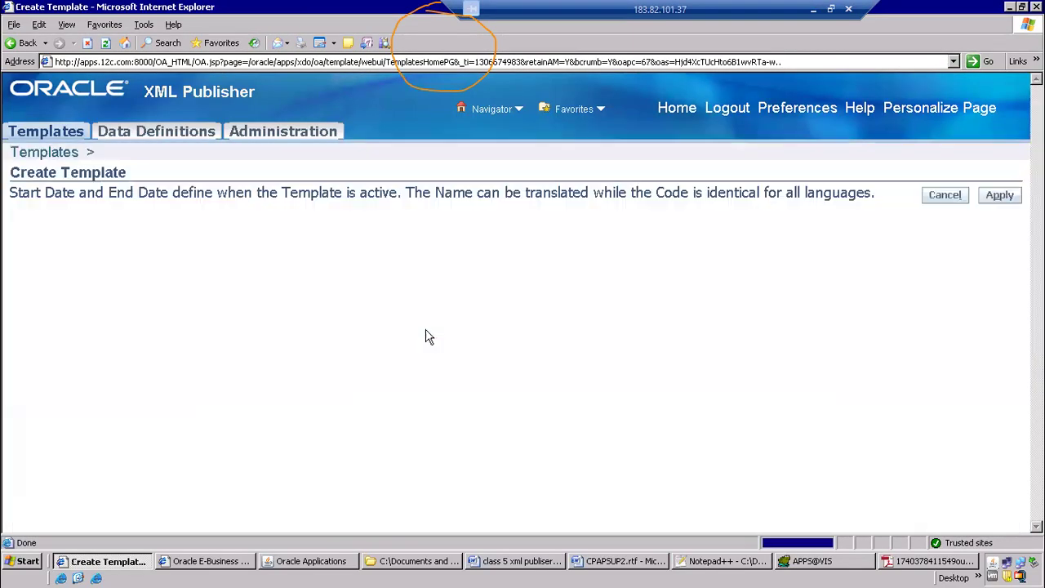
scroll(427, 338, "down", 5)
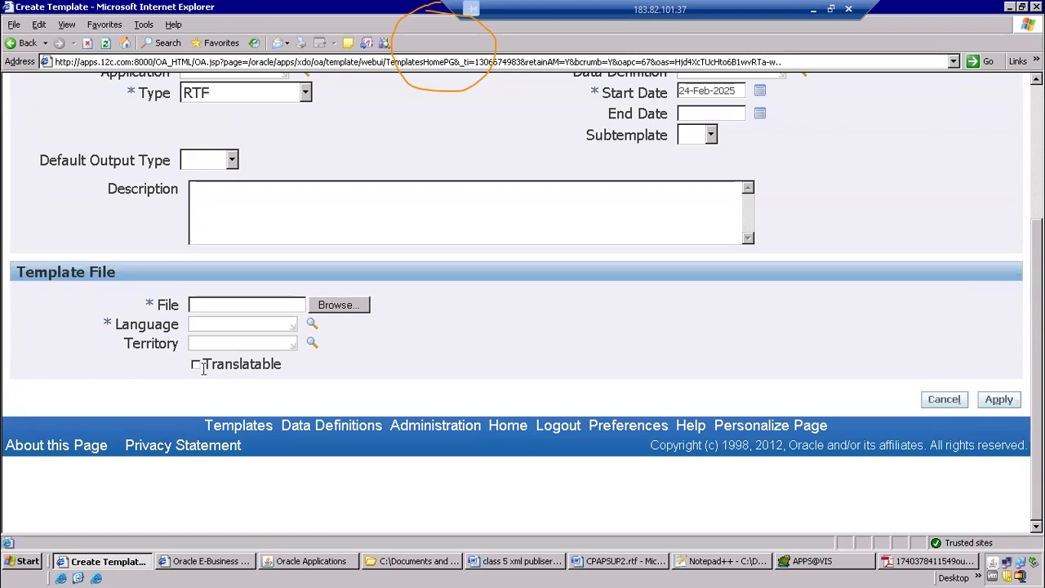
left_click_drag(205, 364, 277, 371)
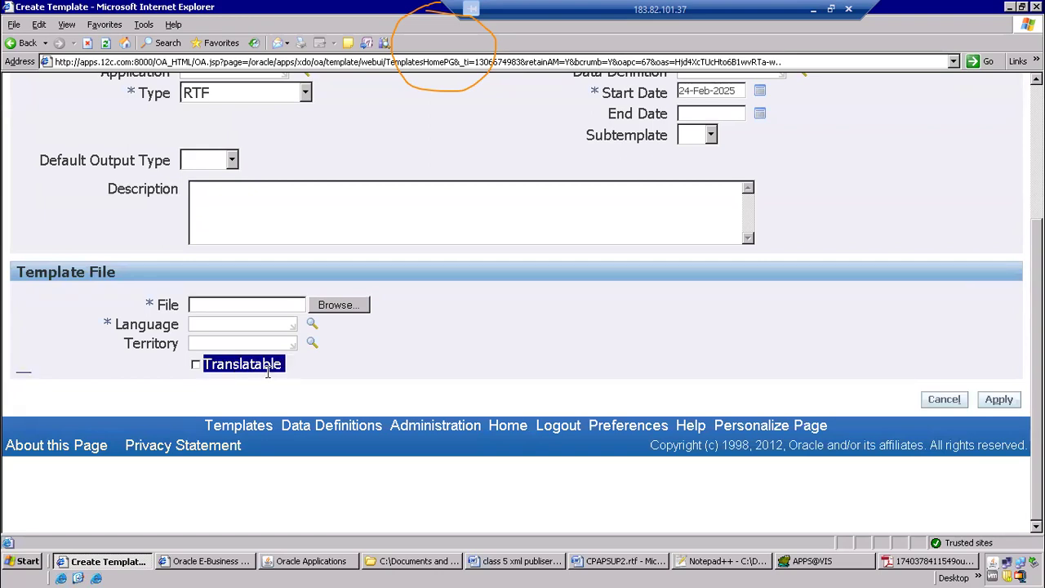
scroll(230, 406, "up", 5)
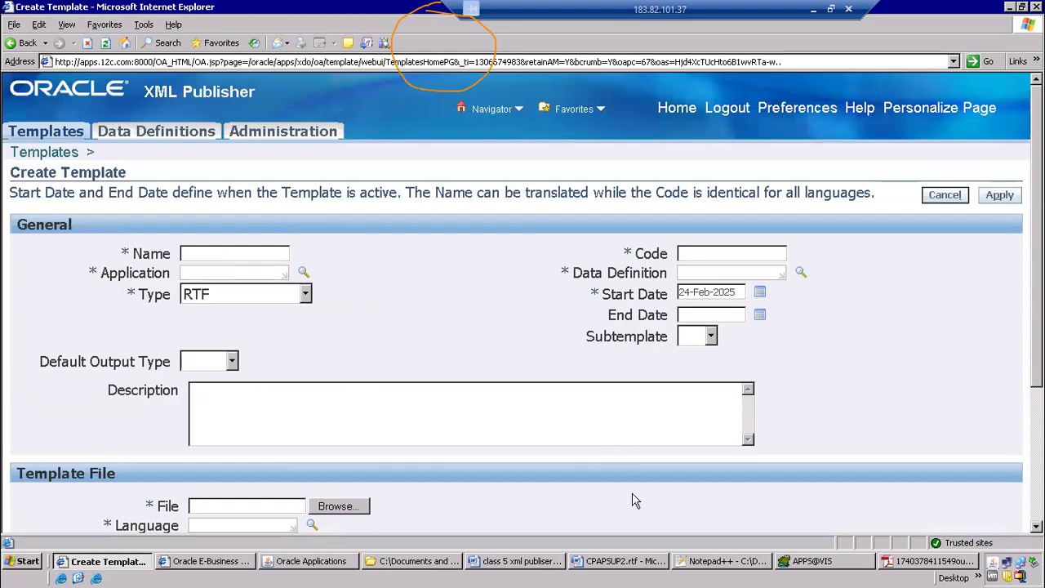
Switch back to the class 5 notes and recap the full list of XML Publisher report steps
left_click(523, 561)
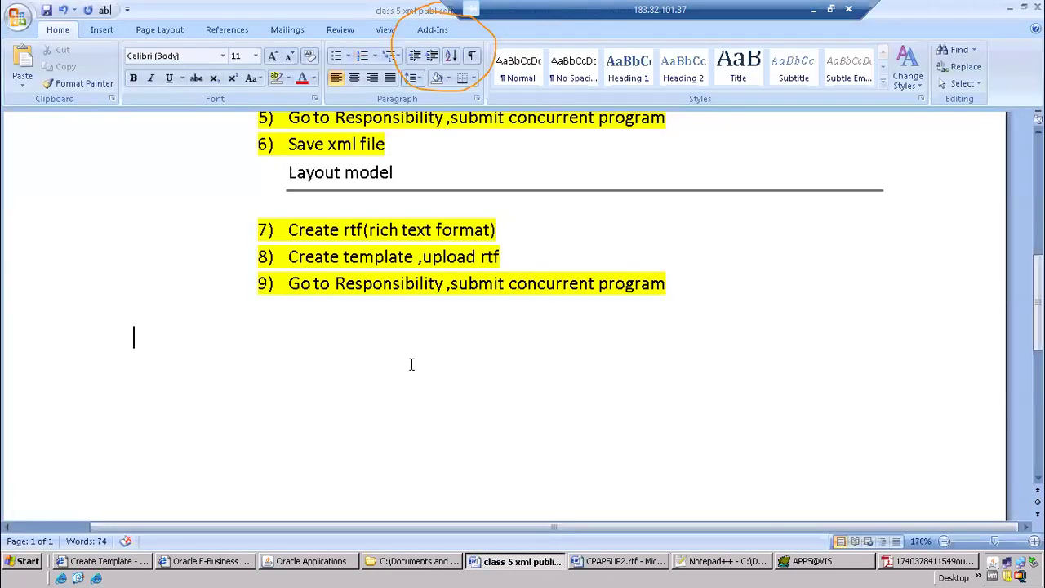
scroll(411, 364, "up", 4)
scroll(412, 364, "down", 4)
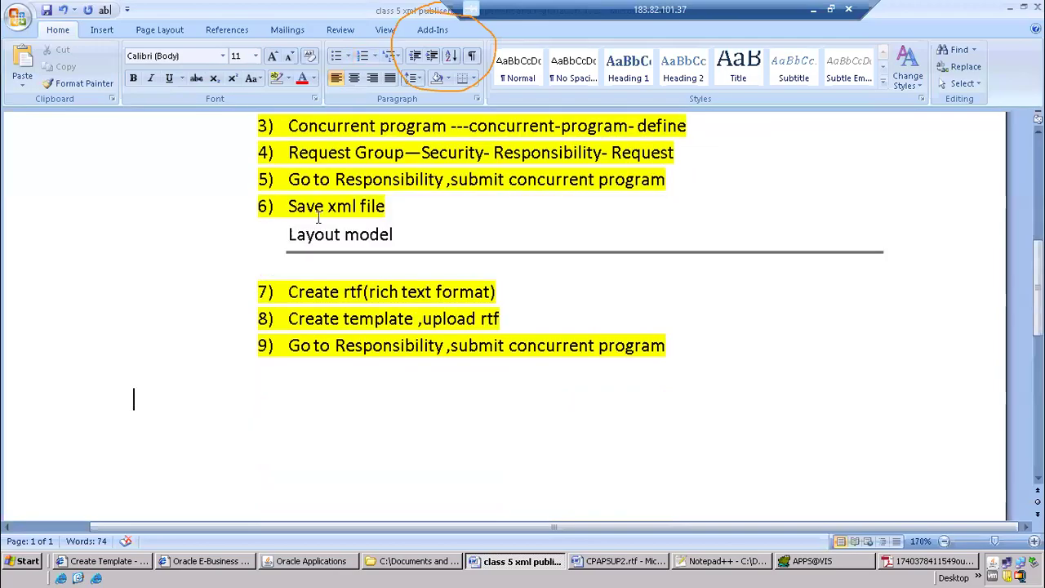
scroll(532, 420, "up", 4)
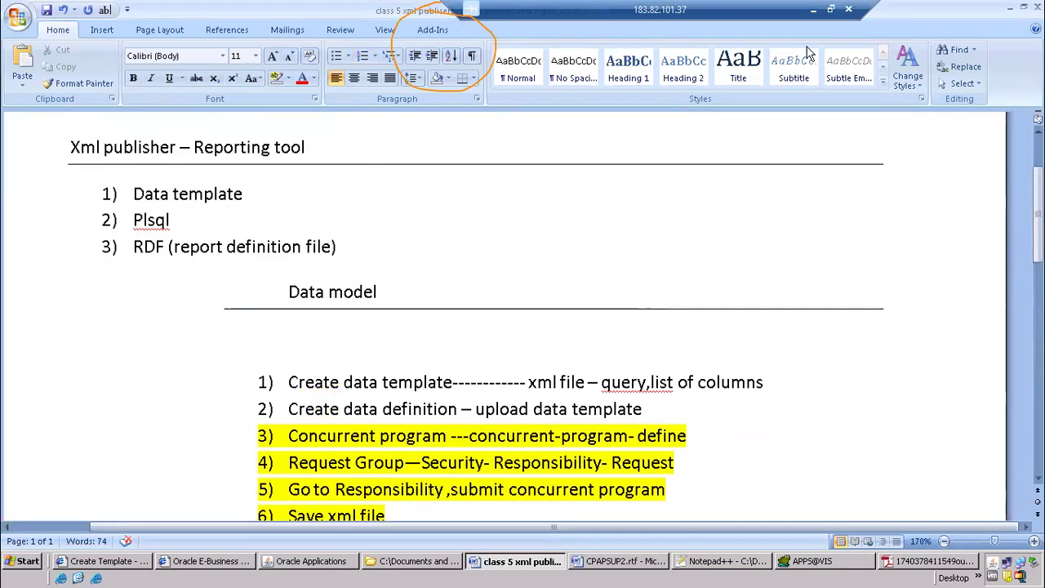
Minimize the remote desktop session and capture the Zoom participant list as a screenshot
left_click(809, 12)
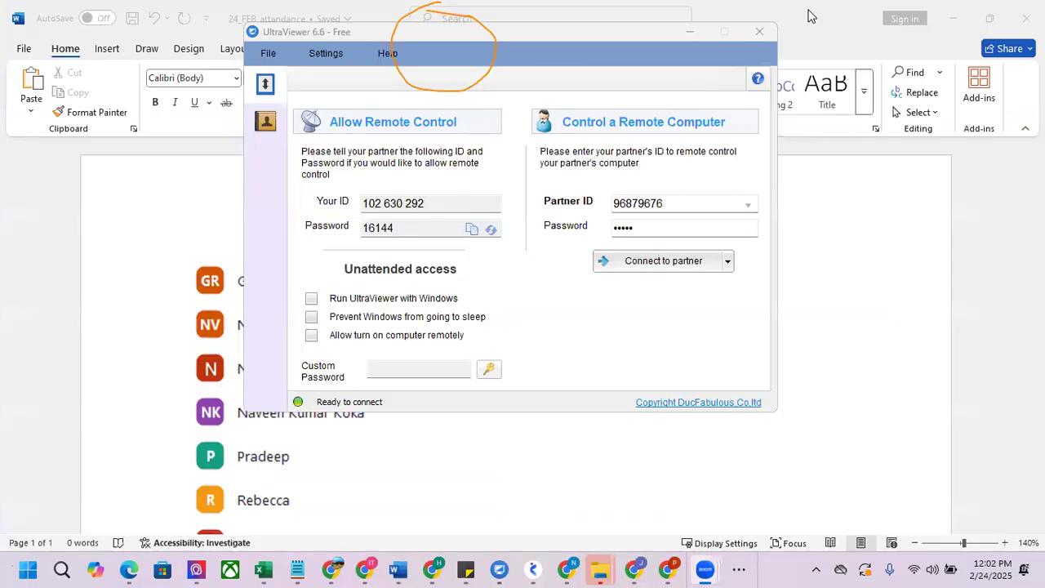
key("super+shift+s")
left_click_drag(815, 128, 1039, 483)
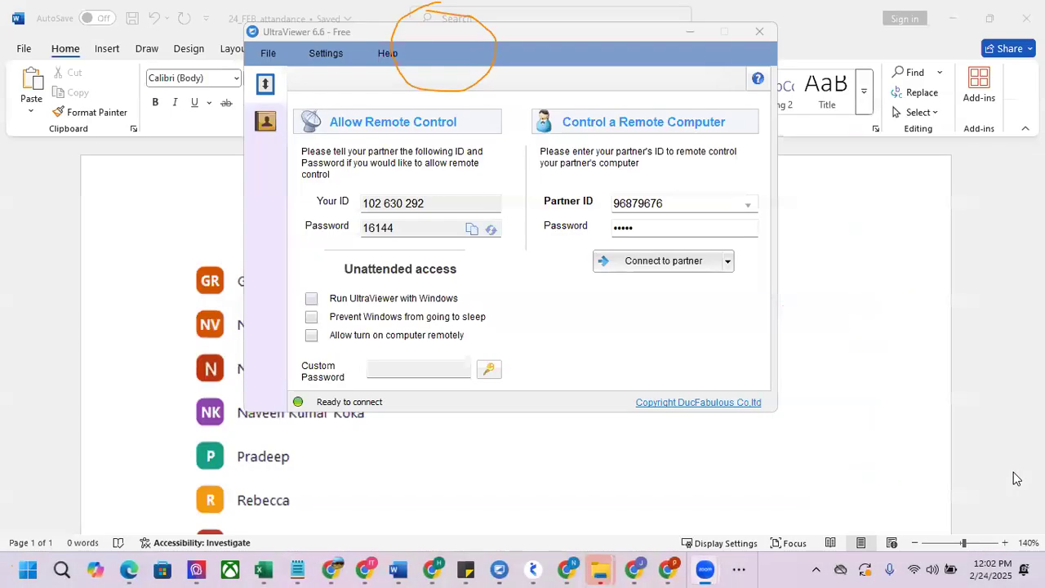
left_click(735, 569)
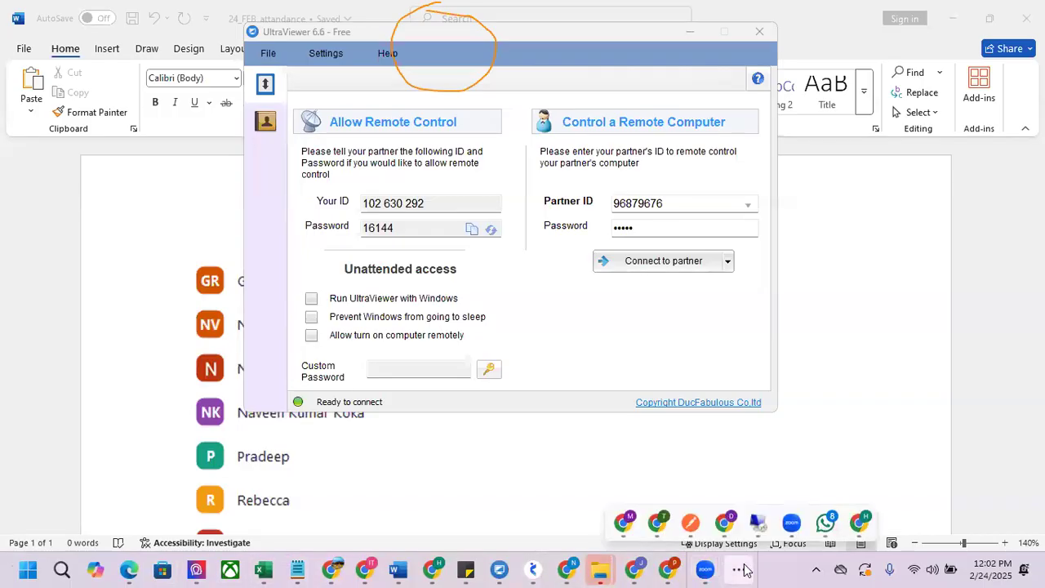
left_click(740, 569)
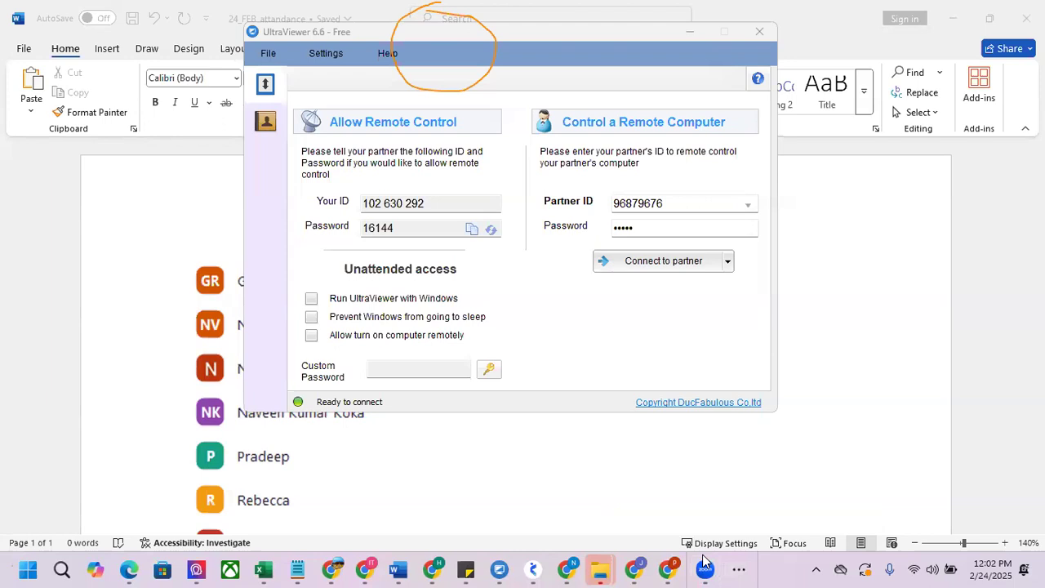
Paste the captured participant list on new lines below the existing one in the 24_FEB_attandance Word document, save it and minimize it
key("alt+Tab")
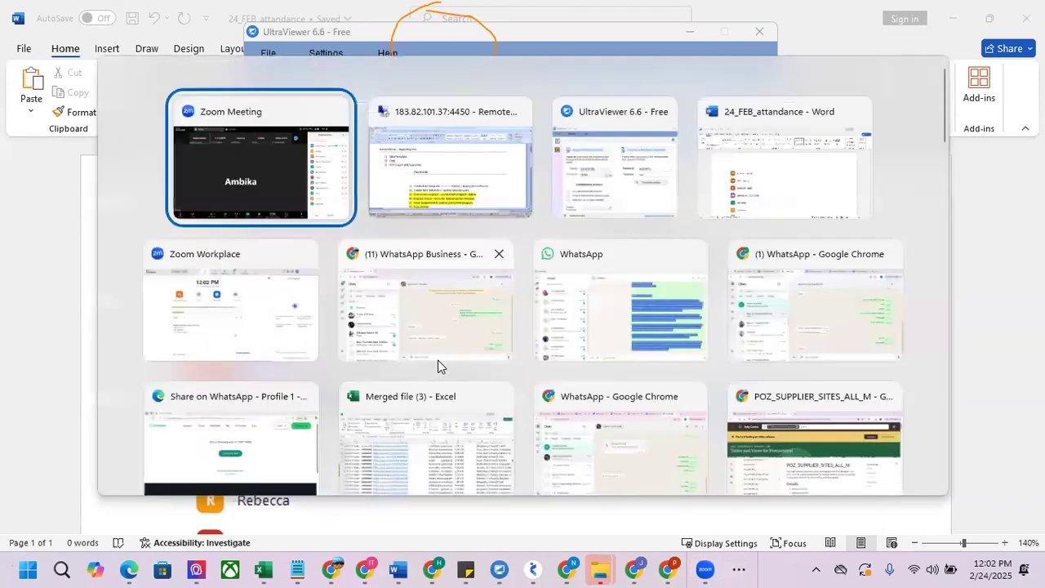
key("alt+Tab")
key("alt+Tab")
key("alt+Tab")
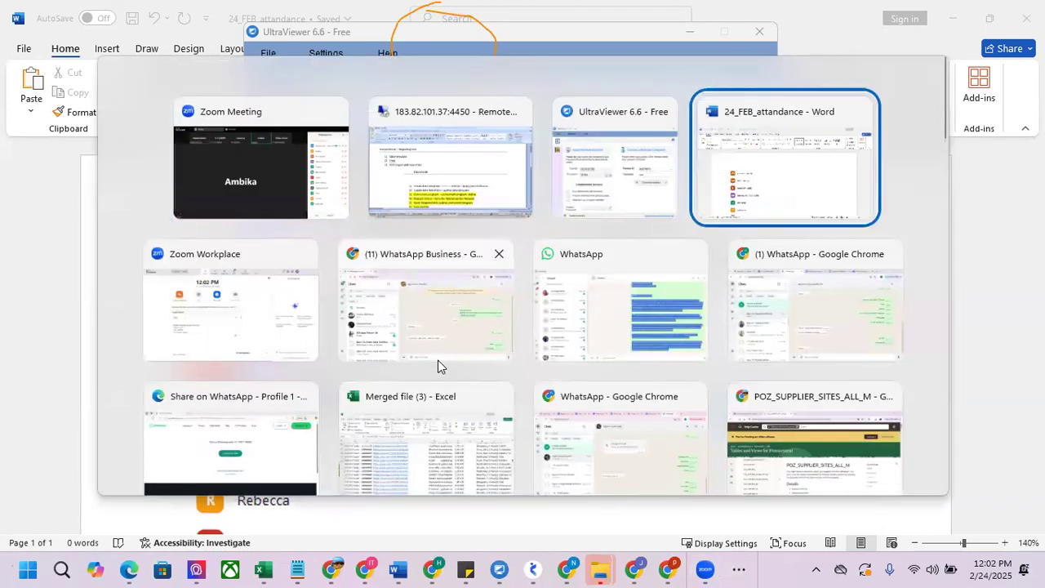
scroll(373, 360, "down", 6)
left_click(329, 248)
left_click(408, 266)
key("Return")
key("Return")
key("Return")
key("ctrl+v")
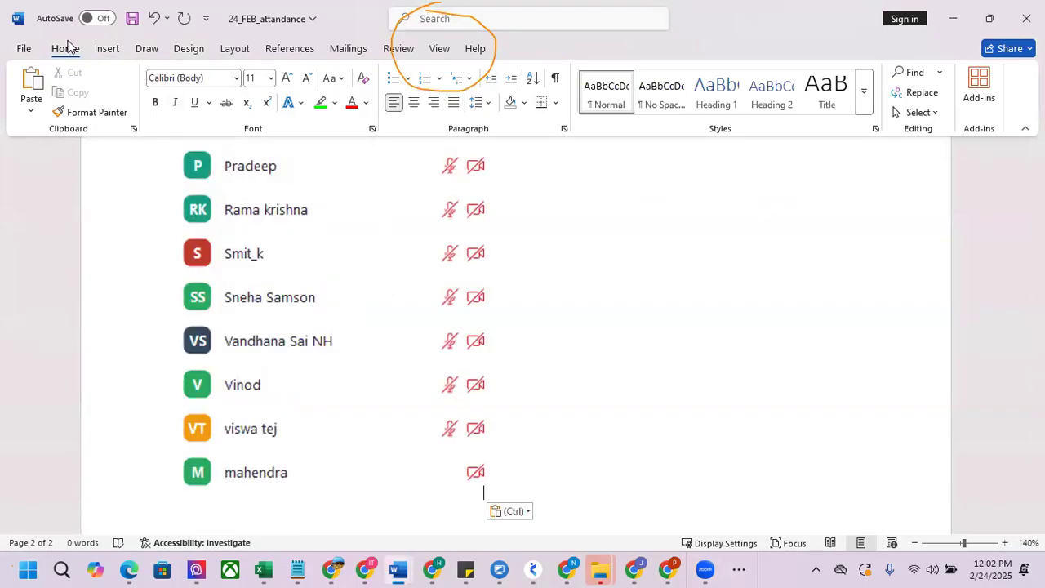
left_click(131, 18)
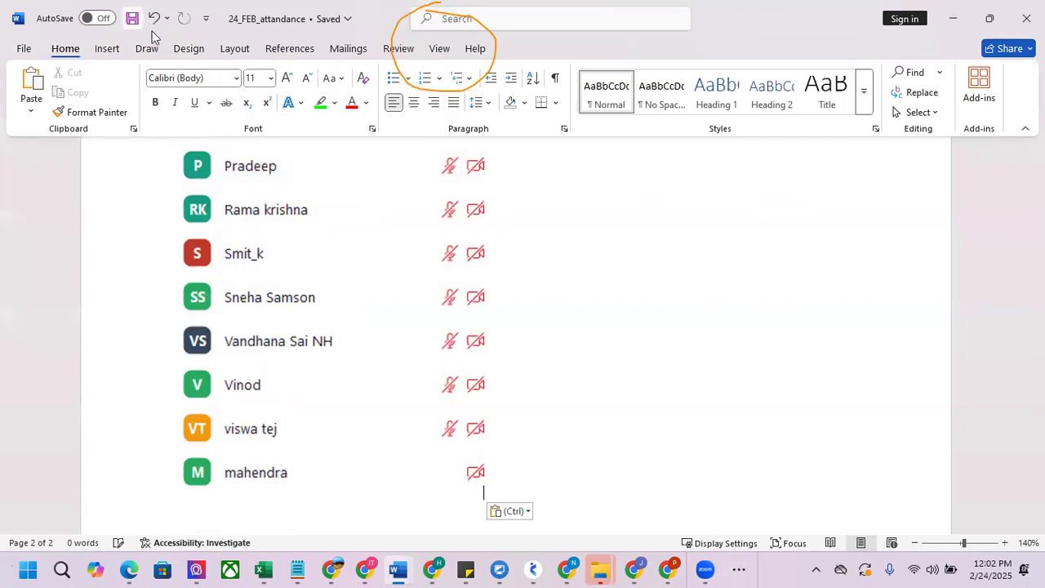
left_click(955, 21)
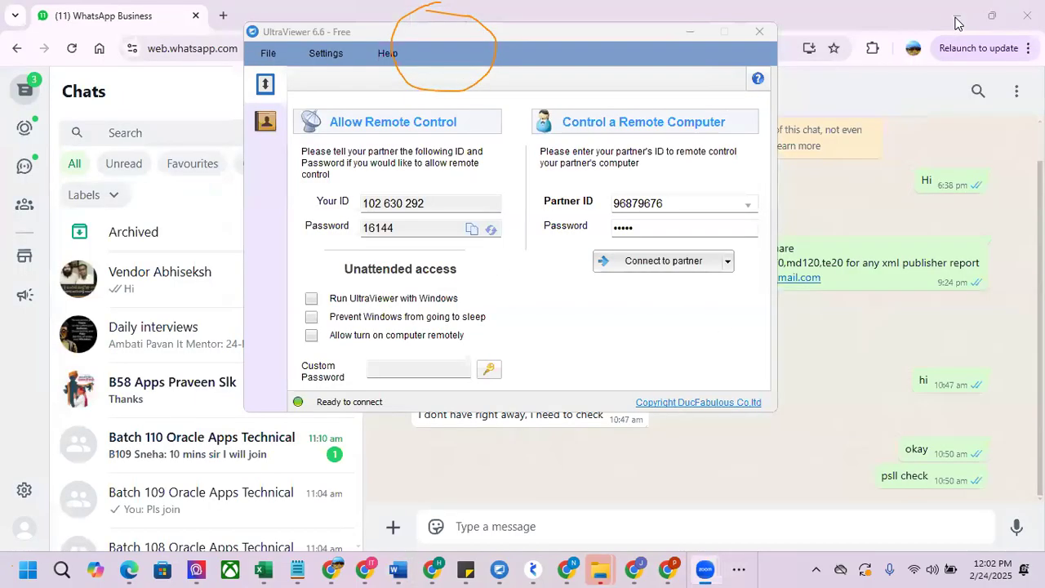